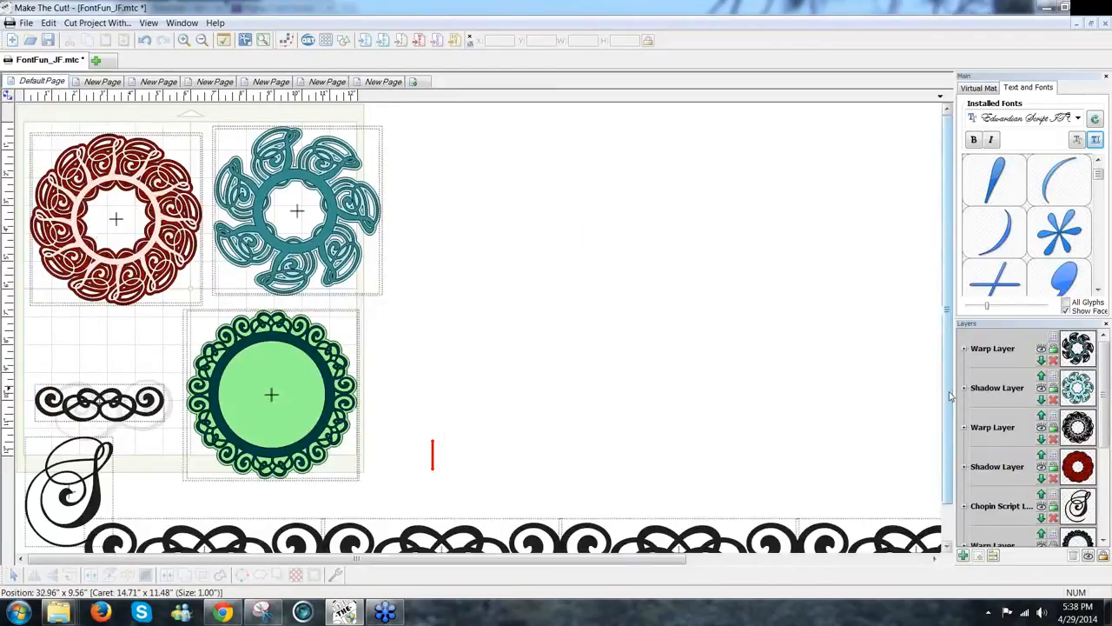
Step: Browse the six project pages, ending on the red borders and lattice doily page, and select the swirl flourish
{"action": "left_click_drag", "start_coordinate": [950, 397], "coordinate": [921, 392]}
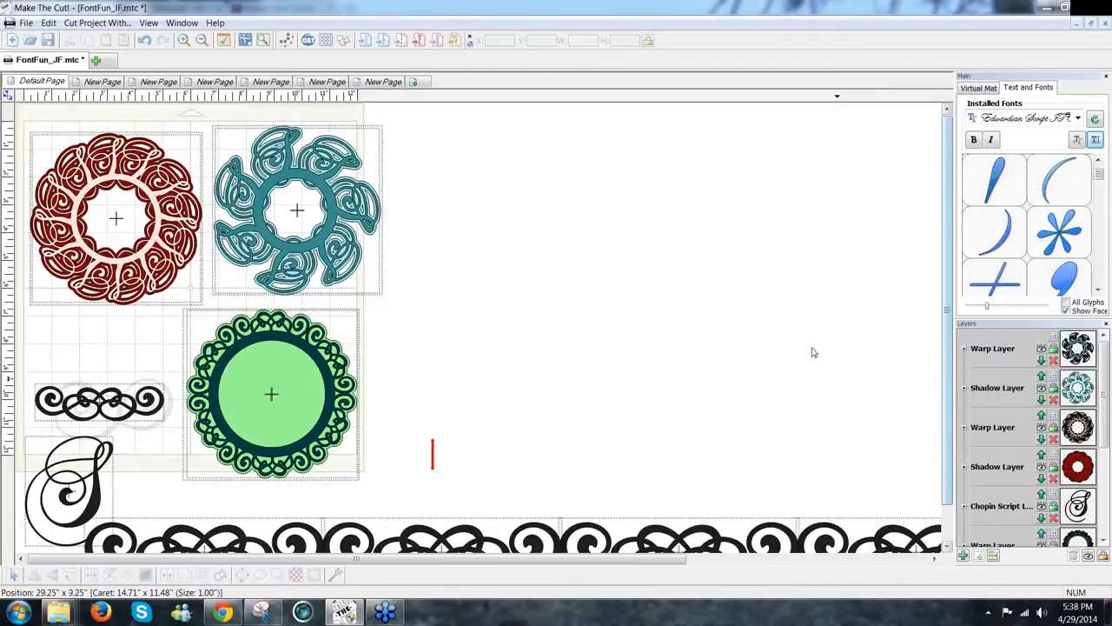
{"action": "left_click", "coordinate": [102, 82]}
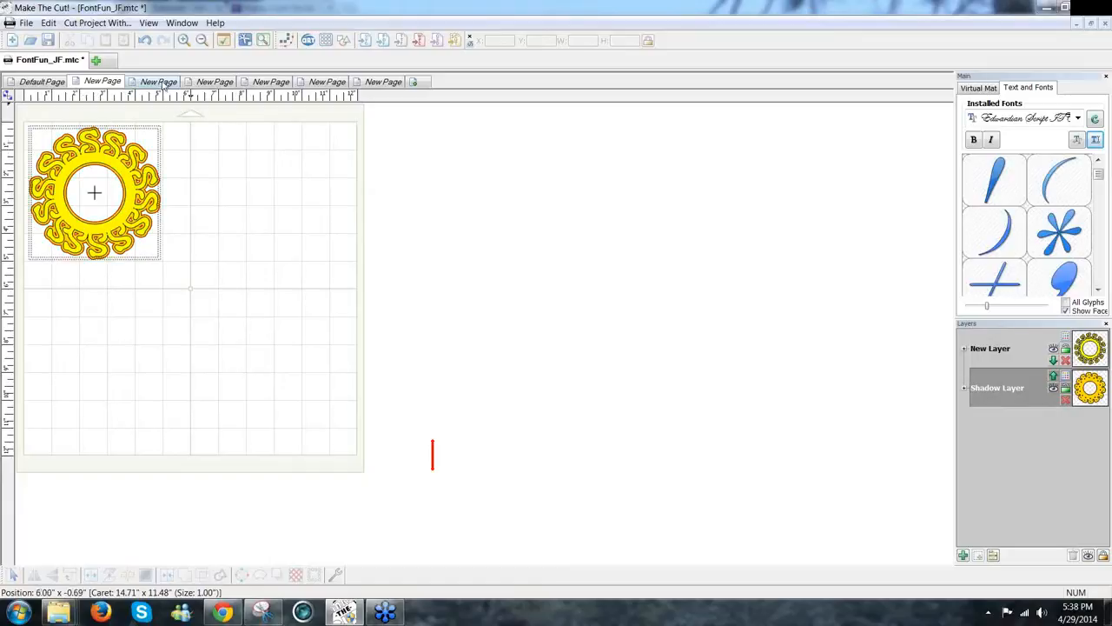
{"action": "left_click", "coordinate": [165, 81]}
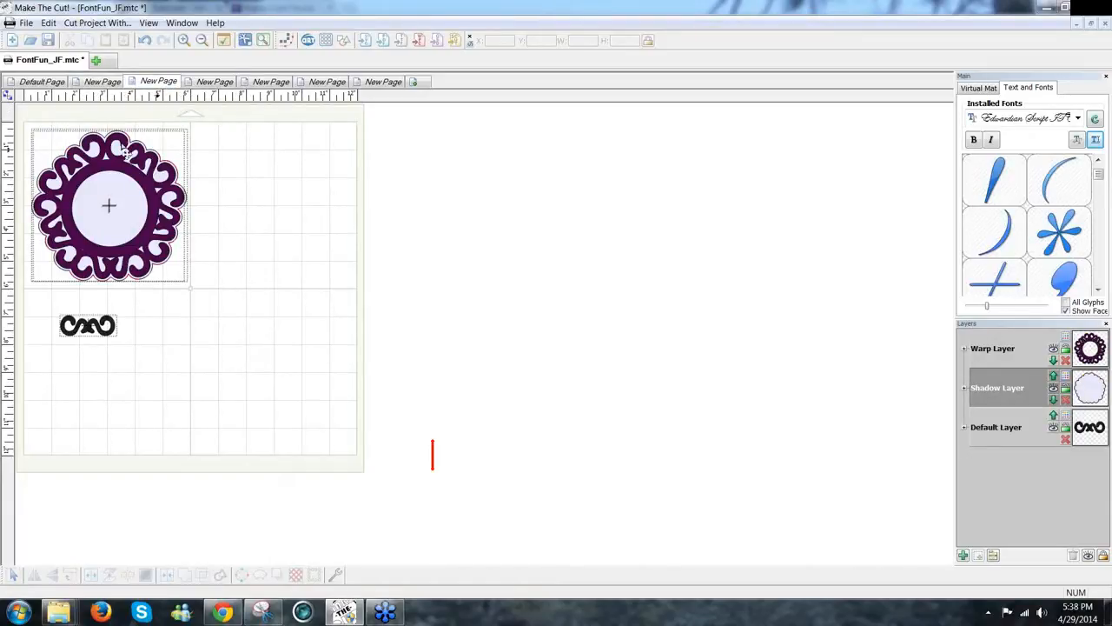
{"action": "left_click", "coordinate": [217, 82]}
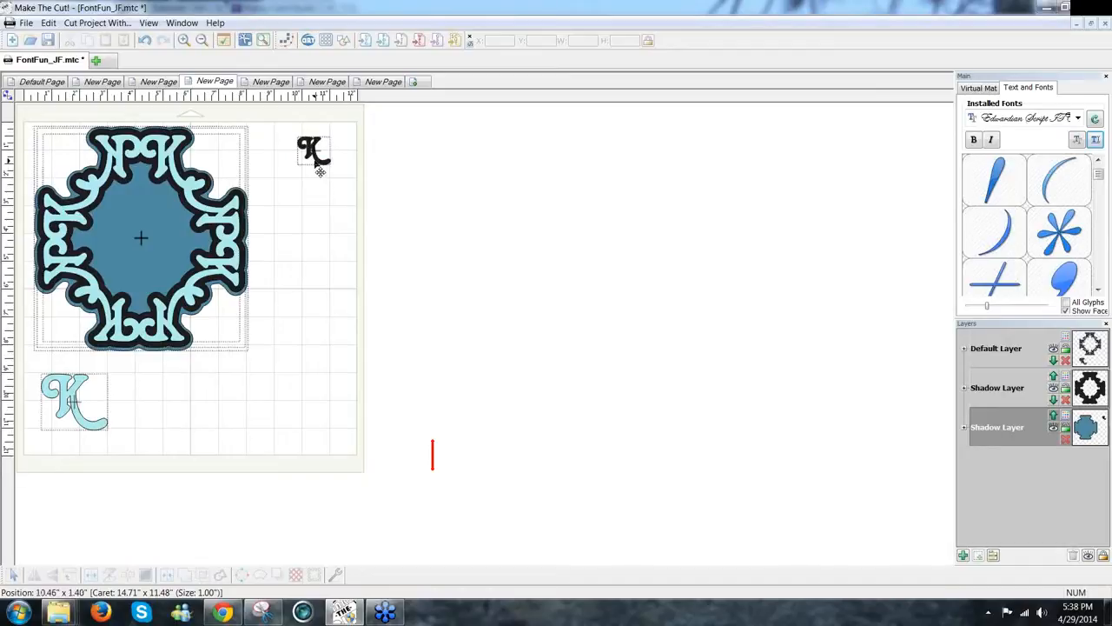
{"action": "left_click", "coordinate": [265, 83]}
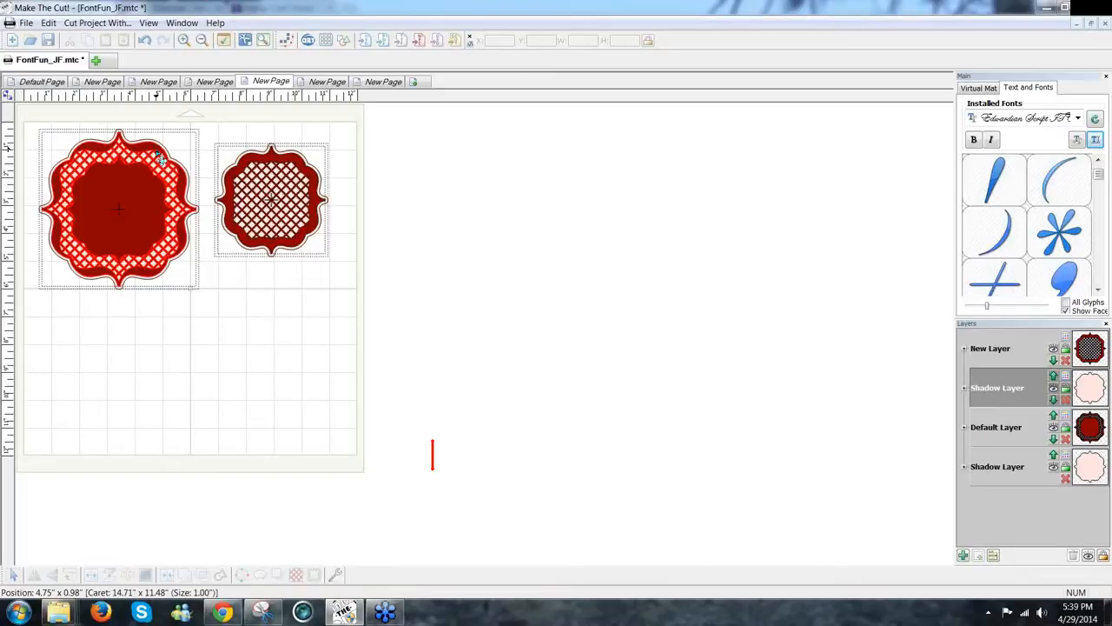
{"action": "left_click", "coordinate": [330, 82]}
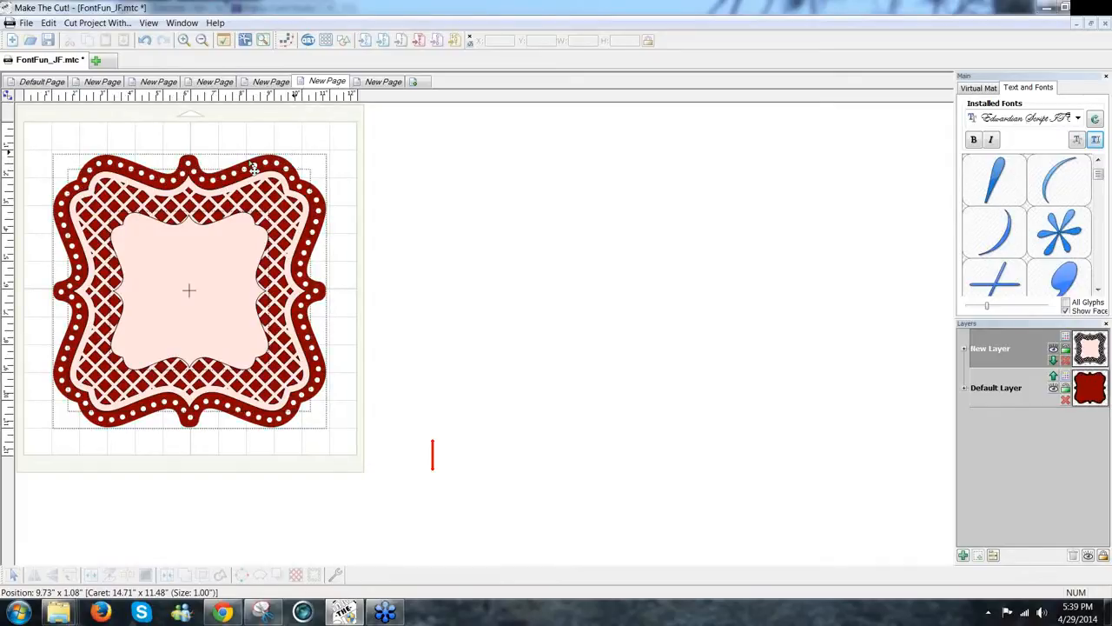
{"action": "left_click", "coordinate": [385, 83]}
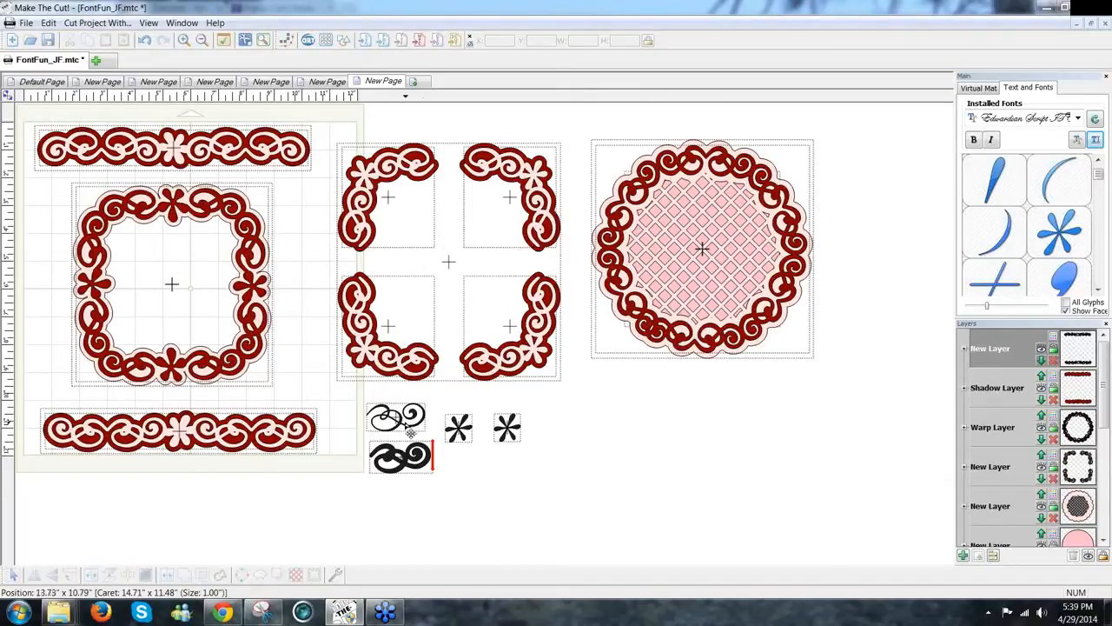
{"action": "left_click", "coordinate": [409, 434]}
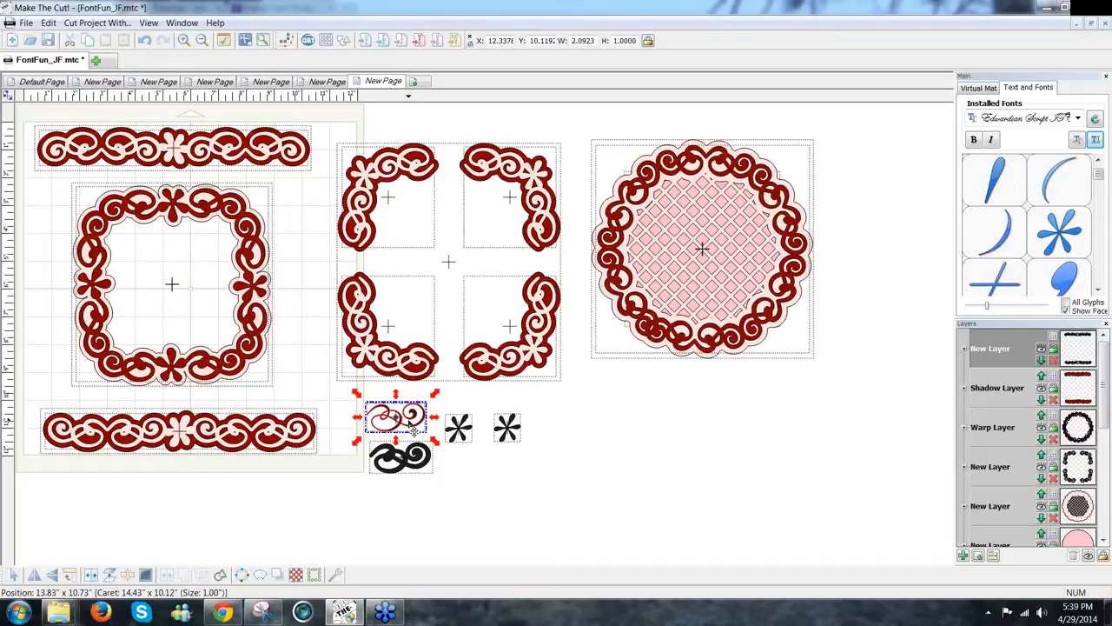
Step: Show the Project Notes window and position it beside the lattice doily, leaving the doily uncovered
{"action": "left_click", "coordinate": [150, 24]}
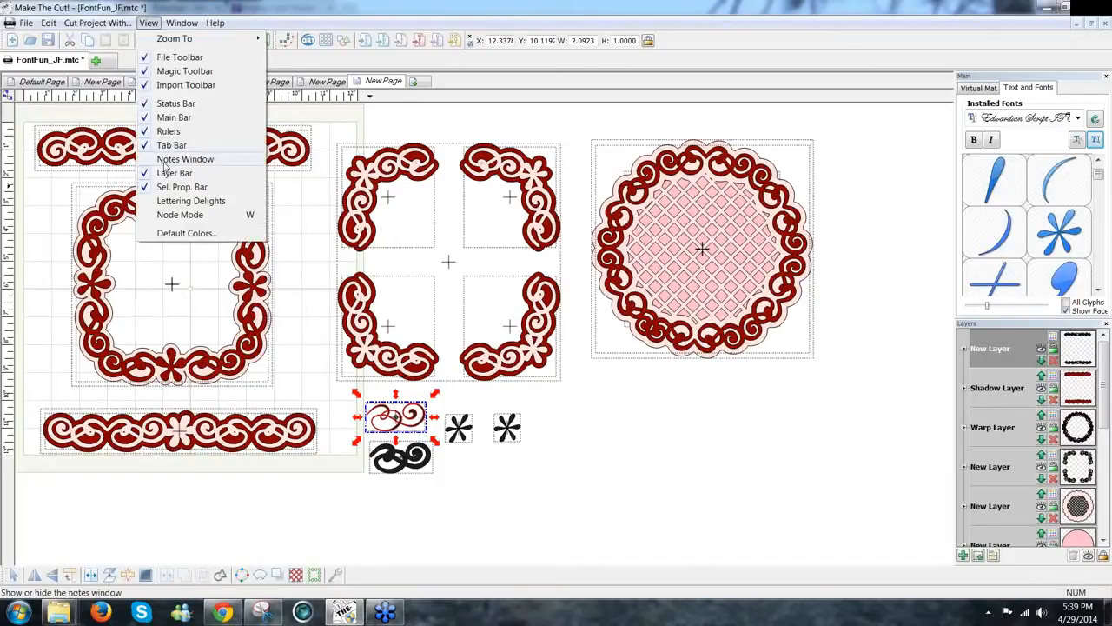
{"action": "left_click", "coordinate": [165, 165]}
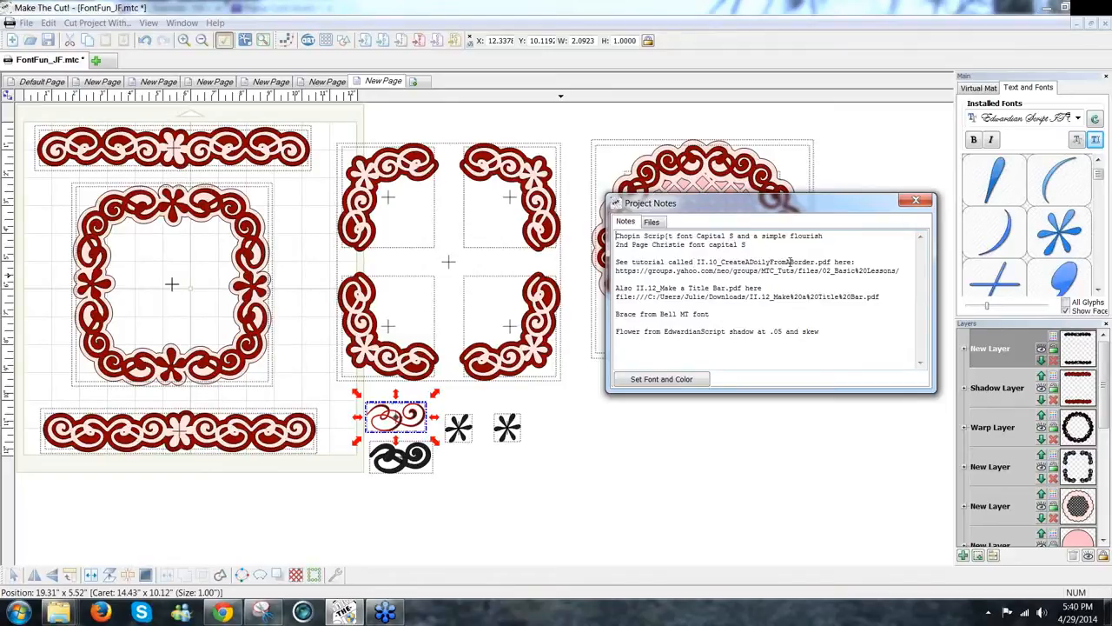
{"action": "left_click_drag", "start_coordinate": [751, 227], "coordinate": [752, 445]}
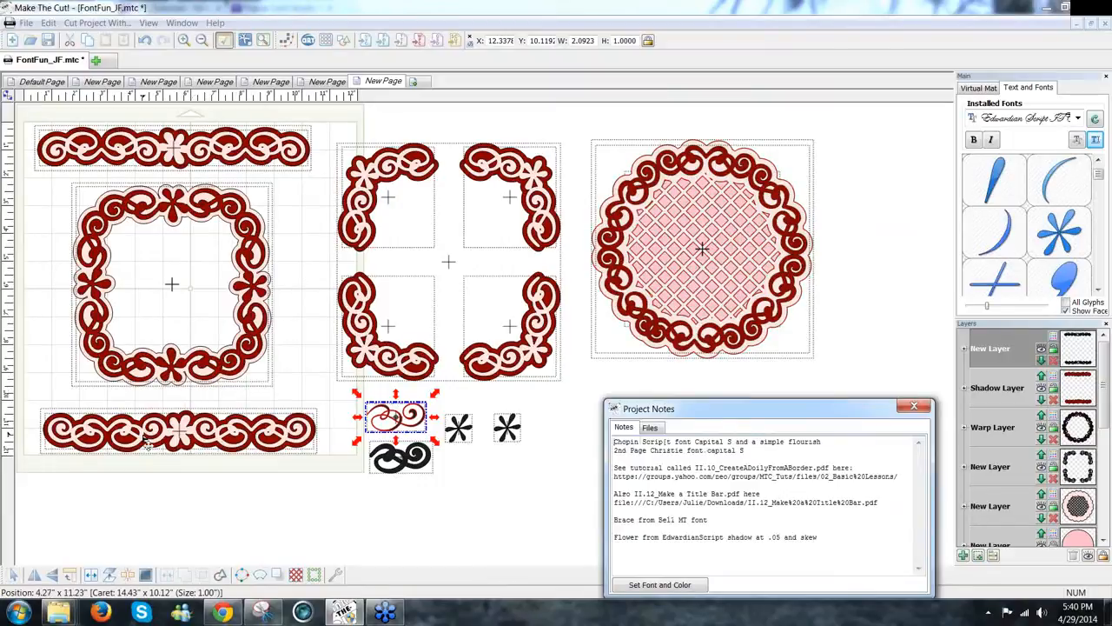
{"action": "left_click_drag", "start_coordinate": [757, 410], "coordinate": [730, 345]}
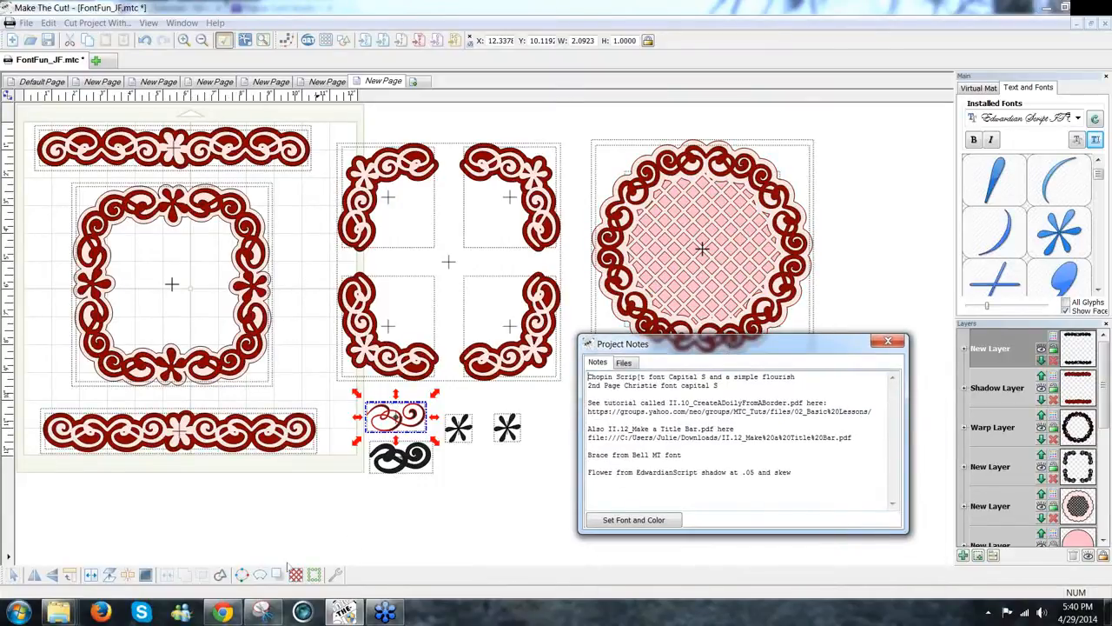
Step: In the MTC Tutorials group's Files, open the 02_Basic Lessons folder and scroll to the II.10 doily tutorial
{"action": "left_click", "coordinate": [231, 615]}
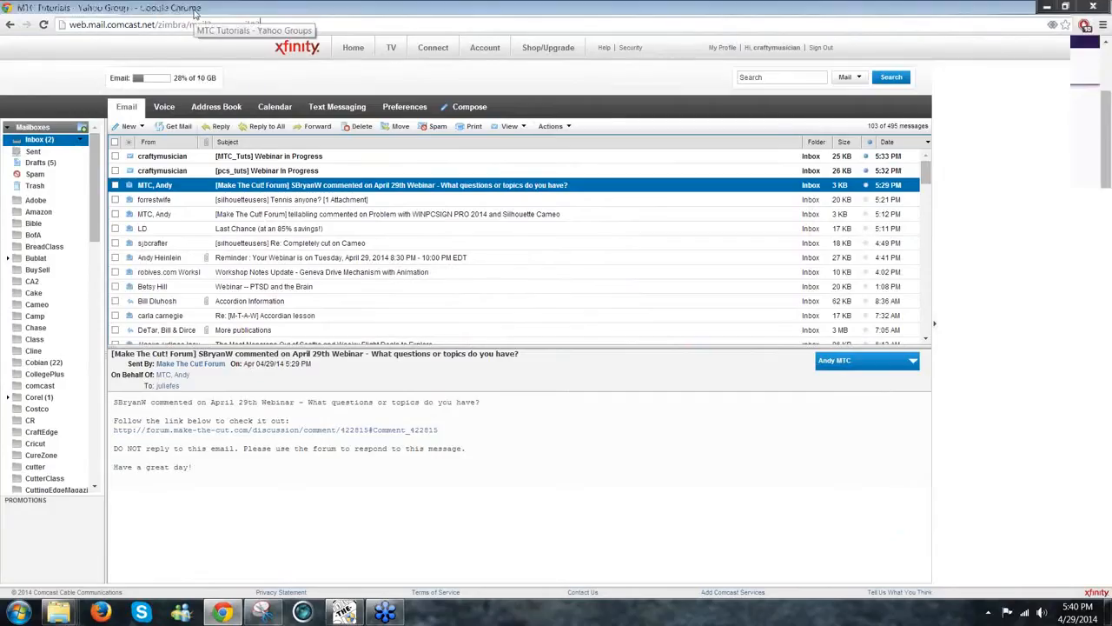
{"action": "left_click", "coordinate": [196, 12]}
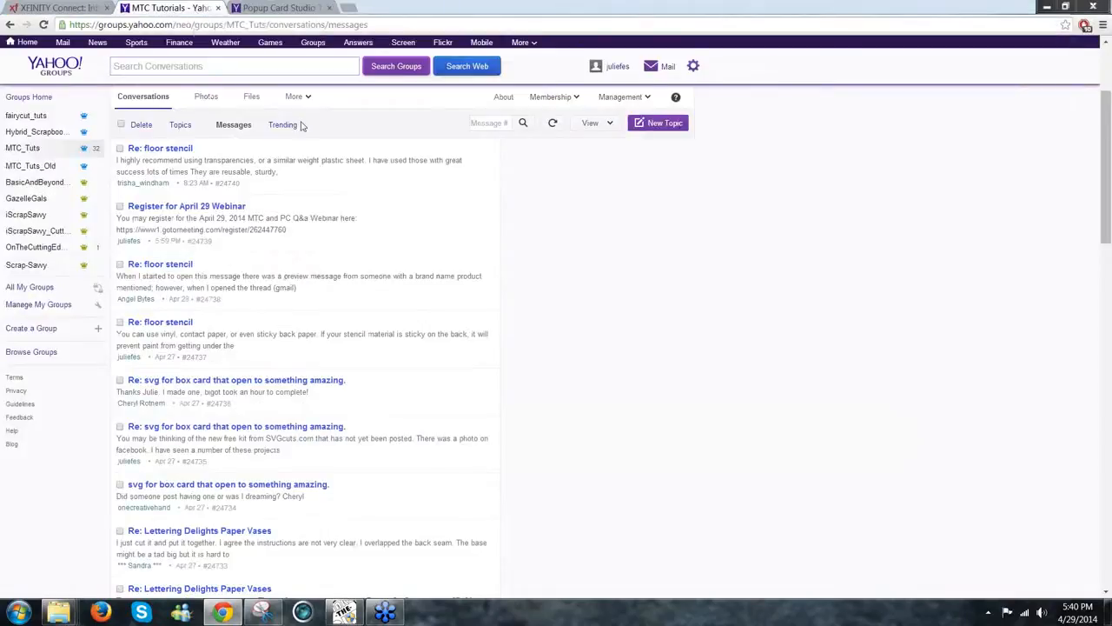
{"action": "left_click", "coordinate": [252, 98]}
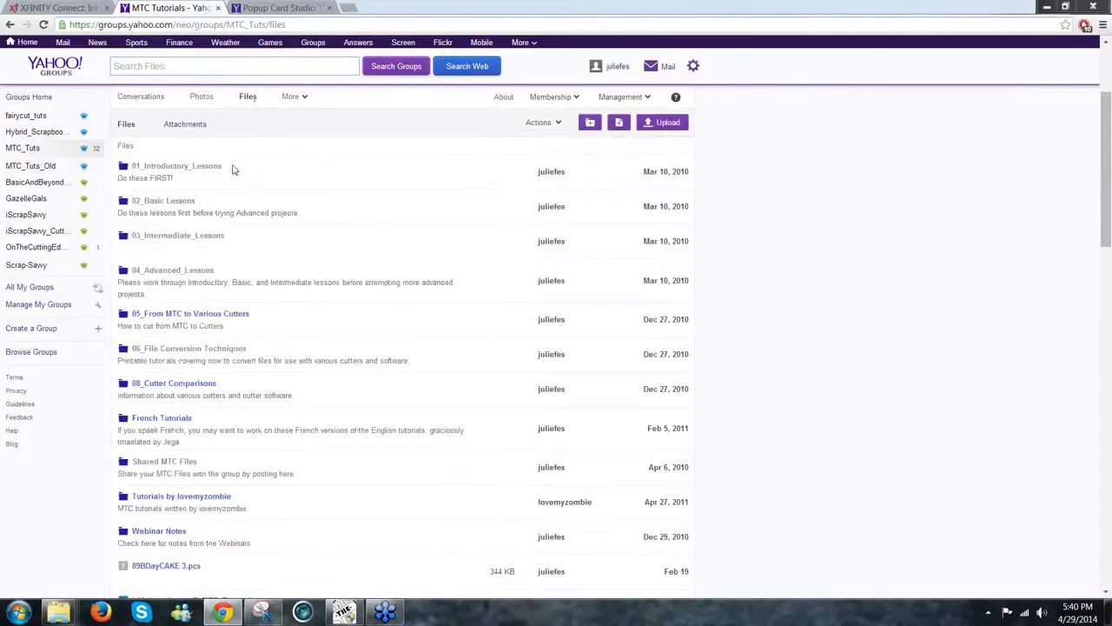
{"action": "left_click", "coordinate": [187, 240]}
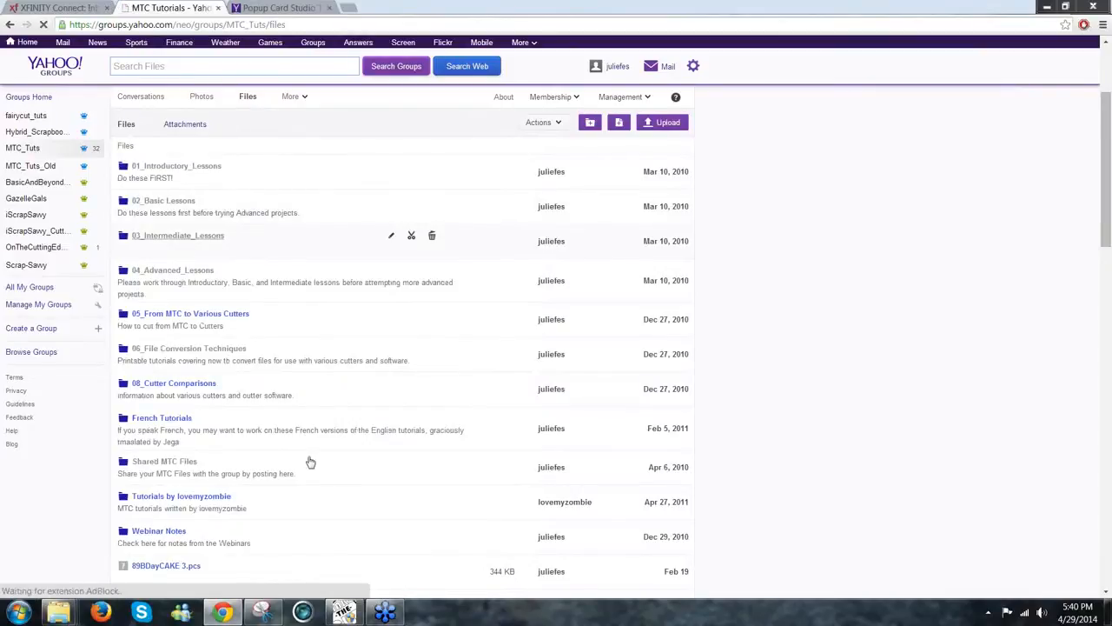
{"action": "left_click", "coordinate": [344, 612]}
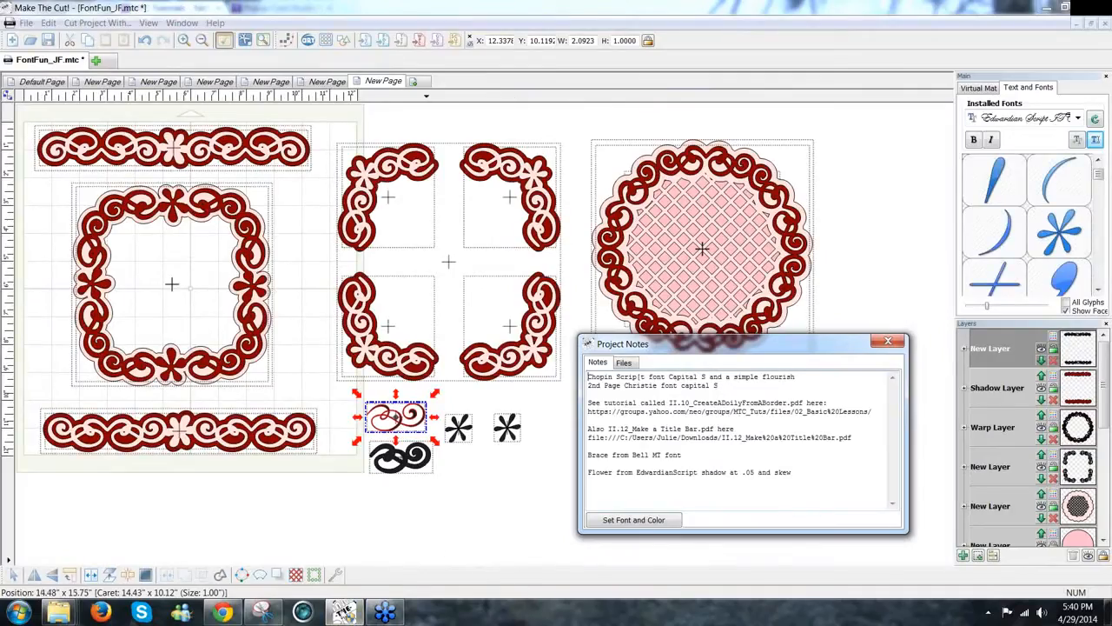
{"action": "left_click", "coordinate": [230, 619]}
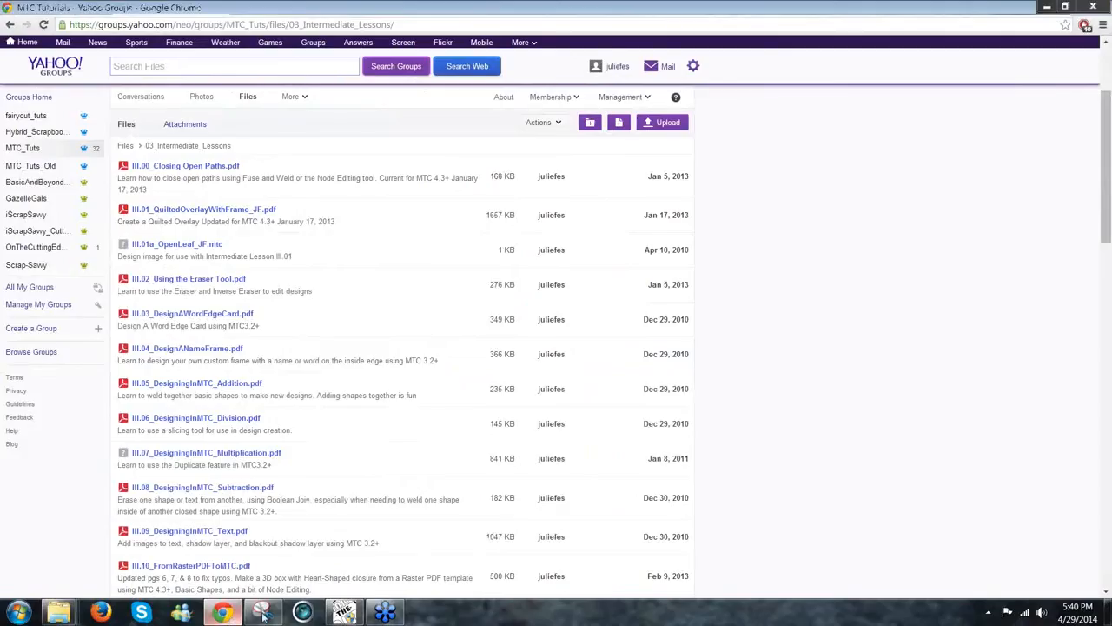
{"action": "left_click", "coordinate": [125, 145]}
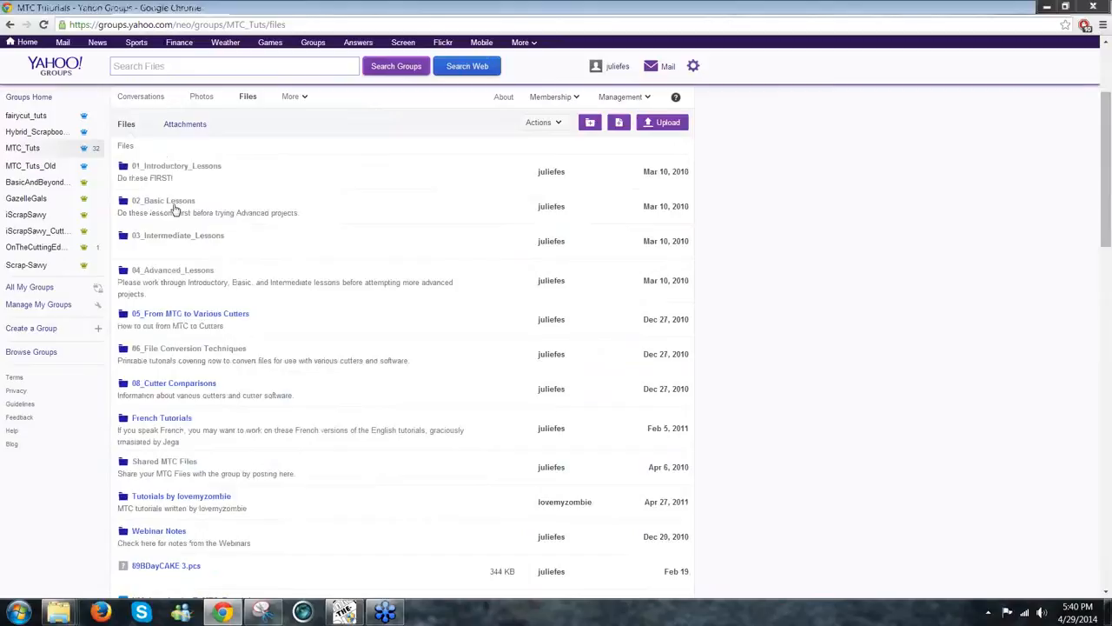
{"action": "left_click", "coordinate": [173, 203]}
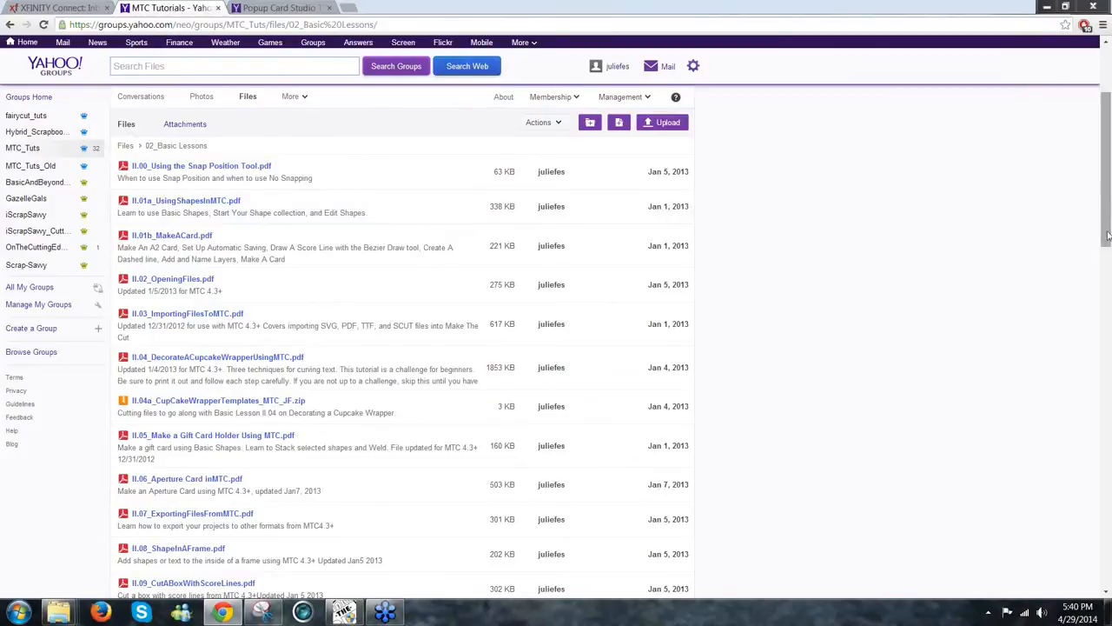
{"action": "left_click_drag", "start_coordinate": [1107, 246], "coordinate": [1104, 299]}
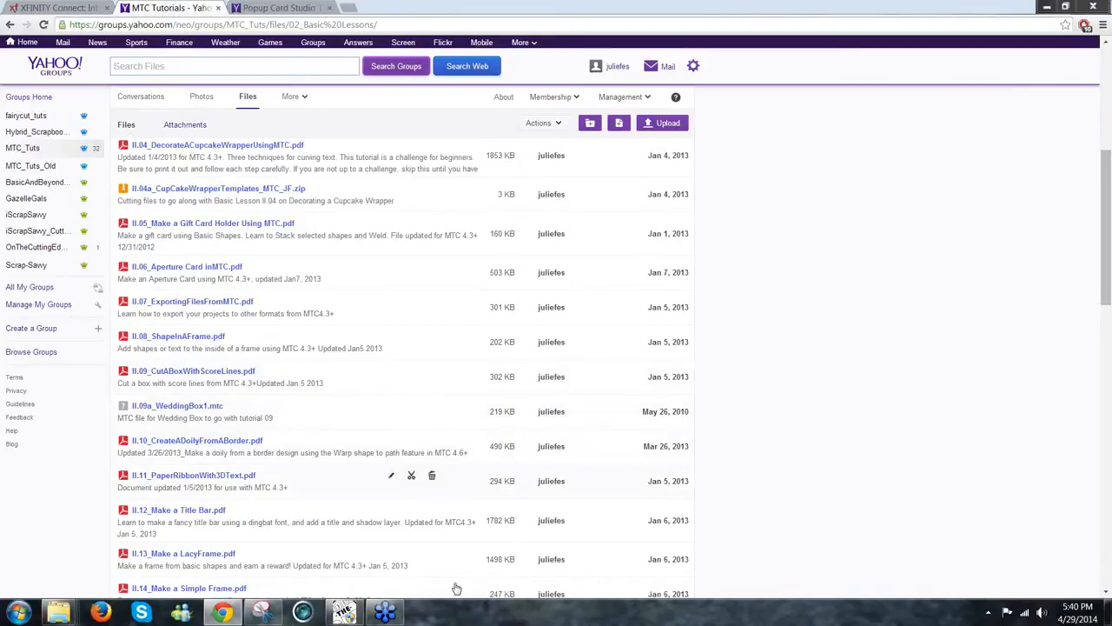
Step: Switch between Make The Cut! and the browser, deselecting the swirl flourish on the canvas
{"action": "left_click", "coordinate": [346, 613]}
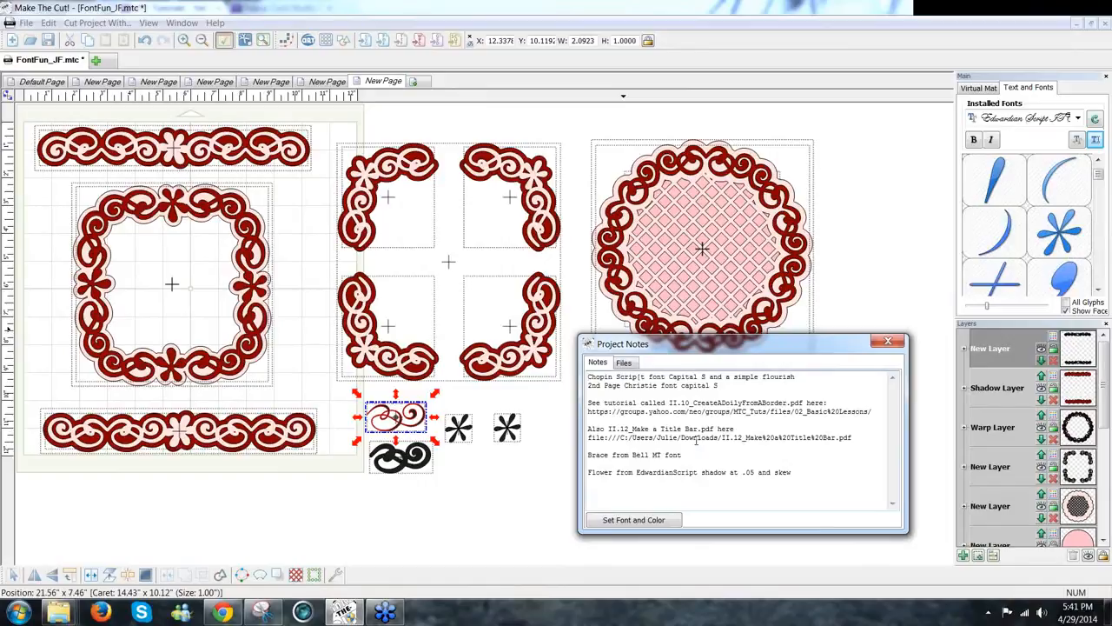
{"action": "left_click", "coordinate": [230, 613]}
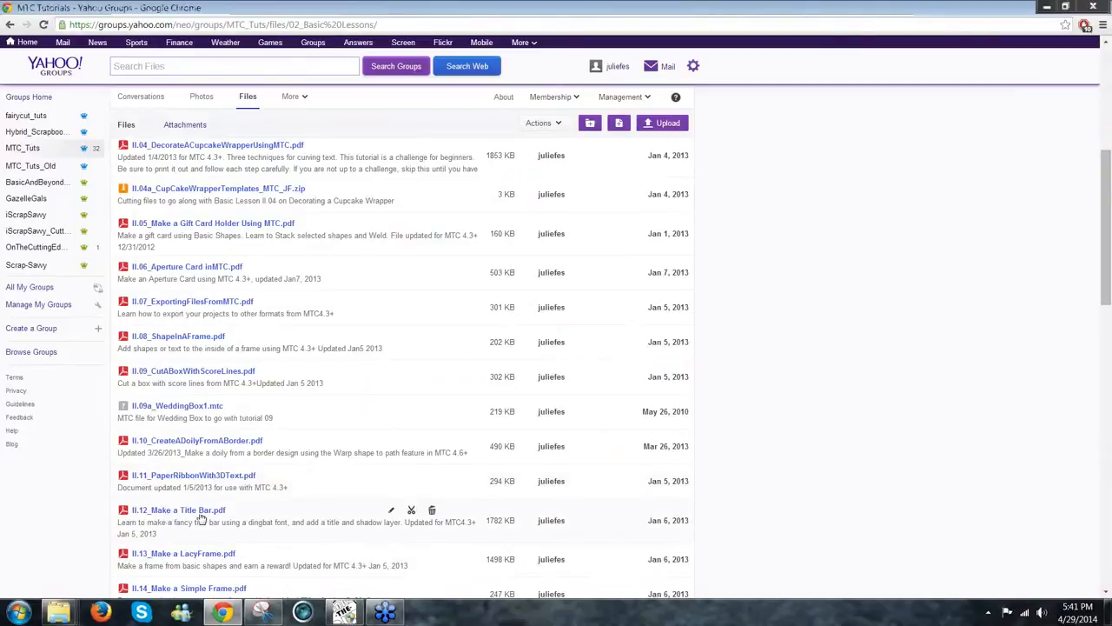
{"action": "left_click", "coordinate": [231, 615]}
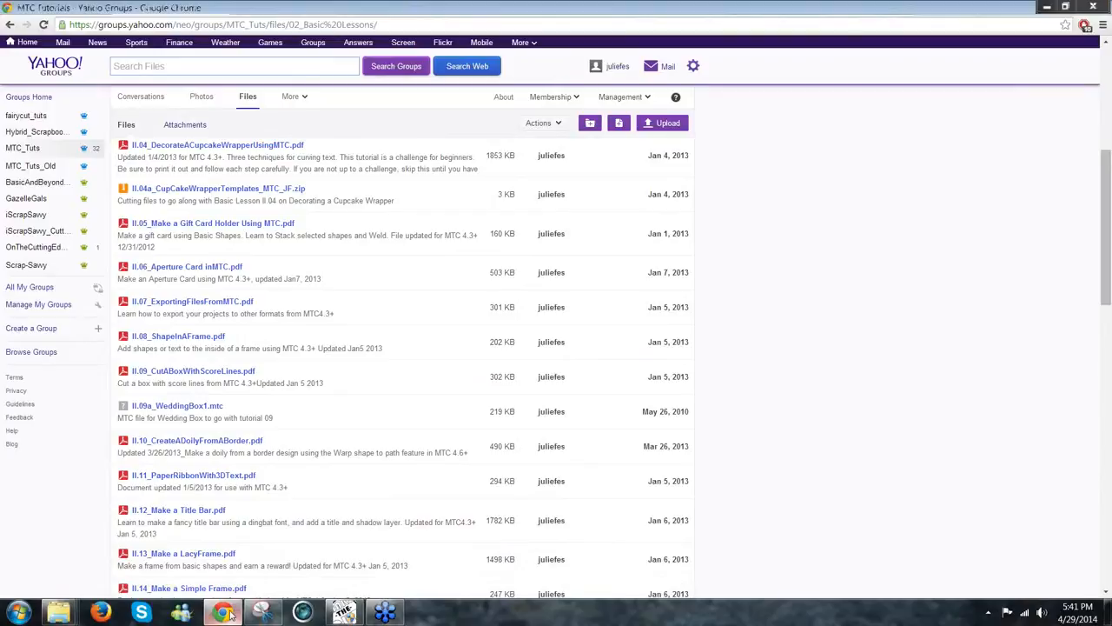
{"action": "left_click", "coordinate": [232, 614]}
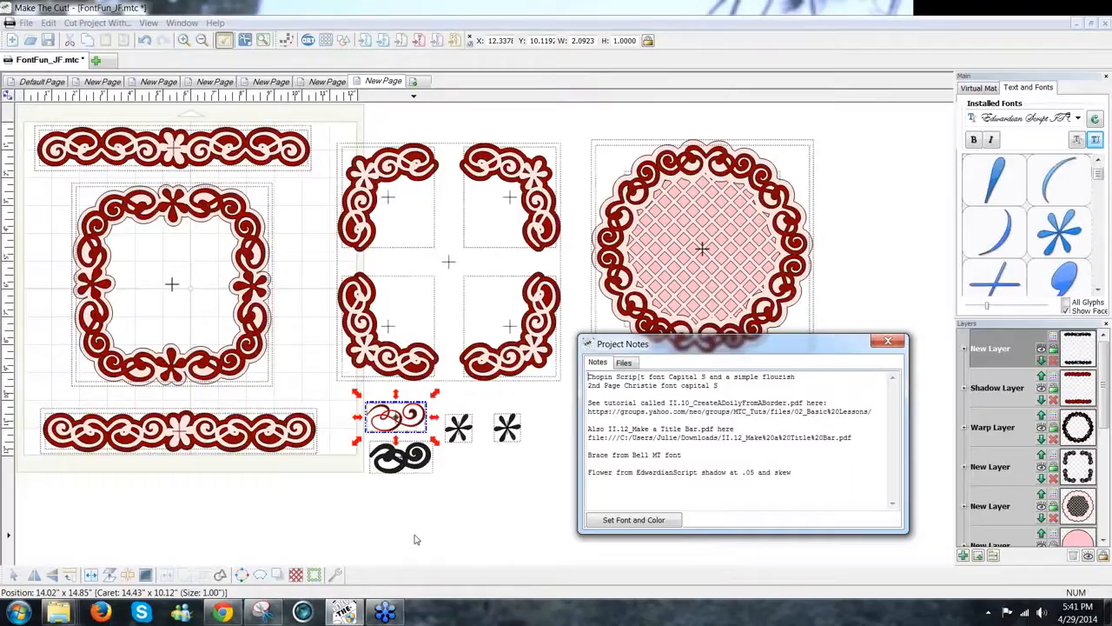
{"action": "left_click", "coordinate": [415, 539]}
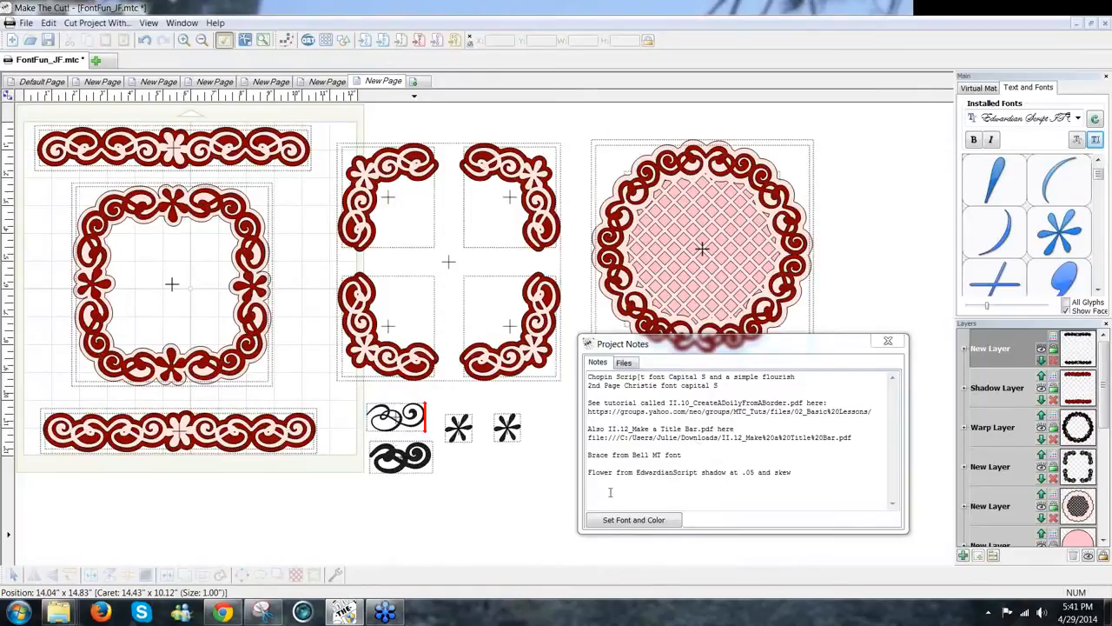
{"action": "left_click", "coordinate": [231, 614]}
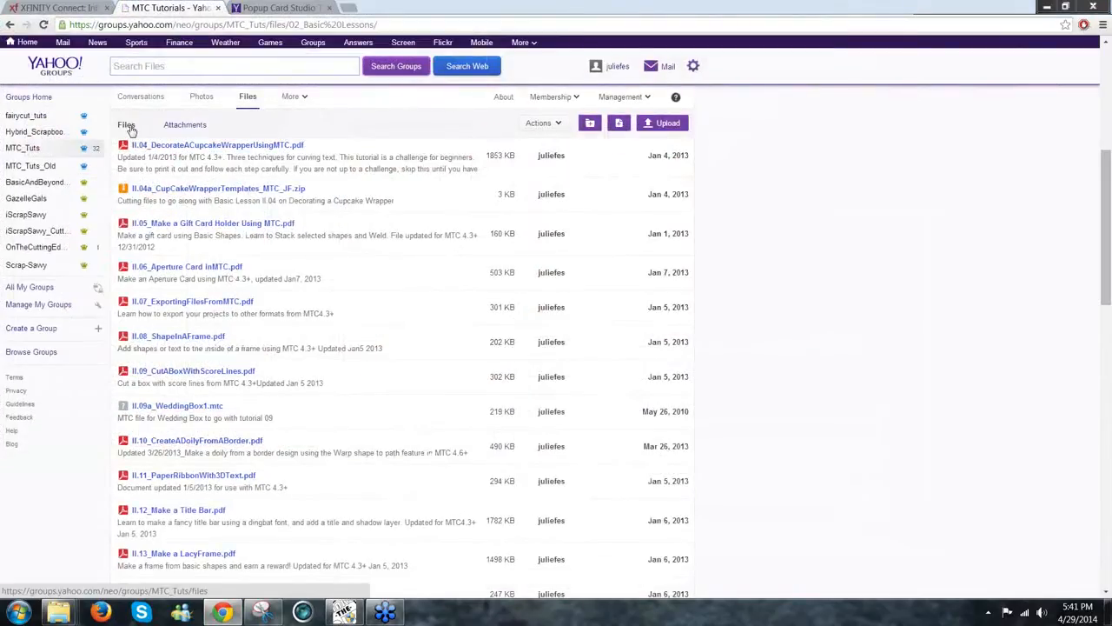
{"action": "left_click", "coordinate": [129, 128]}
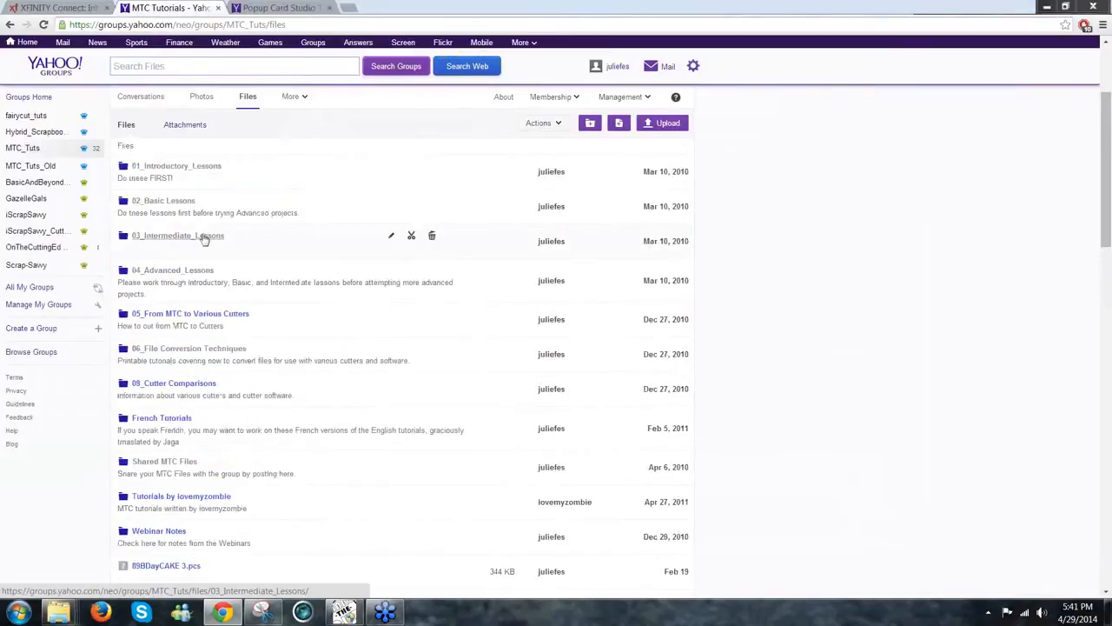
{"action": "left_click", "coordinate": [204, 239]}
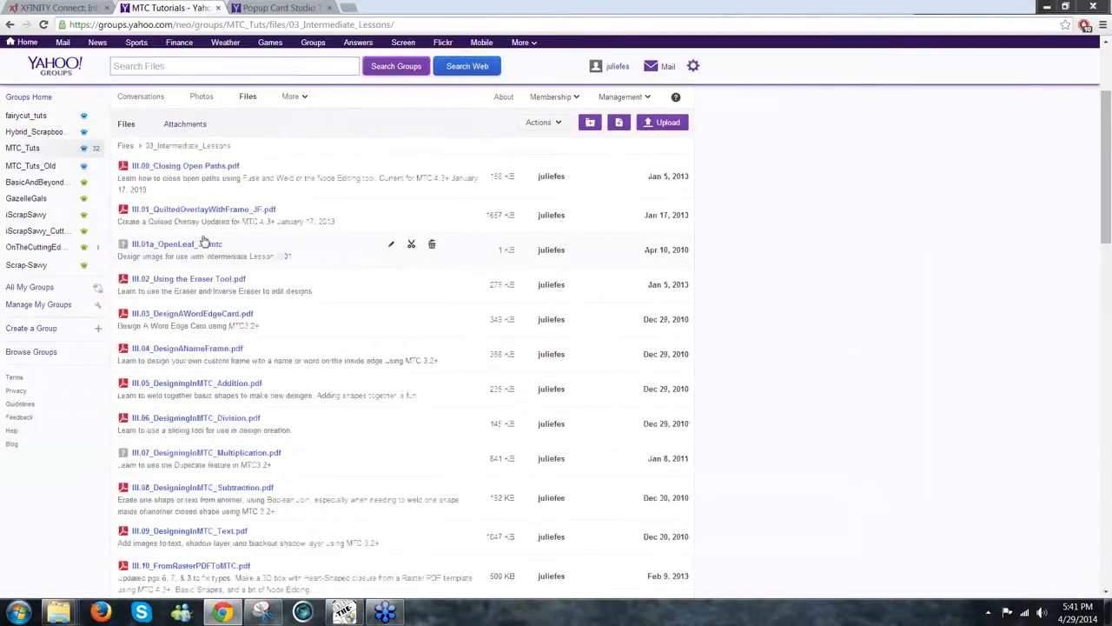
{"action": "scroll", "coordinate": [421, 290], "scroll_direction": "down", "scroll_amount": 1}
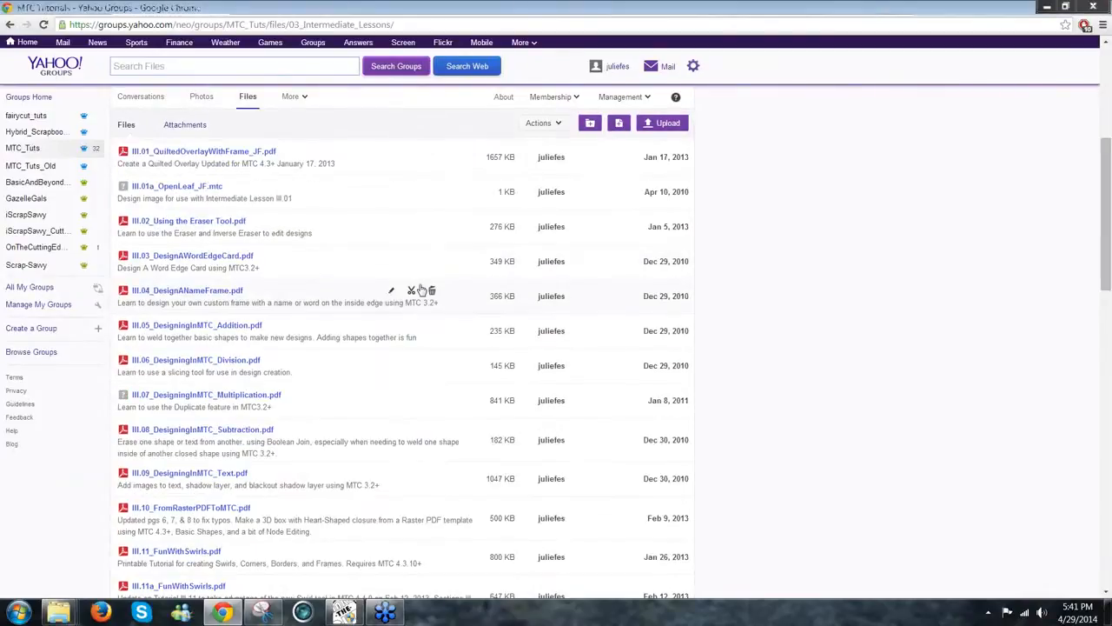
{"action": "scroll", "coordinate": [421, 290], "scroll_direction": "down", "scroll_amount": 7}
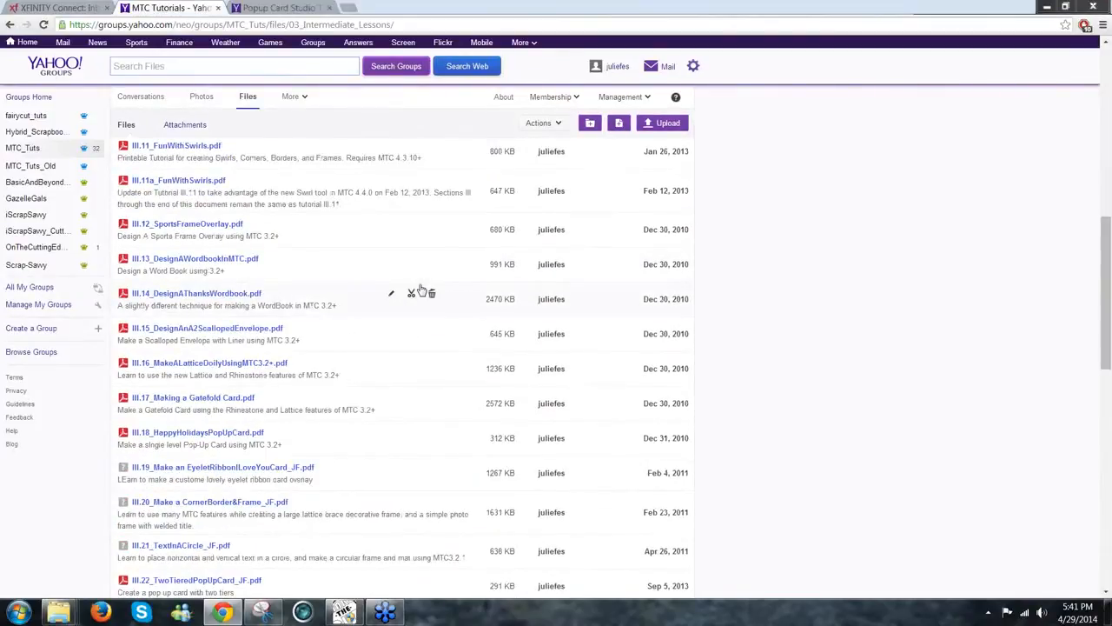
{"action": "scroll", "coordinate": [421, 290], "scroll_direction": "down", "scroll_amount": 1}
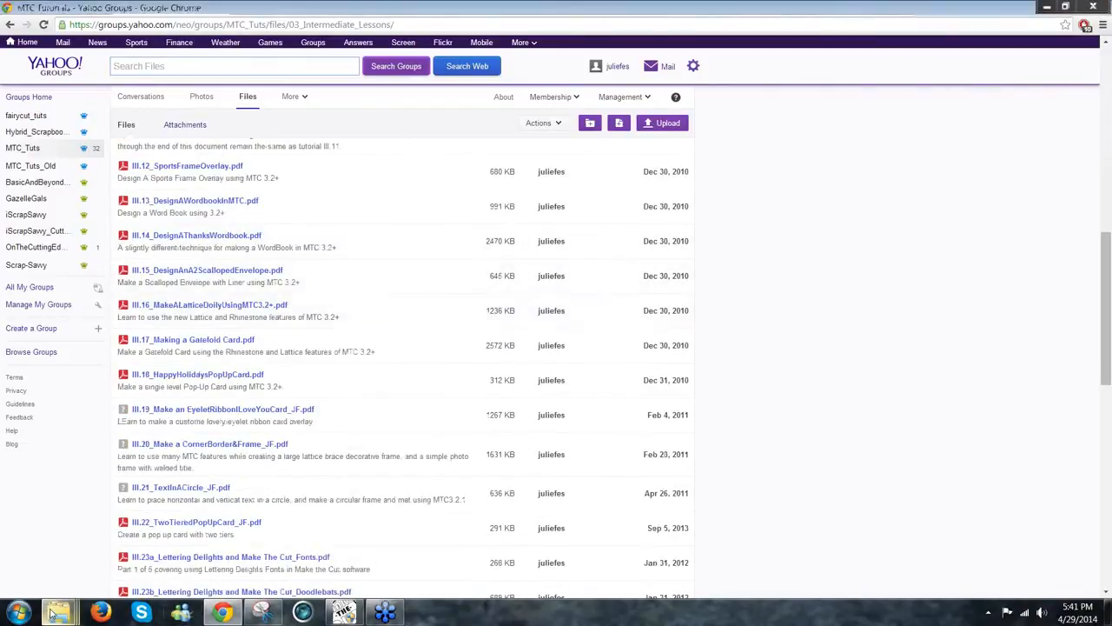
{"action": "mouse_move", "coordinate": [54, 613]}
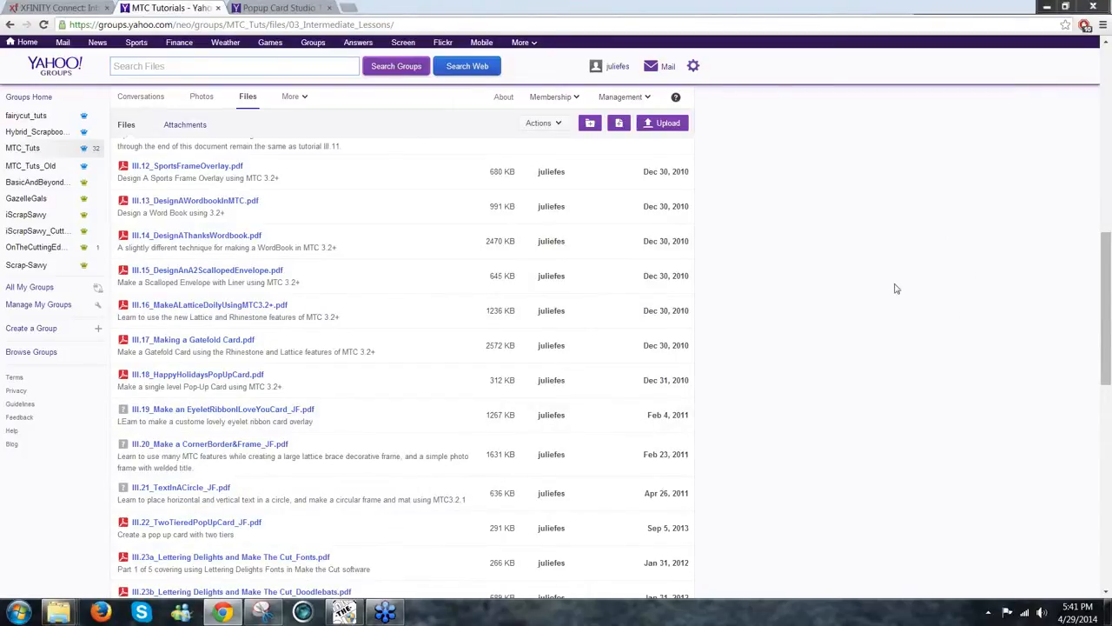
{"action": "scroll", "coordinate": [897, 288], "scroll_direction": "down", "scroll_amount": 1}
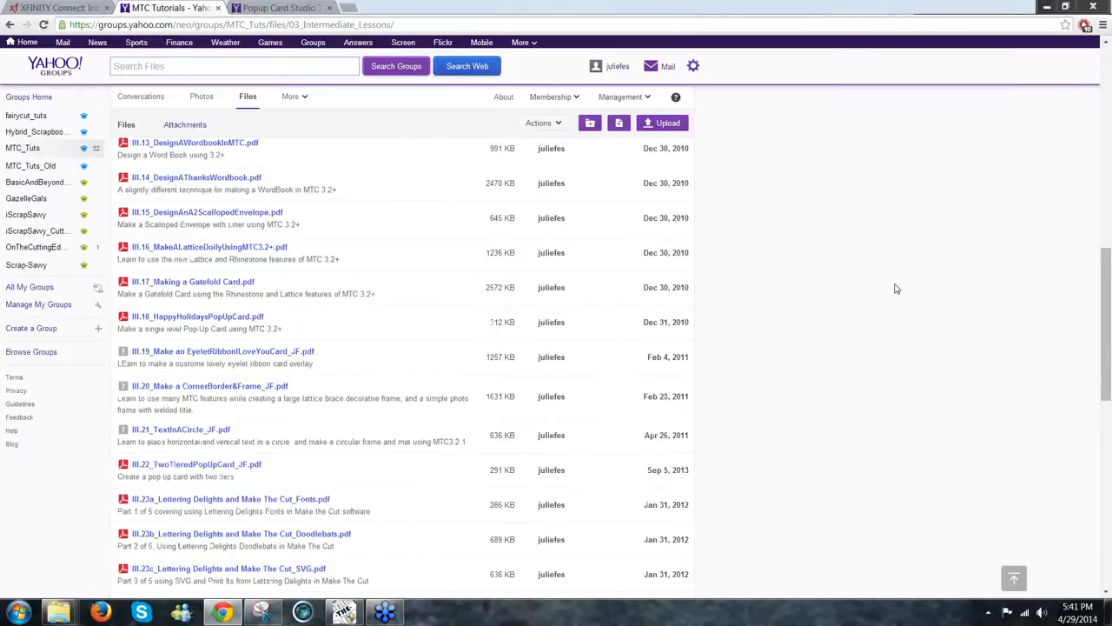
{"action": "scroll", "coordinate": [897, 289], "scroll_direction": "down", "scroll_amount": 4}
{"action": "scroll", "coordinate": [897, 288], "scroll_direction": "down", "scroll_amount": 1}
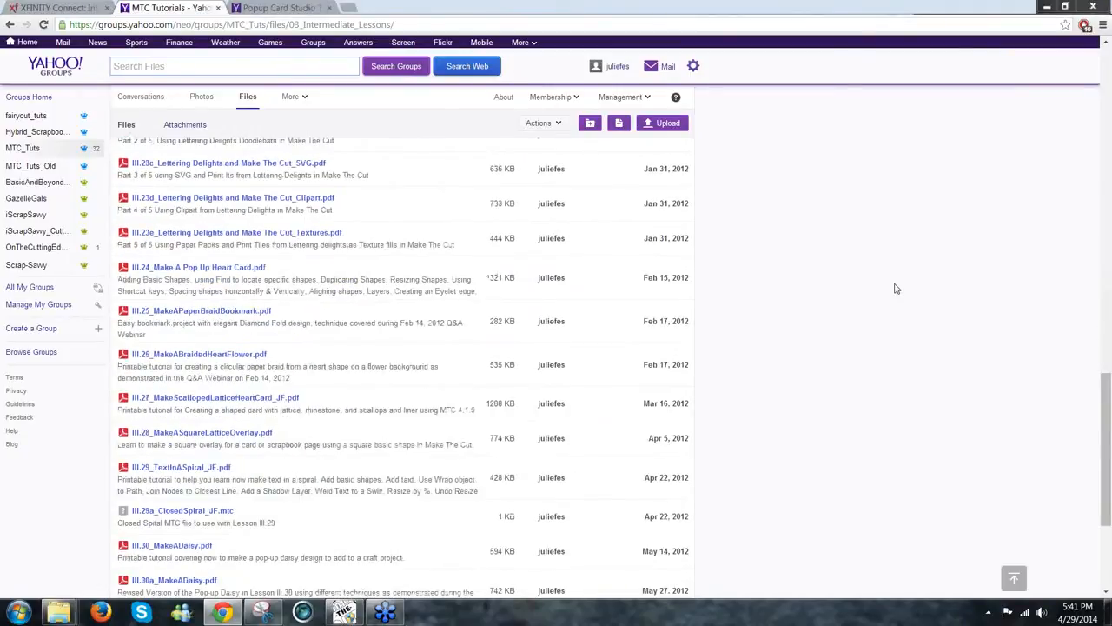
{"action": "scroll", "coordinate": [896, 289], "scroll_direction": "down", "scroll_amount": 3}
{"action": "scroll", "coordinate": [897, 289], "scroll_direction": "down", "scroll_amount": 2}
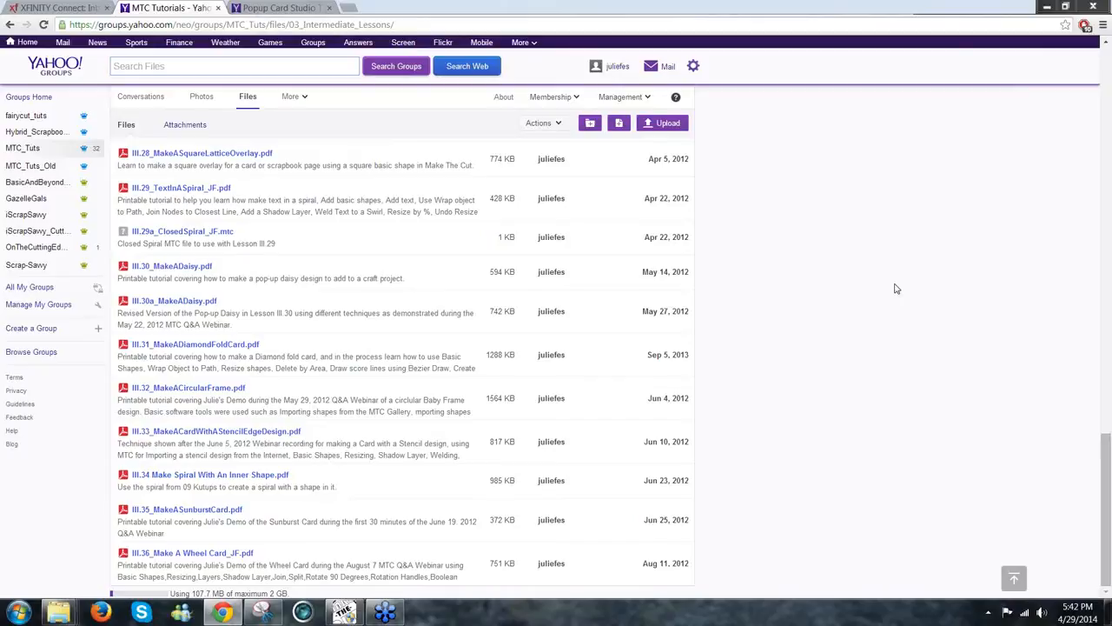
{"action": "scroll", "coordinate": [897, 289], "scroll_direction": "up", "scroll_amount": 1}
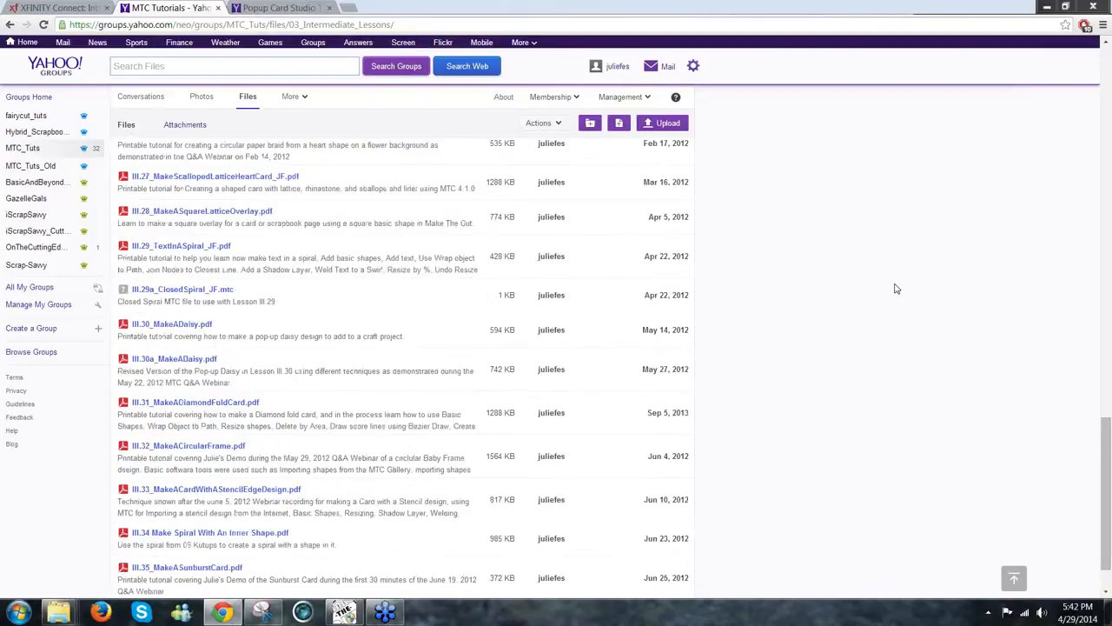
{"action": "scroll", "coordinate": [897, 289], "scroll_direction": "up", "scroll_amount": 2}
{"action": "scroll", "coordinate": [897, 288], "scroll_direction": "up", "scroll_amount": 10}
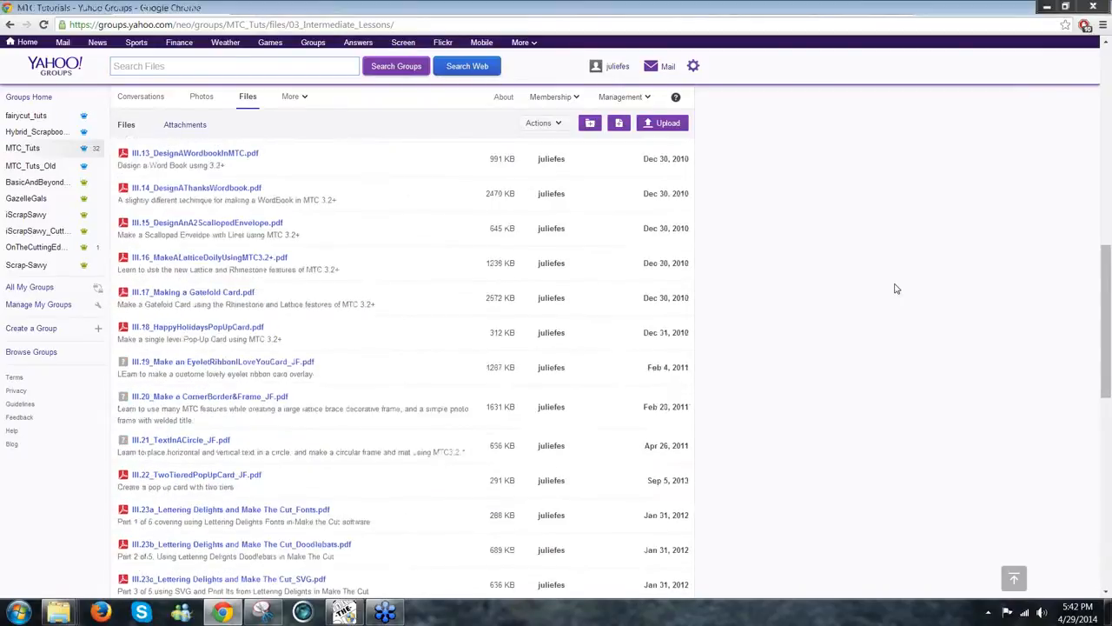
{"action": "scroll", "coordinate": [897, 289], "scroll_direction": "up", "scroll_amount": 4}
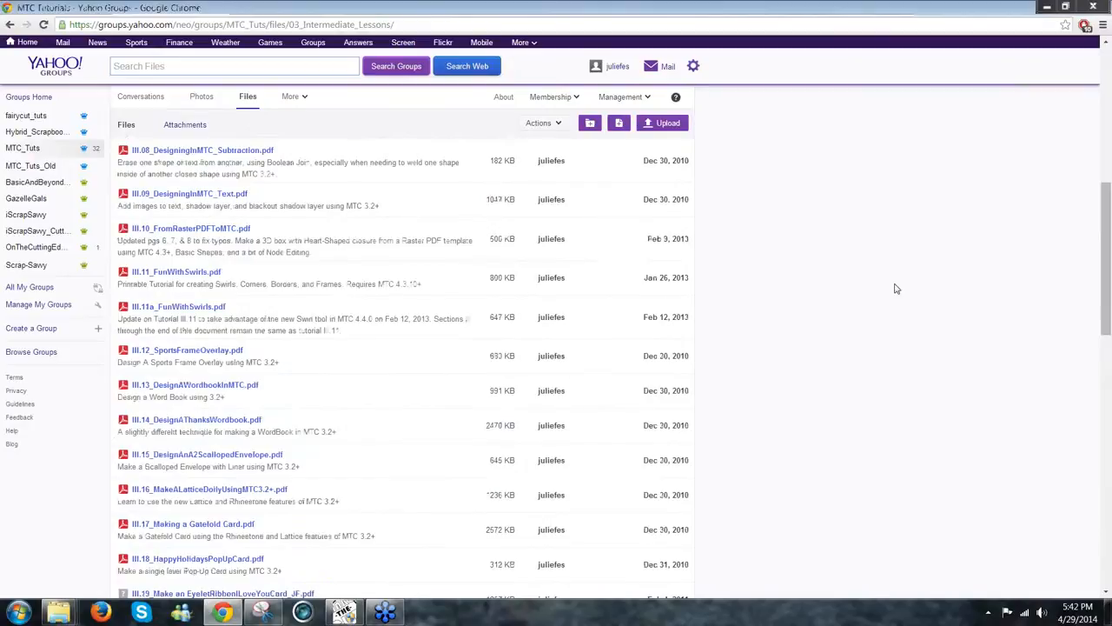
{"action": "scroll", "coordinate": [897, 289], "scroll_direction": "up", "scroll_amount": 4}
{"action": "scroll", "coordinate": [897, 289], "scroll_direction": "up", "scroll_amount": 4}
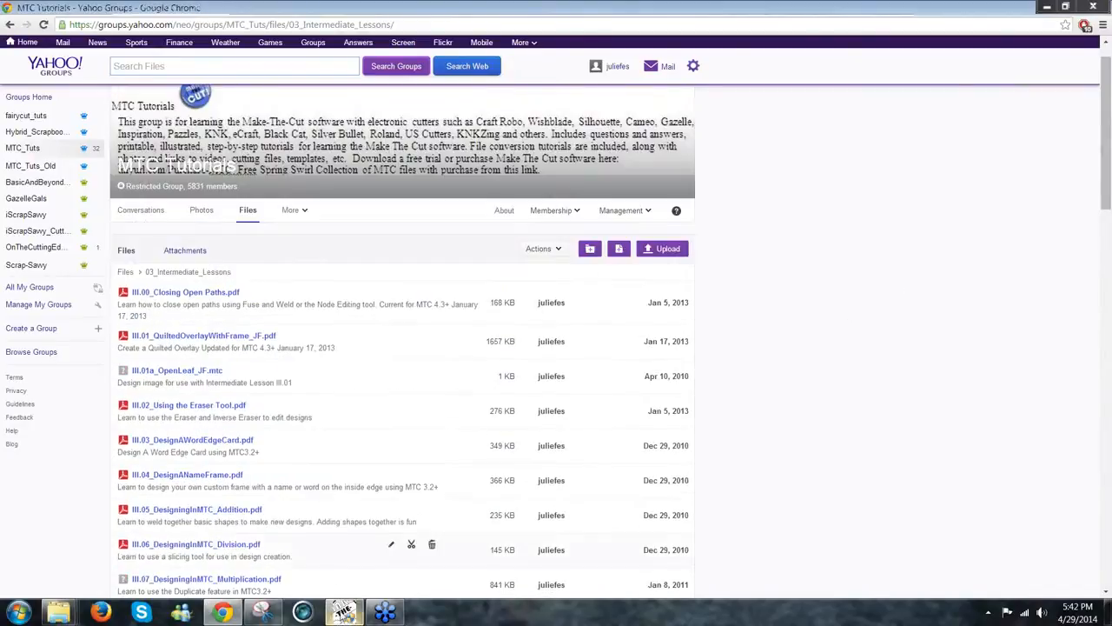
Step: Bring Make The Cut! to the front and shift the Project Notes window lower
{"action": "left_click", "coordinate": [348, 615]}
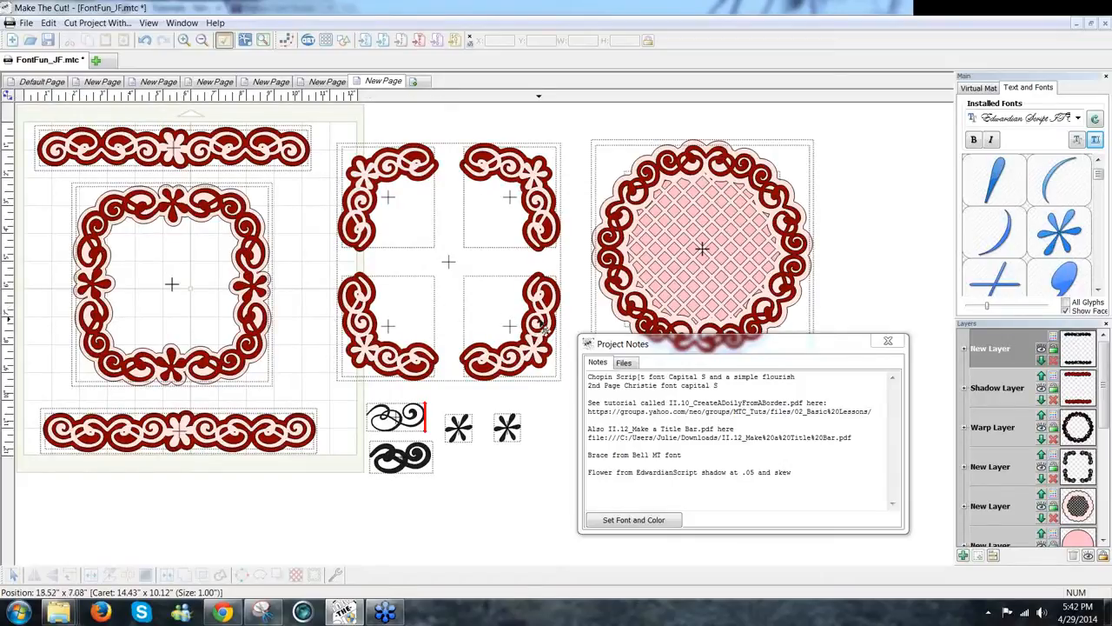
{"action": "left_click", "coordinate": [590, 348]}
{"action": "left_click_drag", "start_coordinate": [600, 348], "coordinate": [581, 374]}
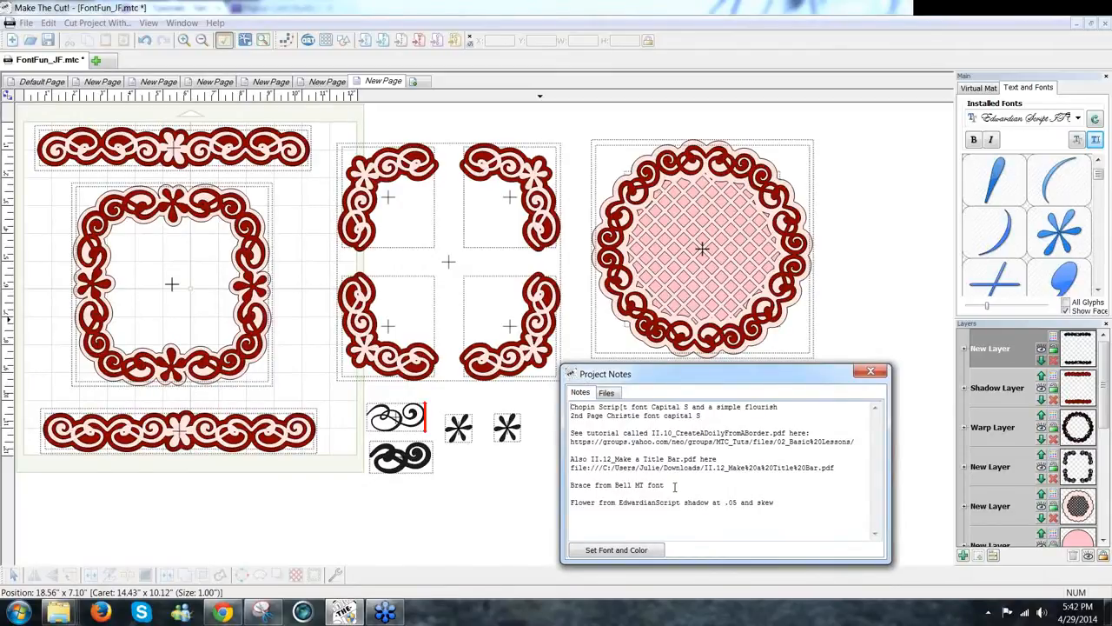
Step: Step through the page tabs to the page with the two red lattice frames, moving the notes further down
{"action": "left_click", "coordinate": [95, 84]}
{"action": "left_click", "coordinate": [43, 82]}
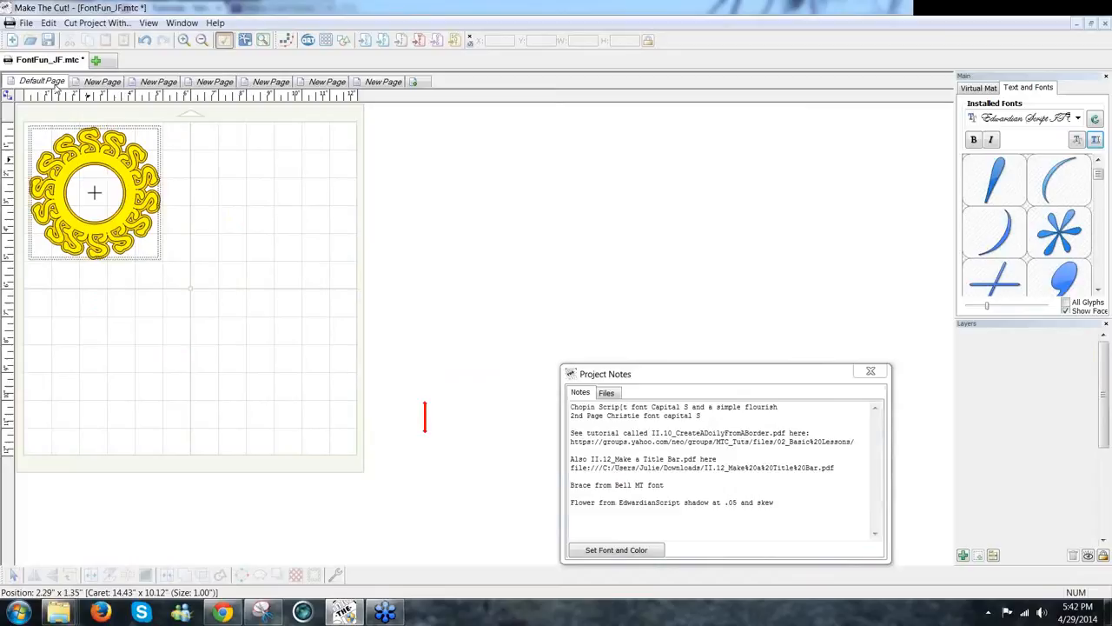
{"action": "left_click", "coordinate": [158, 82]}
{"action": "left_click", "coordinate": [212, 83]}
{"action": "left_click", "coordinate": [257, 83]}
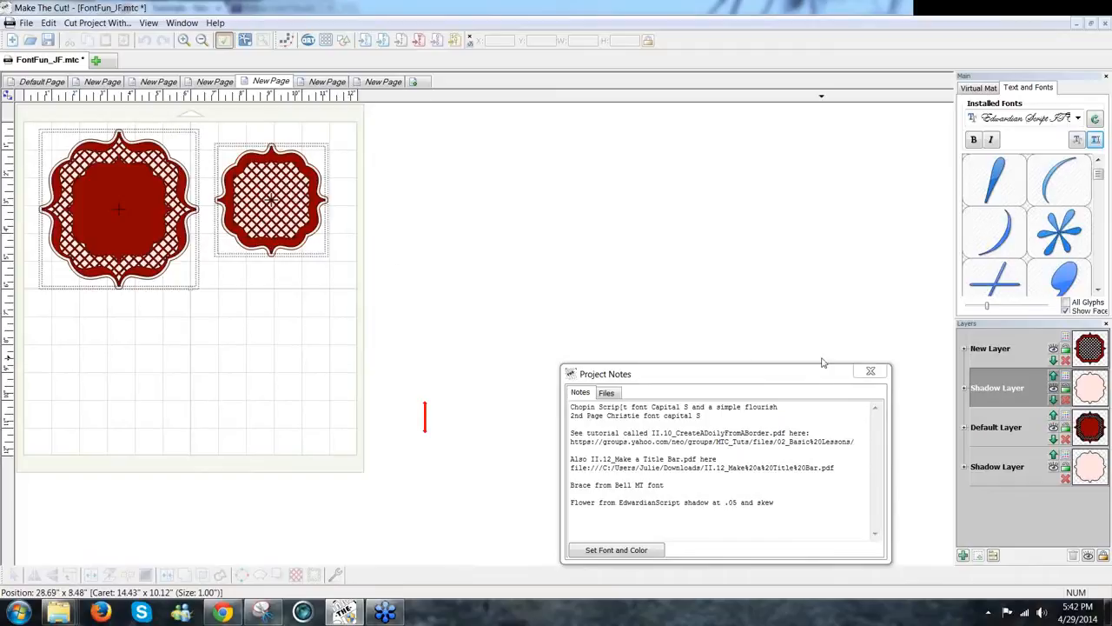
{"action": "left_click", "coordinate": [814, 399]}
{"action": "left_click_drag", "start_coordinate": [808, 371], "coordinate": [792, 415]}
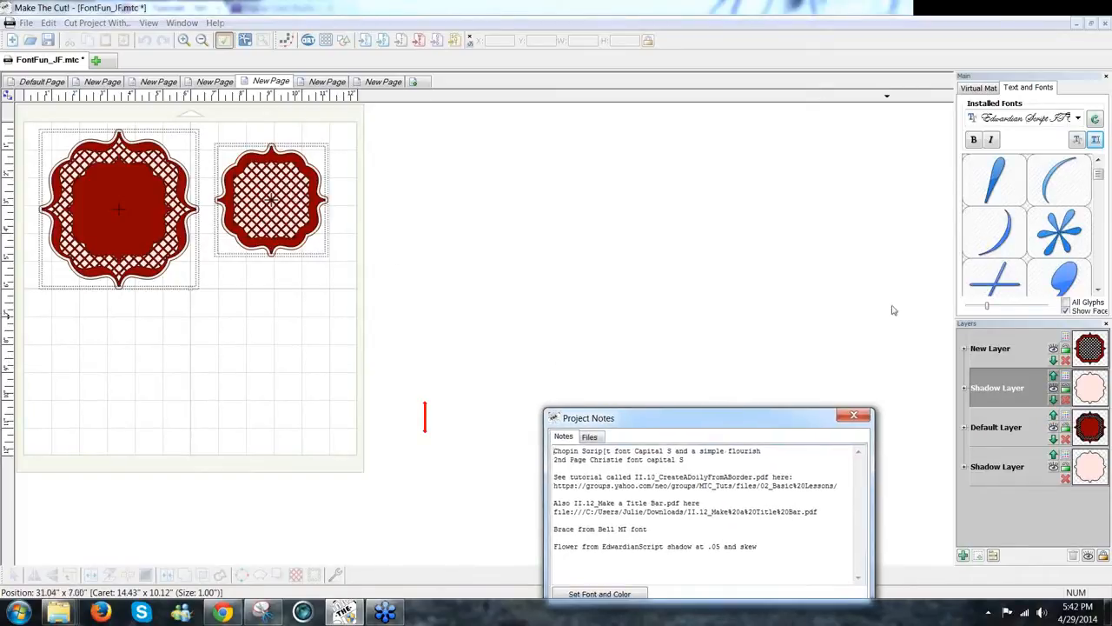
{"action": "left_click", "coordinate": [946, 33]}
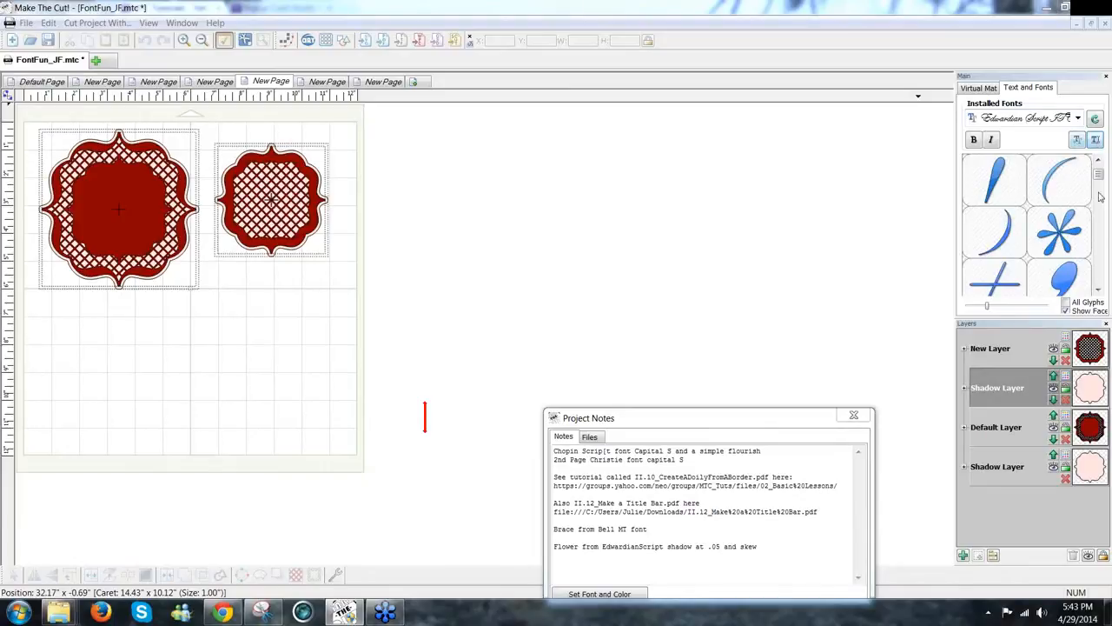
{"action": "mouse_move", "coordinate": [1097, 178]}
{"action": "left_mouse_down"}
{"action": "mouse_move", "coordinate": [1098, 193]}
{"action": "mouse_move", "coordinate": [1098, 176]}
{"action": "left_mouse_up"}
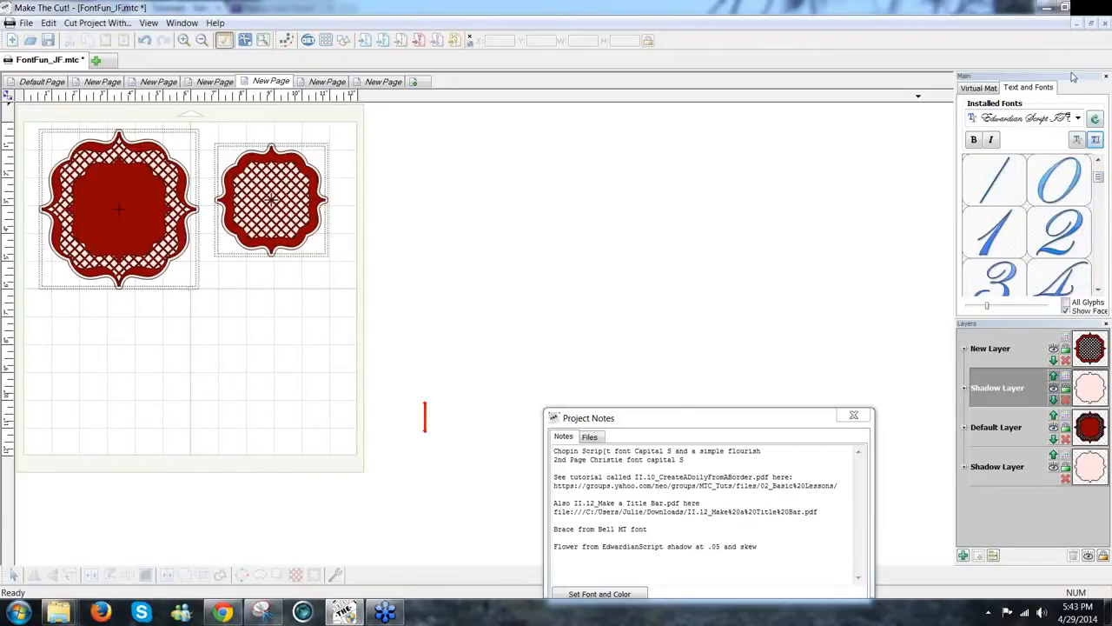
Step: Cancel the Add Text Group dialog and choose Bell MT from the Installed Fonts list
{"action": "left_click", "coordinate": [1095, 141]}
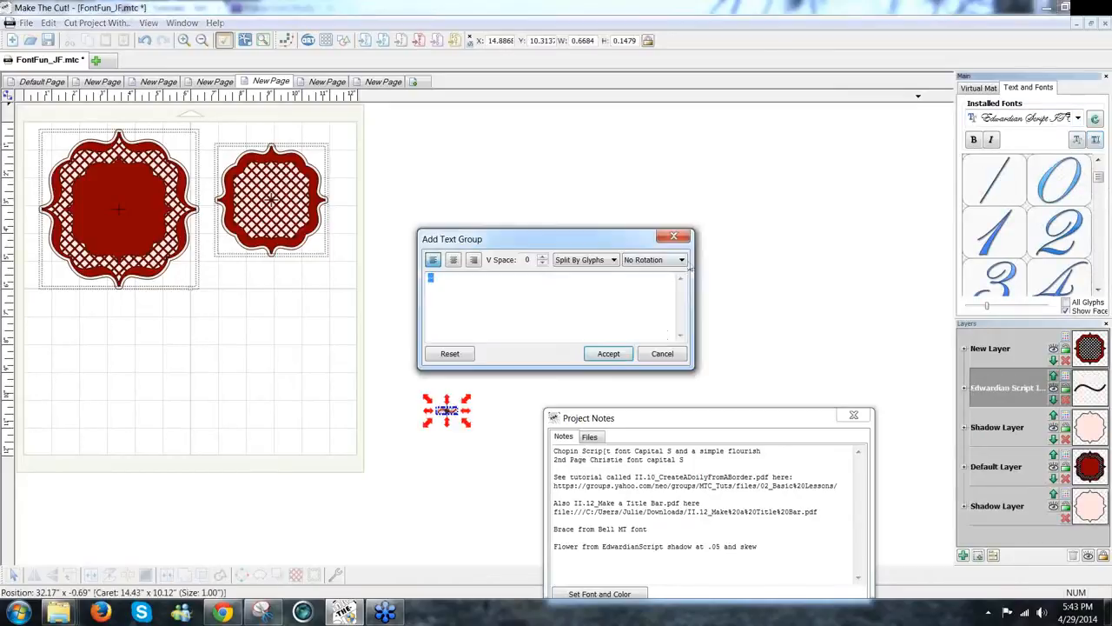
{"action": "left_click", "coordinate": [662, 353]}
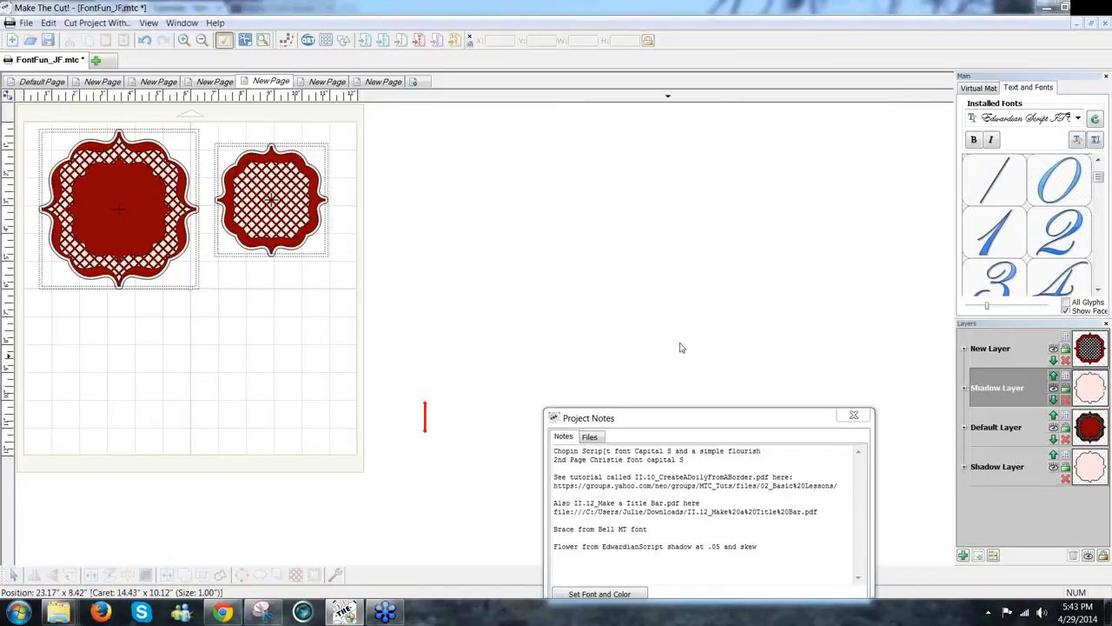
{"action": "left_click", "coordinate": [1078, 118]}
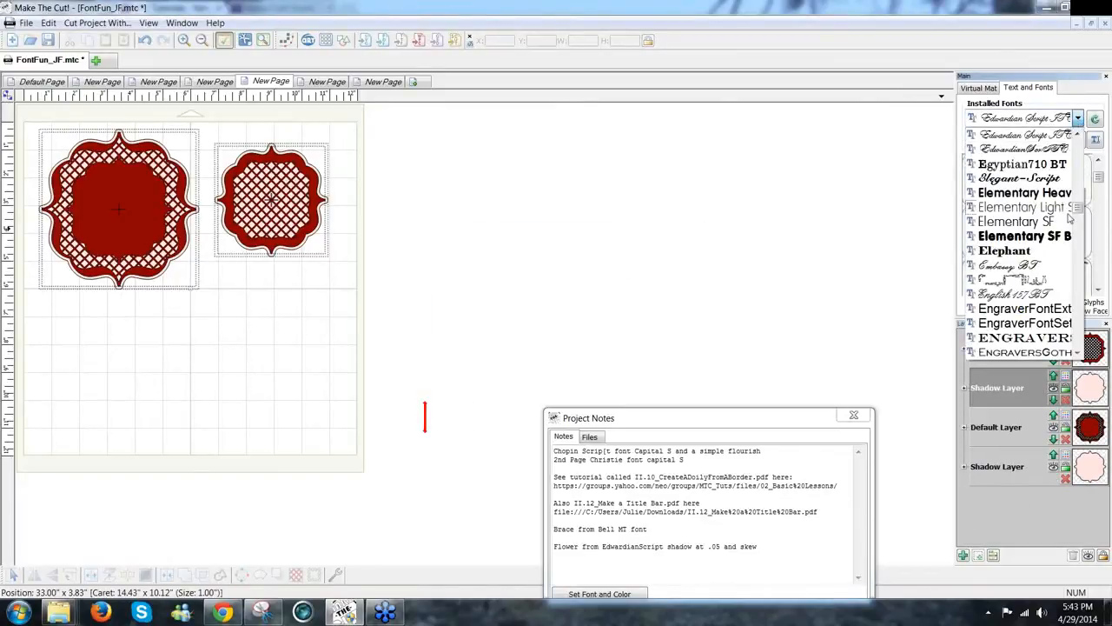
{"action": "left_click_drag", "start_coordinate": [1078, 207], "coordinate": [1079, 192]}
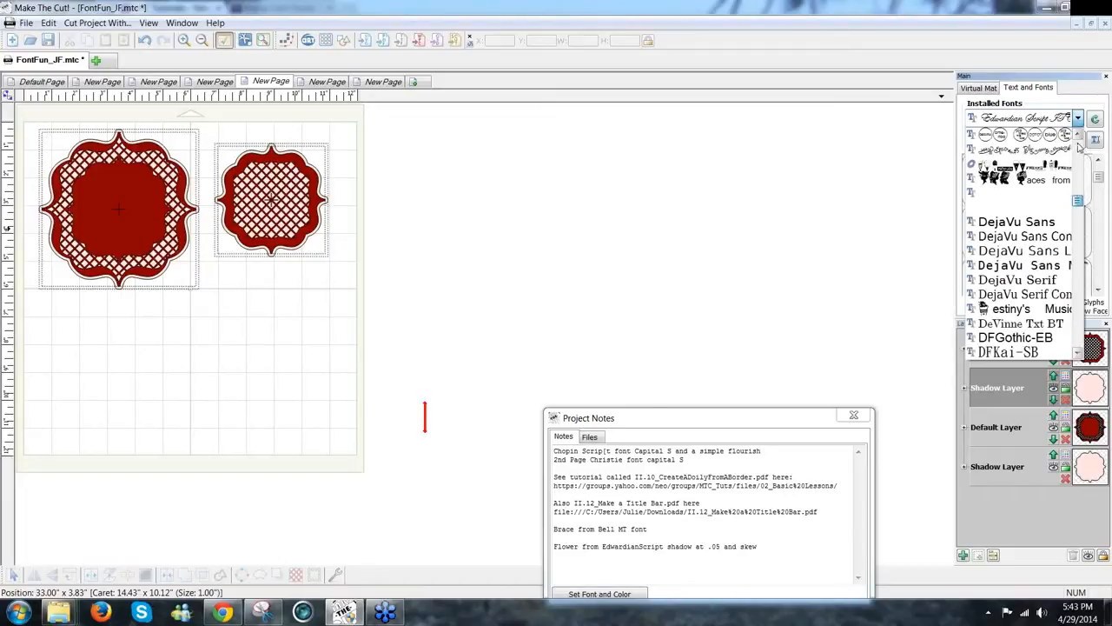
{"action": "scroll", "coordinate": [1080, 151], "scroll_direction": "up", "scroll_amount": 10}
{"action": "scroll", "coordinate": [1081, 151], "scroll_direction": "up", "scroll_amount": 10}
{"action": "scroll", "coordinate": [1082, 152], "scroll_direction": "up", "scroll_amount": 5}
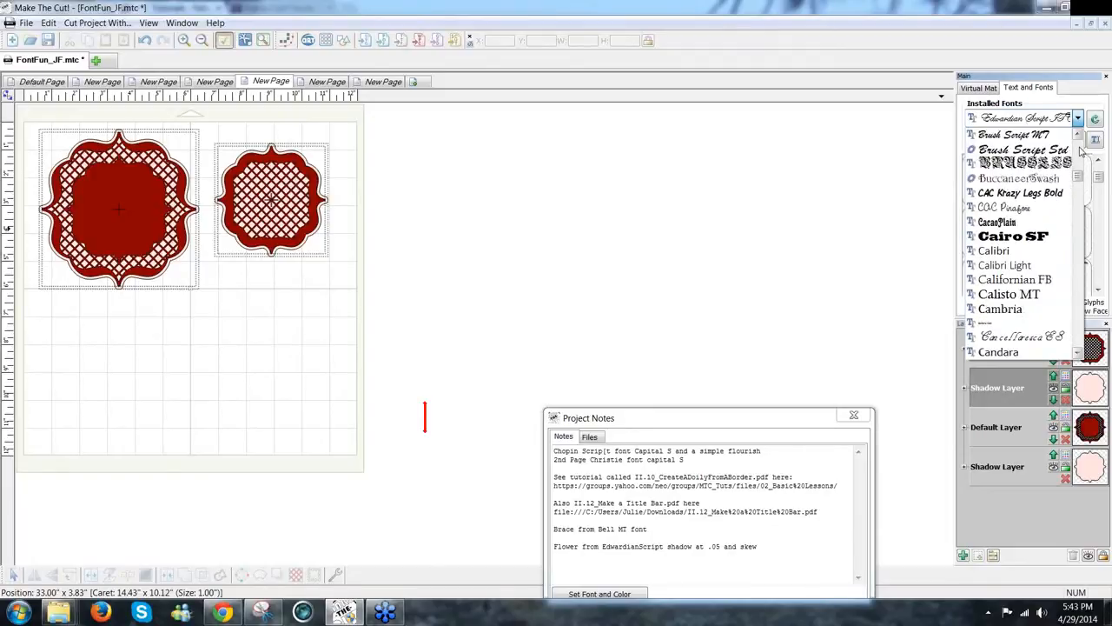
{"action": "scroll", "coordinate": [1082, 152], "scroll_direction": "up", "scroll_amount": 15}
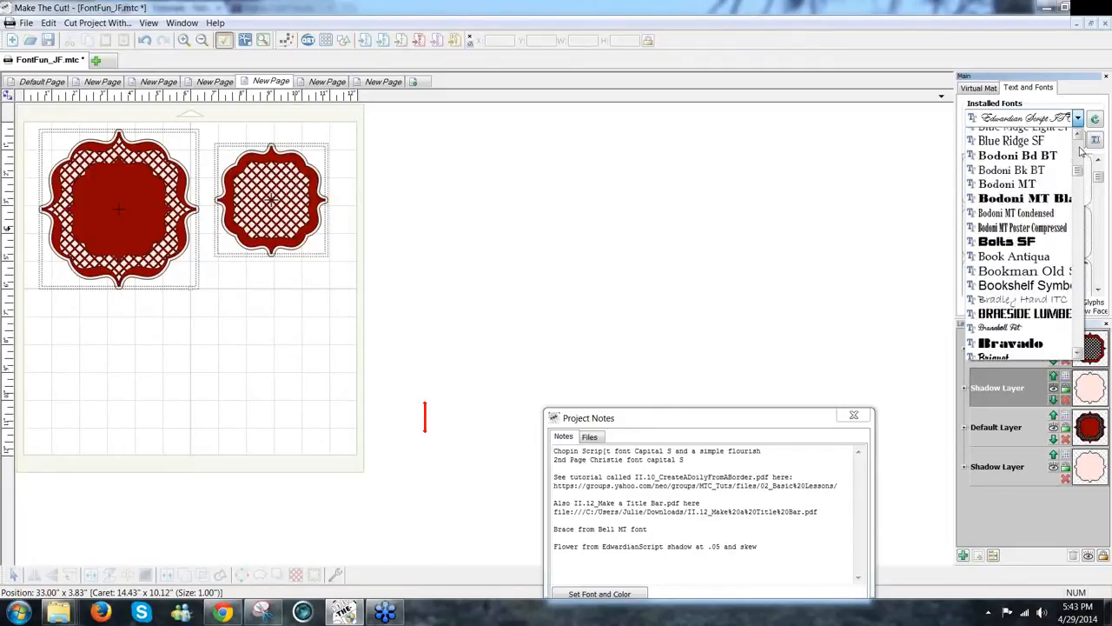
{"action": "scroll", "coordinate": [1082, 152], "scroll_direction": "up", "scroll_amount": 5}
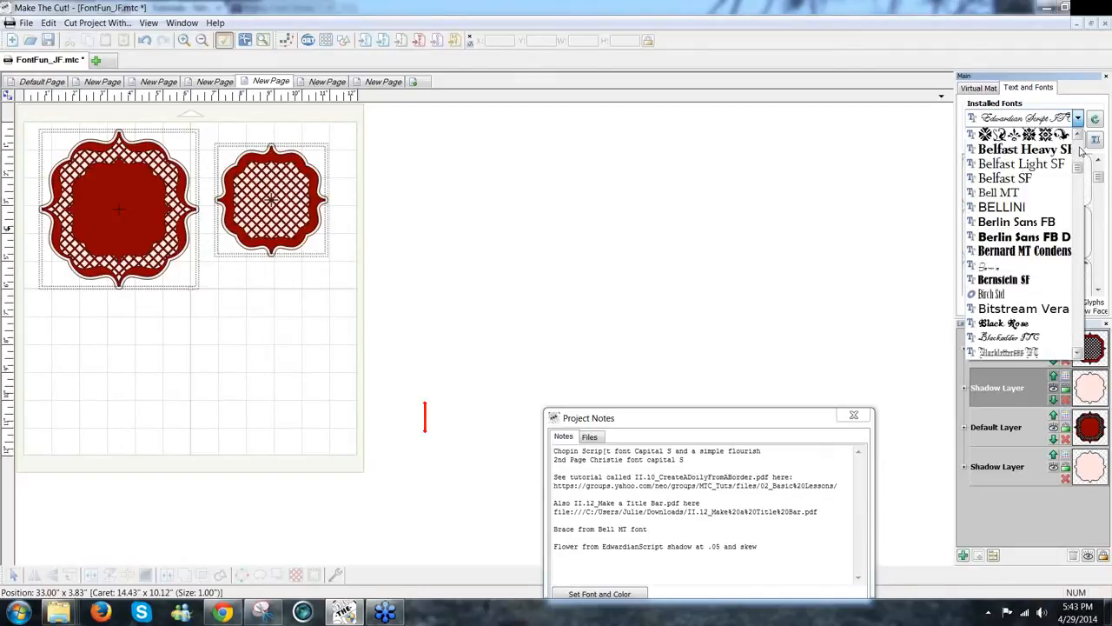
{"action": "scroll", "coordinate": [1082, 152], "scroll_direction": "up", "scroll_amount": 5}
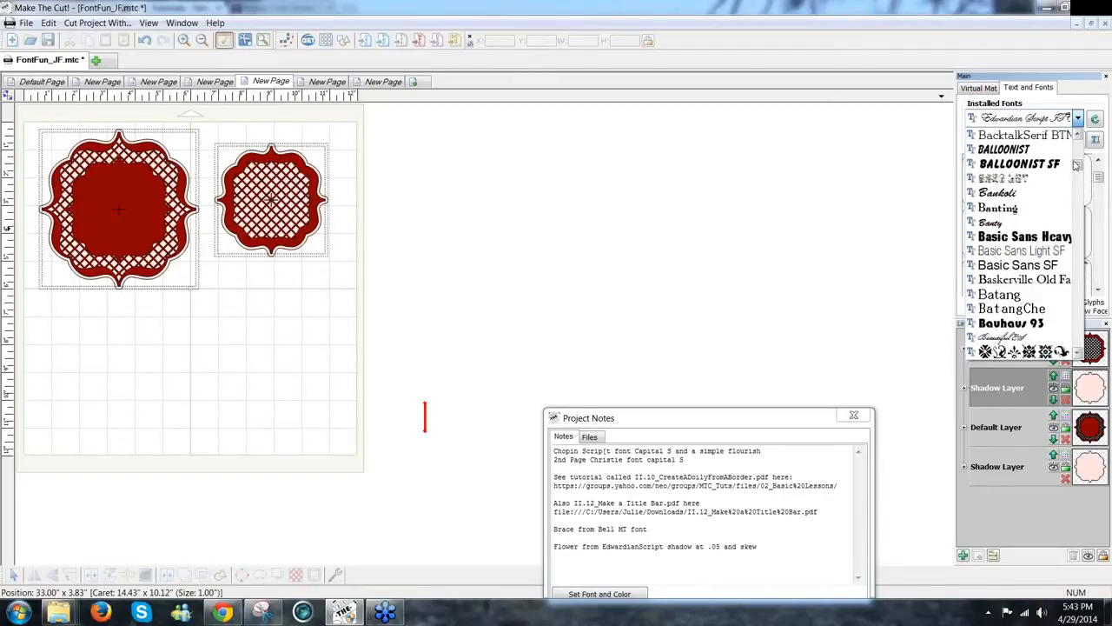
{"action": "left_click", "coordinate": [1079, 353]}
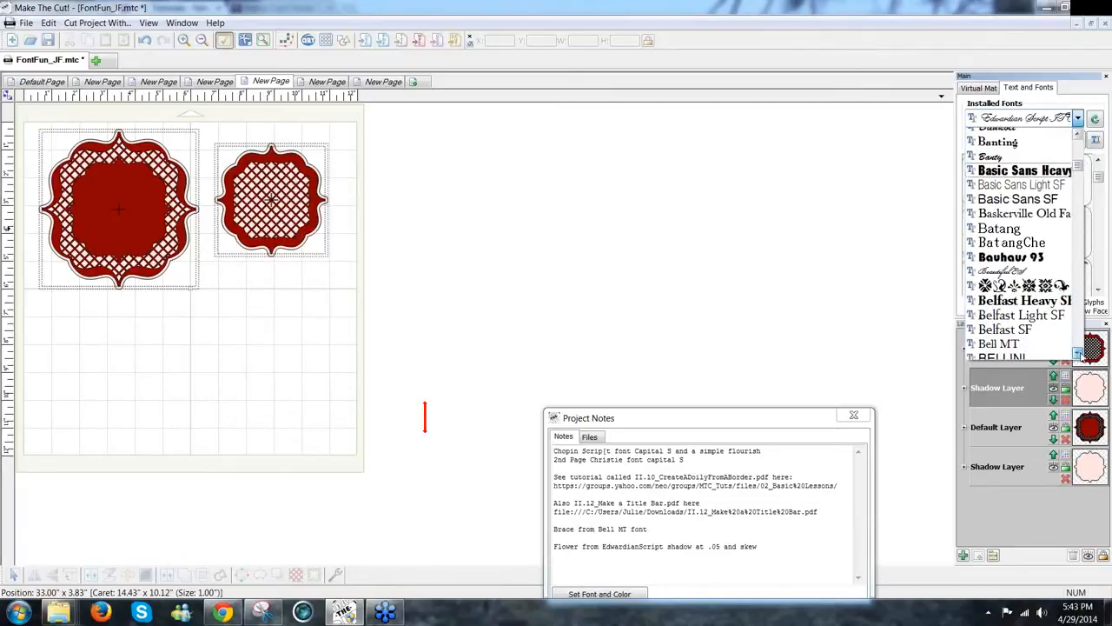
{"action": "left_click", "coordinate": [1062, 281]}
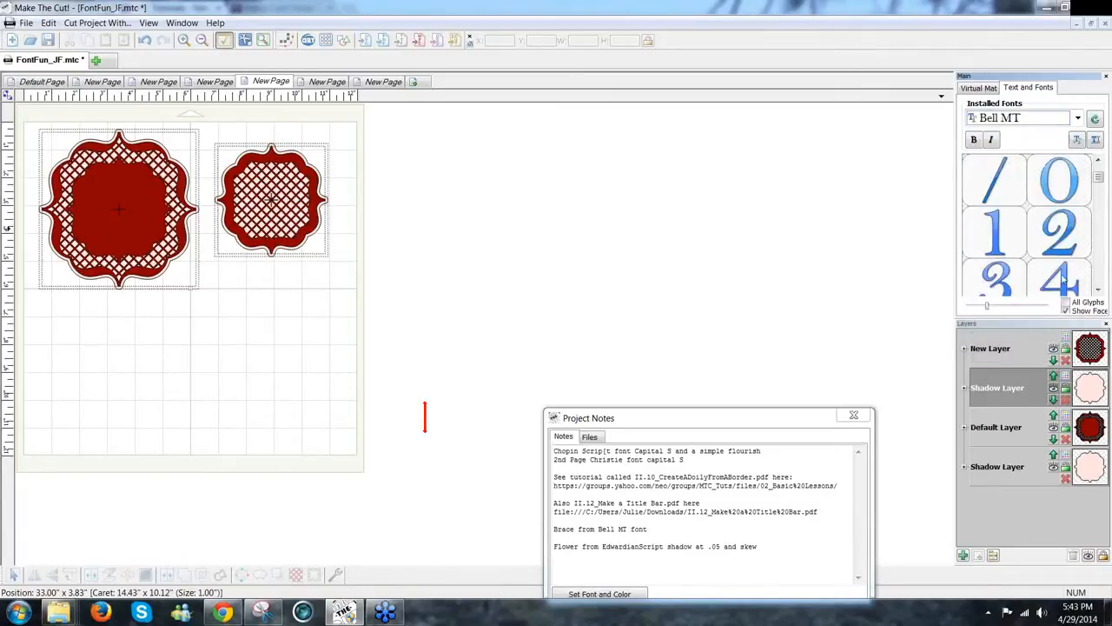
Step: Scroll the Bell MT glyph grid past the capitals and lowercase letters and insert the { brace
{"action": "left_click", "coordinate": [1099, 292]}
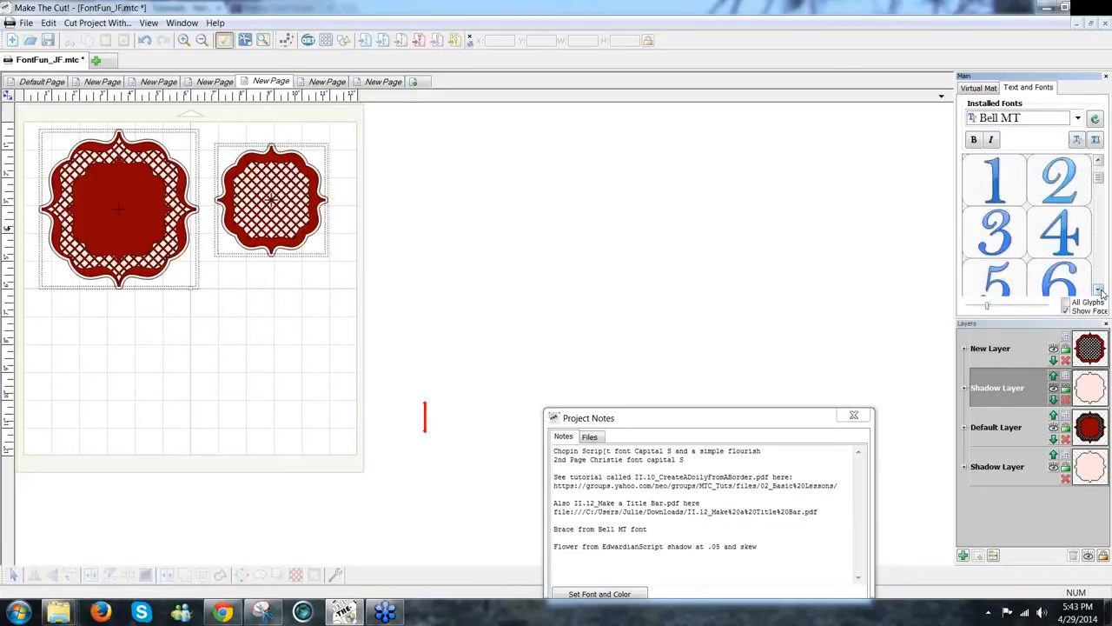
{"action": "left_click", "coordinate": [1100, 292]}
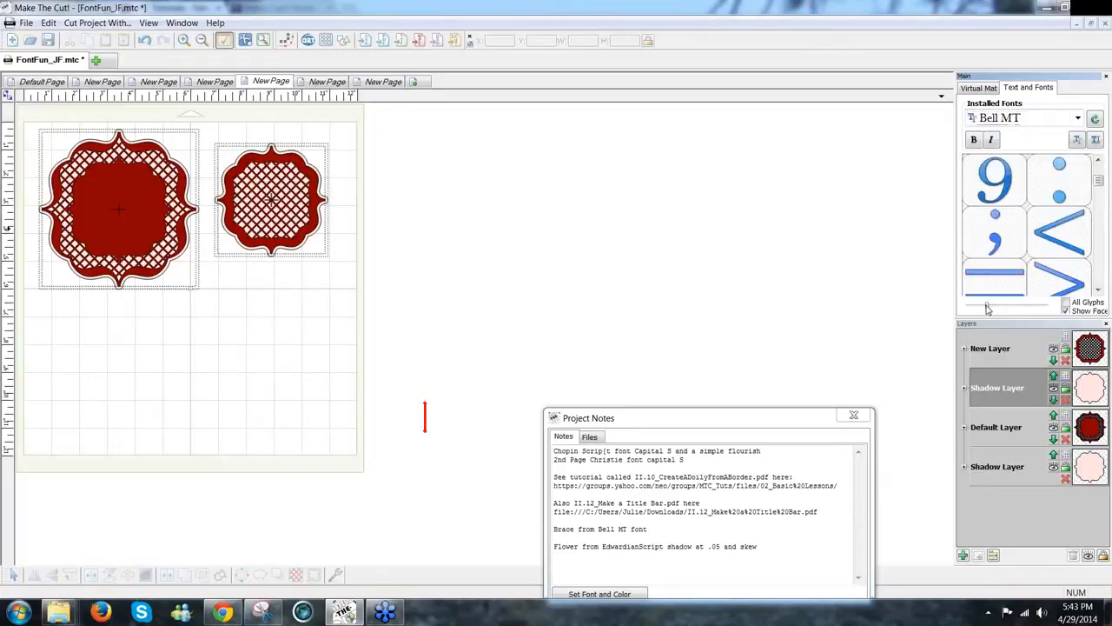
{"action": "left_click_drag", "start_coordinate": [987, 307], "coordinate": [1008, 306]}
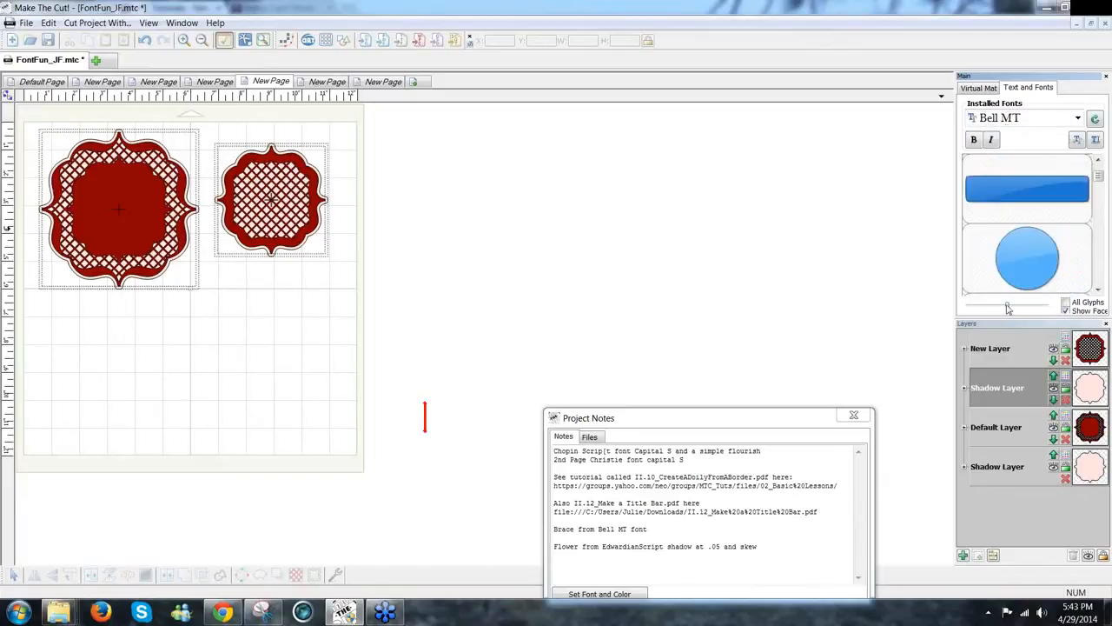
{"action": "left_click", "coordinate": [1002, 307]}
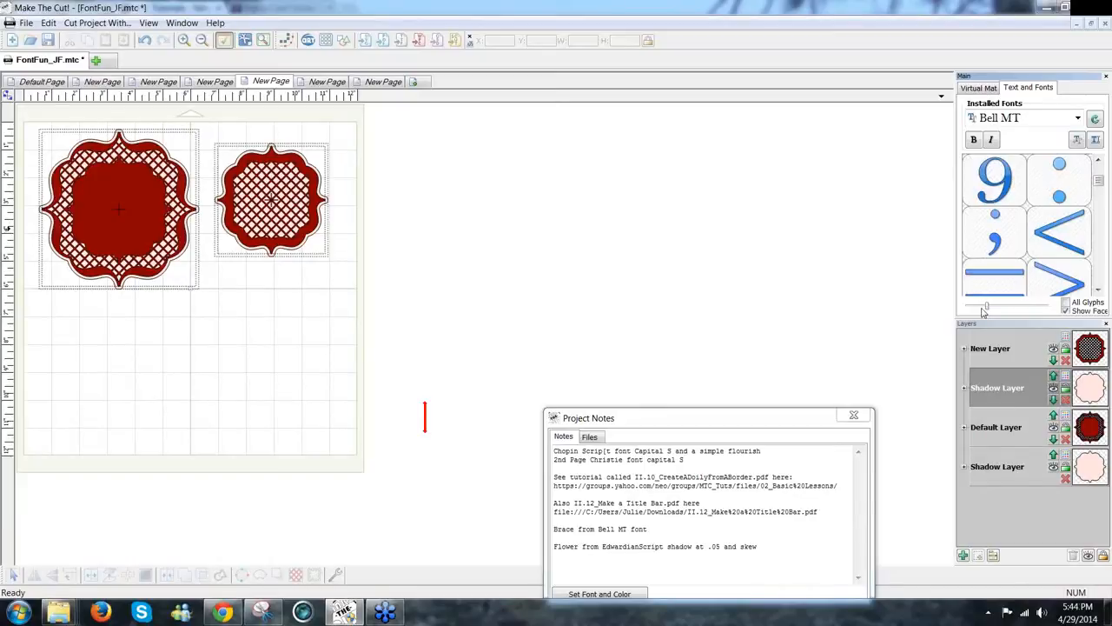
{"action": "left_click", "coordinate": [1098, 289]}
{"action": "left_click", "coordinate": [1098, 290]}
{"action": "left_click", "coordinate": [1098, 290]}
{"action": "left_click", "coordinate": [1099, 290]}
{"action": "left_click", "coordinate": [1099, 289]}
{"action": "left_click", "coordinate": [1099, 289]}
{"action": "left_click", "coordinate": [1099, 289]}
{"action": "left_click", "coordinate": [1098, 290]}
{"action": "left_click", "coordinate": [1098, 289]}
{"action": "left_click", "coordinate": [1099, 290]}
{"action": "left_click", "coordinate": [1098, 289]}
{"action": "left_click", "coordinate": [1099, 289]}
{"action": "left_click", "coordinate": [1099, 289]}
{"action": "left_click", "coordinate": [1098, 289]}
{"action": "left_click", "coordinate": [1099, 290]}
{"action": "left_click", "coordinate": [1099, 290]}
{"action": "left_click", "coordinate": [1099, 290]}
{"action": "left_click", "coordinate": [1098, 290]}
{"action": "left_click", "coordinate": [1098, 290]}
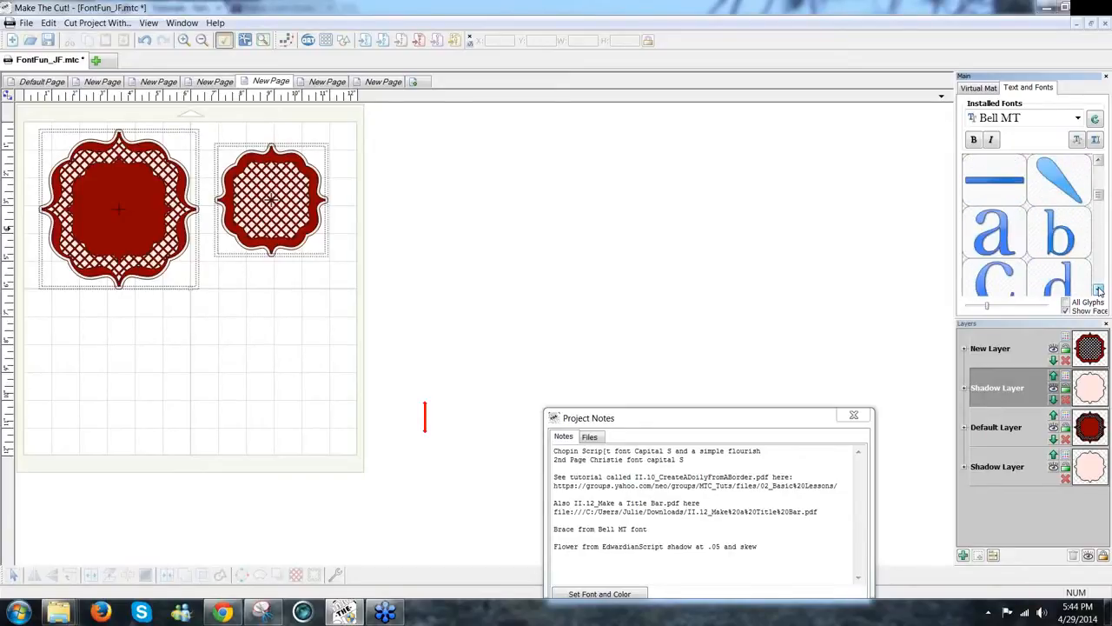
{"action": "left_click", "coordinate": [1099, 289]}
{"action": "left_click", "coordinate": [1098, 289]}
{"action": "left_click", "coordinate": [1098, 290]}
{"action": "left_click", "coordinate": [1099, 290]}
{"action": "left_click", "coordinate": [1099, 290]}
{"action": "left_click", "coordinate": [1098, 290]}
{"action": "left_click", "coordinate": [1099, 290]}
{"action": "left_click", "coordinate": [1099, 289]}
{"action": "left_click", "coordinate": [1098, 290]}
{"action": "left_click", "coordinate": [1099, 289]}
{"action": "left_click", "coordinate": [1099, 290]}
{"action": "left_click", "coordinate": [1098, 290]}
{"action": "left_click", "coordinate": [1099, 289]}
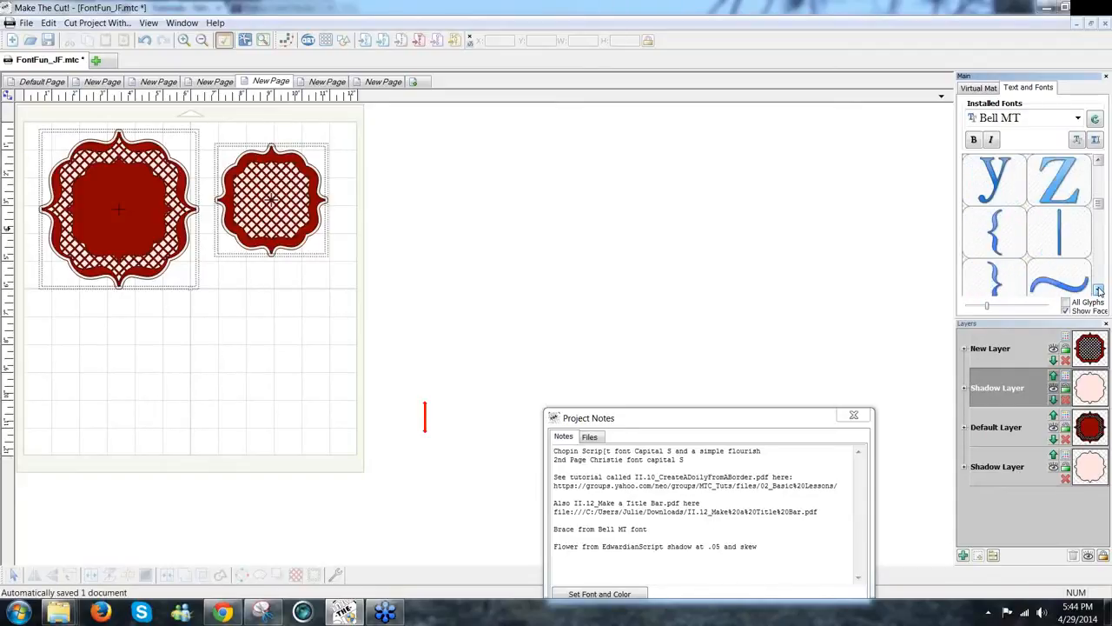
{"action": "left_click", "coordinate": [995, 240]}
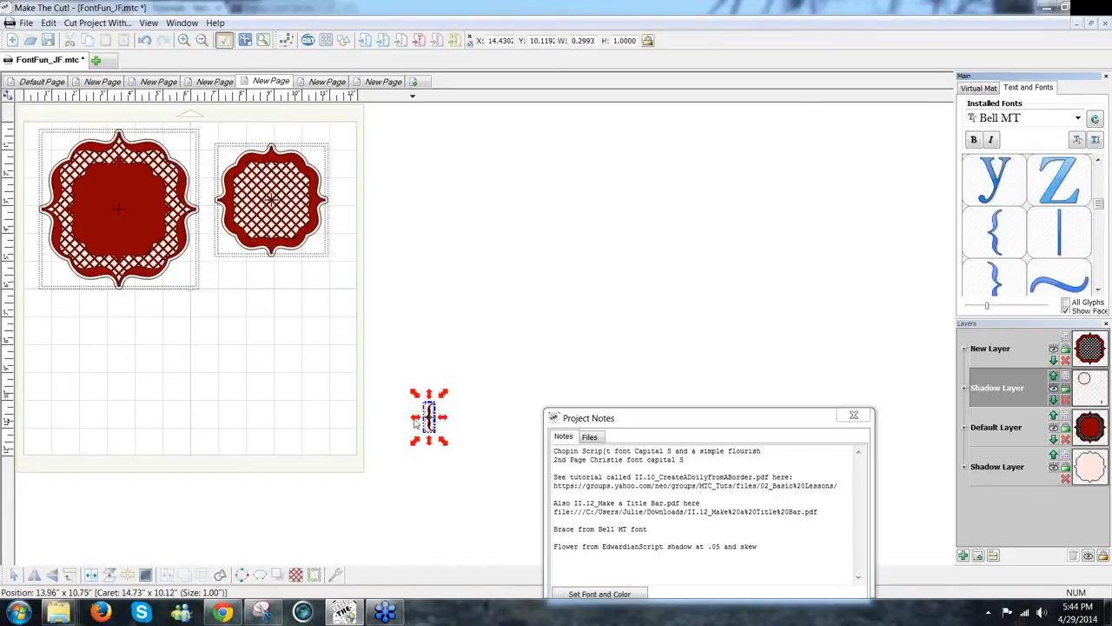
Step: Create a new Bell MT text group containing '{'
{"action": "left_click", "coordinate": [173, 405]}
{"action": "left_click", "coordinate": [270, 403]}
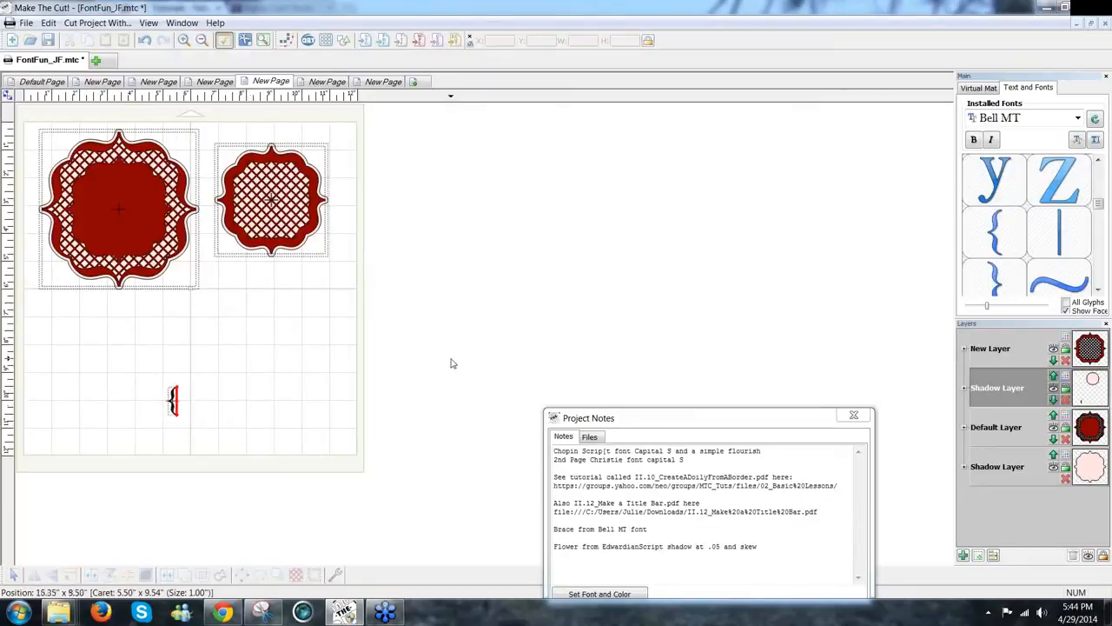
{"action": "left_click", "coordinate": [1095, 140]}
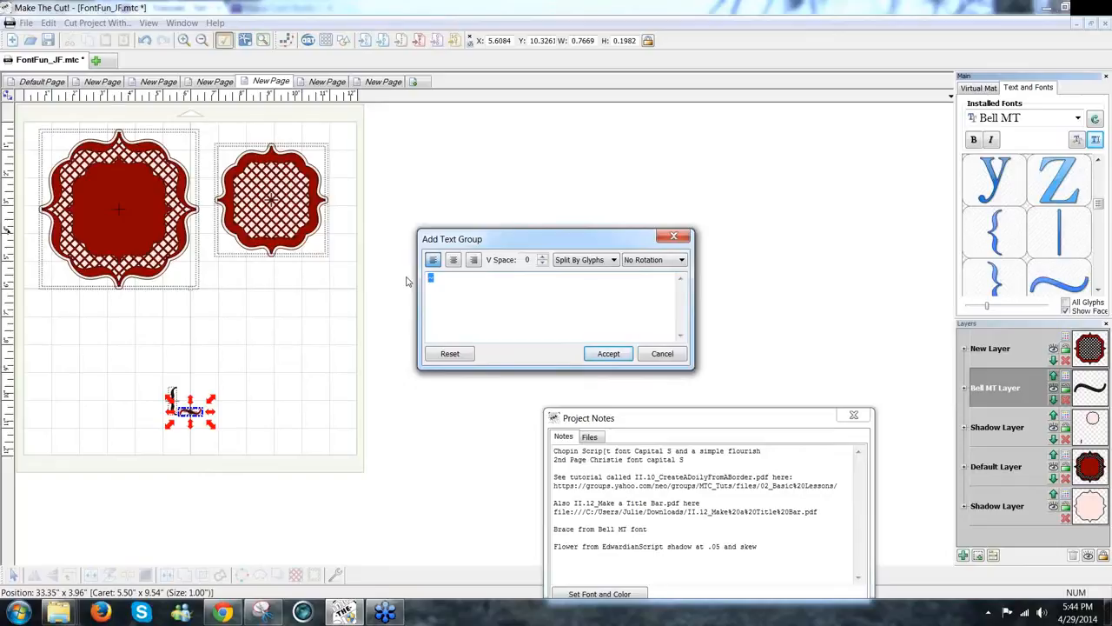
{"action": "type", "text": "{"}
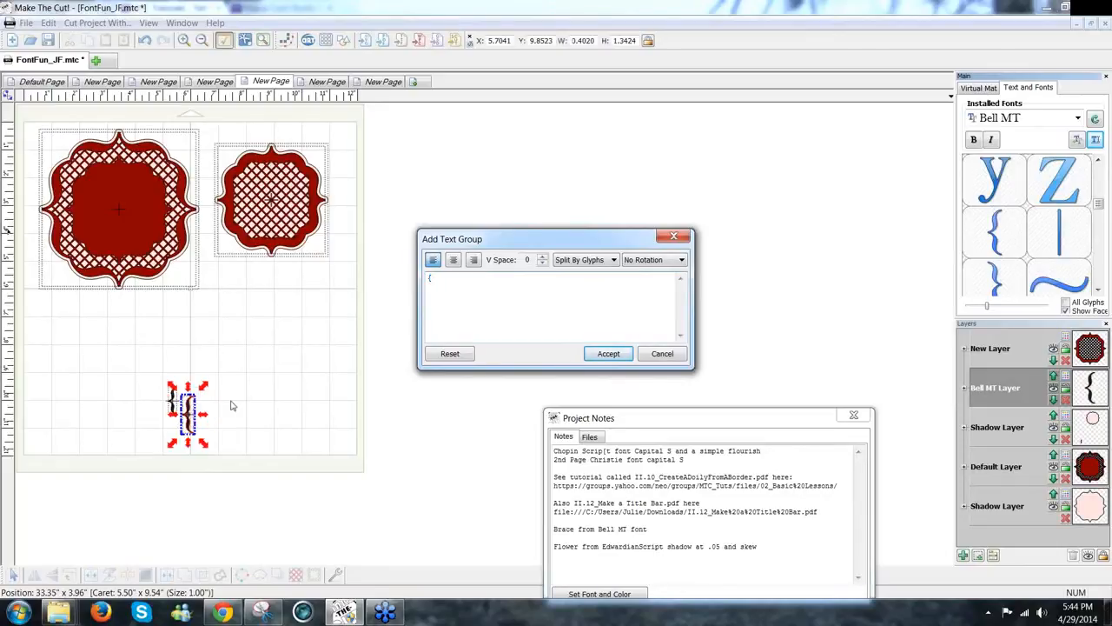
{"action": "left_click", "coordinate": [609, 353]}
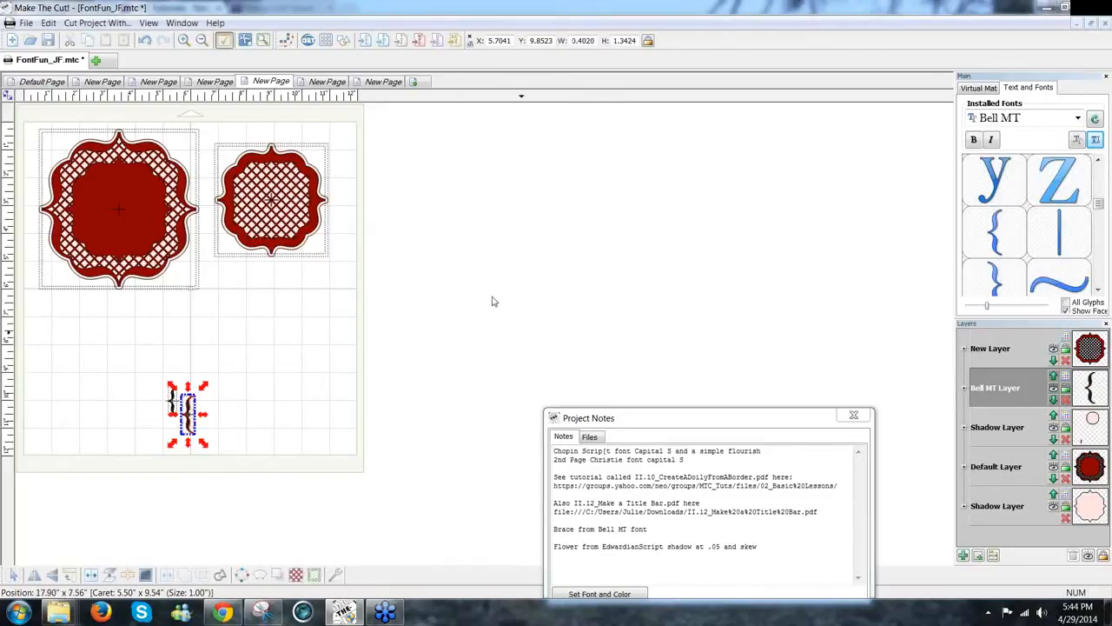
Step: Move the new brace right, delete the old smaller brace, and enlarge the new one to about 2.985 by 9.970
{"action": "left_click", "coordinate": [179, 424]}
{"action": "left_click_drag", "start_coordinate": [191, 423], "coordinate": [239, 394]}
{"action": "left_click_drag", "start_coordinate": [144, 375], "coordinate": [194, 418]}
{"action": "key", "text": "Delete"}
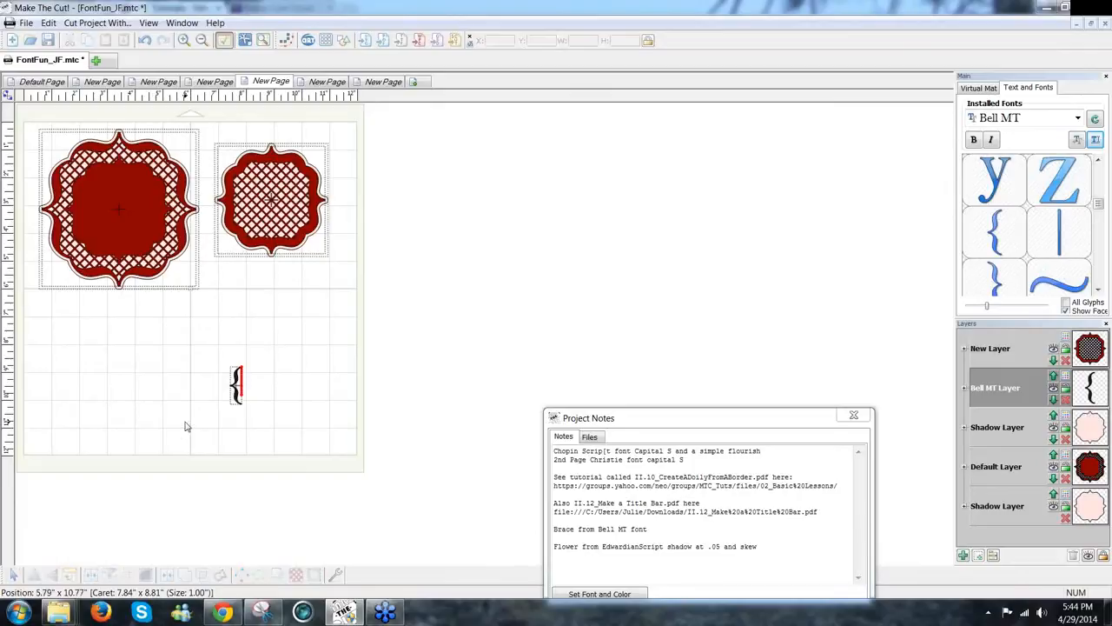
{"action": "left_click", "coordinate": [238, 397]}
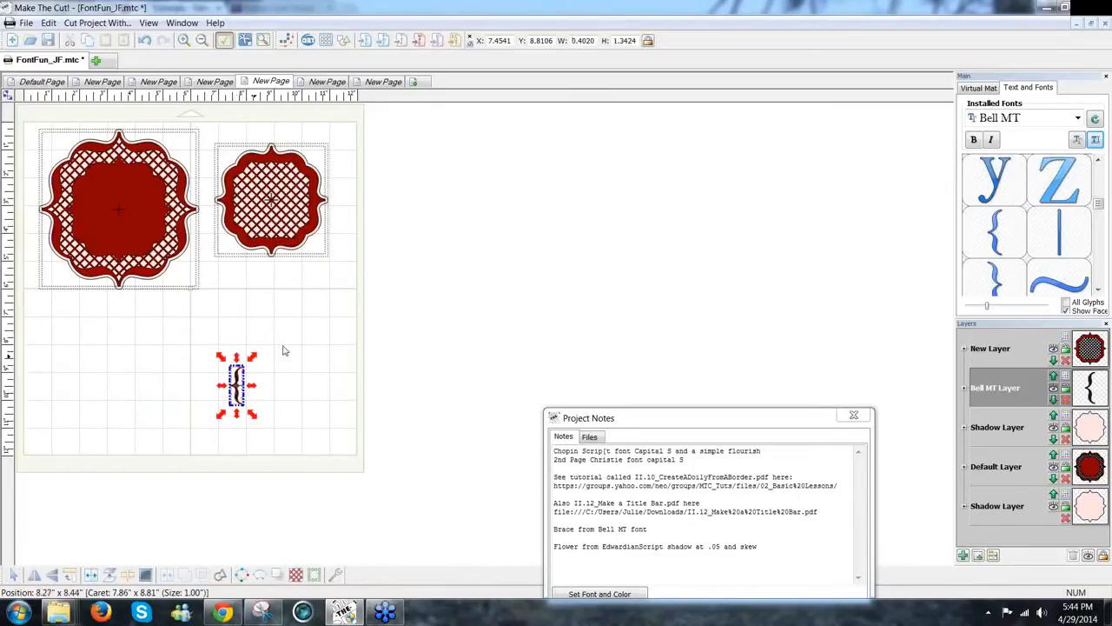
{"action": "left_click", "coordinate": [326, 327]}
{"action": "left_click_drag", "start_coordinate": [274, 352], "coordinate": [412, 367]}
Step: Select both doilies together and move them off the mat to the right
{"action": "left_click", "coordinate": [350, 325]}
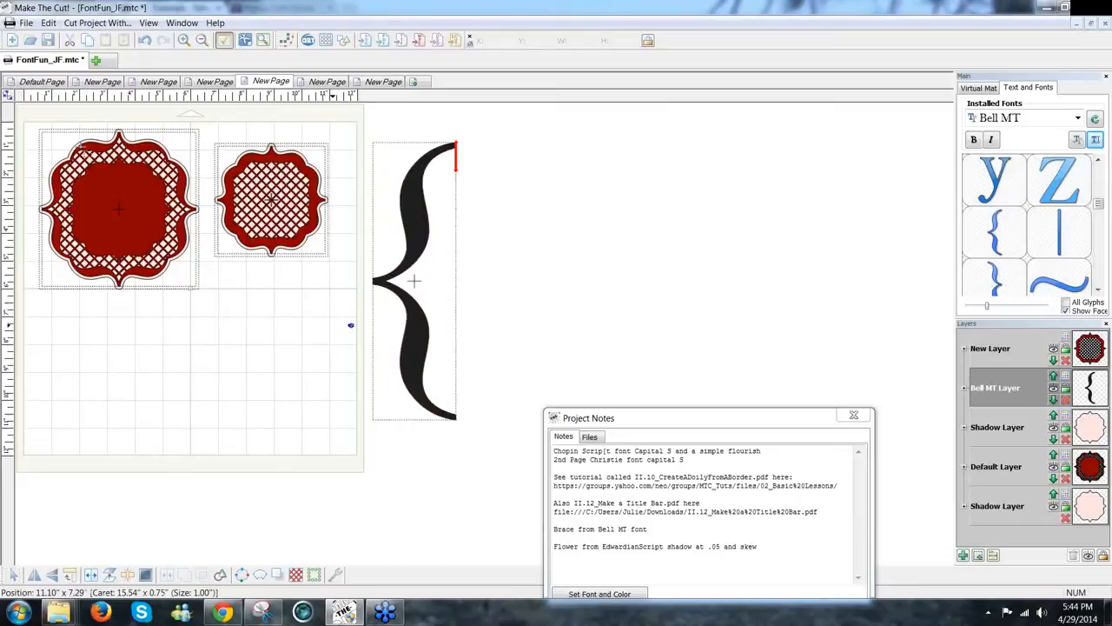
{"action": "left_click_drag", "start_coordinate": [350, 326], "coordinate": [17, 107]}
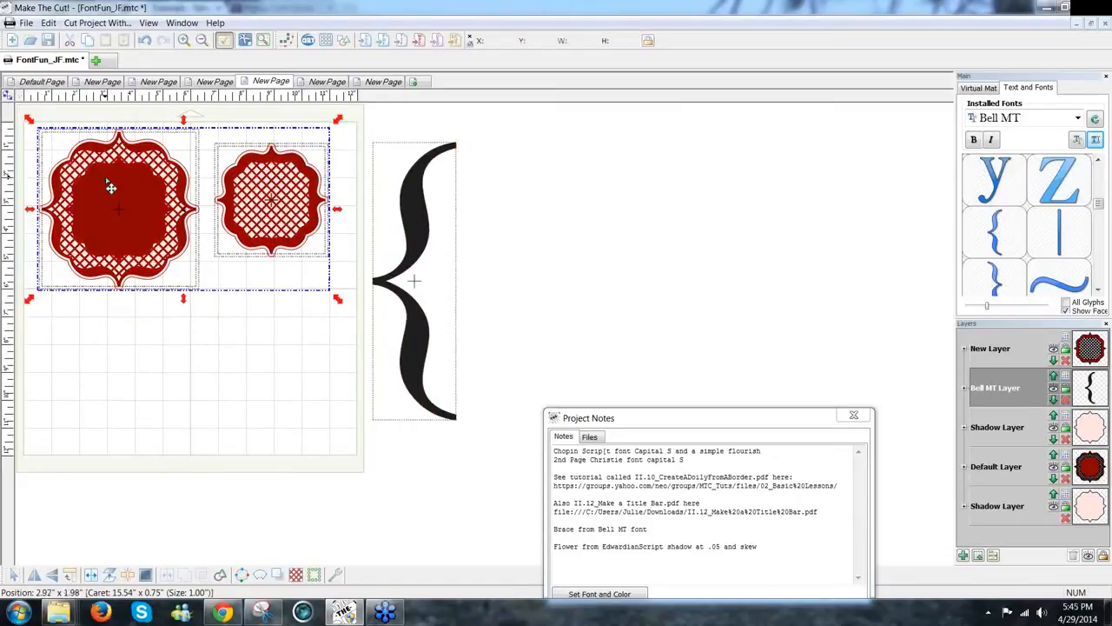
{"action": "left_click_drag", "start_coordinate": [693, 193], "coordinate": [538, 200]}
Step: Shrink the brace to 2.006 by 6.700 along the mat's left side and copy it
{"action": "left_click_drag", "start_coordinate": [415, 345], "coordinate": [114, 348]}
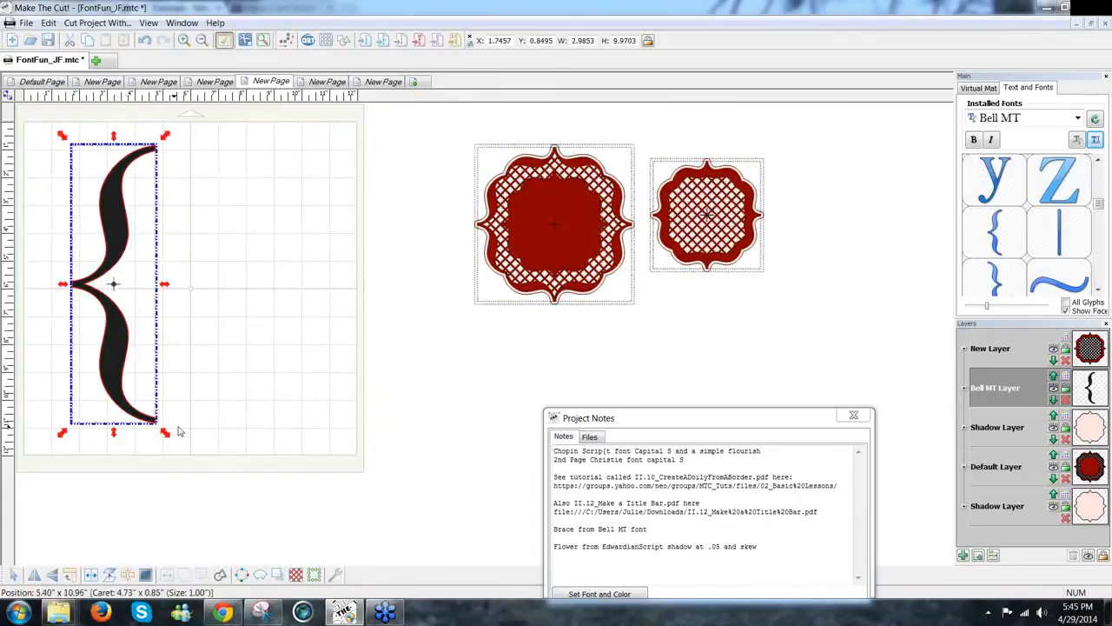
{"action": "left_click_drag", "start_coordinate": [166, 432], "coordinate": [136, 391]}
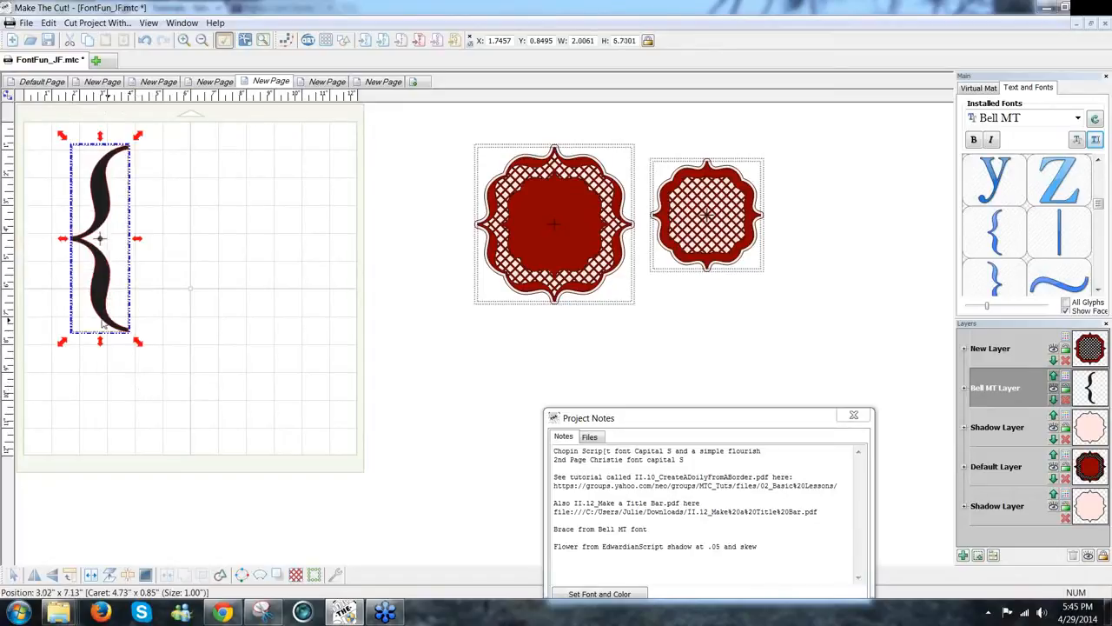
{"action": "left_click_drag", "start_coordinate": [101, 324], "coordinate": [84, 340]}
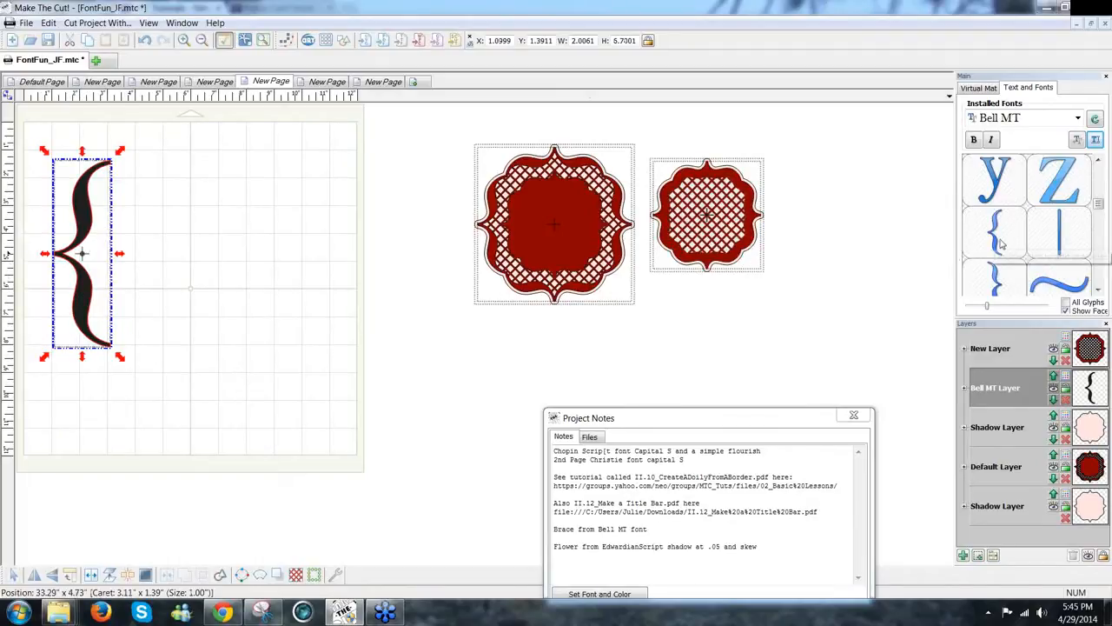
{"action": "left_click_drag", "start_coordinate": [84, 329], "coordinate": [78, 350]}
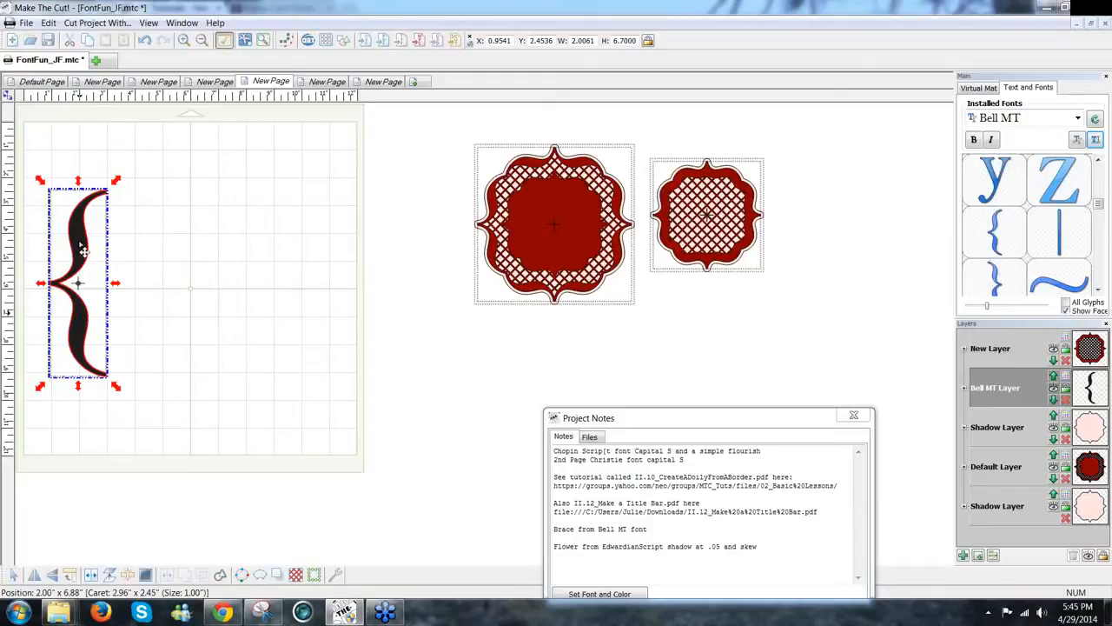
{"action": "left_click", "coordinate": [48, 22]}
{"action": "left_click", "coordinate": [65, 90]}
{"action": "left_click", "coordinate": [50, 24]}
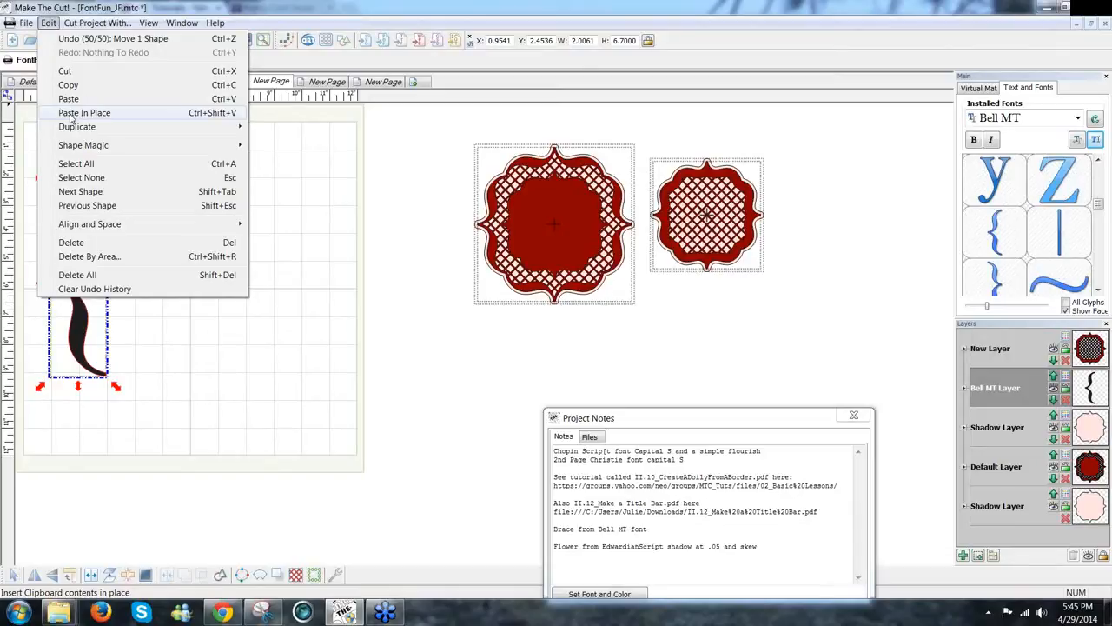
Step: Paste the brace in place, rotate the copy 90° clockwise, and lay it along the mat's top edge
{"action": "left_click", "coordinate": [72, 113]}
{"action": "left_click_drag", "start_coordinate": [79, 268], "coordinate": [118, 273]}
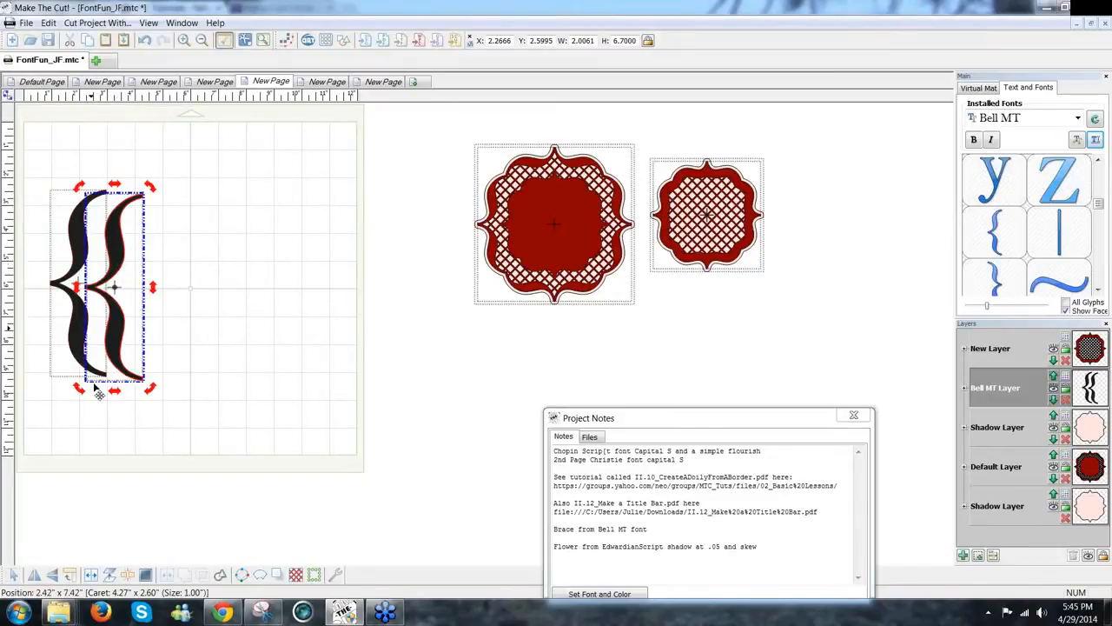
{"action": "left_click", "coordinate": [71, 576]}
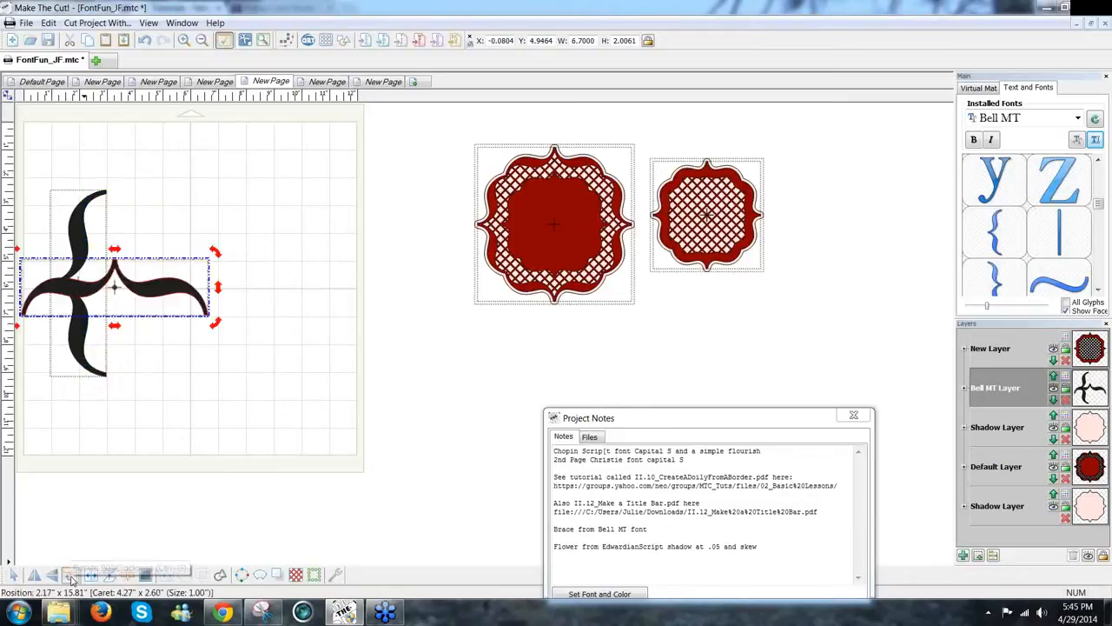
{"action": "left_click_drag", "start_coordinate": [172, 292], "coordinate": [253, 176]}
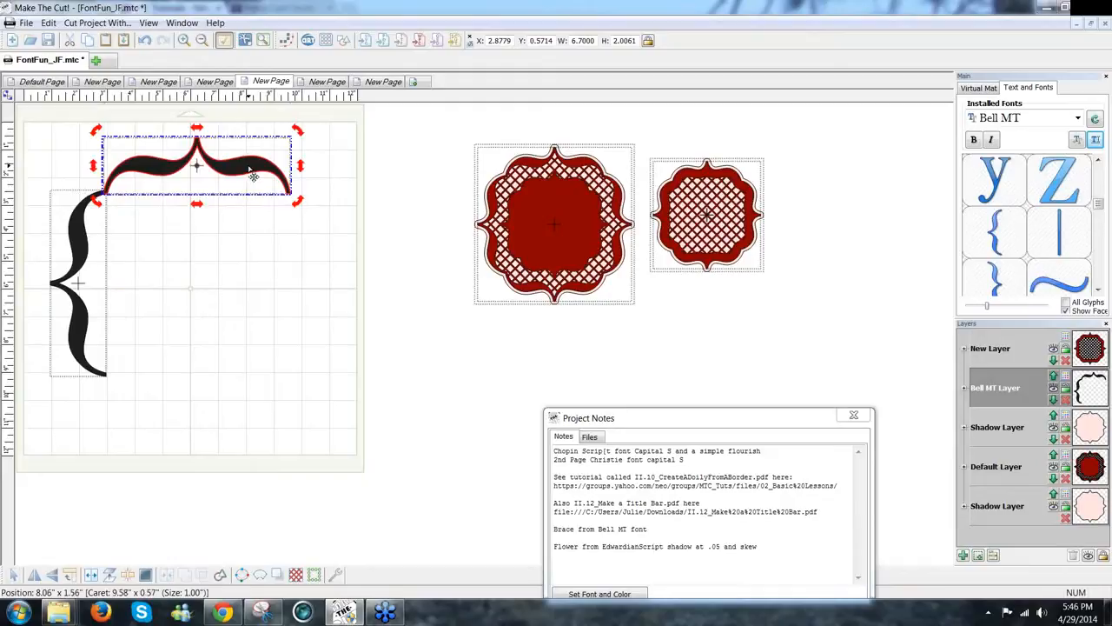
Step: Zoom in and nudge the horizontal brace so its end meets the vertical brace's top
{"action": "scroll", "coordinate": [248, 169], "scroll_direction": "up", "scroll_amount": 5}
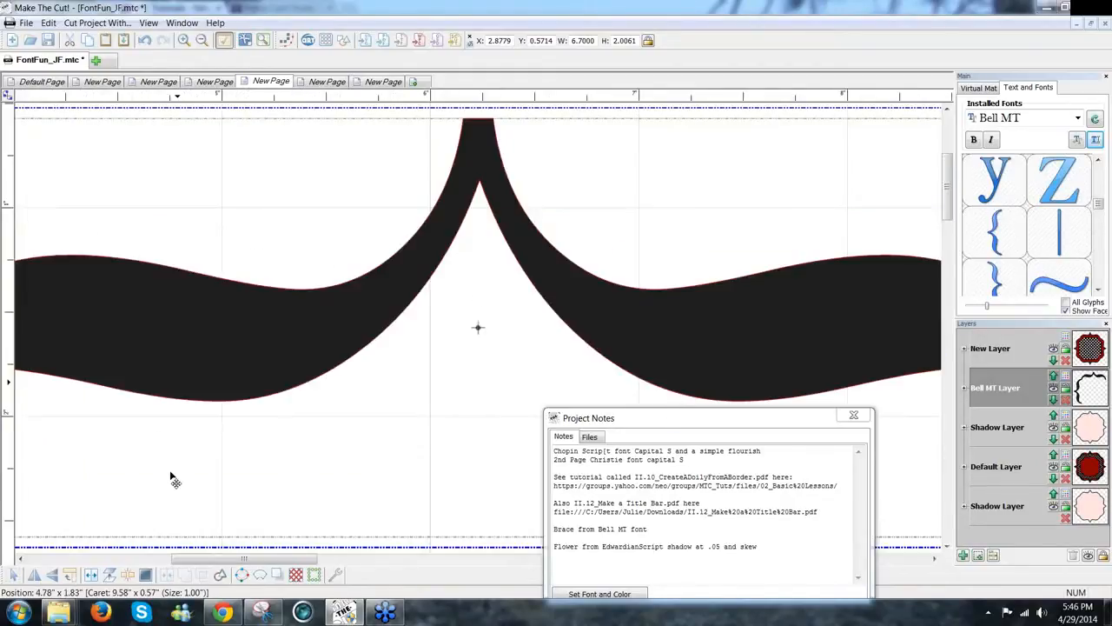
{"action": "left_click_drag", "start_coordinate": [209, 558], "coordinate": [115, 559]}
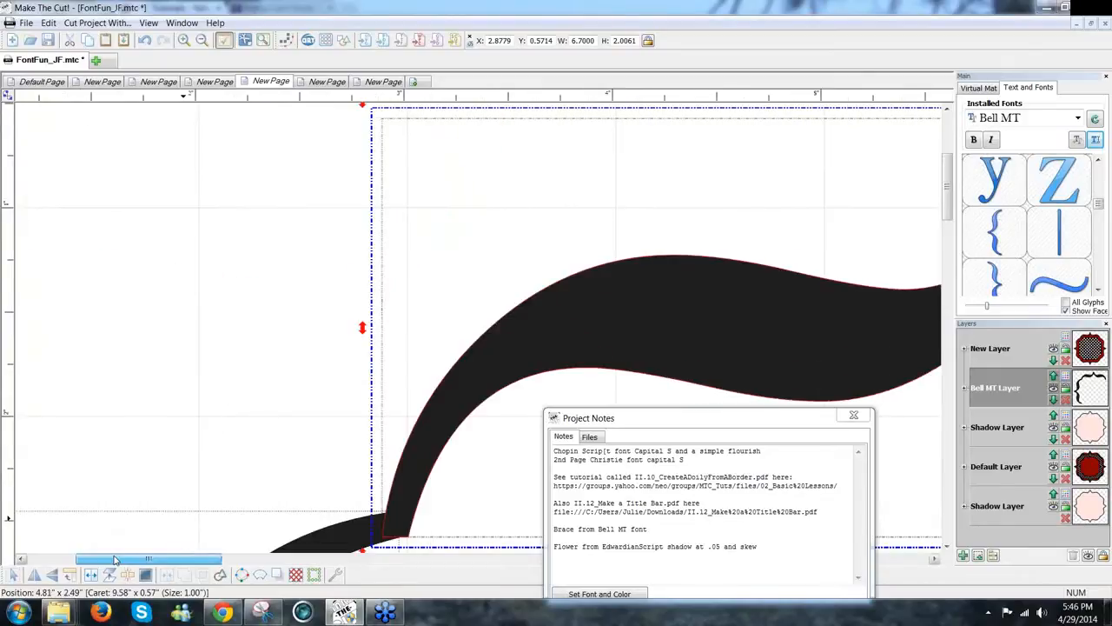
{"action": "left_click_drag", "start_coordinate": [419, 438], "coordinate": [426, 443]}
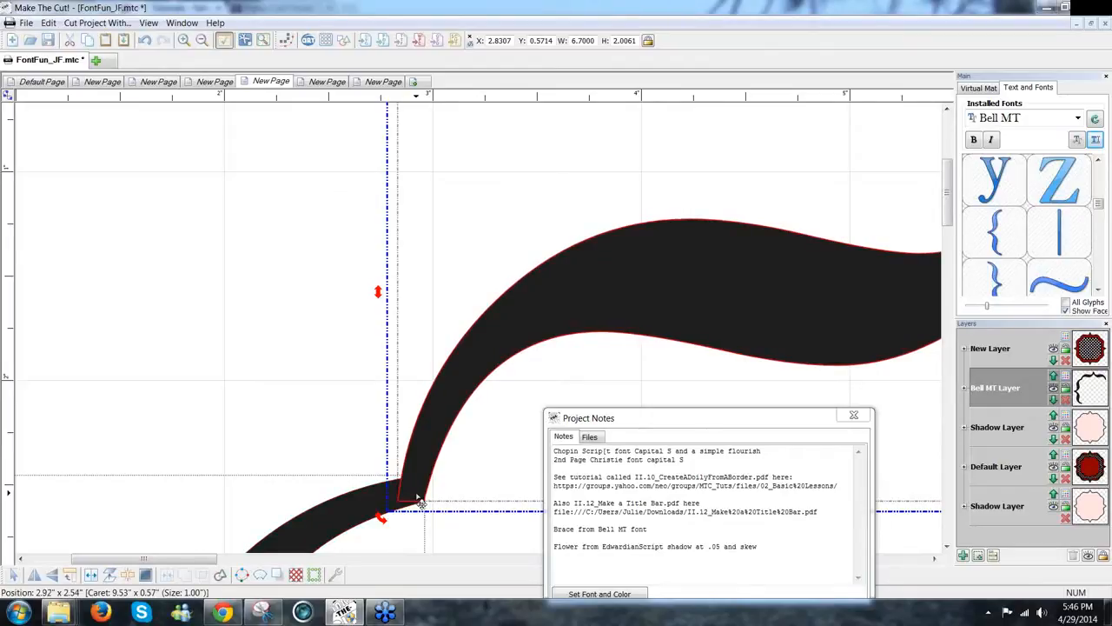
{"action": "scroll", "coordinate": [418, 499], "scroll_direction": "down", "scroll_amount": 3}
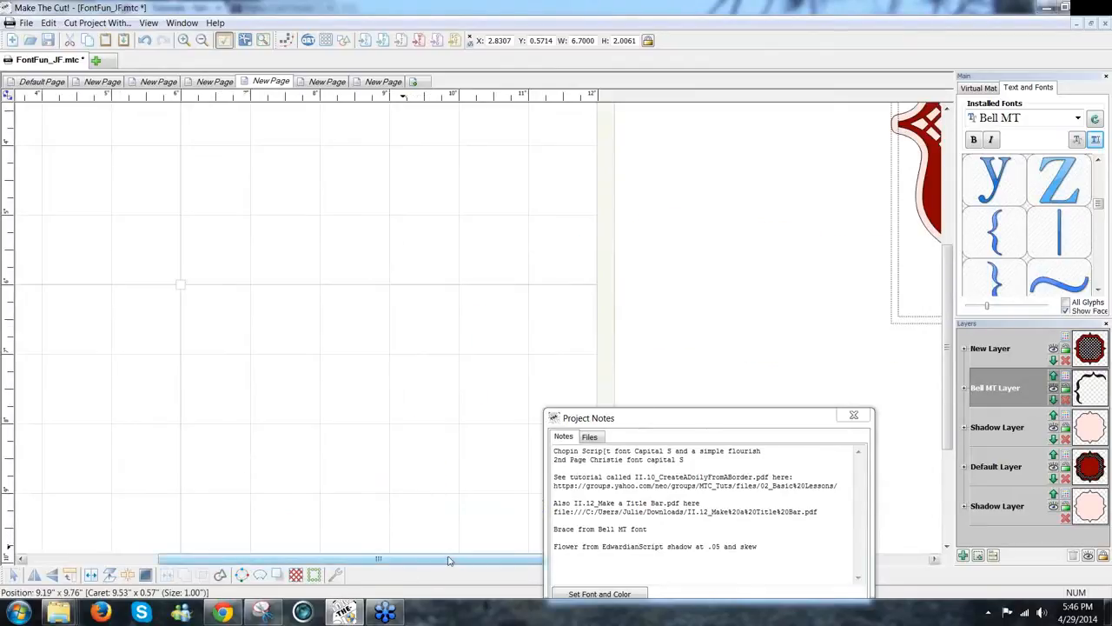
{"action": "left_click_drag", "start_coordinate": [448, 560], "coordinate": [270, 557]}
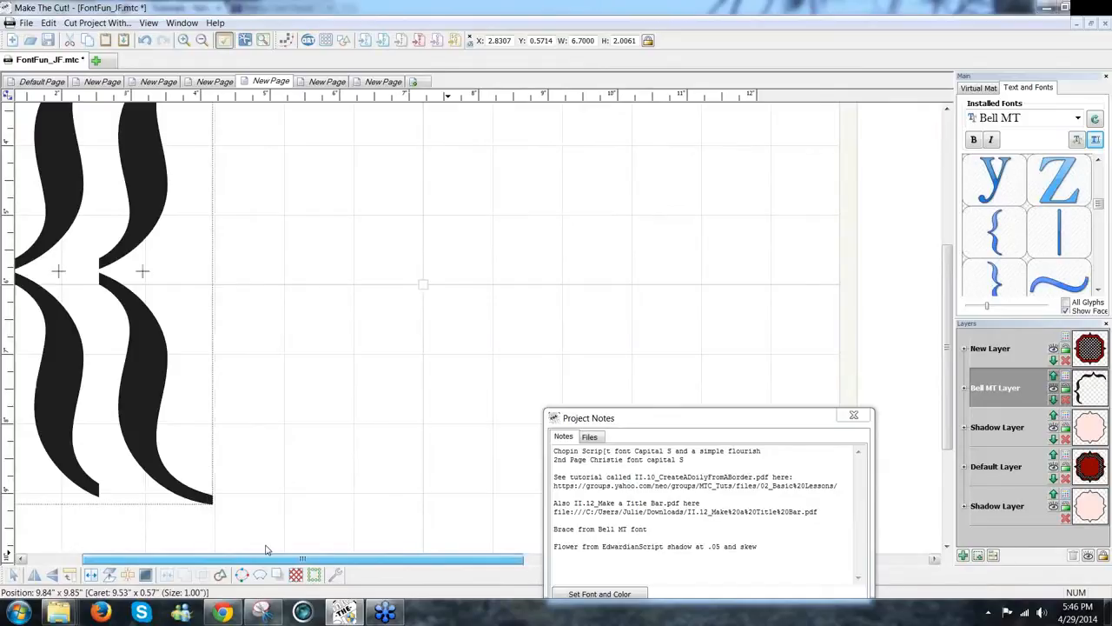
Step: Zoom the Virtual Mat out to 40% and select both braces together
{"action": "left_click", "coordinate": [984, 90]}
{"action": "left_click_drag", "start_coordinate": [991, 222], "coordinate": [982, 222]}
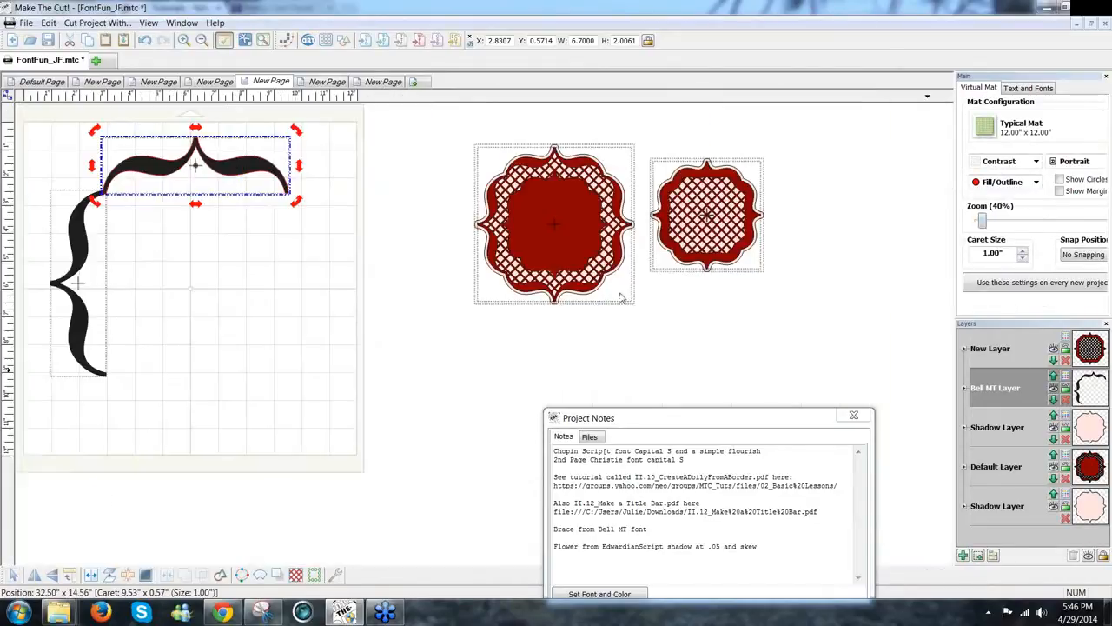
{"action": "left_click", "coordinate": [385, 315]}
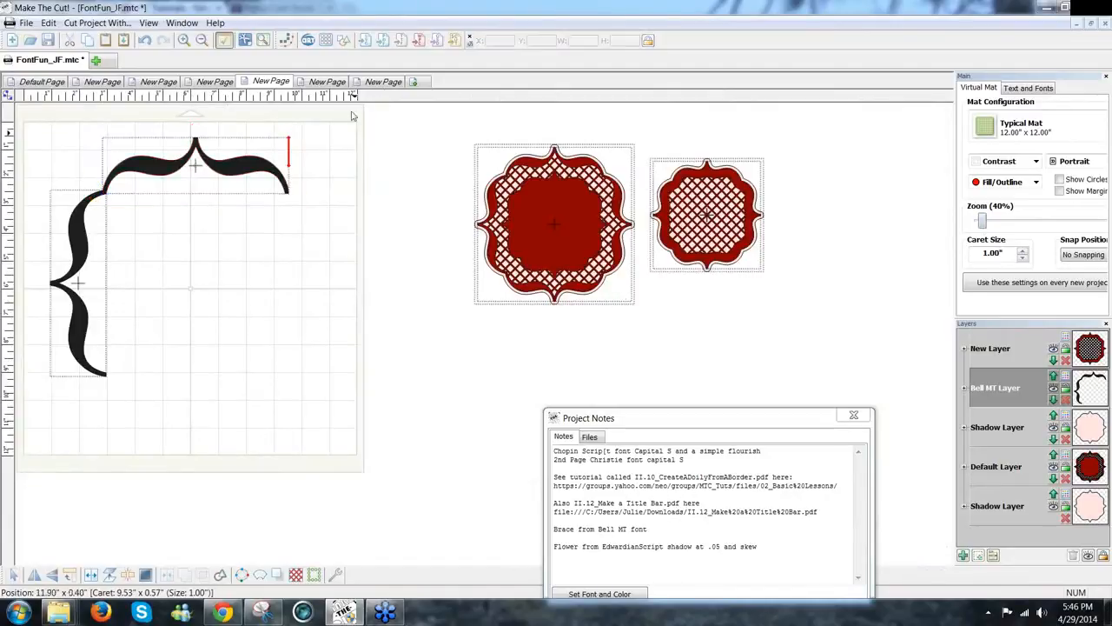
{"action": "left_click_drag", "start_coordinate": [345, 118], "coordinate": [21, 400]}
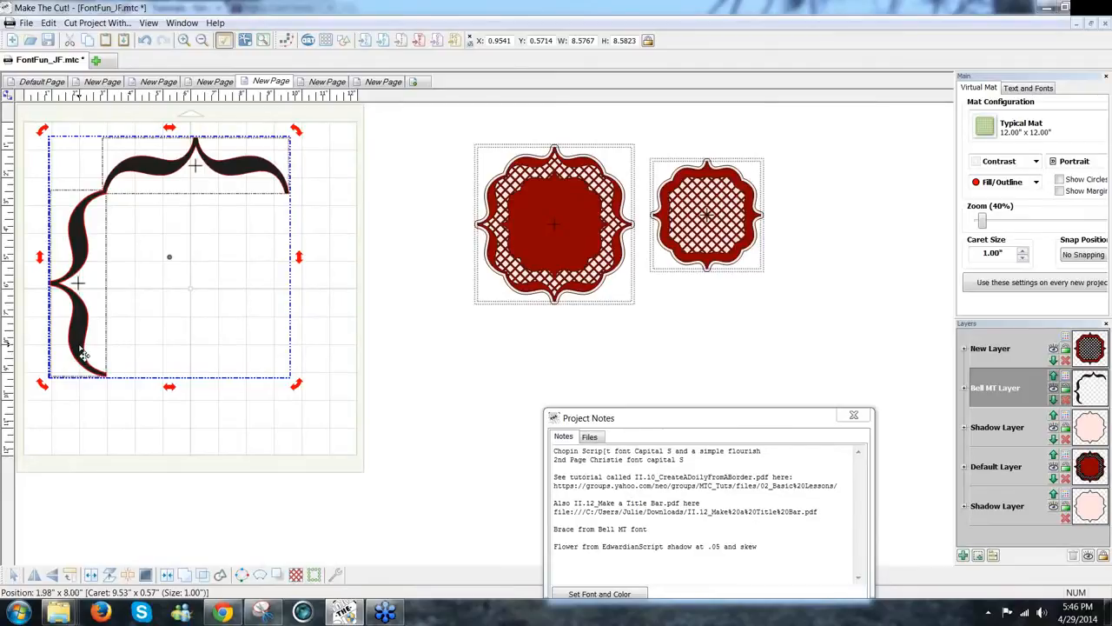
Step: Rotate the copied brace pair 180° and drag it in as the right and bottom sides, then inspect the joins at 300%
{"action": "left_click", "coordinate": [68, 576]}
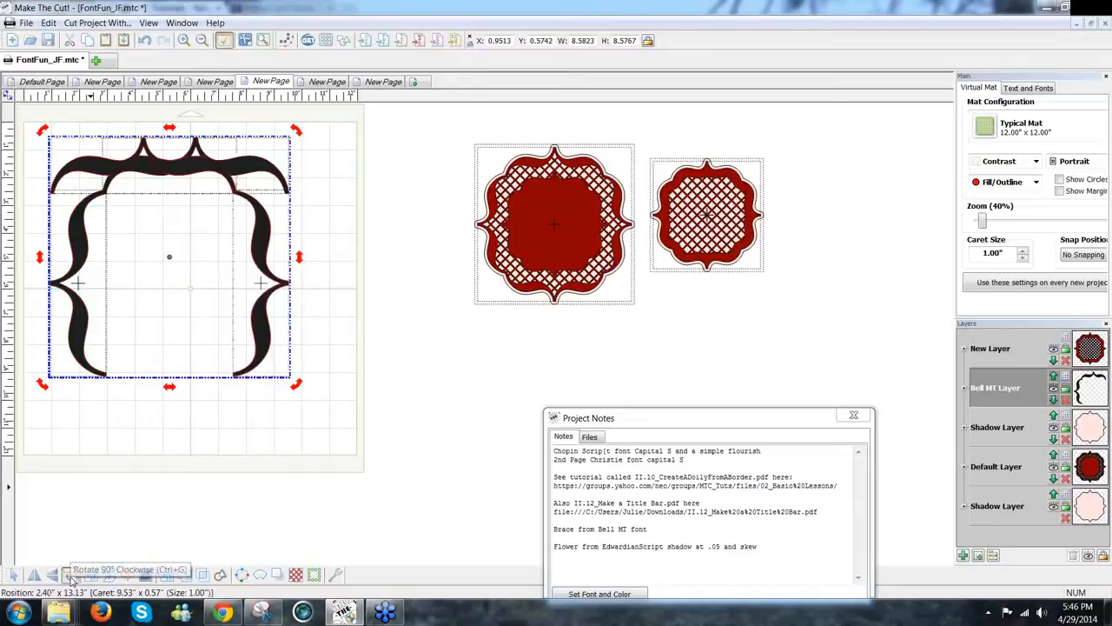
{"action": "left_click", "coordinate": [69, 576]}
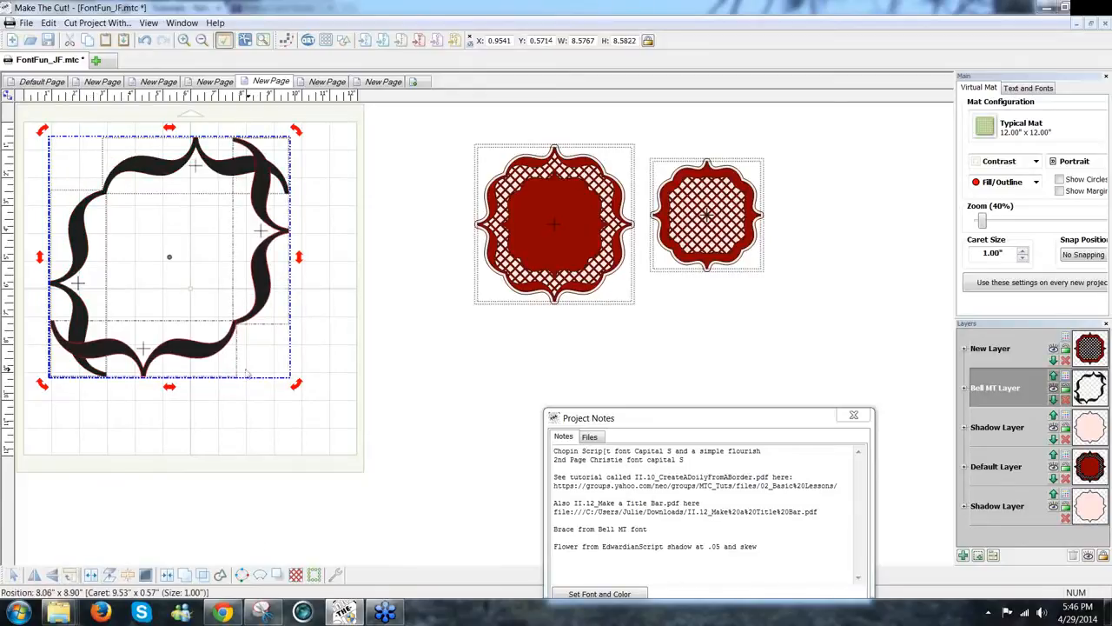
{"action": "left_click_drag", "start_coordinate": [215, 359], "coordinate": [265, 414]}
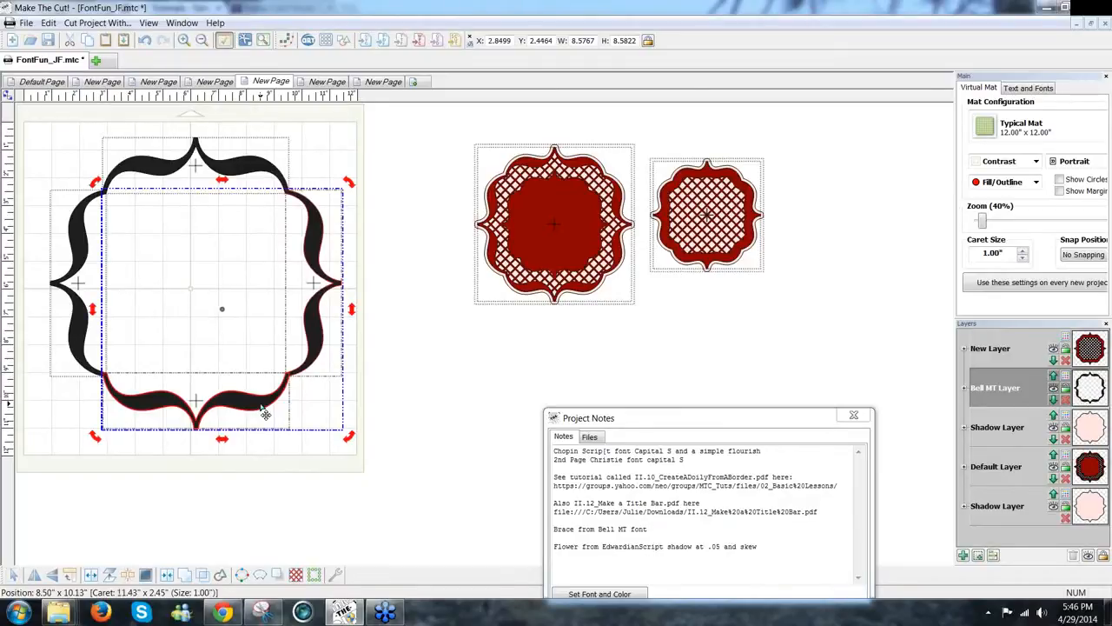
{"action": "key", "text": "3"}
{"action": "left_click_drag", "start_coordinate": [950, 347], "coordinate": [935, 468]}
Step: Nudge the second brace pair slightly left and down so all four corners line up, then view the mat at 40%
{"action": "left_click_drag", "start_coordinate": [295, 559], "coordinate": [215, 563]}
{"action": "left_click_drag", "start_coordinate": [952, 492], "coordinate": [962, 457]}
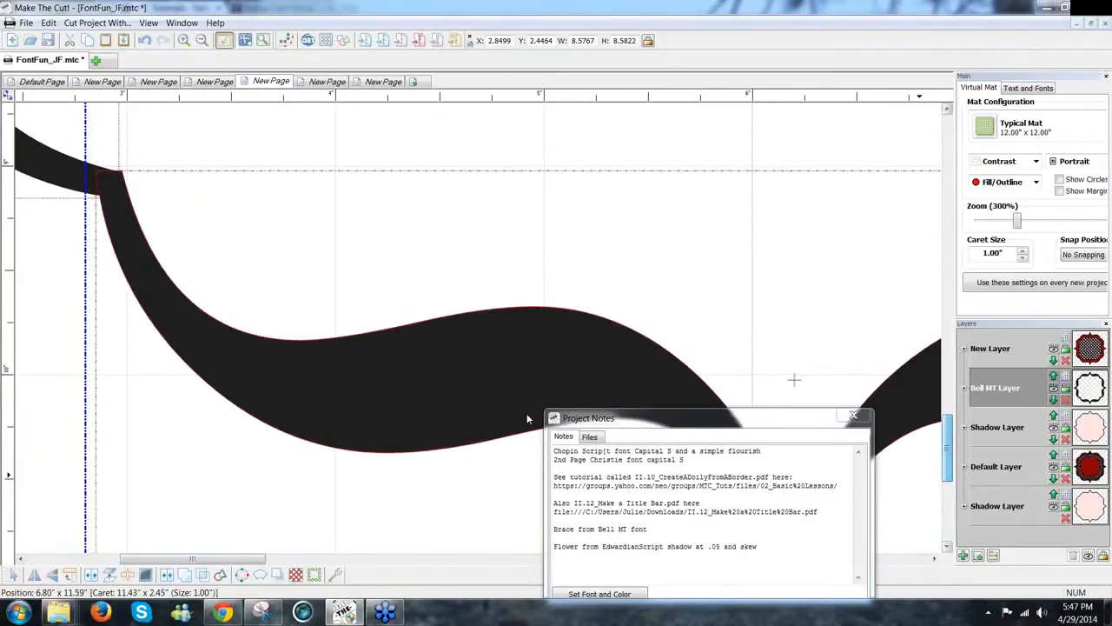
{"action": "left_click_drag", "start_coordinate": [446, 414], "coordinate": [448, 407]}
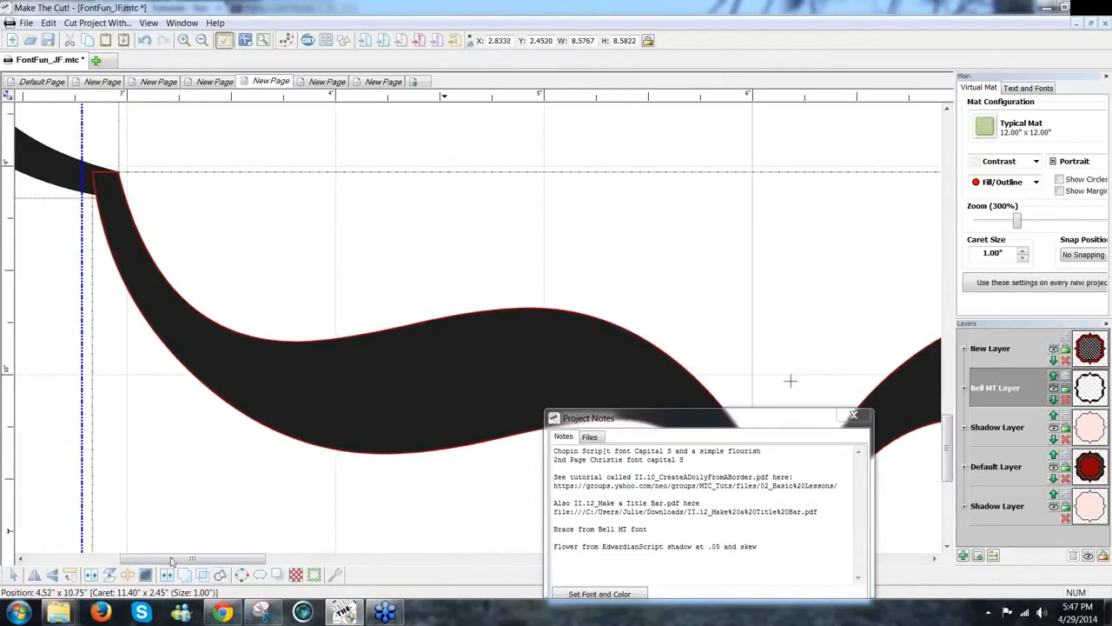
{"action": "left_click_drag", "start_coordinate": [185, 563], "coordinate": [358, 563]}
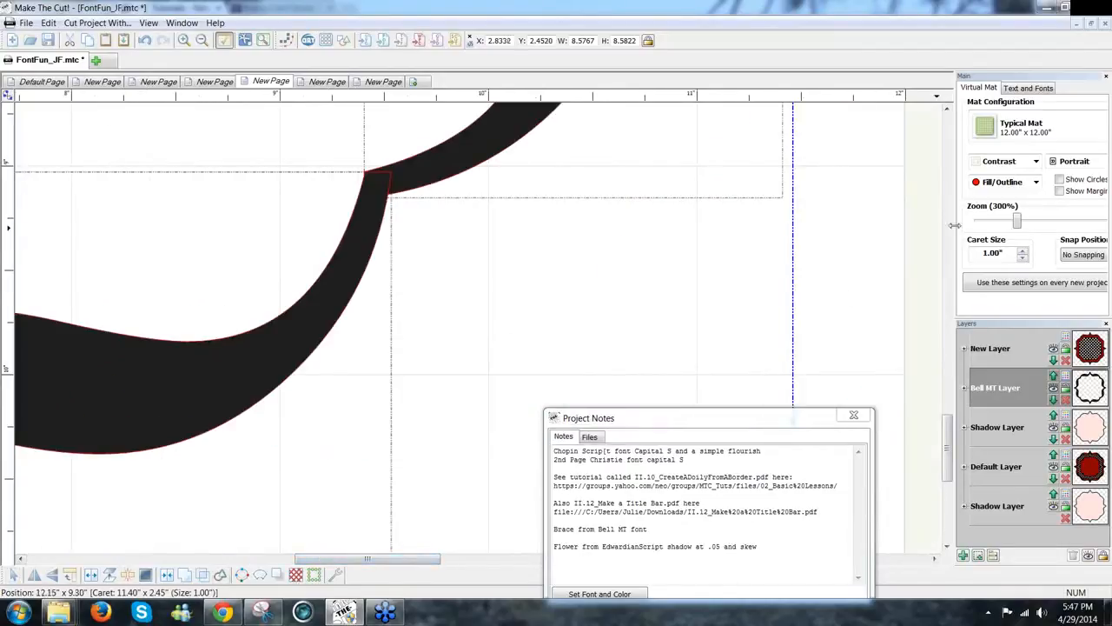
{"action": "left_click_drag", "start_coordinate": [1016, 222], "coordinate": [984, 229]}
{"action": "left_click", "coordinate": [409, 432]}
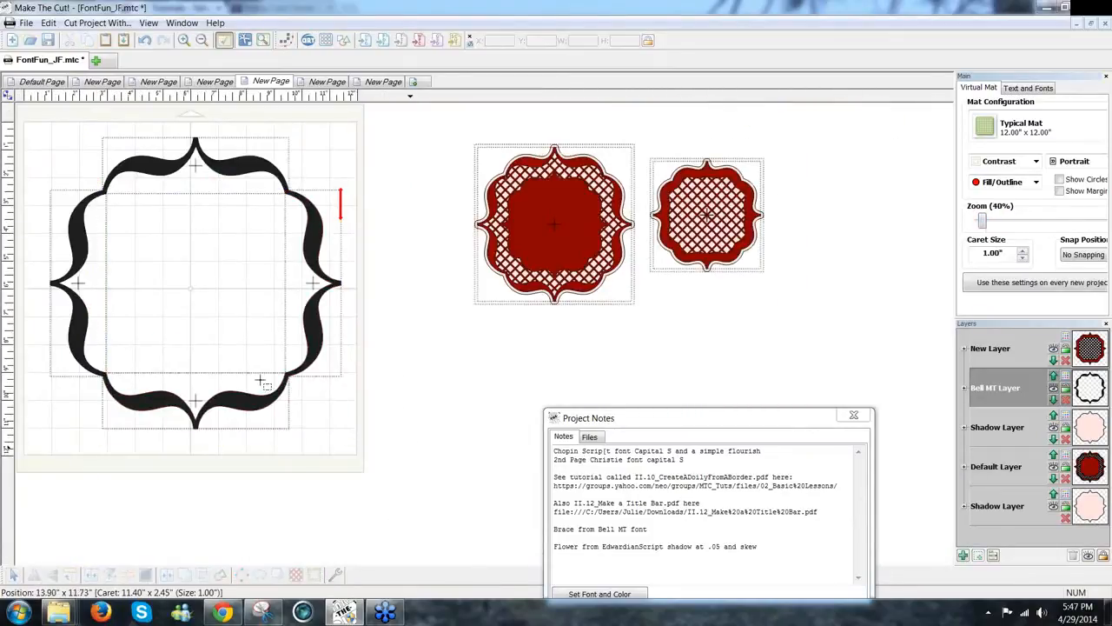
Step: Weld all the selected brace pieces into one frame shape and nudge it slightly up-left
{"action": "left_click_drag", "start_coordinate": [125, 173], "coordinate": [19, 108]}
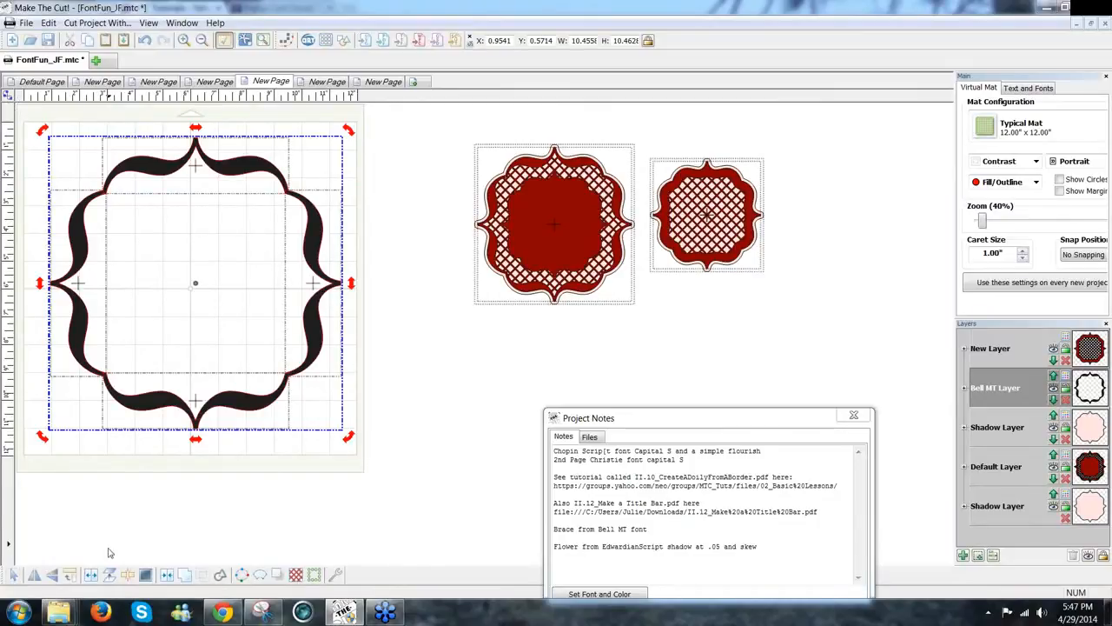
{"action": "left_click", "coordinate": [184, 575]}
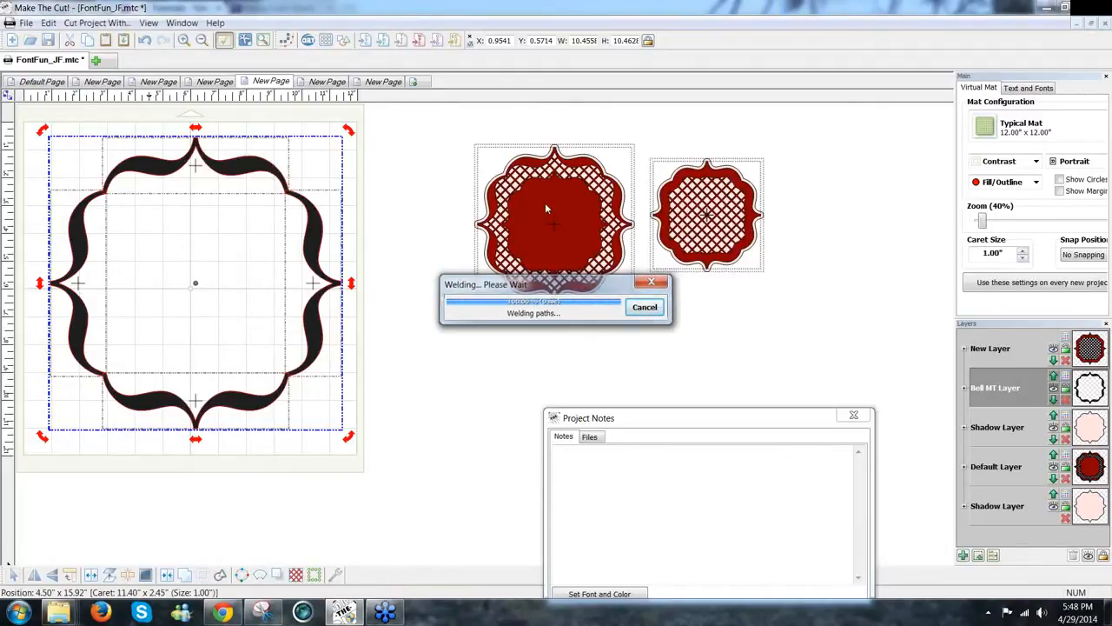
{"action": "mouse_move", "coordinate": [311, 366]}
{"action": "left_mouse_down"}
{"action": "mouse_move", "coordinate": [300, 355]}
{"action": "mouse_move", "coordinate": [310, 365]}
{"action": "left_mouse_up"}
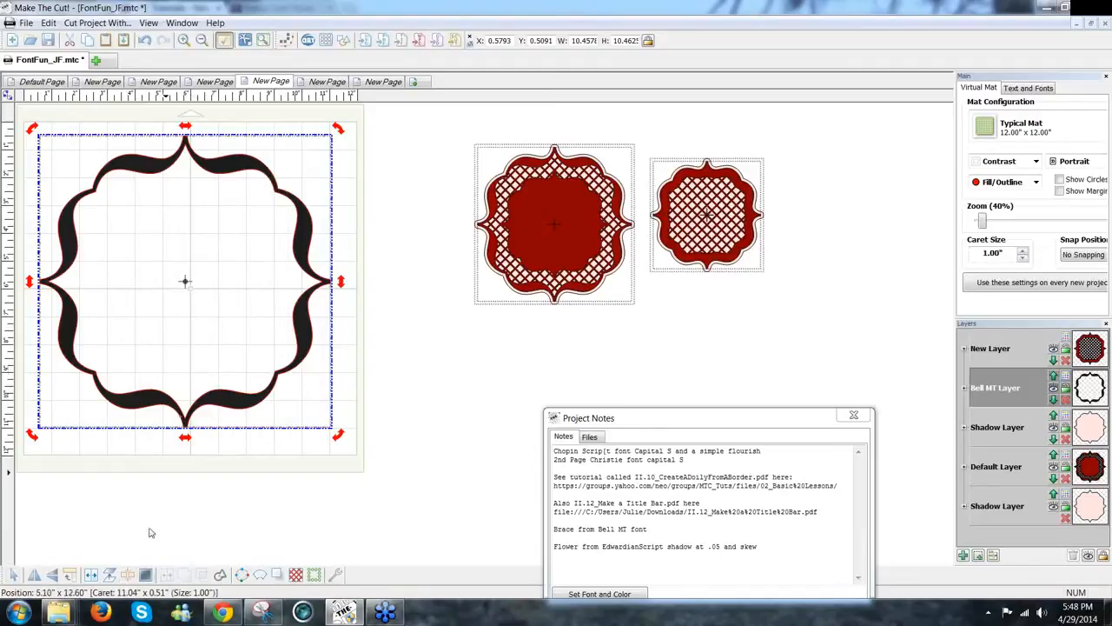
Step: Break the welded brace apart and select its inner outline, about 9.87 by 9.87
{"action": "left_click", "coordinate": [128, 575]}
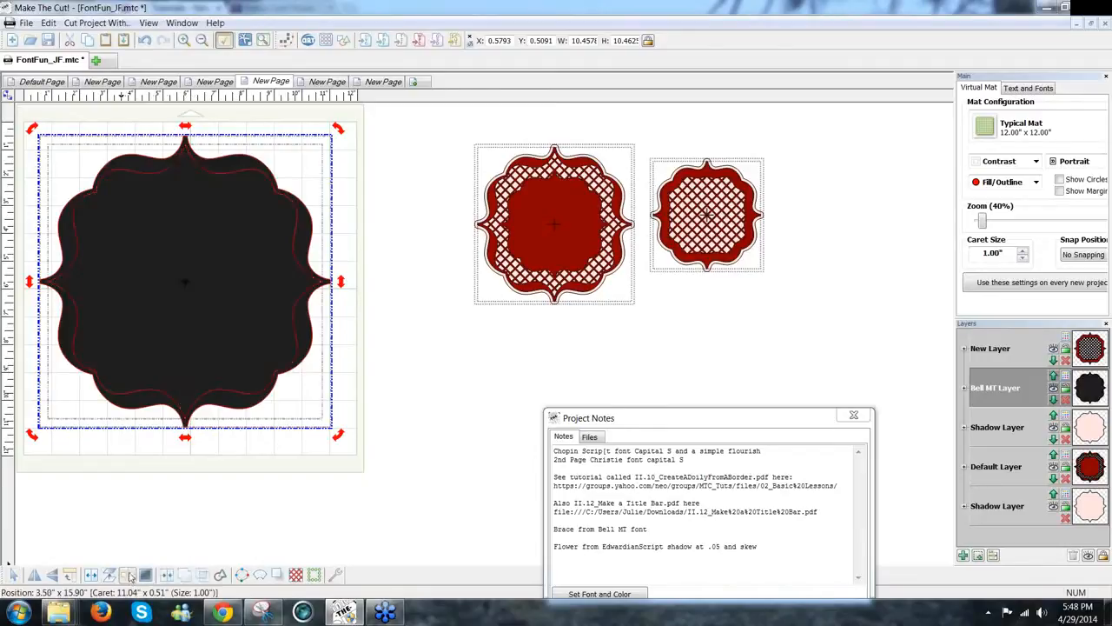
{"action": "left_click", "coordinate": [262, 492]}
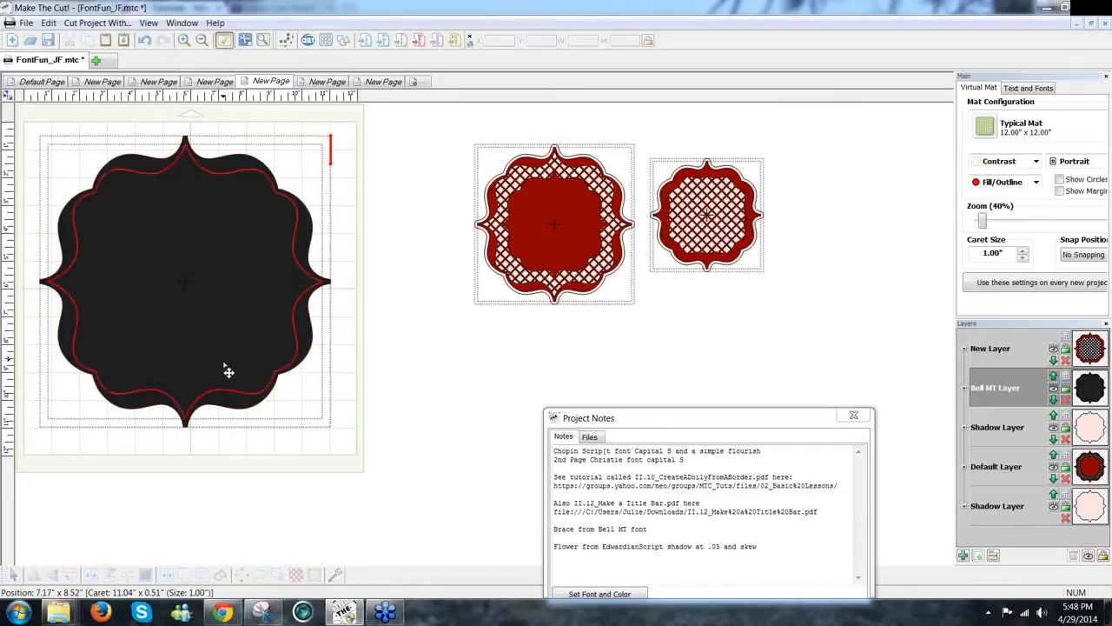
{"action": "left_click", "coordinate": [227, 372]}
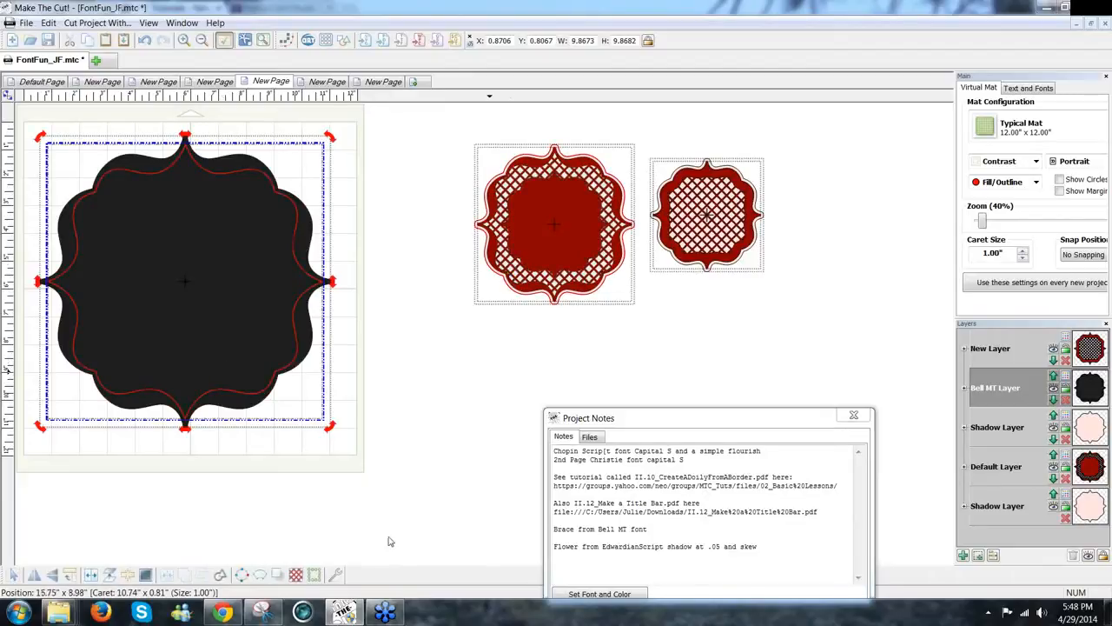
Step: Apply a 45° inverse lattice with 0.16" bars and 0.41" gaps to the inner brace shape
{"action": "left_click", "coordinate": [296, 575]}
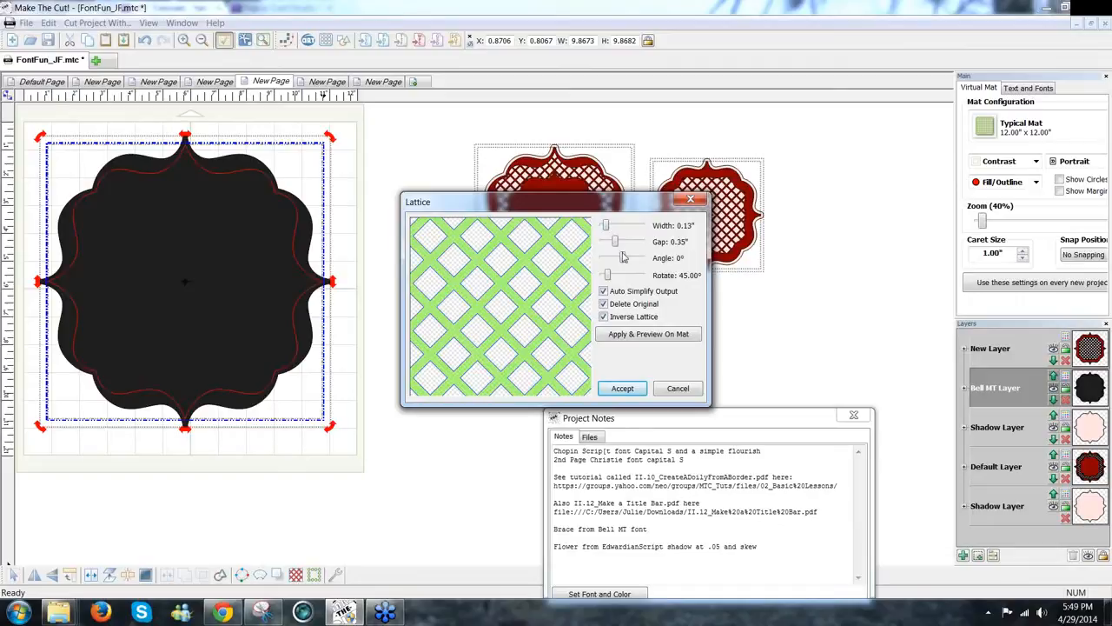
{"action": "left_click_drag", "start_coordinate": [605, 228], "coordinate": [620, 250]}
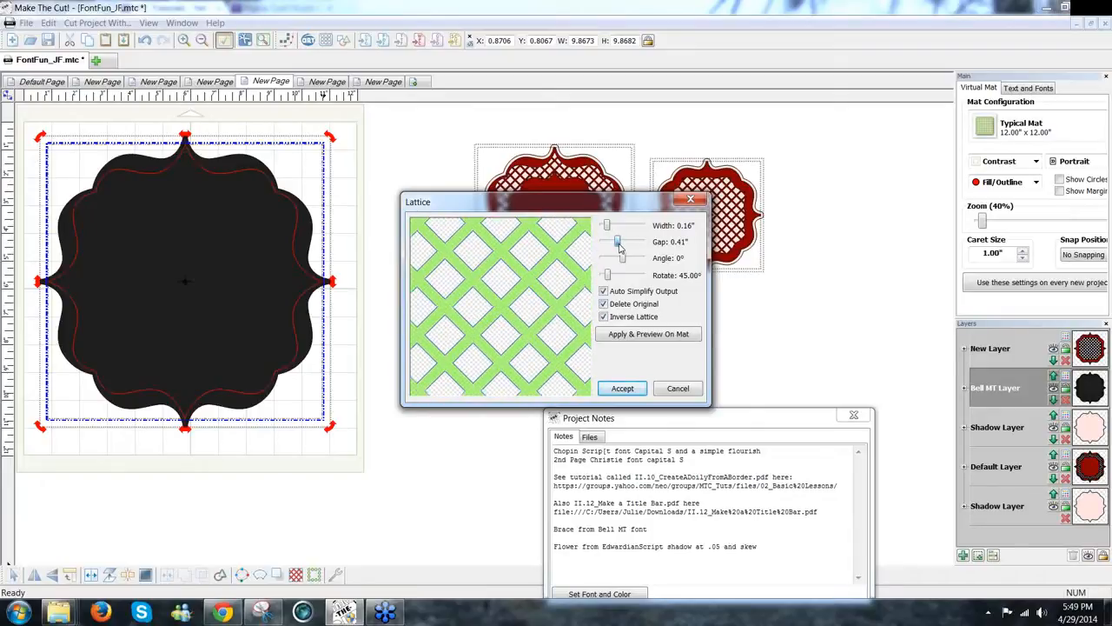
{"action": "left_click", "coordinate": [620, 391]}
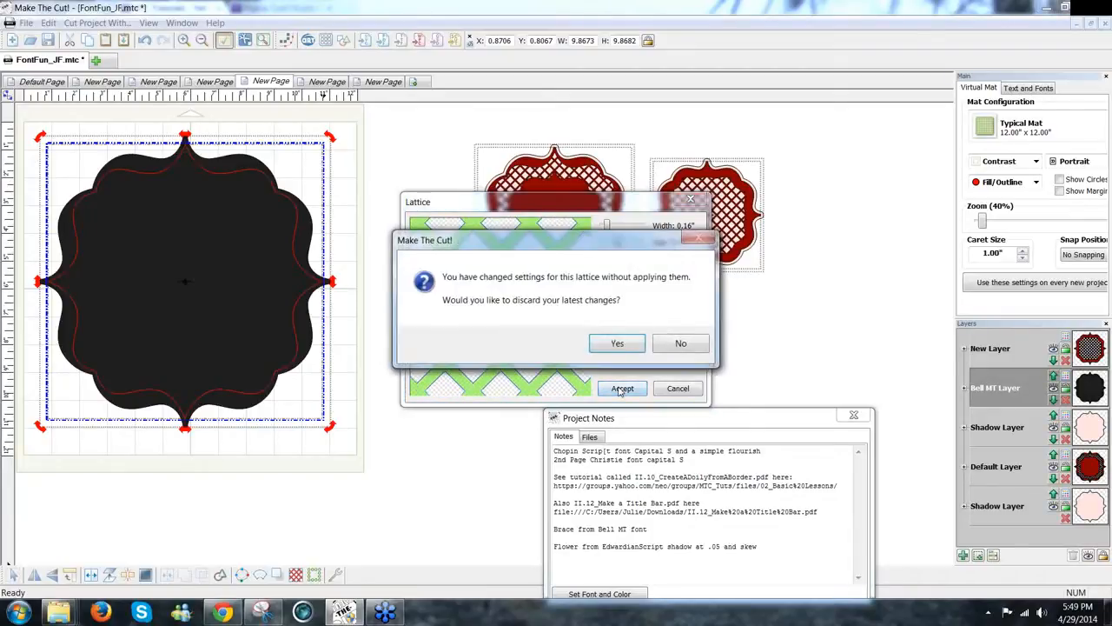
{"action": "left_click", "coordinate": [680, 344]}
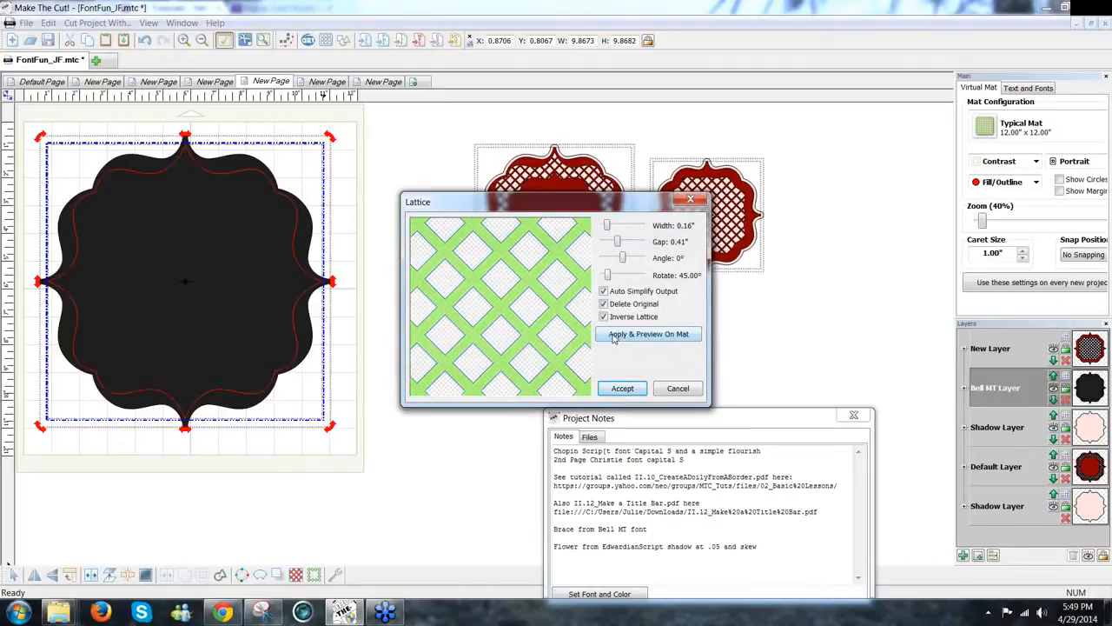
{"action": "left_click", "coordinate": [614, 338]}
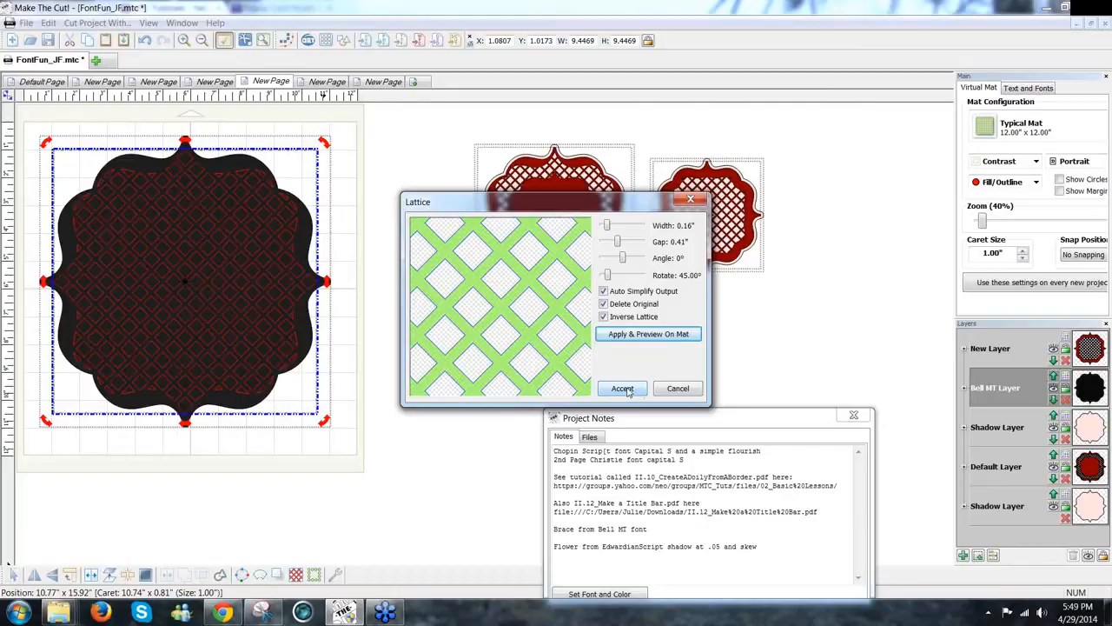
{"action": "left_click", "coordinate": [622, 389]}
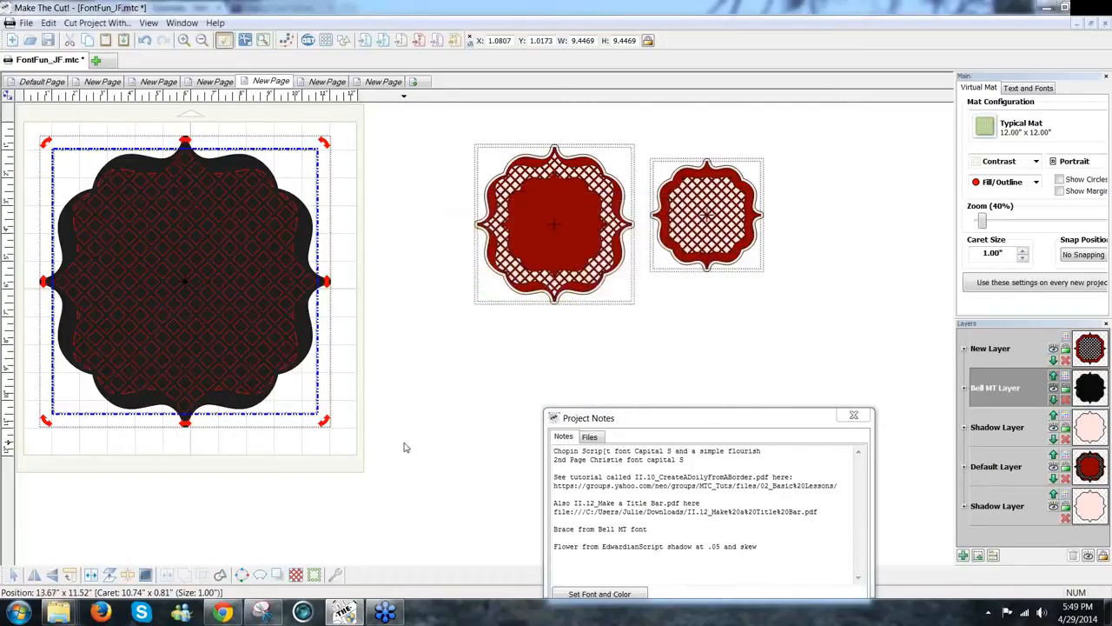
{"action": "left_click", "coordinate": [403, 448]}
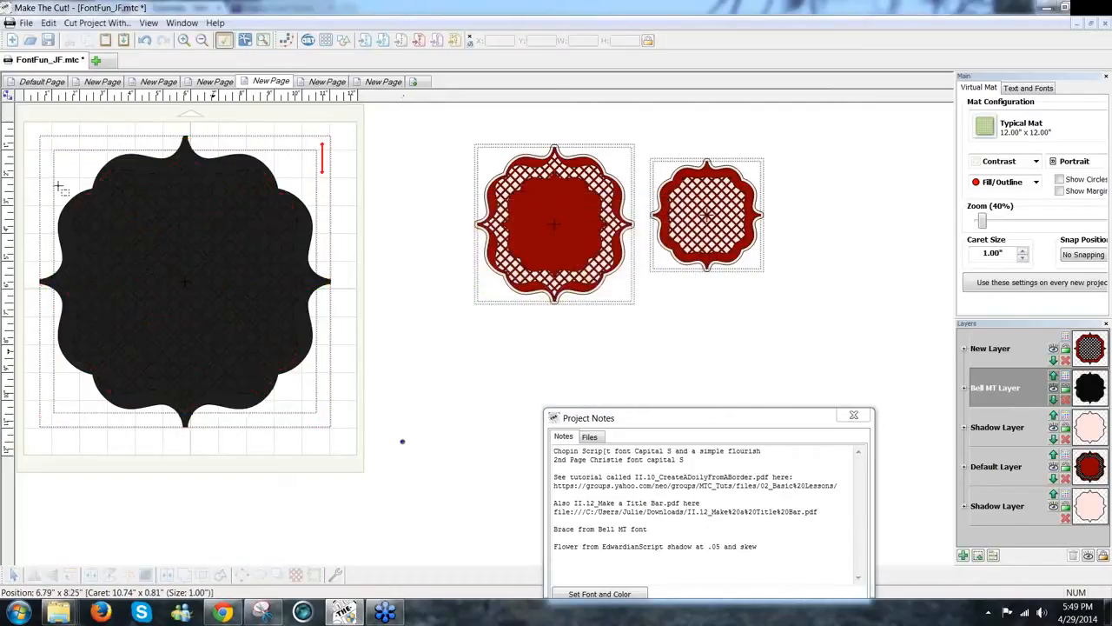
Step: Join the lattice and brace frame, shrink the result to about 8.44" square, and move it to 1.73, 0.88
{"action": "left_click_drag", "start_coordinate": [403, 441], "coordinate": [9, 84]}
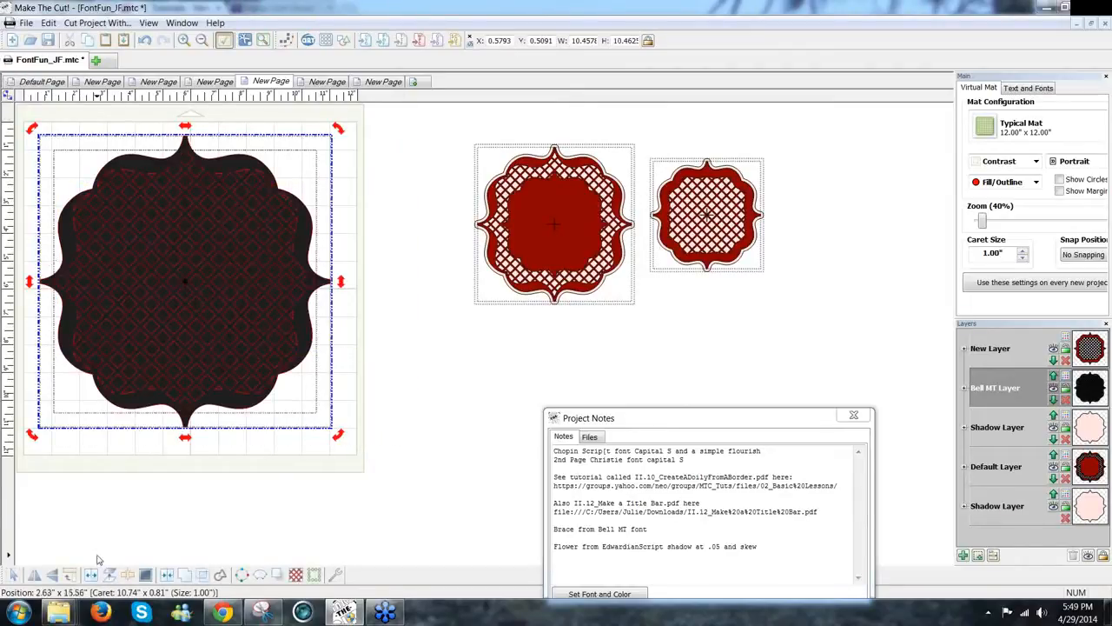
{"action": "left_click", "coordinate": [170, 577]}
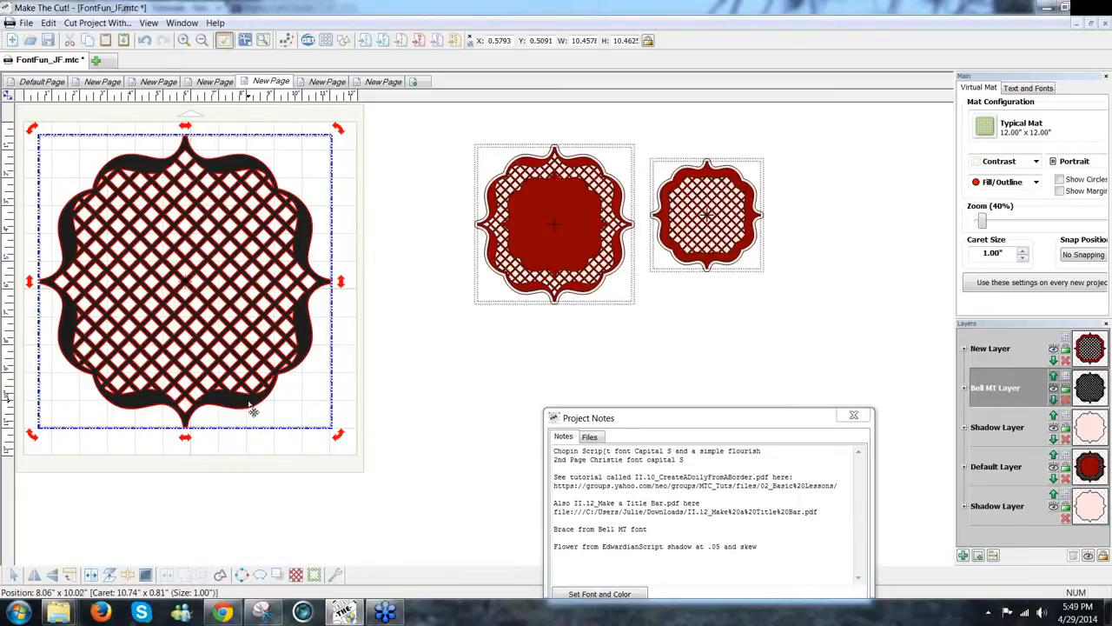
{"action": "left_click", "coordinate": [310, 354]}
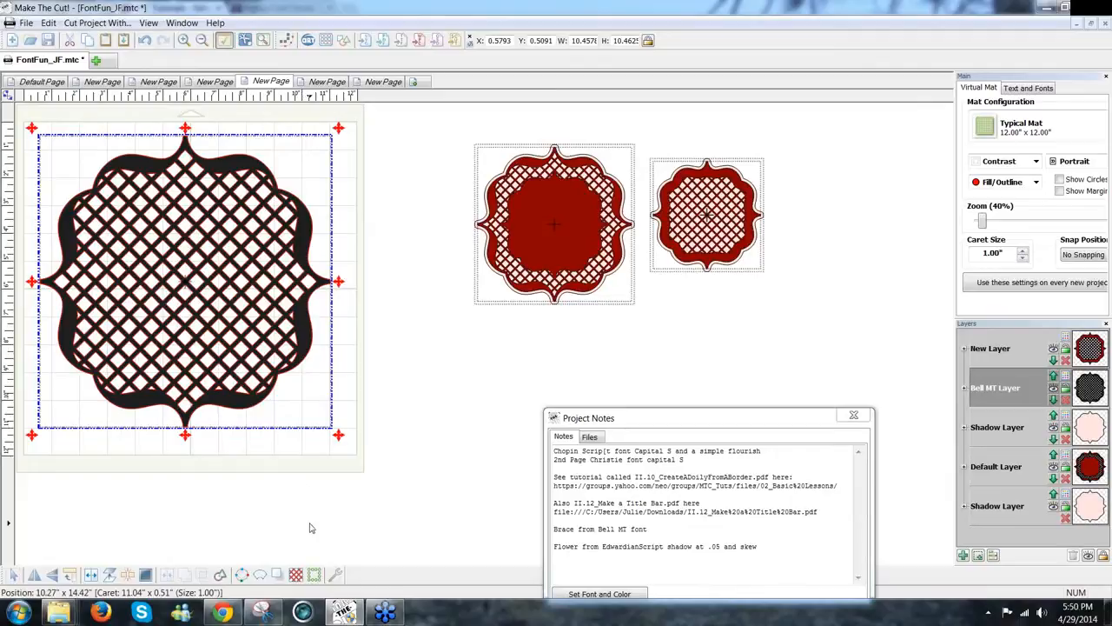
{"action": "left_click", "coordinate": [228, 375]}
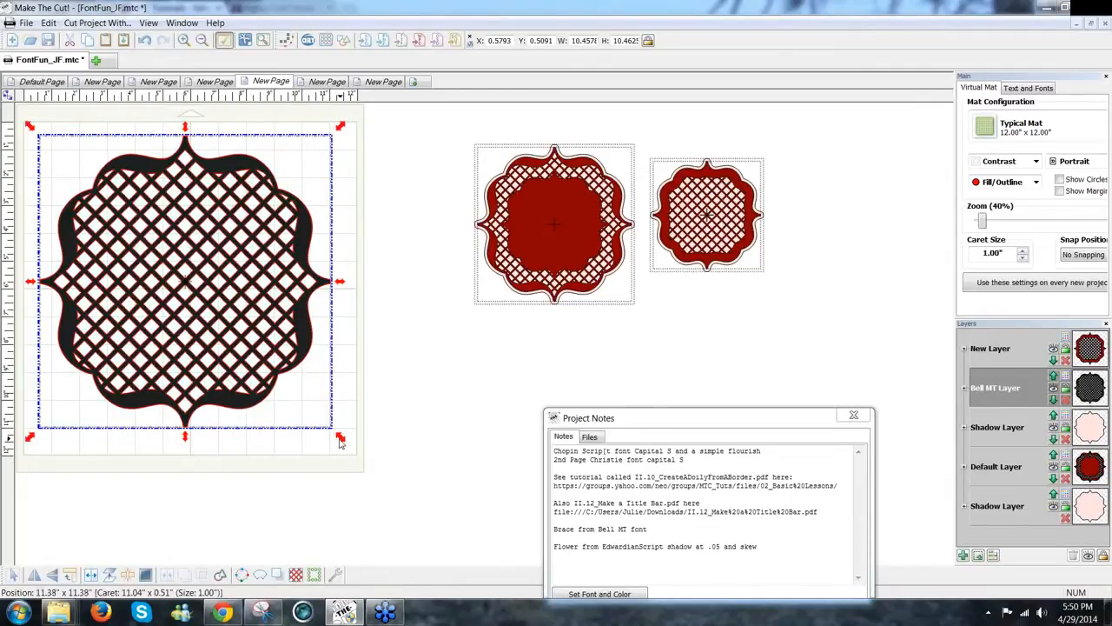
{"action": "left_click_drag", "start_coordinate": [341, 439], "coordinate": [284, 380]}
{"action": "left_click_drag", "start_coordinate": [249, 336], "coordinate": [249, 344]}
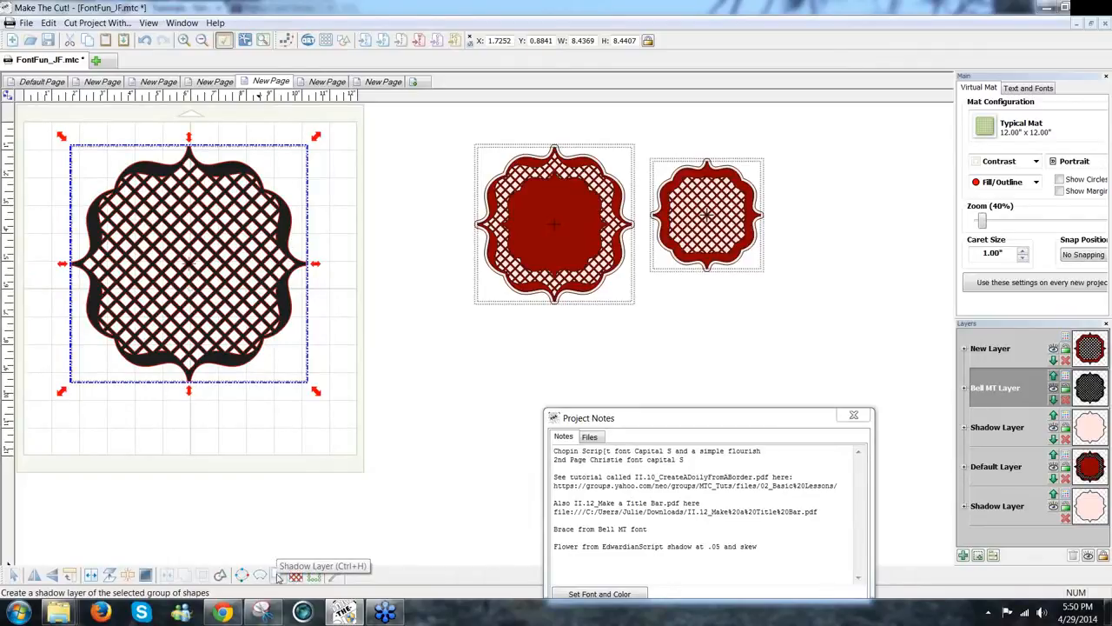
Step: Create a blacked-out 0.15" shadow layer with rounded corners, about 8.74 by 8.75, behind the doily
{"action": "left_click", "coordinate": [278, 577]}
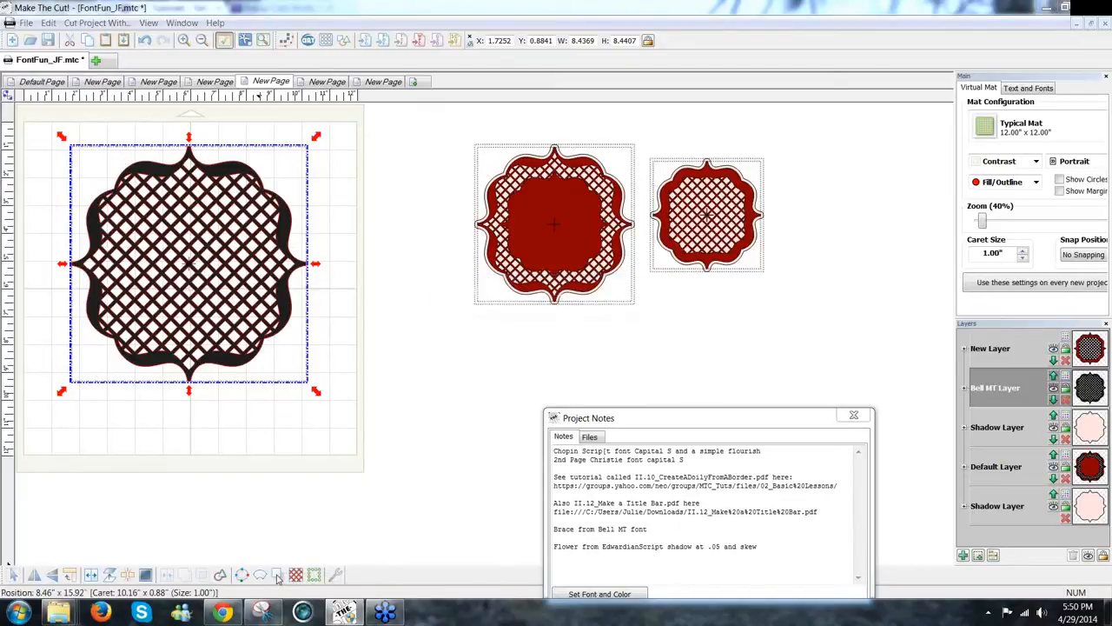
{"action": "left_click", "coordinate": [609, 327]}
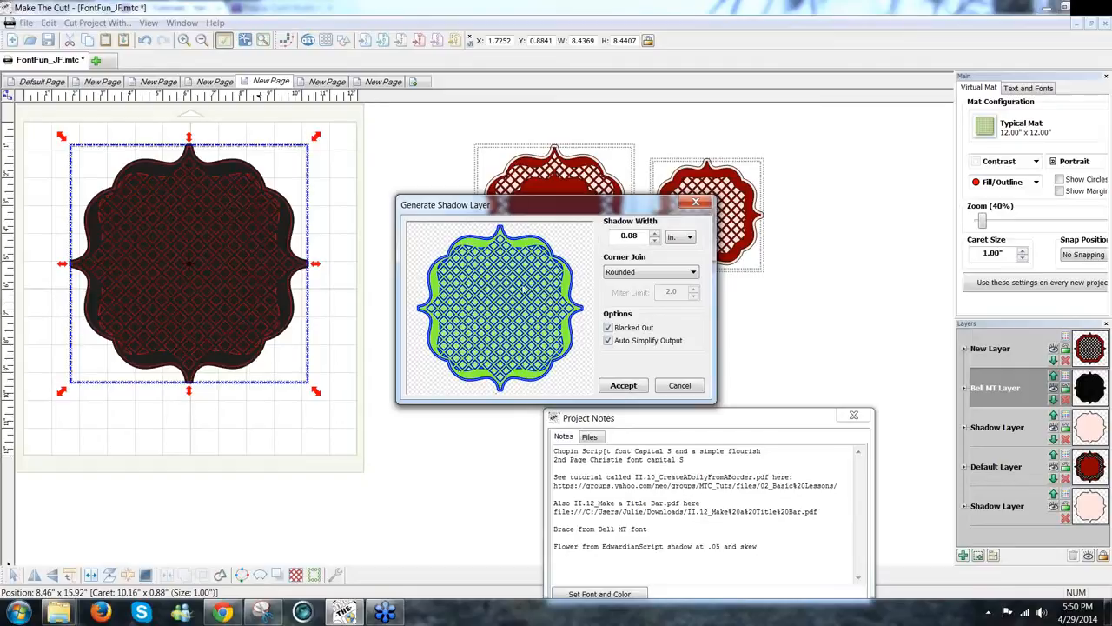
{"action": "left_click_drag", "start_coordinate": [575, 208], "coordinate": [573, 244]}
{"action": "double_click", "coordinate": [635, 270]}
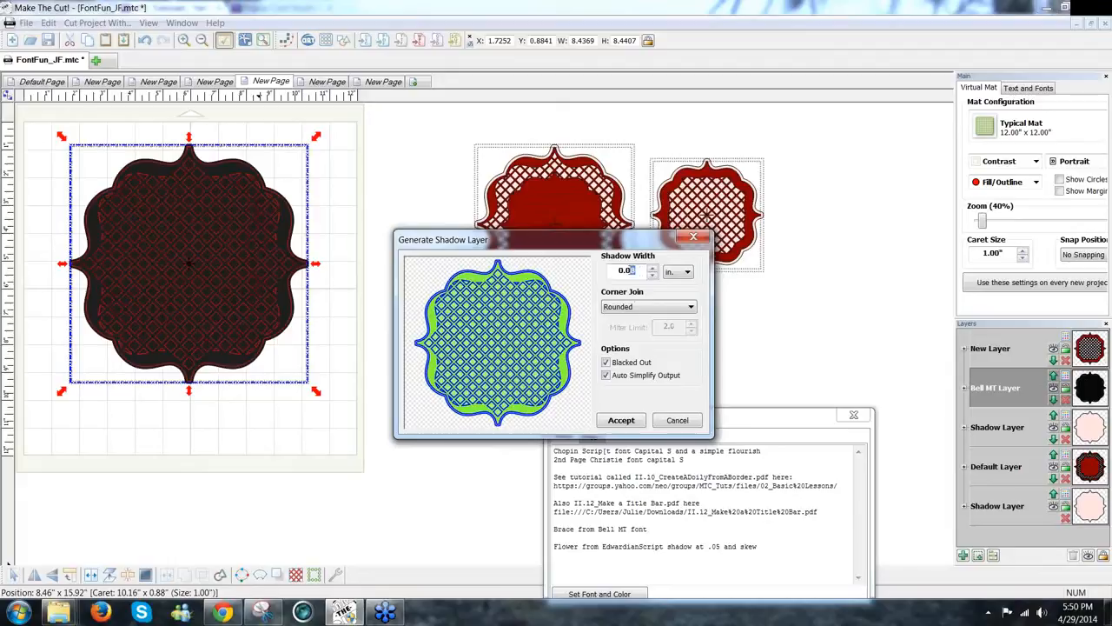
{"action": "type", "text": "15"}
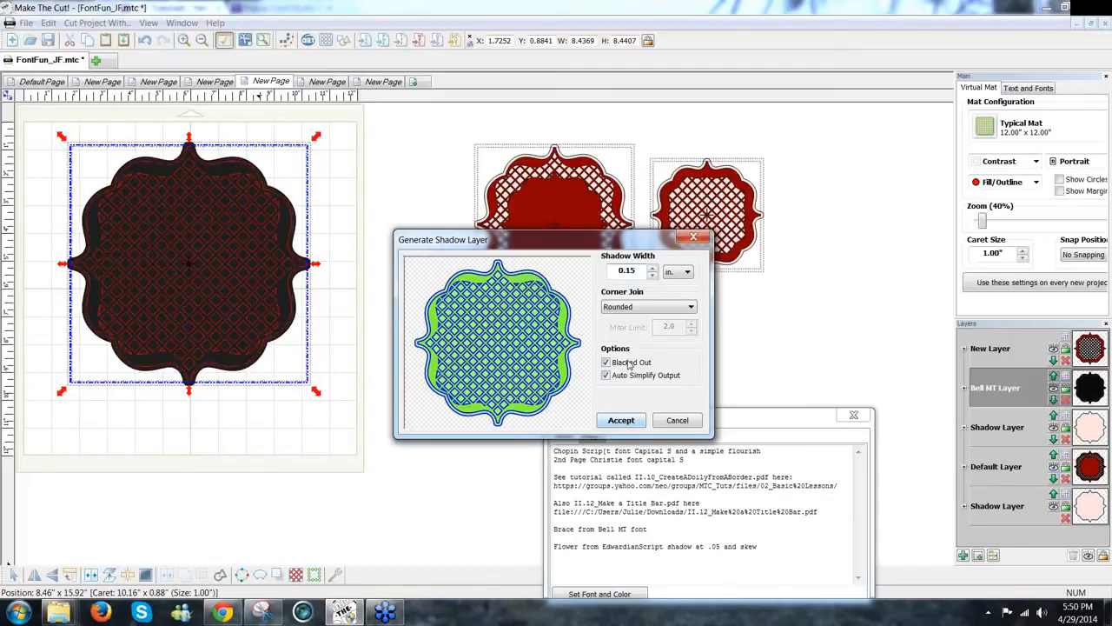
{"action": "left_click", "coordinate": [620, 420]}
{"action": "left_click", "coordinate": [621, 422]}
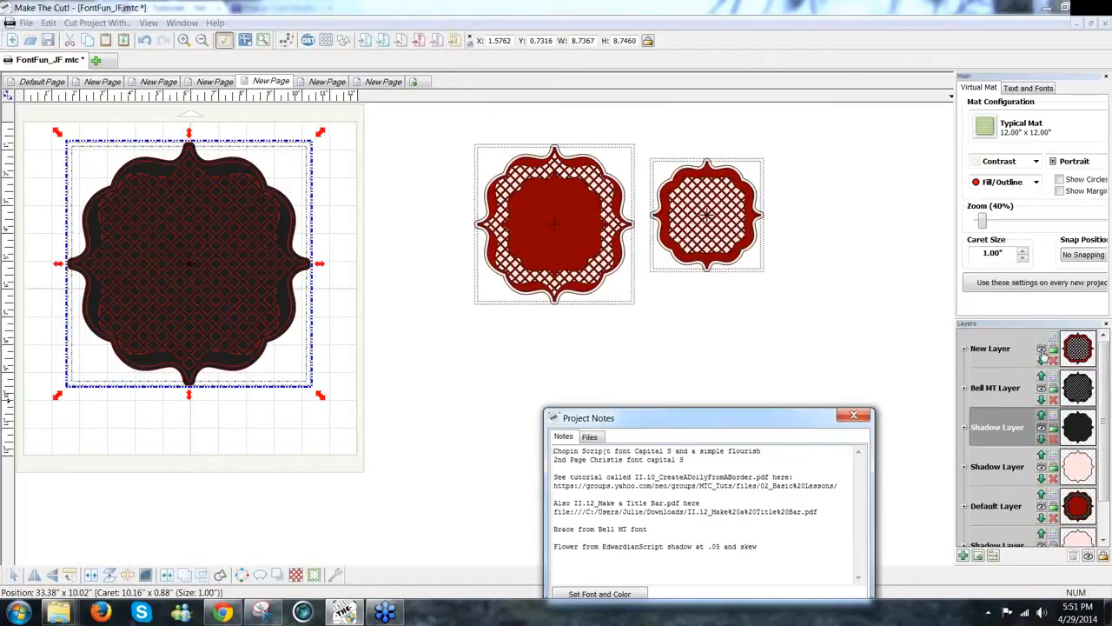
Step: Set the Shadow Layer colour to light pink and the Bell MT Layer colour to red
{"action": "left_click", "coordinate": [1054, 419]}
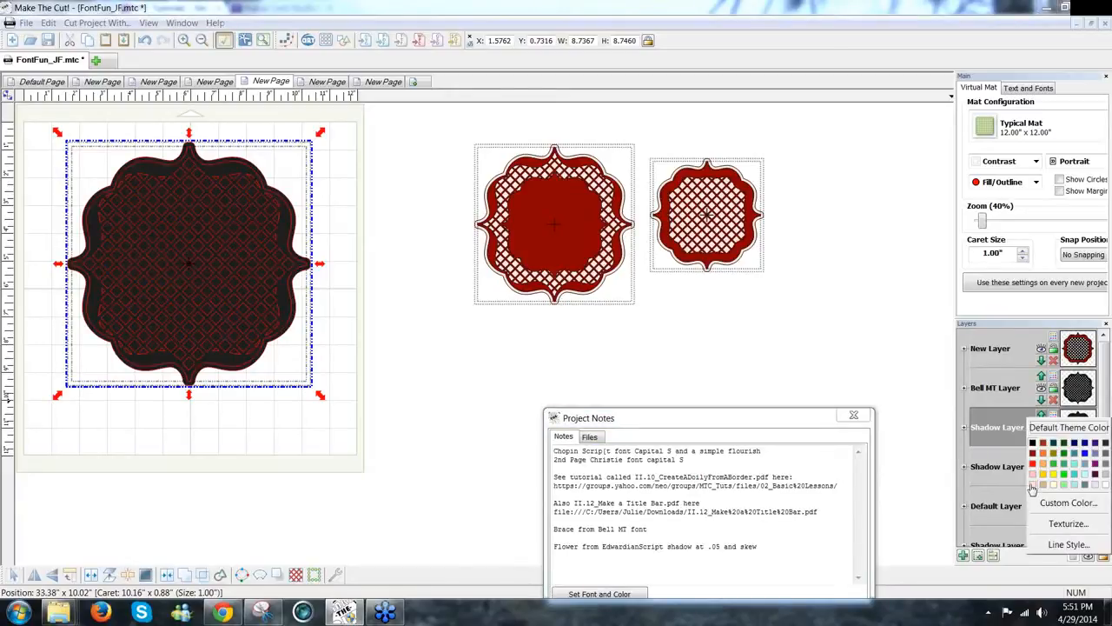
{"action": "left_click", "coordinate": [1033, 485]}
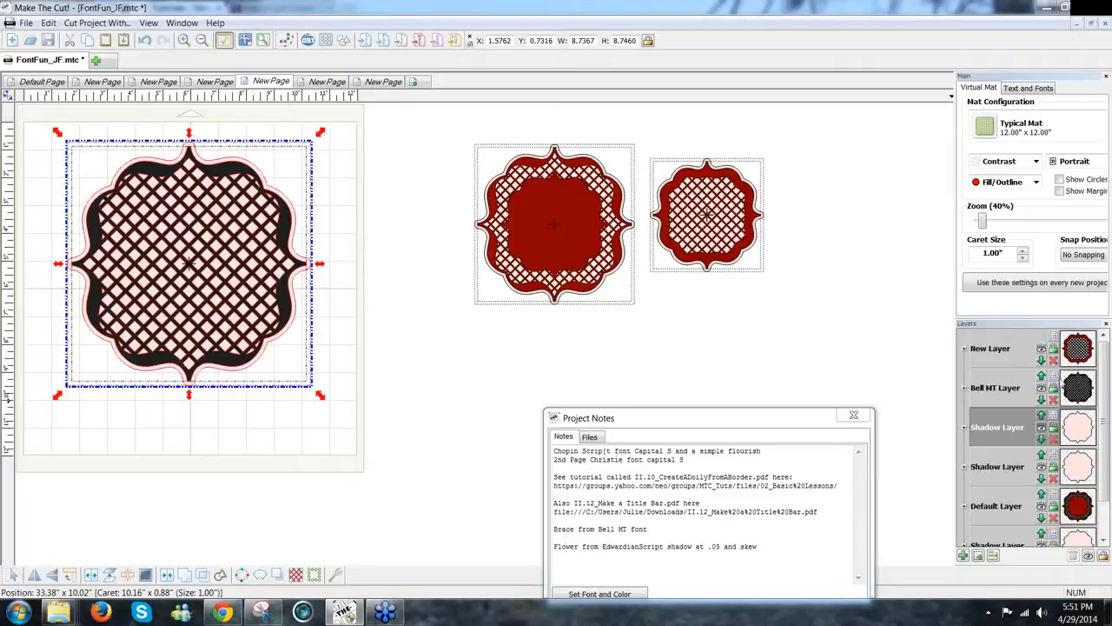
{"action": "left_click", "coordinate": [1054, 379]}
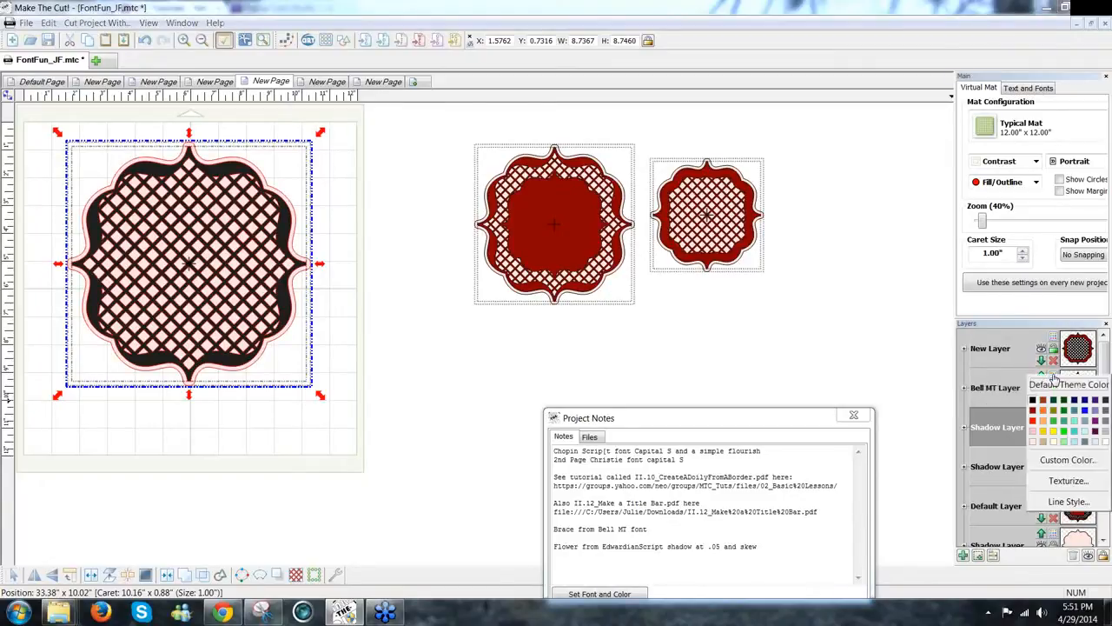
{"action": "left_click", "coordinate": [1034, 417]}
{"action": "left_click", "coordinate": [416, 339]}
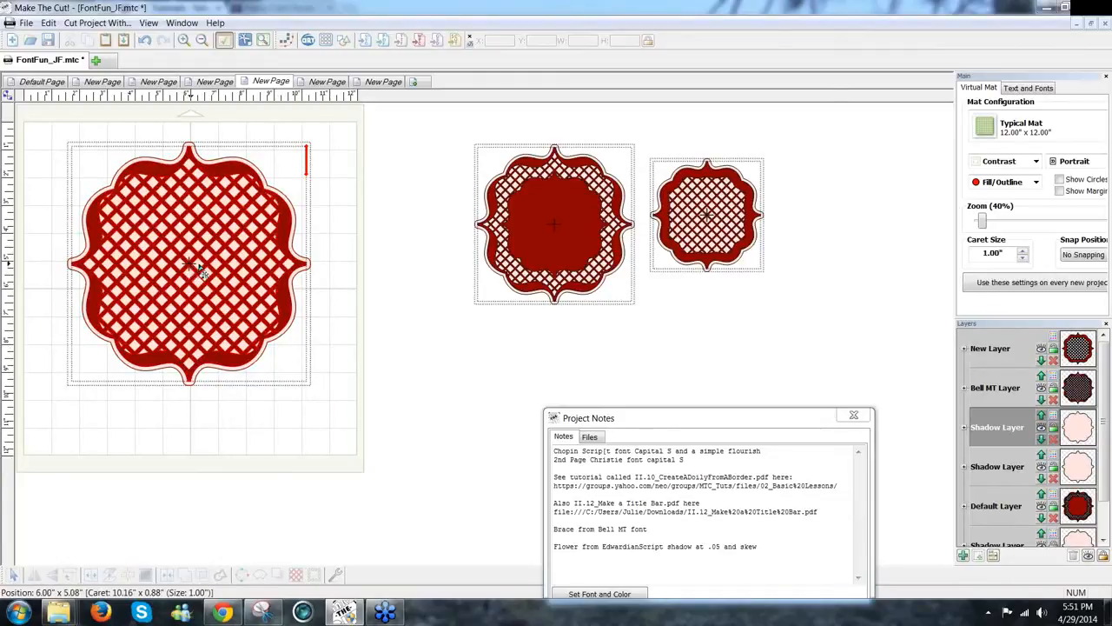
Step: Try shifting the middle red doily over its shadow, then undo those moves
{"action": "left_click", "coordinate": [551, 242]}
{"action": "left_click_drag", "start_coordinate": [598, 326], "coordinate": [596, 339]}
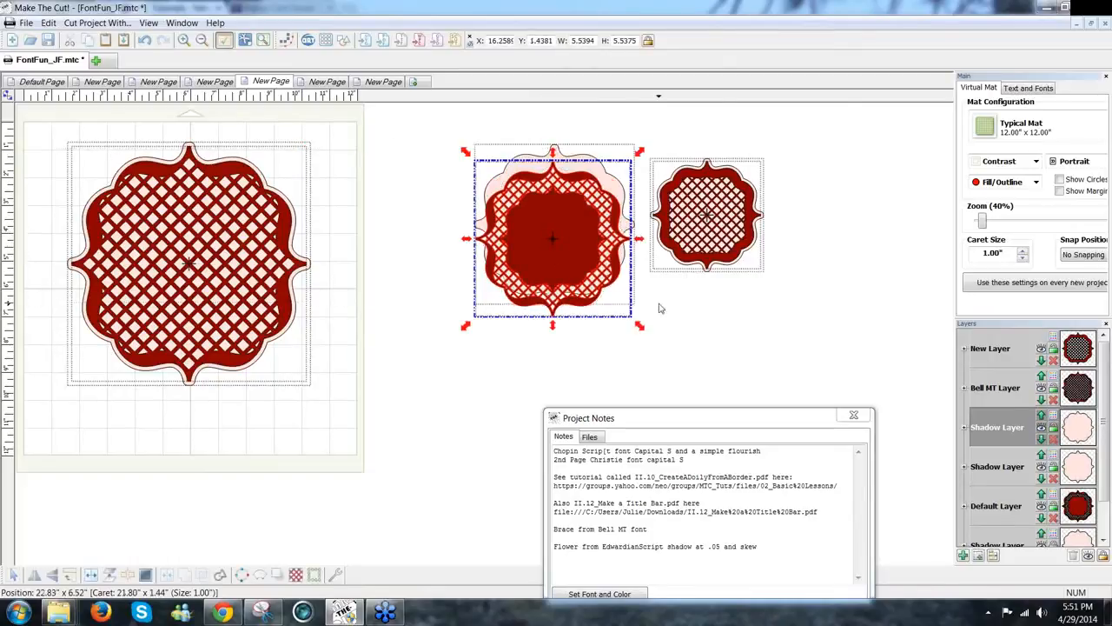
{"action": "left_click_drag", "start_coordinate": [575, 275], "coordinate": [581, 231]}
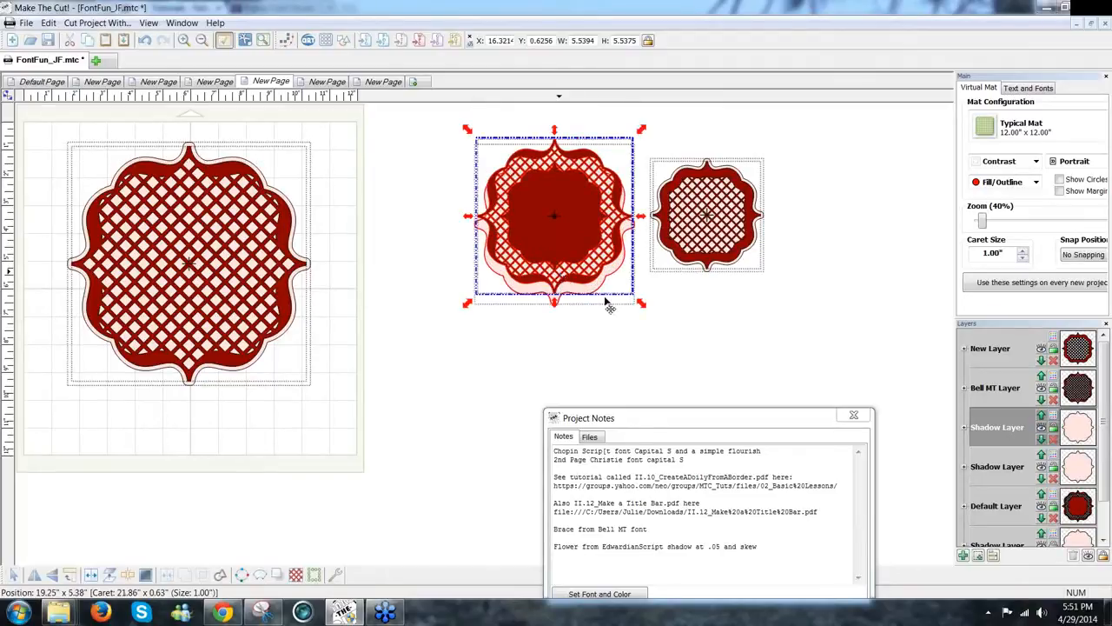
{"action": "left_click", "coordinate": [628, 328]}
{"action": "left_click_drag", "start_coordinate": [476, 160], "coordinate": [383, 97]}
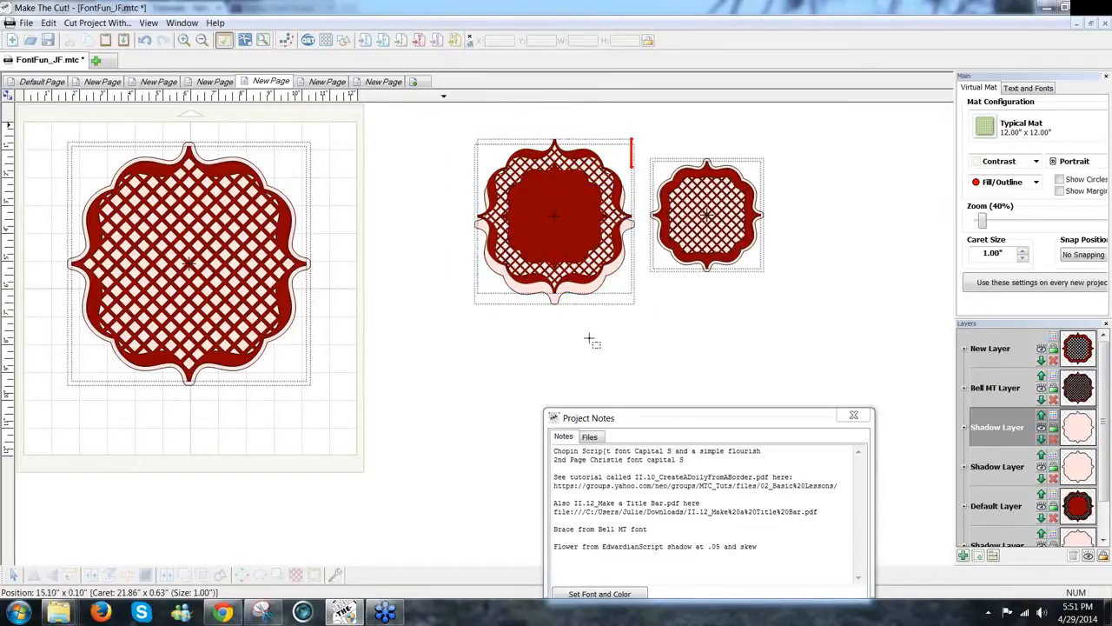
{"action": "key", "text": "ctrl+z"}
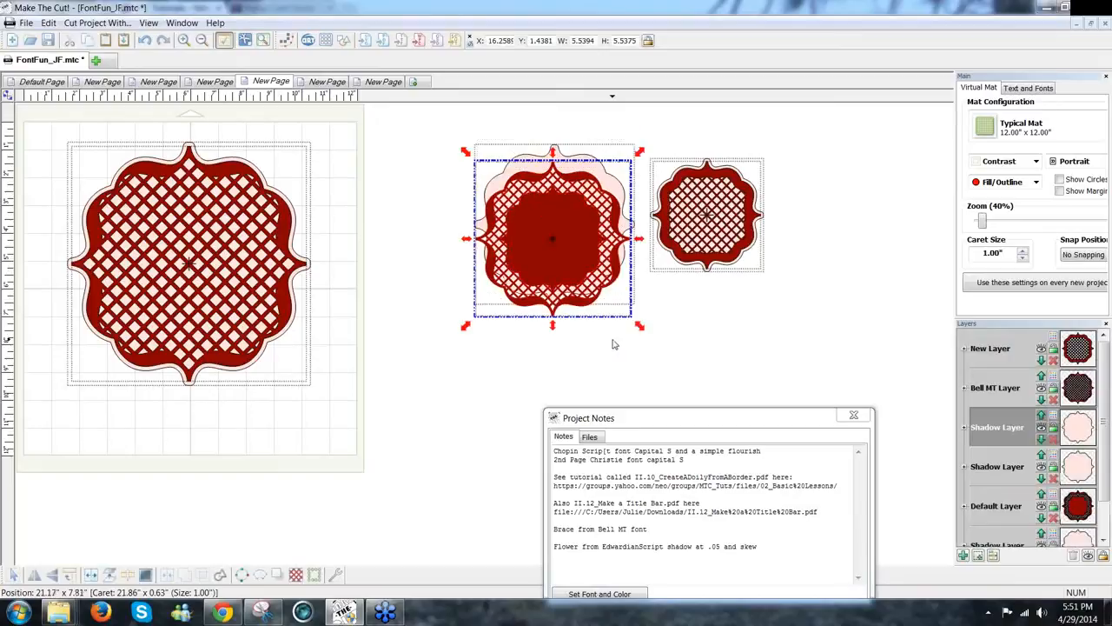
{"action": "key", "text": "ctrl+z"}
{"action": "left_click", "coordinate": [607, 344]}
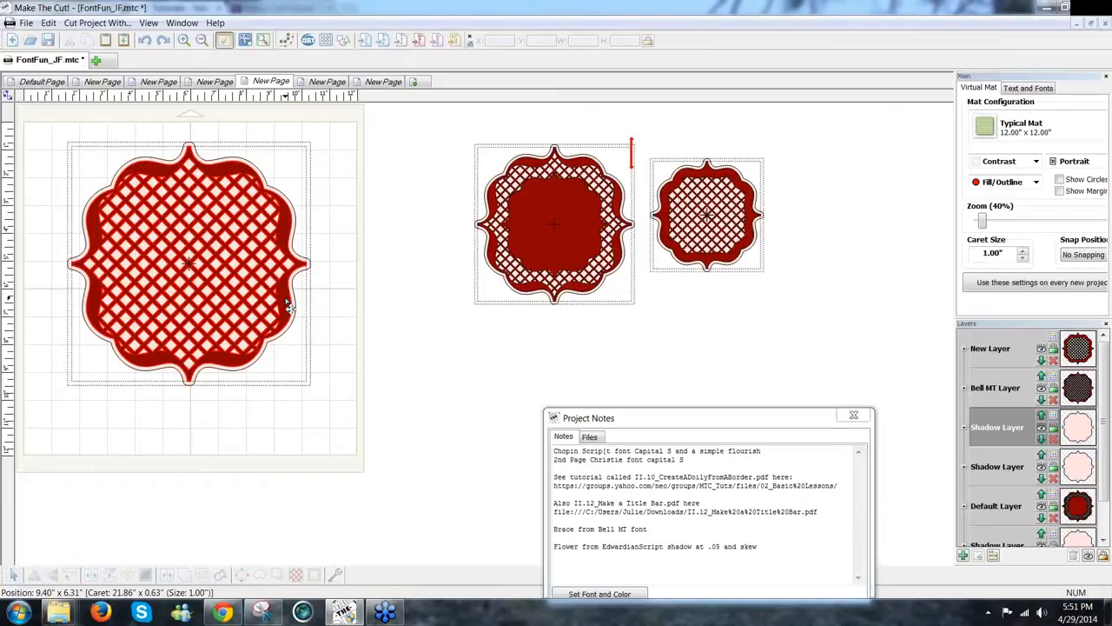
Step: Duplicate the left lattice doily, black out the copy's holes, and shrink it to about 5.58"
{"action": "left_click", "coordinate": [287, 303]}
{"action": "left_click_drag", "start_coordinate": [293, 299], "coordinate": [440, 301]}
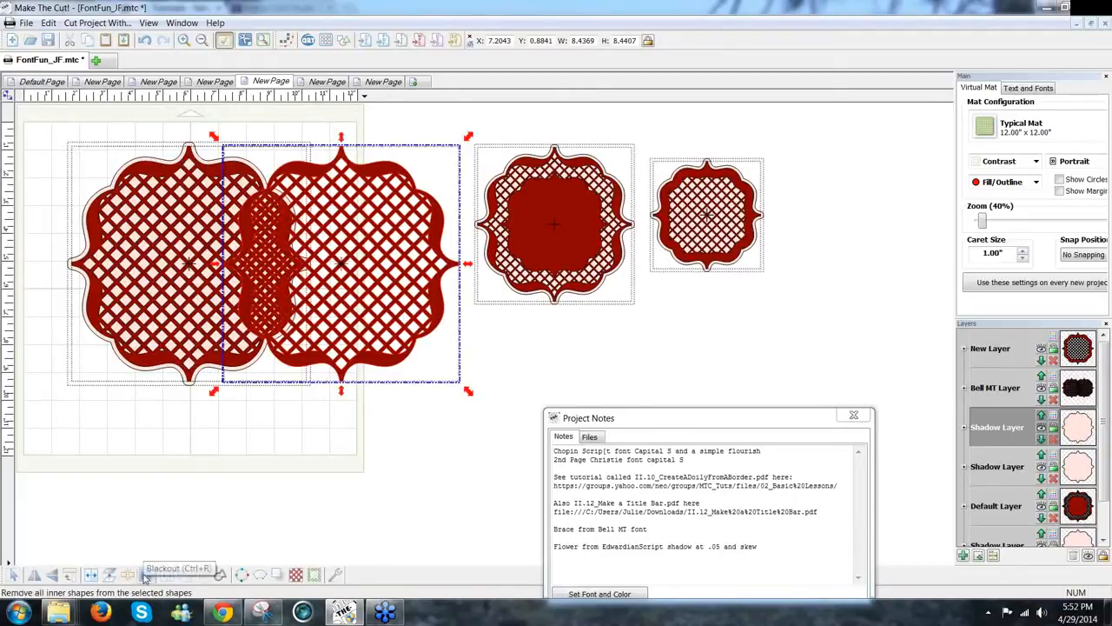
{"action": "left_click", "coordinate": [145, 576]}
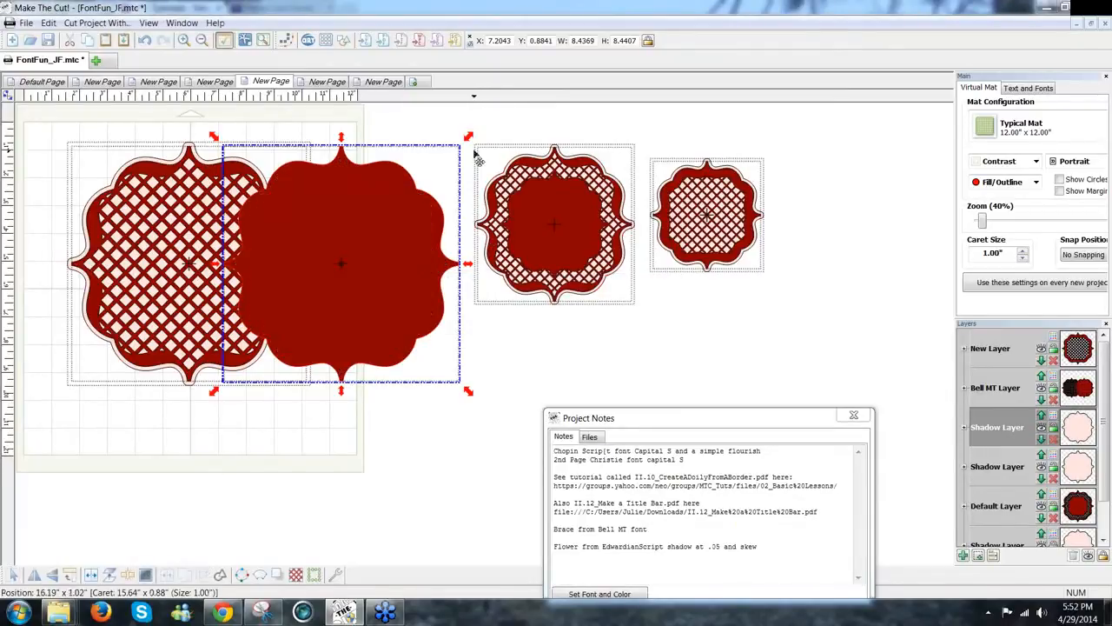
{"action": "left_click_drag", "start_coordinate": [466, 139], "coordinate": [365, 244]}
{"action": "left_click_drag", "start_coordinate": [330, 298], "coordinate": [210, 259]}
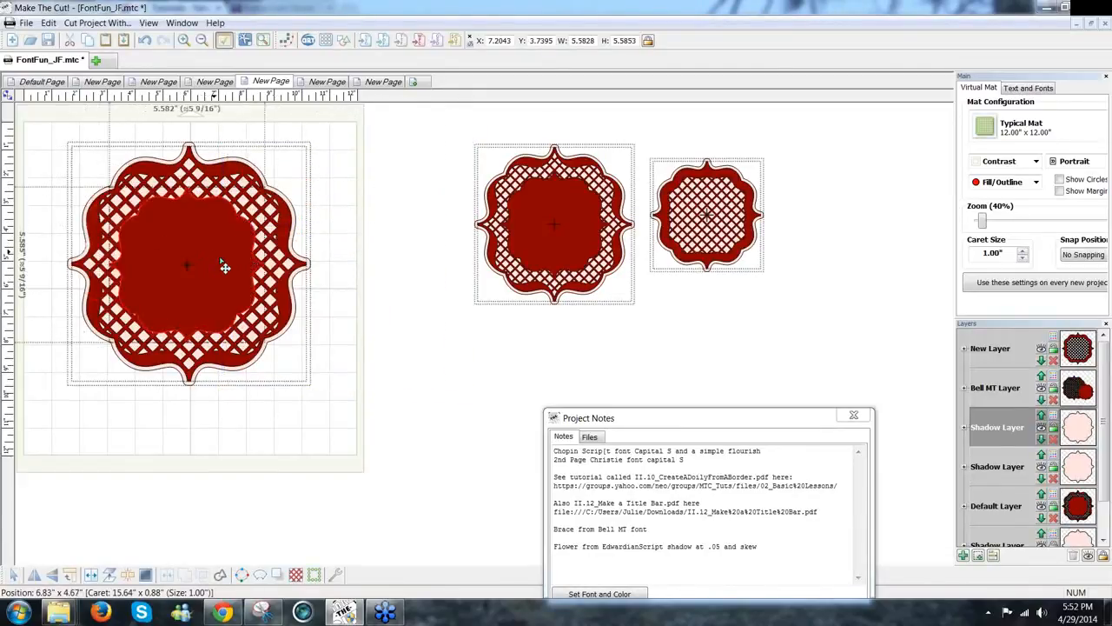
Step: Centre-align the solid red shape inside the left lattice doily and reselect the centre shape
{"action": "left_click_drag", "start_coordinate": [327, 401], "coordinate": [7, 68]}
{"action": "key", "text": "alt+c"}
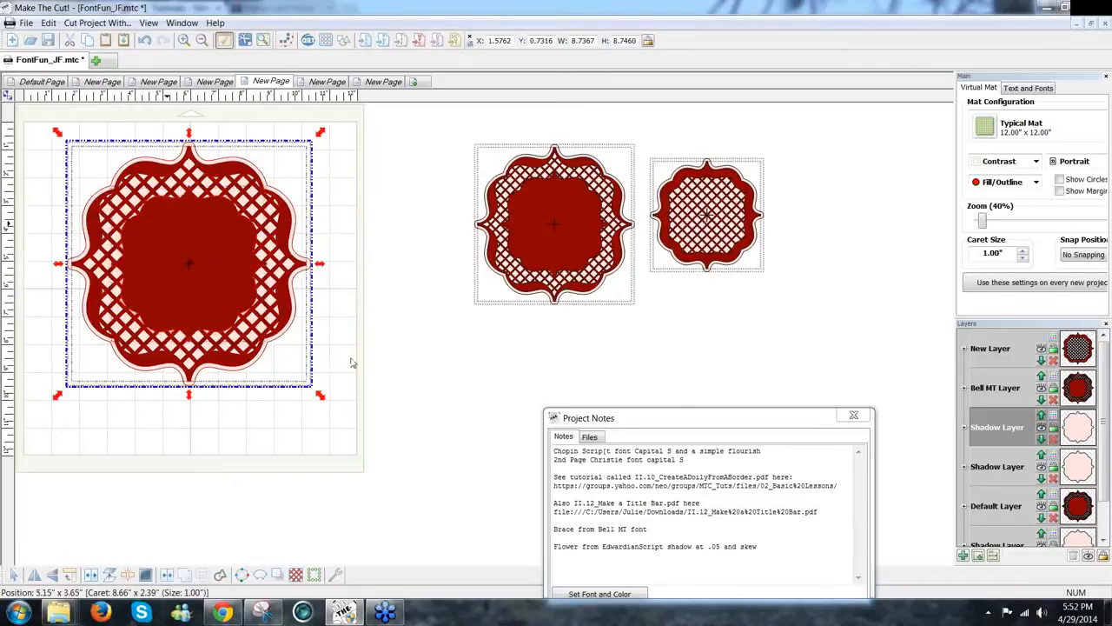
{"action": "left_click", "coordinate": [382, 391]}
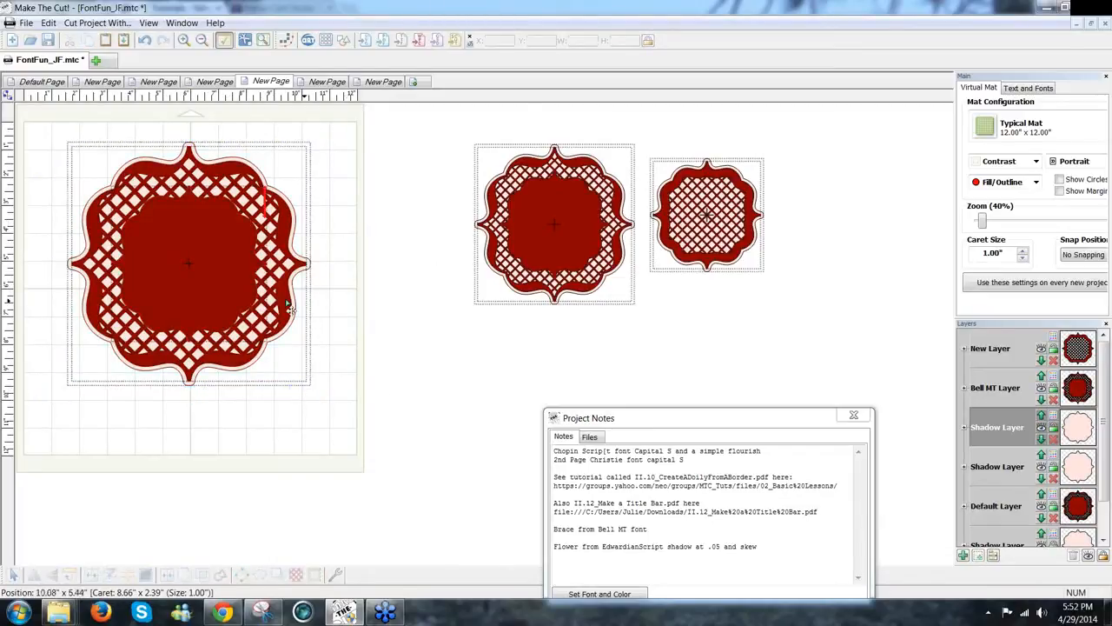
{"action": "left_click", "coordinate": [189, 257]}
{"action": "left_click_drag", "start_coordinate": [293, 252], "coordinate": [212, 276]}
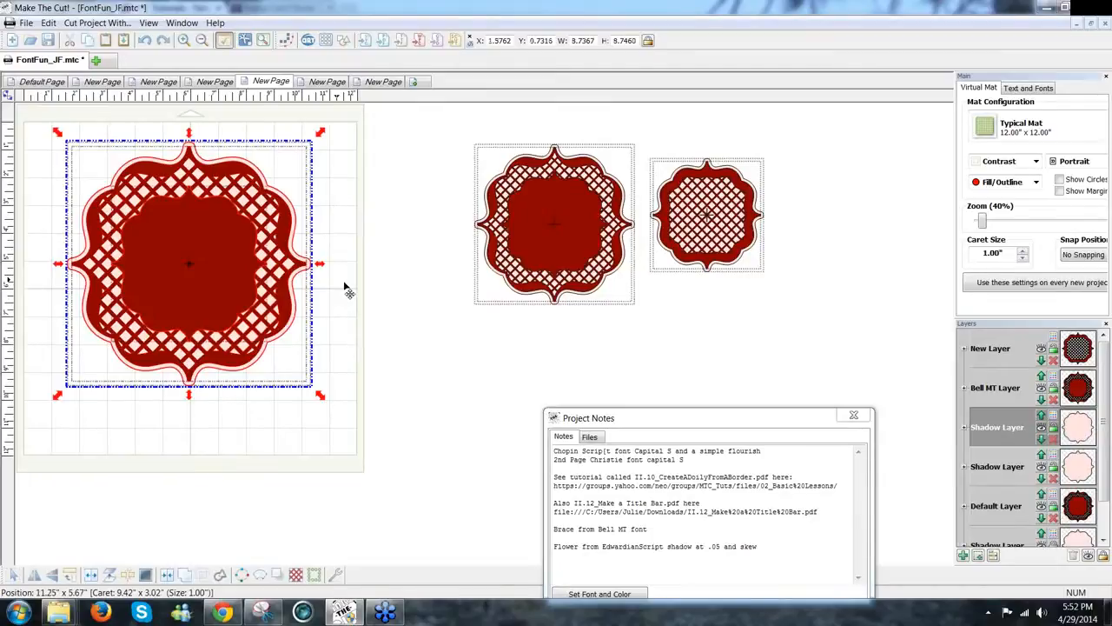
{"action": "left_click", "coordinate": [417, 298]}
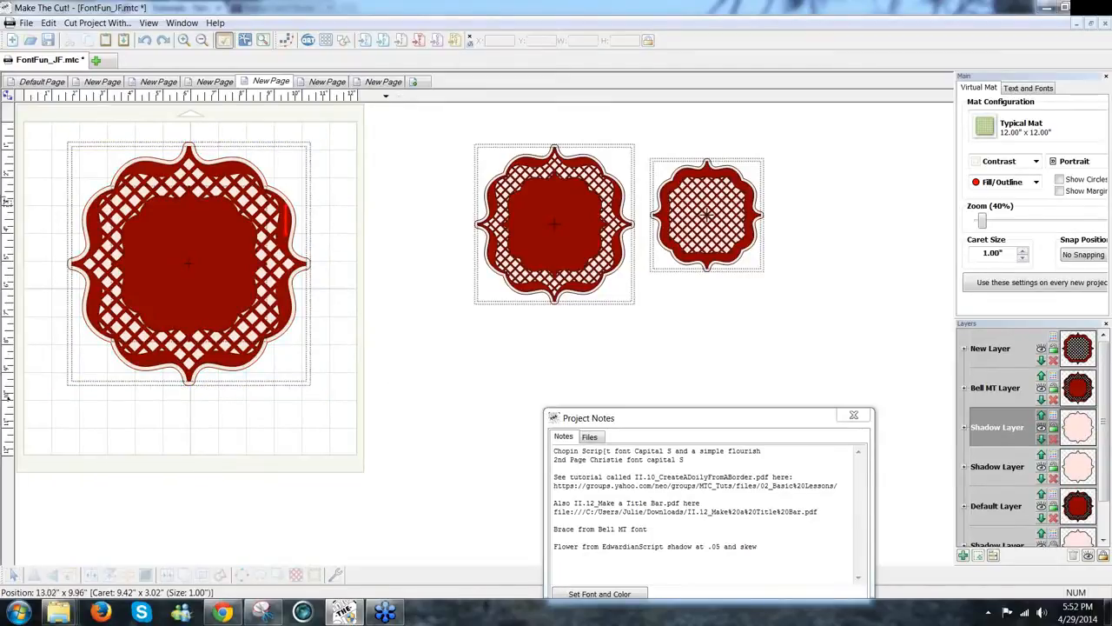
{"action": "left_click_drag", "start_coordinate": [390, 402], "coordinate": [21, 103]}
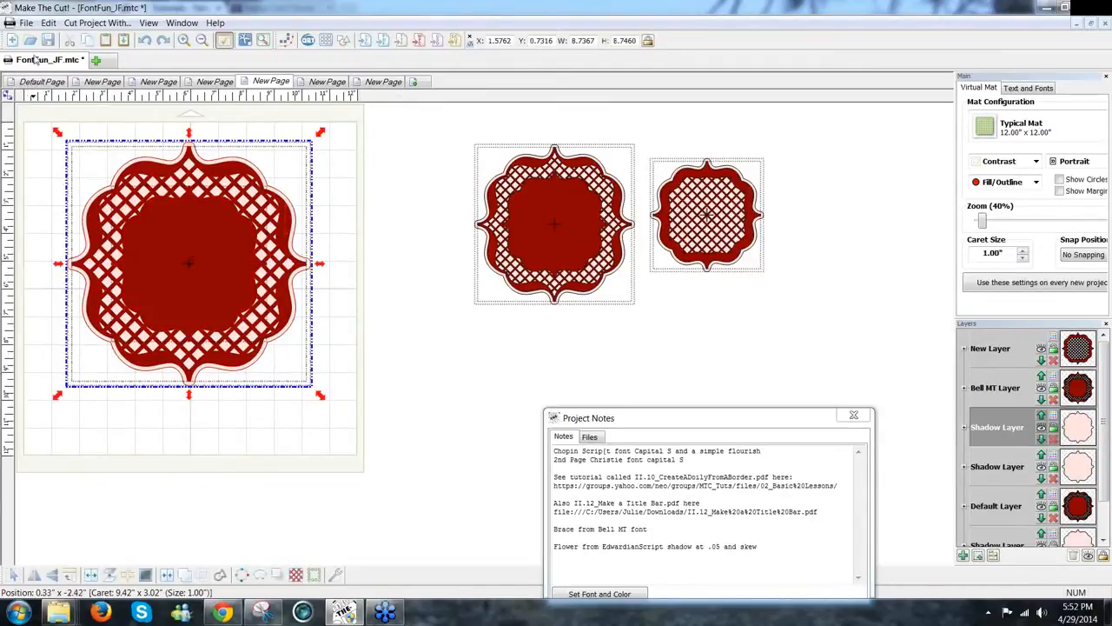
{"action": "left_click", "coordinate": [411, 306]}
{"action": "left_click", "coordinate": [206, 306]}
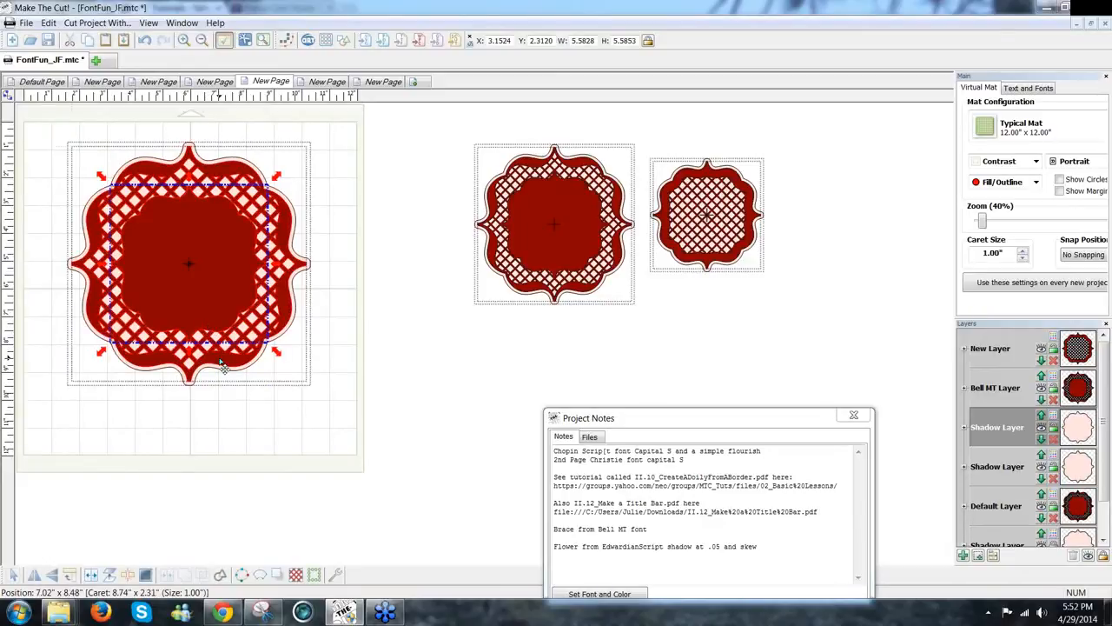
Step: Weld the solid red centre to the lattice frame, undoing an accidental move off the shadow
{"action": "left_click", "coordinate": [224, 366]}
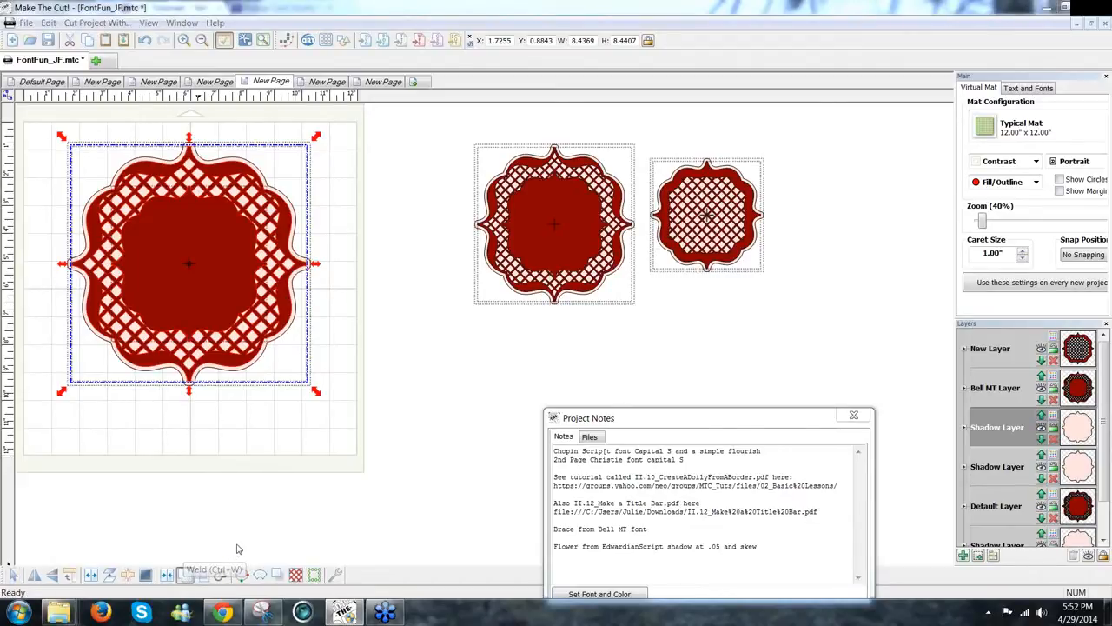
{"action": "key", "text": "ctrl+w"}
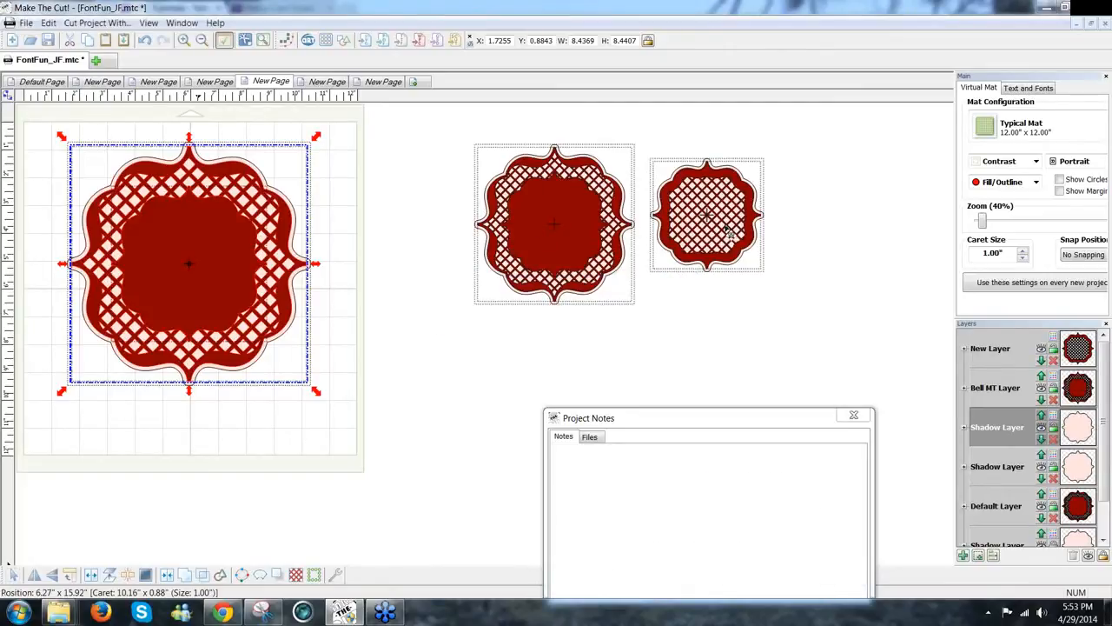
{"action": "mouse_move", "coordinate": [700, 246]}
{"action": "left_mouse_down"}
{"action": "mouse_move", "coordinate": [740, 235]}
{"action": "mouse_move", "coordinate": [810, 244]}
{"action": "mouse_move", "coordinate": [671, 250]}
{"action": "mouse_move", "coordinate": [708, 250]}
{"action": "mouse_move", "coordinate": [694, 243]}
{"action": "left_mouse_up"}
{"action": "left_click", "coordinate": [830, 323]}
{"action": "key", "text": "ctrl+z"}
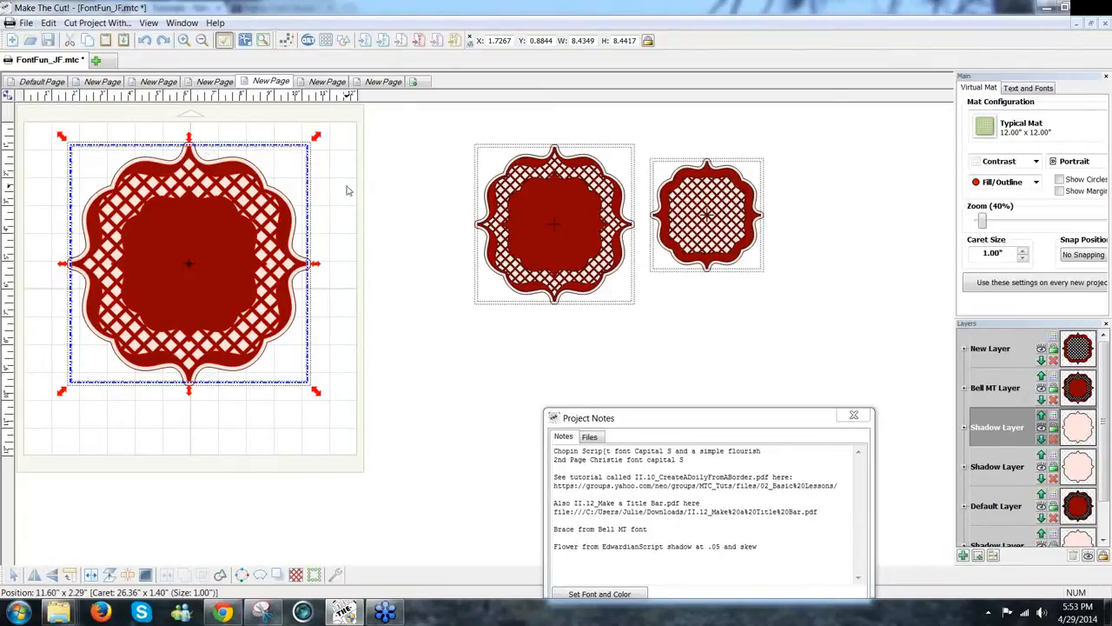
Step: Marquee-select the whole left doily to check the weld, then deselect it
{"action": "left_click", "coordinate": [67, 122]}
{"action": "left_click_drag", "start_coordinate": [50, 115], "coordinate": [360, 444]}
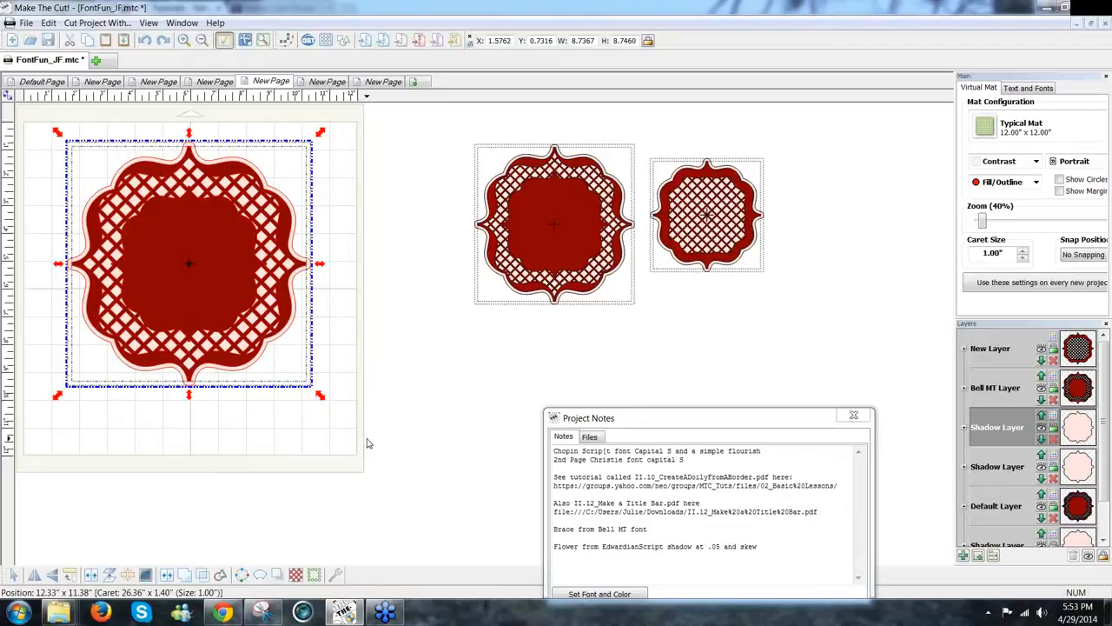
{"action": "left_click", "coordinate": [391, 334]}
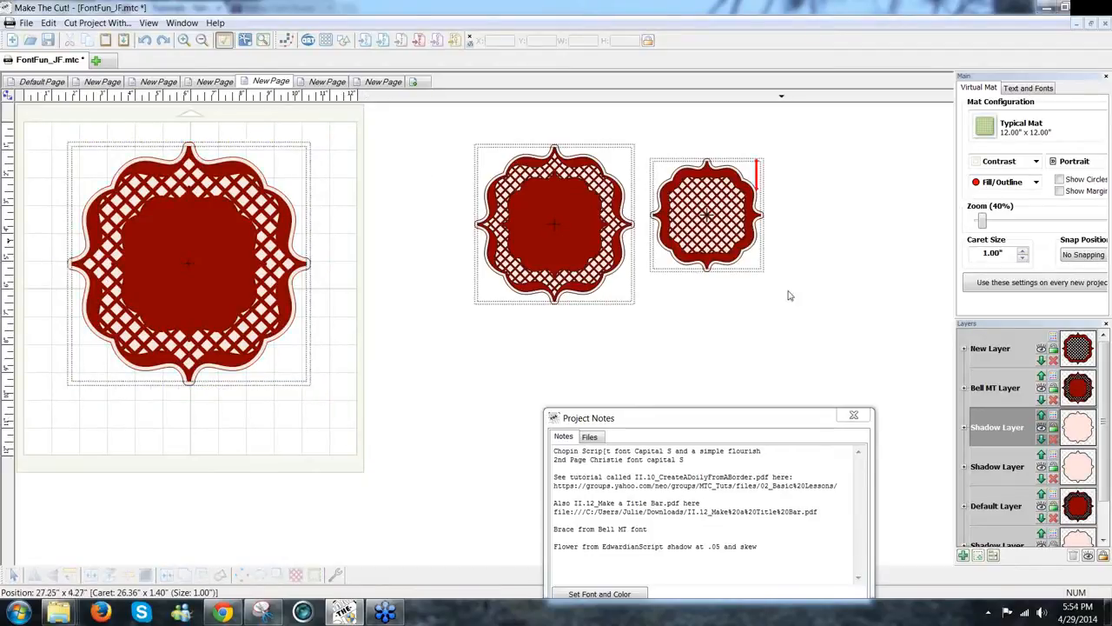
Step: Add a Bell MT curly brace from Text and Fonts, place it right of the doily, and open File > Export
{"action": "scroll", "coordinate": [1106, 397], "scroll_direction": "down", "scroll_amount": 1}
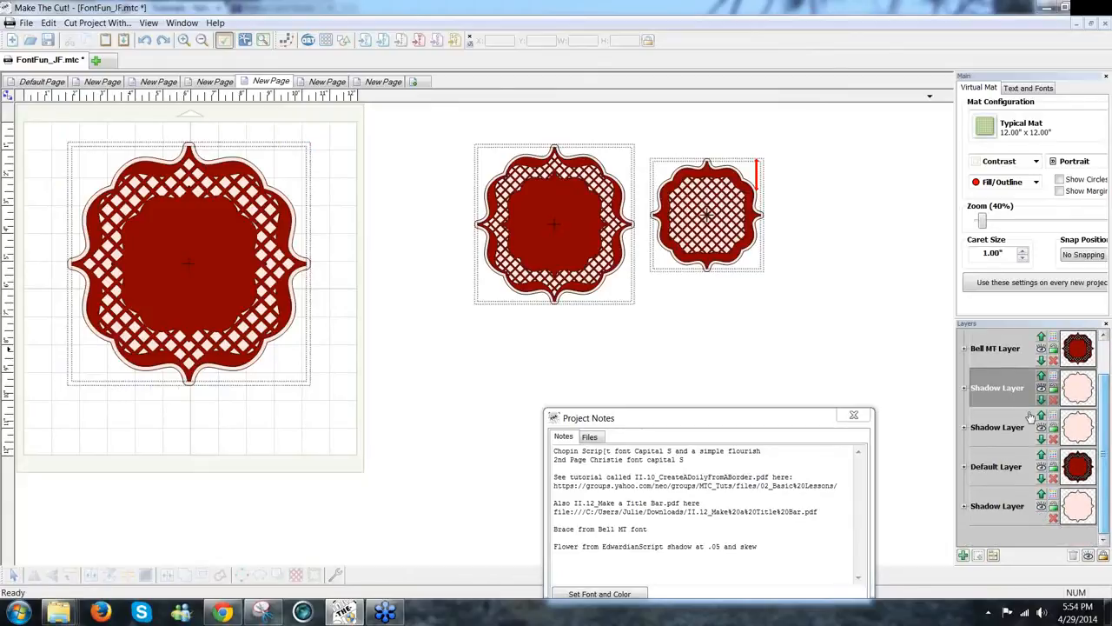
{"action": "left_click", "coordinate": [1031, 90]}
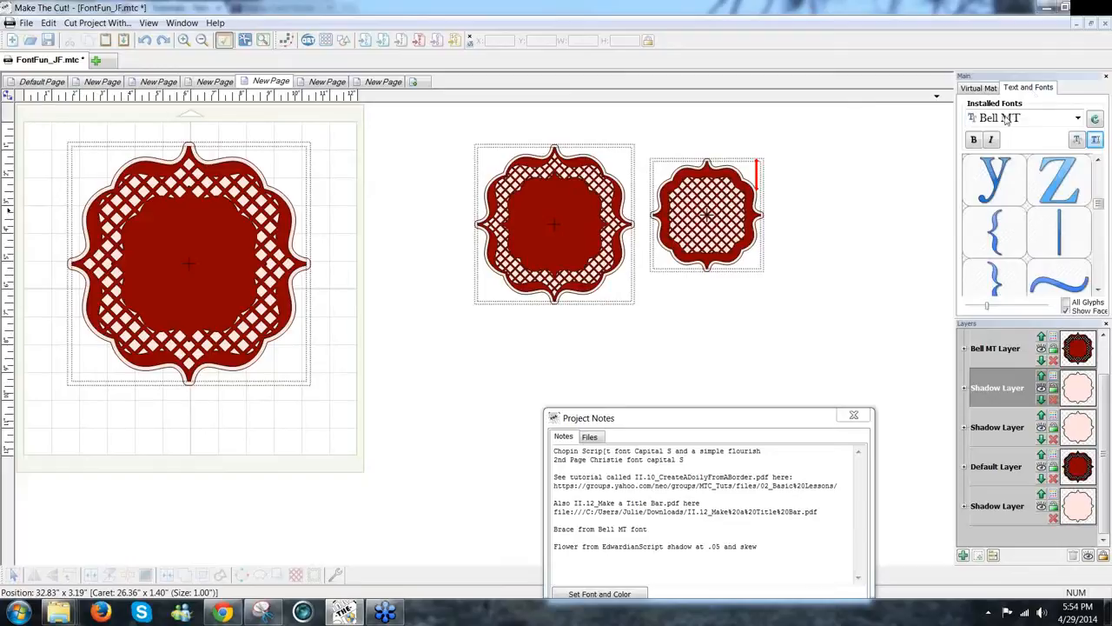
{"action": "double_click", "coordinate": [997, 235]}
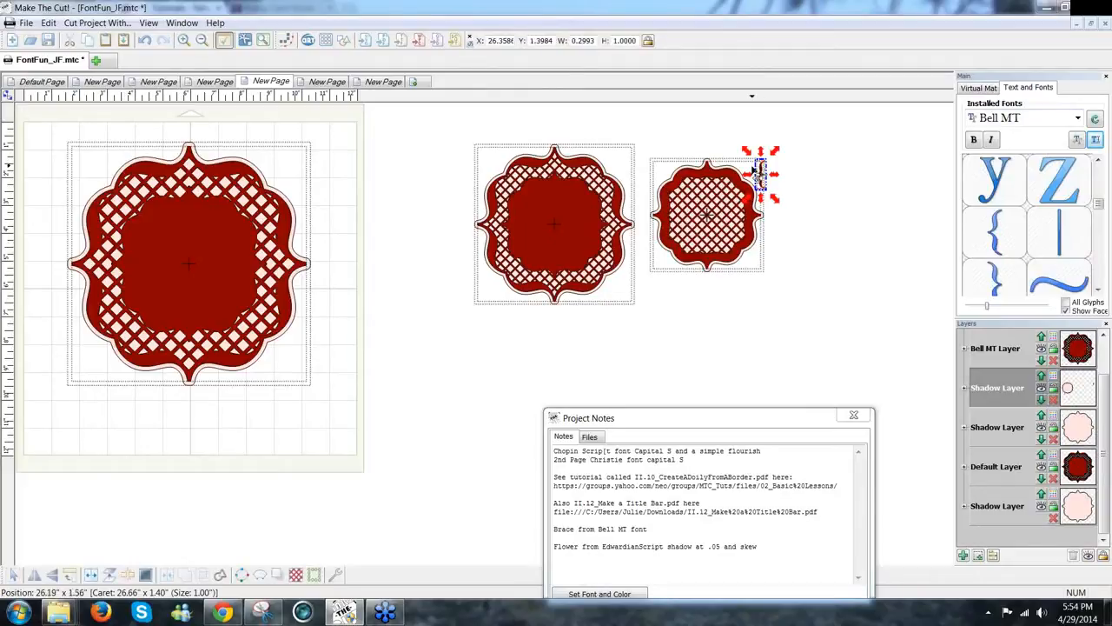
{"action": "left_click_drag", "start_coordinate": [763, 171], "coordinate": [369, 366]}
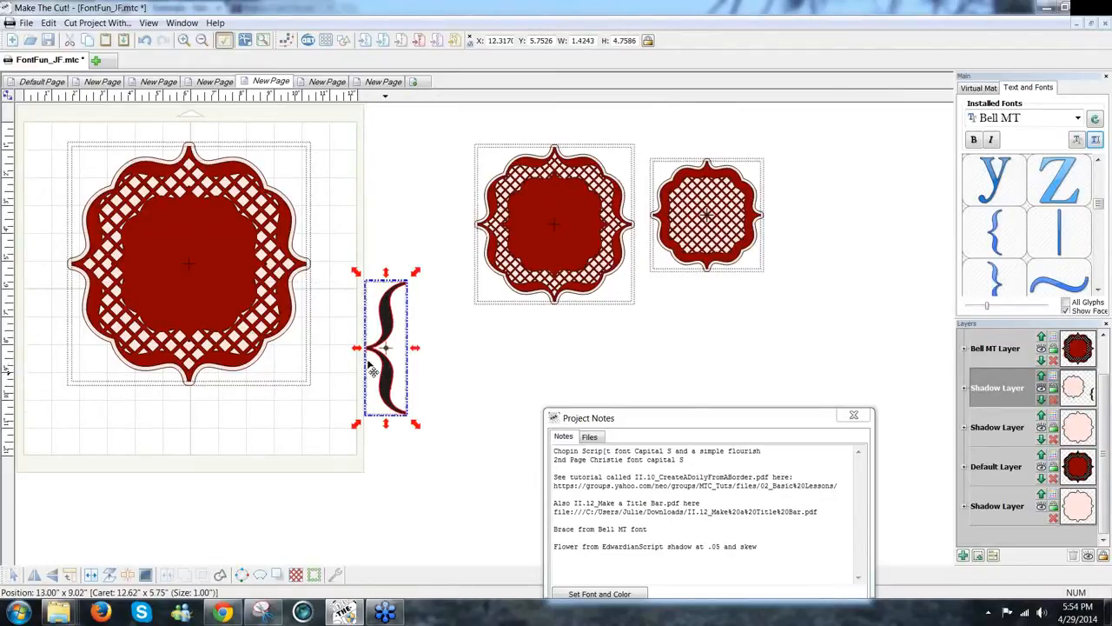
{"action": "left_click", "coordinate": [27, 23]}
{"action": "mouse_move", "coordinate": [54, 146]}
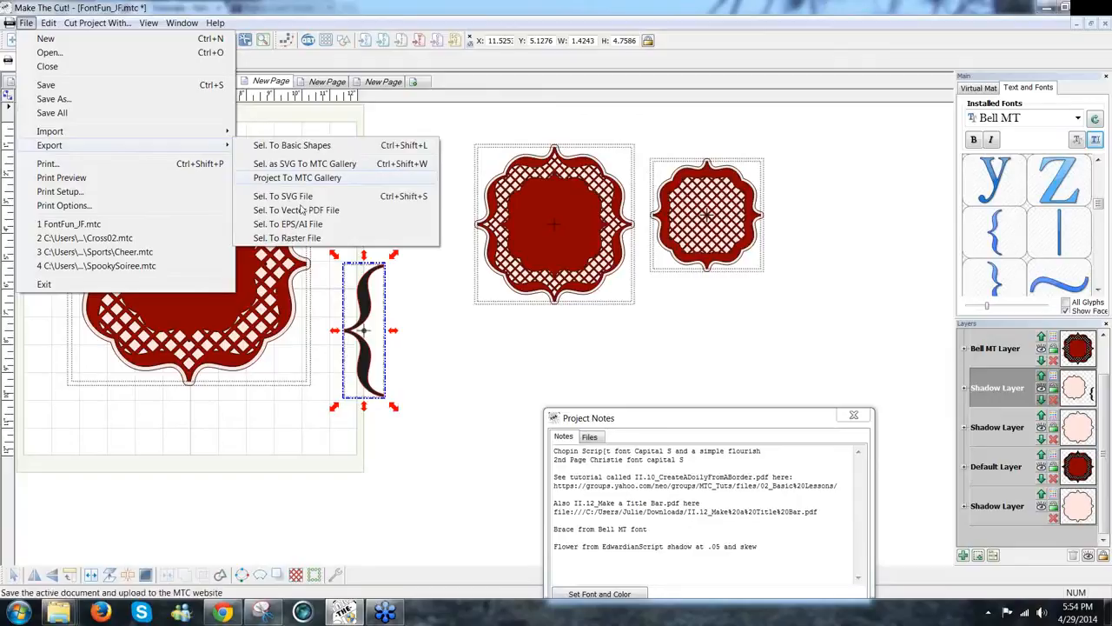
Step: Start sending the selected brace as SVG to the MTC Gallery, then cancel the upload
{"action": "left_click", "coordinate": [315, 165]}
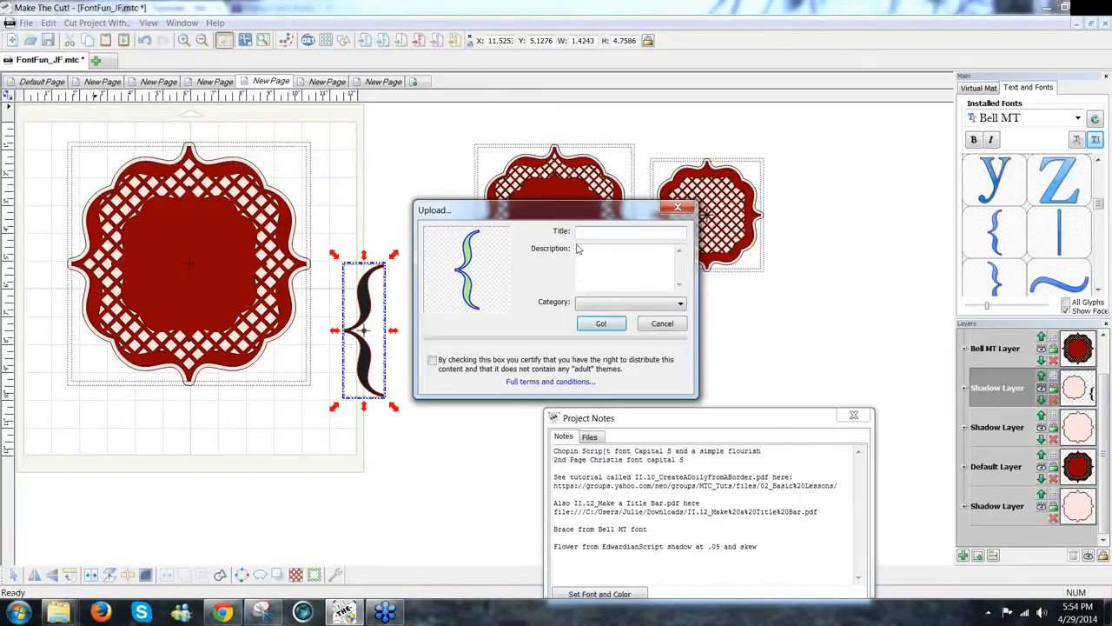
{"action": "type", "text": "B"}
{"action": "left_click", "coordinate": [663, 327]}
Step: Move the Bell MT brace slightly lower, near 11.25, 5.89, and reselect it
{"action": "left_click_drag", "start_coordinate": [372, 352], "coordinate": [367, 378]}
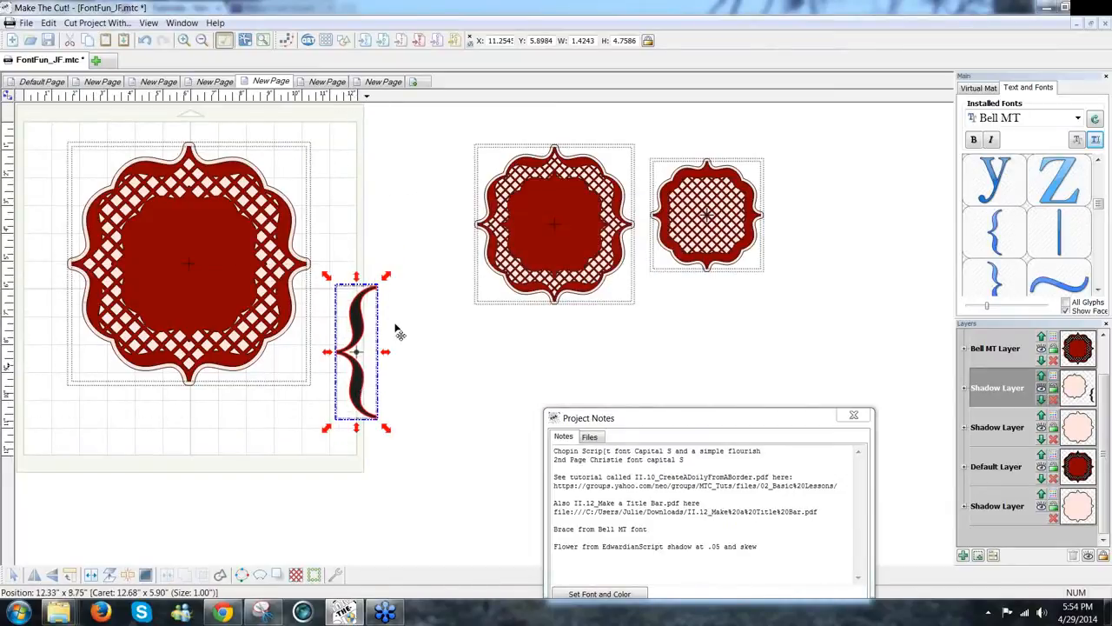
{"action": "left_click_drag", "start_coordinate": [455, 136], "coordinate": [847, 334]}
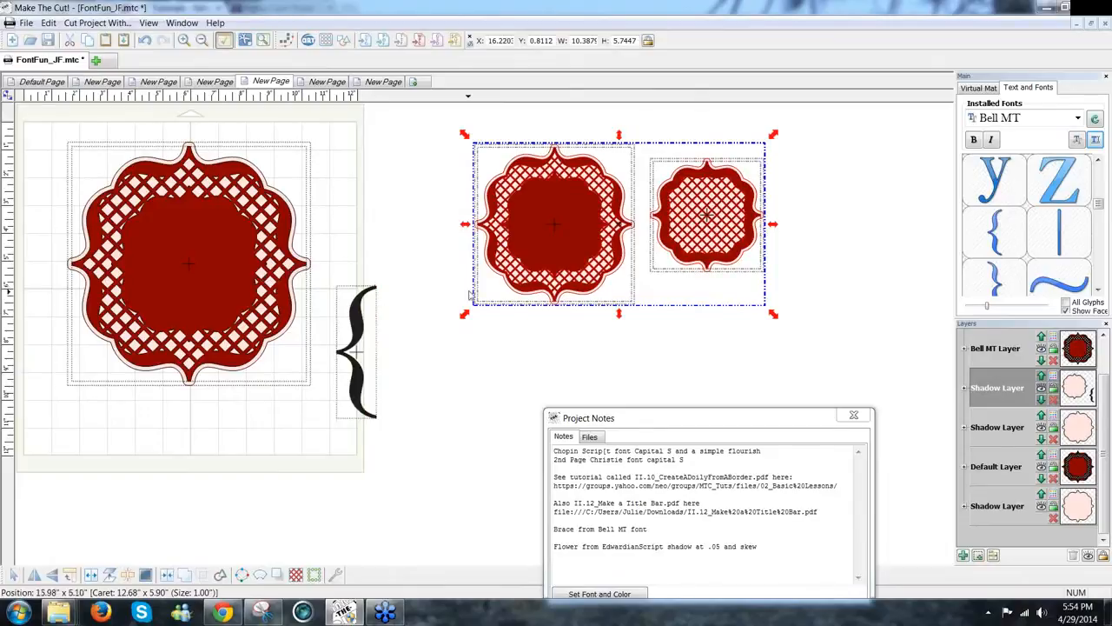
{"action": "left_click", "coordinate": [364, 334]}
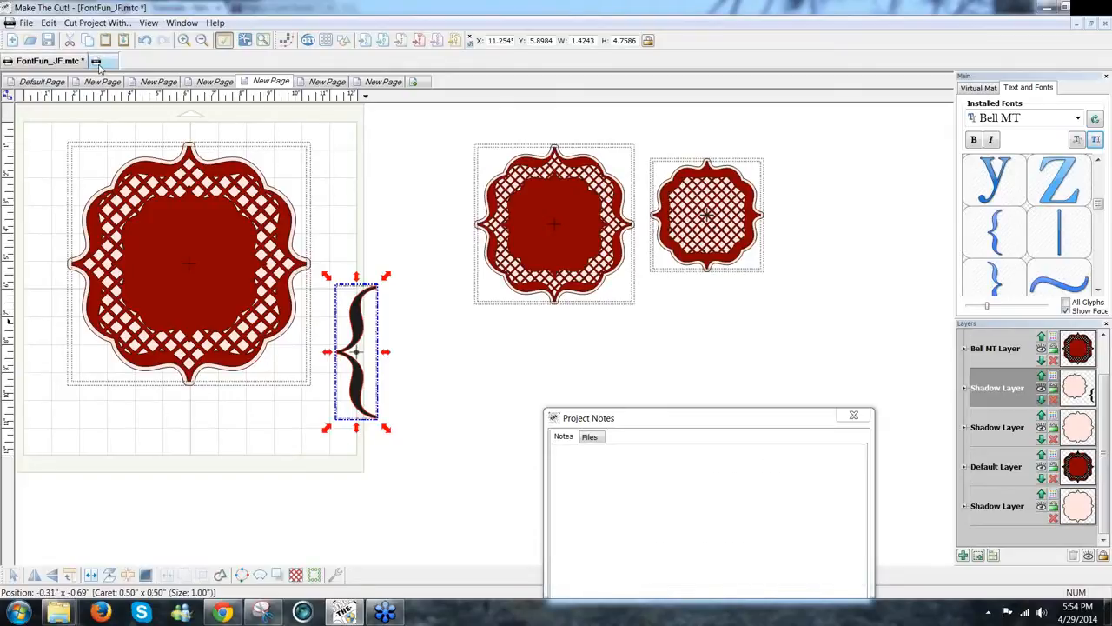
Step: Paste the brace into a new blank project and position it on the mat
{"action": "left_click", "coordinate": [96, 62]}
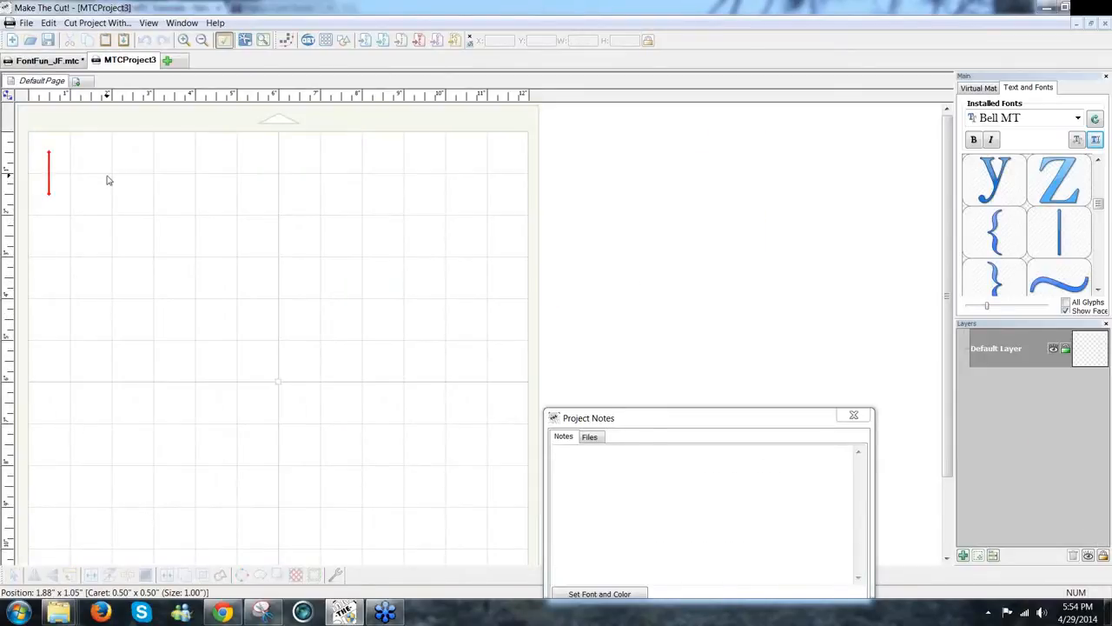
{"action": "key", "text": "ctrl+v"}
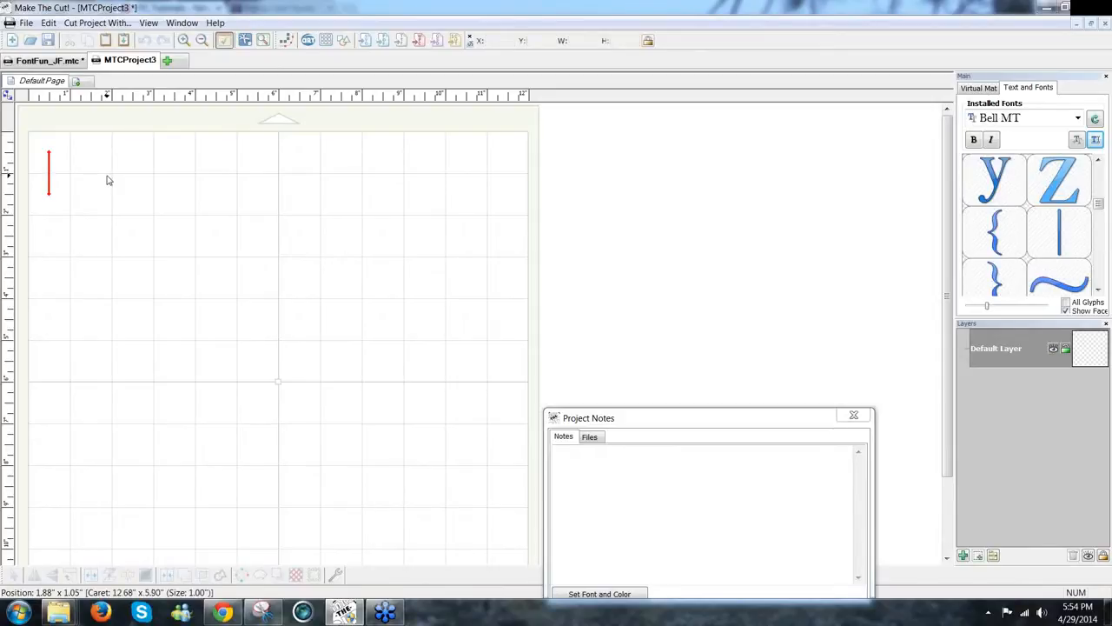
{"action": "left_click_drag", "start_coordinate": [536, 465], "coordinate": [104, 278]}
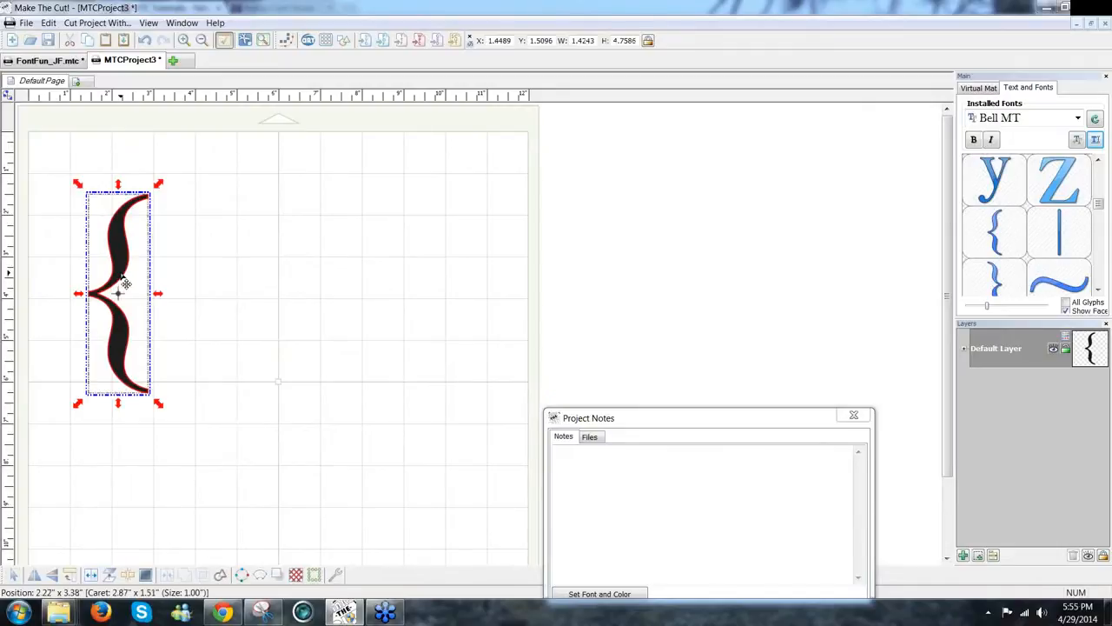
Step: Duplicate the brace, rotate the copy 90°, and lay it across the top of the upright one
{"action": "left_click_drag", "start_coordinate": [126, 283], "coordinate": [158, 285]}
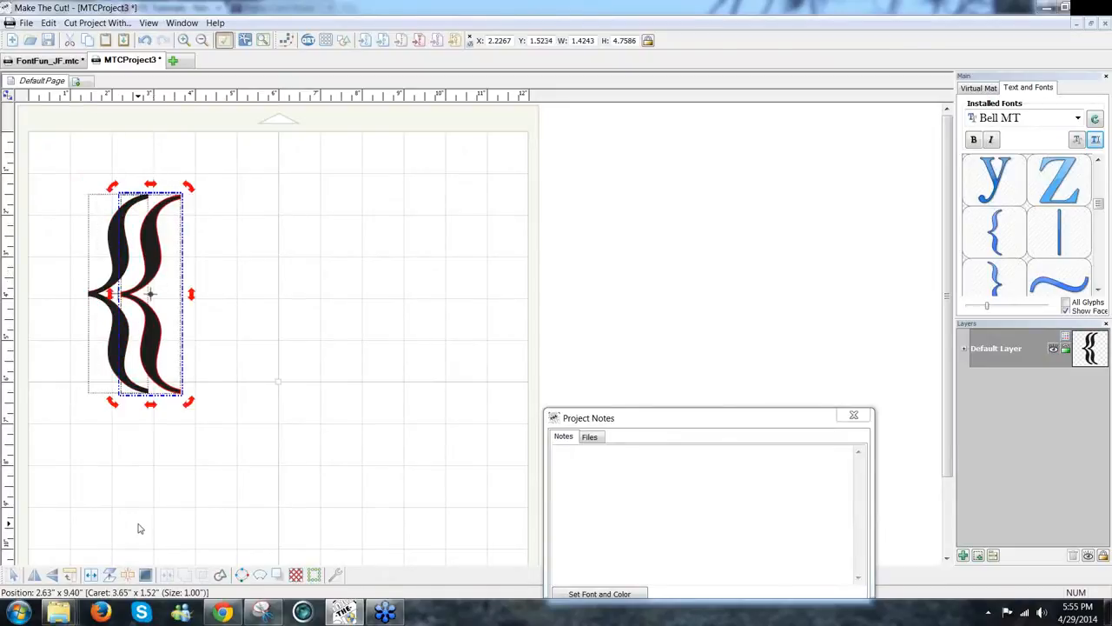
{"action": "left_click", "coordinate": [73, 577]}
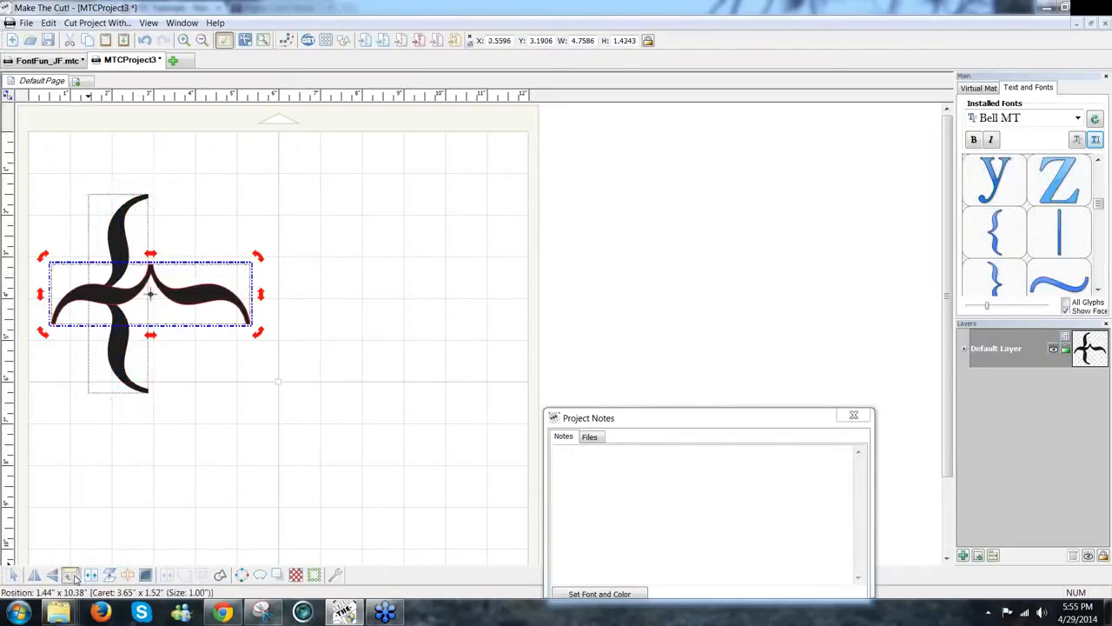
{"action": "left_click_drag", "start_coordinate": [199, 304], "coordinate": [292, 191]}
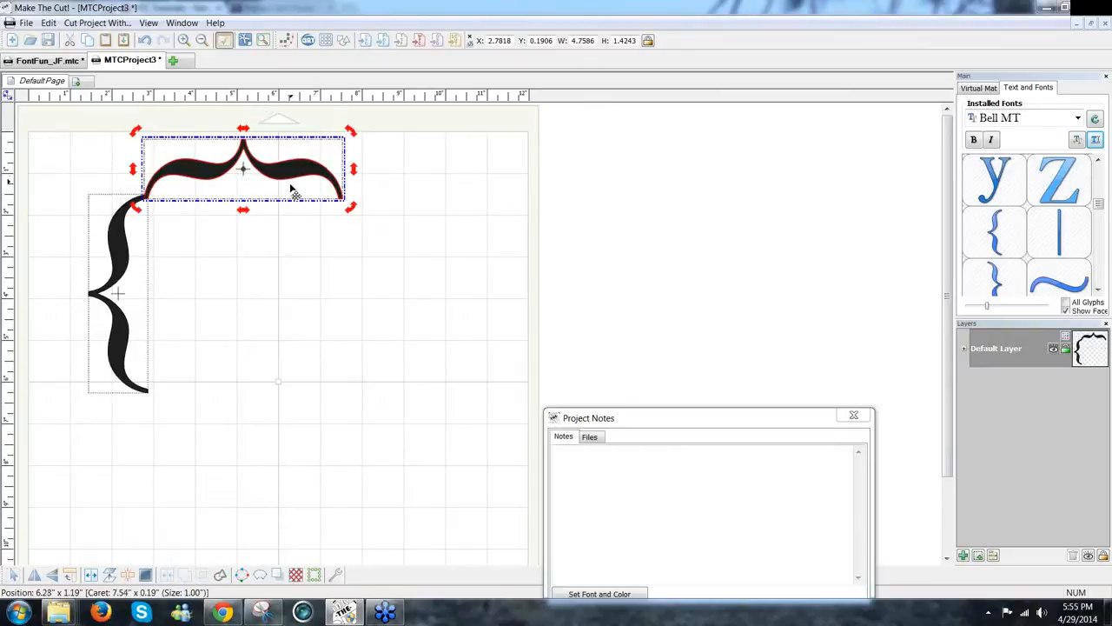
Step: Align the horizontal brace with the upright one so they form a 6.09 by 6.10 corner
{"action": "scroll", "coordinate": [293, 190], "scroll_direction": "up", "scroll_amount": 4}
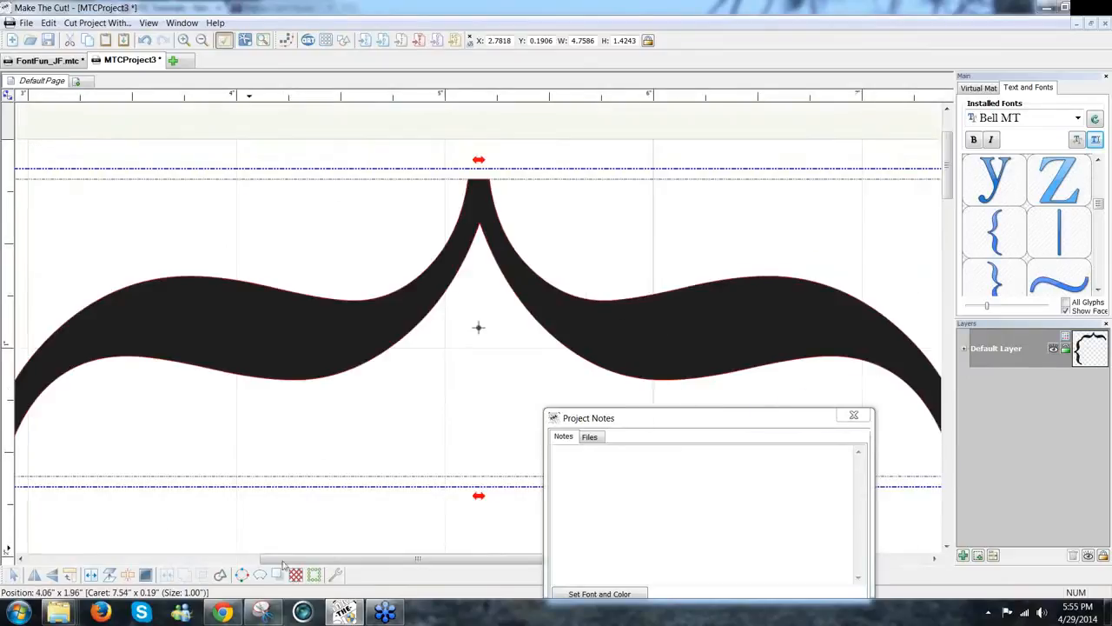
{"action": "left_click_drag", "start_coordinate": [319, 563], "coordinate": [276, 561]}
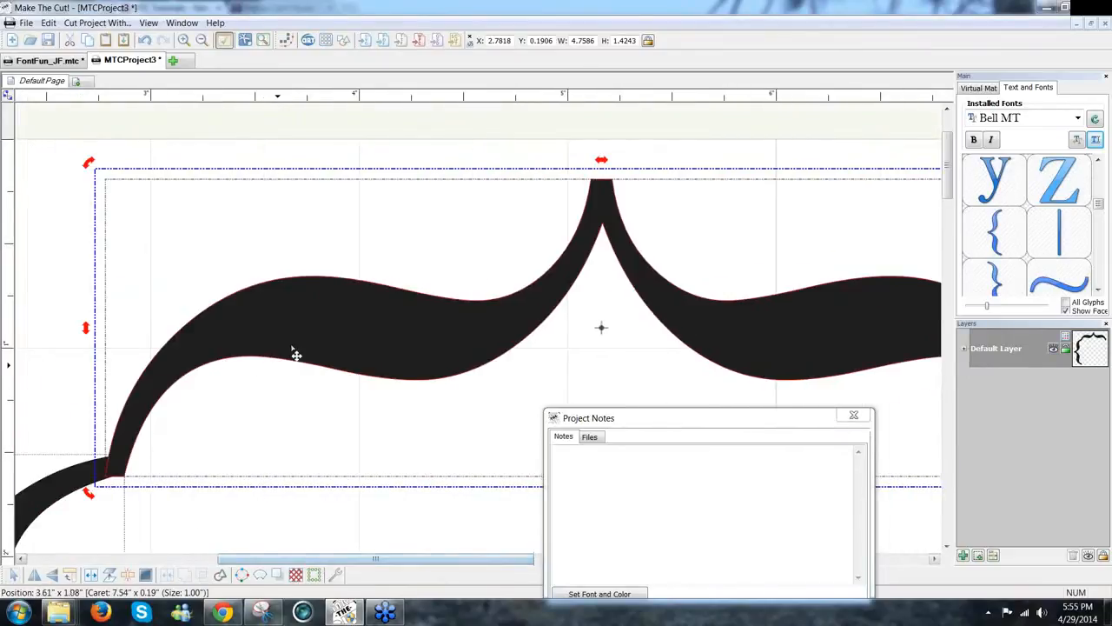
{"action": "mouse_move", "coordinate": [292, 344]}
{"action": "left_mouse_down"}
{"action": "mouse_move", "coordinate": [275, 347]}
{"action": "mouse_move", "coordinate": [294, 348]}
{"action": "left_mouse_up"}
{"action": "key", "text": "Right"}
{"action": "key", "text": "Right"}
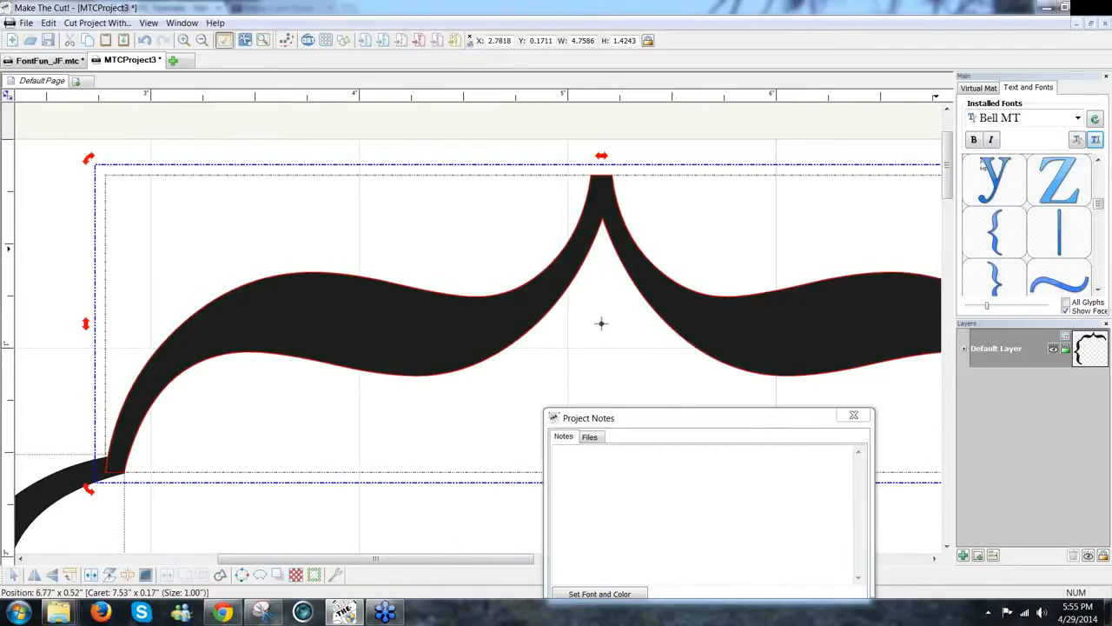
Step: Zoom the Virtual Mat out to 100% and marquee-select both braces
{"action": "left_click", "coordinate": [979, 87]}
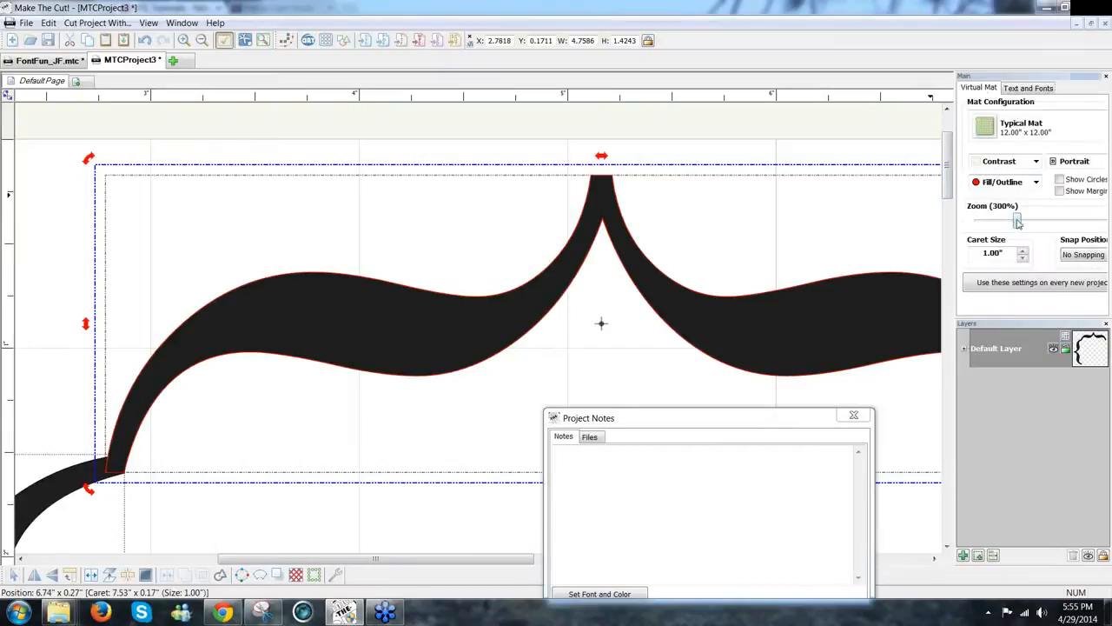
{"action": "left_click_drag", "start_coordinate": [1019, 223], "coordinate": [990, 229]}
{"action": "left_click_drag", "start_coordinate": [70, 121], "coordinate": [632, 563]}
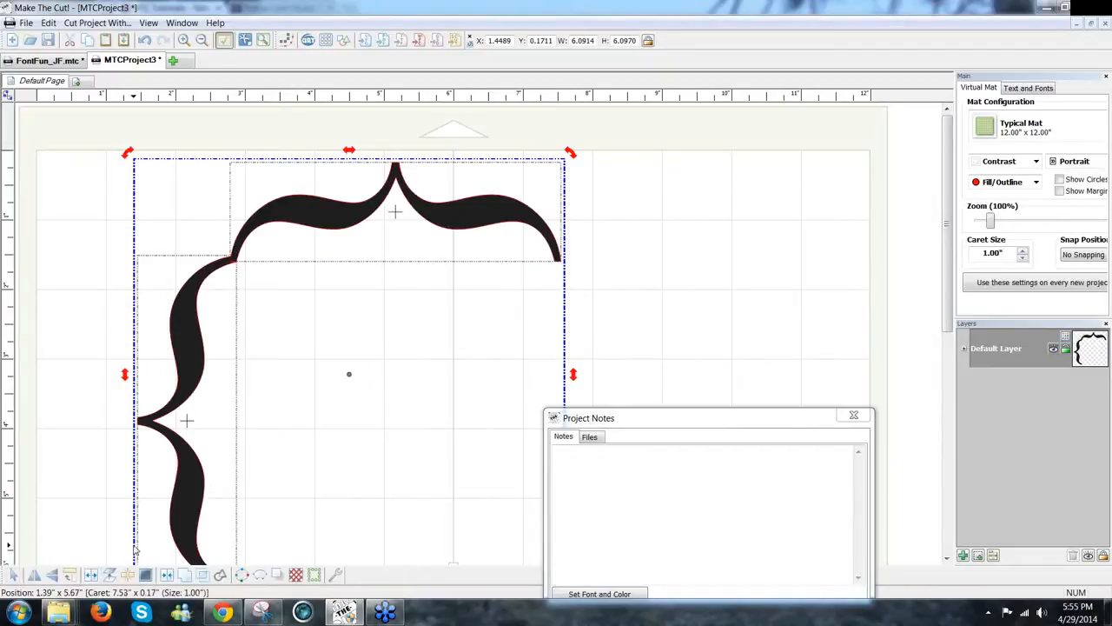
Step: Rotate the brace corner 180°, move it down-right, and paste an unrotated copy to pair with it
{"action": "left_click", "coordinate": [69, 575]}
{"action": "left_click", "coordinate": [71, 577]}
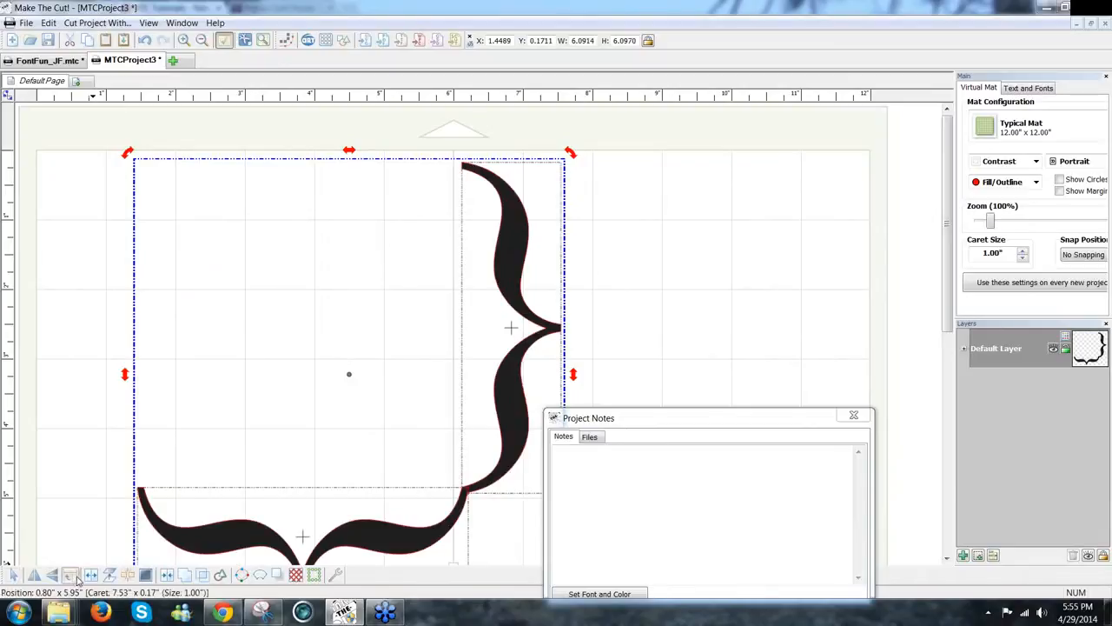
{"action": "left_click_drag", "start_coordinate": [418, 553], "coordinate": [536, 592]}
{"action": "key", "text": "ctrl+v"}
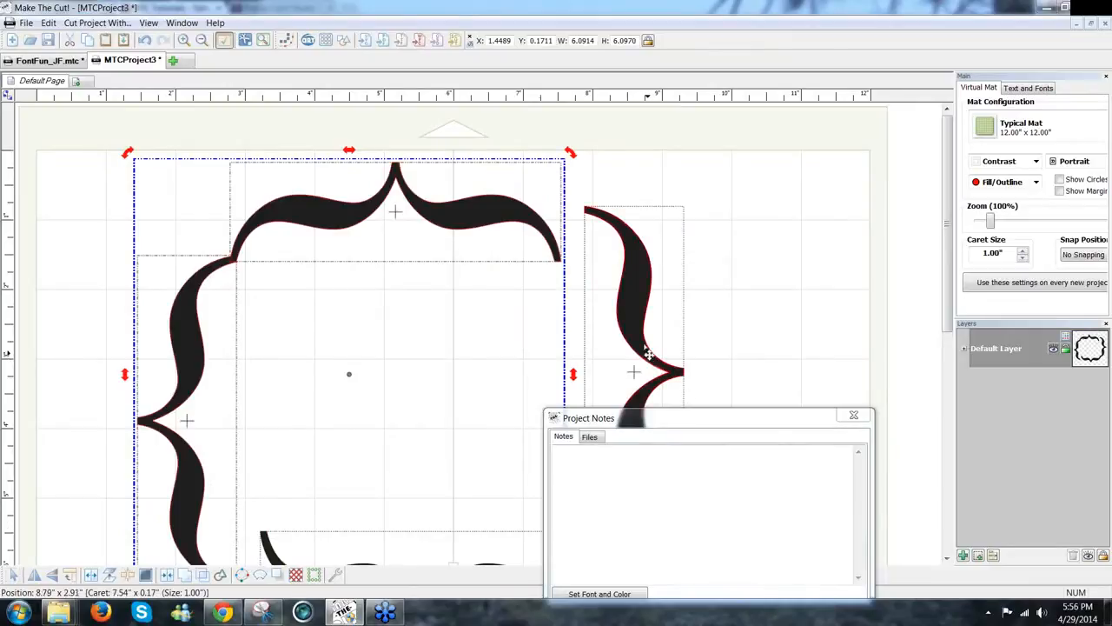
{"action": "left_click_drag", "start_coordinate": [485, 222], "coordinate": [489, 176]}
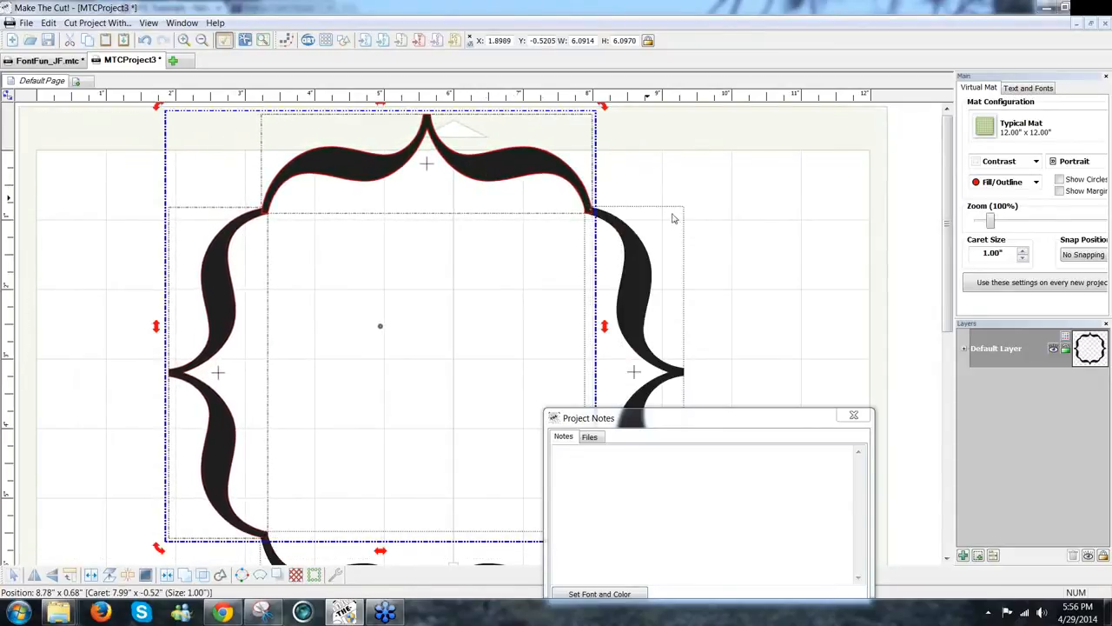
Step: Fit the four braces into a closed square frame, fine-tuning with the arrow keys
{"action": "left_click_drag", "start_coordinate": [950, 282], "coordinate": [947, 369]}
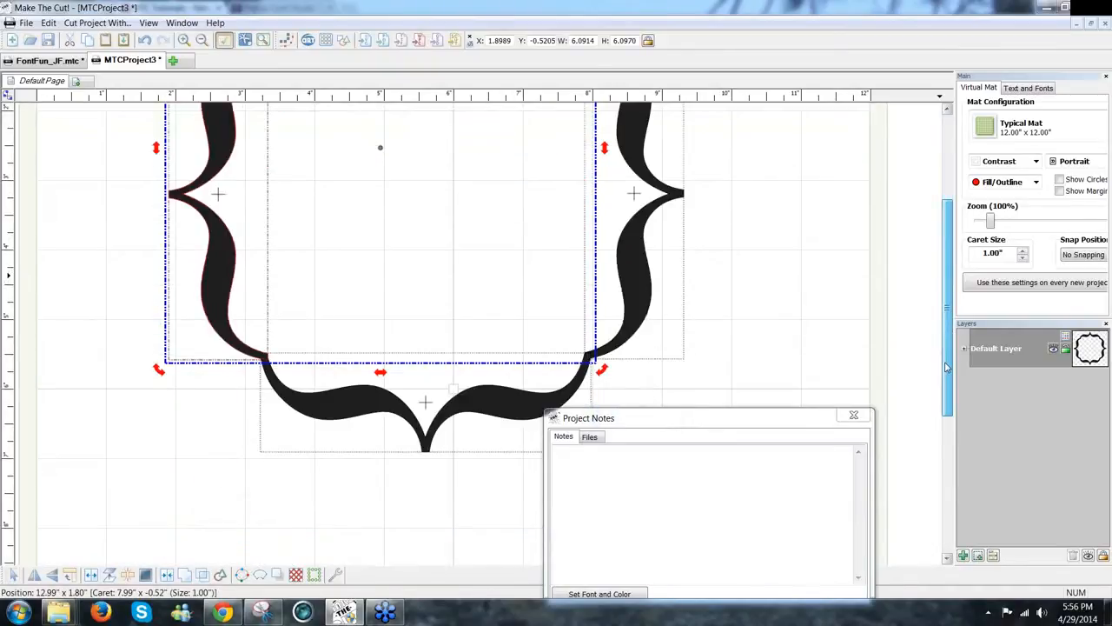
{"action": "scroll", "coordinate": [947, 368], "scroll_direction": "up", "scroll_amount": 2}
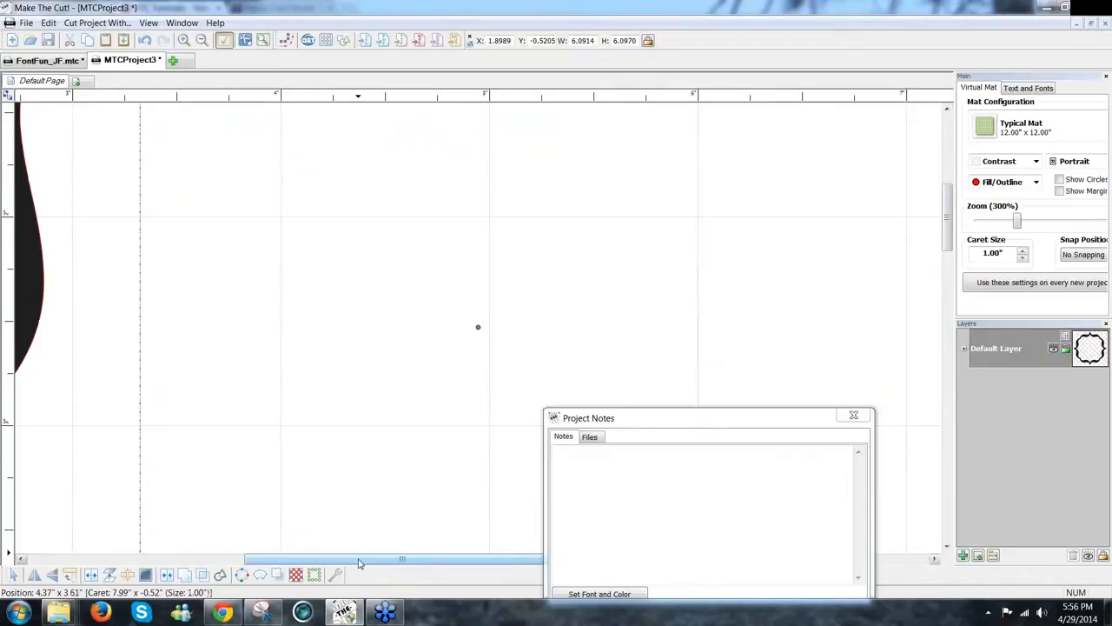
{"action": "left_click_drag", "start_coordinate": [358, 560], "coordinate": [191, 540]}
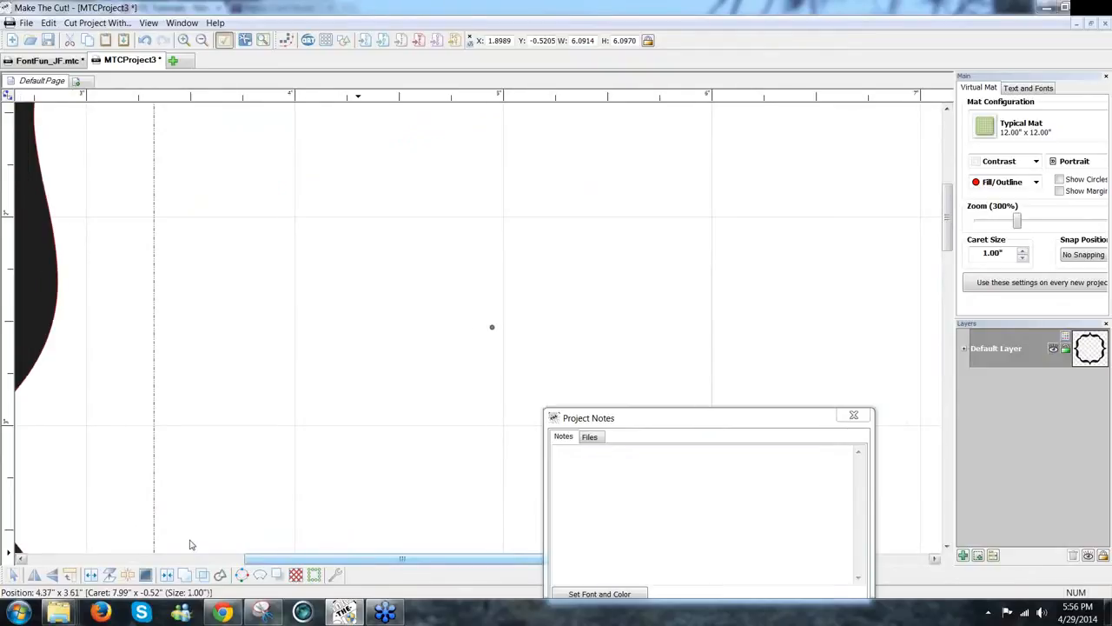
{"action": "left_click_drag", "start_coordinate": [954, 235], "coordinate": [938, 333]}
{"action": "key", "text": "Left"}
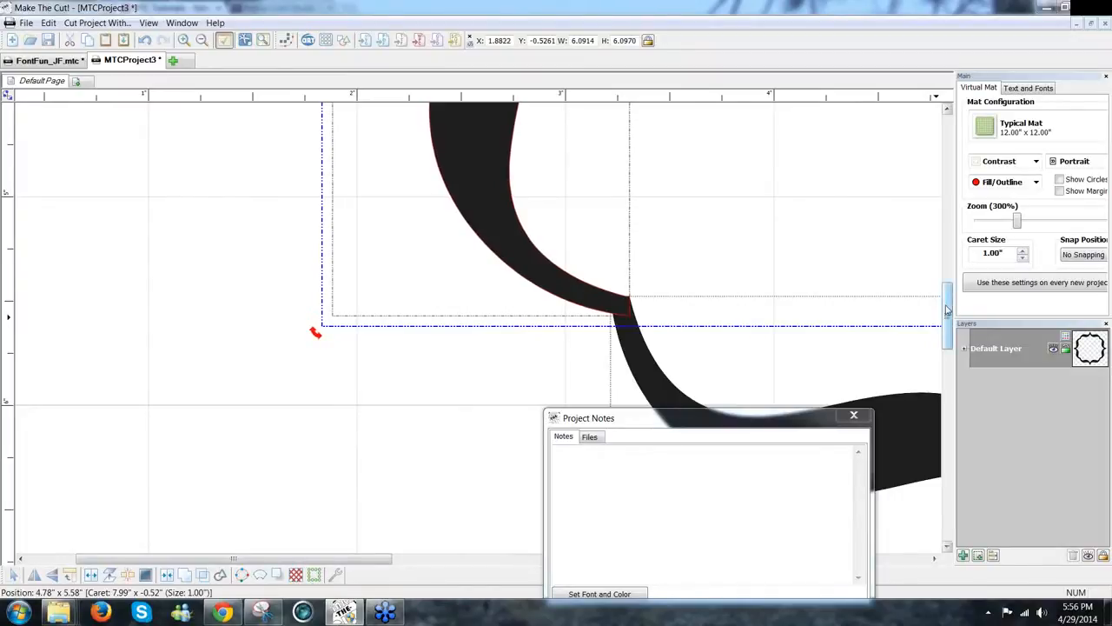
{"action": "key", "text": "Down"}
{"action": "key", "text": "Up"}
{"action": "key", "text": "Right"}
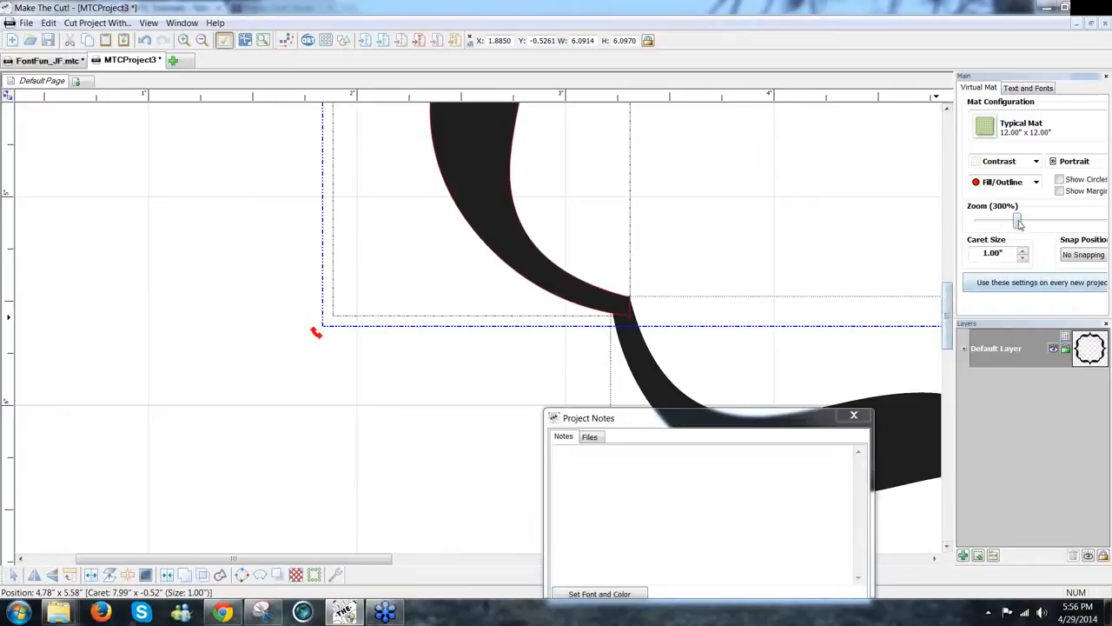
Step: Zoom out to 70%, move all four braces onto the mat, and weld them into one 7.42 by 7.43 frame
{"action": "left_click_drag", "start_coordinate": [1016, 222], "coordinate": [985, 222]}
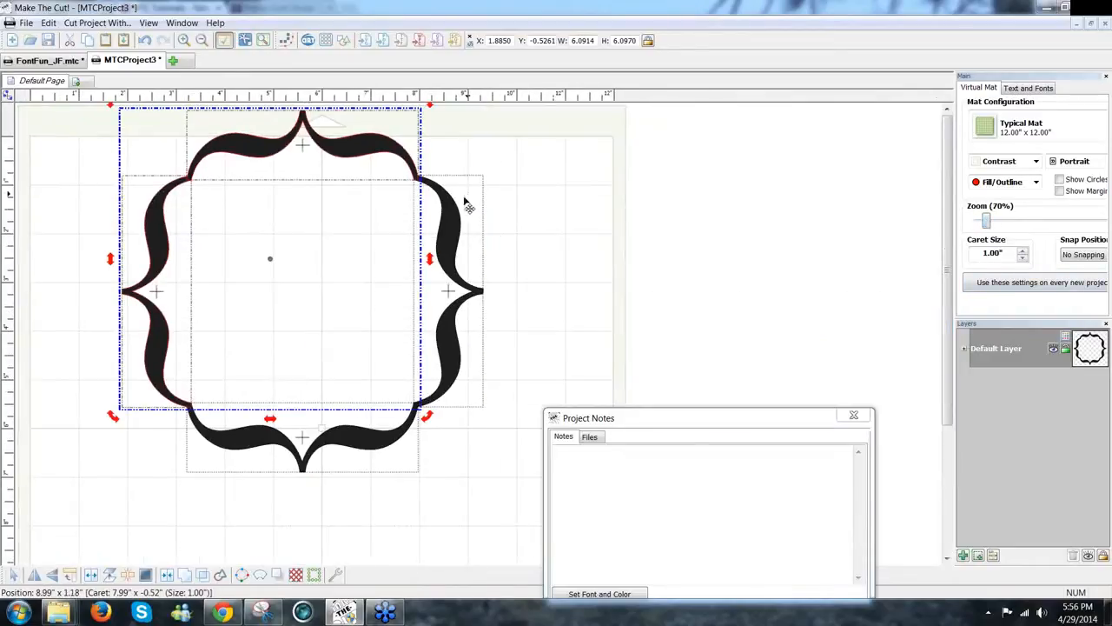
{"action": "left_click", "coordinate": [576, 331]}
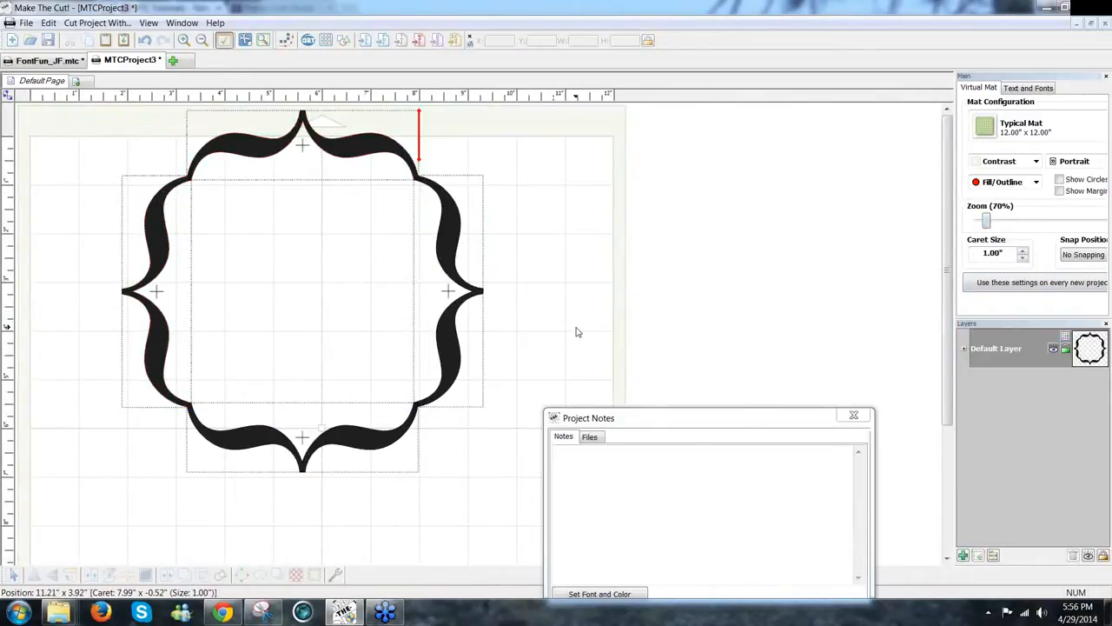
{"action": "key", "text": "ctrl+a"}
{"action": "left_click_drag", "start_coordinate": [444, 375], "coordinate": [445, 400]}
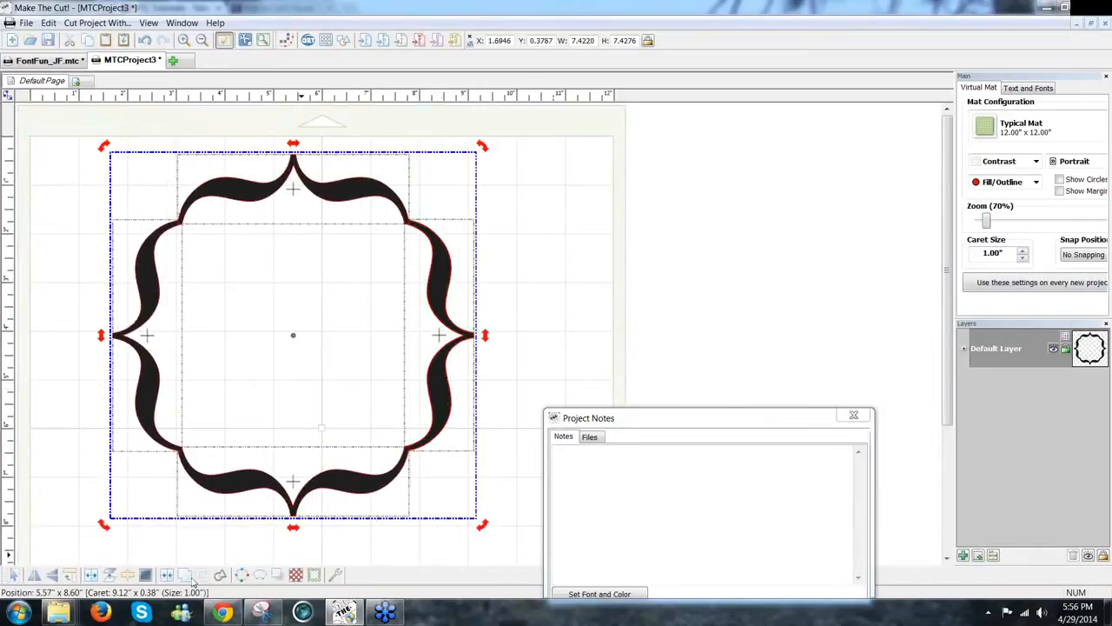
{"action": "left_click", "coordinate": [193, 580]}
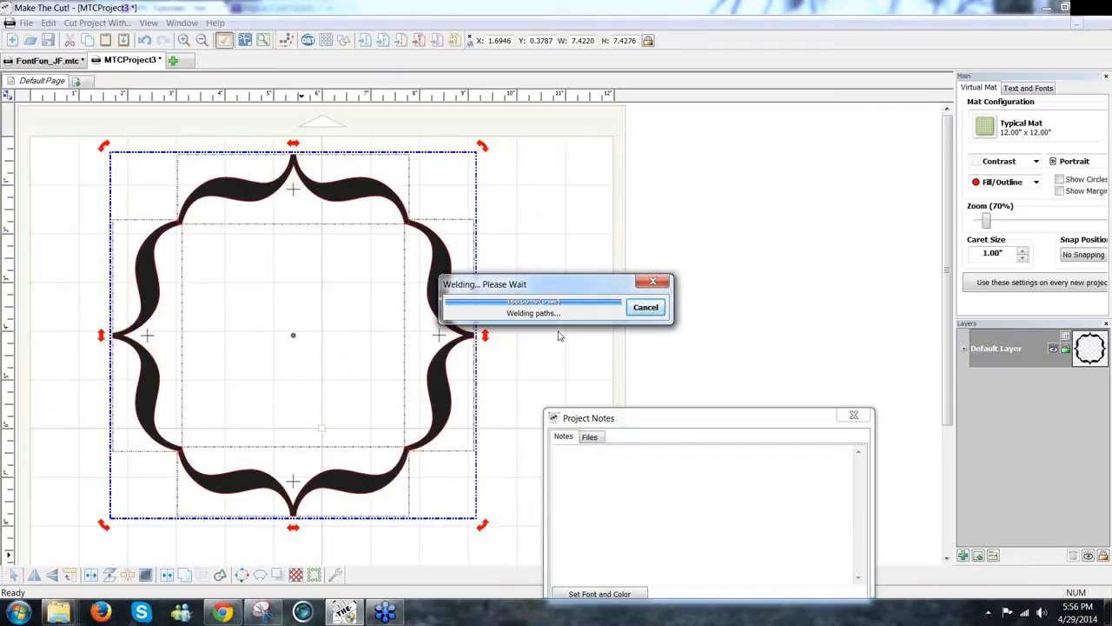
Step: Export the frame project to the MTC Gallery, saving it to the Desktop as TopNote_JF.mtc
{"action": "left_click", "coordinate": [26, 23]}
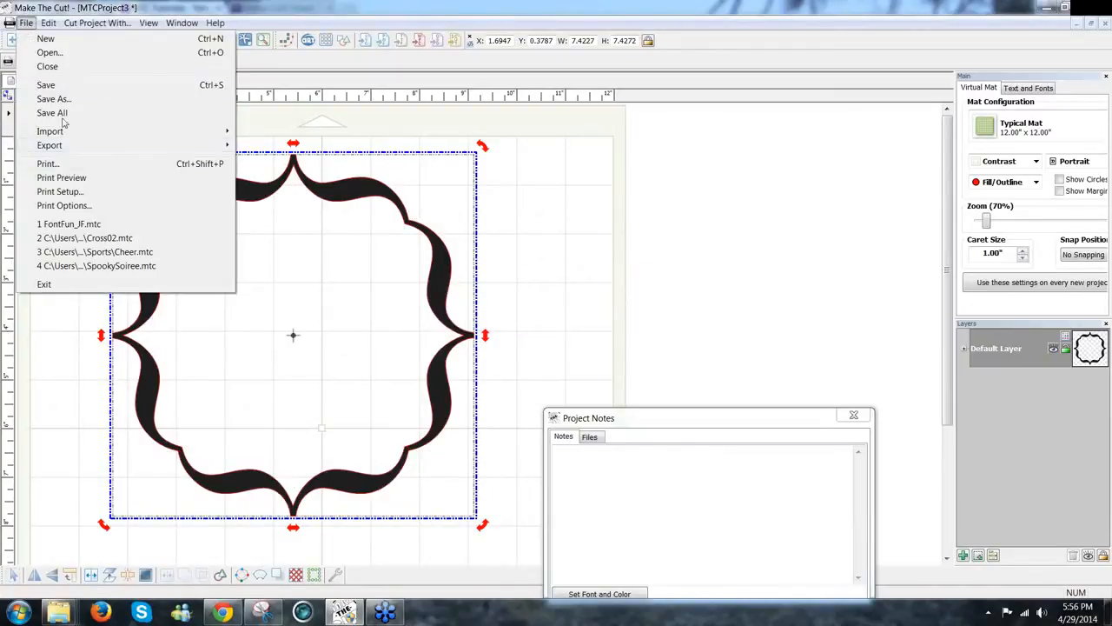
{"action": "mouse_move", "coordinate": [61, 147]}
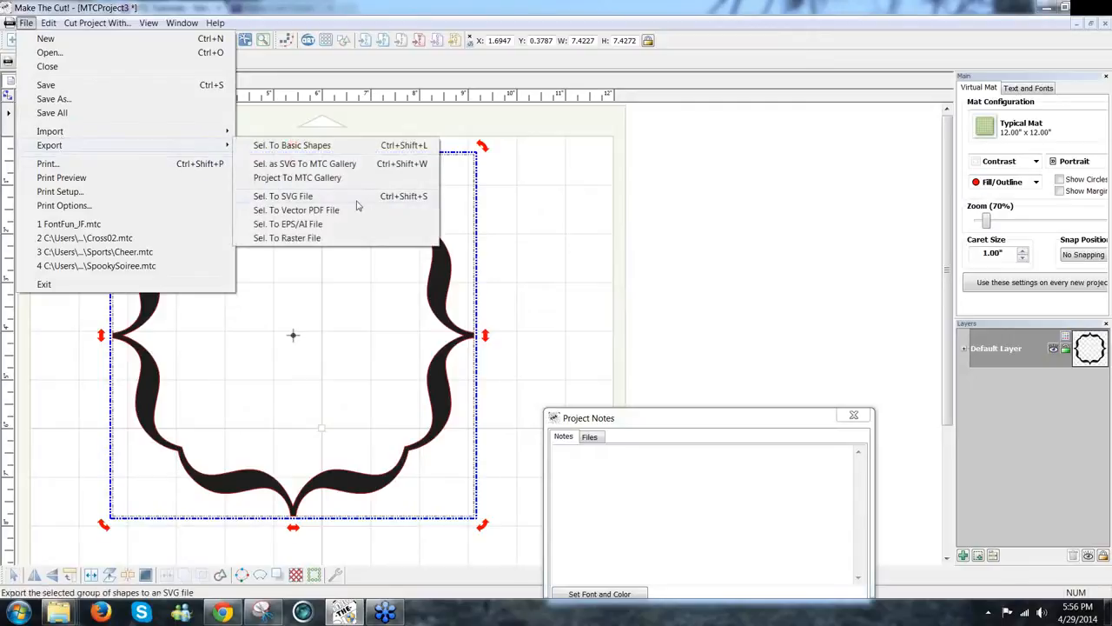
{"action": "left_click", "coordinate": [303, 177]}
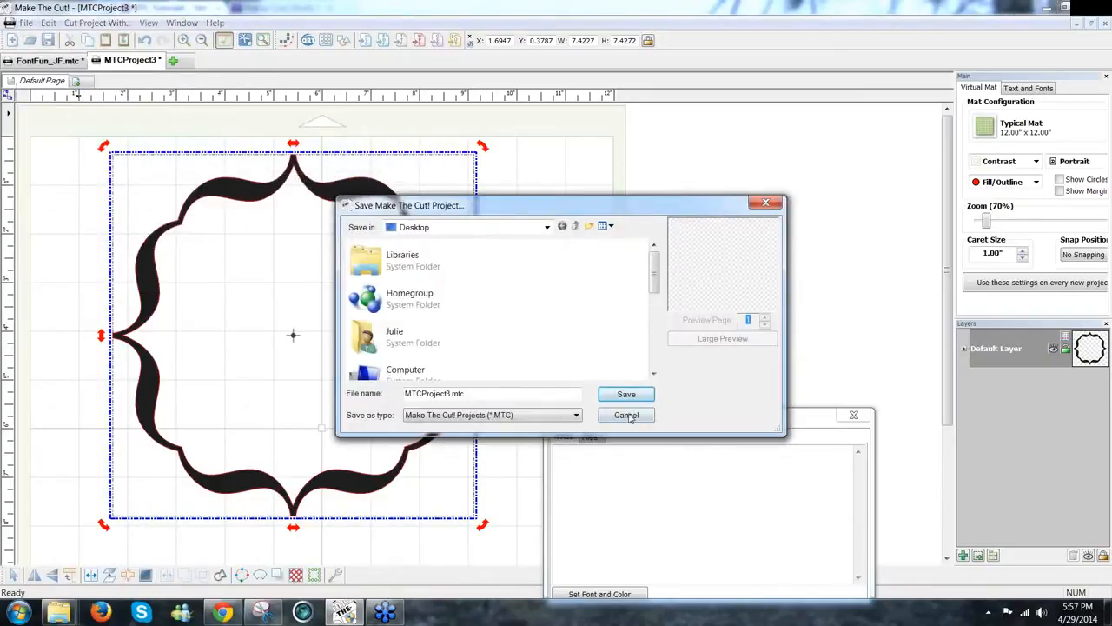
{"action": "left_click", "coordinate": [628, 415]}
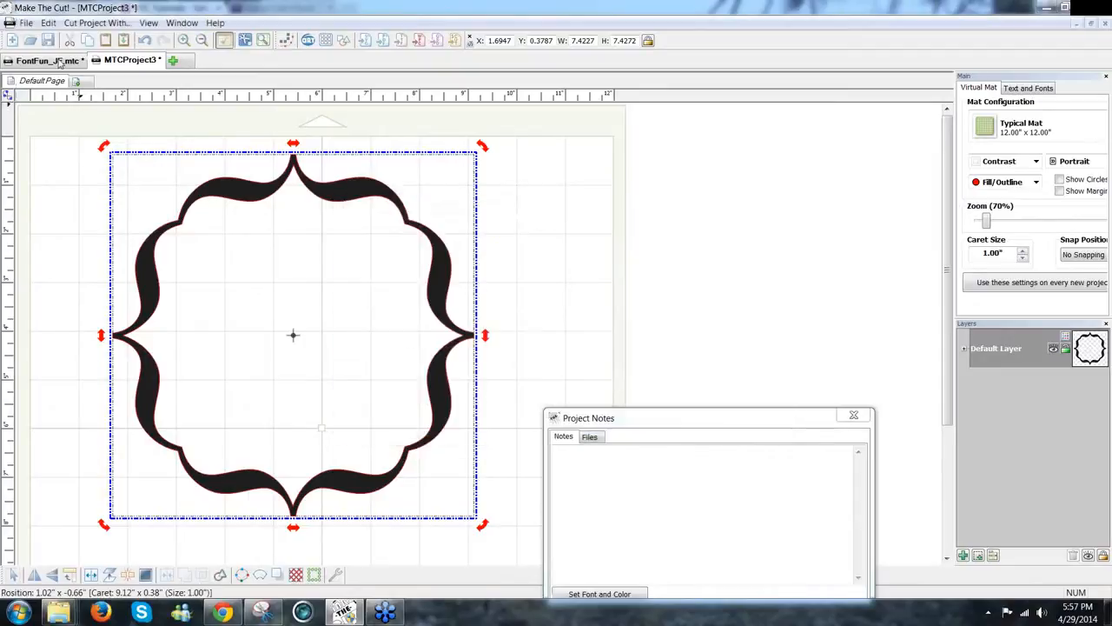
{"action": "mouse_move", "coordinate": [71, 146]}
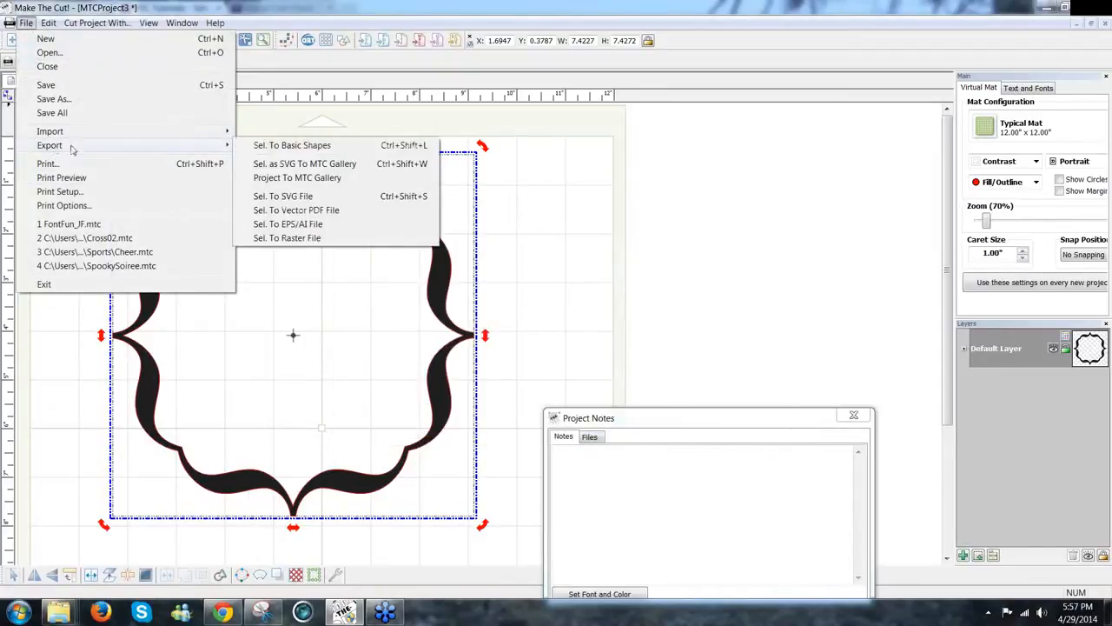
{"action": "left_click", "coordinate": [319, 178]}
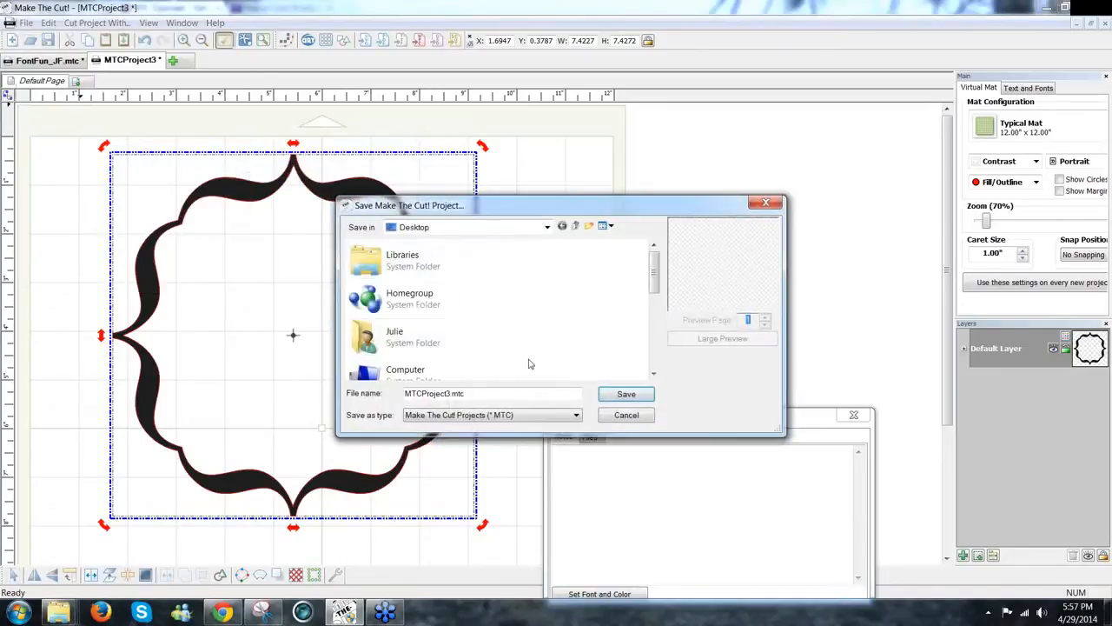
{"action": "double_click", "coordinate": [472, 393]}
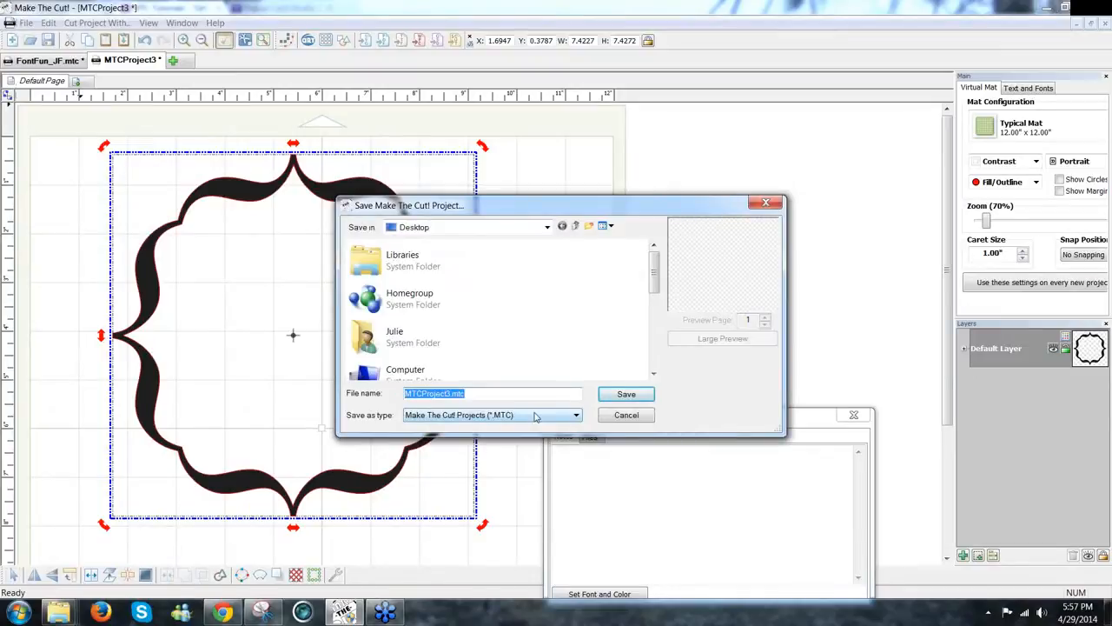
{"action": "type", "text": "T"}
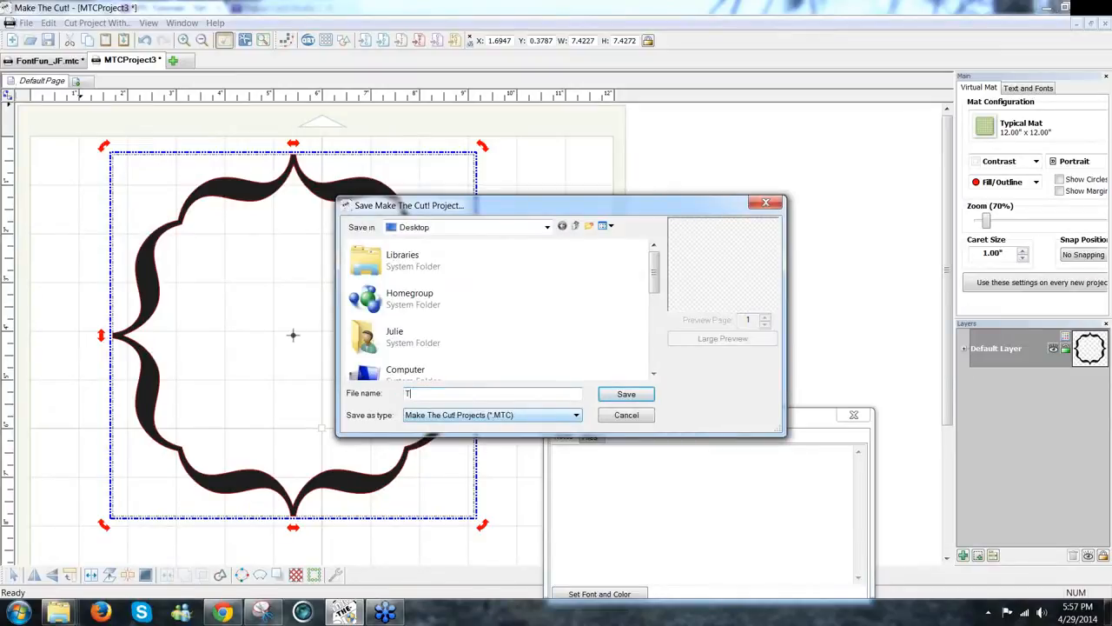
{"action": "type", "text": "opNote_JF"}
{"action": "left_click", "coordinate": [626, 393]}
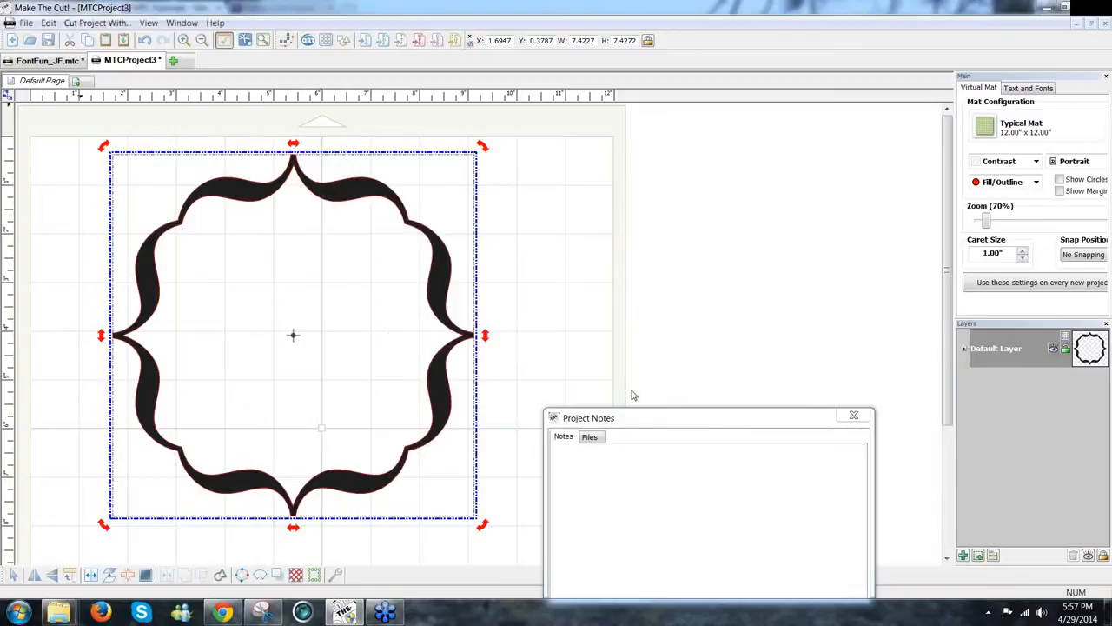
Step: Enter title 'Topnote_JF' and description 'Frame from Bell MT font Brace for April 29, 2014 / MTC Webinar'
{"action": "left_click", "coordinate": [582, 232]}
{"action": "type", "text": "T"}
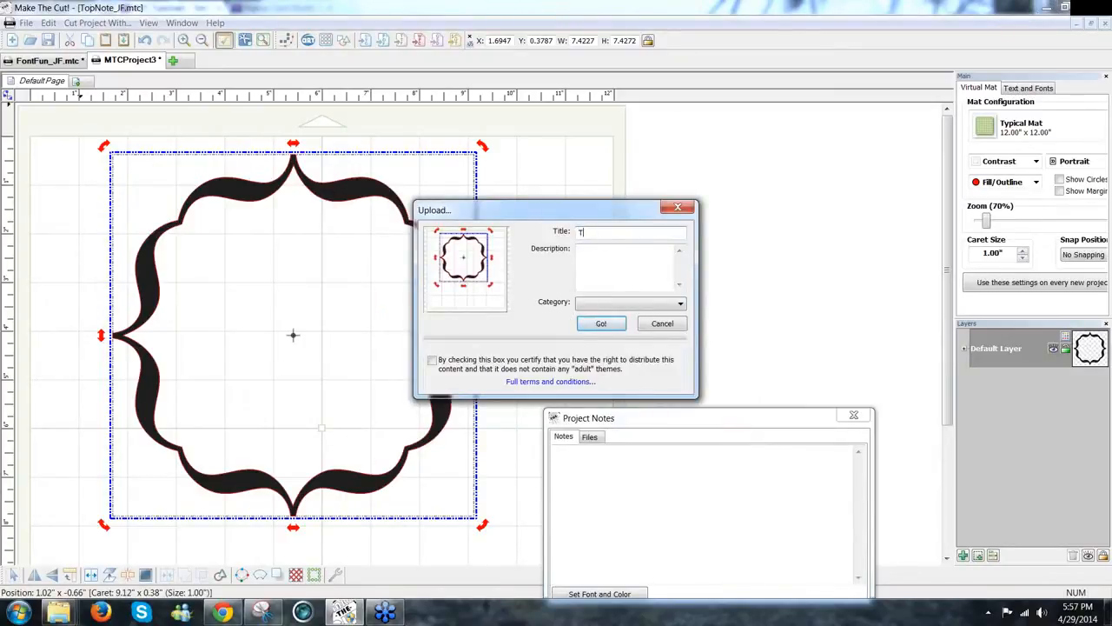
{"action": "type", "text": "opnote_JF"}
{"action": "left_click", "coordinate": [583, 251]}
{"action": "type", "text": "Frame"}
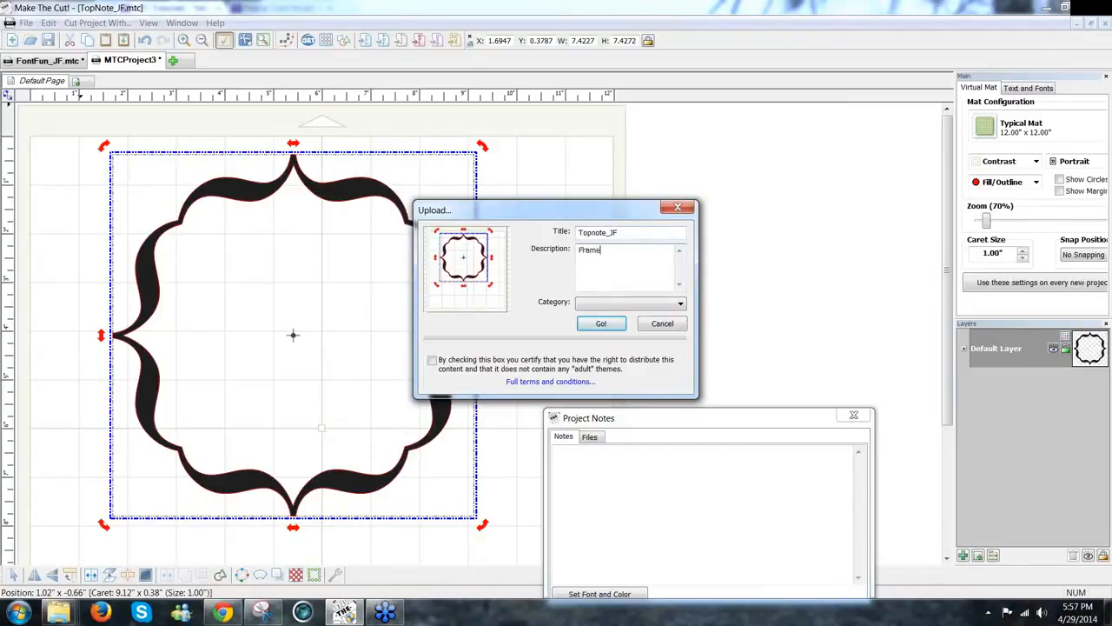
{"action": "type", "text": " from BellMT"}
{"action": "key", "text": "BackSpace"}
{"action": "key", "text": "BackSpace"}
{"action": "key", "text": "BackSpace"}
{"action": "type", "text": "l MT "}
{"action": "type", "text": "font"}
{"action": "type", "text": " Brace fo"}
{"action": "type", "text": "r Ap"}
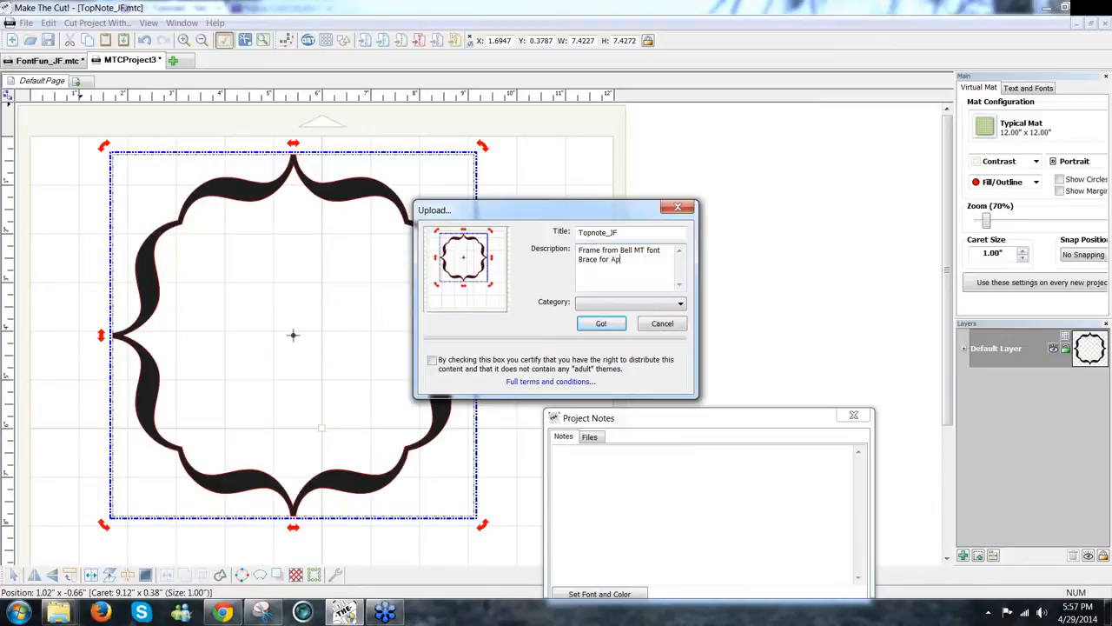
{"action": "type", "text": "ril 29, 2014"}
{"action": "key", "text": "Return"}
{"action": "type", "text": "MTC Webinar"}
Step: Set the category to Things, certify sharing rights, upload the project, and dismiss the confirmation
{"action": "left_click", "coordinate": [680, 303]}
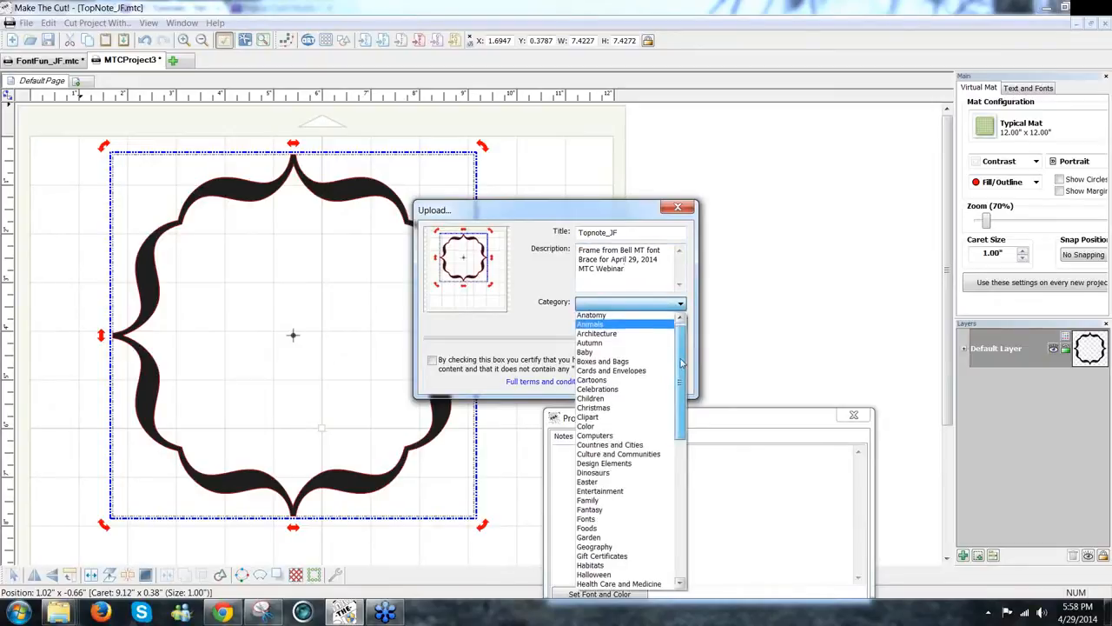
{"action": "scroll", "coordinate": [641, 452], "scroll_direction": "down", "scroll_amount": 1}
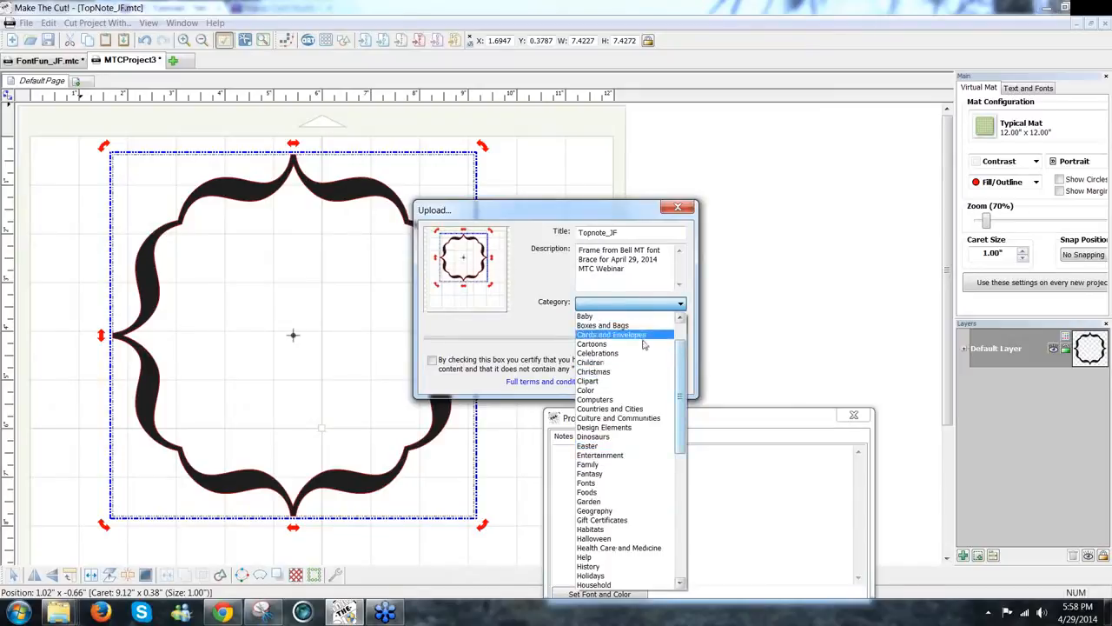
{"action": "left_click", "coordinate": [734, 353]}
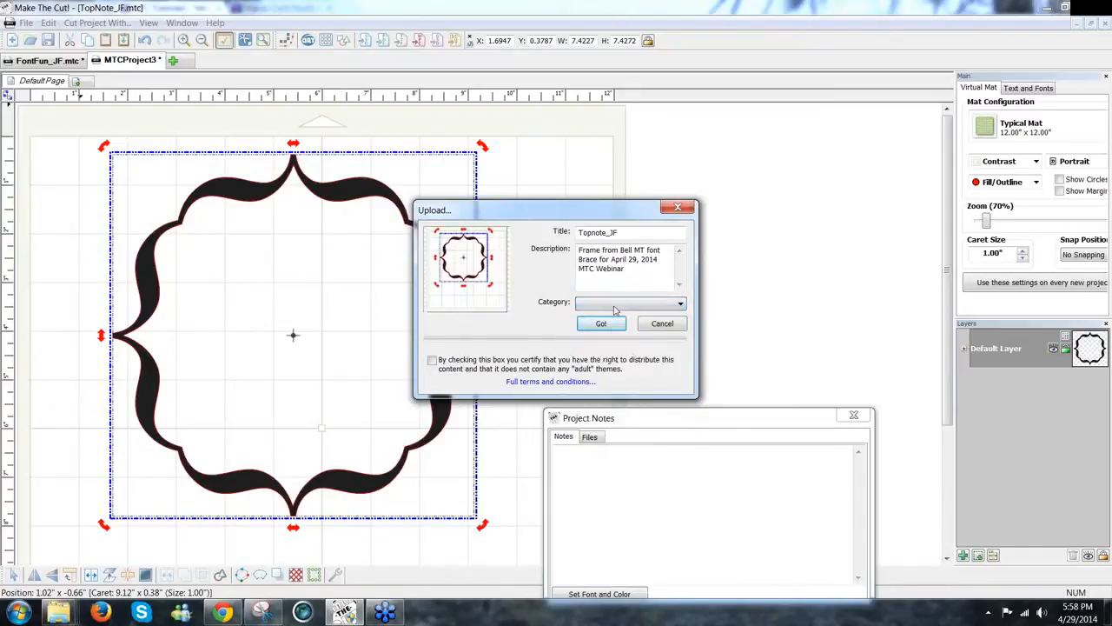
{"action": "left_click", "coordinate": [679, 312]}
{"action": "left_click_drag", "start_coordinate": [679, 351], "coordinate": [676, 413]}
{"action": "scroll", "coordinate": [673, 432], "scroll_direction": "down", "scroll_amount": 5}
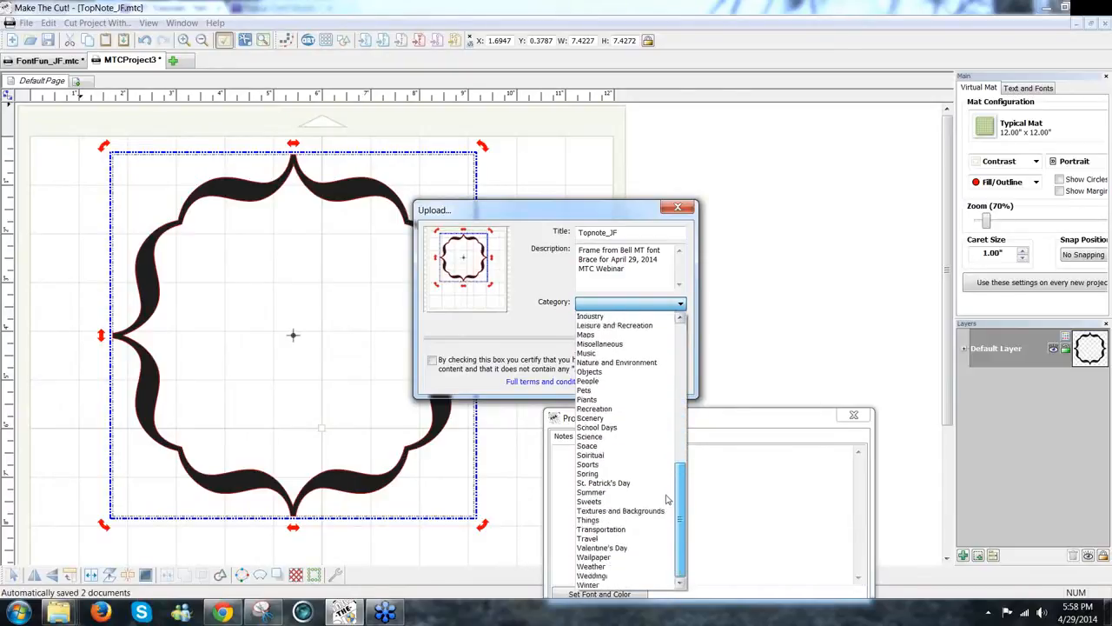
{"action": "left_click", "coordinate": [604, 521]}
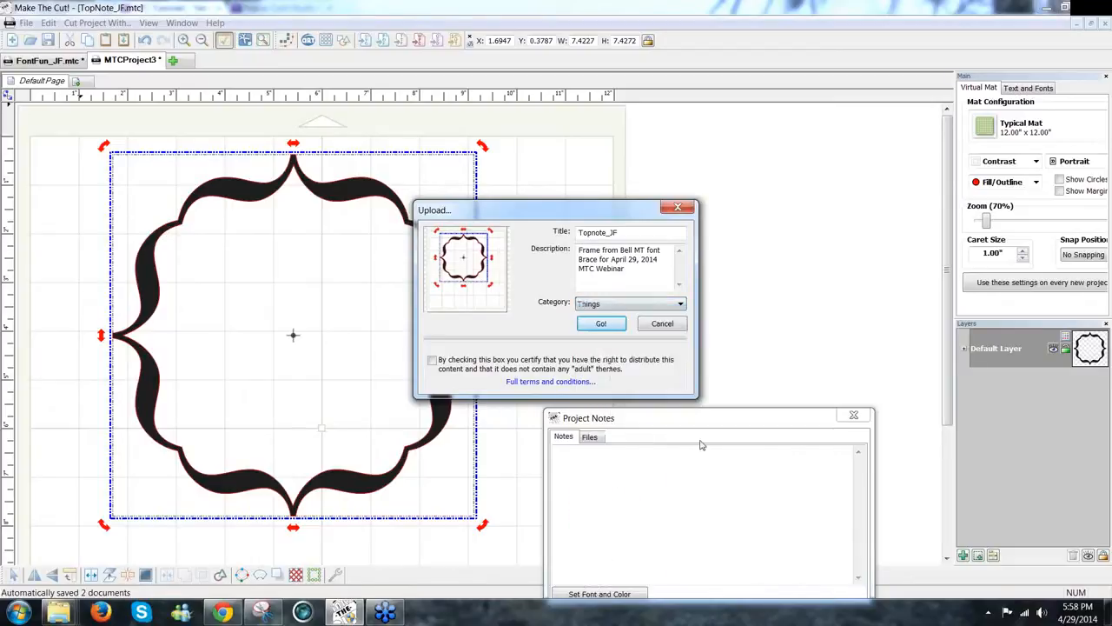
{"action": "left_click", "coordinate": [432, 361]}
{"action": "left_click", "coordinate": [619, 325]}
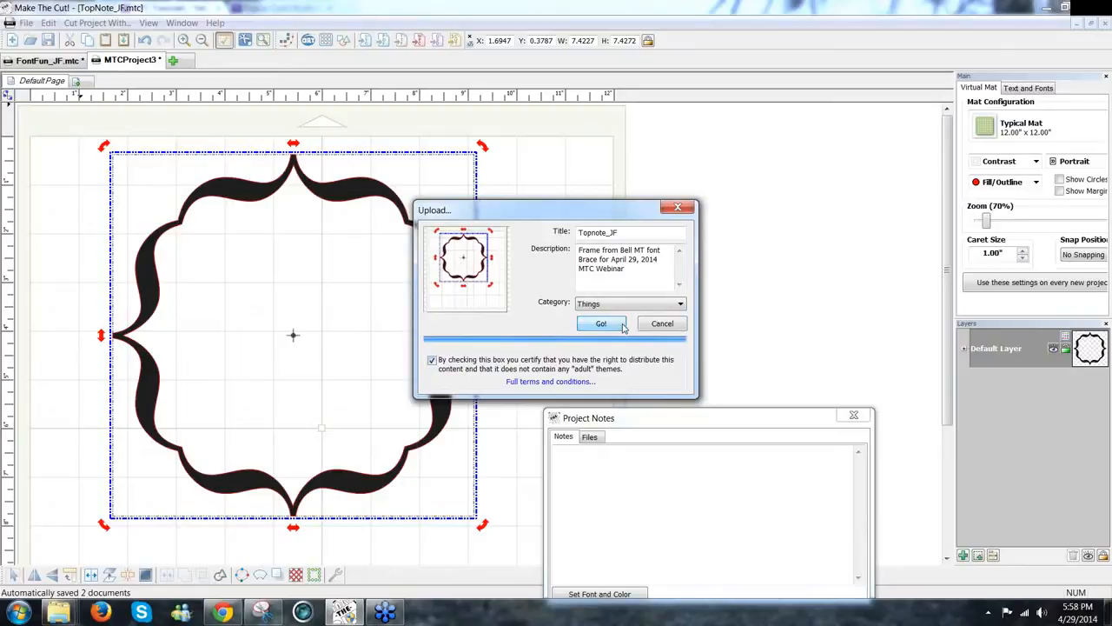
{"action": "left_click", "coordinate": [674, 349]}
Step: Switch to FontFun_JF, tuck the brace beside the lattice frame, and display the yellow doily page
{"action": "left_click", "coordinate": [561, 344]}
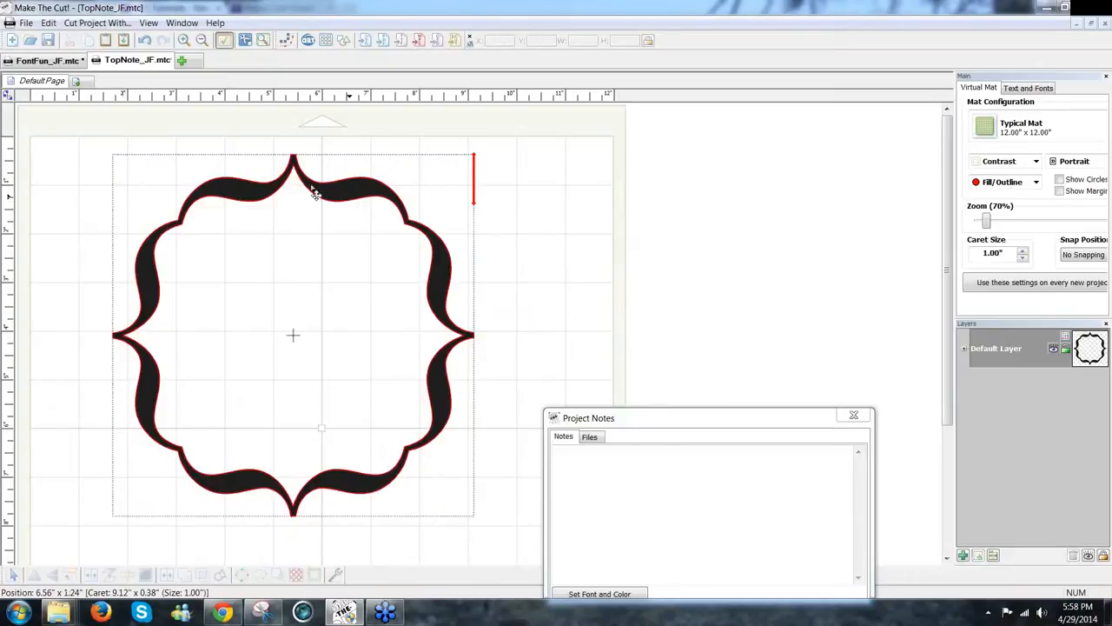
{"action": "left_click", "coordinate": [61, 63]}
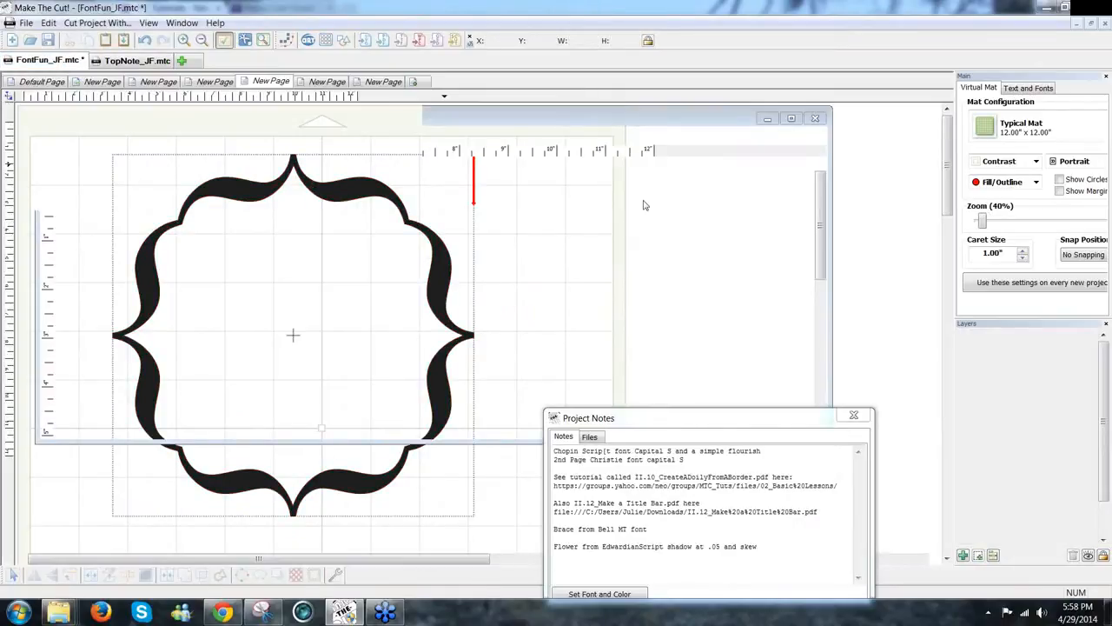
{"action": "left_click_drag", "start_coordinate": [367, 387], "coordinate": [340, 418]}
{"action": "left_click", "coordinate": [324, 179]}
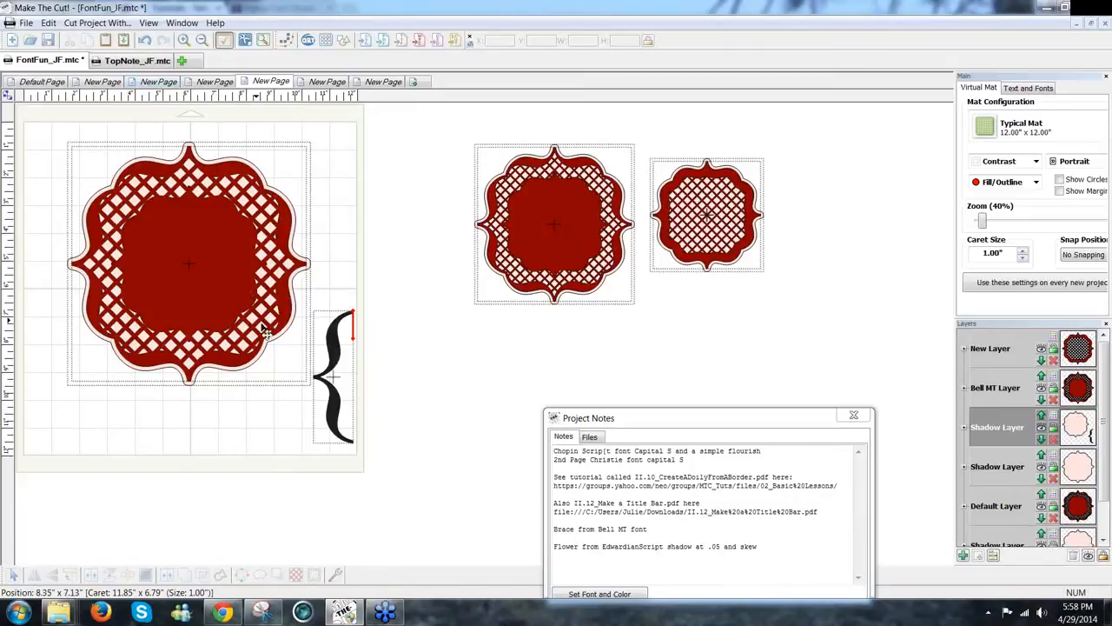
{"action": "left_click_drag", "start_coordinate": [341, 368], "coordinate": [341, 352]}
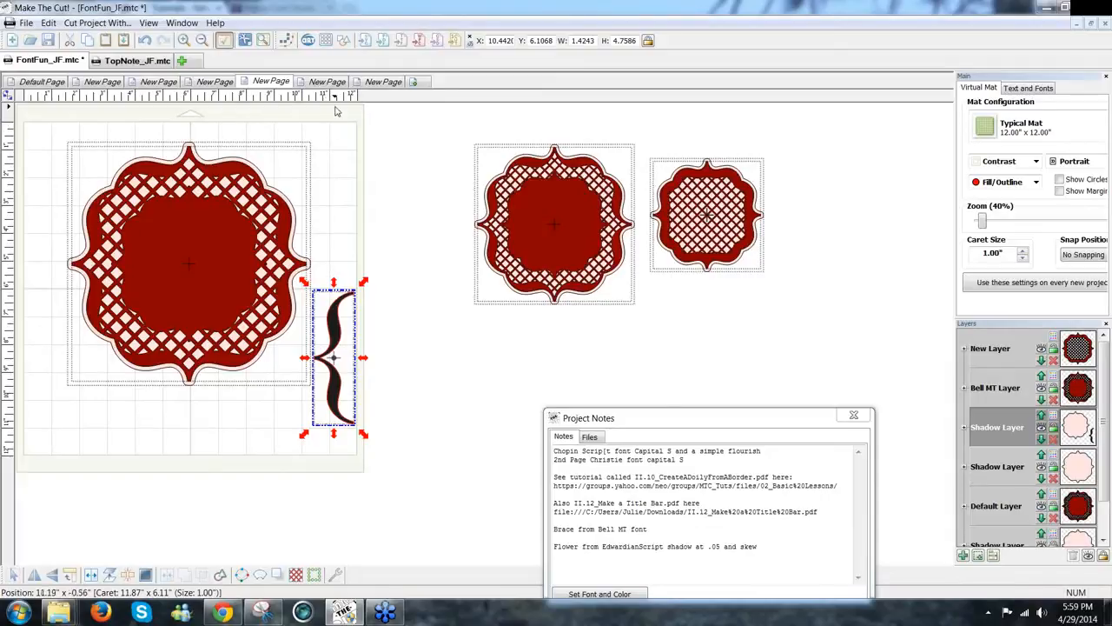
{"action": "left_click", "coordinate": [52, 91]}
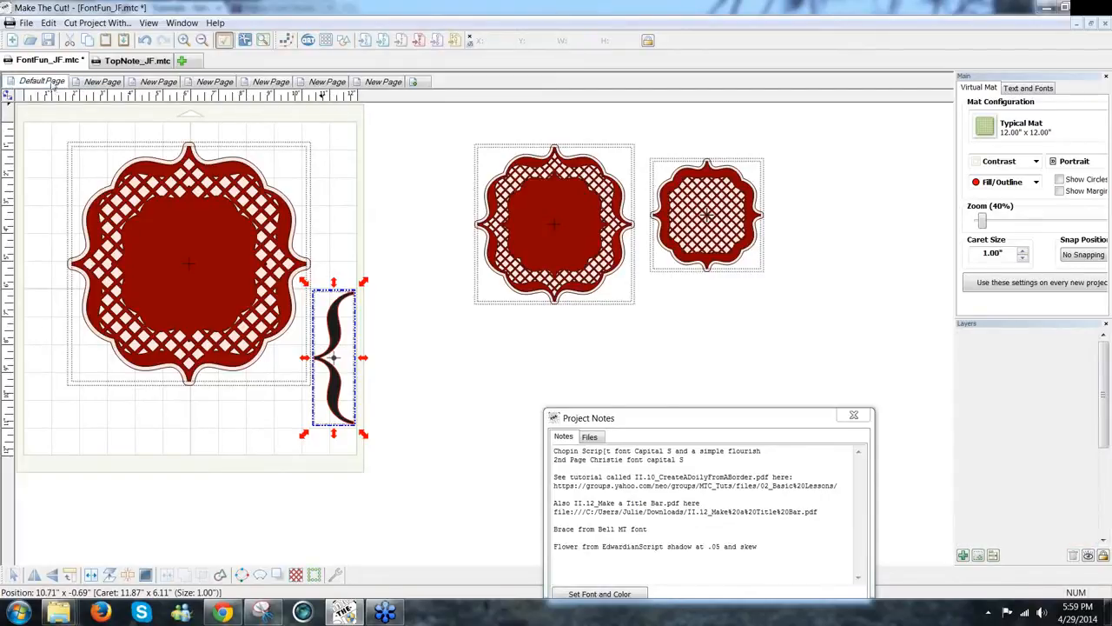
{"action": "left_click", "coordinate": [102, 81]}
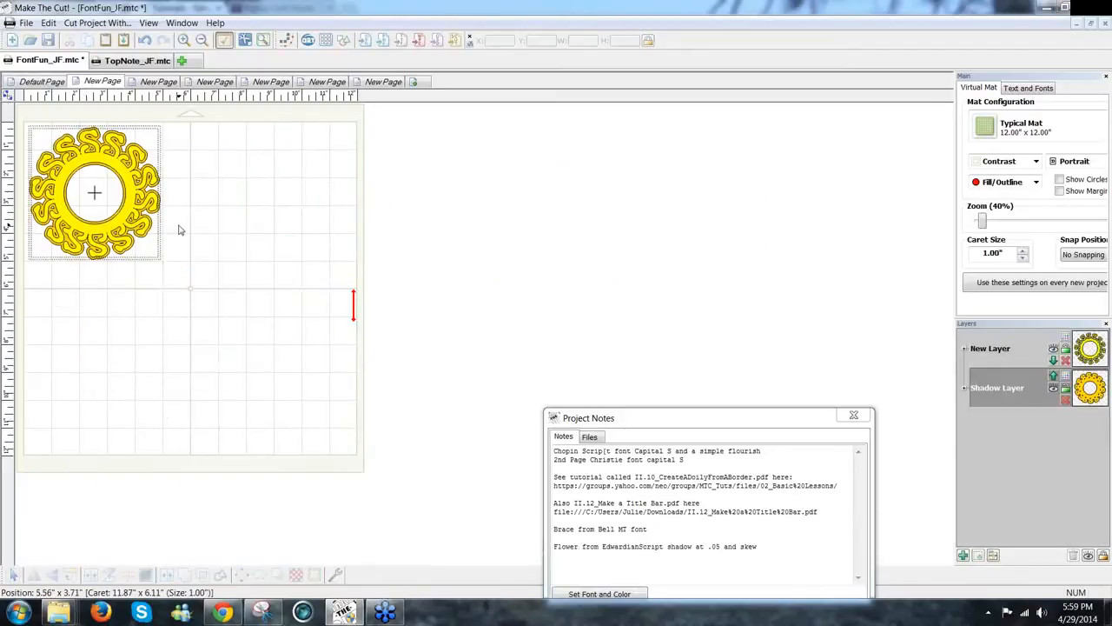
Step: Choose the Christie font from Installed Fonts in Text and Fonts
{"action": "left_click", "coordinate": [180, 230]}
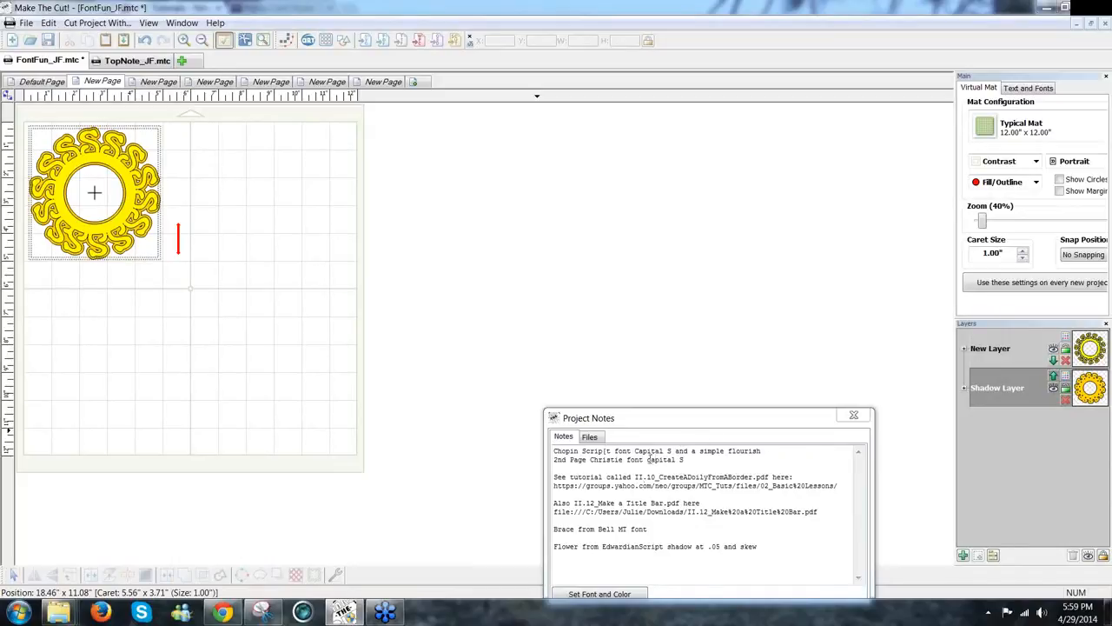
{"action": "left_click", "coordinate": [1028, 87]}
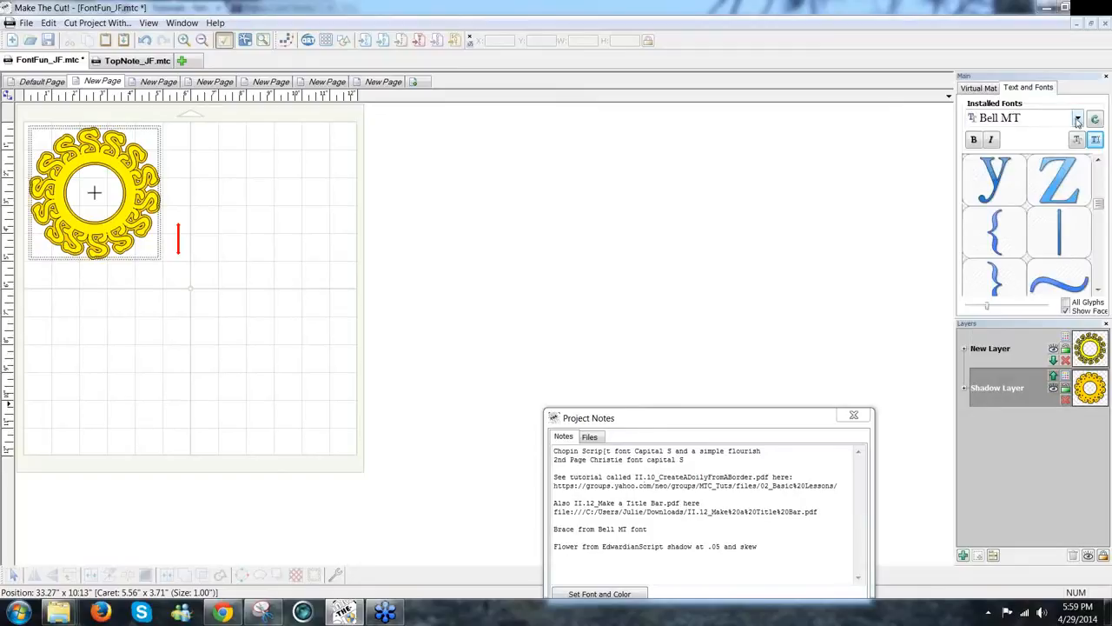
{"action": "left_click", "coordinate": [1078, 121]}
{"action": "left_click", "coordinate": [1077, 121]}
{"action": "left_click", "coordinate": [1077, 119]}
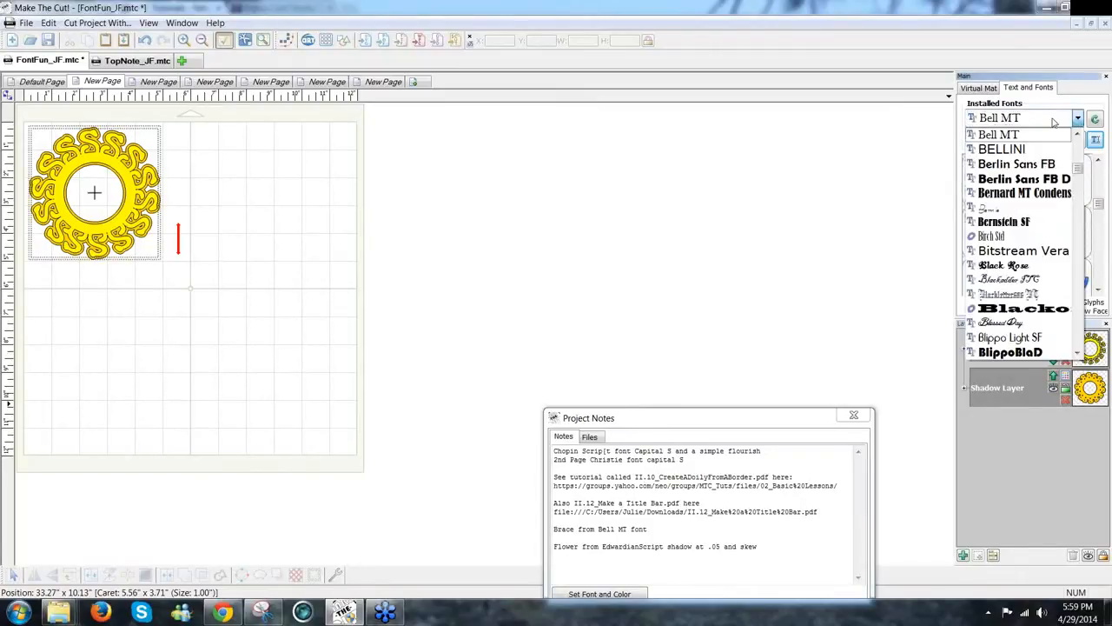
{"action": "key", "text": "c"}
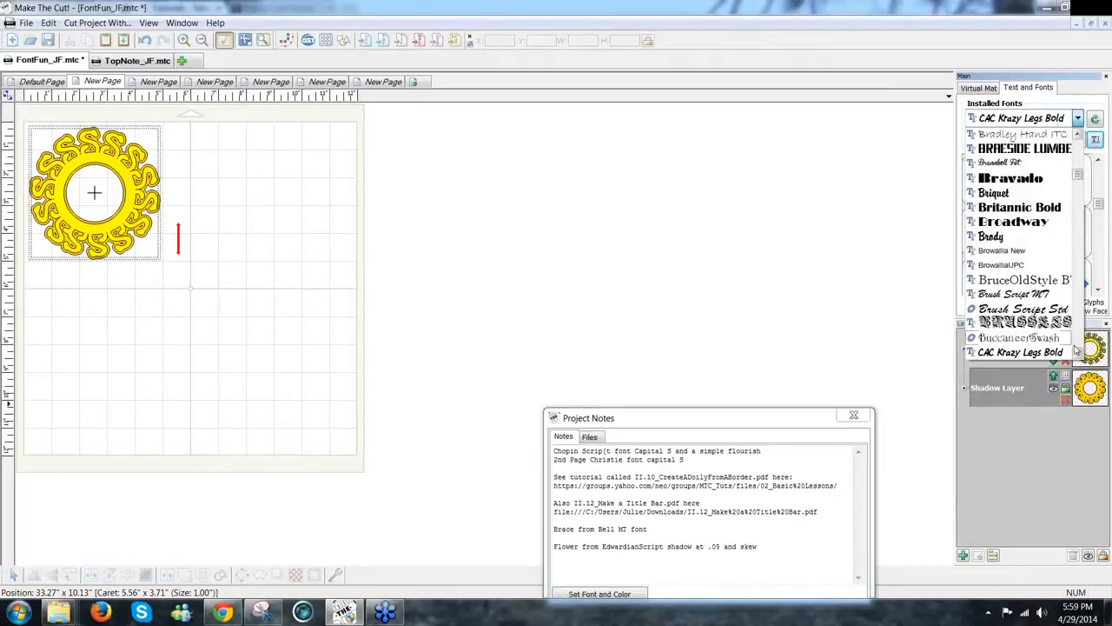
{"action": "scroll", "coordinate": [1075, 349], "scroll_direction": "down", "scroll_amount": 10}
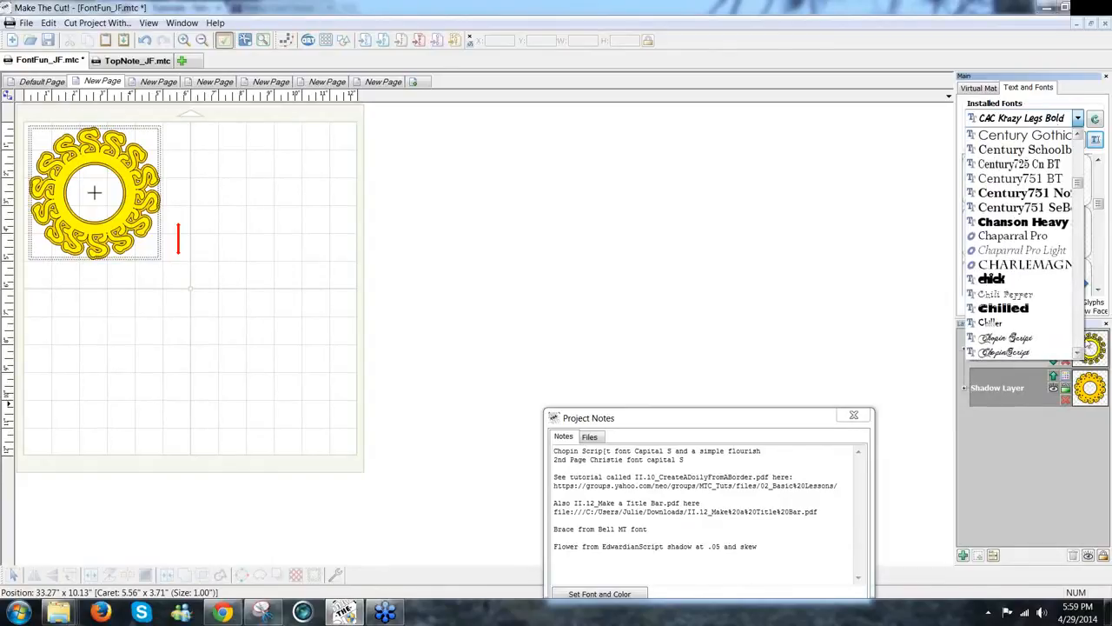
{"action": "scroll", "coordinate": [1078, 351], "scroll_direction": "down", "scroll_amount": 2}
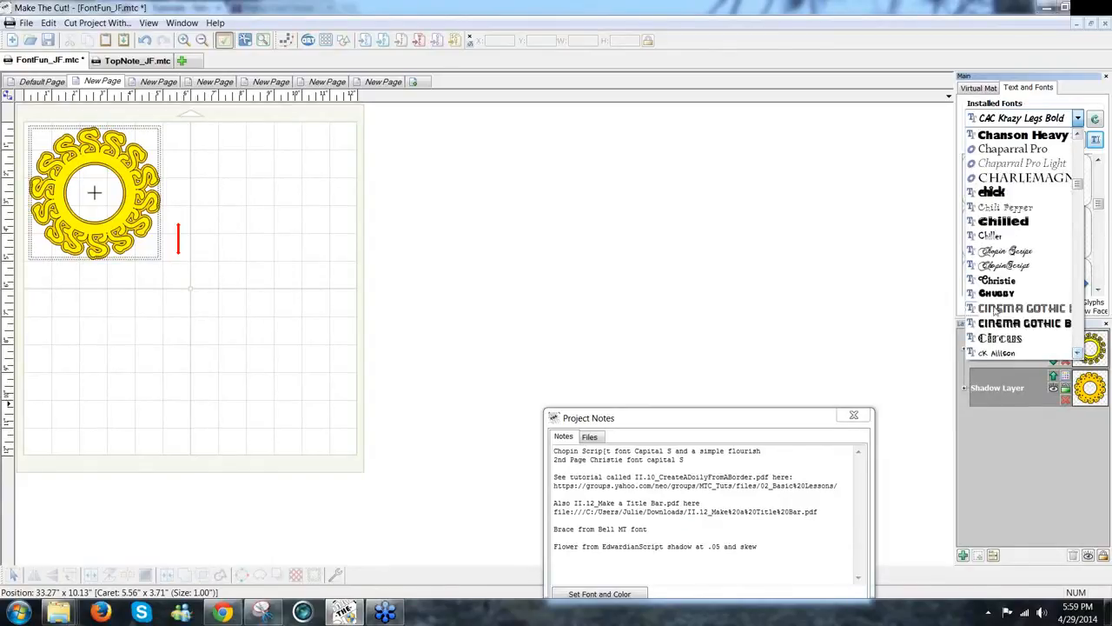
{"action": "left_click", "coordinate": [997, 280]}
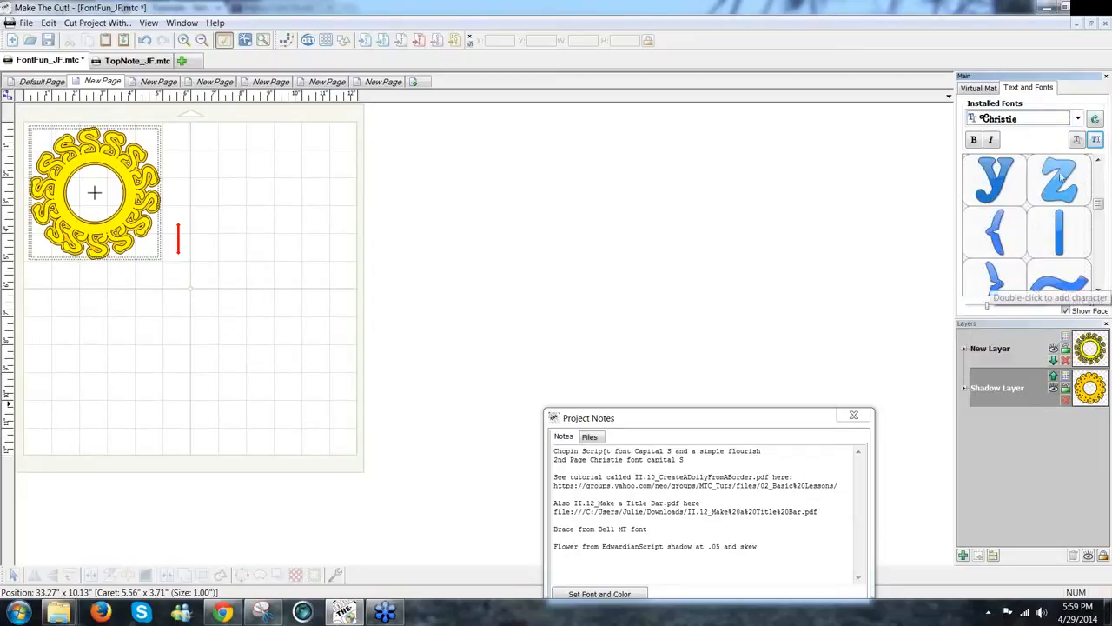
{"action": "left_click_drag", "start_coordinate": [1102, 207], "coordinate": [1101, 202]}
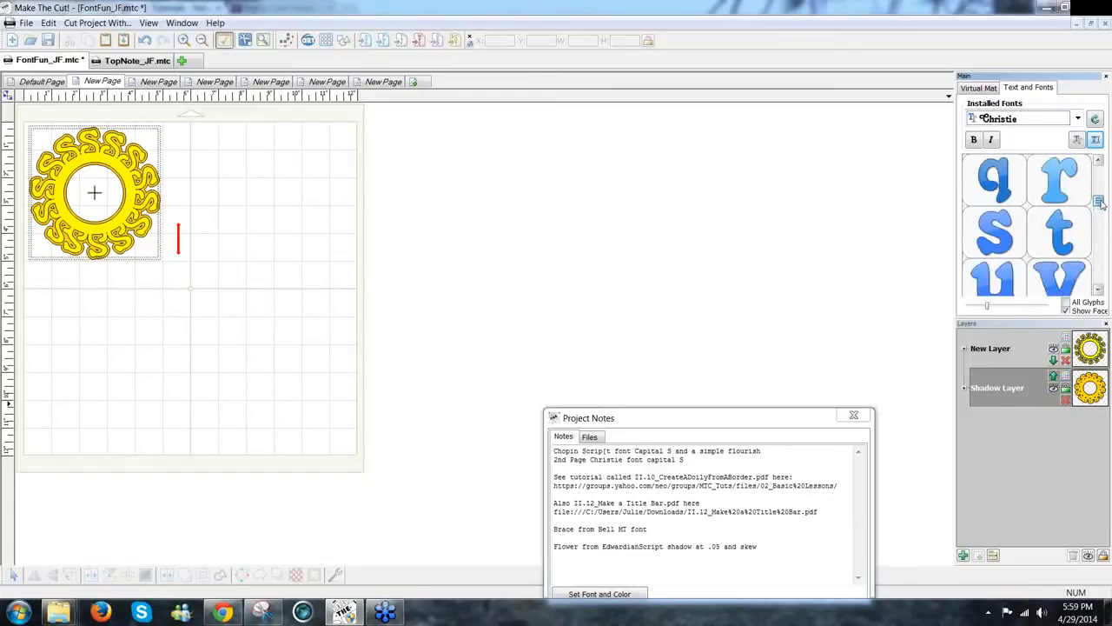
Step: Add a Christie capital 'S', move it right, and enlarge it to about 1.15 by 1.59
{"action": "left_click", "coordinate": [1096, 141]}
{"action": "type", "text": "S"}
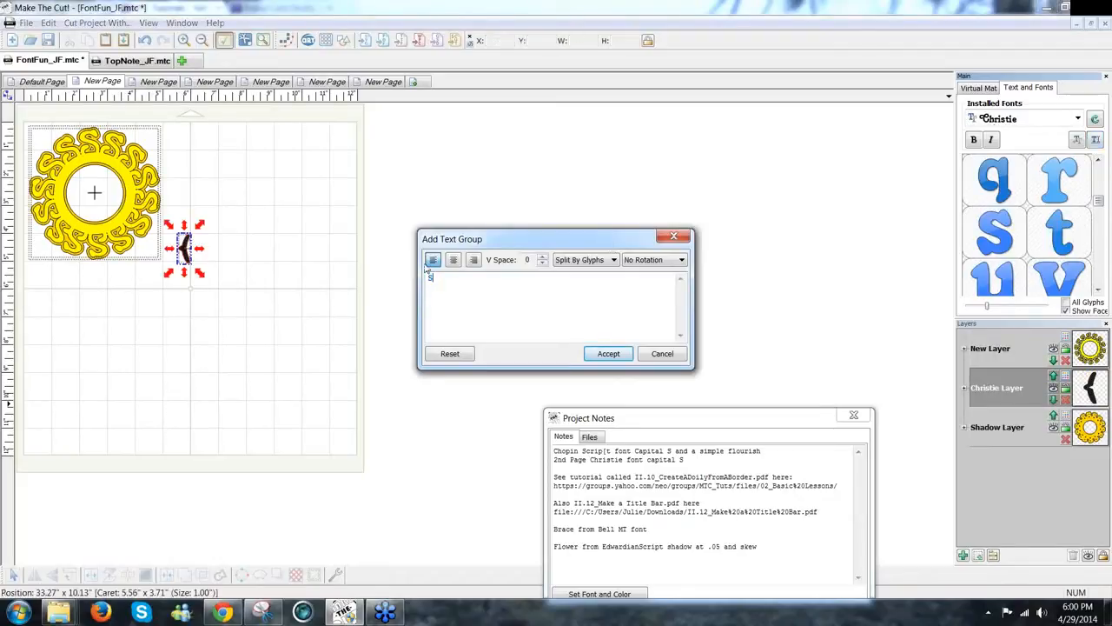
{"action": "left_click", "coordinate": [609, 355]}
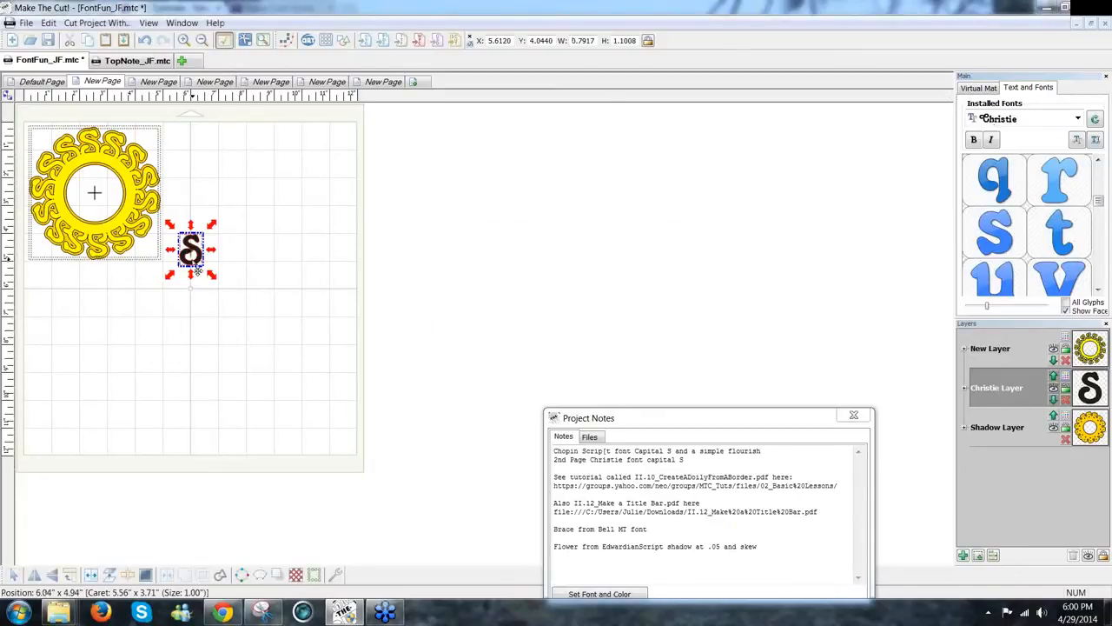
{"action": "left_click_drag", "start_coordinate": [199, 271], "coordinate": [219, 258]}
{"action": "mouse_move", "coordinate": [246, 213]}
{"action": "left_mouse_down"}
{"action": "mouse_move", "coordinate": [262, 206]}
{"action": "mouse_move", "coordinate": [240, 206]}
{"action": "left_mouse_up"}
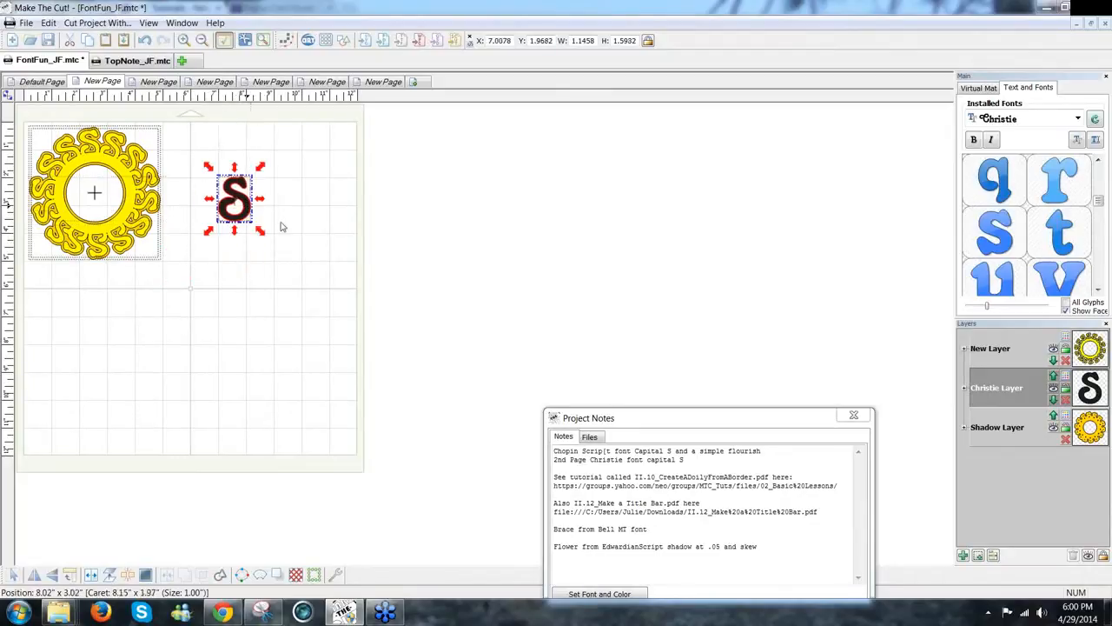
{"action": "left_click", "coordinate": [307, 228]}
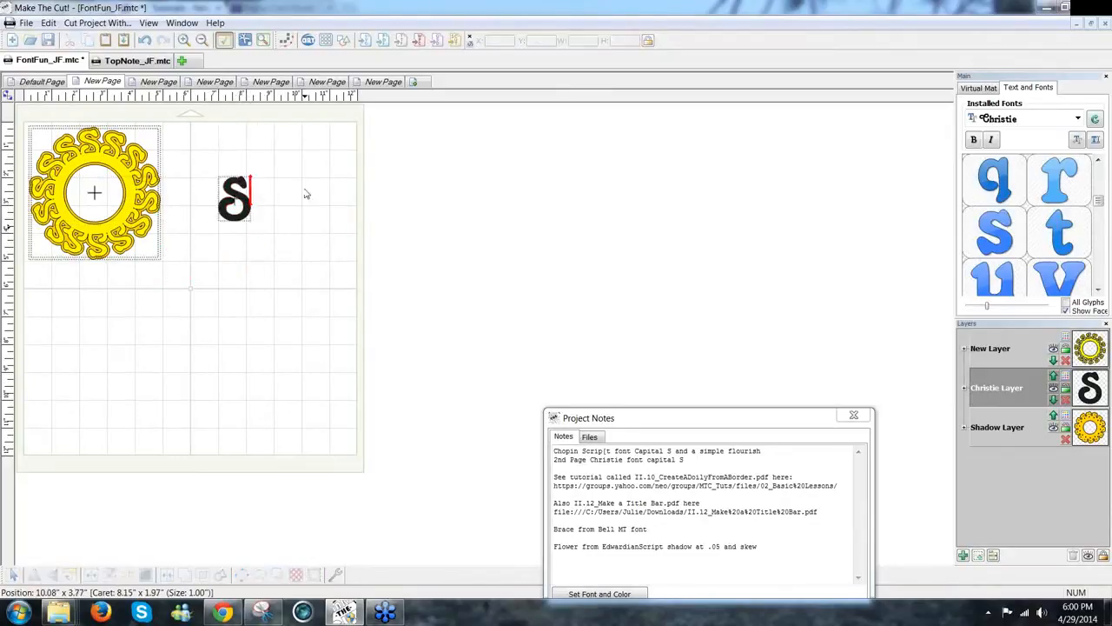
Step: Add a generic circle from Basic Shapes below the S, sized about 2.4 inches wide
{"action": "left_click", "coordinate": [349, 47]}
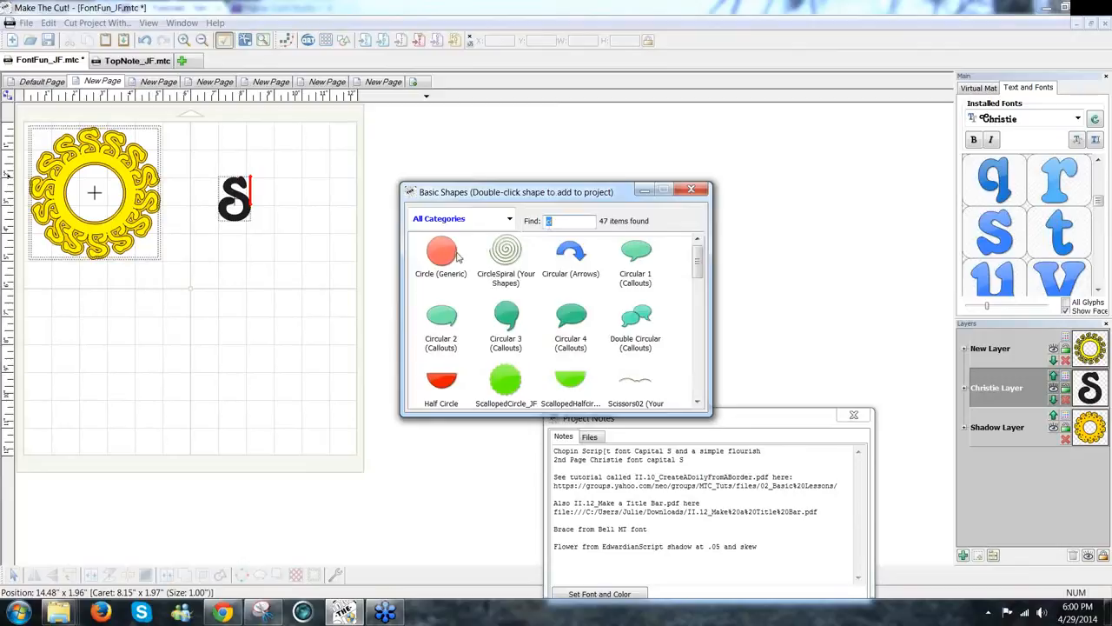
{"action": "double_click", "coordinate": [454, 255]}
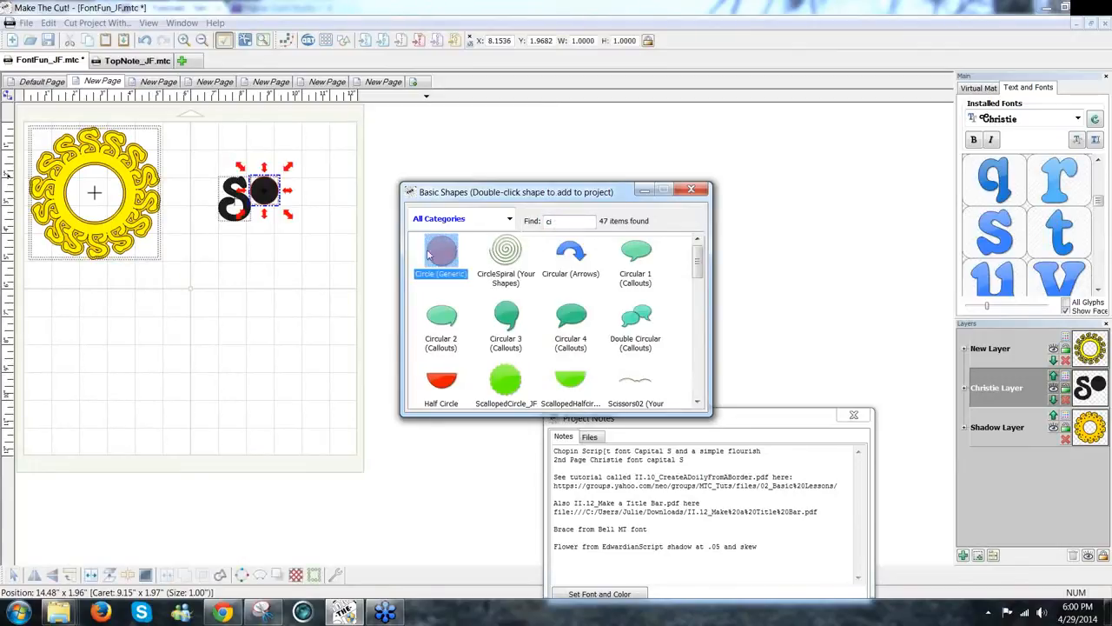
{"action": "left_click", "coordinate": [691, 191]}
{"action": "left_click", "coordinate": [235, 287]}
{"action": "left_click_drag", "start_coordinate": [264, 200], "coordinate": [231, 300]}
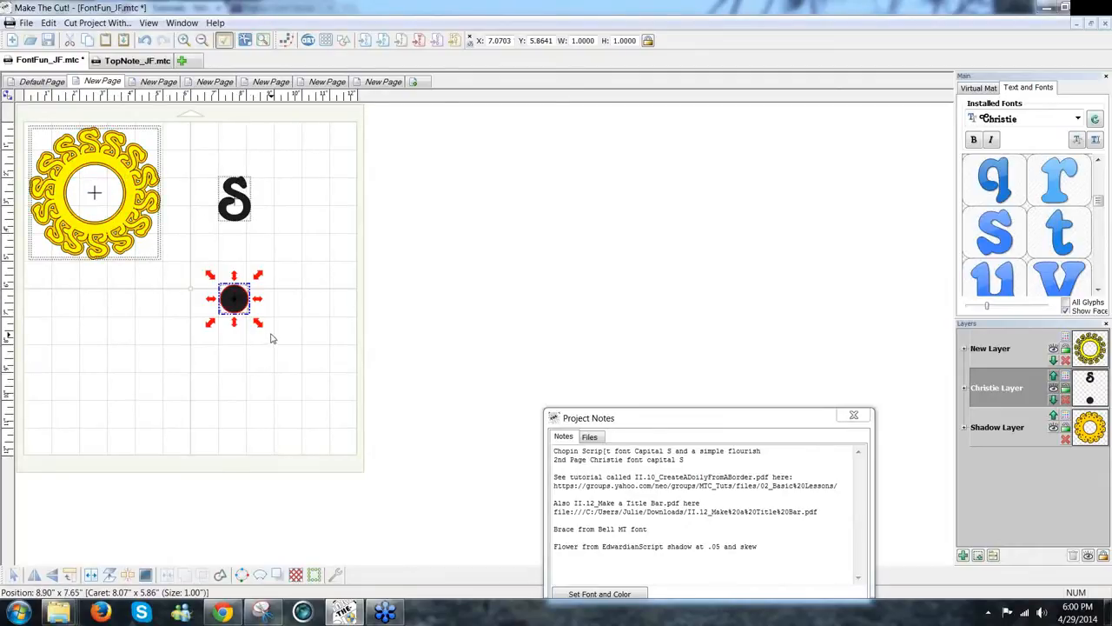
{"action": "left_click_drag", "start_coordinate": [259, 324], "coordinate": [312, 376]}
{"action": "left_click_drag", "start_coordinate": [267, 336], "coordinate": [270, 305]}
{"action": "left_click_drag", "start_coordinate": [315, 341], "coordinate": [303, 330]}
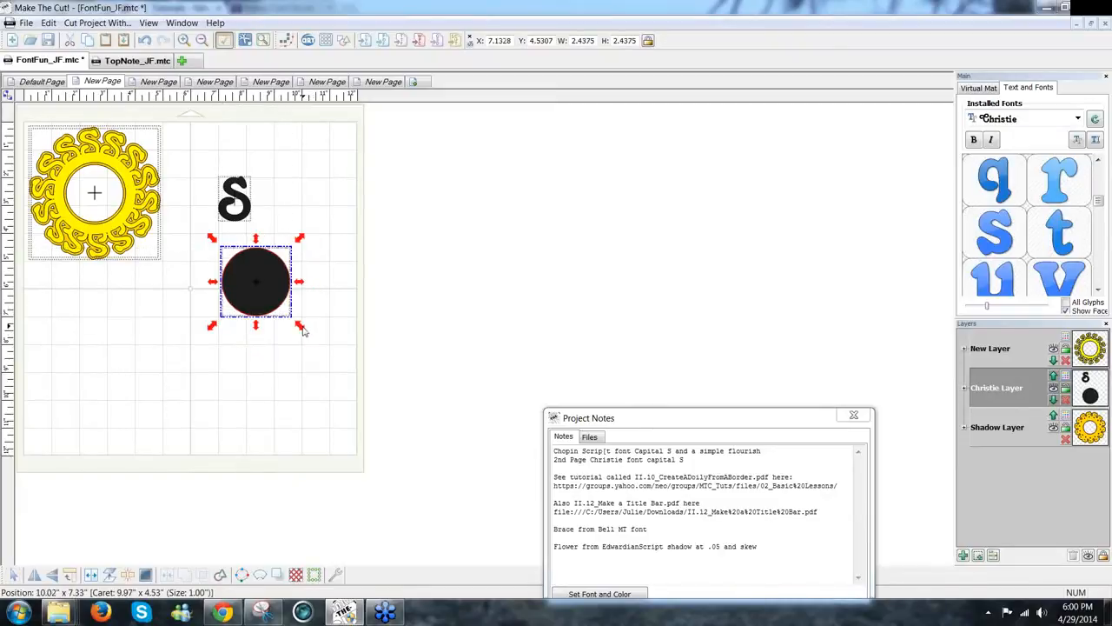
Step: Set the S on the circle's top edge at about 7.76, 3.76, and start wrapping it to the circle
{"action": "left_click", "coordinate": [247, 224]}
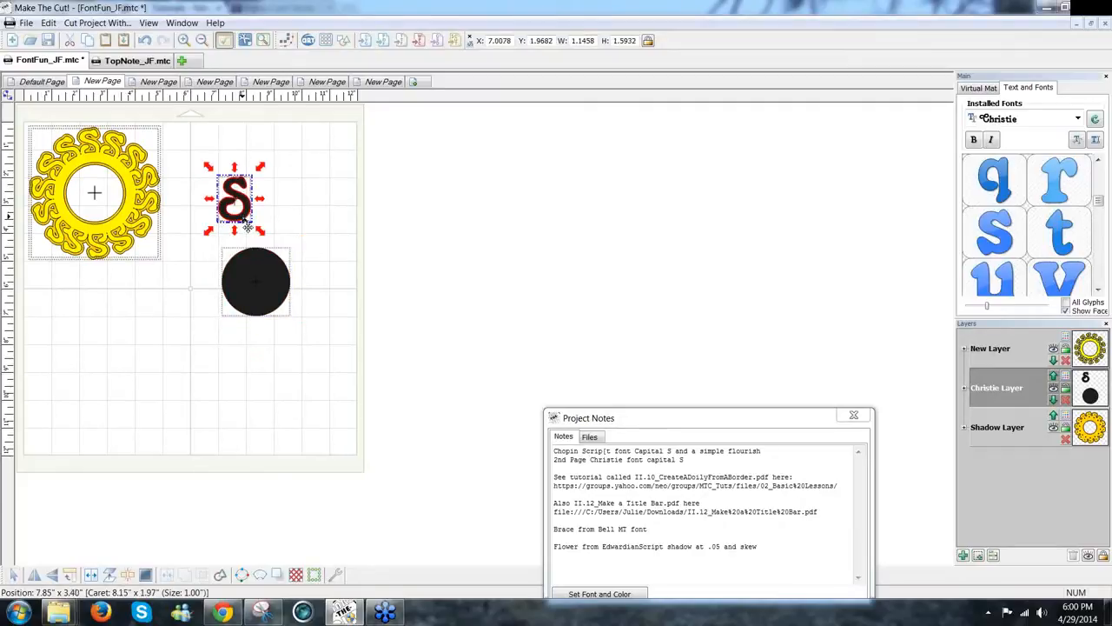
{"action": "left_click_drag", "start_coordinate": [247, 224], "coordinate": [268, 272]}
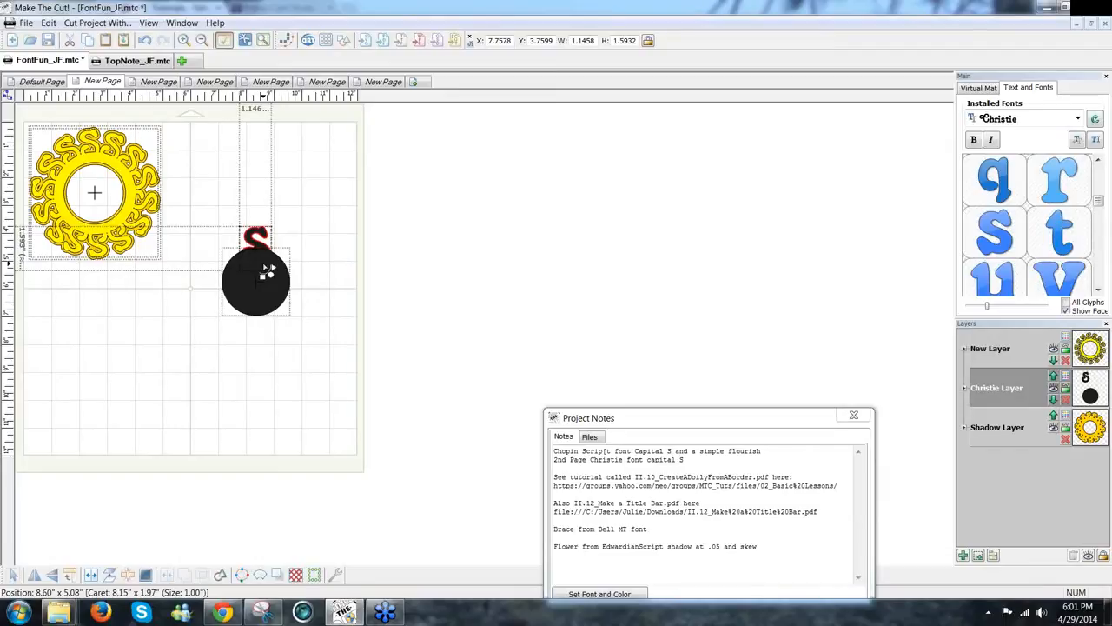
{"action": "left_click", "coordinate": [262, 263]}
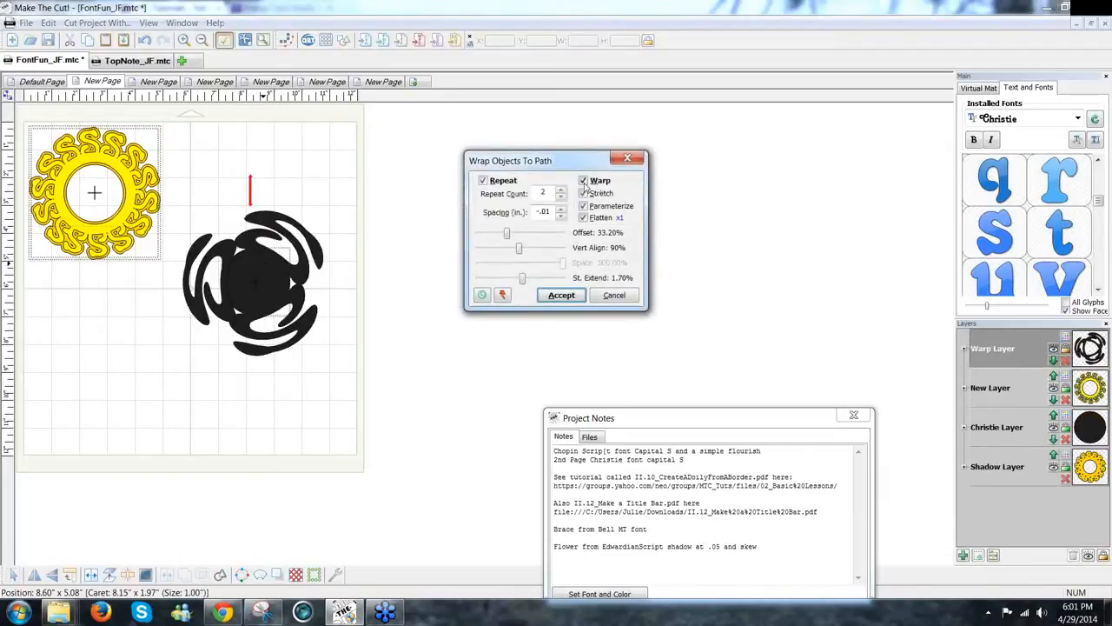
Step: Turn off Warp and raise the Repeat Count to 5
{"action": "left_click", "coordinate": [584, 180]}
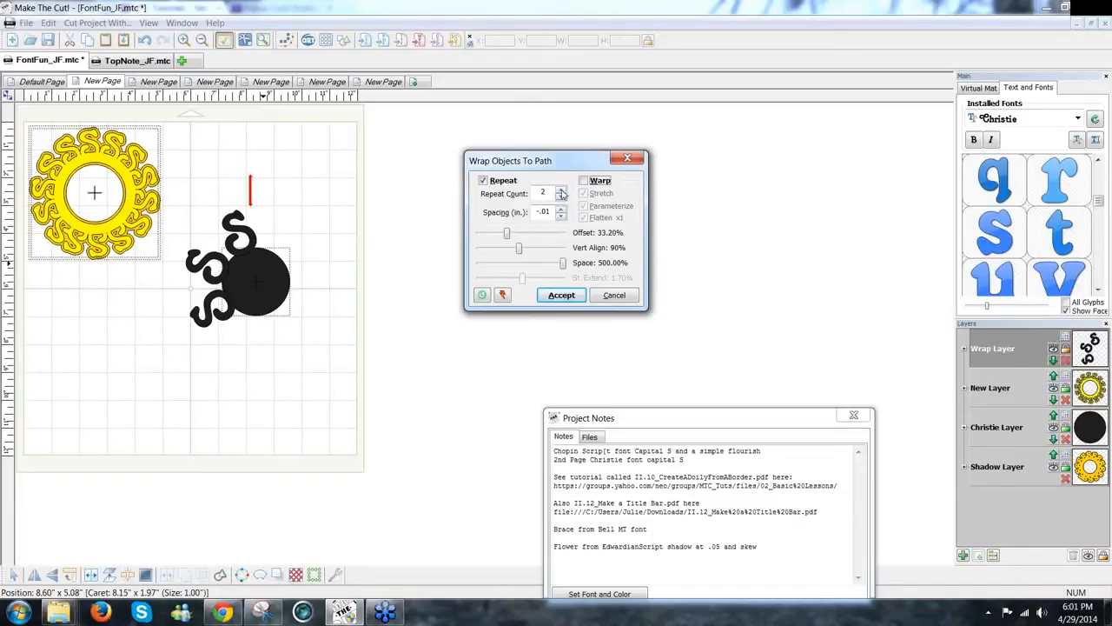
{"action": "left_click", "coordinate": [561, 190]}
{"action": "left_click", "coordinate": [561, 190]}
{"action": "left_click", "coordinate": [560, 191]}
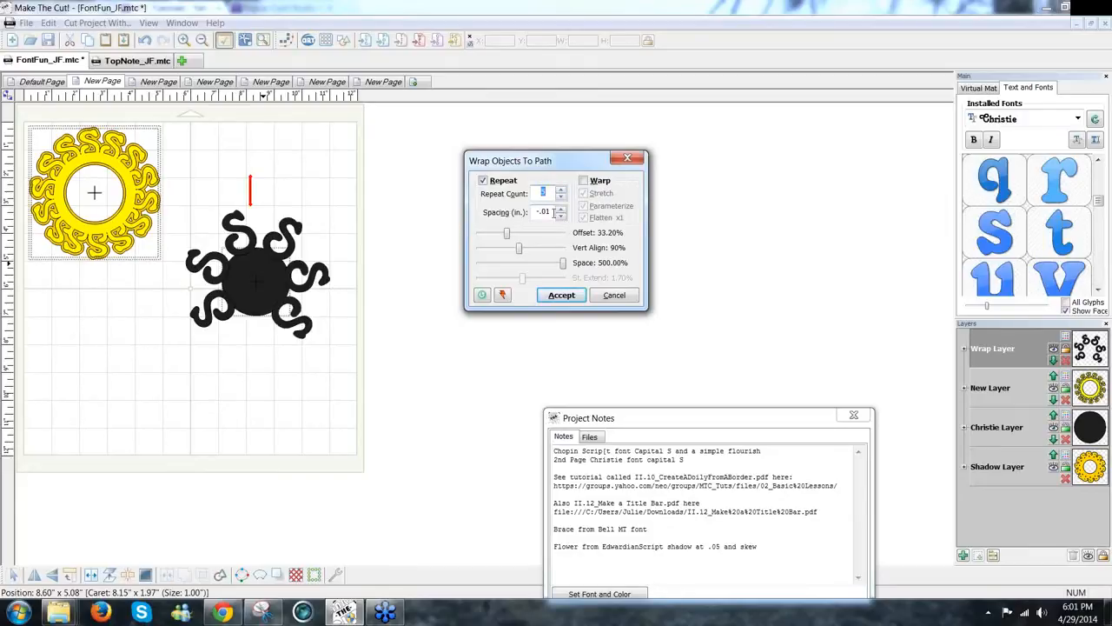
Step: Set the spacing between the repeated S copies to -.05
{"action": "mouse_move", "coordinate": [563, 264]}
{"action": "left_mouse_down"}
{"action": "mouse_move", "coordinate": [530, 269]}
{"action": "mouse_move", "coordinate": [583, 272]}
{"action": "left_mouse_up"}
{"action": "left_click", "coordinate": [555, 212]}
{"action": "left_click_drag", "start_coordinate": [555, 212], "coordinate": [516, 212]}
{"action": "type", "text": "-.0"}
{"action": "key", "text": "BackSpace"}
{"action": "key", "text": "BackSpace"}
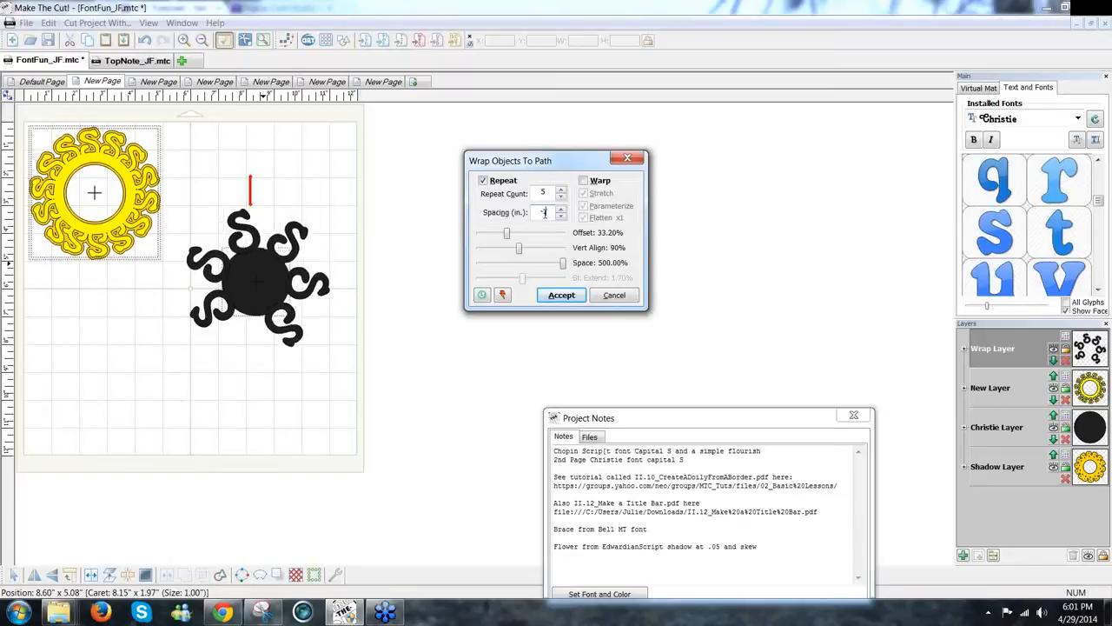
{"action": "type", "text": "1"}
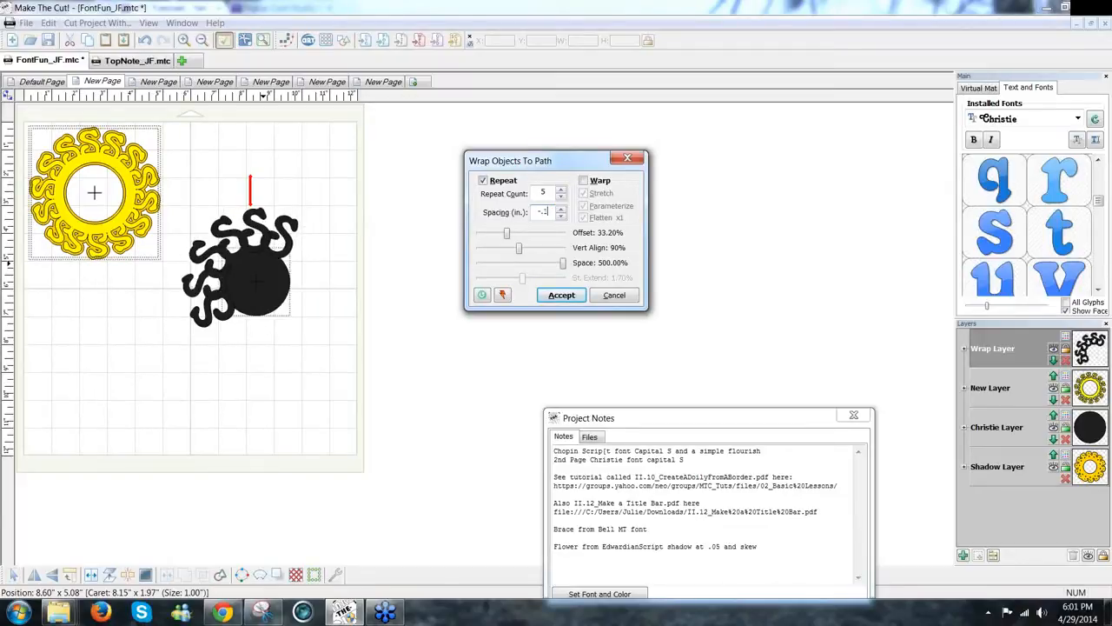
{"action": "key", "text": "BackSpace"}
{"action": "type", "text": "95"}
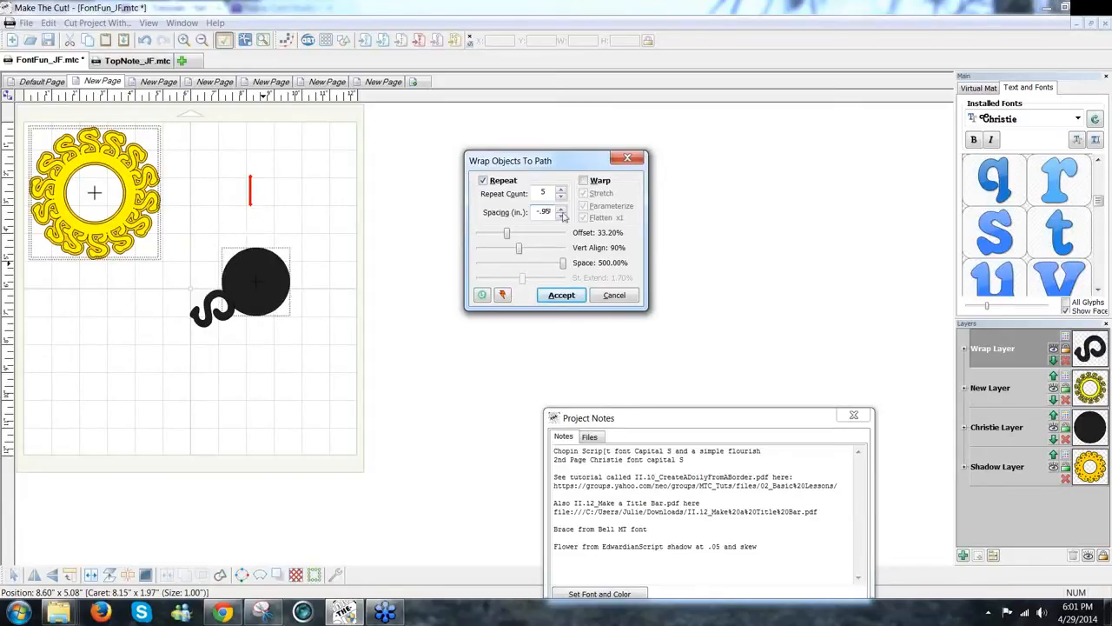
{"action": "left_click", "coordinate": [545, 212]}
{"action": "key", "text": "BackSpace"}
{"action": "type", "text": "0"}
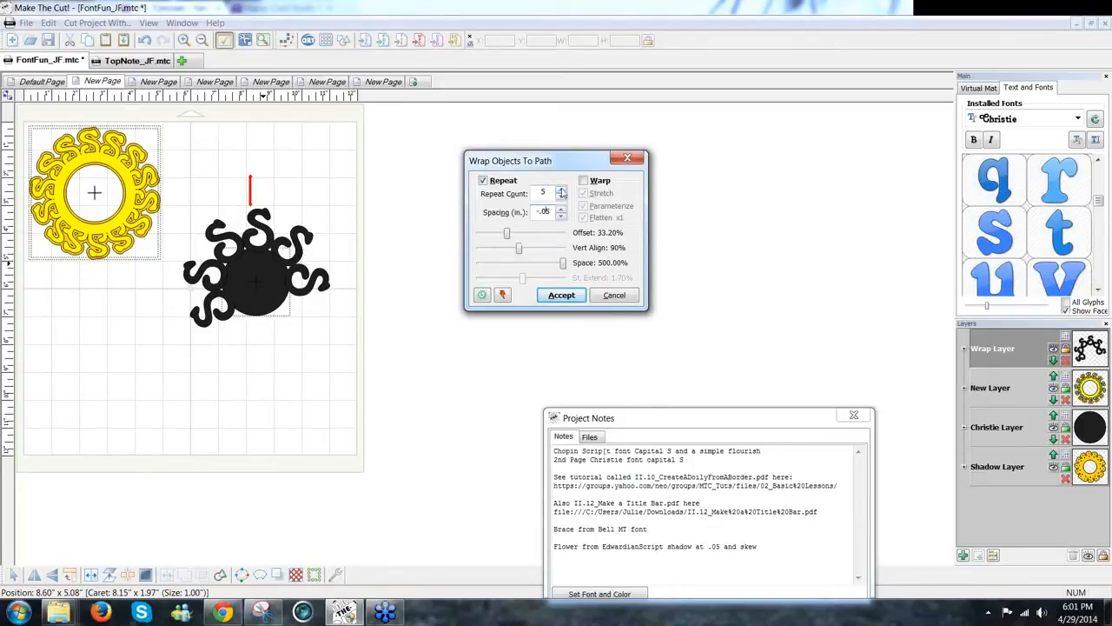
Step: Add more S copies around the circle and tighten the spacing to -.06
{"action": "left_click", "coordinate": [561, 191]}
{"action": "left_click", "coordinate": [562, 192]}
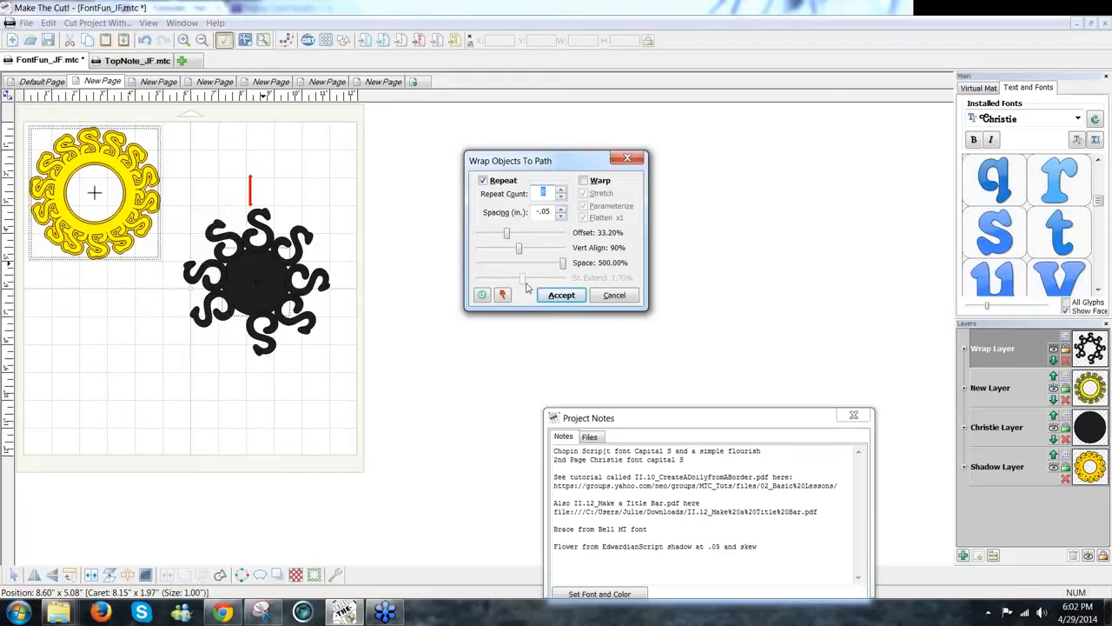
{"action": "left_click_drag", "start_coordinate": [565, 269], "coordinate": [575, 264]}
{"action": "left_click", "coordinate": [551, 212]}
{"action": "key", "text": "Down"}
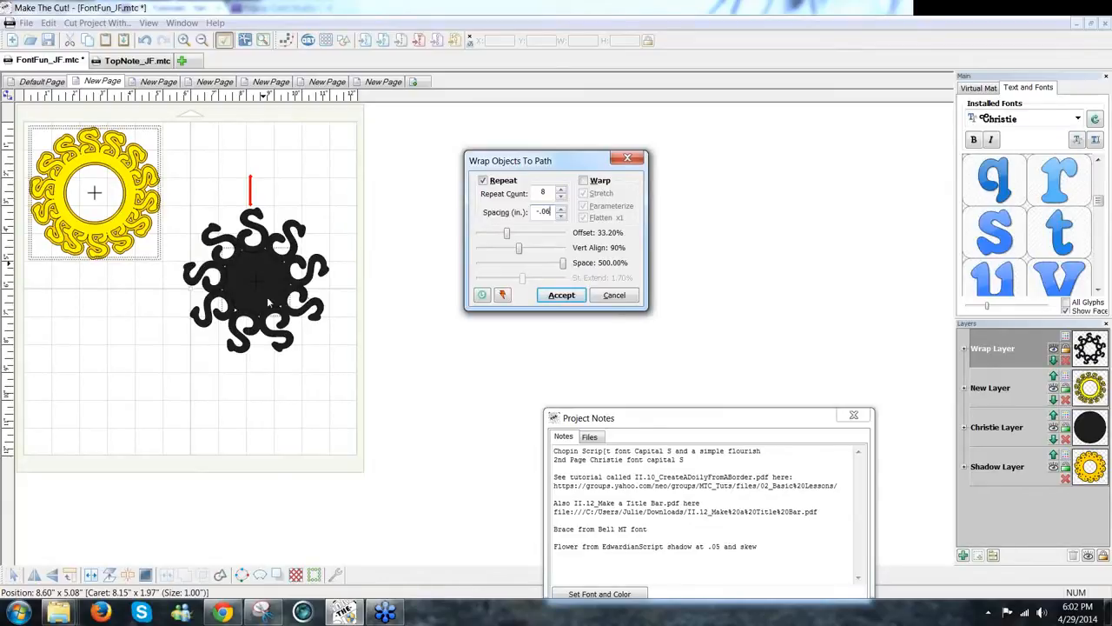
Step: Raise the vertical alignment to 74% and accept the wrap
{"action": "left_click", "coordinate": [521, 250]}
{"action": "mouse_move", "coordinate": [521, 251]}
{"action": "left_mouse_down"}
{"action": "mouse_move", "coordinate": [504, 253]}
{"action": "mouse_move", "coordinate": [516, 257]}
{"action": "left_mouse_up"}
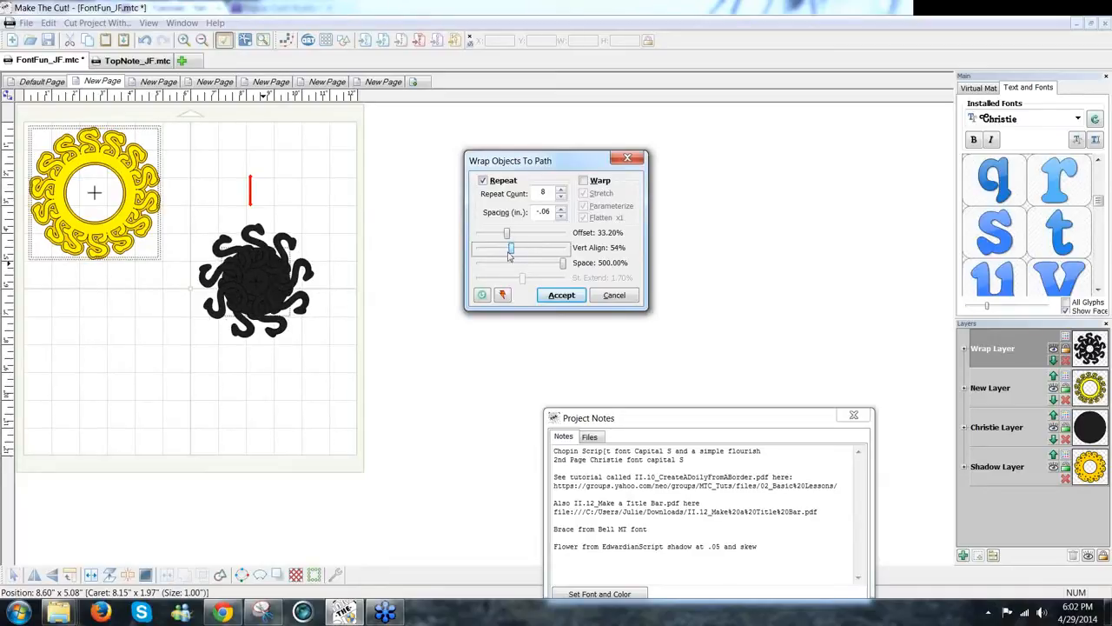
{"action": "left_click_drag", "start_coordinate": [513, 250], "coordinate": [517, 252]}
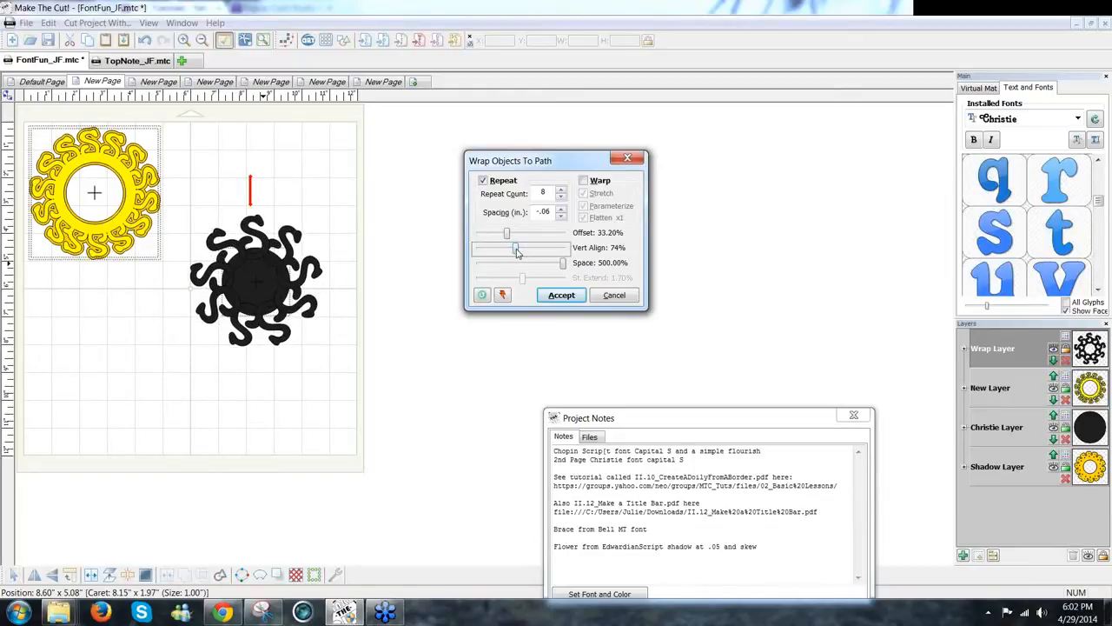
{"action": "left_click", "coordinate": [561, 295]}
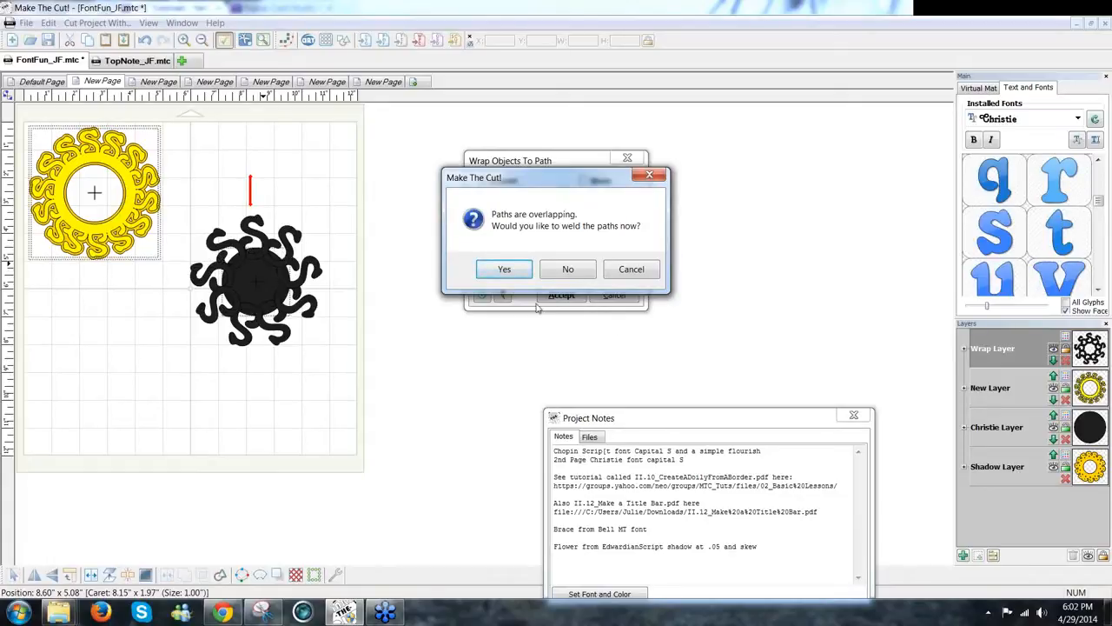
Step: Weld the overlapping S paths and separate the black circle from the letter ring
{"action": "left_click", "coordinate": [505, 271]}
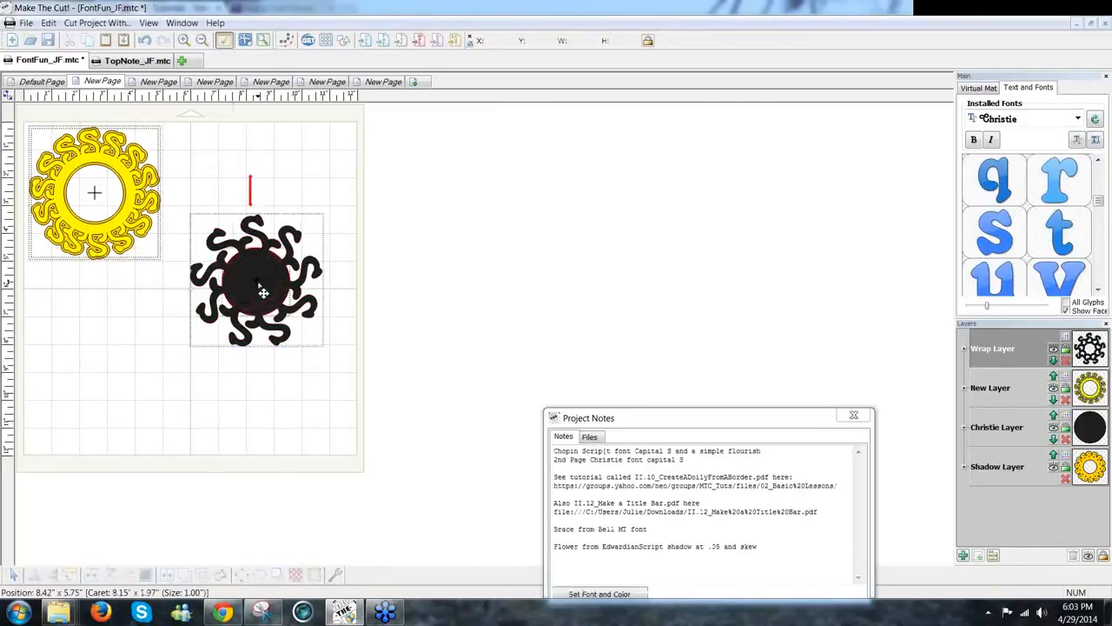
{"action": "left_click_drag", "start_coordinate": [305, 296], "coordinate": [539, 307]}
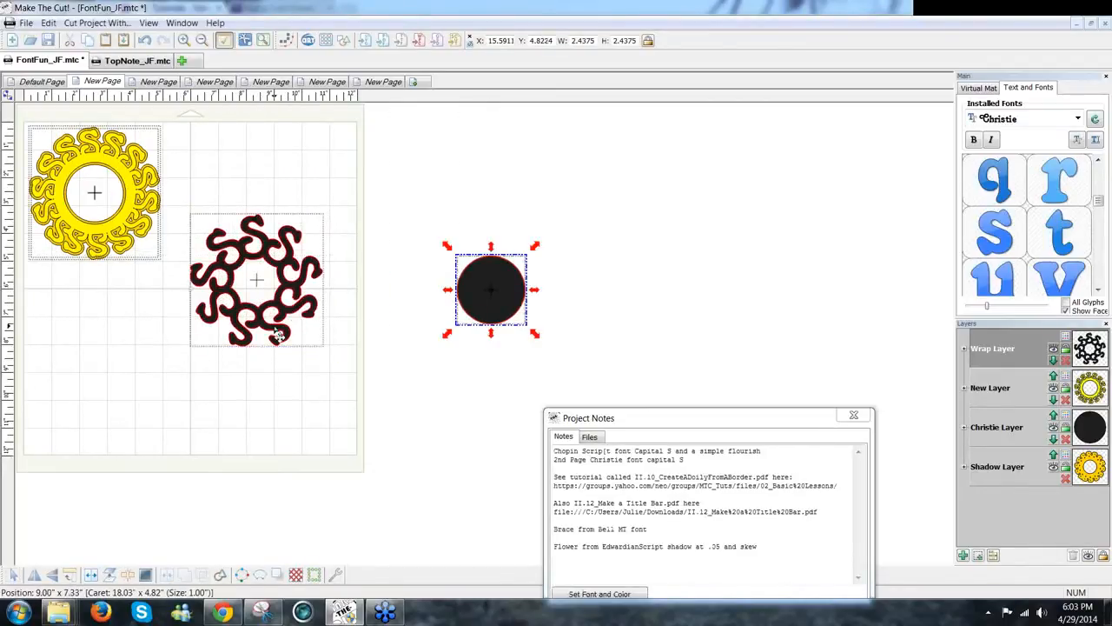
{"action": "left_click_drag", "start_coordinate": [279, 335], "coordinate": [287, 271]}
Step: Resize and reposition the black circle relative to the letter ring
{"action": "left_click", "coordinate": [478, 301]}
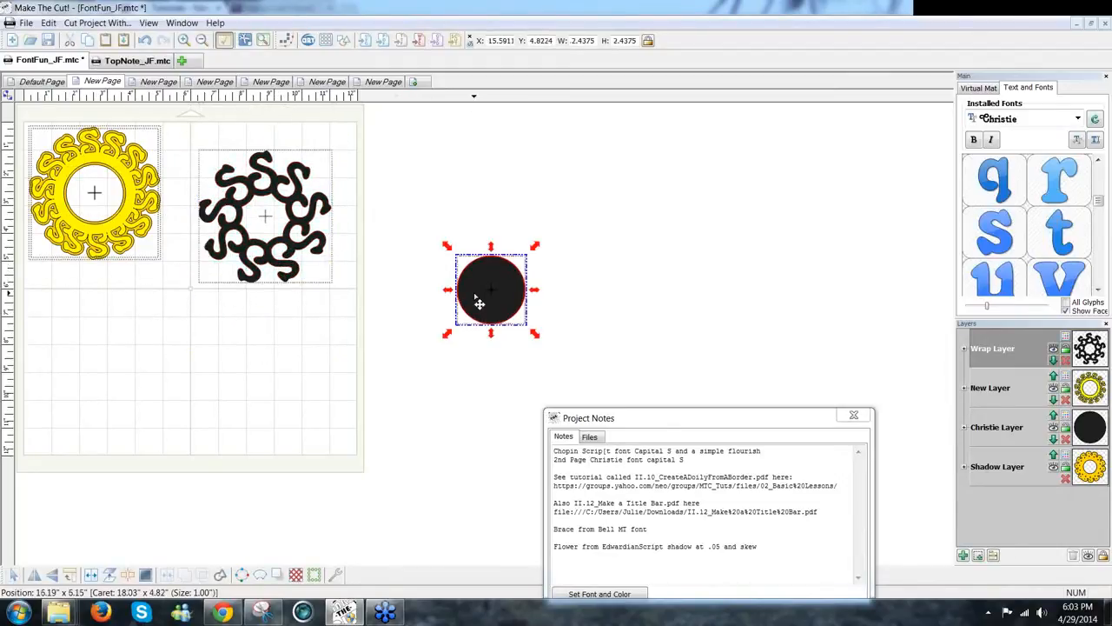
{"action": "left_click_drag", "start_coordinate": [536, 243], "coordinate": [281, 229]}
{"action": "left_click", "coordinate": [513, 297]}
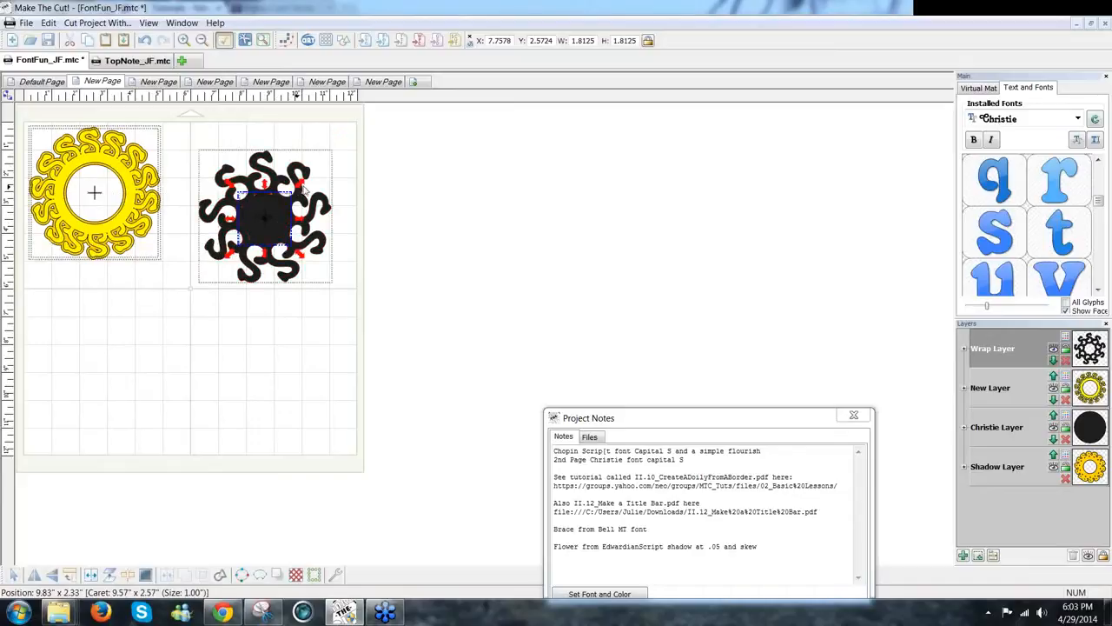
{"action": "left_click_drag", "start_coordinate": [300, 184], "coordinate": [277, 222]}
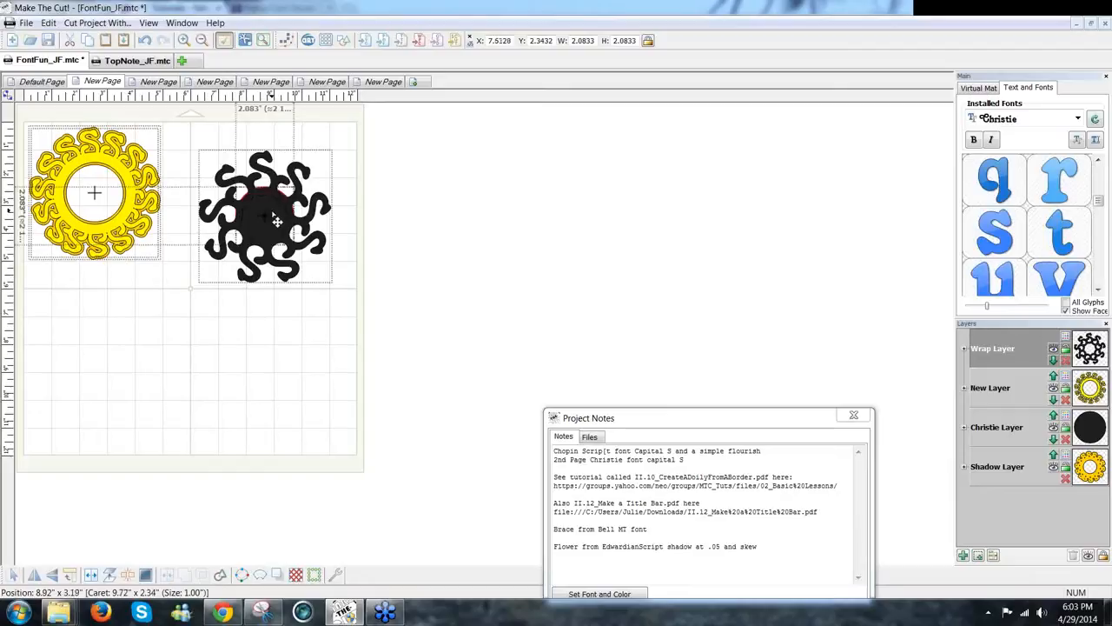
{"action": "left_click_drag", "start_coordinate": [412, 329], "coordinate": [171, 100]}
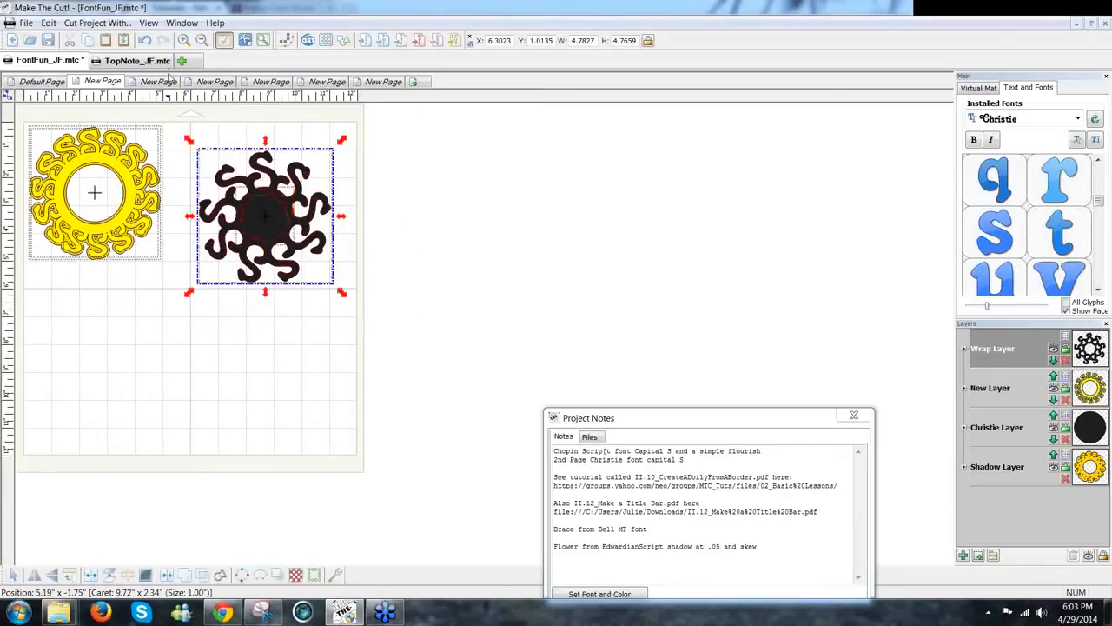
{"action": "left_click", "coordinate": [445, 269]}
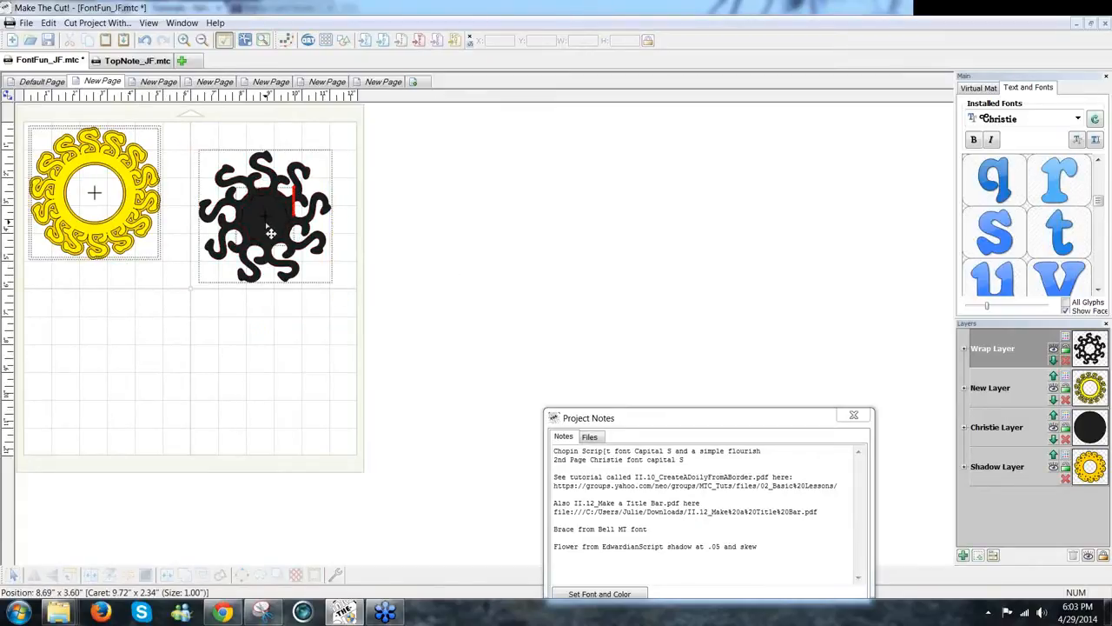
{"action": "left_click_drag", "start_coordinate": [270, 232], "coordinate": [426, 235]}
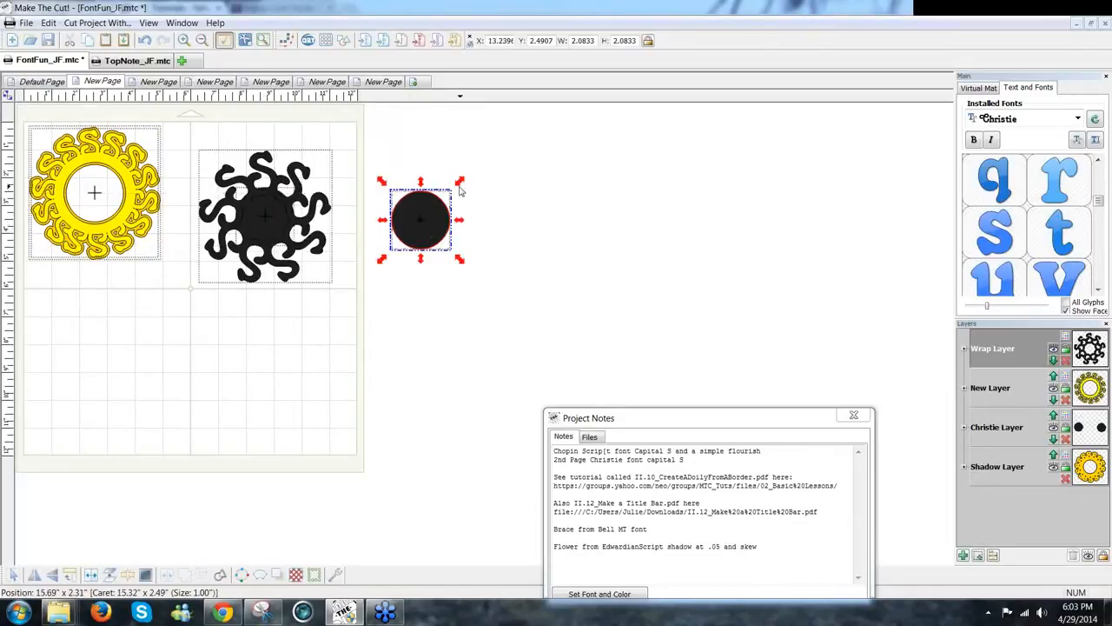
{"action": "left_click_drag", "start_coordinate": [461, 185], "coordinate": [444, 197]}
Step: Weld the S ring into one flourish, centre a 1.458-inch circle on it, and select both
{"action": "left_click_drag", "start_coordinate": [343, 308], "coordinate": [173, 118]}
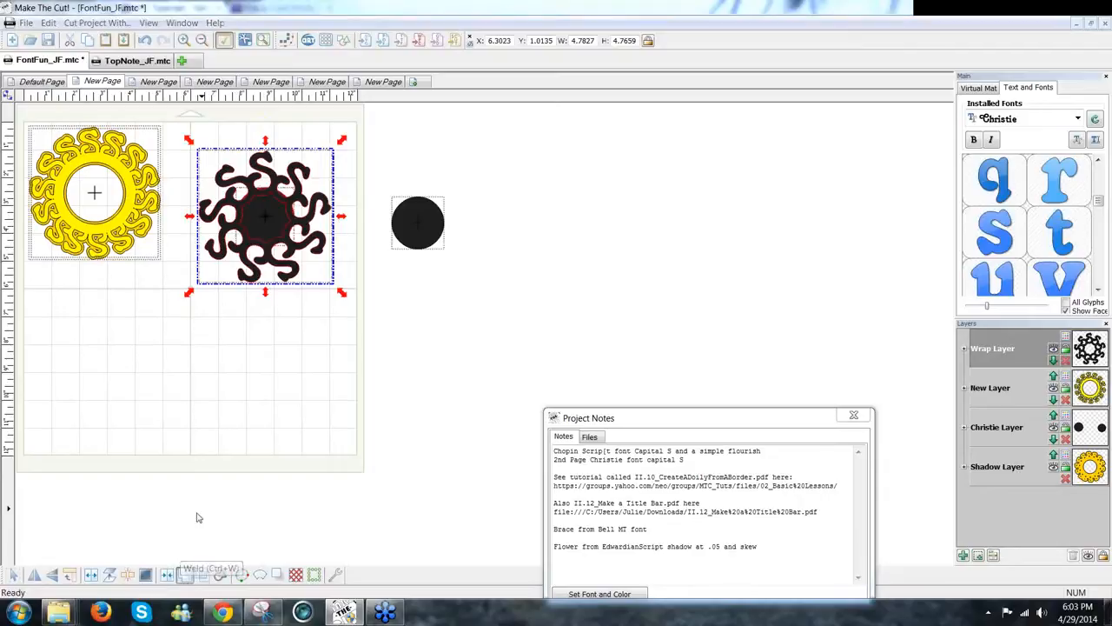
{"action": "key", "text": "ctrl+w"}
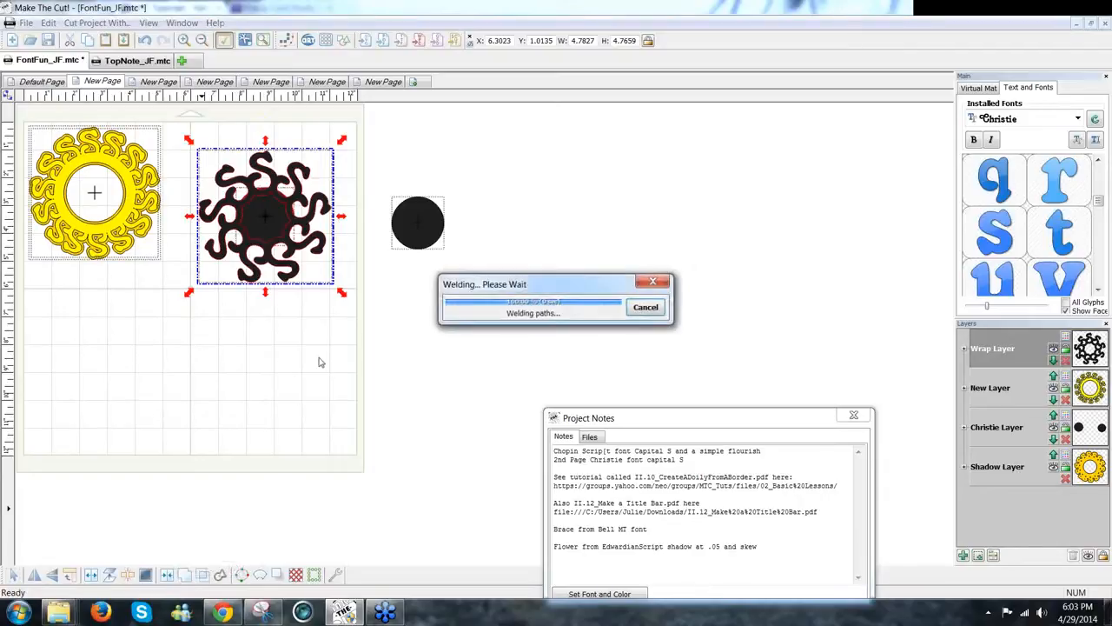
{"action": "left_click", "coordinate": [437, 248]}
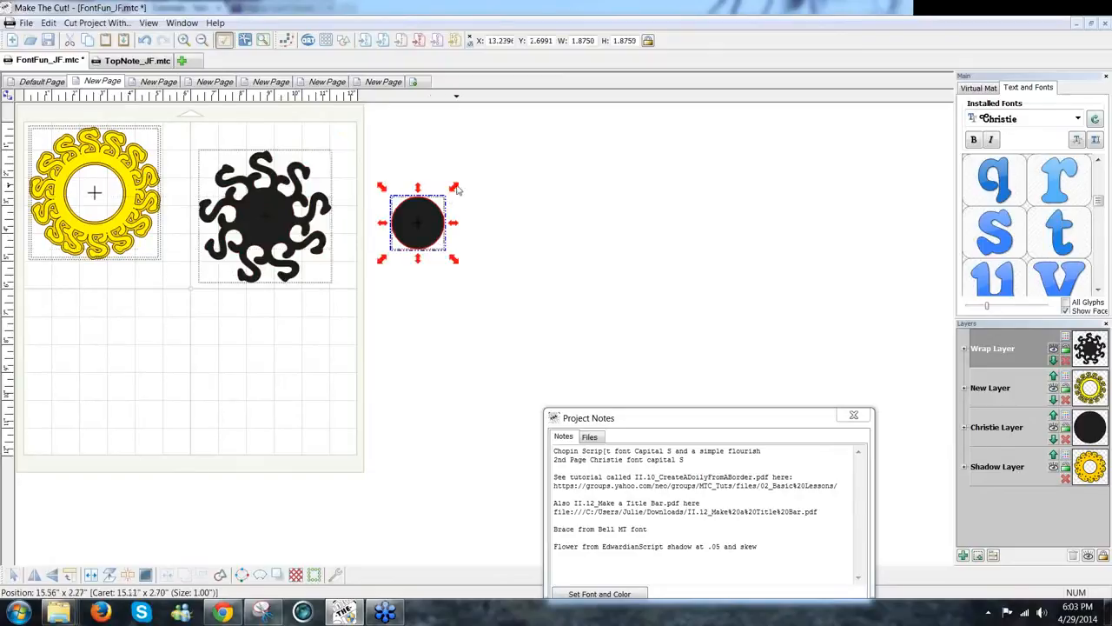
{"action": "left_click_drag", "start_coordinate": [446, 201], "coordinate": [268, 231]}
{"action": "left_click_drag", "start_coordinate": [392, 322], "coordinate": [168, 102]}
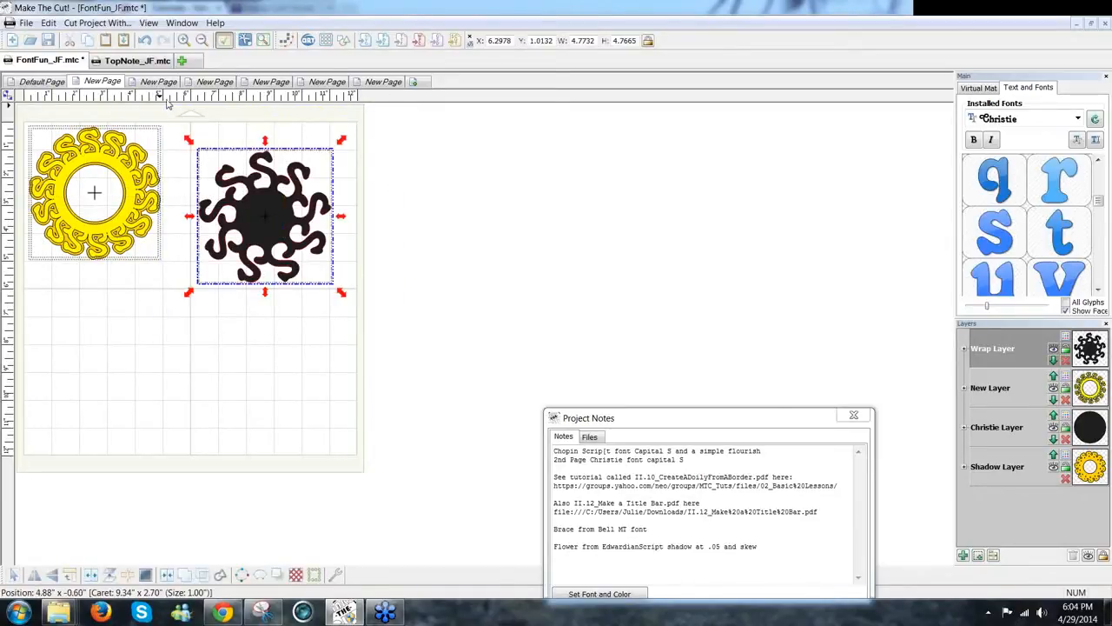
Step: Join the circle as a centre hole, scale the flourish to about 6.15 inches, and start a shadow layer
{"action": "left_click", "coordinate": [168, 575]}
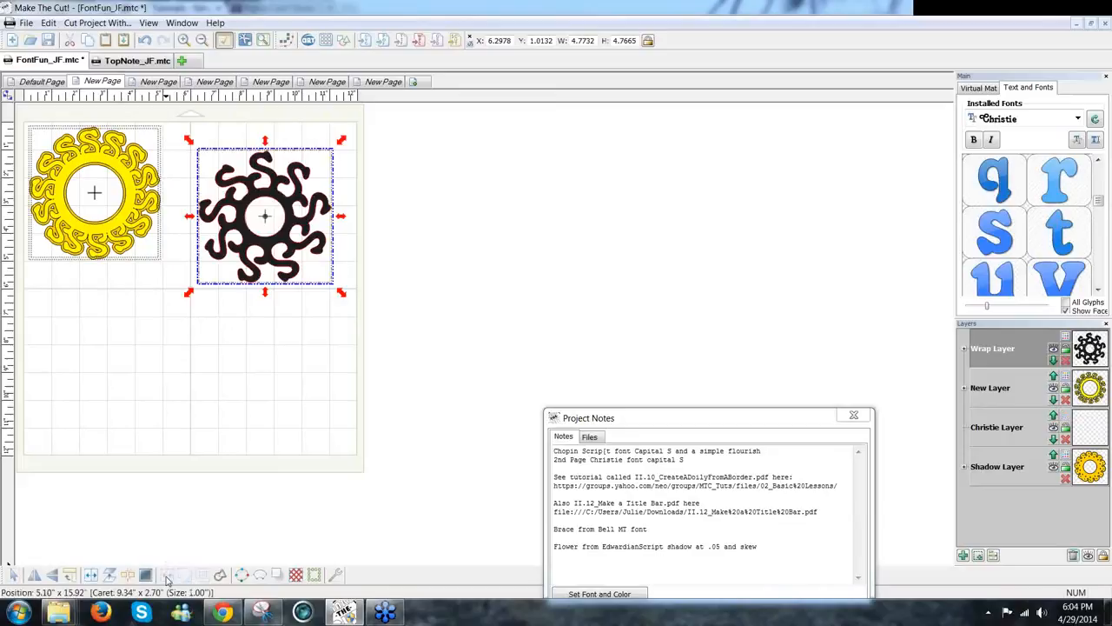
{"action": "left_click", "coordinate": [308, 382]}
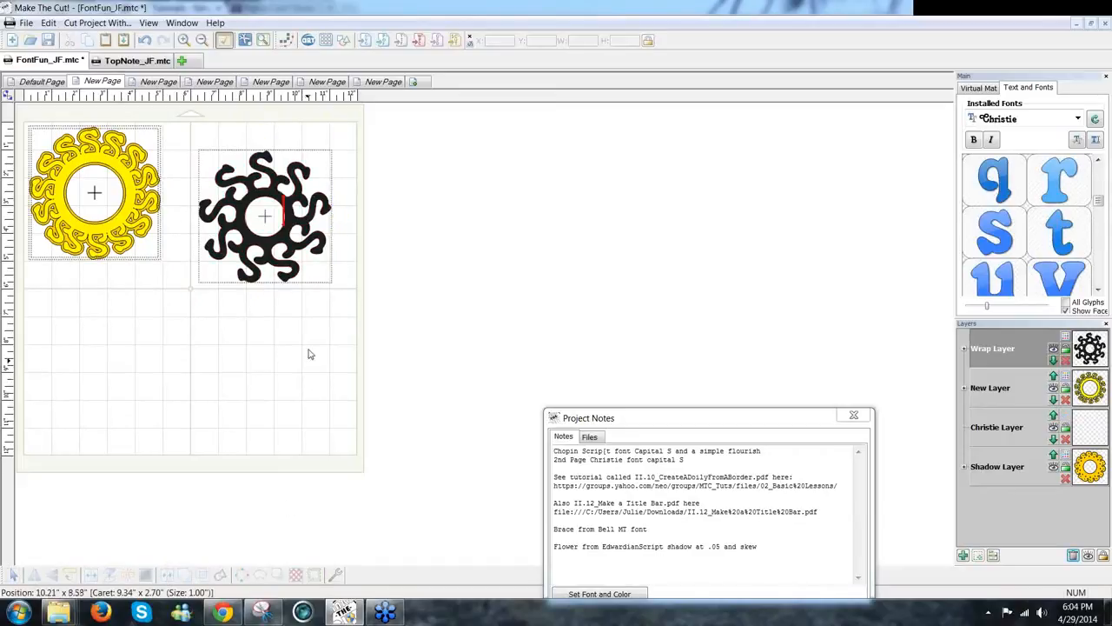
{"action": "left_click", "coordinate": [295, 254]}
{"action": "left_click_drag", "start_coordinate": [341, 299], "coordinate": [377, 321]}
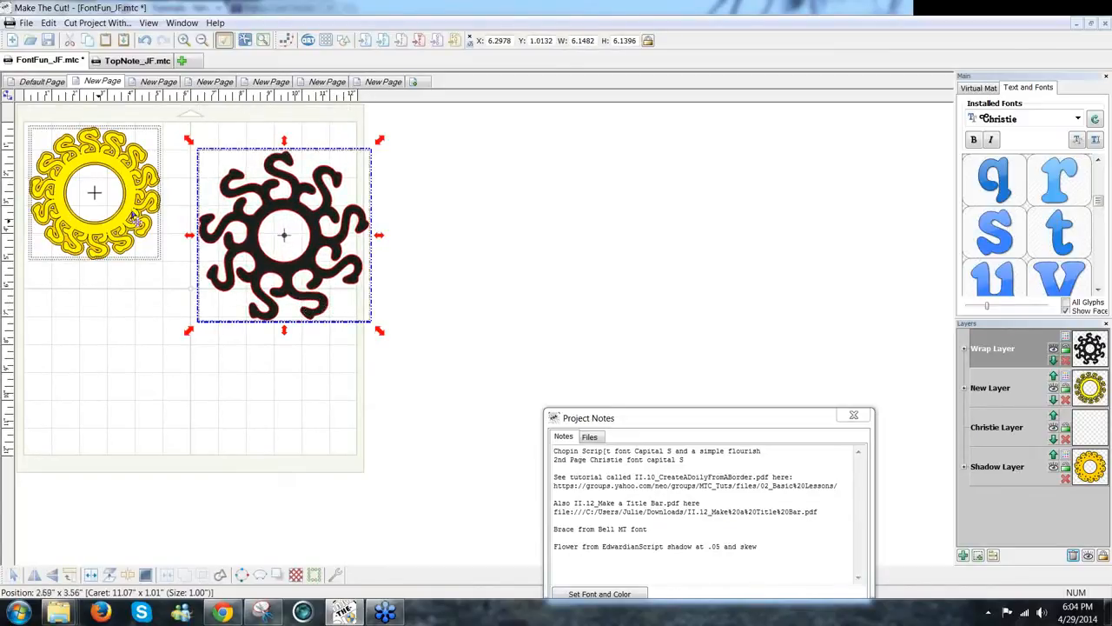
{"action": "left_click", "coordinate": [278, 576]}
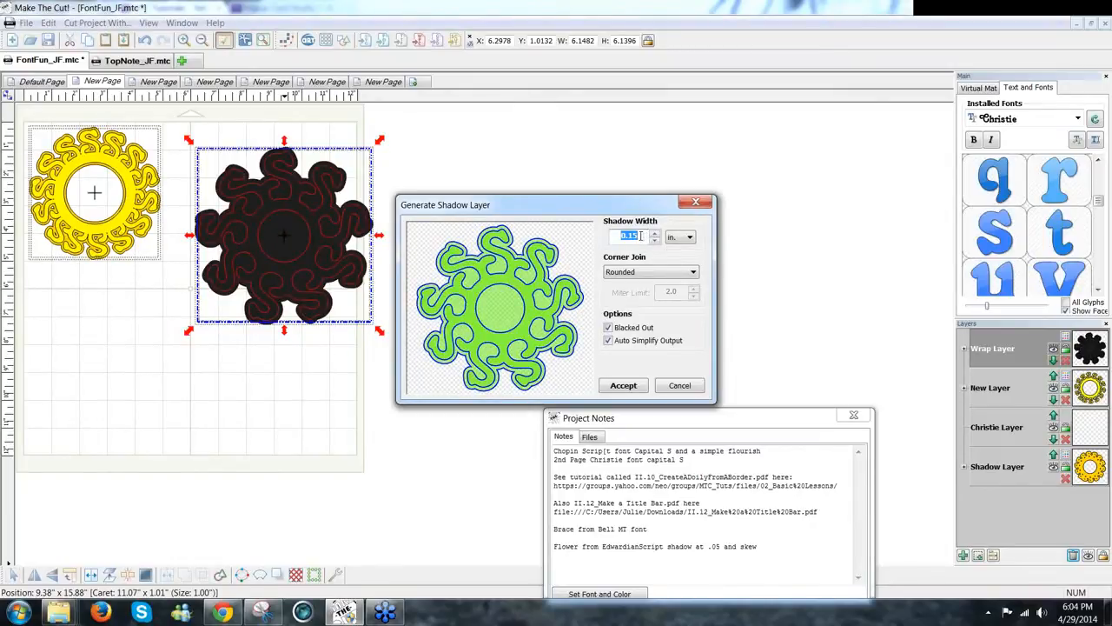
Step: Create a 0.1-inch shadow layer with Blacked Out unchecked so the centre stays hollow
{"action": "left_click", "coordinate": [640, 235]}
{"action": "key", "text": "BackSpace"}
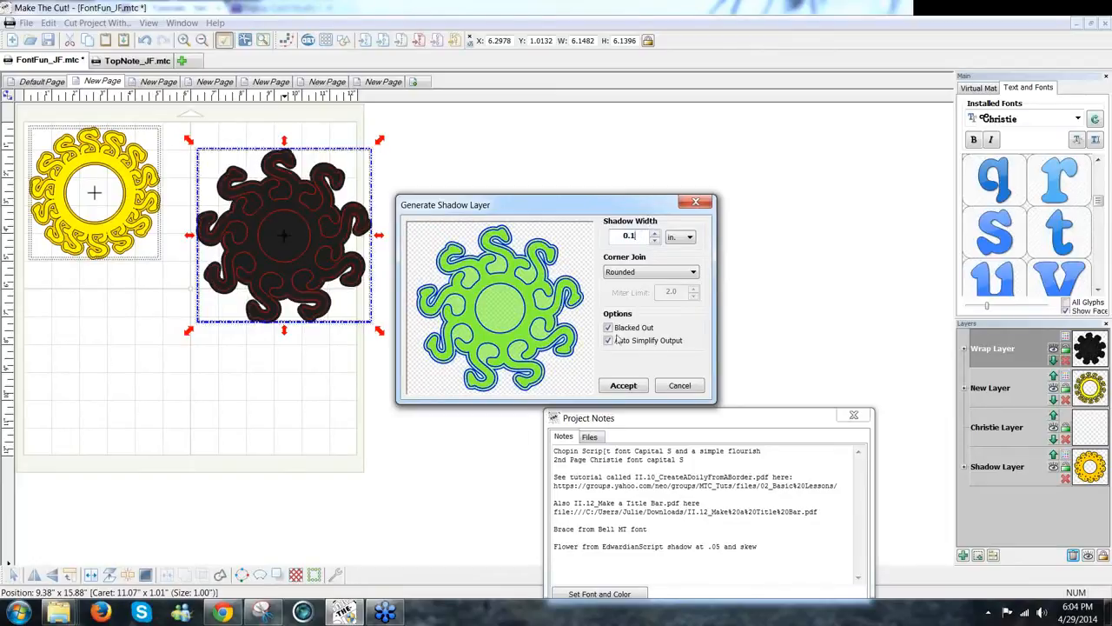
{"action": "left_click", "coordinate": [608, 328]}
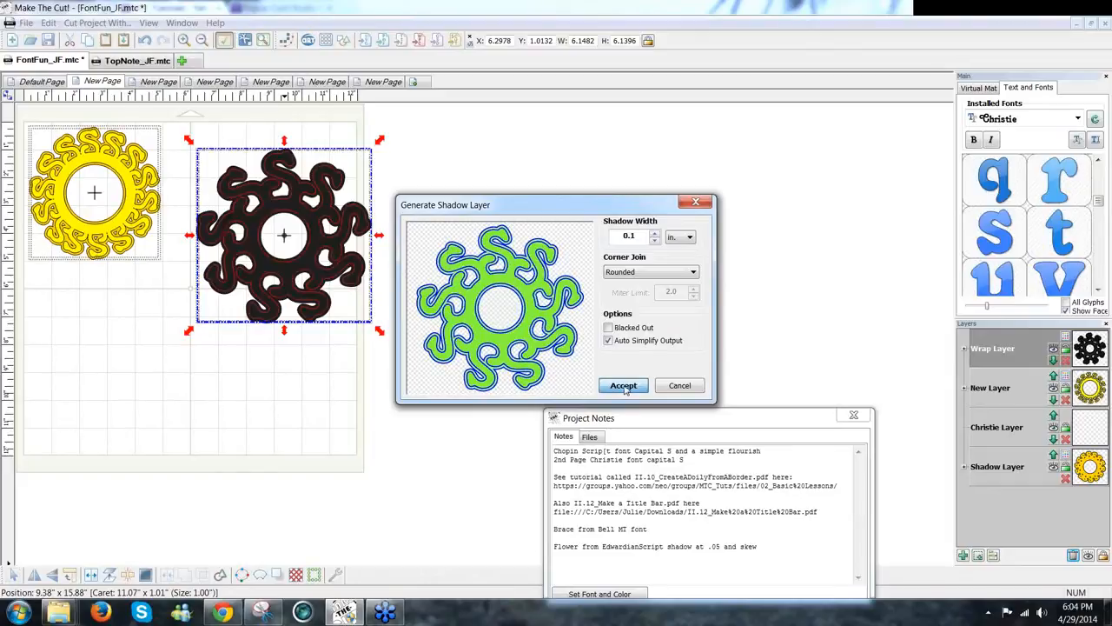
{"action": "left_click", "coordinate": [625, 387]}
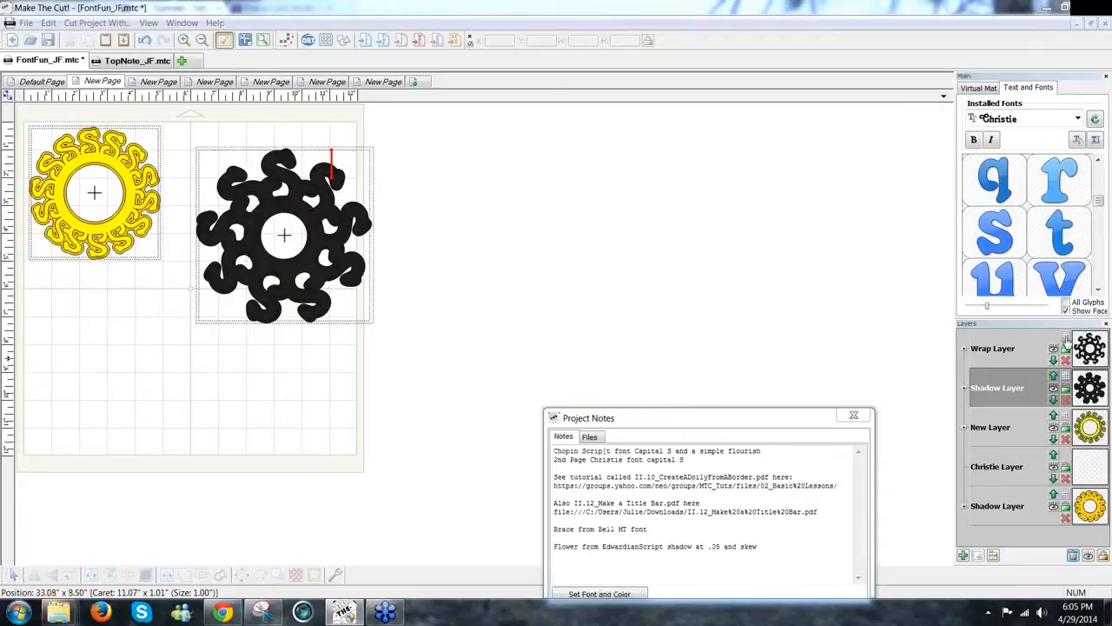
Step: Colour the flourish and shadow layers yellow, then move the doily up-left to about 5.54, 0.14
{"action": "left_click", "coordinate": [1068, 339]}
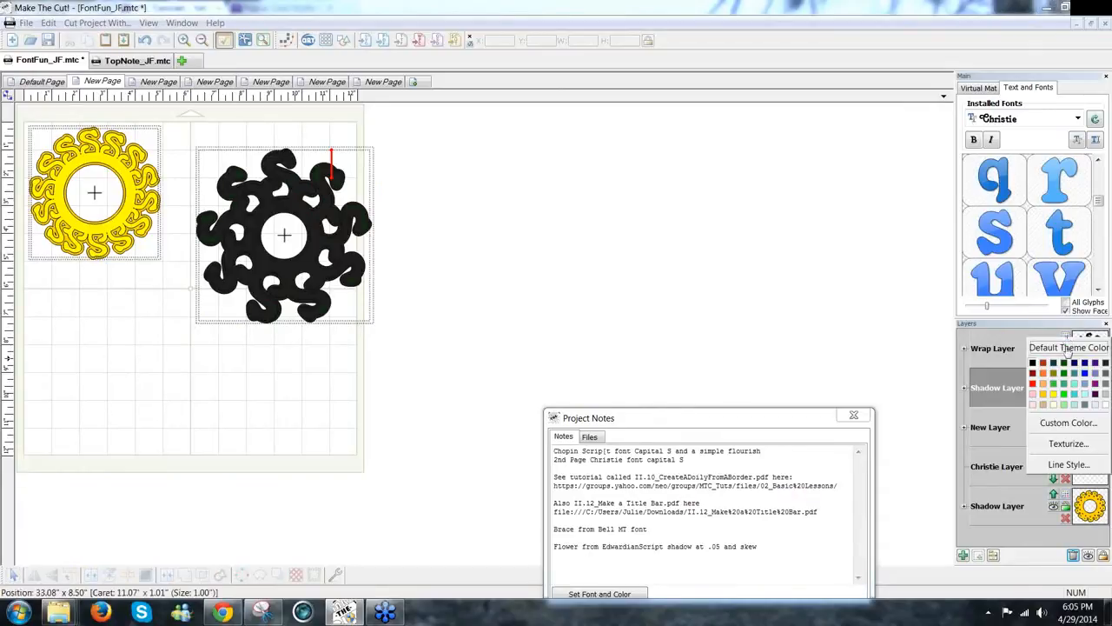
{"action": "left_click", "coordinate": [1043, 396]}
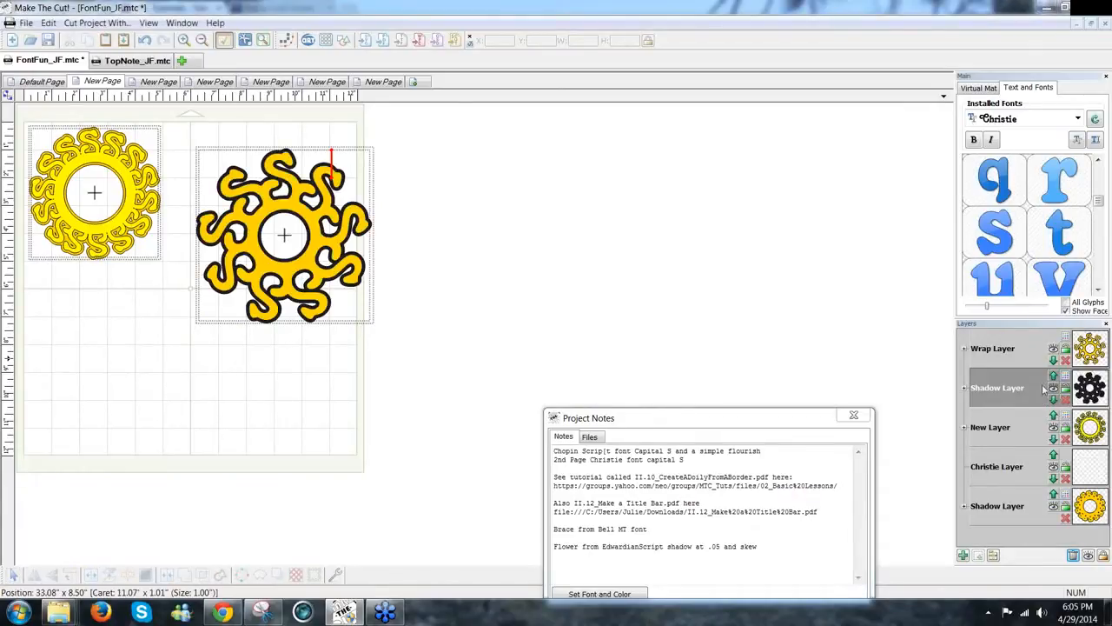
{"action": "left_click", "coordinate": [1066, 379]}
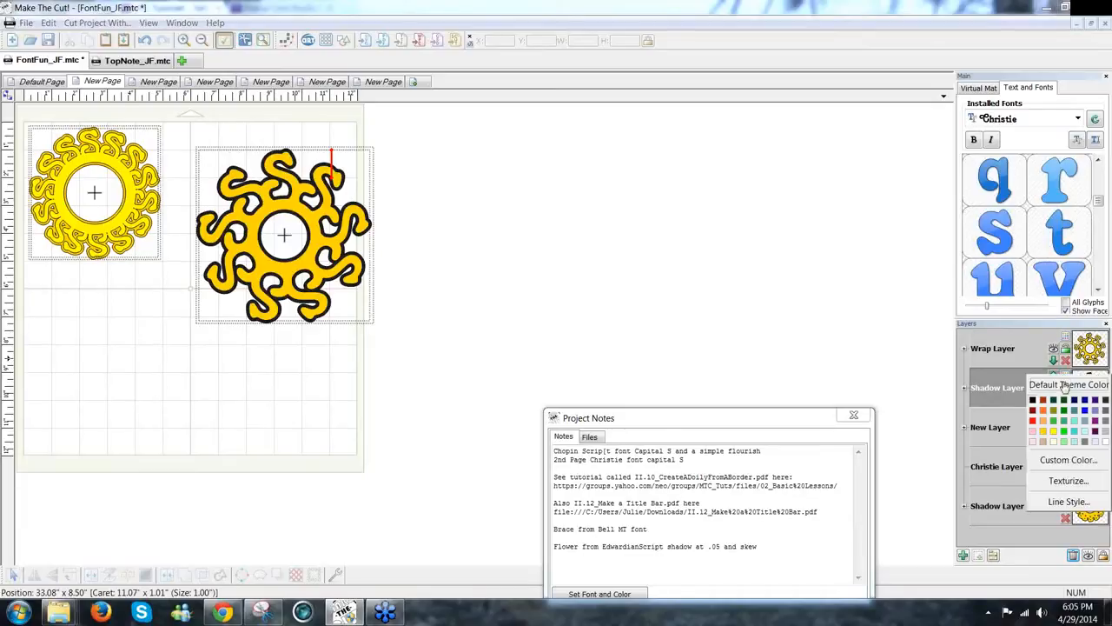
{"action": "left_click", "coordinate": [1053, 431]}
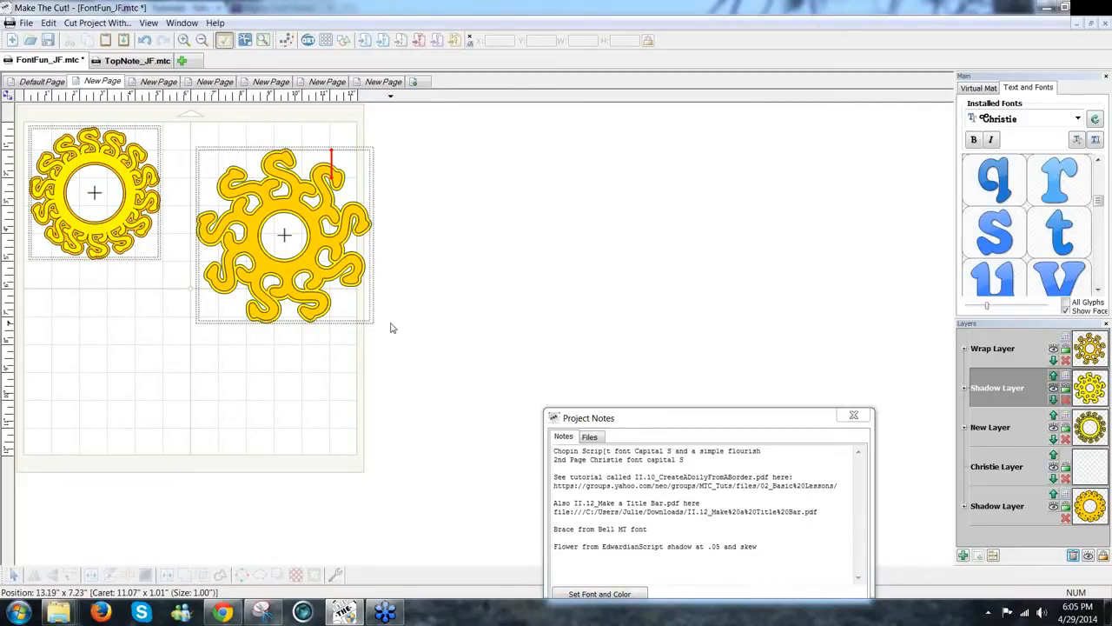
{"action": "left_click_drag", "start_coordinate": [416, 342], "coordinate": [175, 127]}
{"action": "left_click_drag", "start_coordinate": [281, 186], "coordinate": [276, 174]}
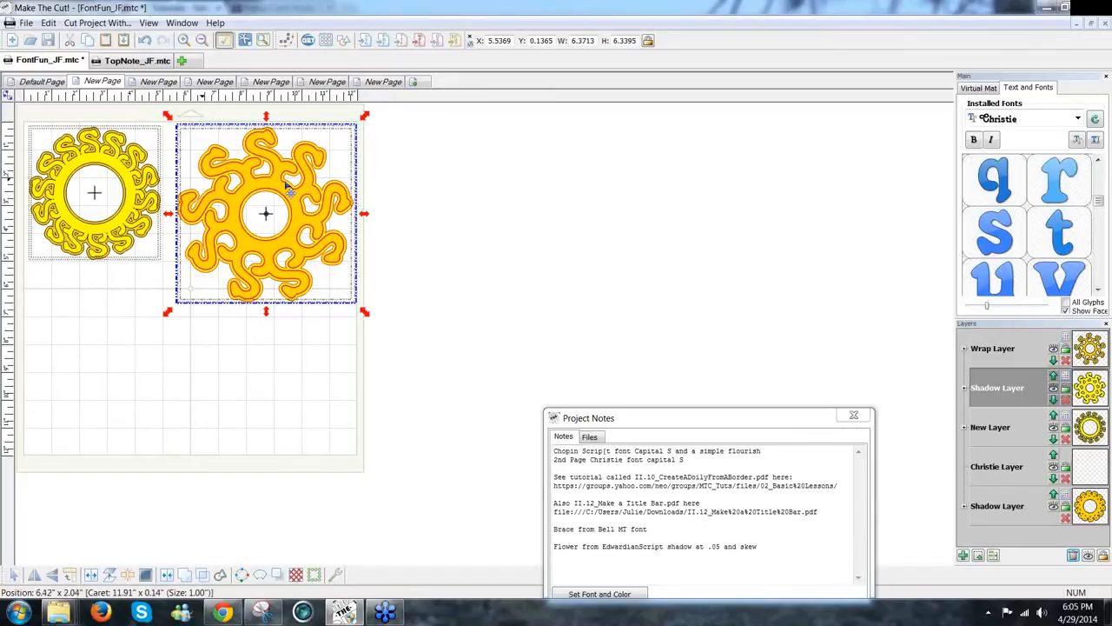
Step: Nudge the larger yellow doily to the right and add a Christie capital S
{"action": "left_click", "coordinate": [299, 258]}
{"action": "left_click_drag", "start_coordinate": [299, 259], "coordinate": [339, 255]}
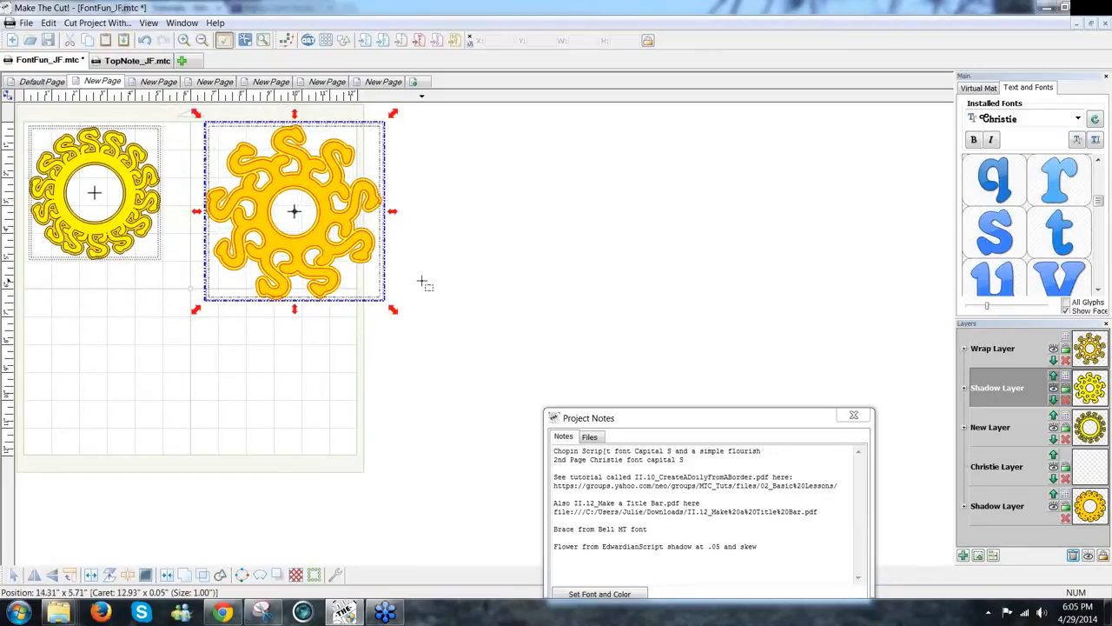
{"action": "left_click", "coordinate": [525, 301]}
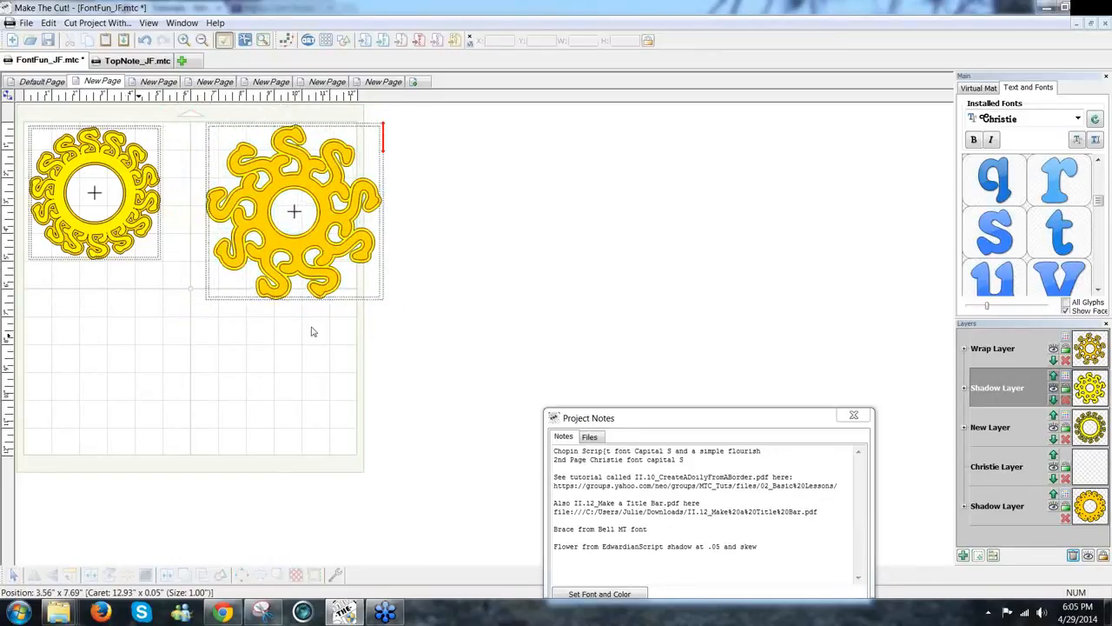
{"action": "left_click", "coordinate": [1095, 143]}
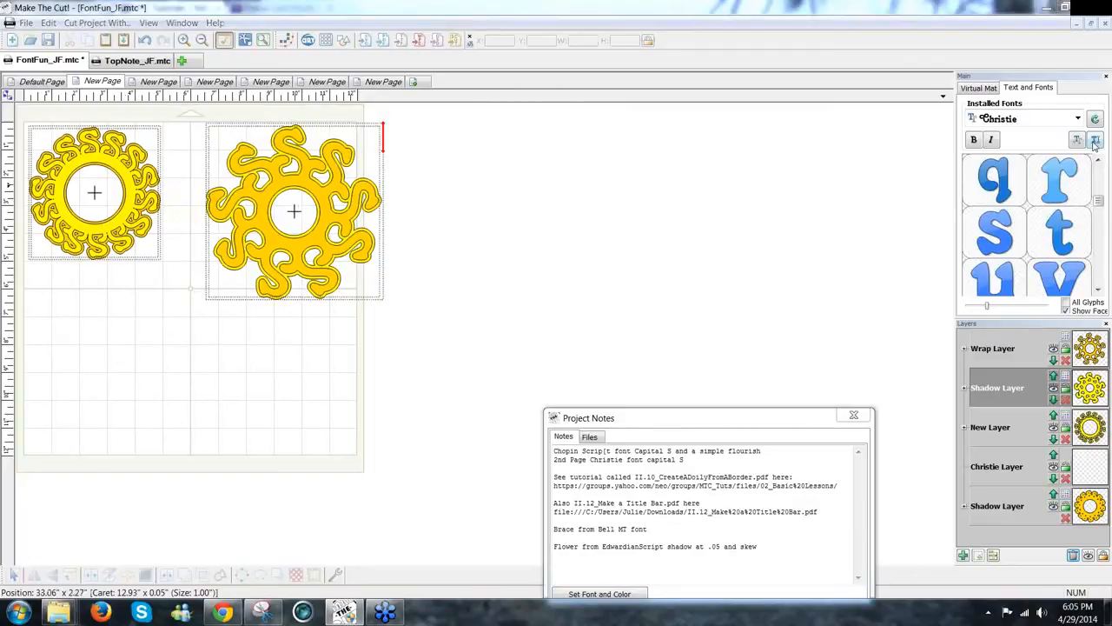
Step: Place the Christie S at the mat's lower left and rotate it 90° clockwise
{"action": "left_click", "coordinate": [619, 363]}
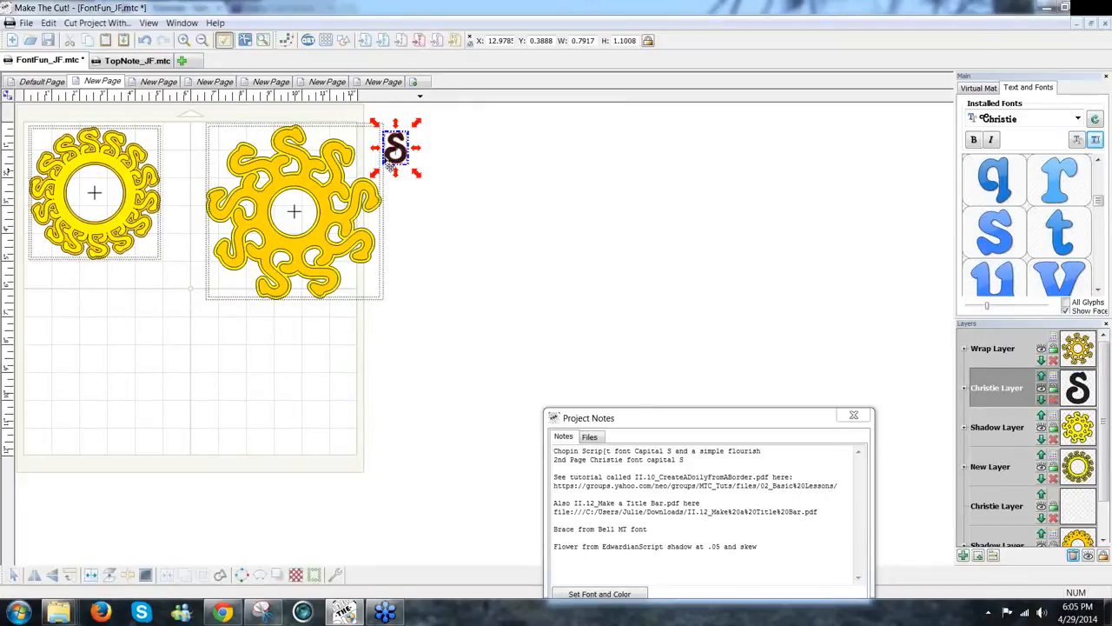
{"action": "left_click_drag", "start_coordinate": [110, 327], "coordinate": [78, 344]}
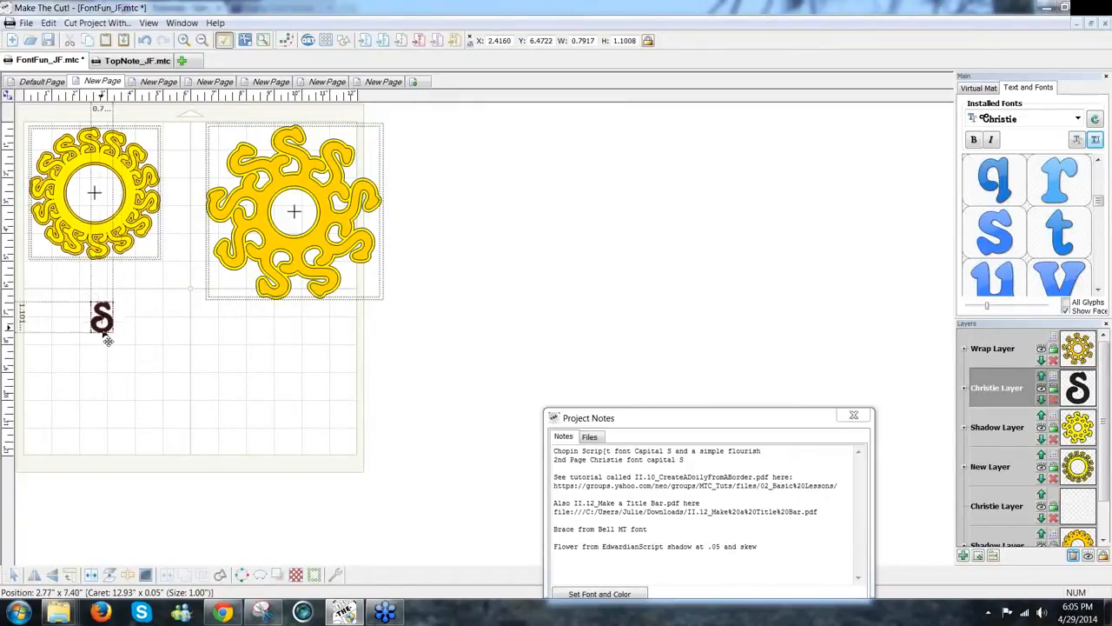
{"action": "left_click", "coordinate": [71, 576]}
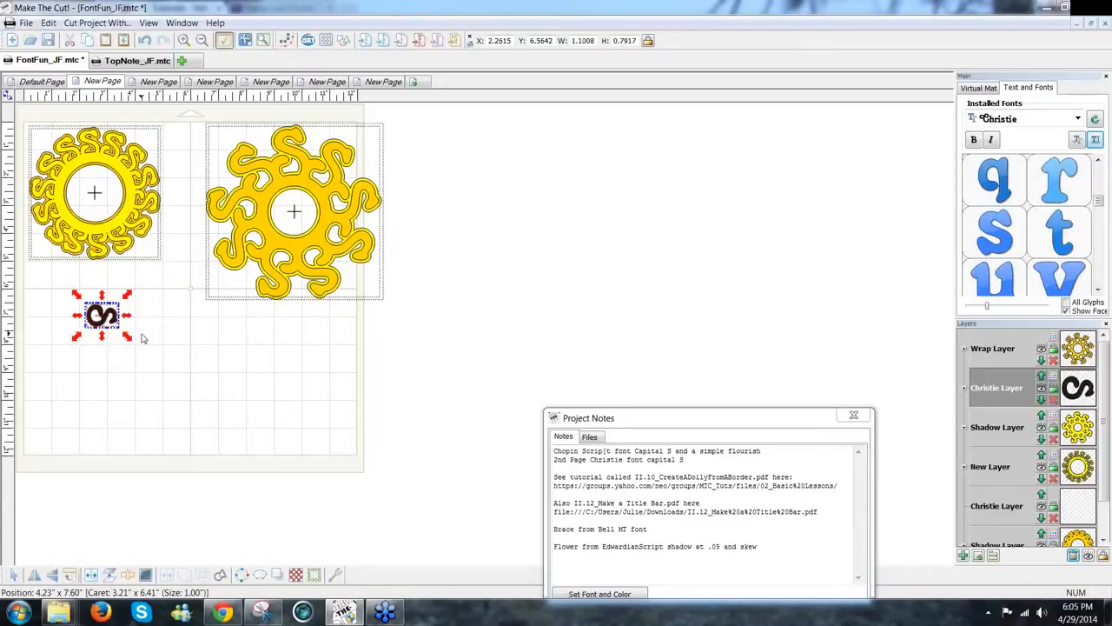
{"action": "left_click", "coordinate": [235, 307]}
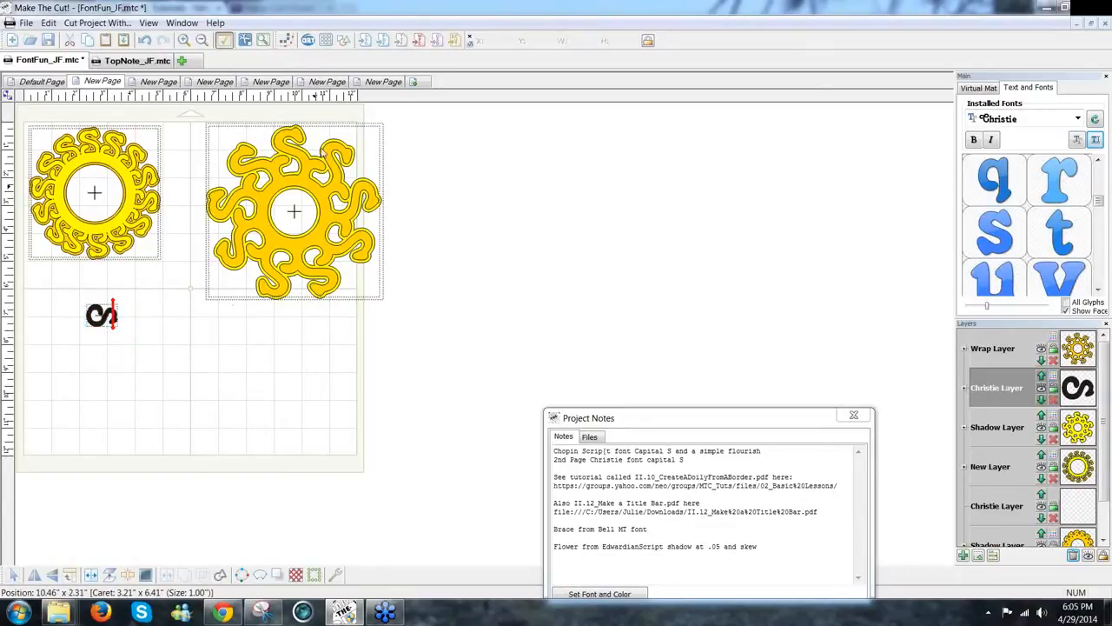
Step: Add a generic black circle lower on the mat and set the S onto it for wrapping
{"action": "left_click", "coordinate": [346, 40]}
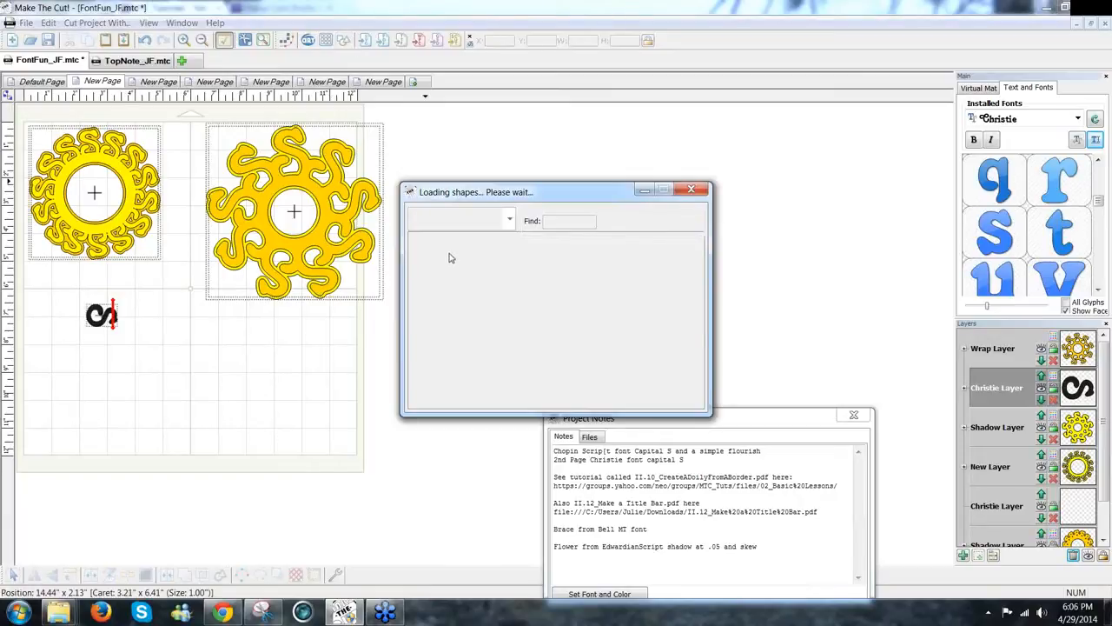
{"action": "double_click", "coordinate": [446, 254]}
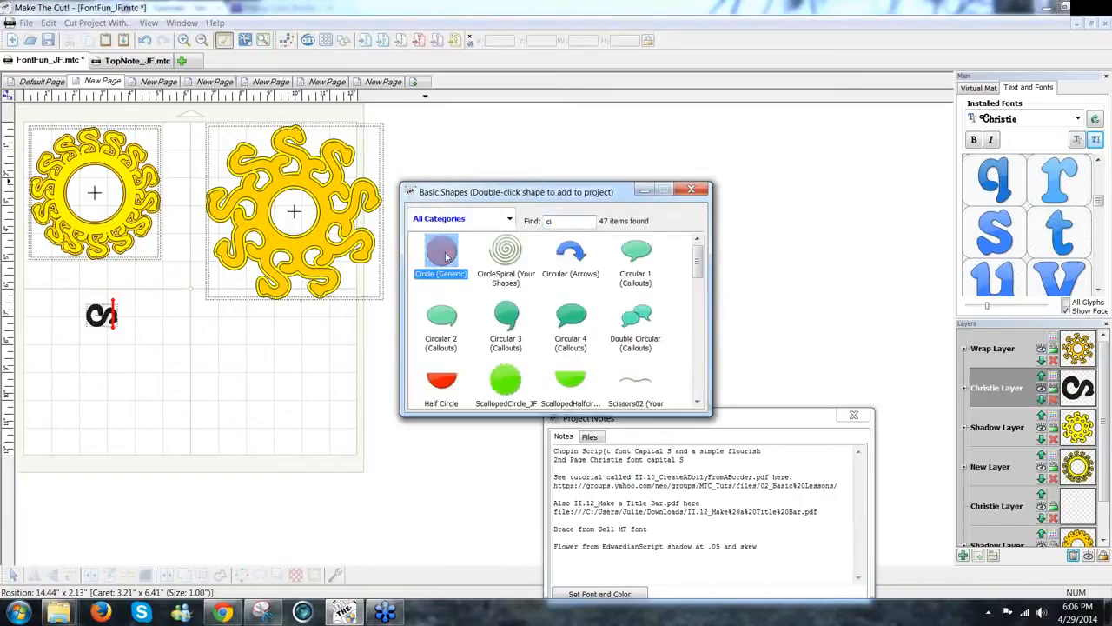
{"action": "left_click", "coordinate": [691, 189]}
{"action": "left_click_drag", "start_coordinate": [128, 322], "coordinate": [259, 451]}
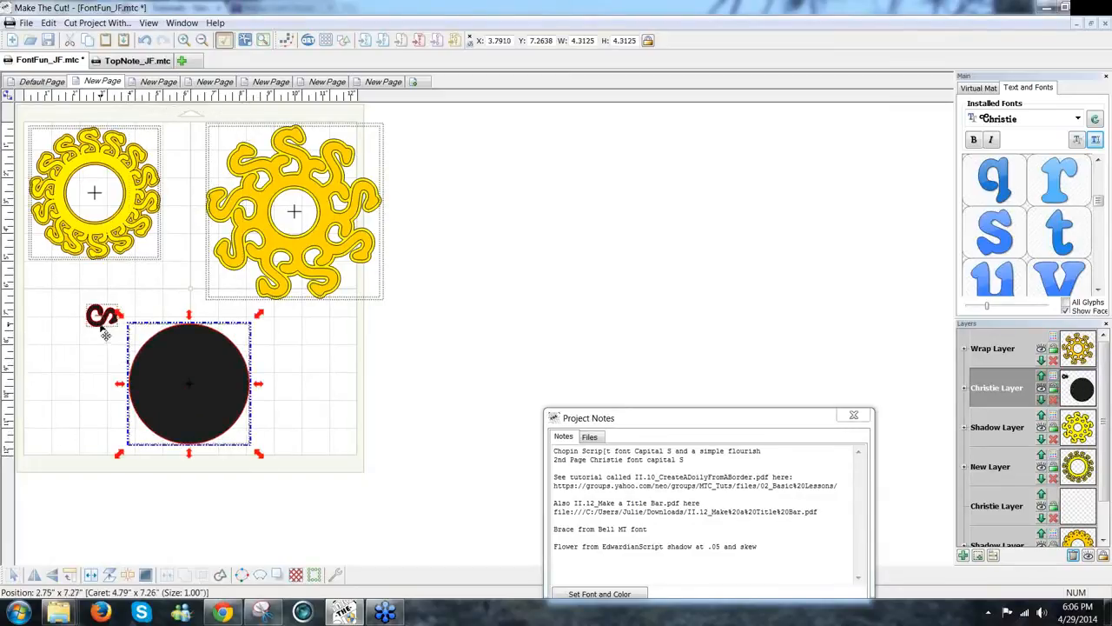
{"action": "left_click_drag", "start_coordinate": [104, 335], "coordinate": [183, 377]}
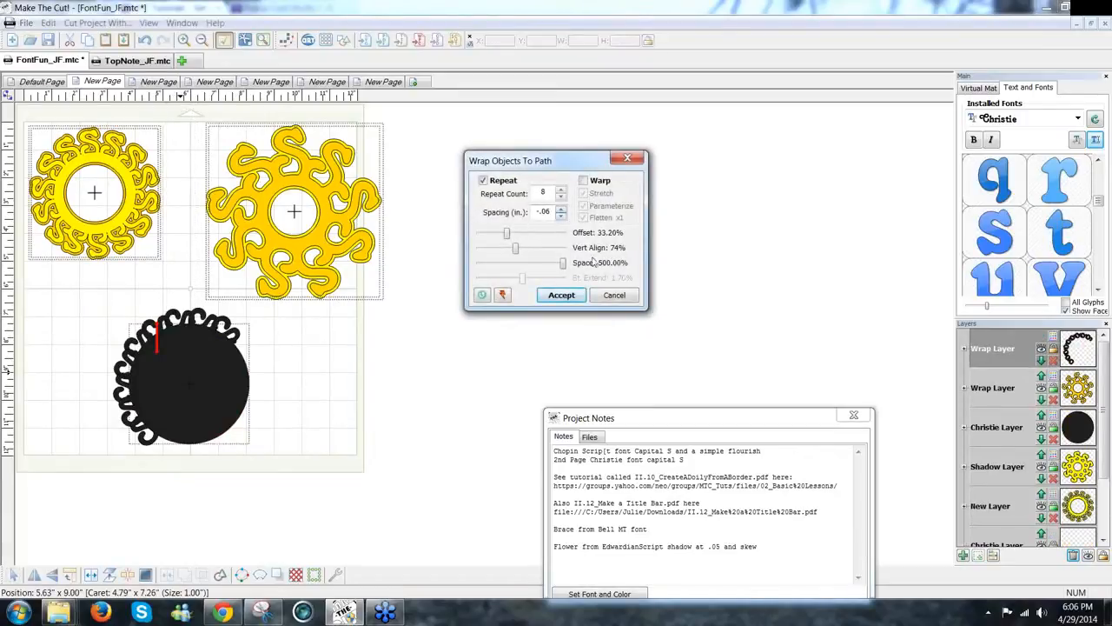
Step: Set the S wrap to 14 repeats with a spacing of -.015
{"action": "left_click", "coordinate": [562, 191]}
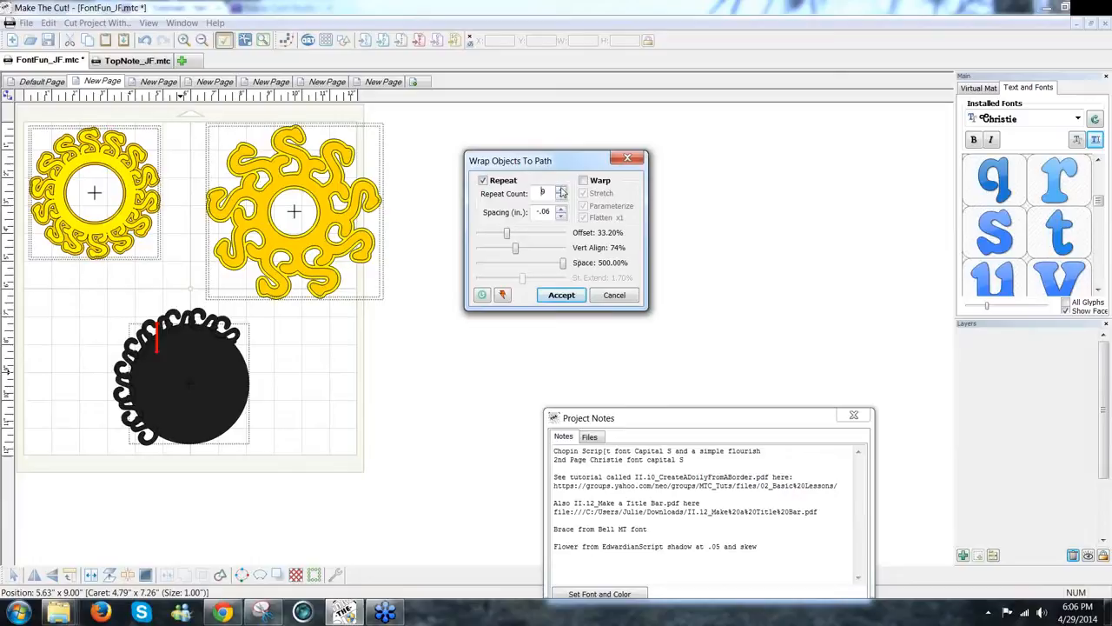
{"action": "left_click", "coordinate": [562, 191]}
{"action": "left_click", "coordinate": [549, 212]}
{"action": "key", "text": "BackSpace"}
{"action": "key", "text": "BackSpace"}
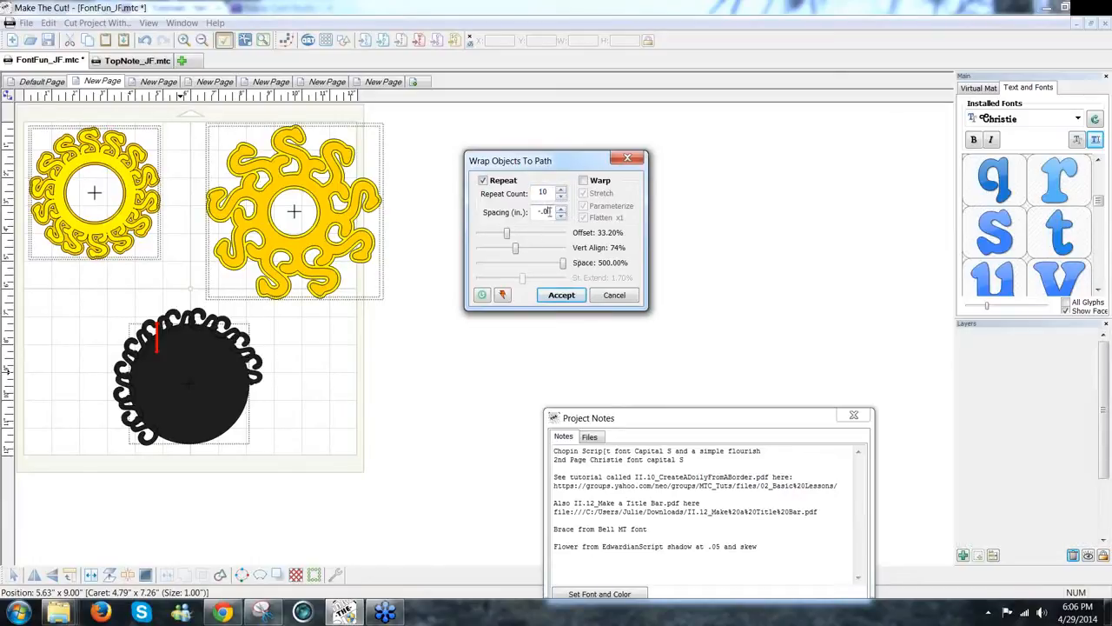
{"action": "type", "text": "2"}
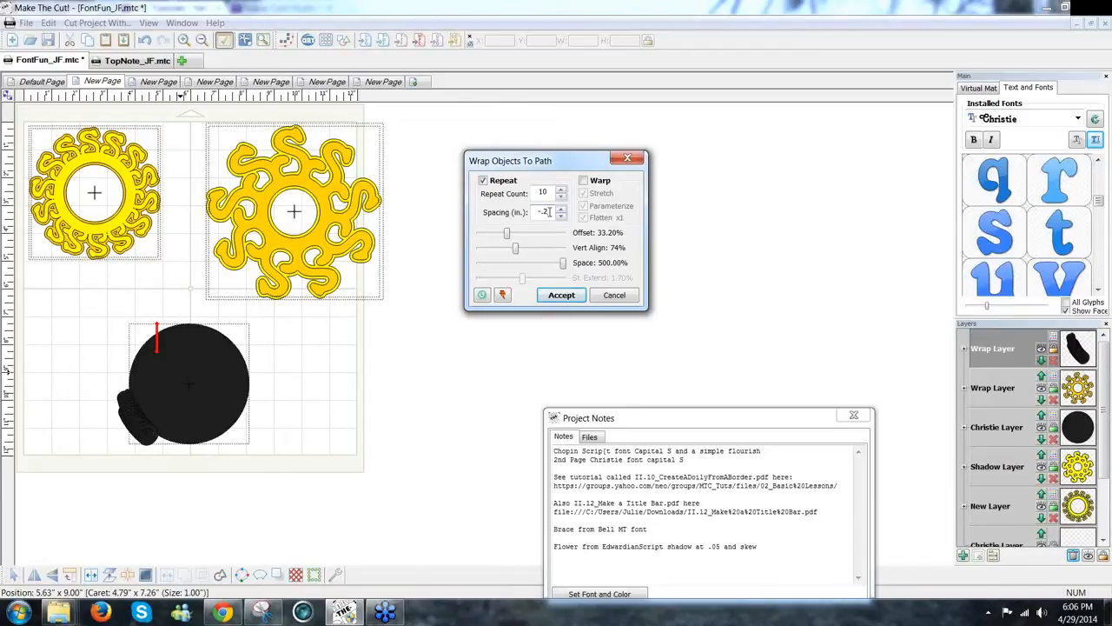
{"action": "key", "text": "BackSpace"}
{"action": "type", "text": "02"}
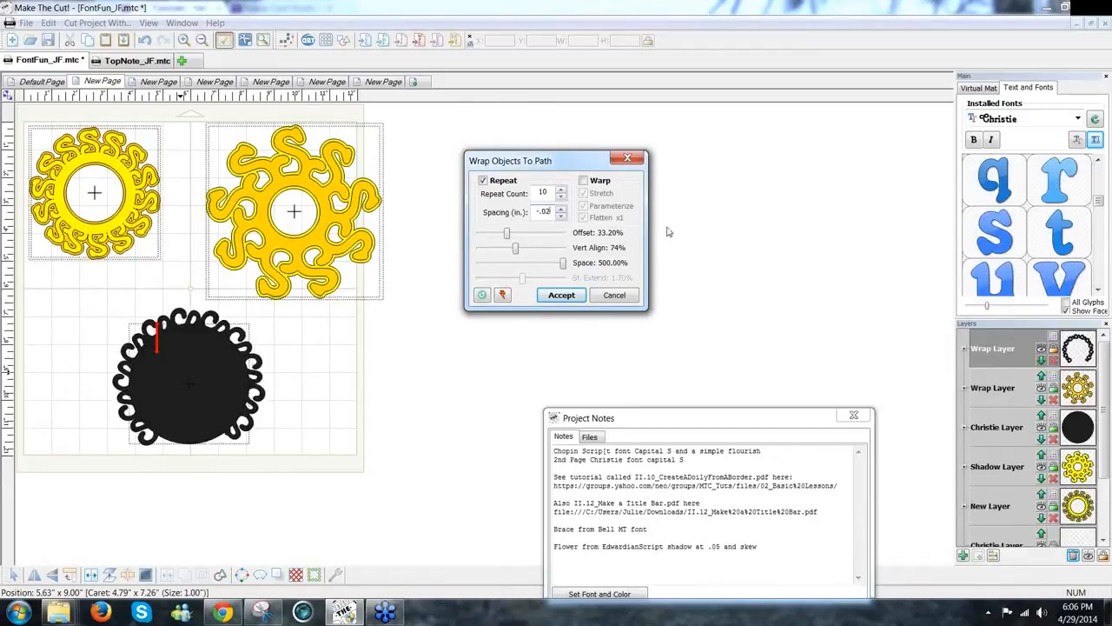
{"action": "left_click", "coordinate": [561, 190]}
{"action": "left_click", "coordinate": [562, 190]}
{"action": "left_click", "coordinate": [561, 190]}
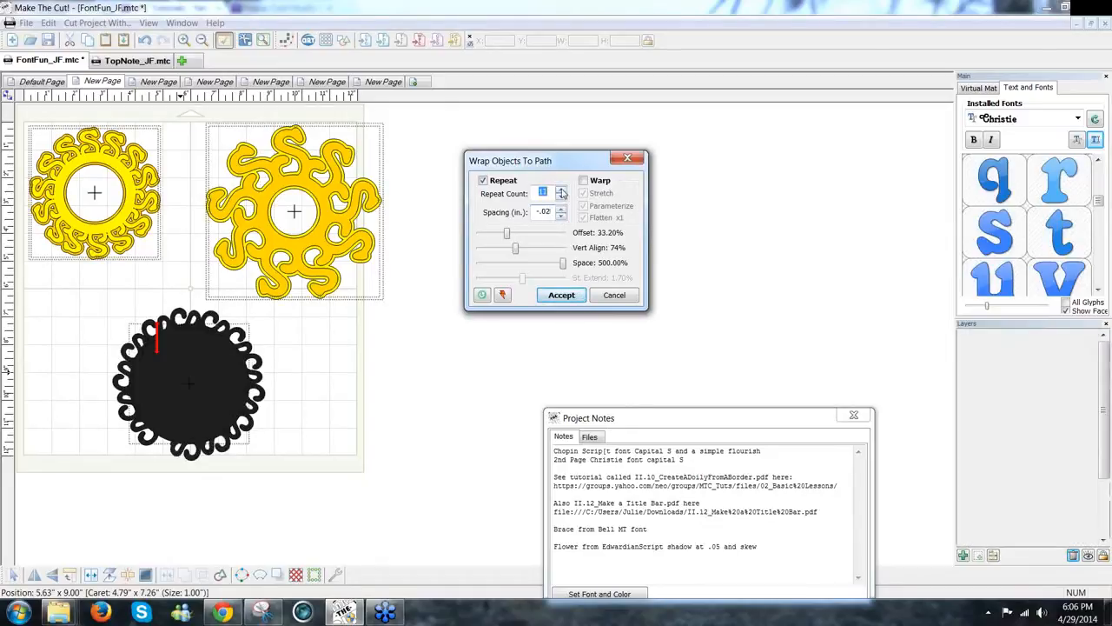
{"action": "left_click", "coordinate": [561, 190]}
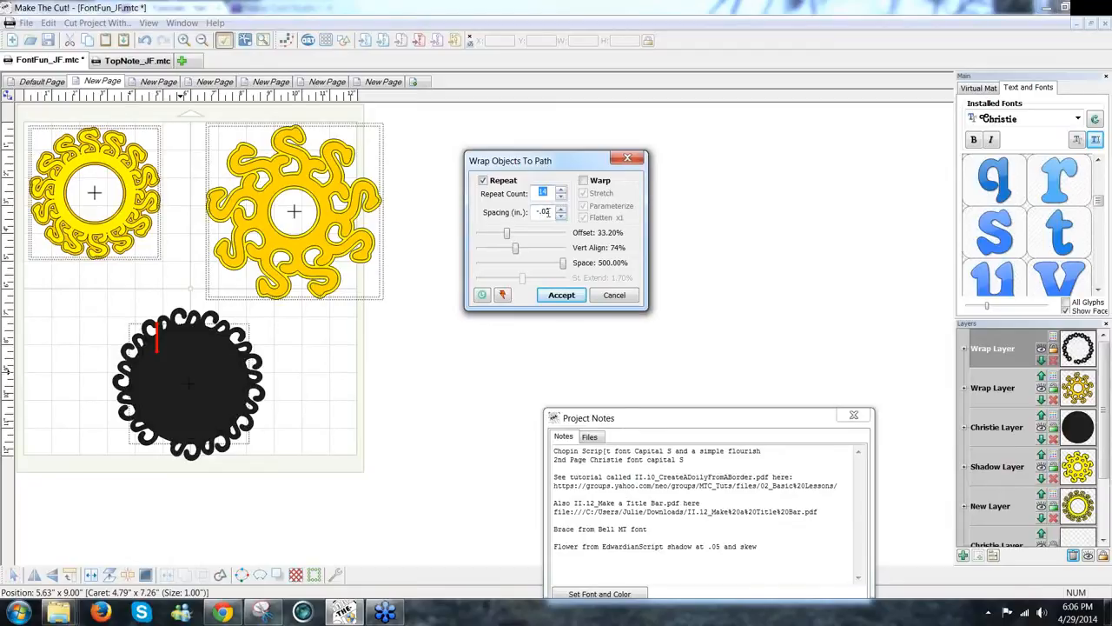
{"action": "type", "text": "5"}
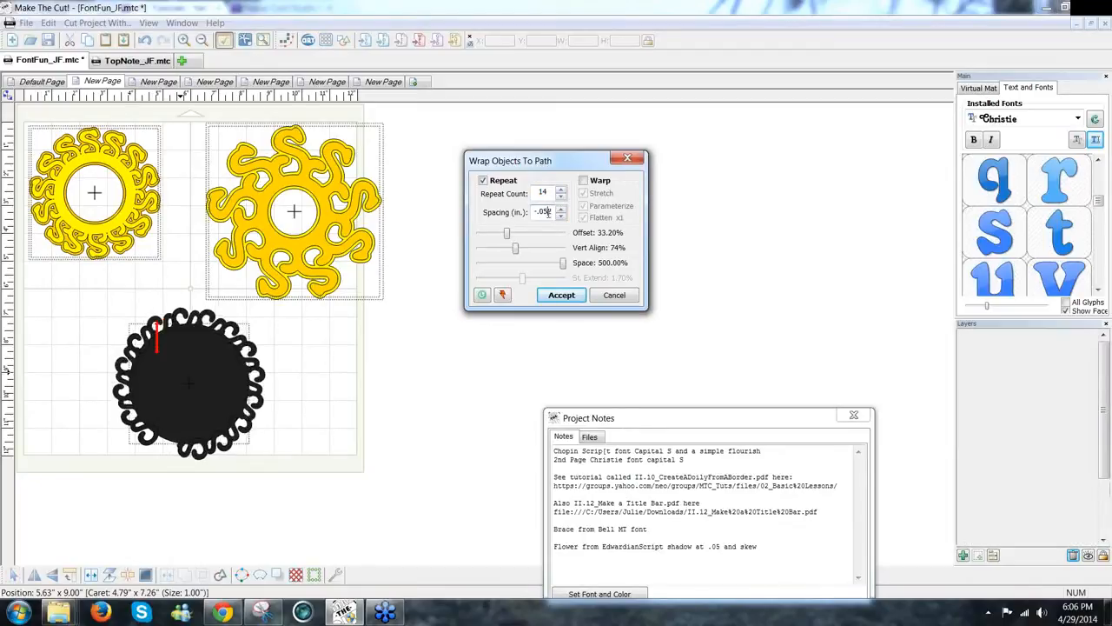
{"action": "key", "text": "BackSpace"}
{"action": "key", "text": "BackSpace"}
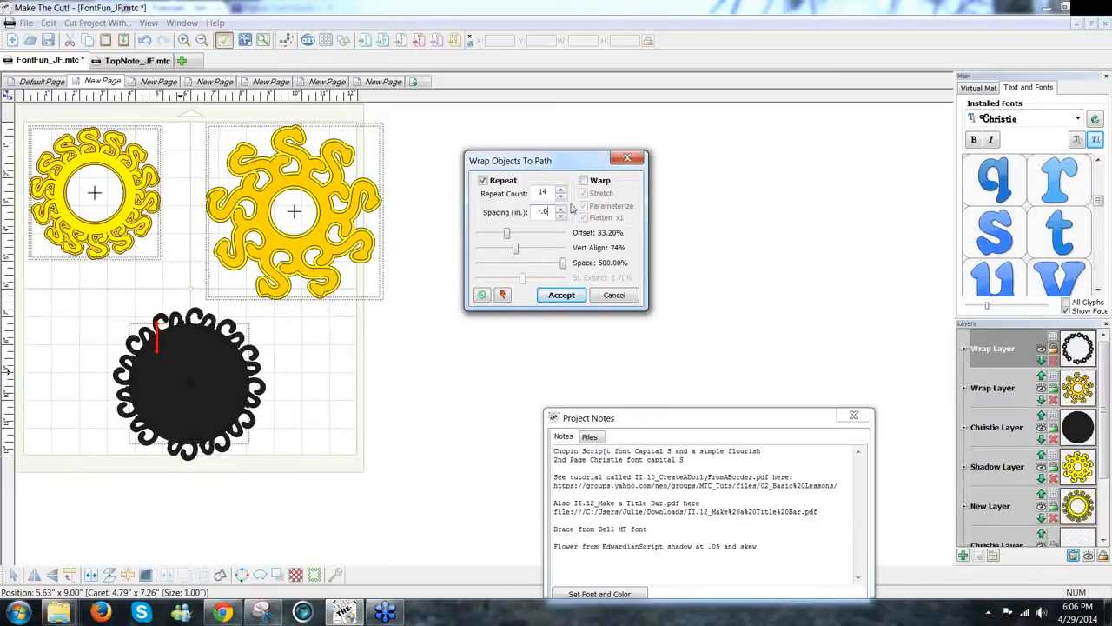
{"action": "type", "text": "15"}
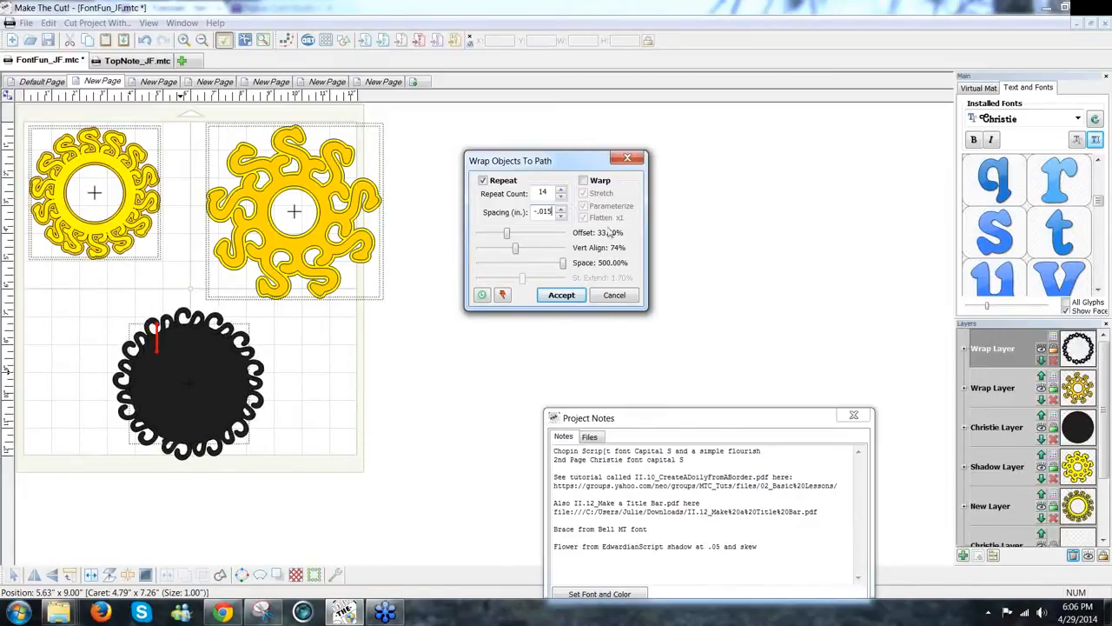
Step: Lower the space slider slightly, apply the wrap, and weld the S shapes into one path
{"action": "left_click_drag", "start_coordinate": [563, 265], "coordinate": [554, 270]}
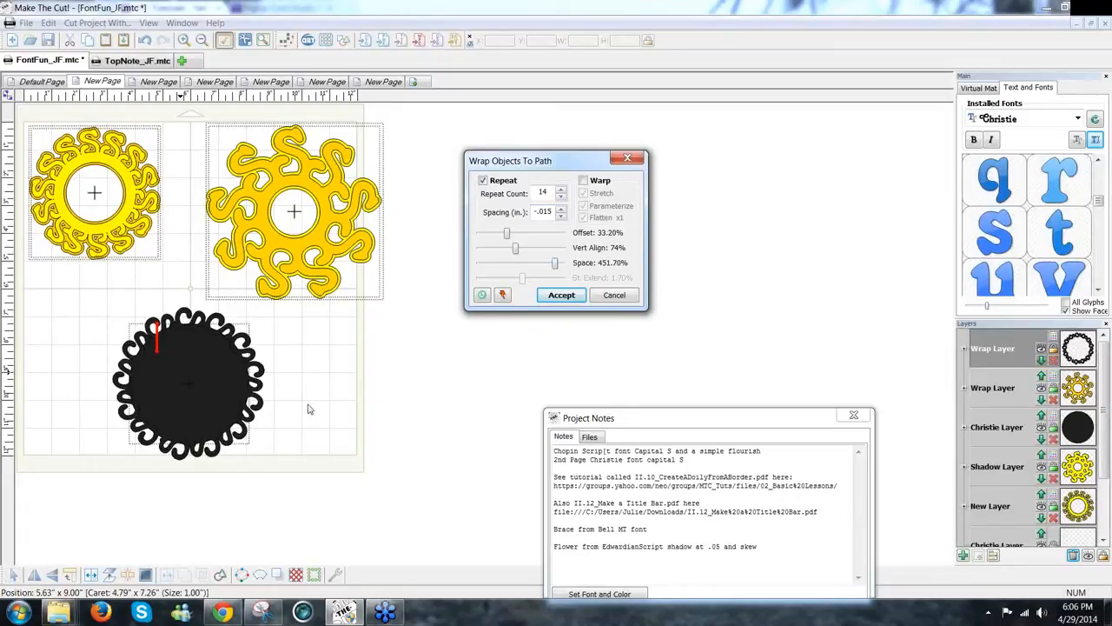
{"action": "left_click", "coordinate": [562, 298]}
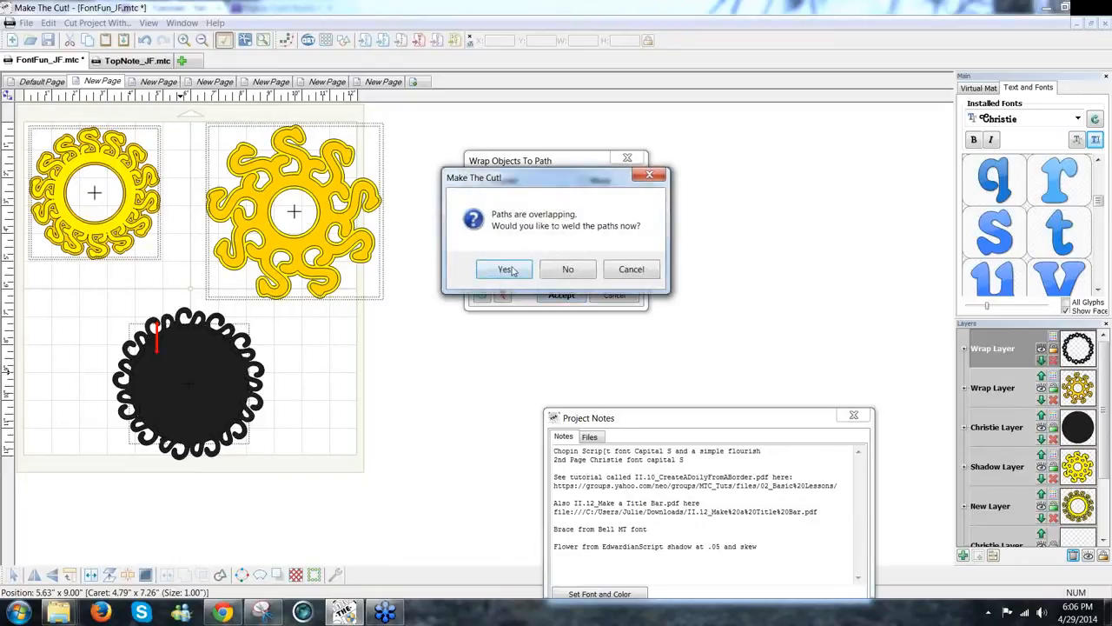
{"action": "left_click", "coordinate": [509, 269]}
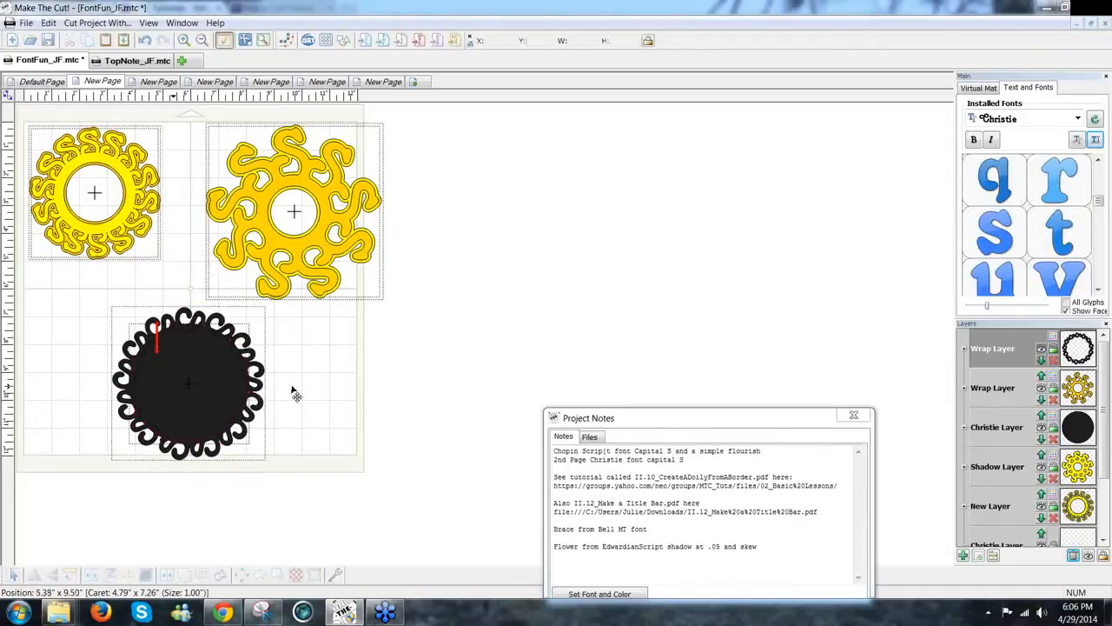
Step: Pull the black circle out of the S ring, shift the ring up-left, and view the purple doily page
{"action": "left_click_drag", "start_coordinate": [296, 396], "coordinate": [560, 404]}
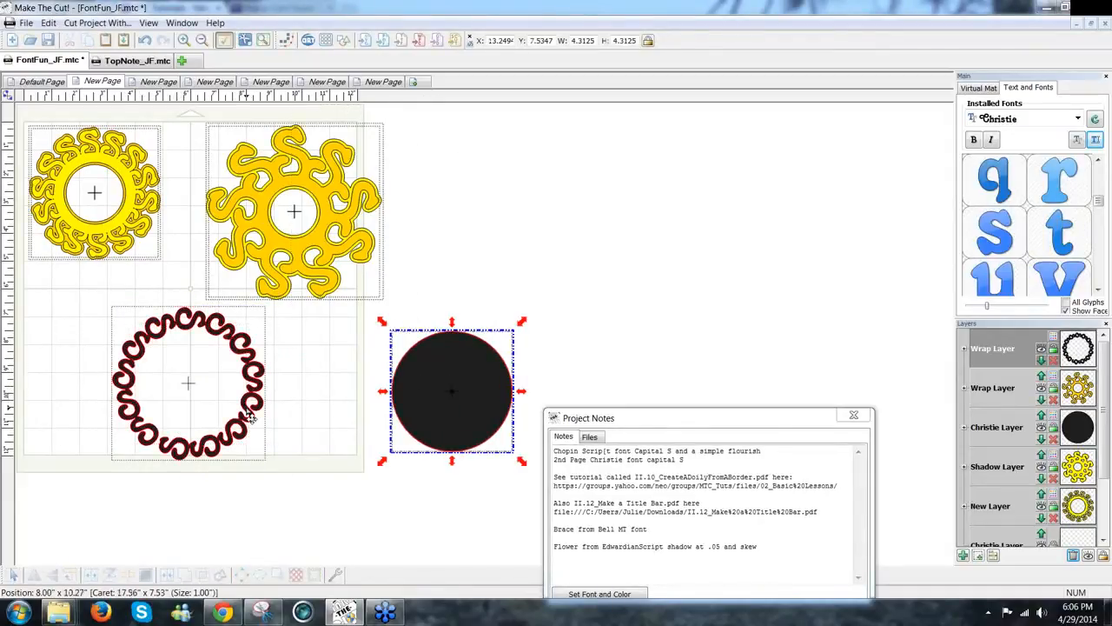
{"action": "left_click", "coordinate": [250, 418]}
{"action": "left_click_drag", "start_coordinate": [224, 407], "coordinate": [202, 388]}
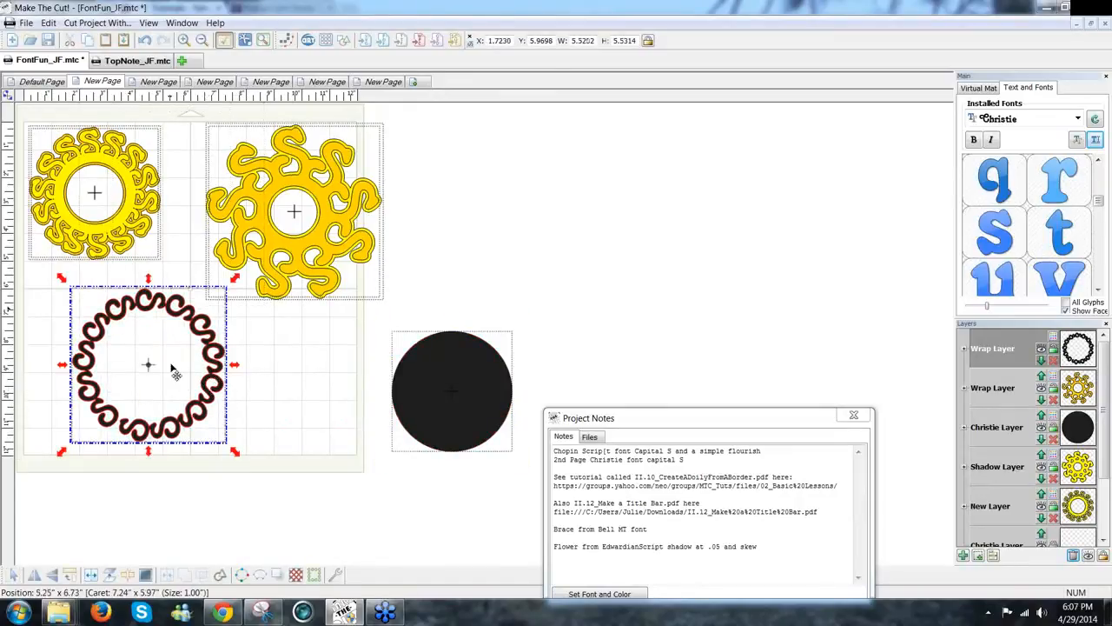
{"action": "left_click", "coordinate": [255, 379]}
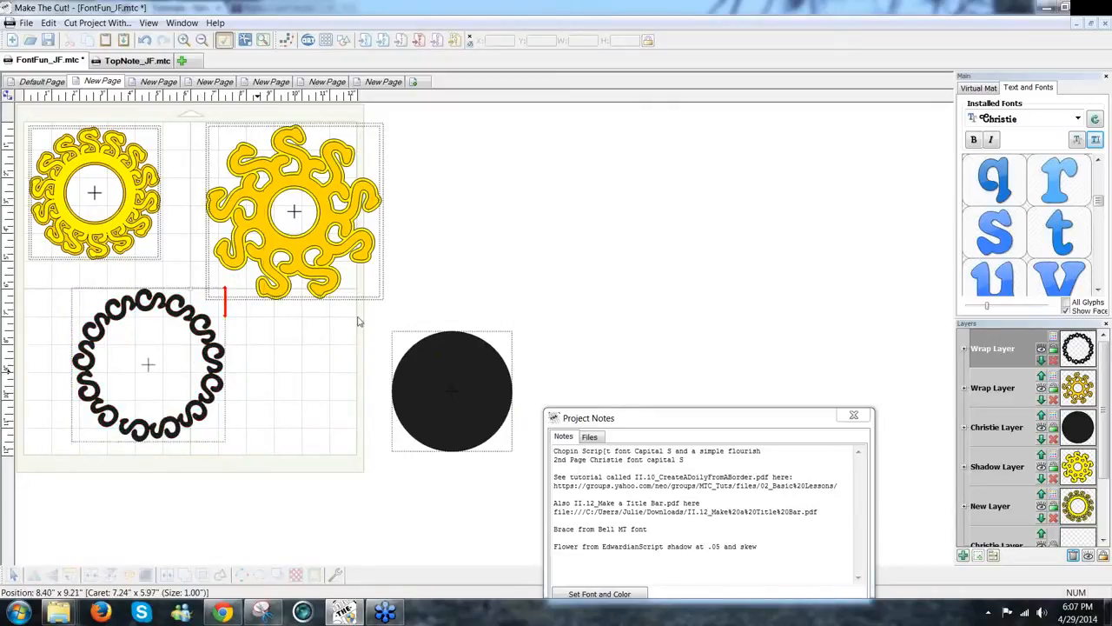
{"action": "left_click", "coordinate": [160, 82]}
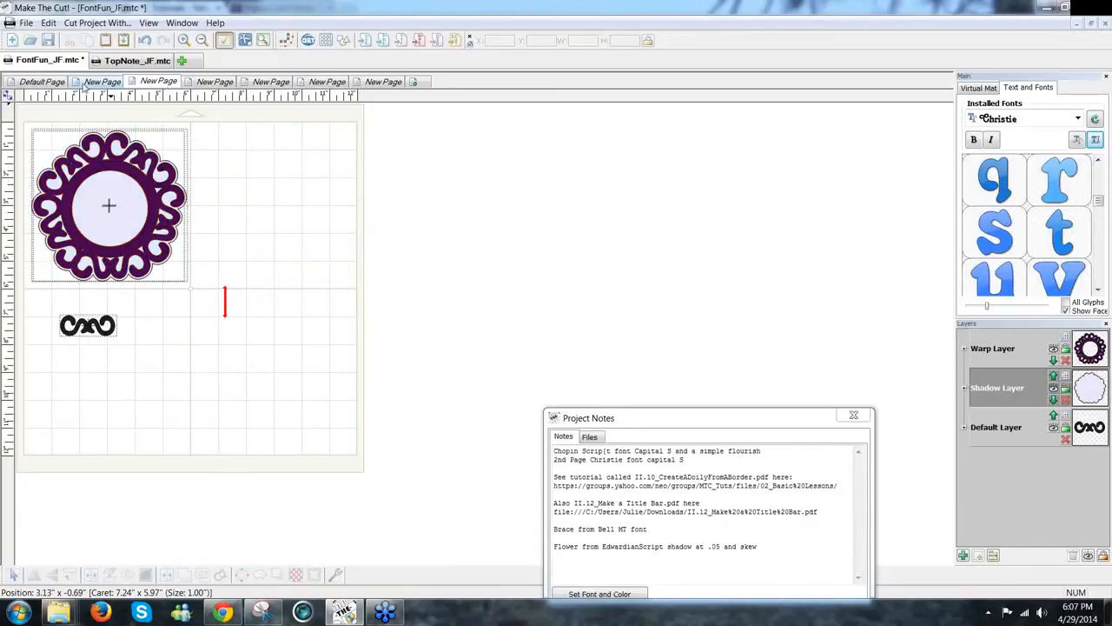
Step: Browse the project pages and open the one with the light blue doily
{"action": "left_click", "coordinate": [46, 83]}
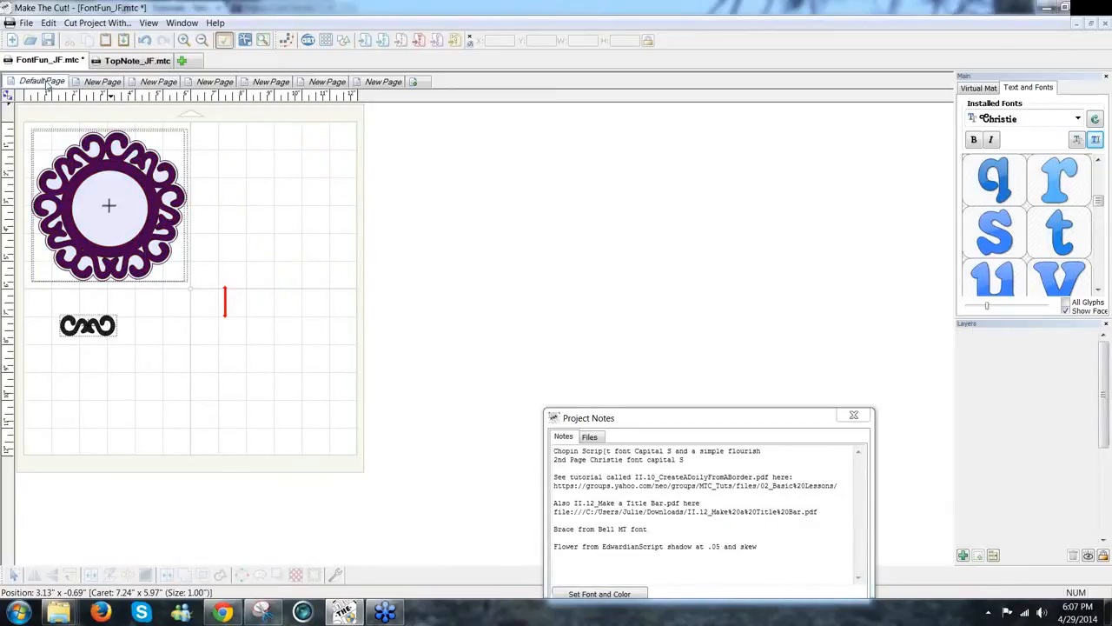
{"action": "left_click", "coordinate": [101, 83]}
{"action": "left_click", "coordinate": [153, 85]}
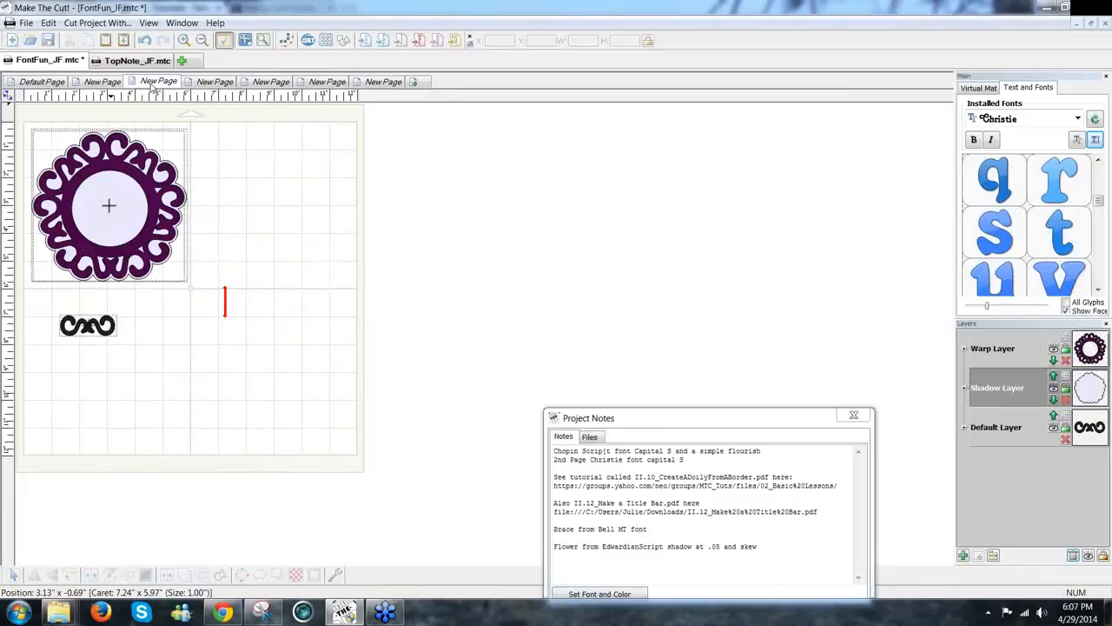
{"action": "left_click", "coordinate": [220, 87]}
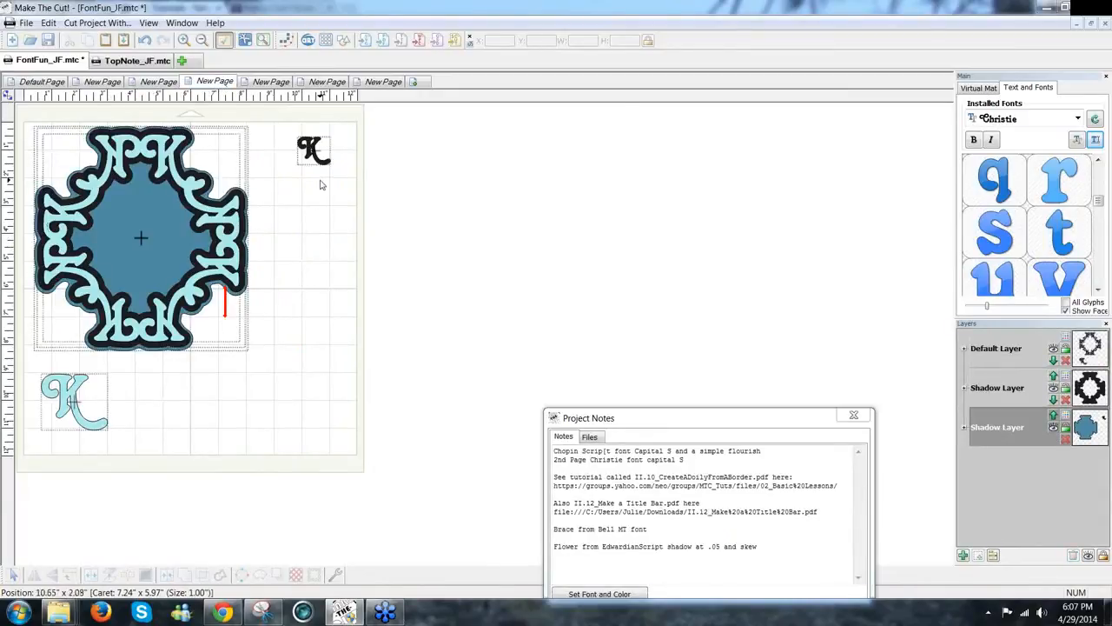
Step: Move the light-blue K from the lower left to just right of the doily
{"action": "left_click_drag", "start_coordinate": [1101, 205], "coordinate": [1102, 193]}
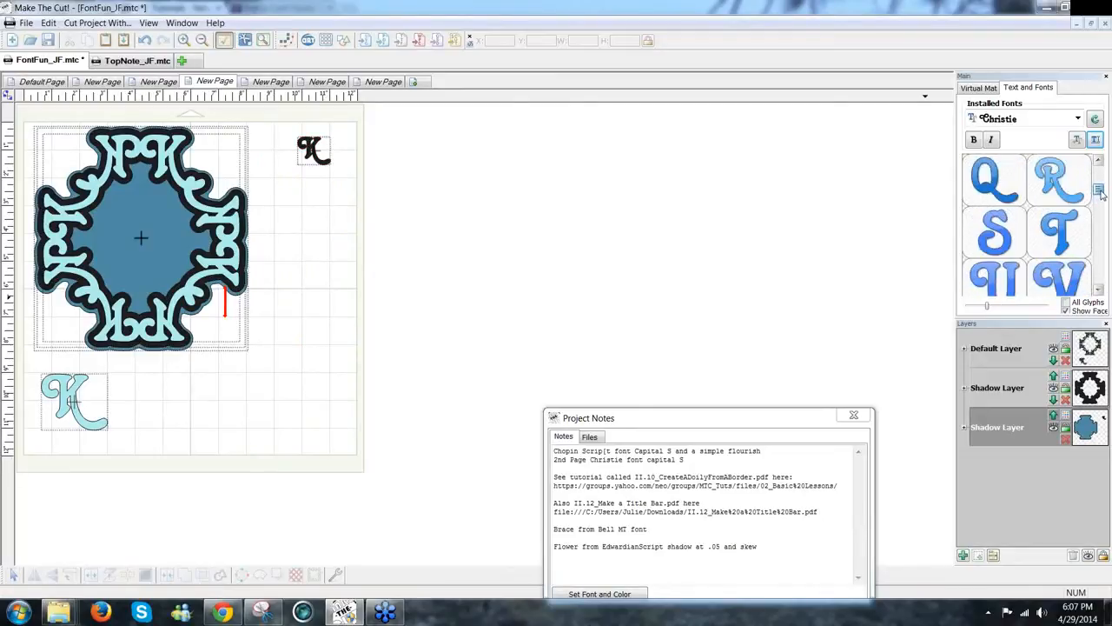
{"action": "scroll", "coordinate": [1100, 193], "scroll_direction": "up", "scroll_amount": 4}
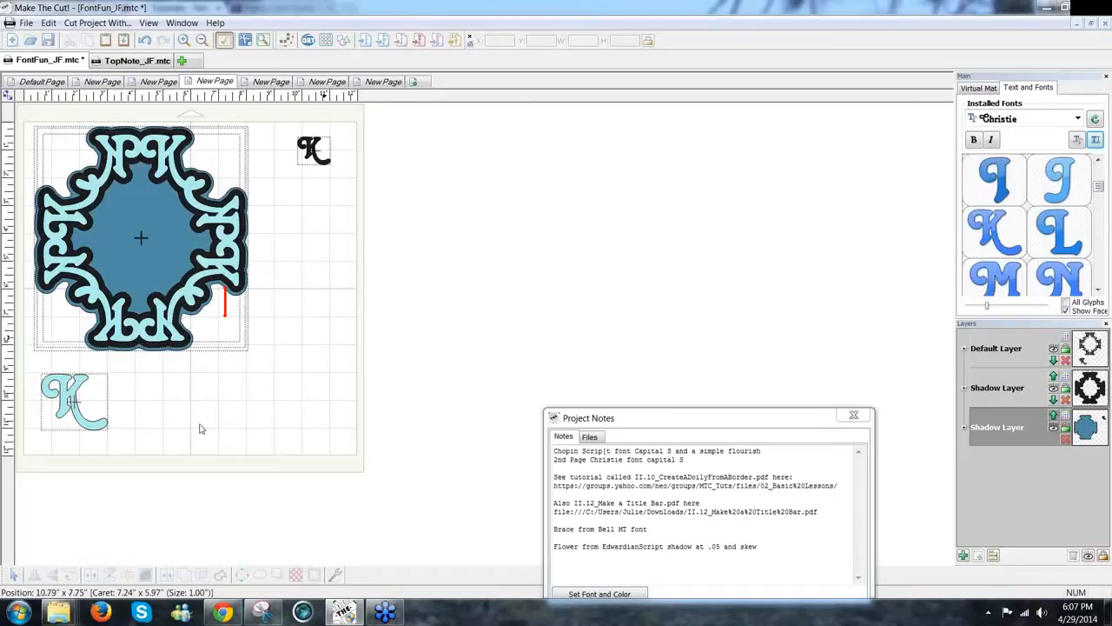
{"action": "left_click_drag", "start_coordinate": [113, 432], "coordinate": [358, 398]}
{"action": "left_click_drag", "start_coordinate": [341, 347], "coordinate": [317, 379]}
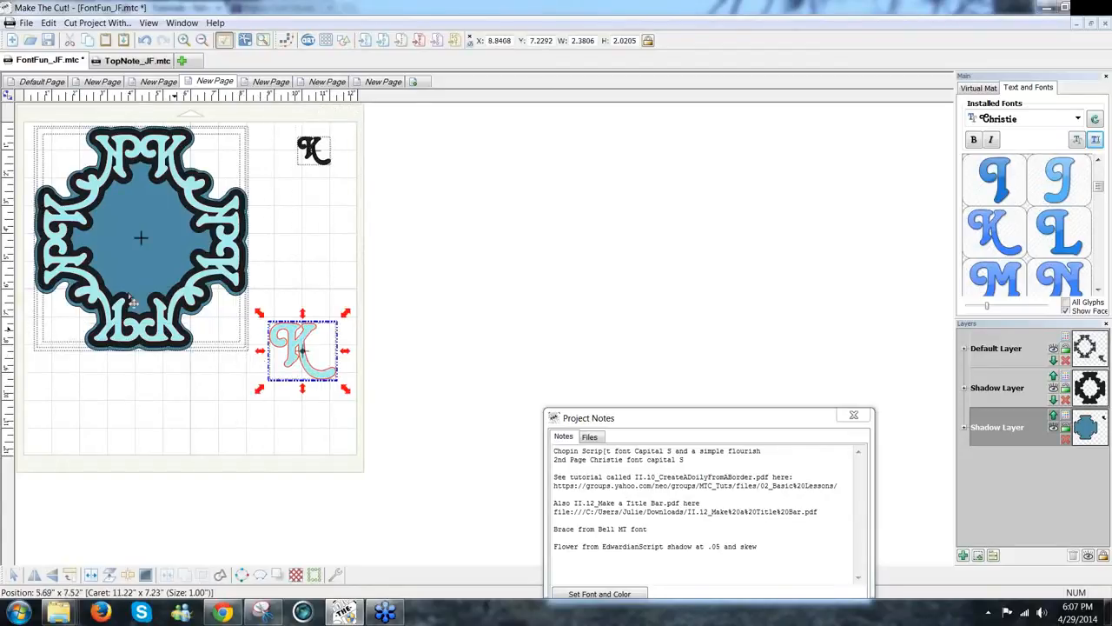
Step: Mirror the light-blue K and align it back to back with a copy, spanning 4.66 by 2.02 inches
{"action": "left_click", "coordinate": [54, 579]}
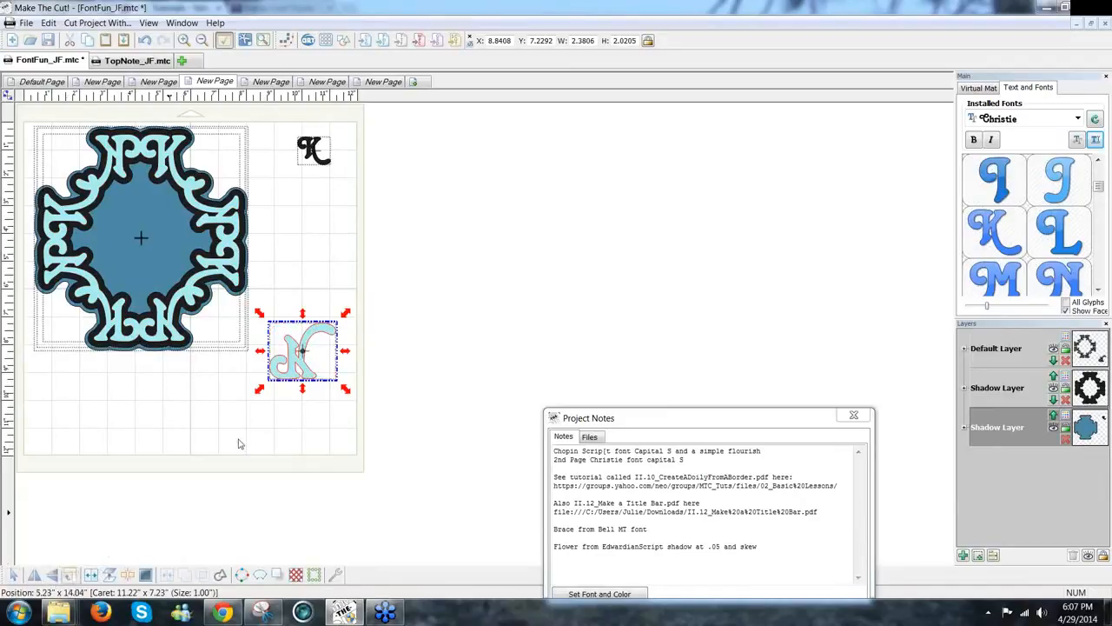
{"action": "left_click_drag", "start_coordinate": [306, 367], "coordinate": [413, 401]}
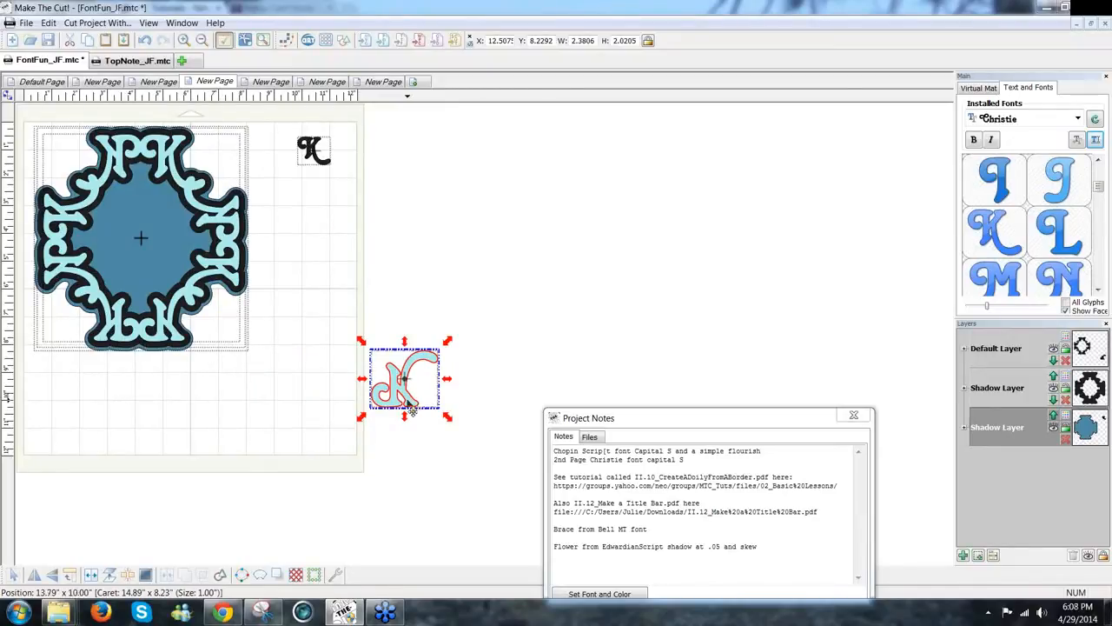
{"action": "left_click_drag", "start_coordinate": [412, 409], "coordinate": [349, 409]}
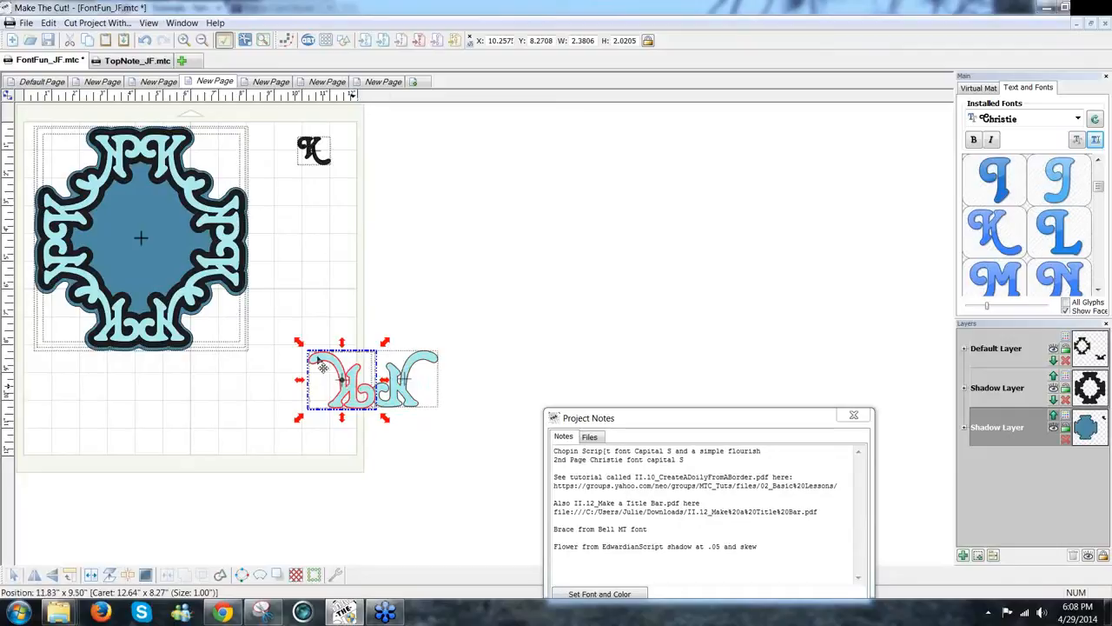
{"action": "left_click_drag", "start_coordinate": [283, 325], "coordinate": [480, 444]}
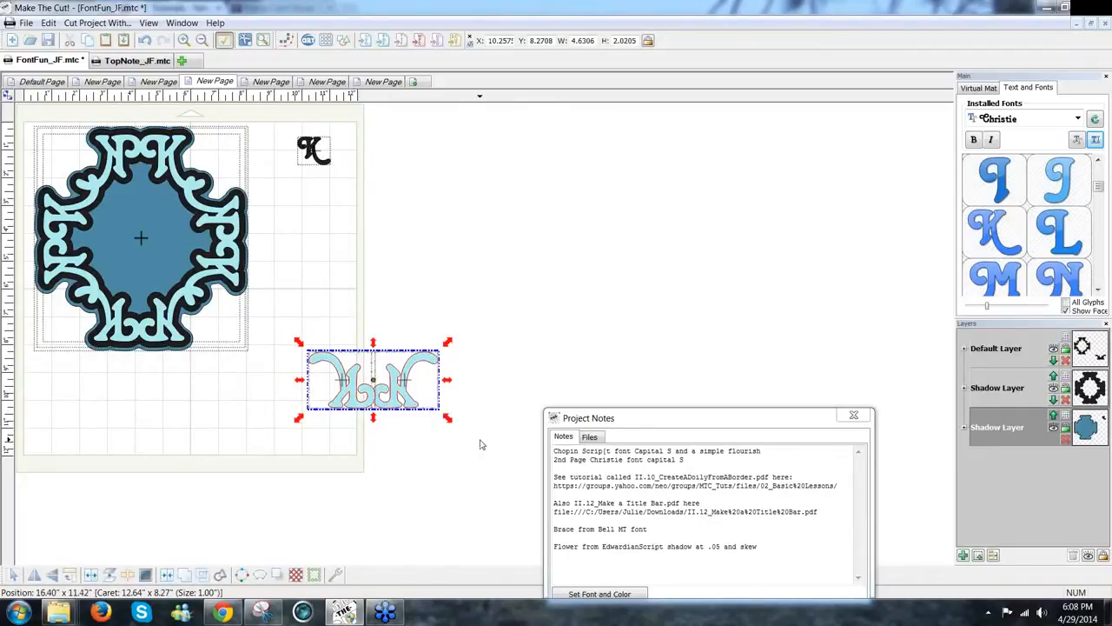
{"action": "left_click", "coordinate": [360, 417]}
{"action": "left_click", "coordinate": [360, 409]}
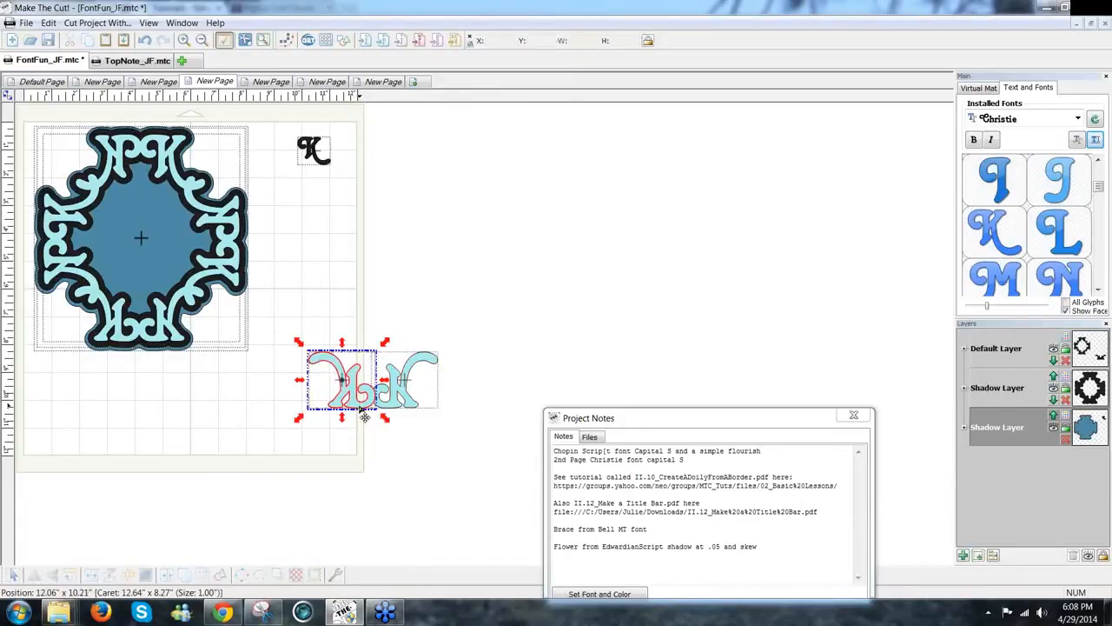
{"action": "key", "text": "Left"}
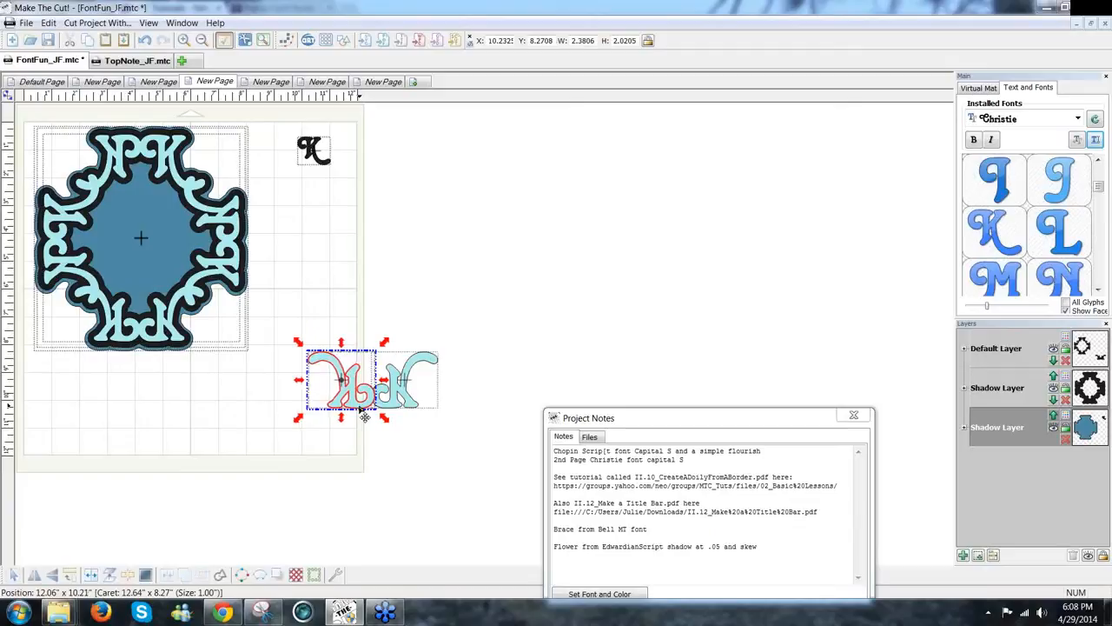
{"action": "left_click_drag", "start_coordinate": [477, 431], "coordinate": [280, 337]}
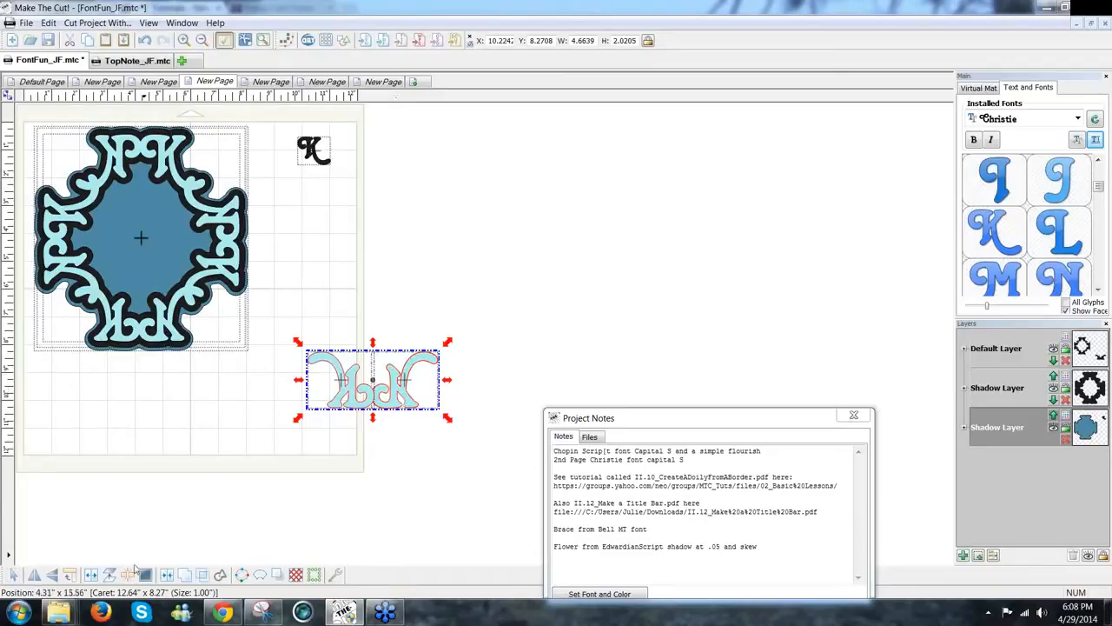
Step: Rotate the K pair upright and paste a copy at its bottom right to form a corner
{"action": "left_click", "coordinate": [69, 576]}
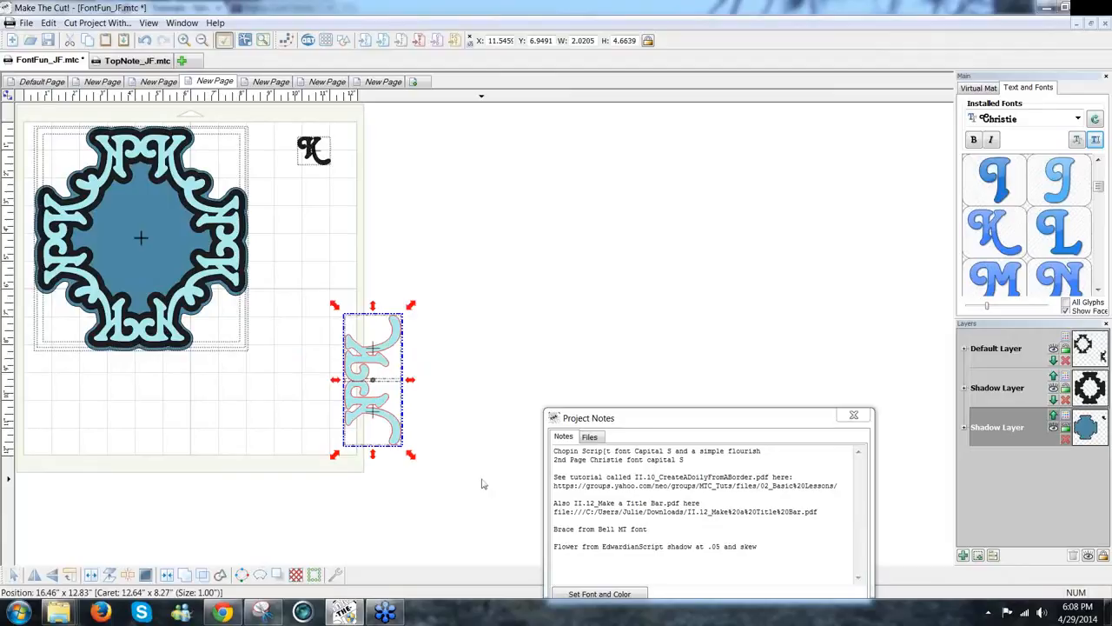
{"action": "key", "text": "ctrl+v"}
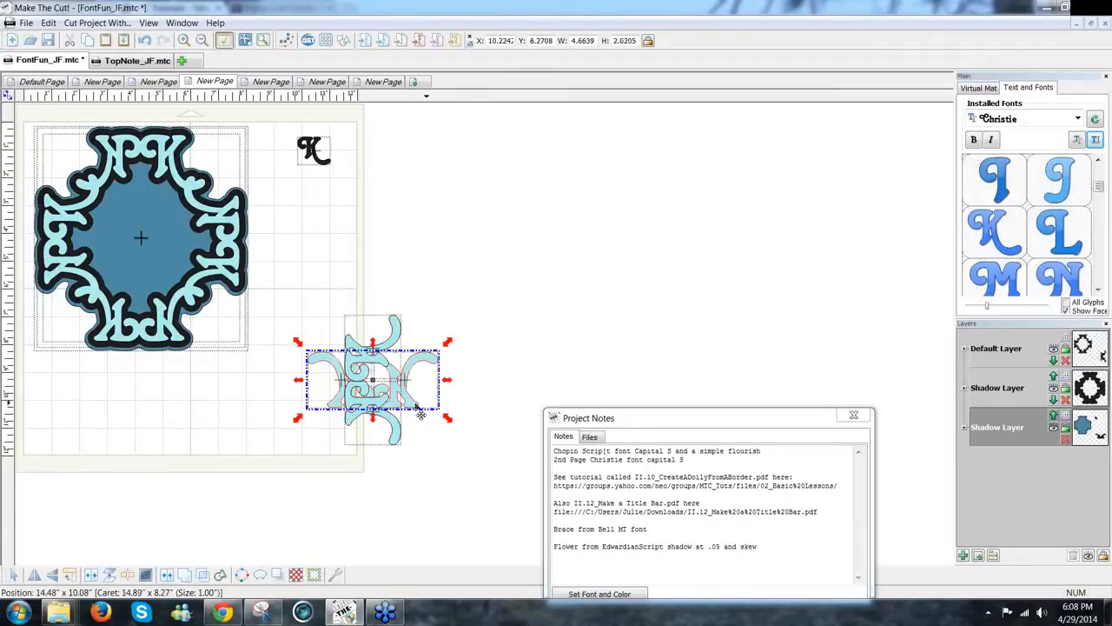
{"action": "left_click_drag", "start_coordinate": [421, 416], "coordinate": [475, 482]}
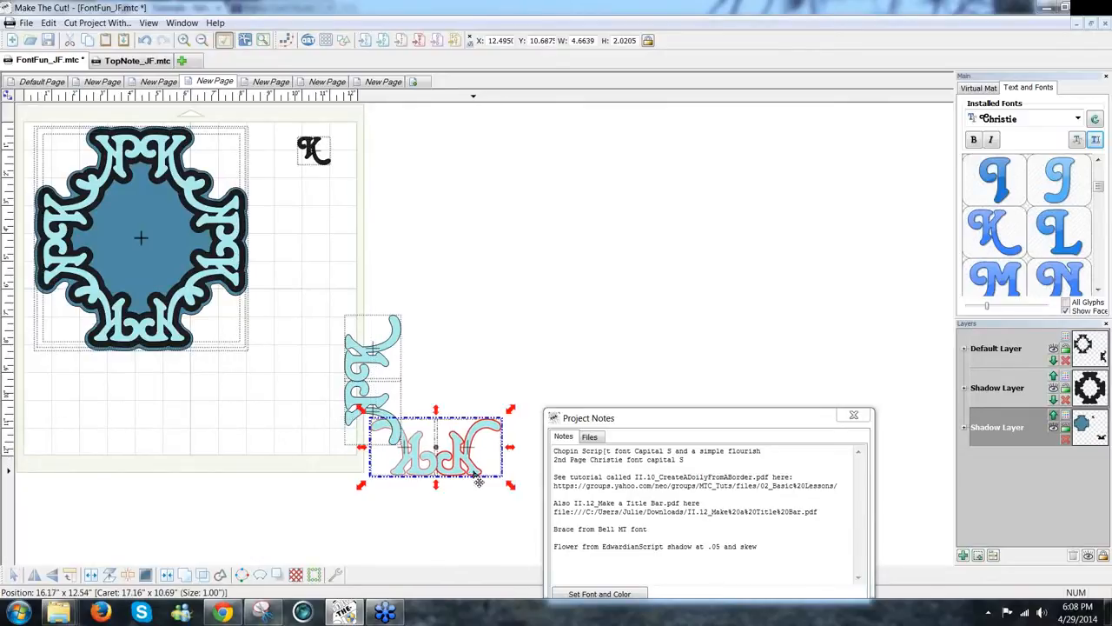
{"action": "left_click", "coordinate": [501, 511]}
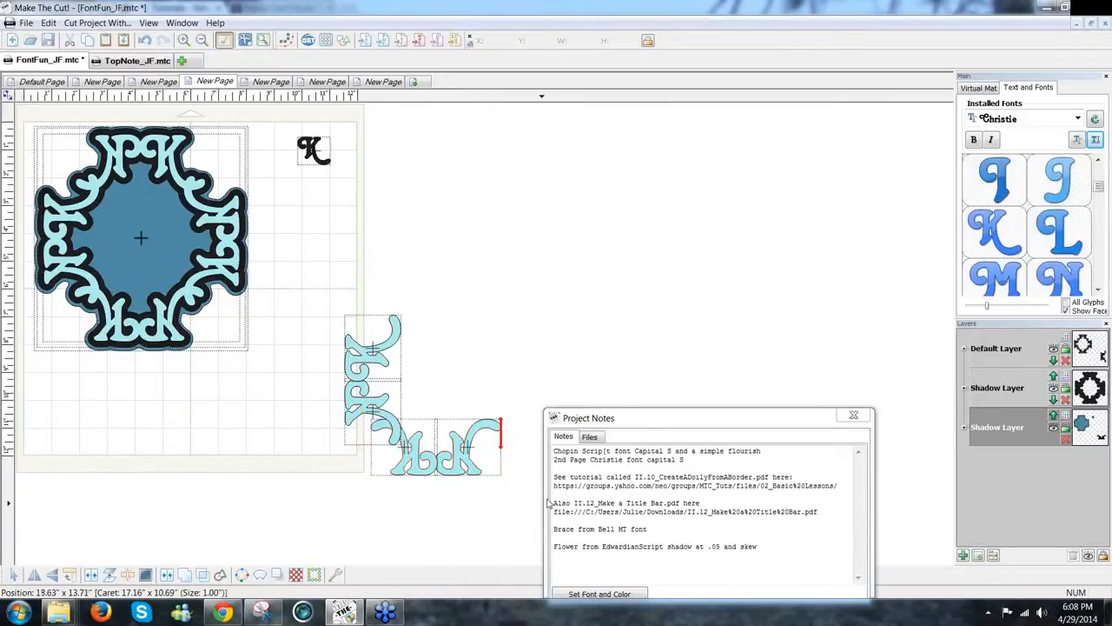
{"action": "left_click_drag", "start_coordinate": [561, 514], "coordinate": [593, 534]}
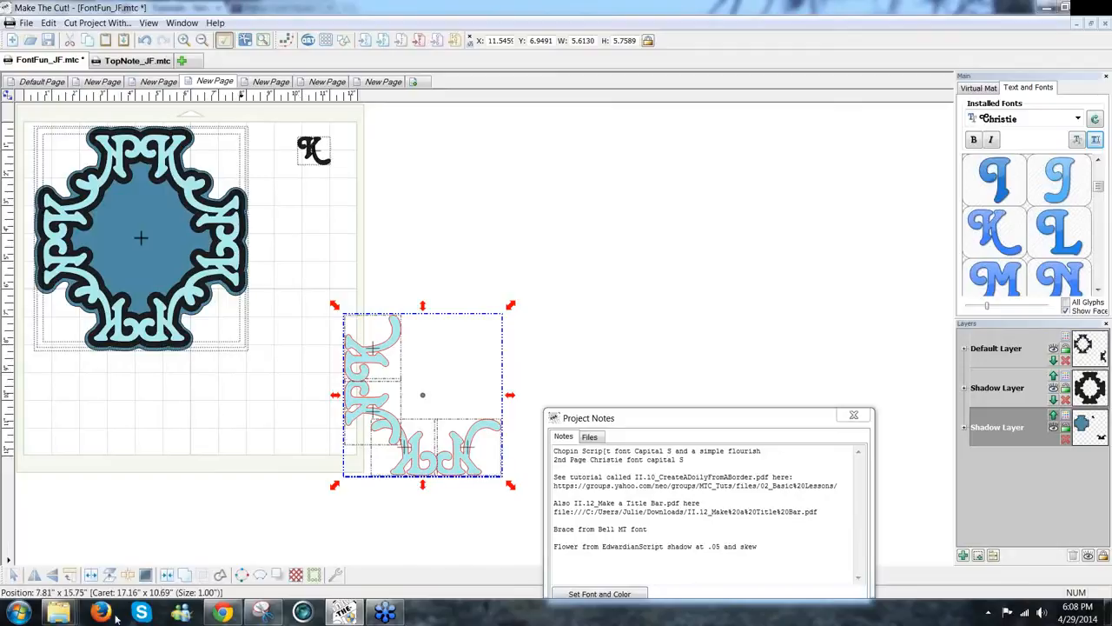
Step: Rotate the corner group 180° and paste a copy to complete the square frame
{"action": "left_click", "coordinate": [71, 576]}
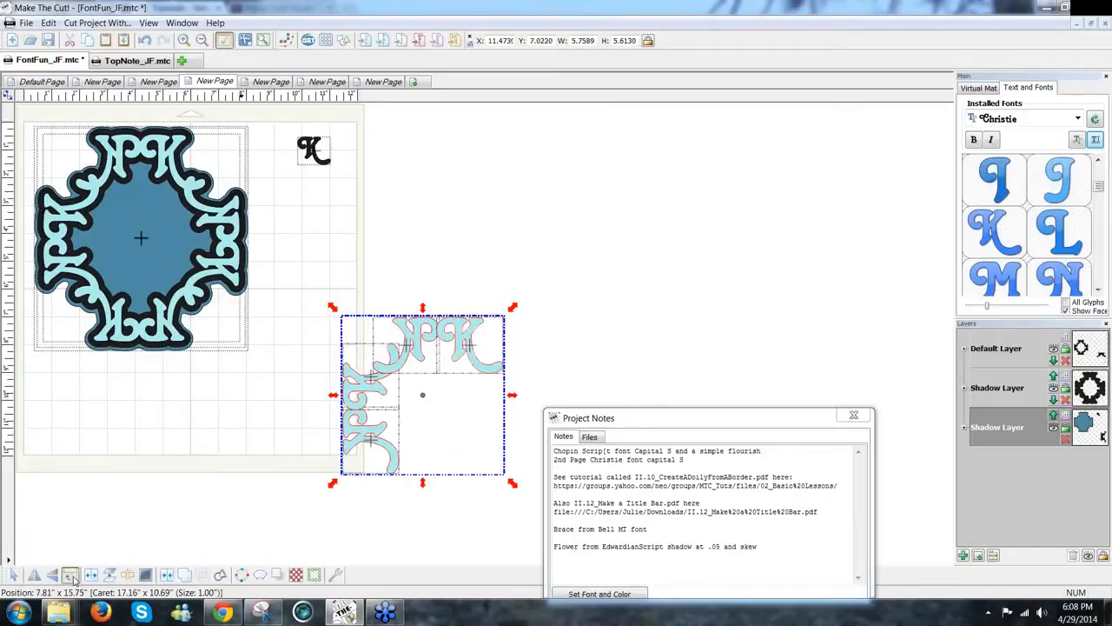
{"action": "left_click", "coordinate": [71, 575]}
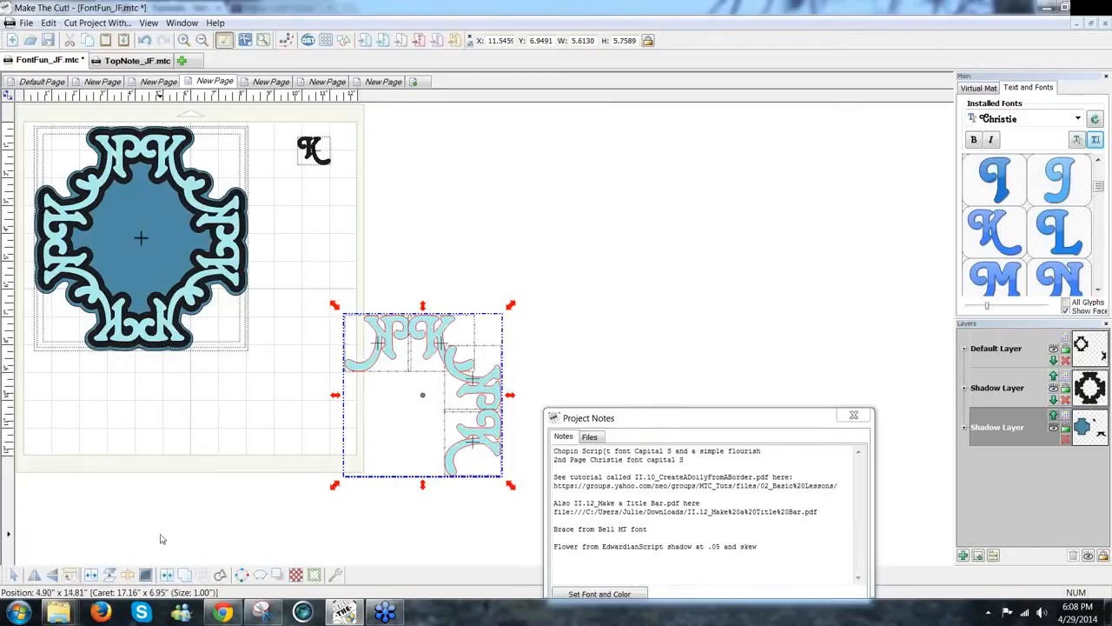
{"action": "key", "text": "ctrl+v"}
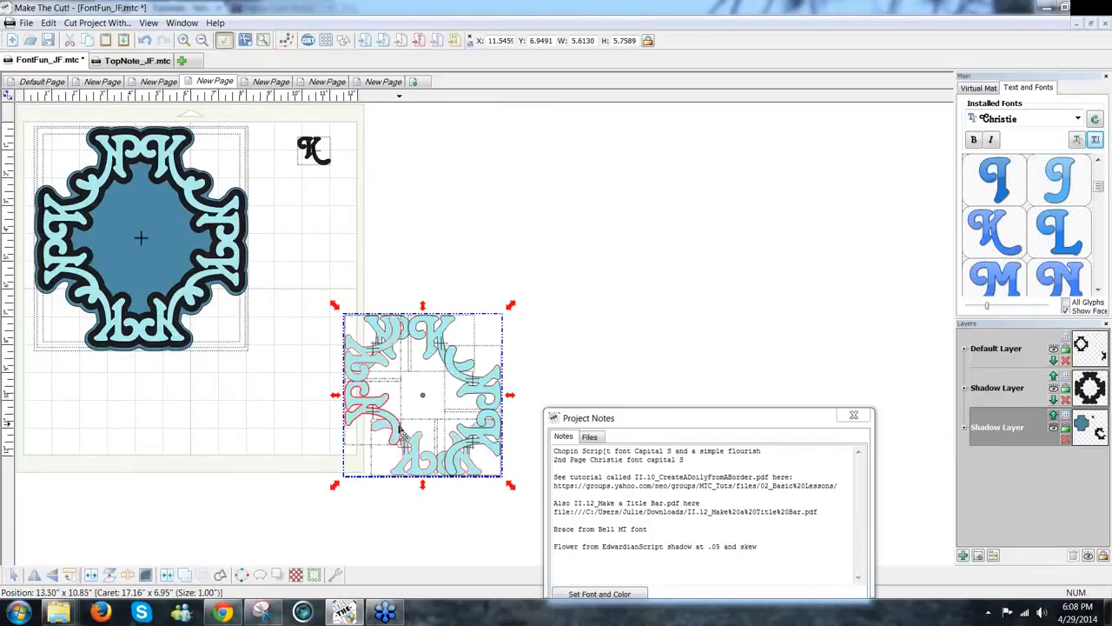
{"action": "left_click_drag", "start_coordinate": [400, 435], "coordinate": [374, 470]}
{"action": "left_click", "coordinate": [522, 496]}
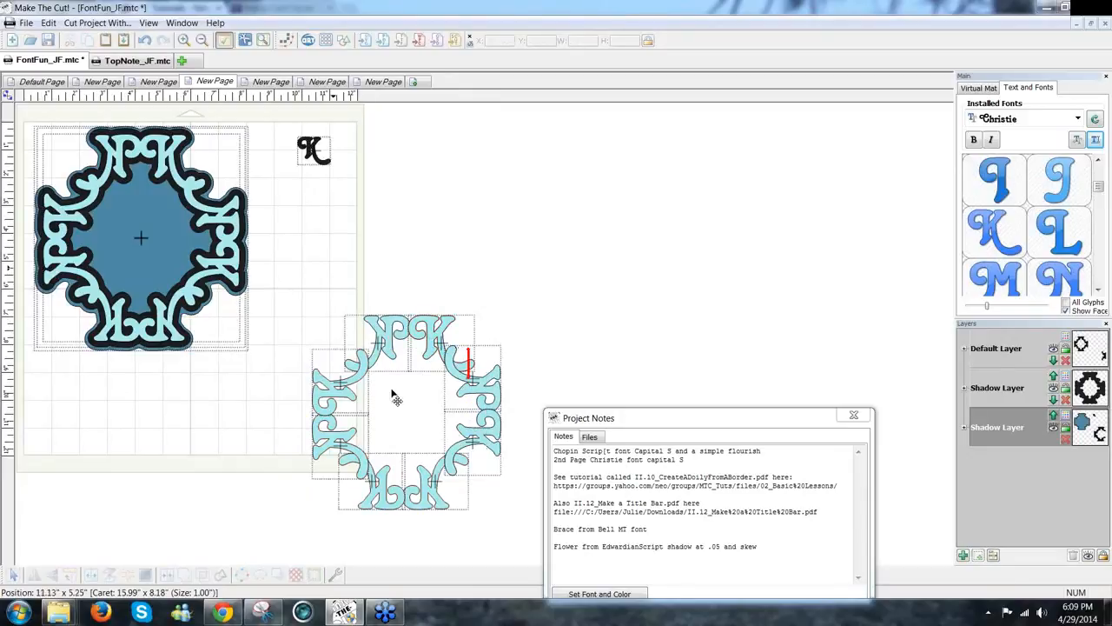
Step: Weld the left-side and right-side flourishes each into a single shape
{"action": "left_click_drag", "start_coordinate": [513, 495], "coordinate": [239, 350]}
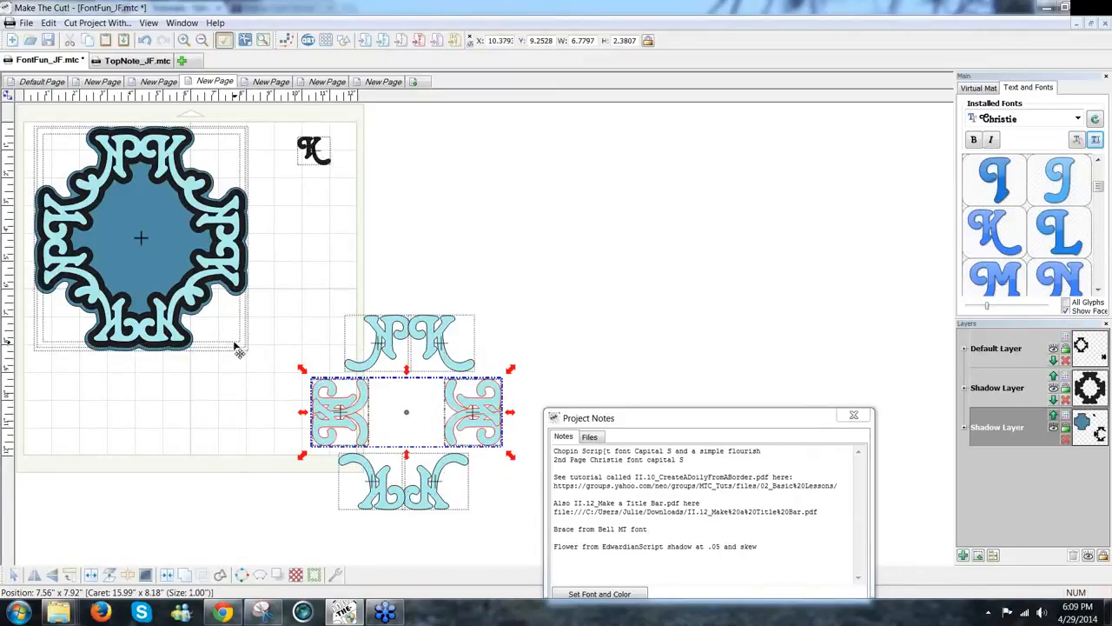
{"action": "key", "text": "ctrl+z"}
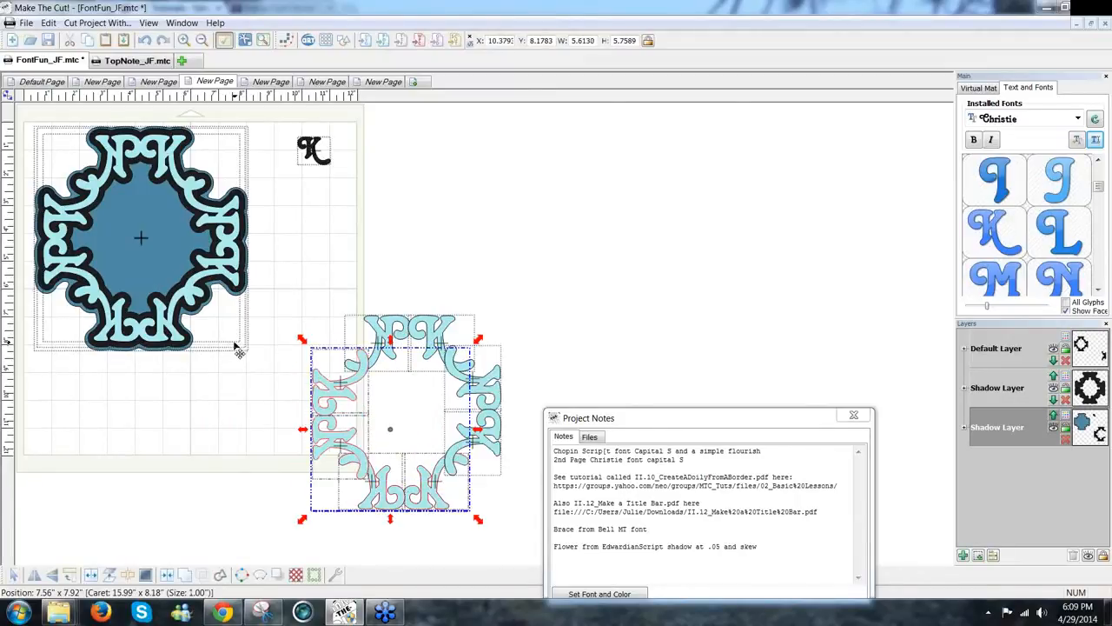
{"action": "left_click", "coordinate": [290, 323]}
{"action": "left_click_drag", "start_coordinate": [287, 318], "coordinate": [368, 502]}
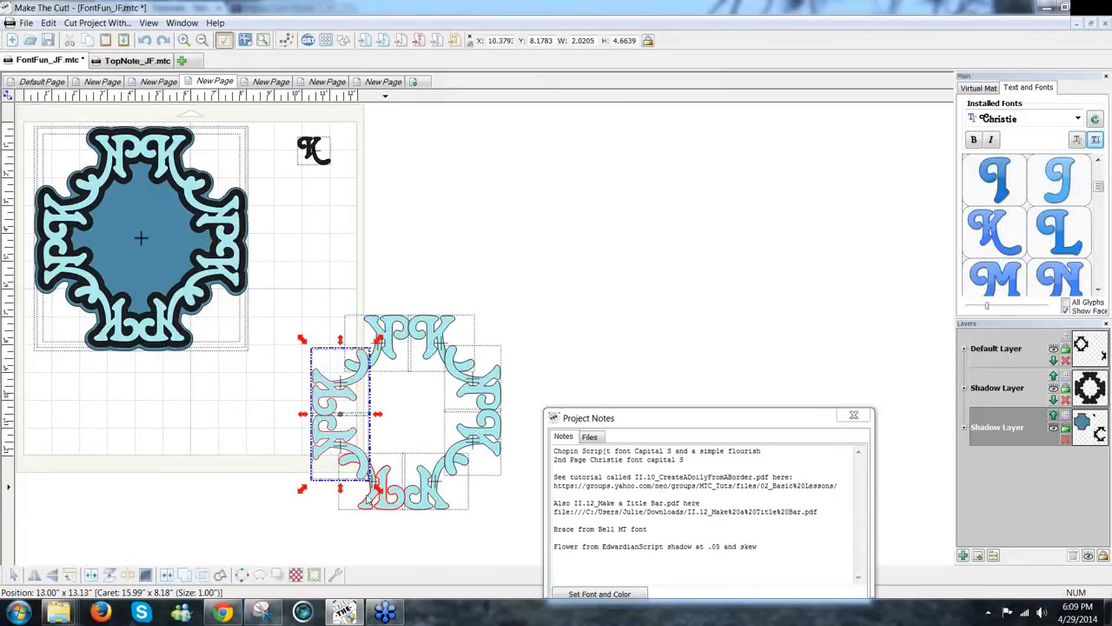
{"action": "left_click", "coordinate": [185, 575]}
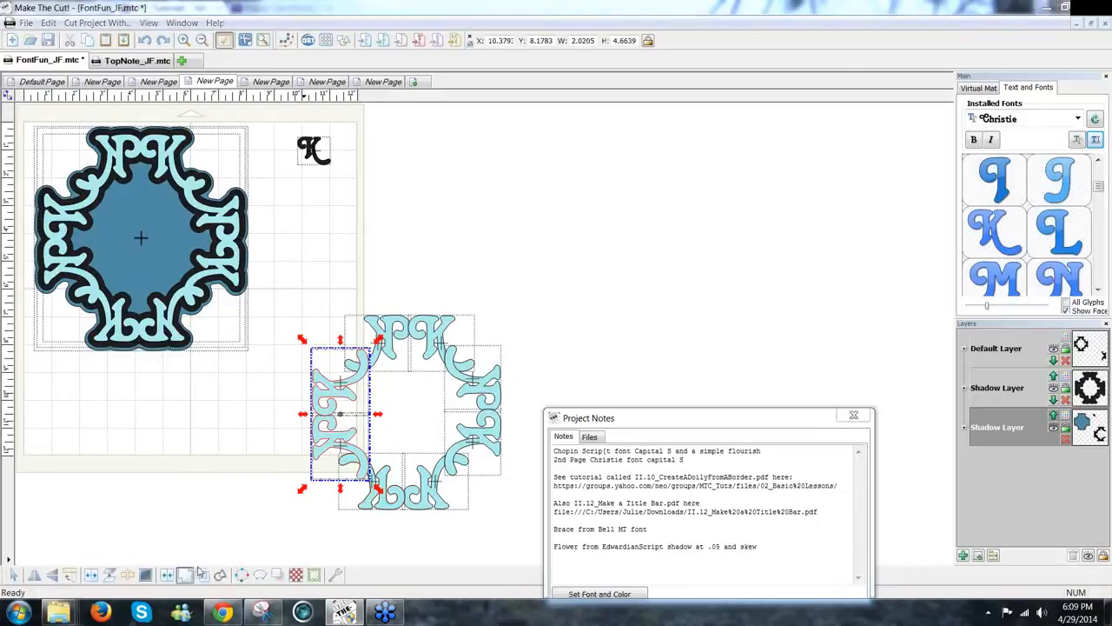
{"action": "left_click_drag", "start_coordinate": [540, 327], "coordinate": [438, 493]}
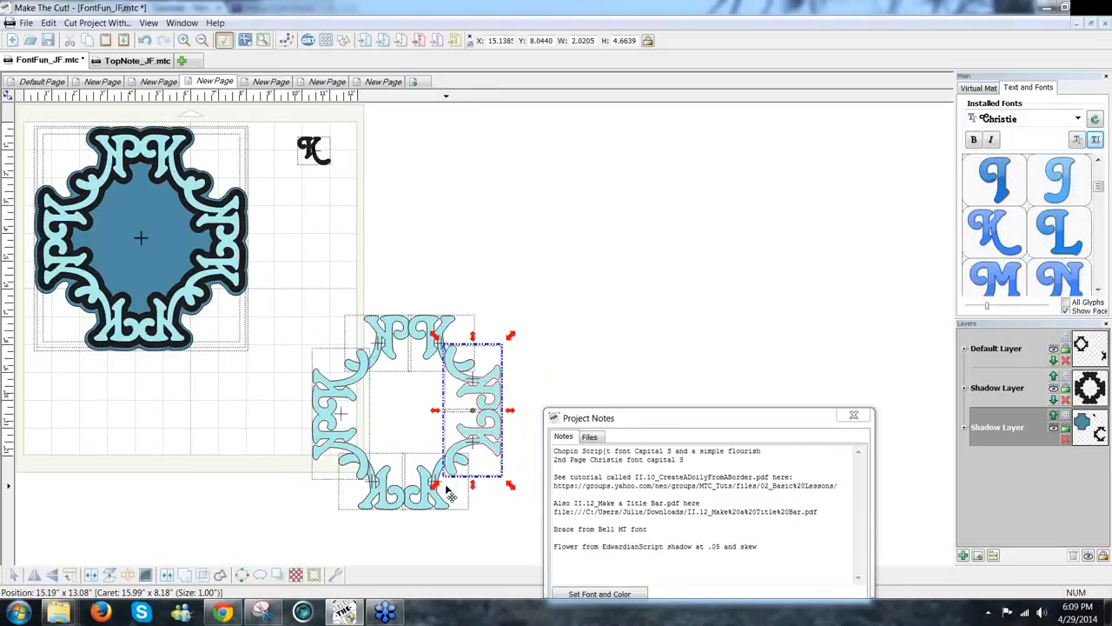
{"action": "left_click", "coordinate": [185, 574]}
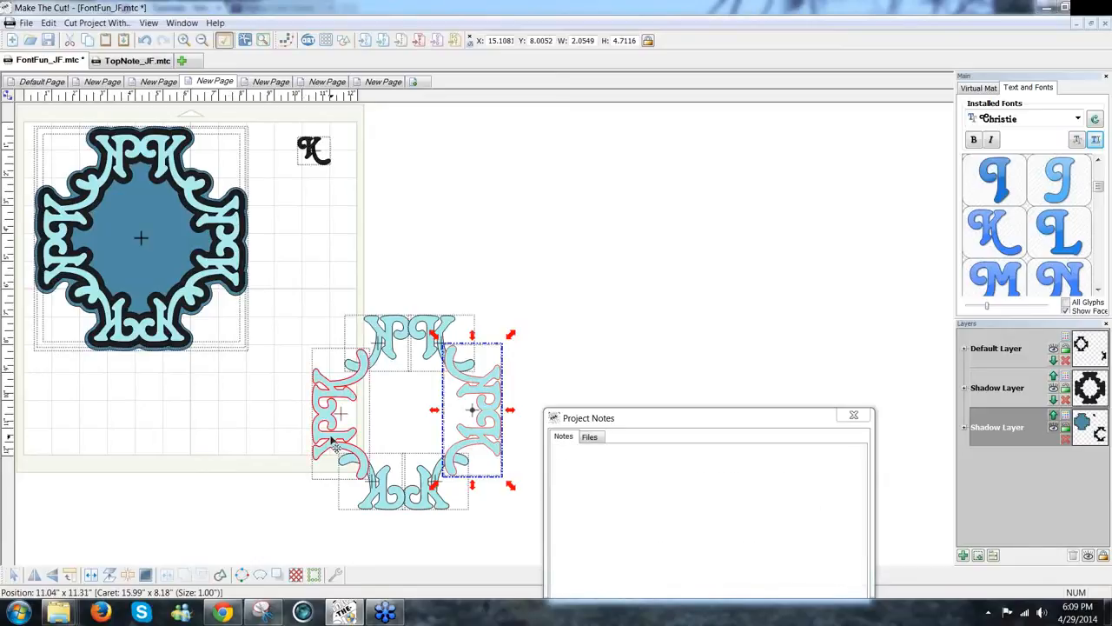
Step: Select every piece of the assembled flourish frame, 6.79 by 6.99 inches
{"action": "left_click", "coordinate": [335, 443], "text": "shift"}
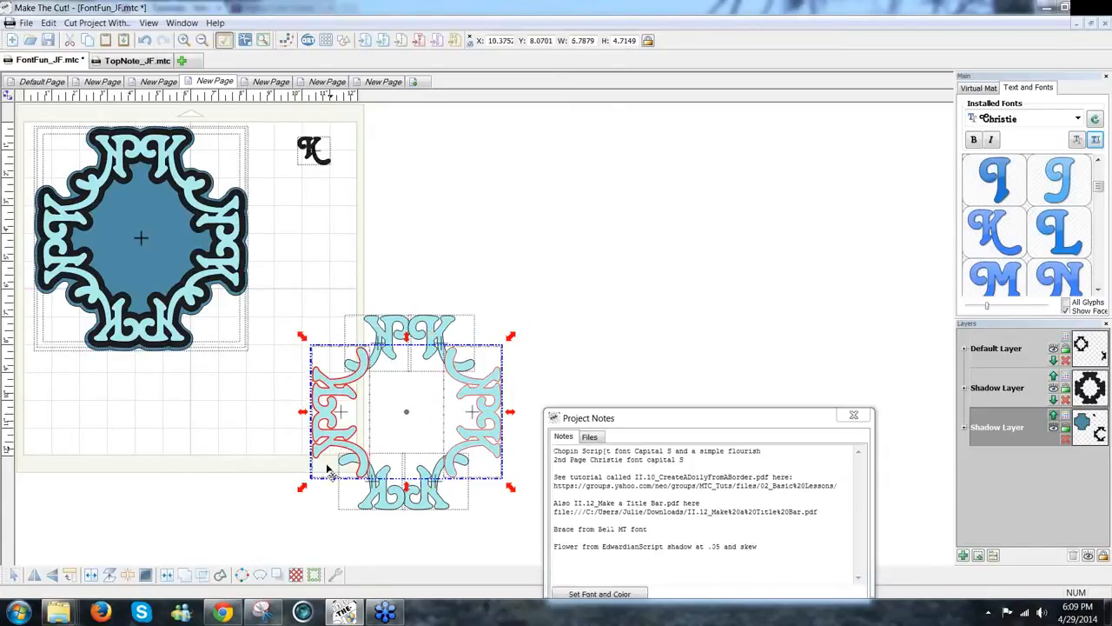
{"action": "left_click_drag", "start_coordinate": [492, 534], "coordinate": [329, 453]}
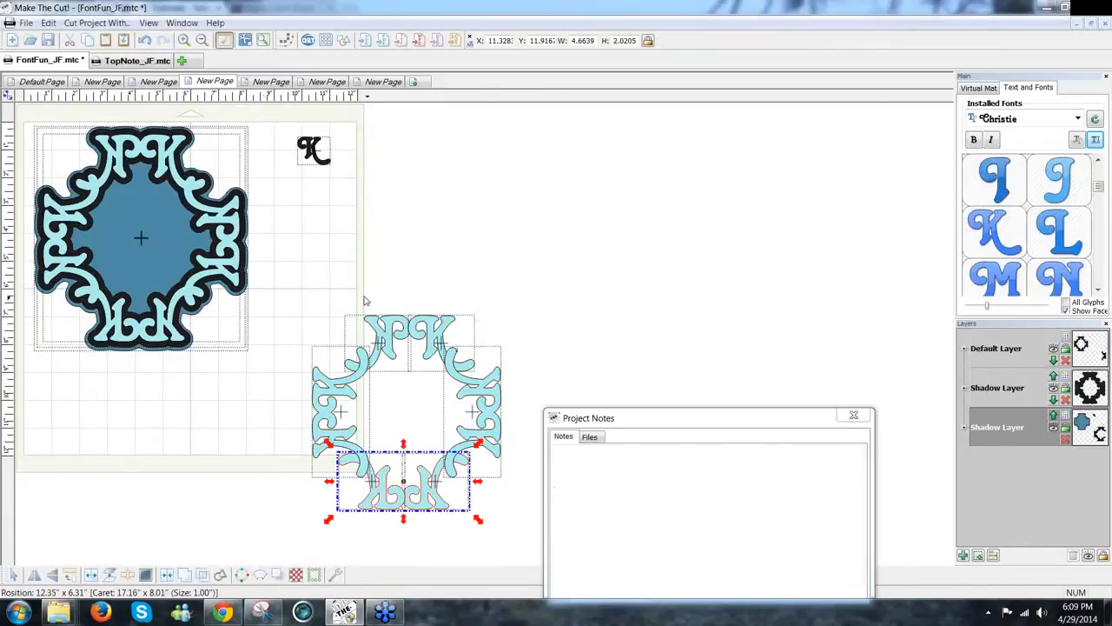
{"action": "left_click_drag", "start_coordinate": [327, 296], "coordinate": [509, 401]}
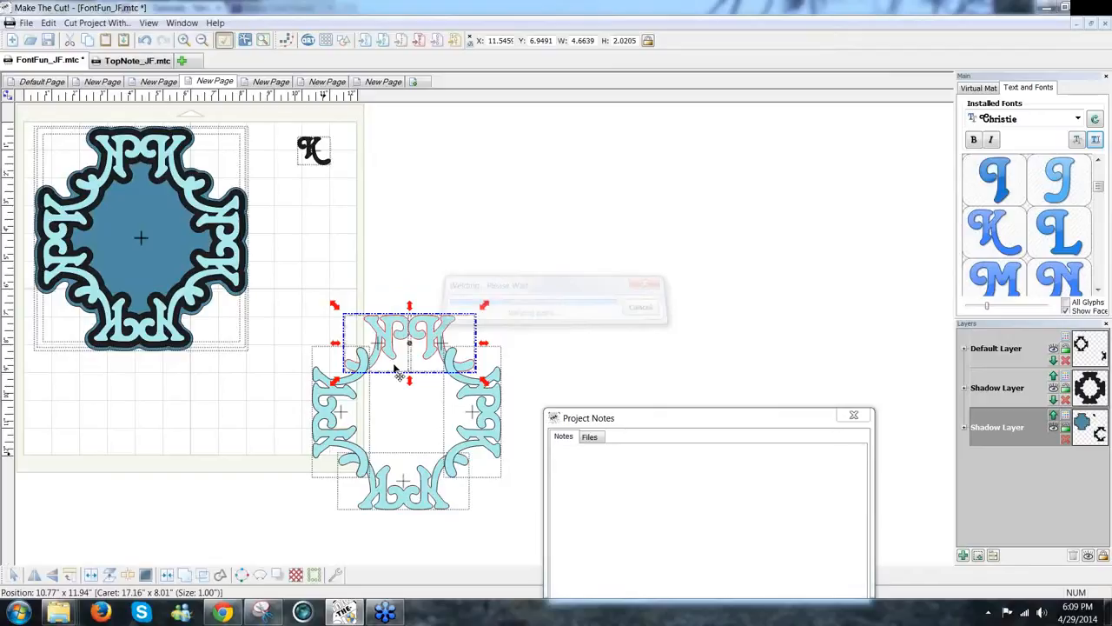
{"action": "left_click_drag", "start_coordinate": [330, 292], "coordinate": [486, 546]}
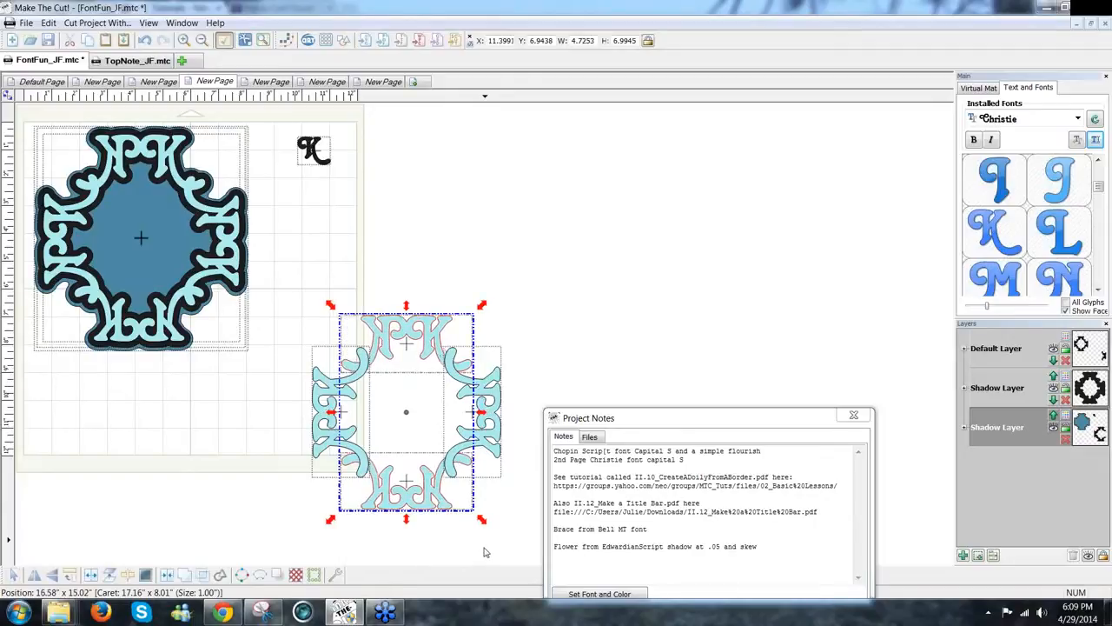
{"action": "left_click", "coordinate": [492, 546]}
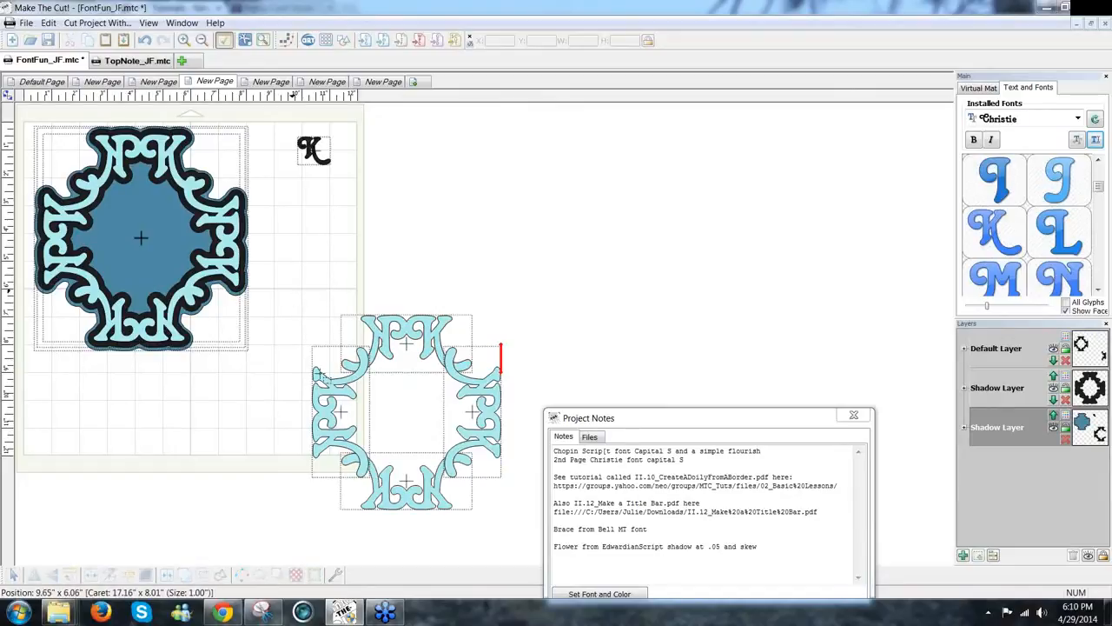
{"action": "left_click_drag", "start_coordinate": [293, 294], "coordinate": [528, 542]}
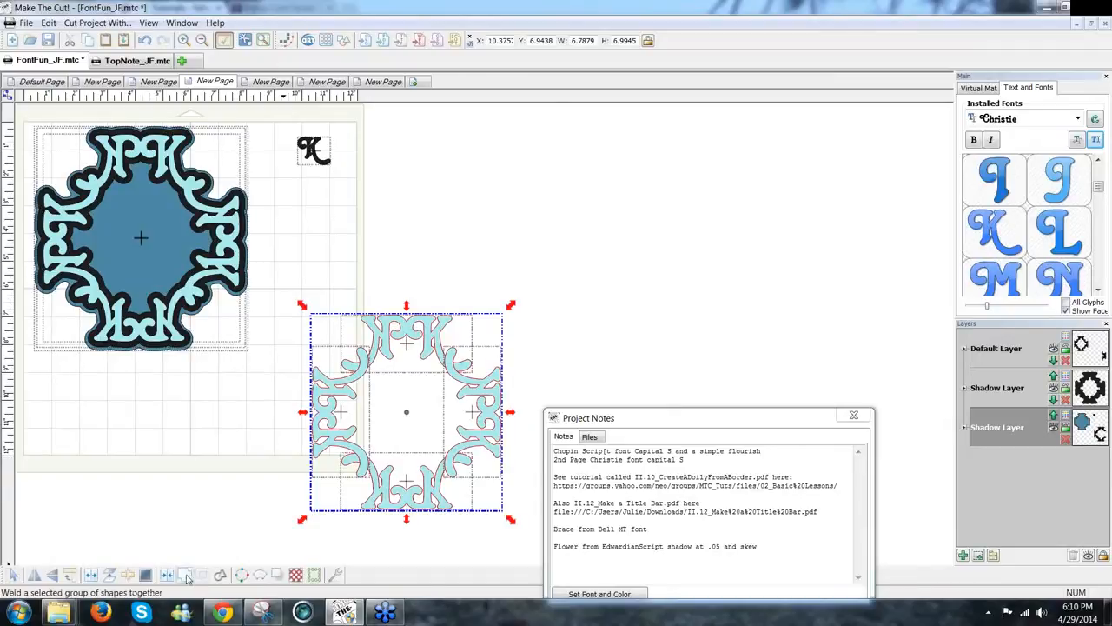
Step: Weld the K frame, move it up-right, and add a 0.1-inch shadow outline
{"action": "left_click", "coordinate": [199, 566]}
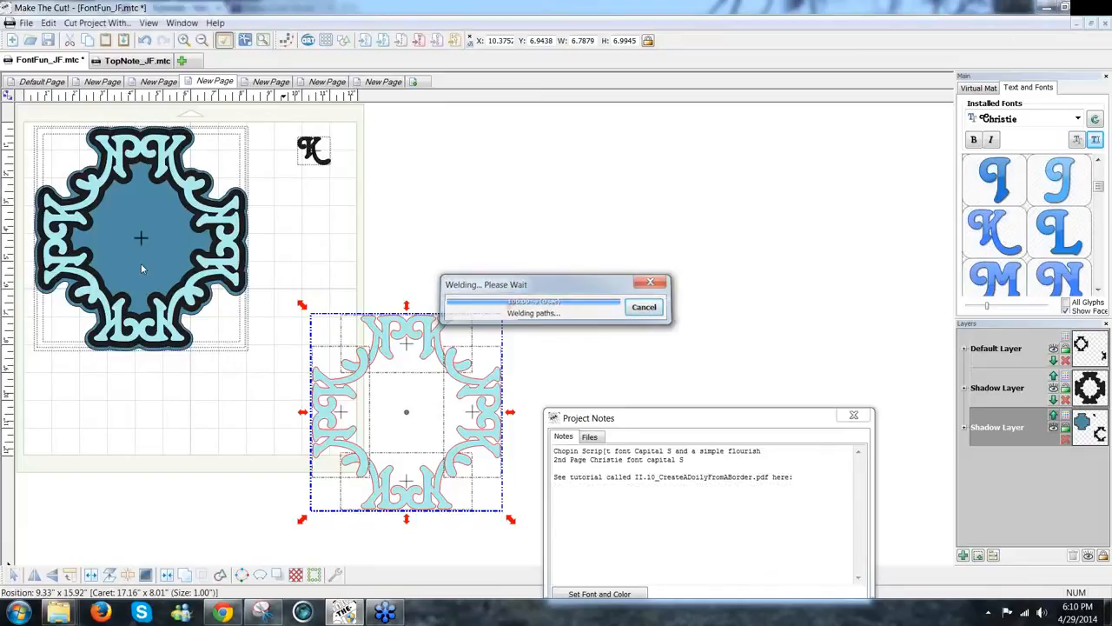
{"action": "left_click_drag", "start_coordinate": [458, 295], "coordinate": [424, 235]}
{"action": "left_click", "coordinate": [295, 575]}
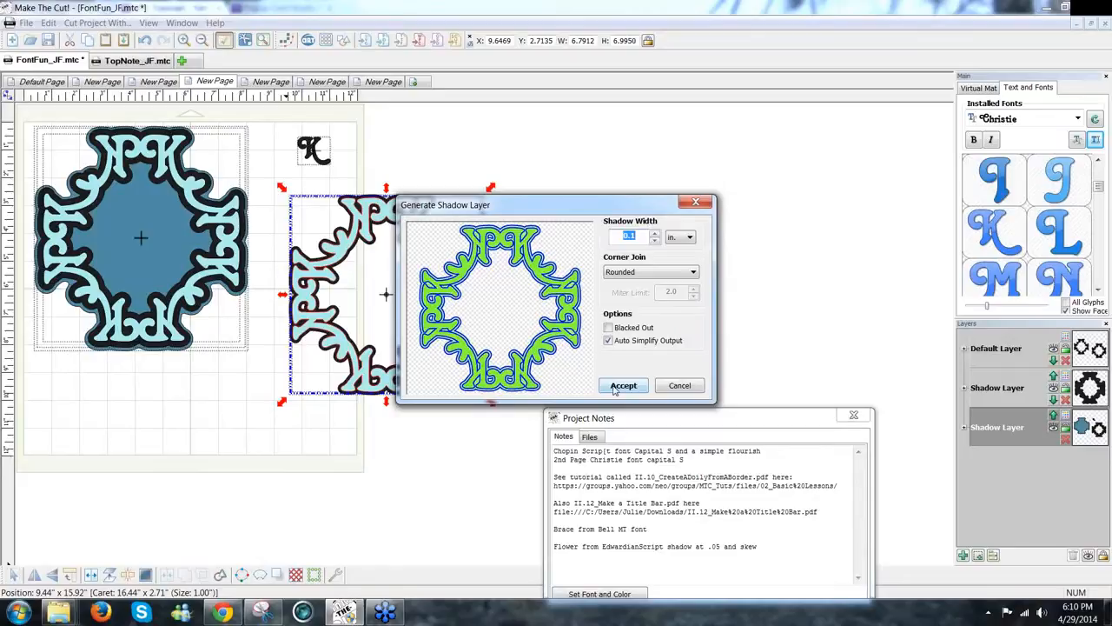
{"action": "left_click", "coordinate": [614, 390]}
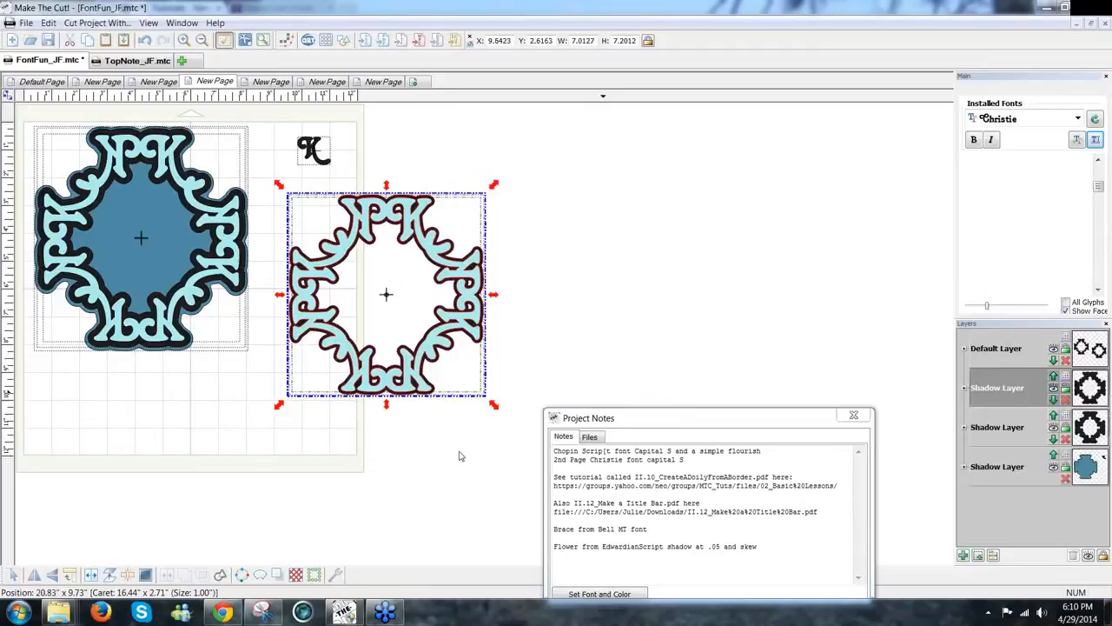
Step: Add a blacked-out 0.15-inch shadow layer behind the welded K frame
{"action": "left_click", "coordinate": [435, 402]}
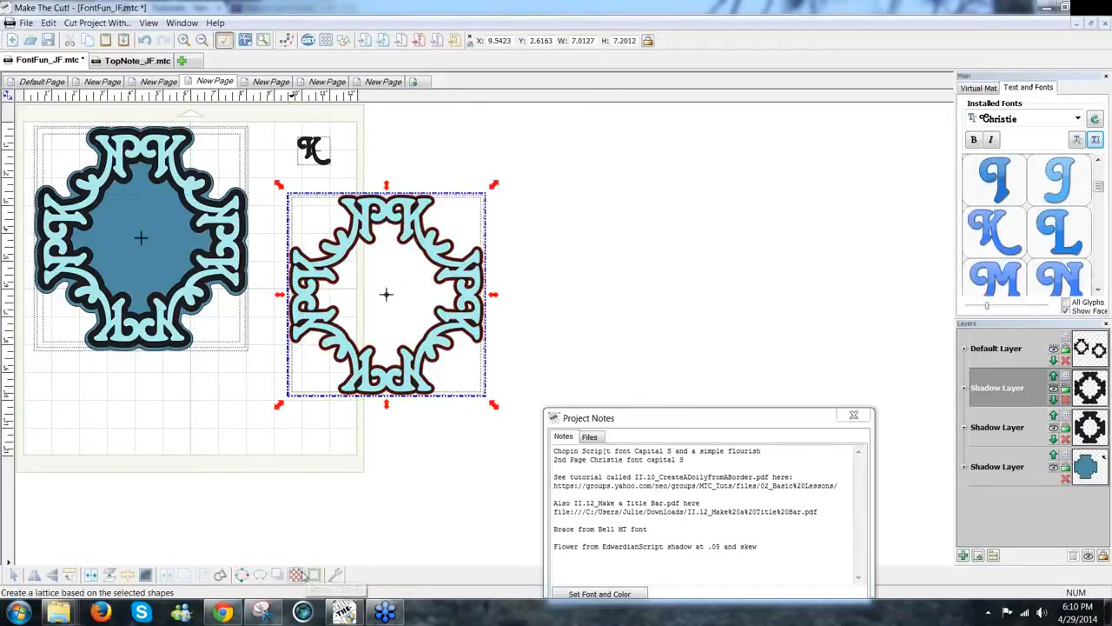
{"action": "left_click", "coordinate": [279, 578]}
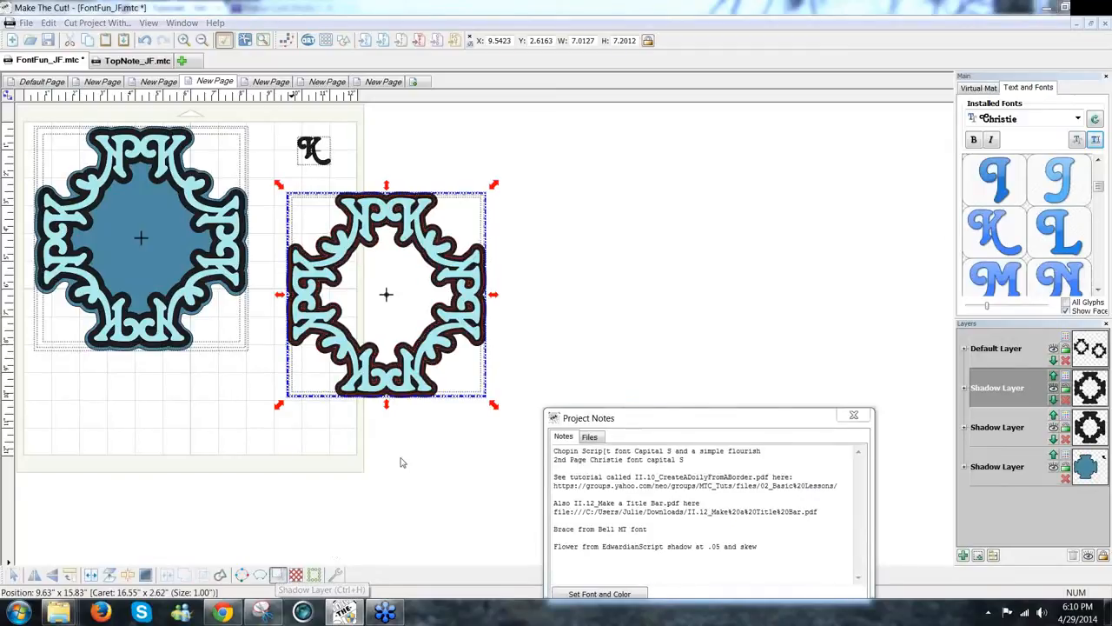
{"action": "left_click", "coordinate": [608, 328]}
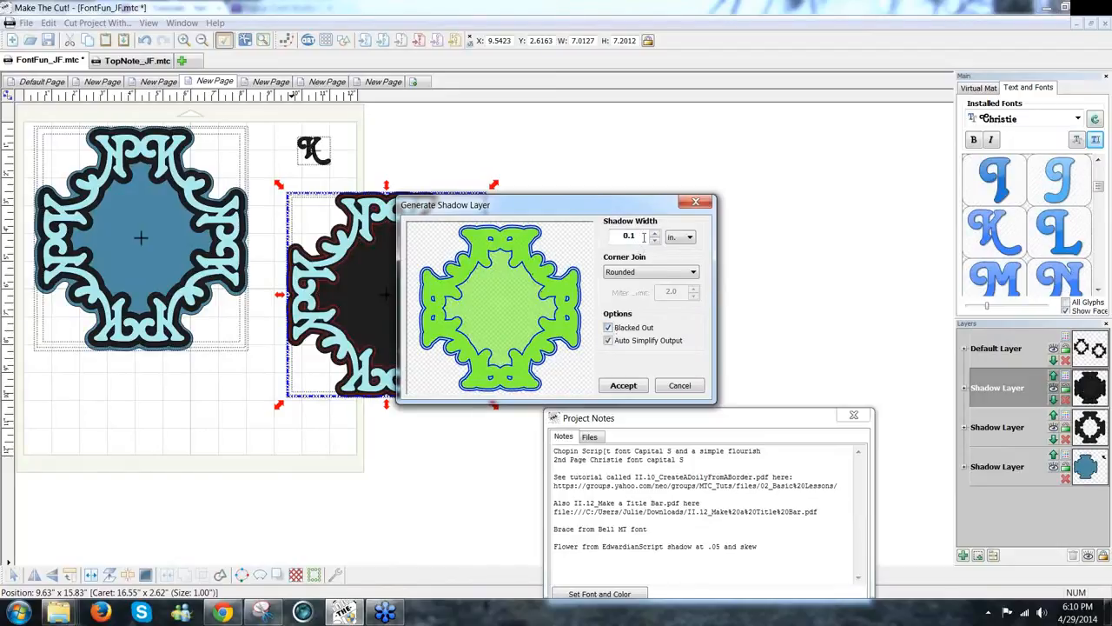
{"action": "left_click", "coordinate": [644, 236]}
{"action": "type", "text": "5"}
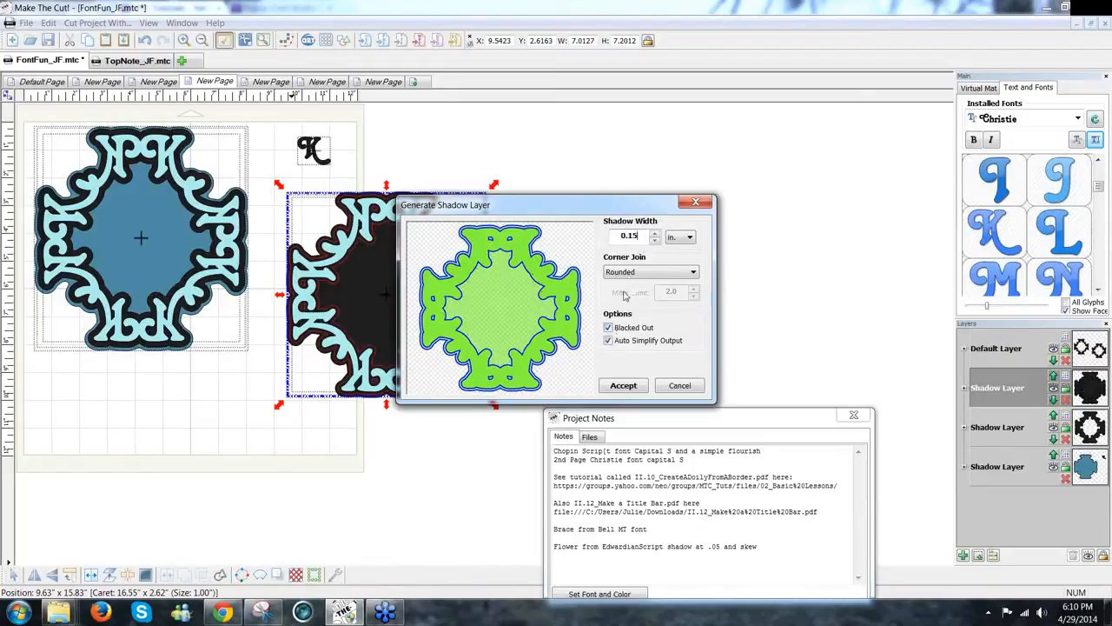
{"action": "left_click", "coordinate": [626, 388]}
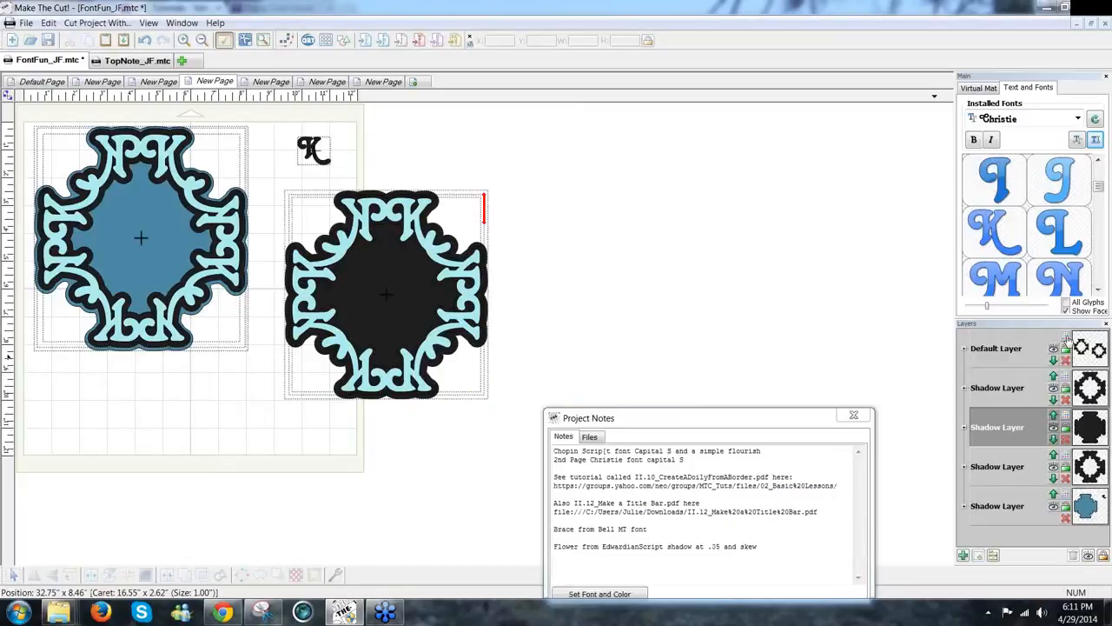
Step: Colour the flourish layer pale turquoise and the solid shadow layer pale lavender
{"action": "left_click", "coordinate": [1068, 347]}
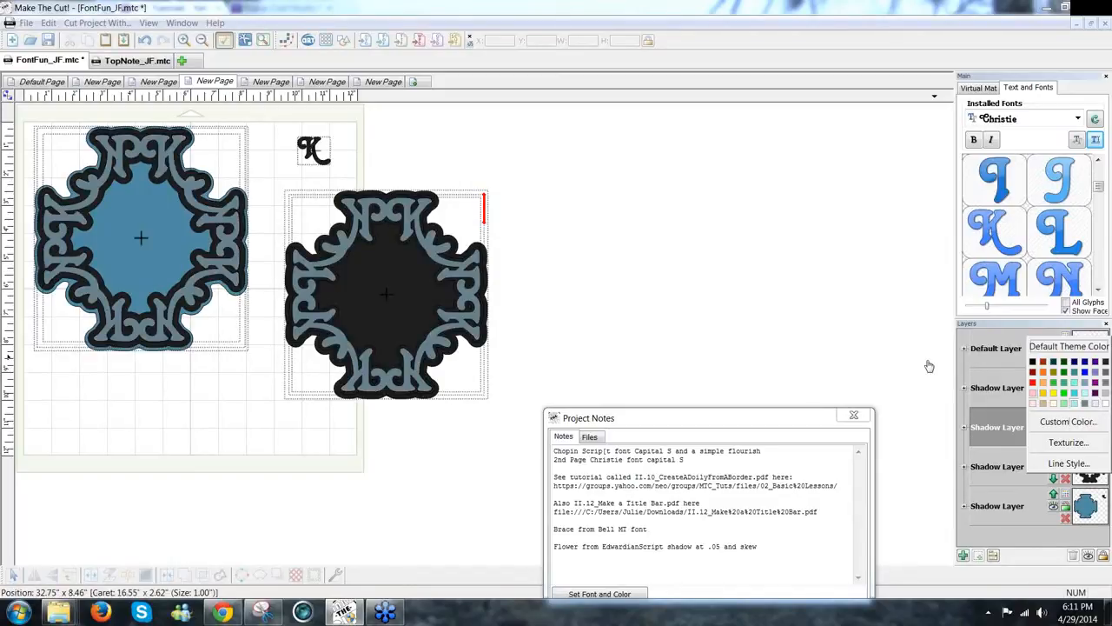
{"action": "left_click", "coordinate": [1074, 404]}
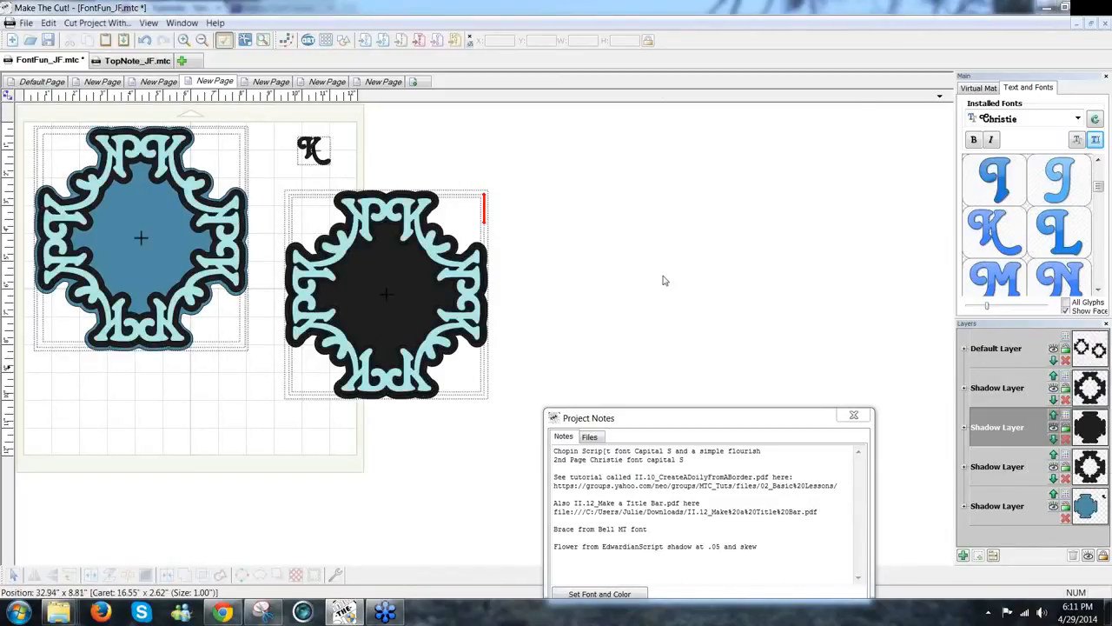
{"action": "left_click", "coordinate": [1066, 425]}
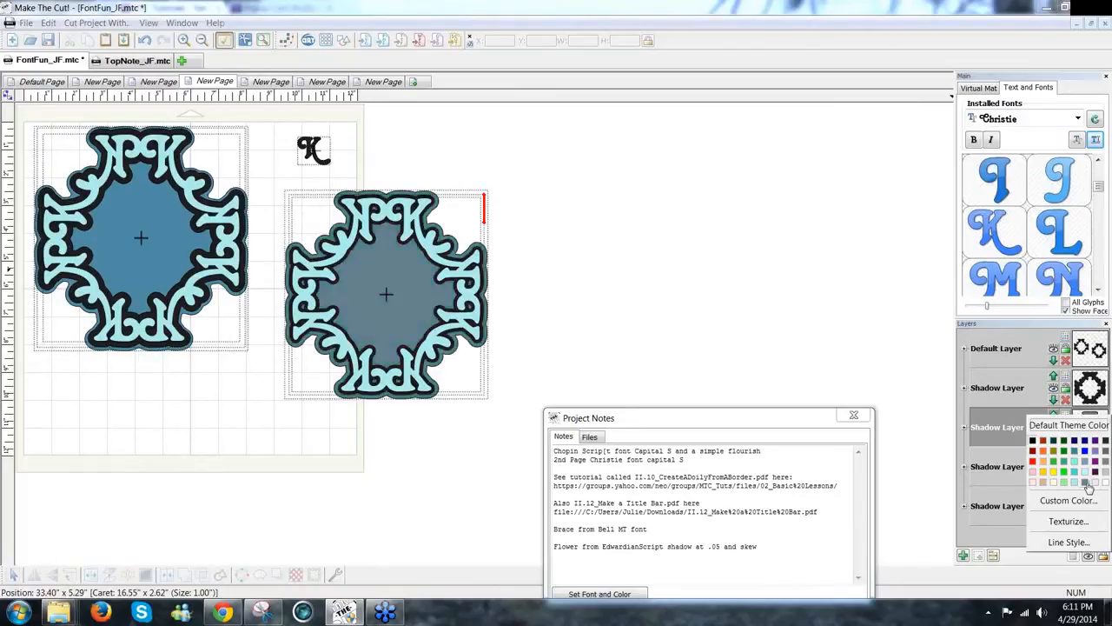
{"action": "left_click", "coordinate": [1086, 484]}
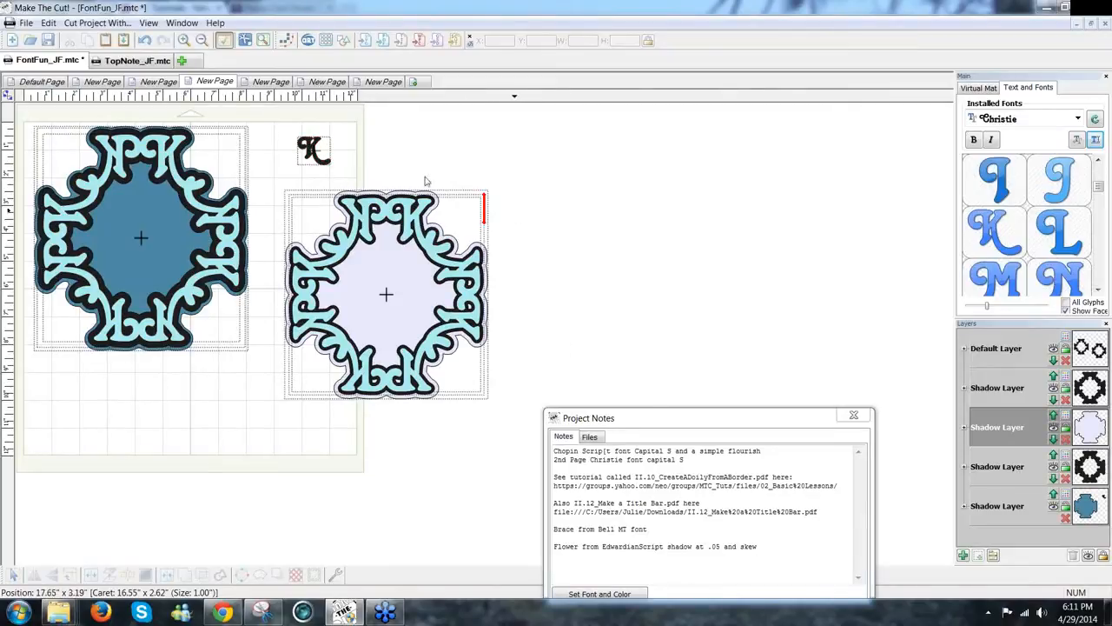
{"action": "left_click", "coordinate": [272, 82]}
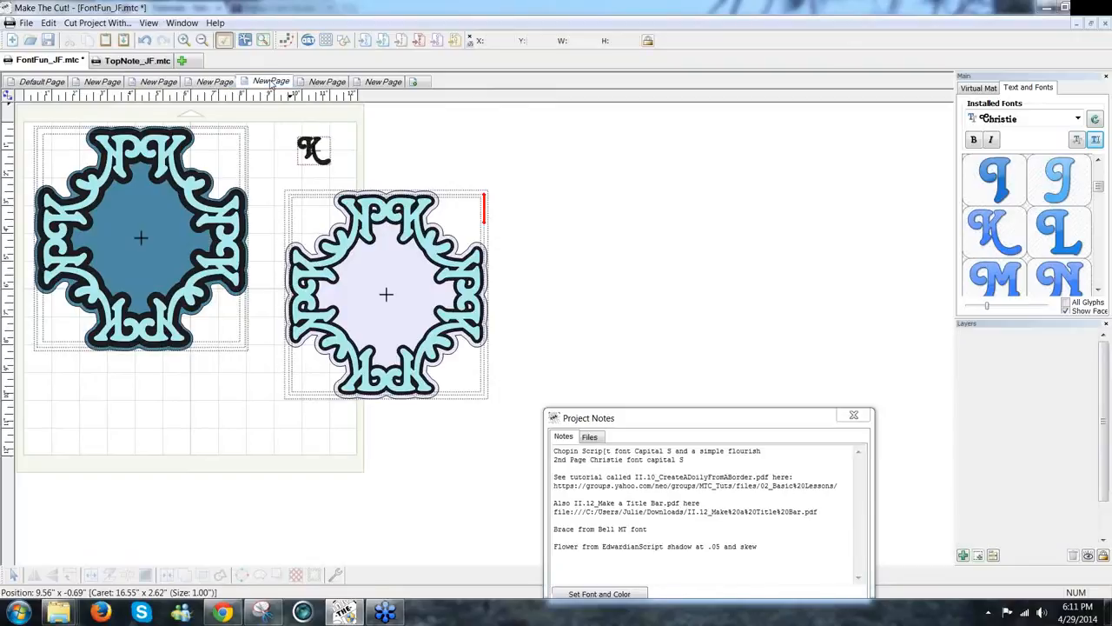
Step: Bring up the sixth page showing the finished red lattice frame
{"action": "left_click", "coordinate": [327, 82]}
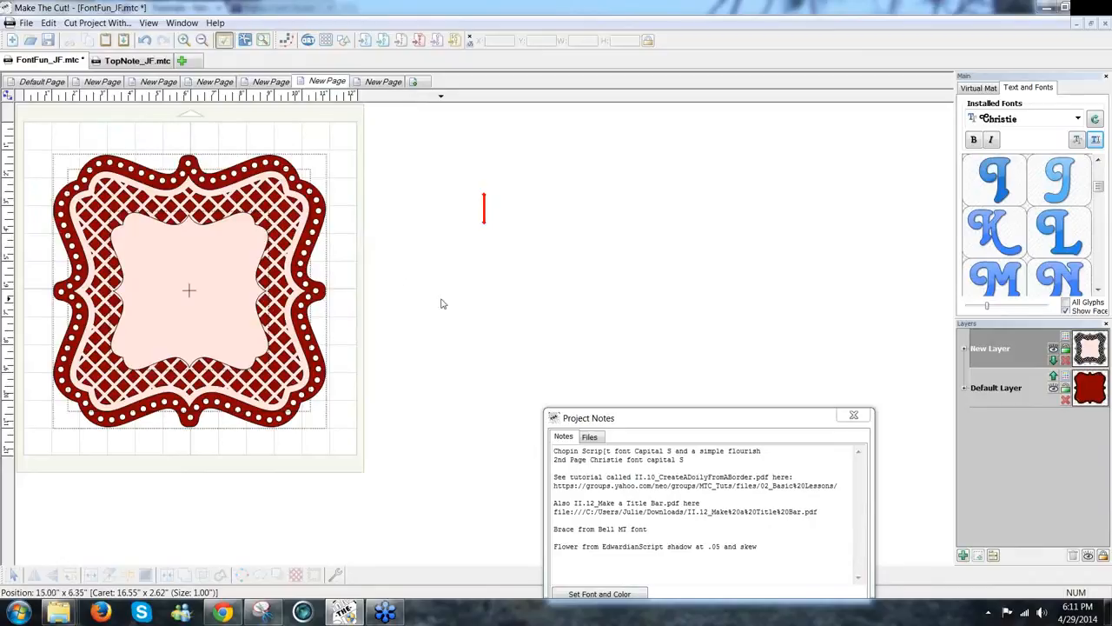
{"action": "left_click", "coordinate": [1099, 293]}
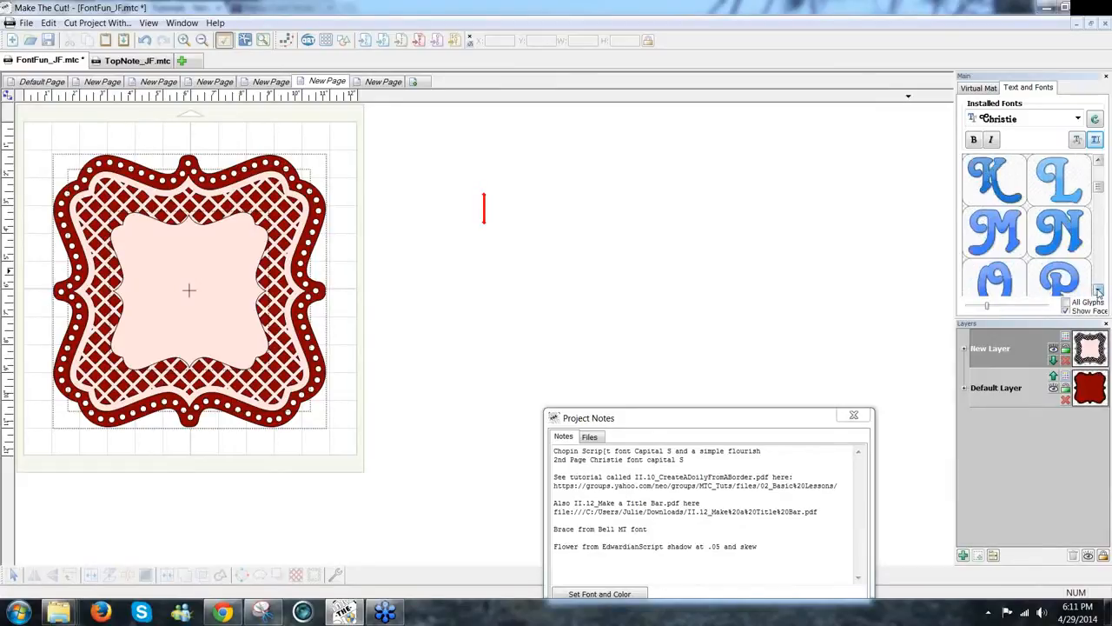
{"action": "left_click", "coordinate": [1098, 293]}
{"action": "left_click", "coordinate": [1098, 293]}
{"action": "left_click", "coordinate": [1099, 293]}
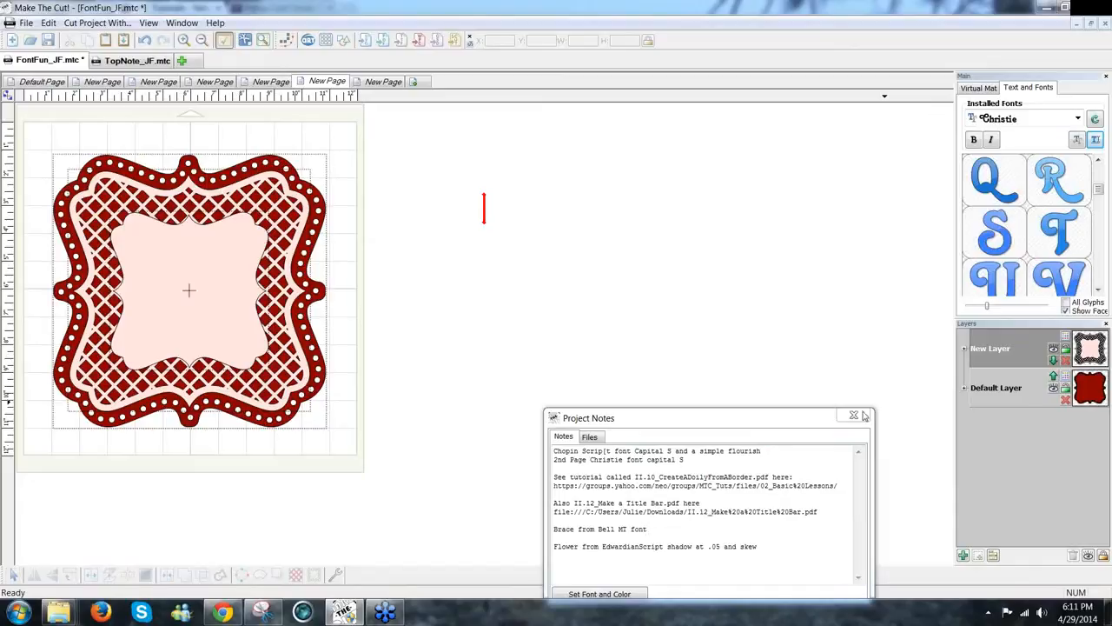
Step: Switch the lettering font to ChopinScript from the installed fonts list
{"action": "left_click", "coordinate": [1078, 119]}
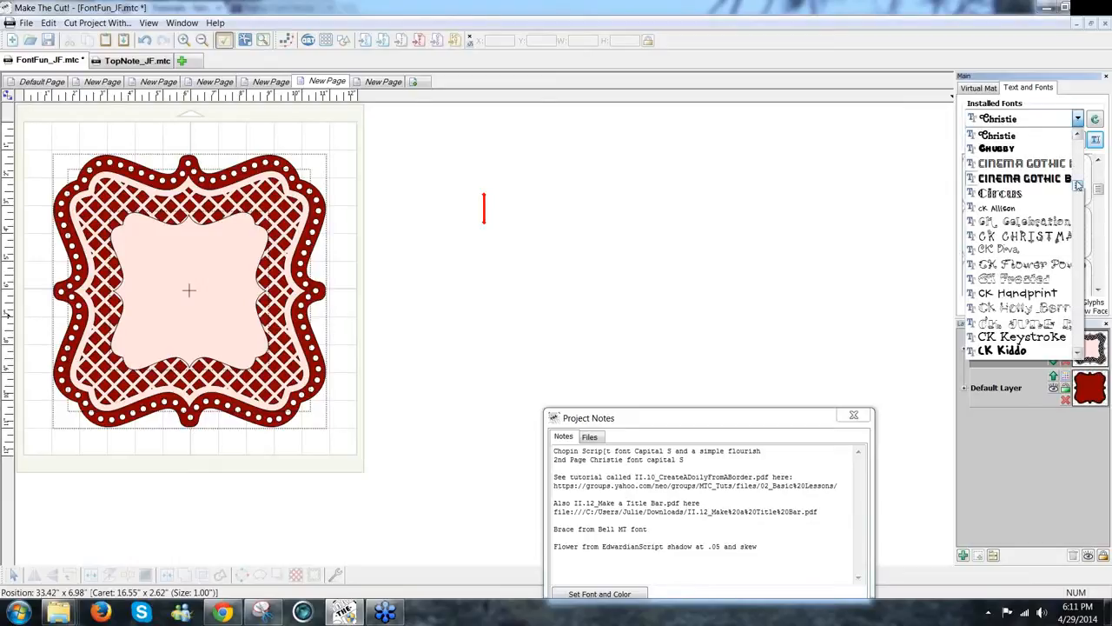
{"action": "scroll", "coordinate": [1079, 180], "scroll_direction": "up", "scroll_amount": 1}
{"action": "scroll", "coordinate": [1081, 177], "scroll_direction": "up", "scroll_amount": 15}
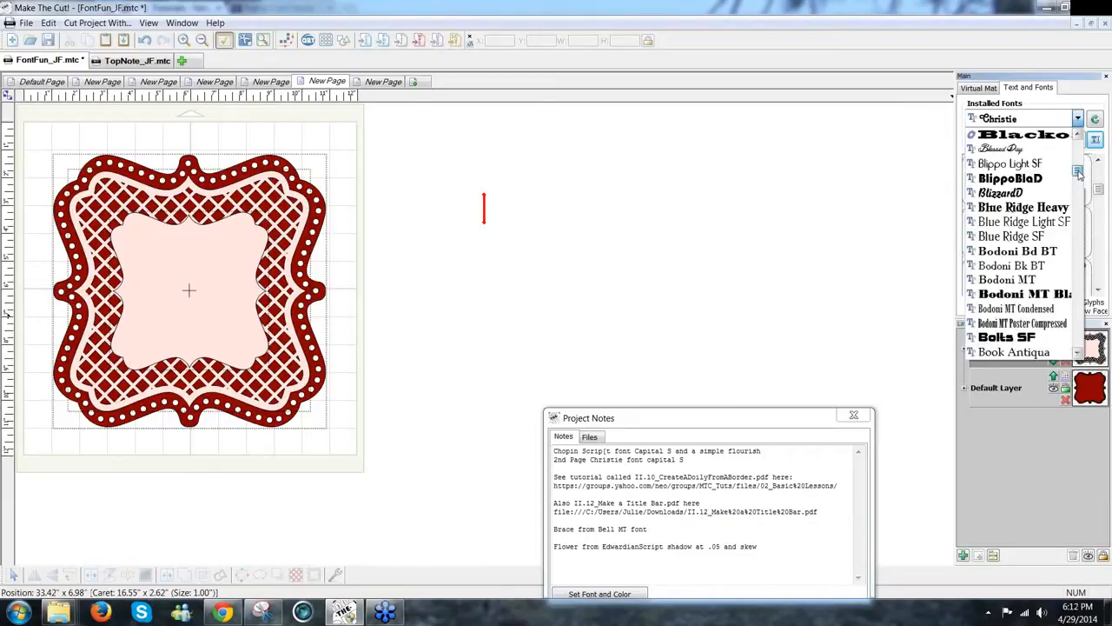
{"action": "scroll", "coordinate": [1081, 179], "scroll_direction": "down", "scroll_amount": 6}
{"action": "scroll", "coordinate": [1080, 179], "scroll_direction": "down", "scroll_amount": 8}
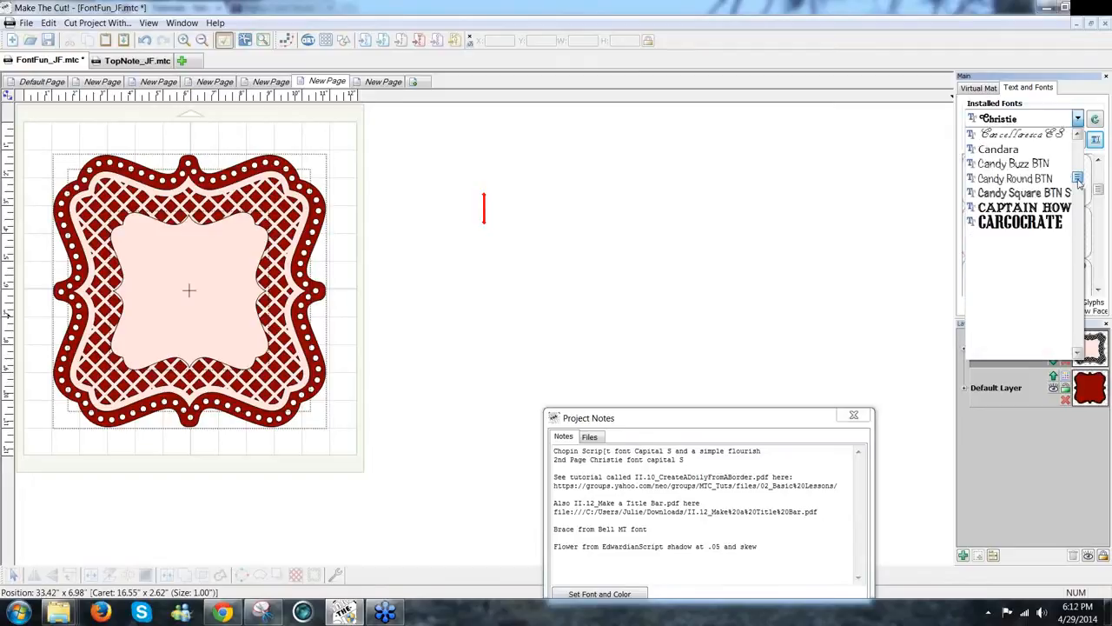
{"action": "scroll", "coordinate": [1077, 331], "scroll_direction": "down", "scroll_amount": 5}
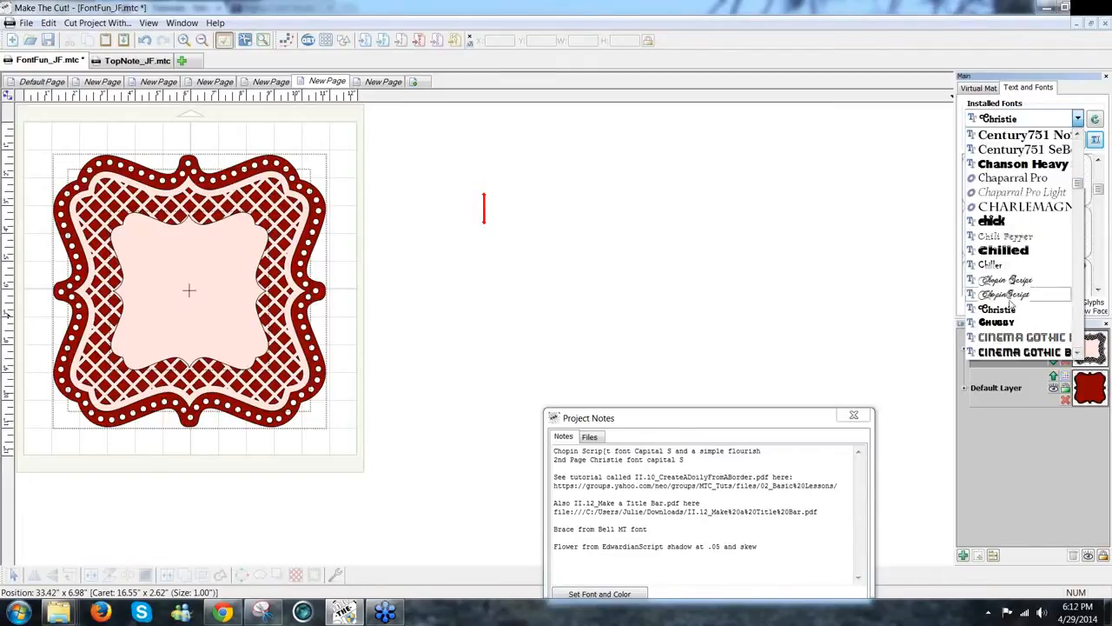
{"action": "left_click", "coordinate": [1004, 293]}
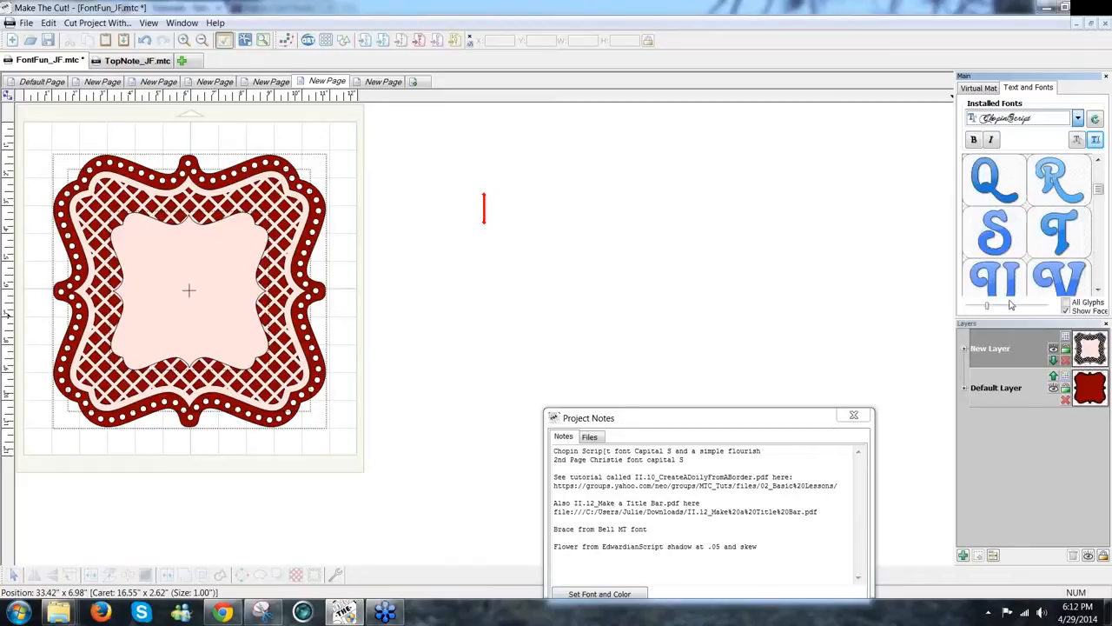
Step: Scroll down through the ChopinScript glyph panel
{"action": "left_click", "coordinate": [1100, 289]}
{"action": "left_click", "coordinate": [1099, 289]}
{"action": "left_click", "coordinate": [1100, 290]}
{"action": "left_click", "coordinate": [1099, 289]}
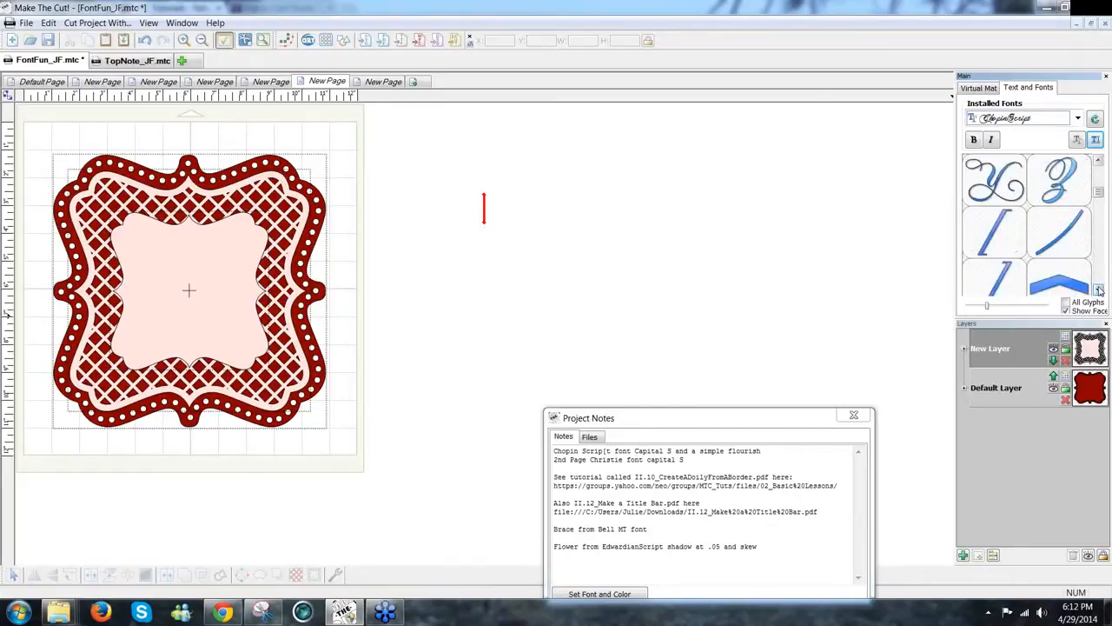
{"action": "left_click", "coordinate": [1099, 289]}
{"action": "left_click", "coordinate": [1099, 290]}
{"action": "left_click", "coordinate": [1099, 290]}
{"action": "left_click", "coordinate": [1100, 290]}
{"action": "left_click", "coordinate": [1099, 290]}
{"action": "left_click", "coordinate": [1099, 289]}
{"action": "left_click", "coordinate": [1099, 289]}
{"action": "left_click", "coordinate": [1099, 289]}
{"action": "left_click", "coordinate": [1099, 289]}
{"action": "left_click", "coordinate": [1099, 289]}
{"action": "left_click", "coordinate": [1100, 289]}
{"action": "left_click", "coordinate": [1100, 290]}
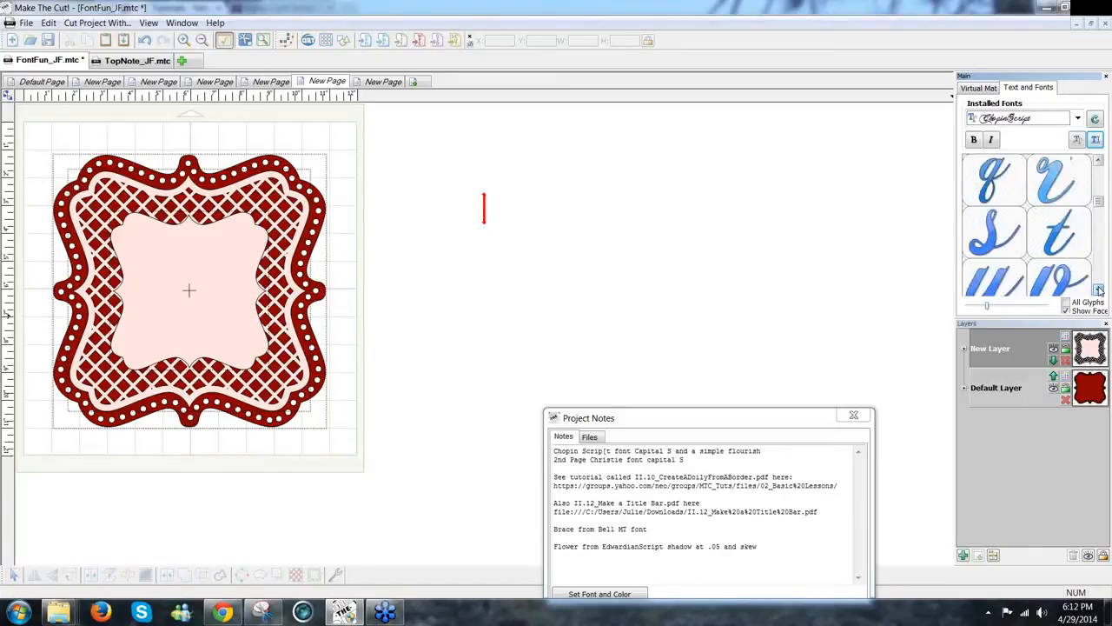
{"action": "left_click", "coordinate": [1099, 290]}
{"action": "left_click", "coordinate": [1100, 290]}
{"action": "left_click", "coordinate": [1099, 289]}
{"action": "left_click", "coordinate": [1099, 289]}
{"action": "left_click", "coordinate": [1100, 289]}
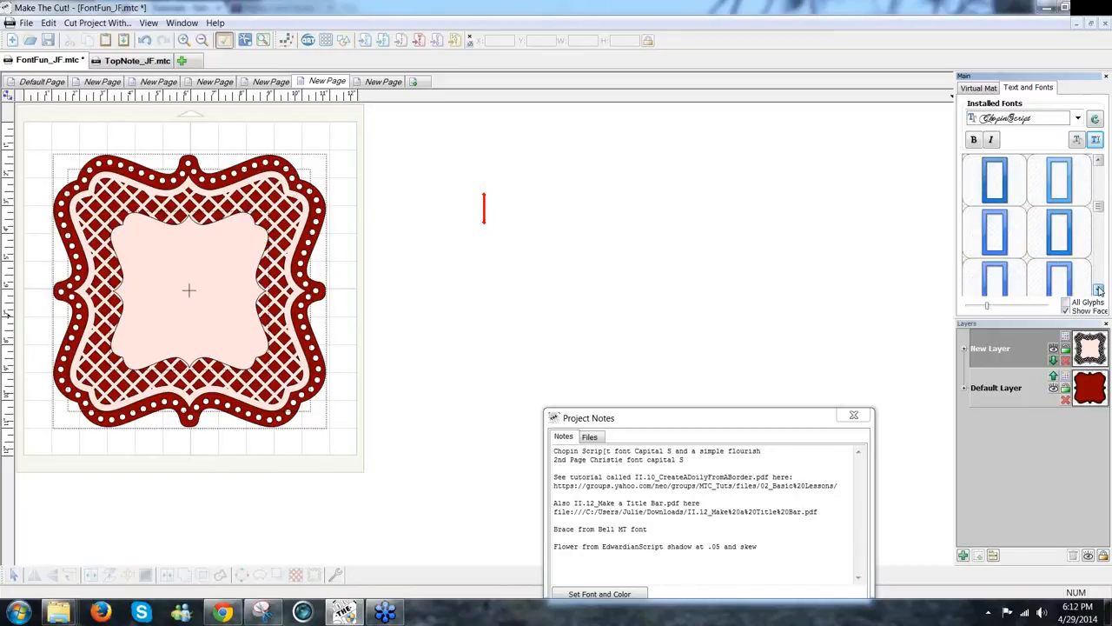
{"action": "left_click_drag", "start_coordinate": [1099, 209], "coordinate": [1100, 178]}
Step: Reselect Chopin Script as the installed font
{"action": "left_click", "coordinate": [1062, 119]}
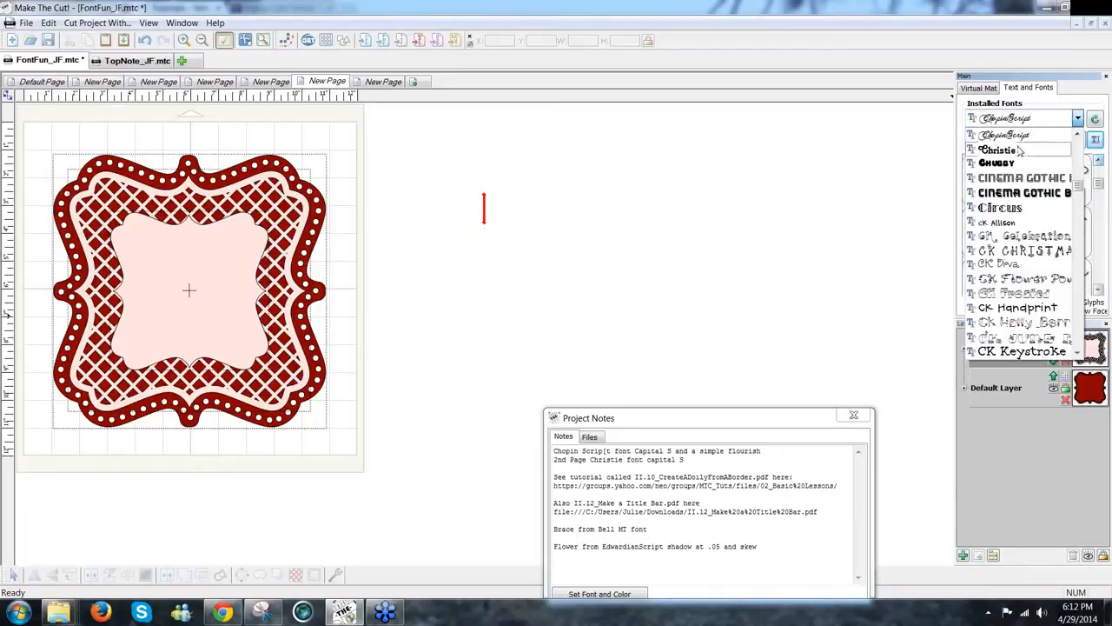
{"action": "left_click", "coordinate": [1077, 118]}
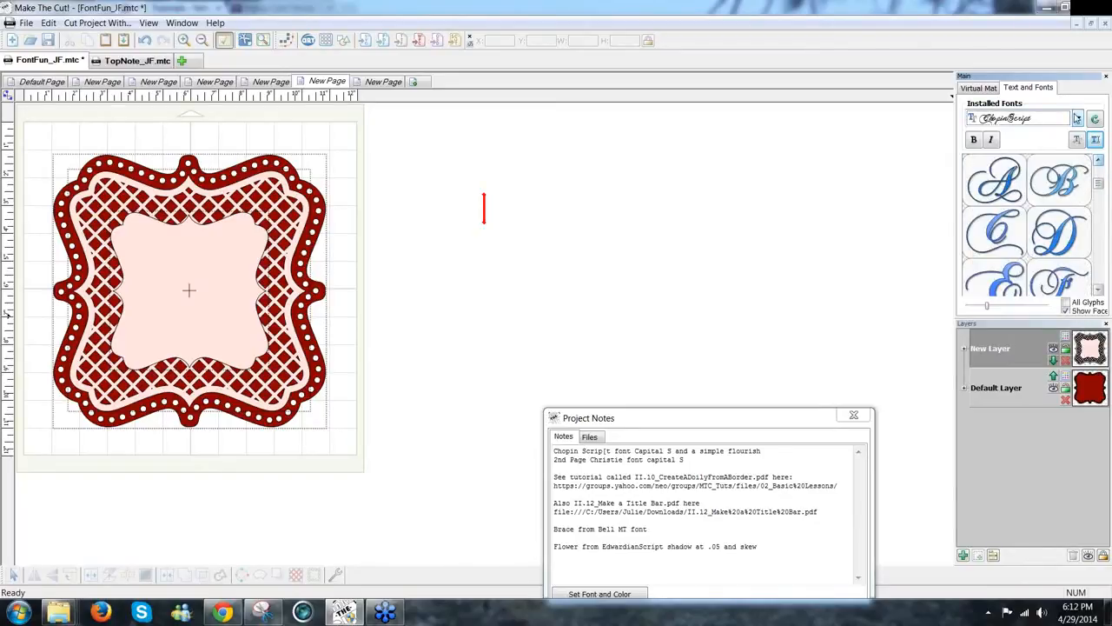
{"action": "left_click", "coordinate": [1078, 119]}
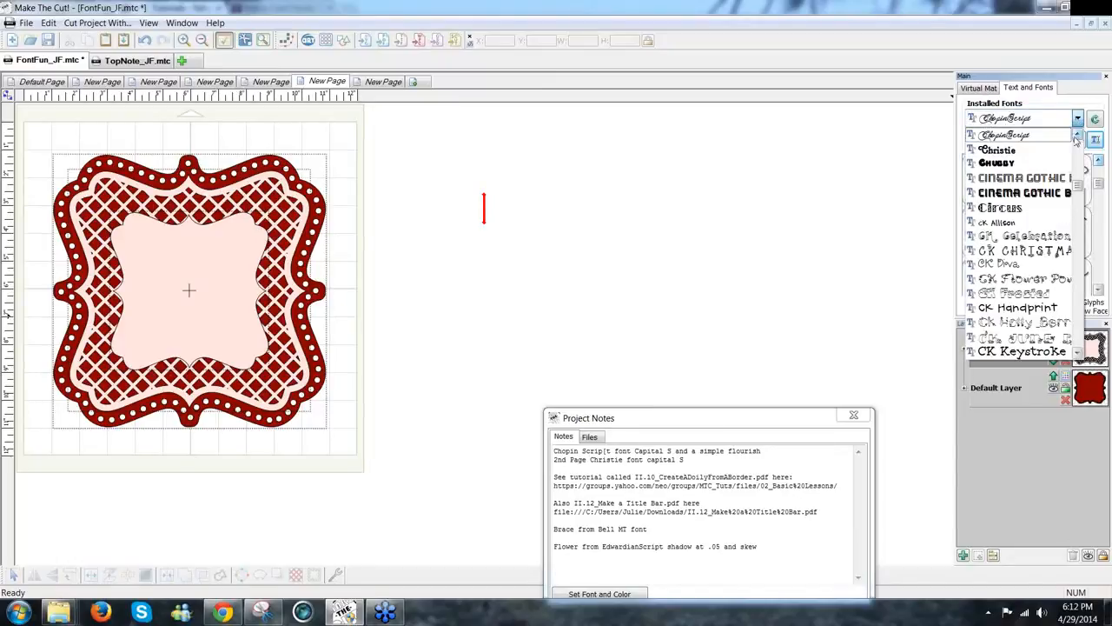
{"action": "left_click", "coordinate": [1079, 136]}
{"action": "left_click", "coordinate": [1024, 139]}
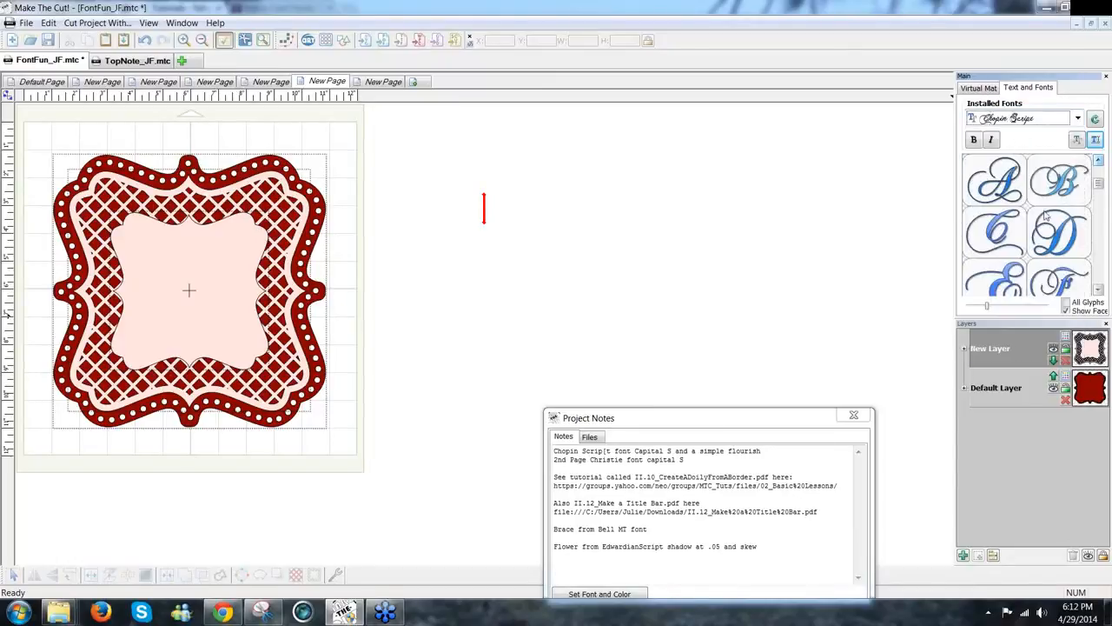
Step: Scroll the glyph panel until the Chopin Script flourish and box glyphs show
{"action": "left_click", "coordinate": [1099, 216]}
{"action": "left_click_drag", "start_coordinate": [1099, 216], "coordinate": [1101, 206]}
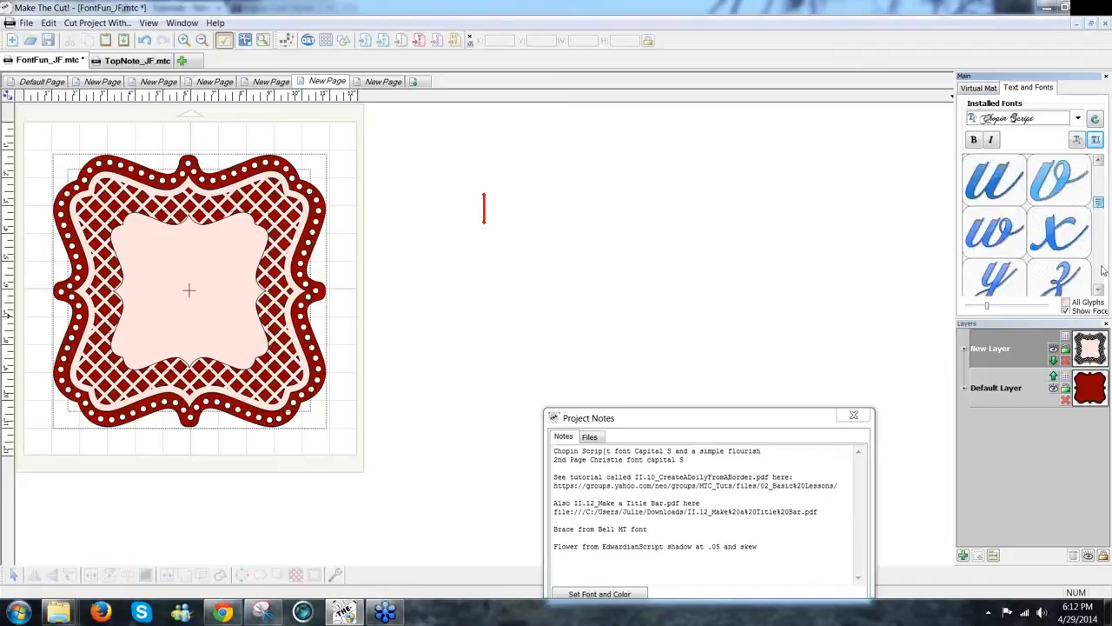
{"action": "left_click", "coordinate": [1099, 288]}
{"action": "left_click", "coordinate": [1099, 288]}
{"action": "left_click", "coordinate": [1099, 288]}
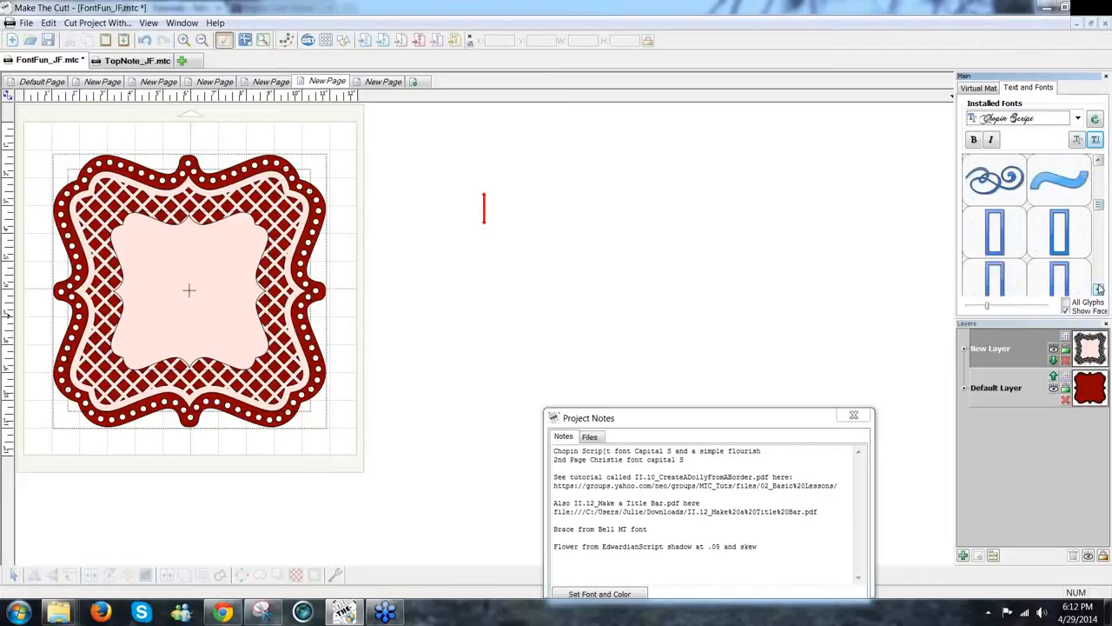
Step: Insert the Chopin Script flourish glyph onto the page and browse the installed fonts
{"action": "left_click", "coordinate": [1017, 186]}
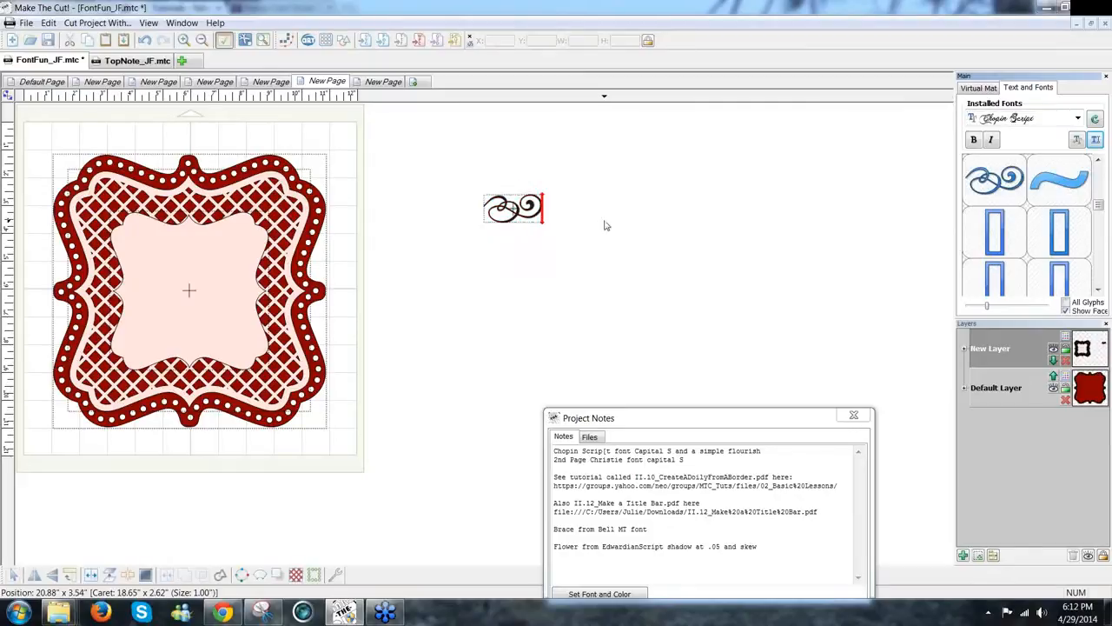
{"action": "left_click", "coordinate": [1078, 119]}
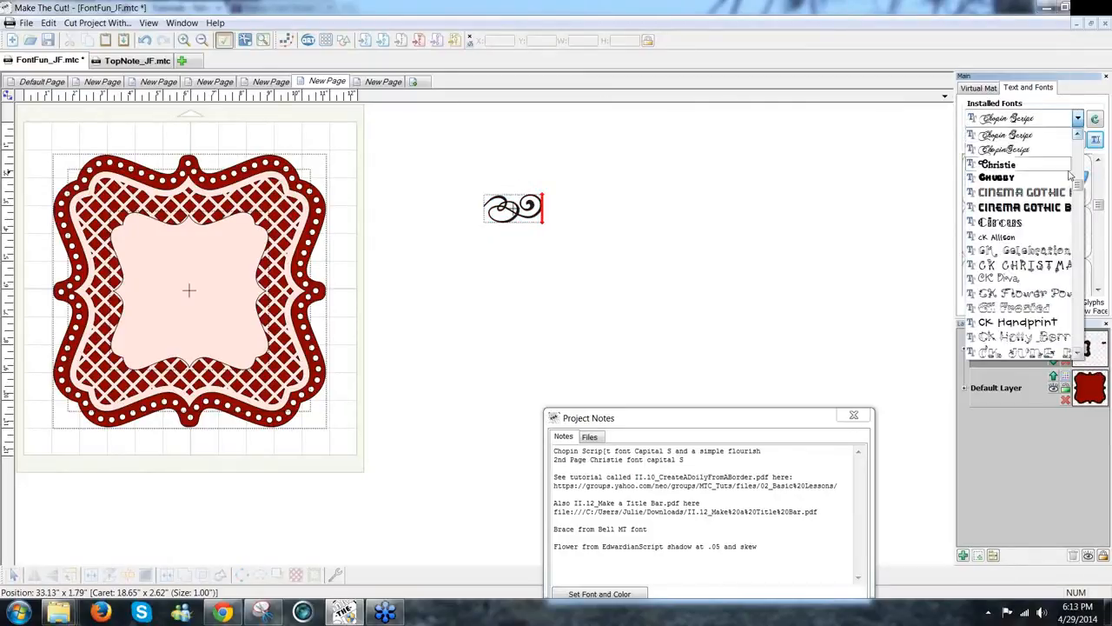
{"action": "scroll", "coordinate": [1076, 178], "scroll_direction": "up", "scroll_amount": 5}
{"action": "left_click_drag", "start_coordinate": [1079, 182], "coordinate": [1079, 199]}
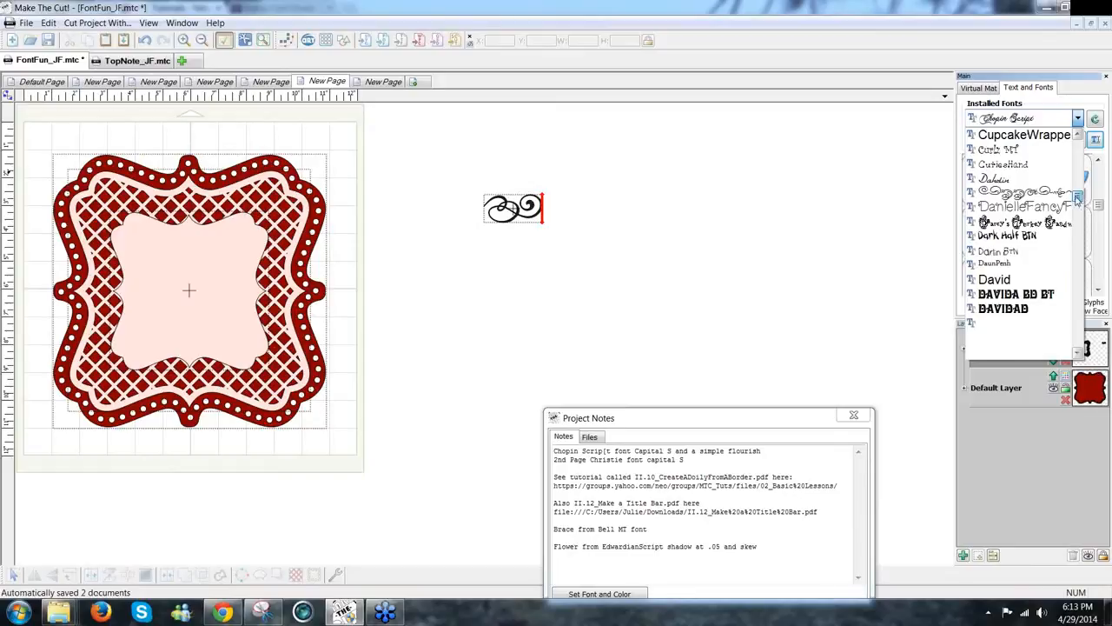
{"action": "scroll", "coordinate": [1008, 197], "scroll_direction": "down", "scroll_amount": 5}
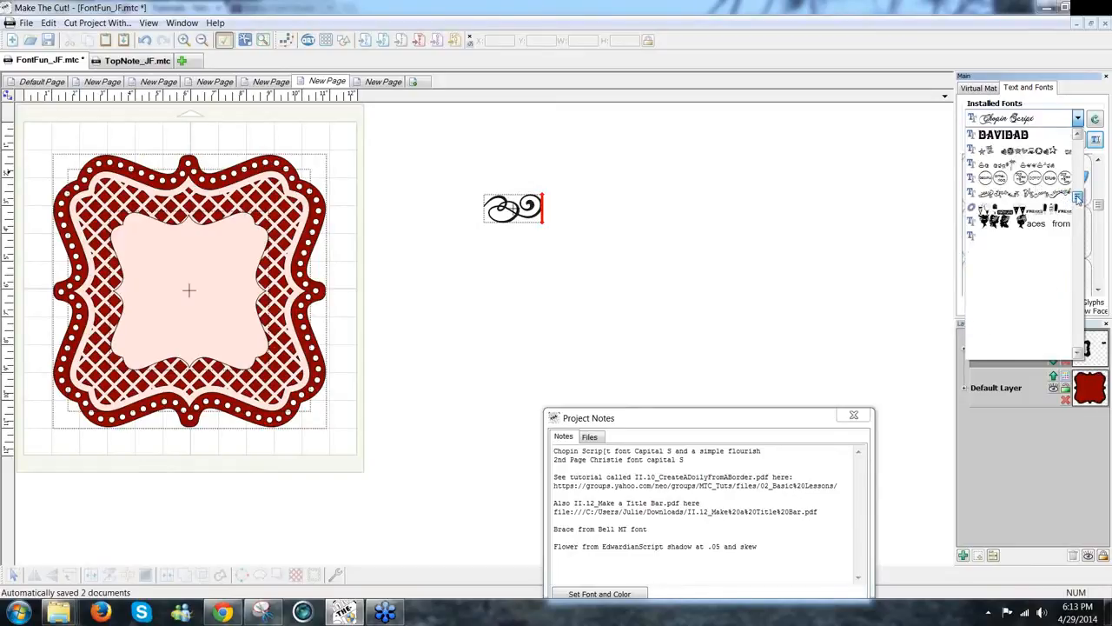
{"action": "scroll", "coordinate": [1078, 199], "scroll_direction": "up", "scroll_amount": 3}
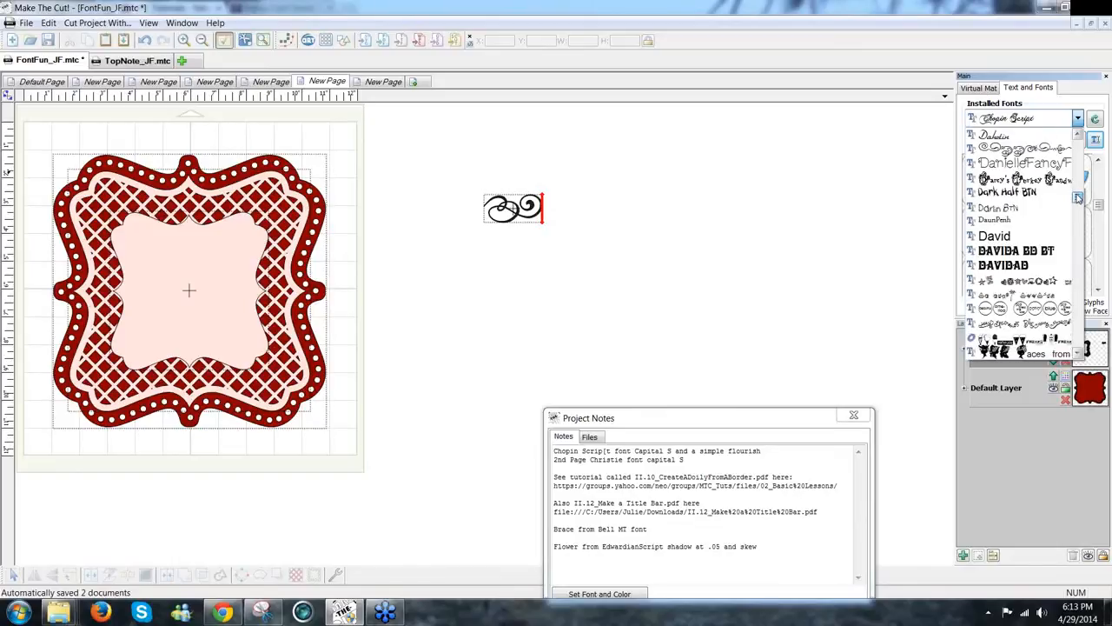
{"action": "scroll", "coordinate": [1078, 199], "scroll_direction": "up", "scroll_amount": 5}
{"action": "scroll", "coordinate": [1078, 199], "scroll_direction": "down", "scroll_amount": 10}
{"action": "scroll", "coordinate": [1078, 199], "scroll_direction": "down", "scroll_amount": 4}
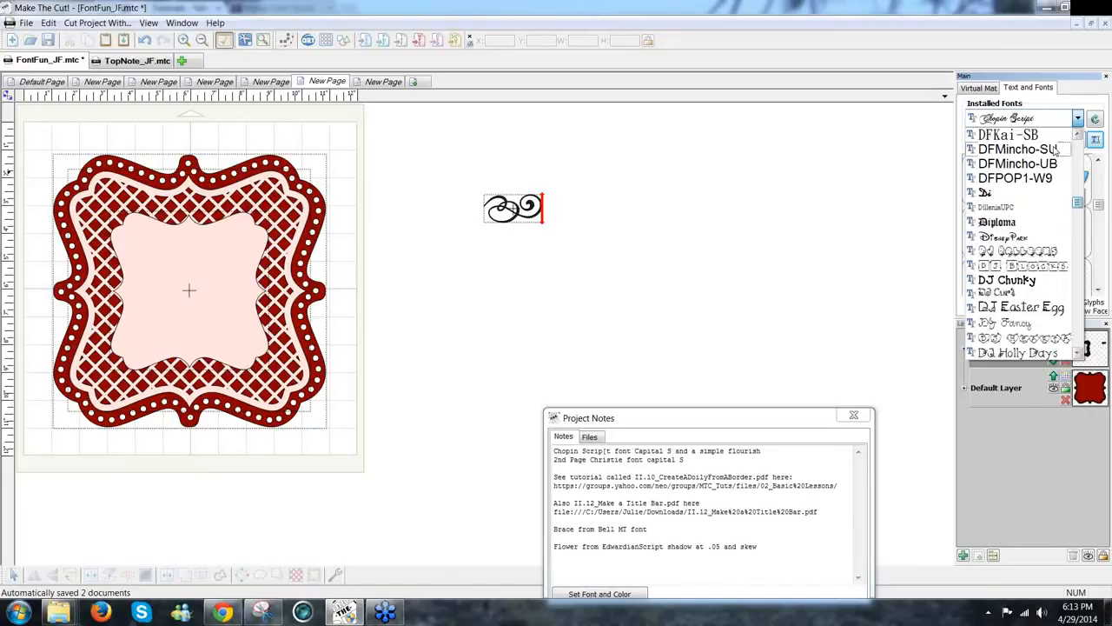
{"action": "left_click", "coordinate": [1040, 123]}
Step: Switch the font to Edwardian Script ITC and page down through its glyphs
{"action": "key", "text": "e"}
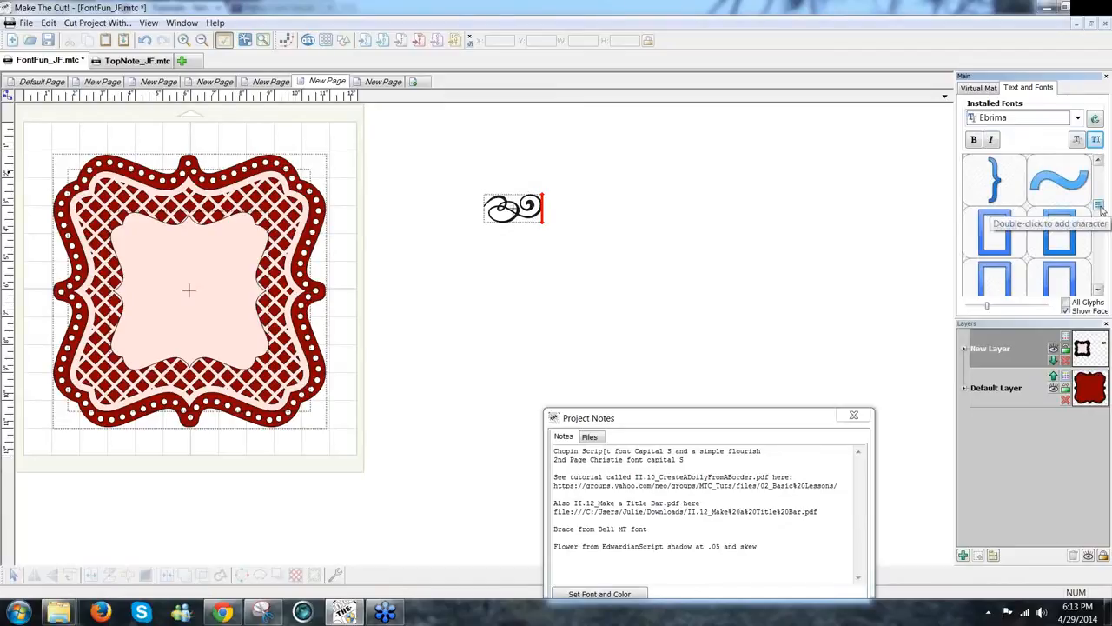
{"action": "left_click", "coordinate": [1078, 120]}
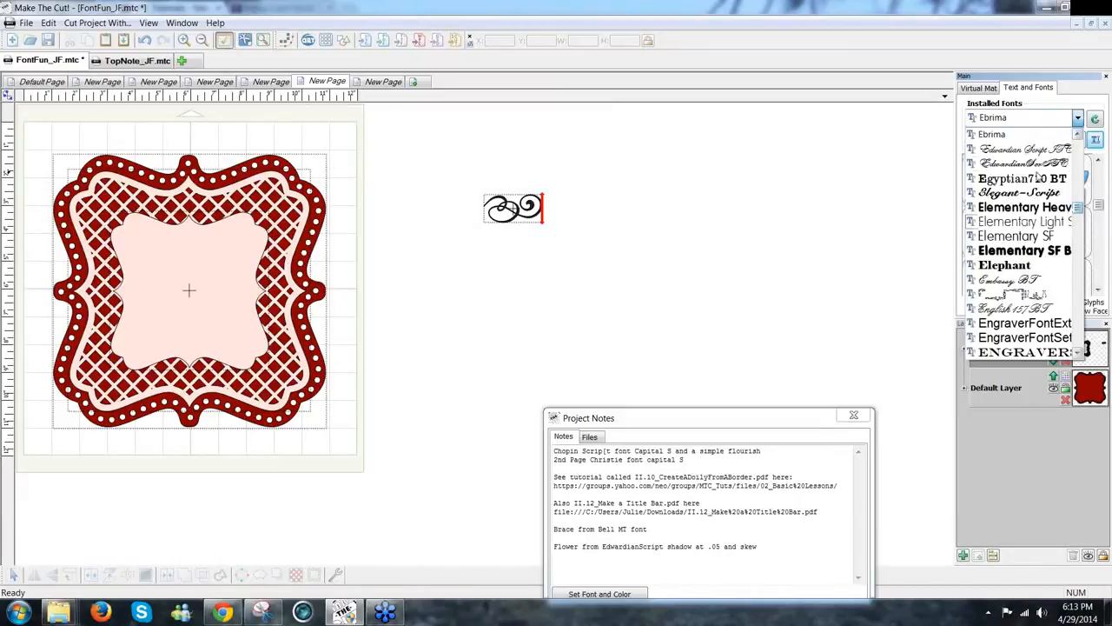
{"action": "left_click", "coordinate": [1029, 149]}
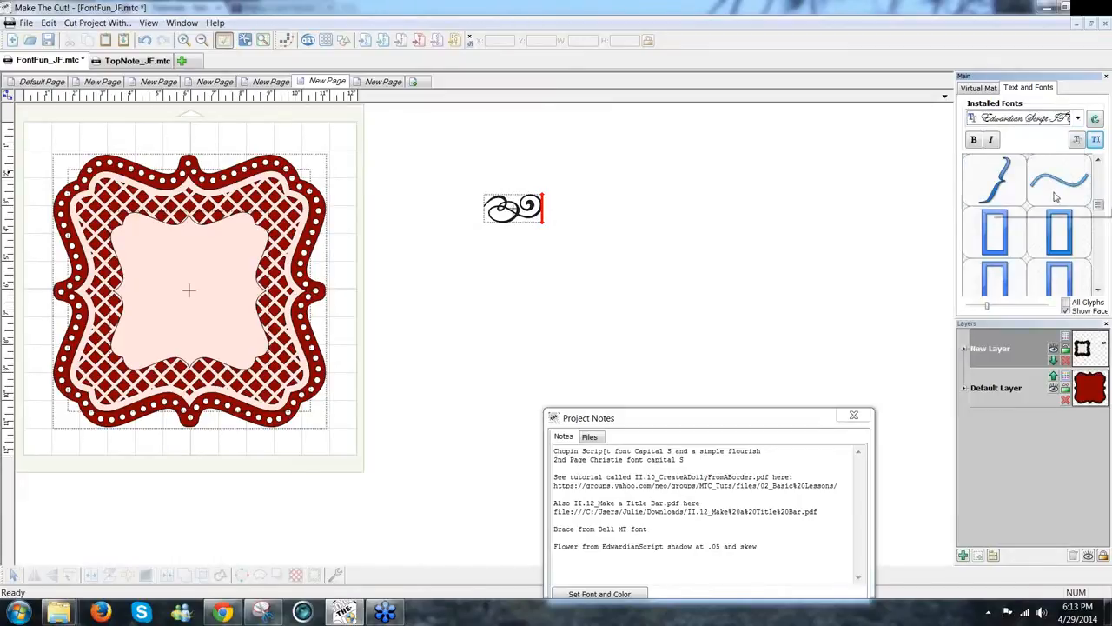
{"action": "left_click", "coordinate": [1100, 220]}
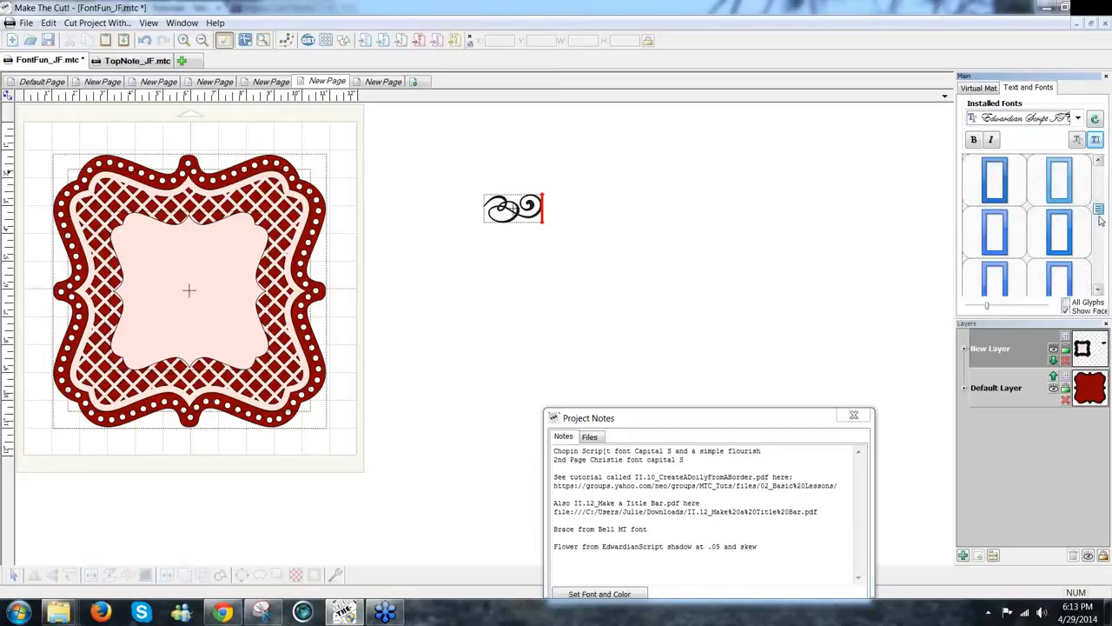
{"action": "left_click", "coordinate": [1100, 220]}
{"action": "mouse_move", "coordinate": [1099, 218]}
{"action": "left_mouse_down"}
{"action": "mouse_move", "coordinate": [1100, 201]}
{"action": "mouse_move", "coordinate": [1098, 269]}
{"action": "mouse_move", "coordinate": [1102, 173]}
{"action": "left_mouse_up"}
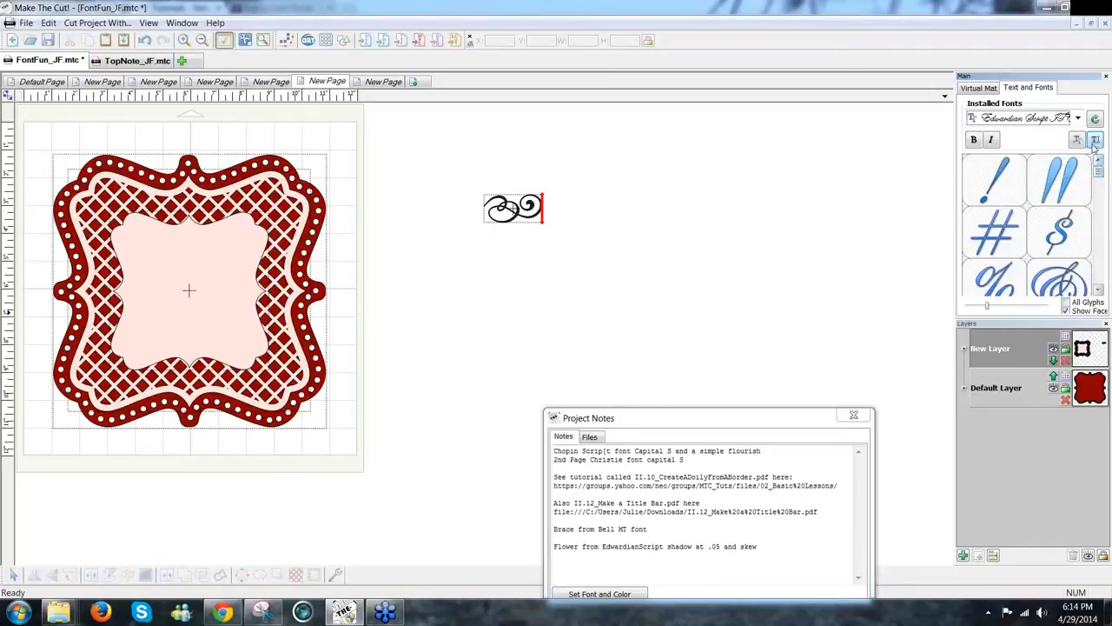
Step: Add an Edwardian Script asterisk glyph and enlarge it to about 3.12 by 3.23 inches
{"action": "left_click", "coordinate": [1096, 139]}
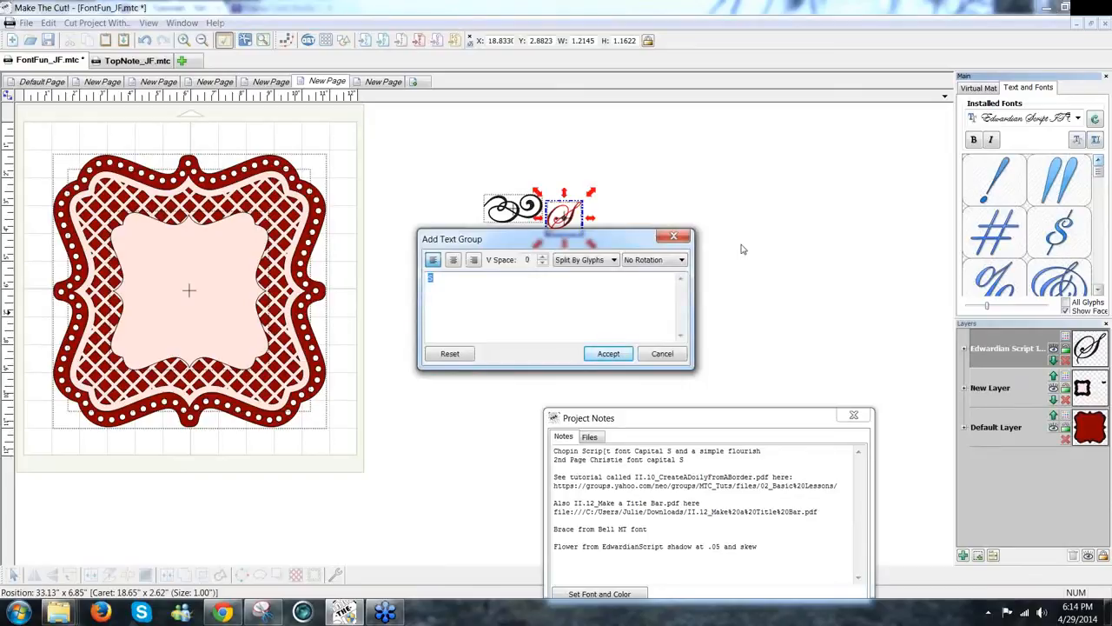
{"action": "type", "text": "1"}
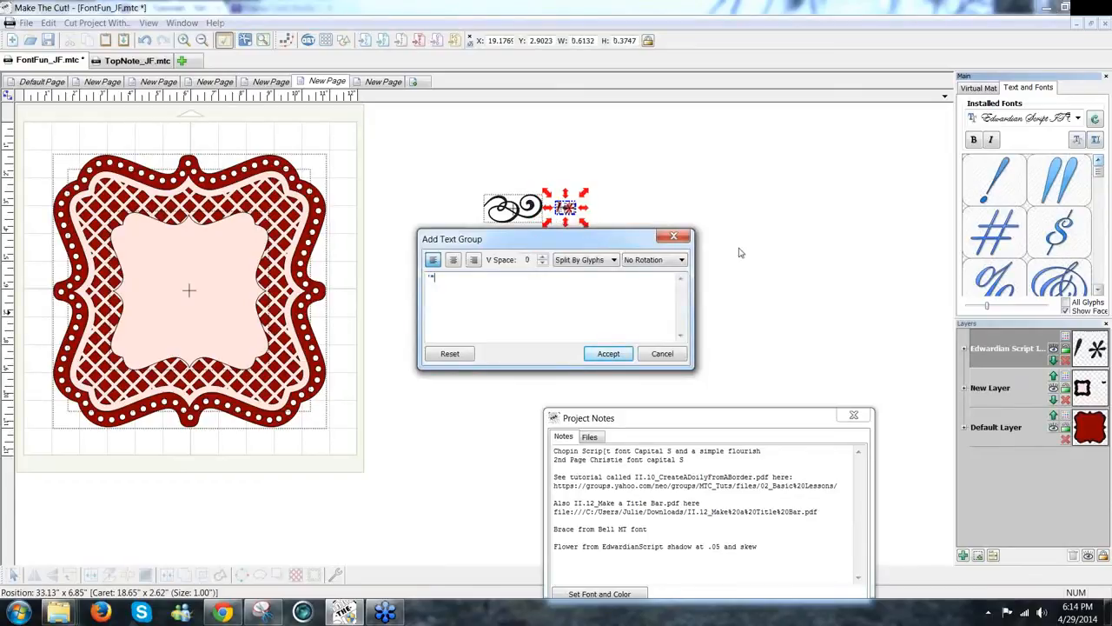
{"action": "left_click", "coordinate": [609, 354]}
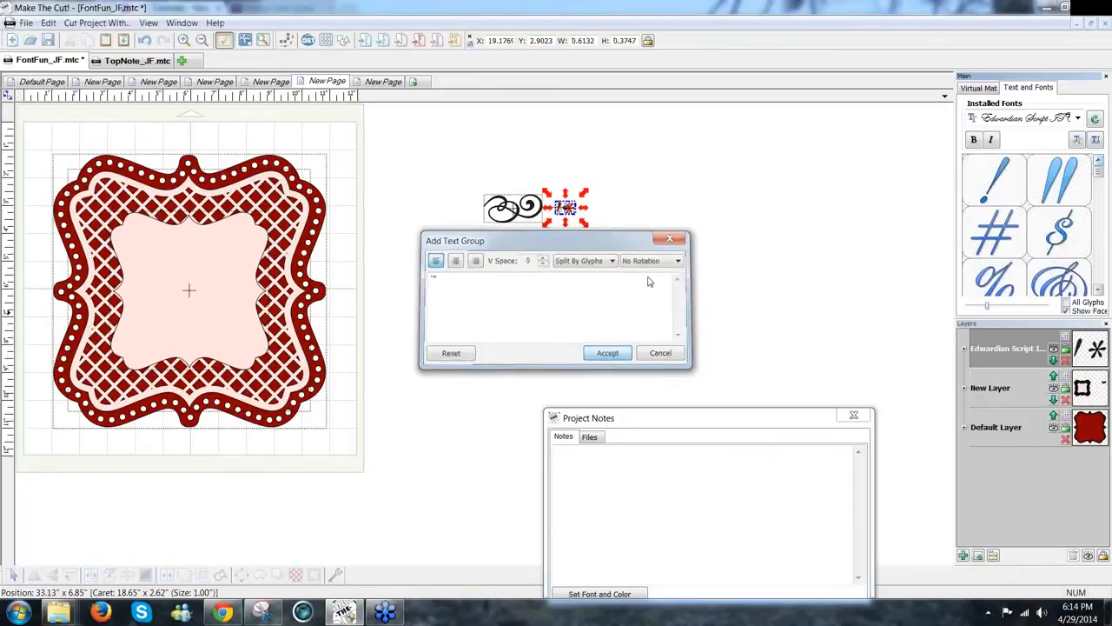
{"action": "left_click", "coordinate": [573, 211]}
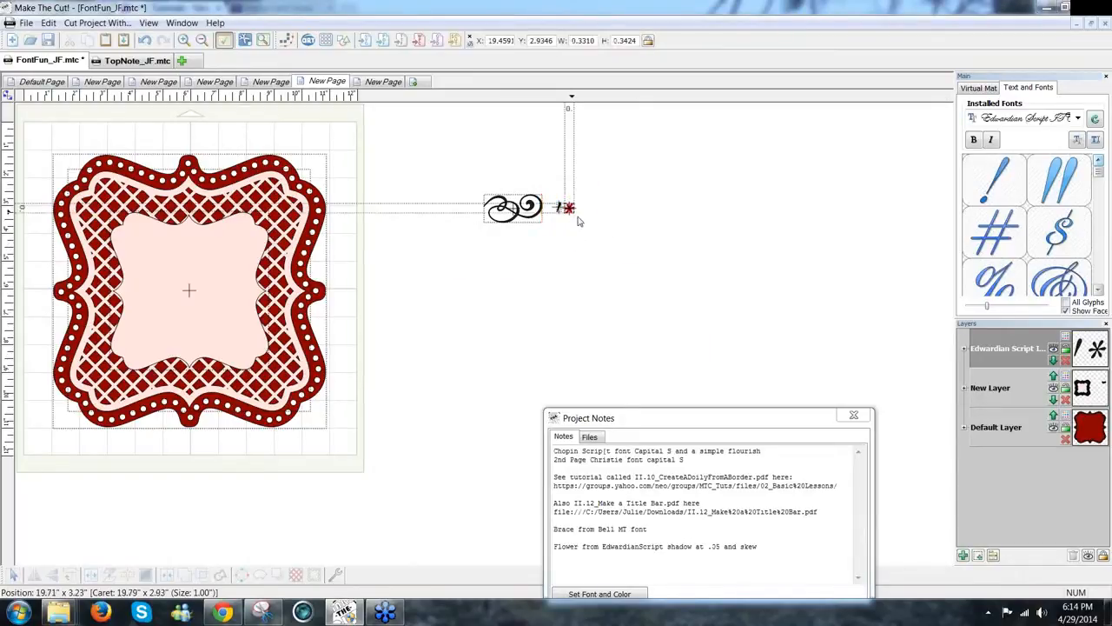
{"action": "left_click_drag", "start_coordinate": [583, 220], "coordinate": [643, 229]}
{"action": "left_click", "coordinate": [460, 324]}
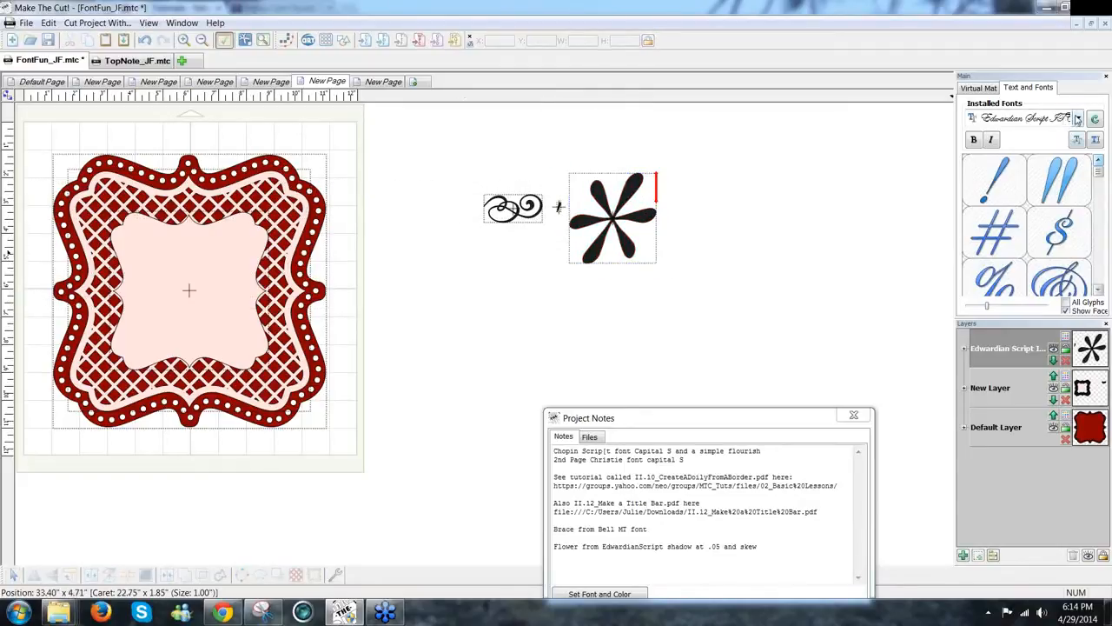
{"action": "left_click", "coordinate": [1078, 119]}
Step: Switch the font to BaaBooKHmKBold and scroll to its number glyphs
{"action": "key", "text": "Page_Down"}
{"action": "key", "text": "Page_Down"}
{"action": "key", "text": "Page_Down"}
{"action": "key", "text": "Page_Down"}
{"action": "key", "text": "Page_Down"}
{"action": "key", "text": "Page_Down"}
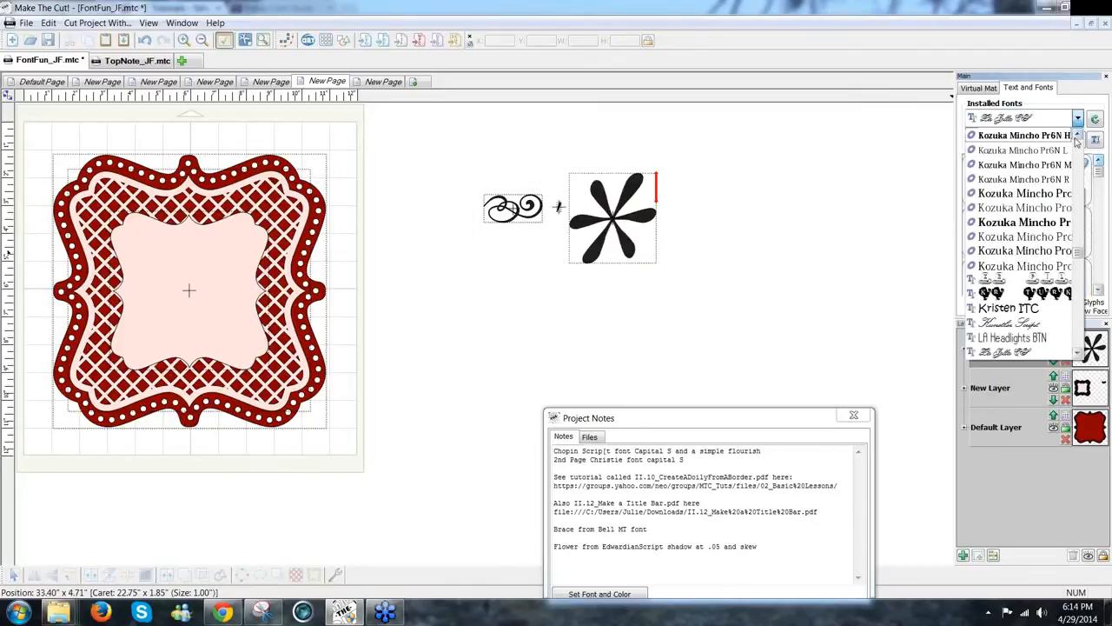
{"action": "left_click", "coordinate": [1053, 123]}
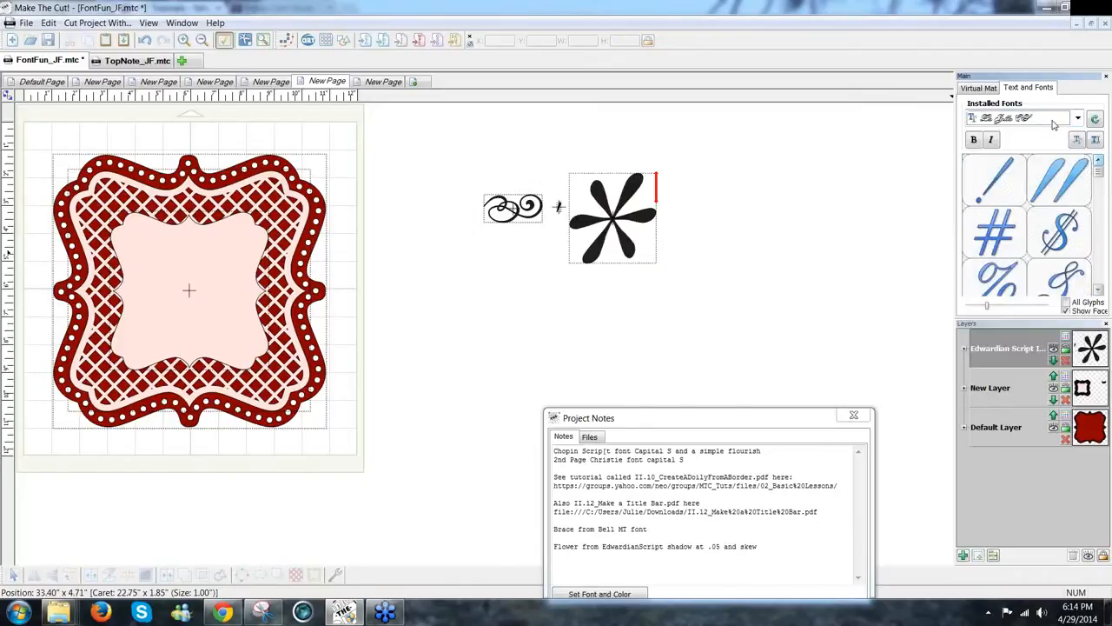
{"action": "key", "text": "b"}
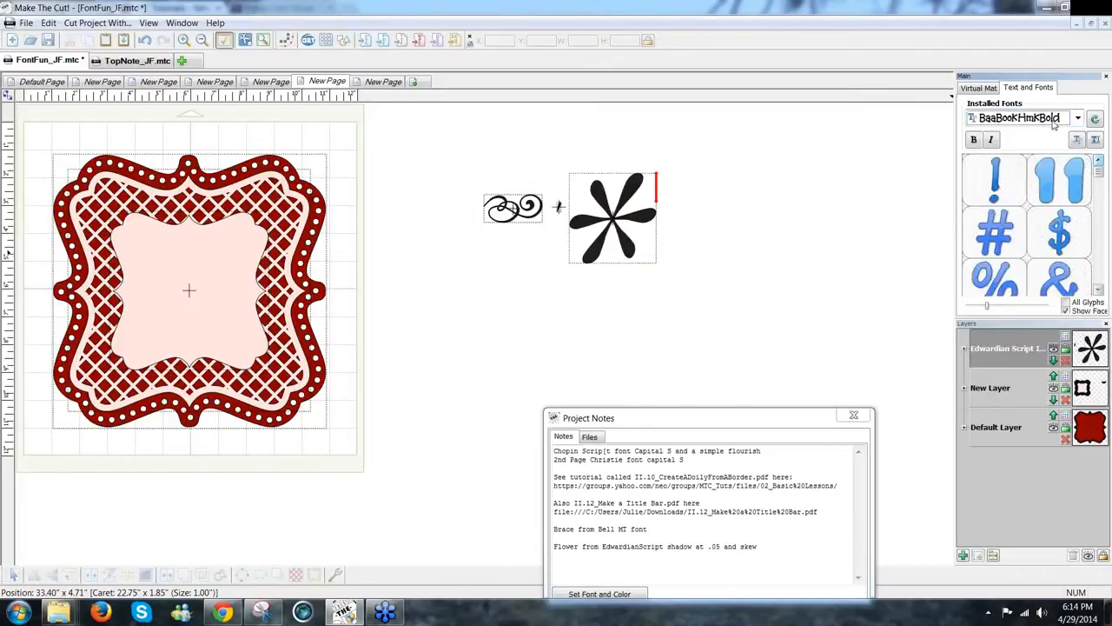
{"action": "left_click", "coordinate": [1098, 293]}
{"action": "left_click", "coordinate": [1099, 292]}
{"action": "left_click", "coordinate": [1098, 292]}
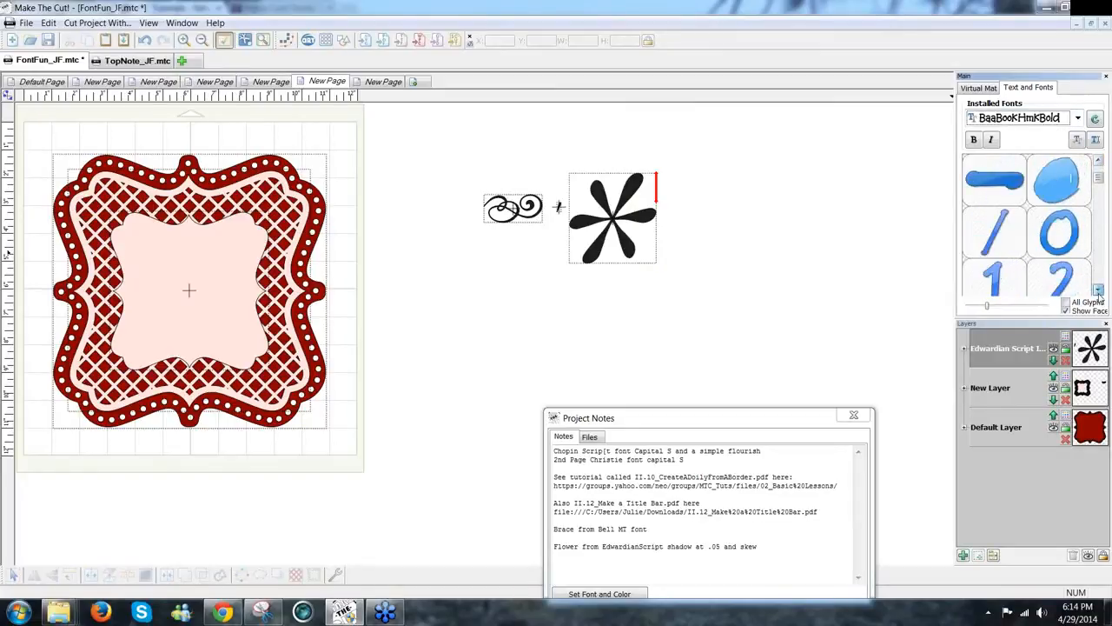
{"action": "left_click", "coordinate": [1099, 292]}
{"action": "left_click", "coordinate": [1099, 292]}
{"action": "left_click", "coordinate": [1099, 292]}
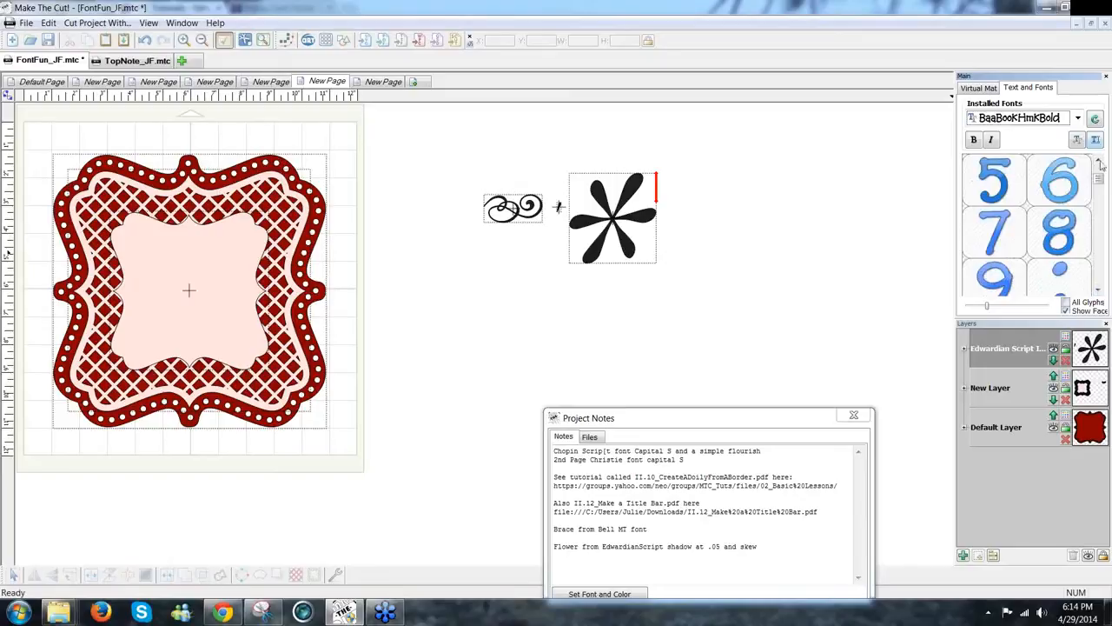
Step: Add a BaaBooKHmKBold tilde right of the flower, enlarged to 3.69 by 1.32 inches
{"action": "left_click", "coordinate": [1095, 141]}
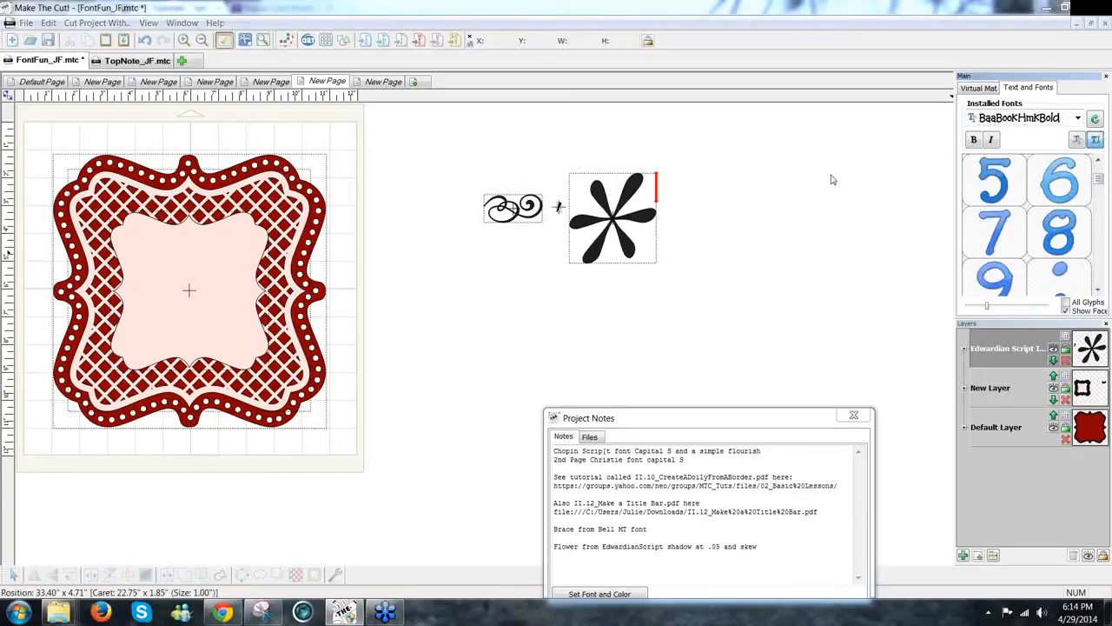
{"action": "type", "text": "*"}
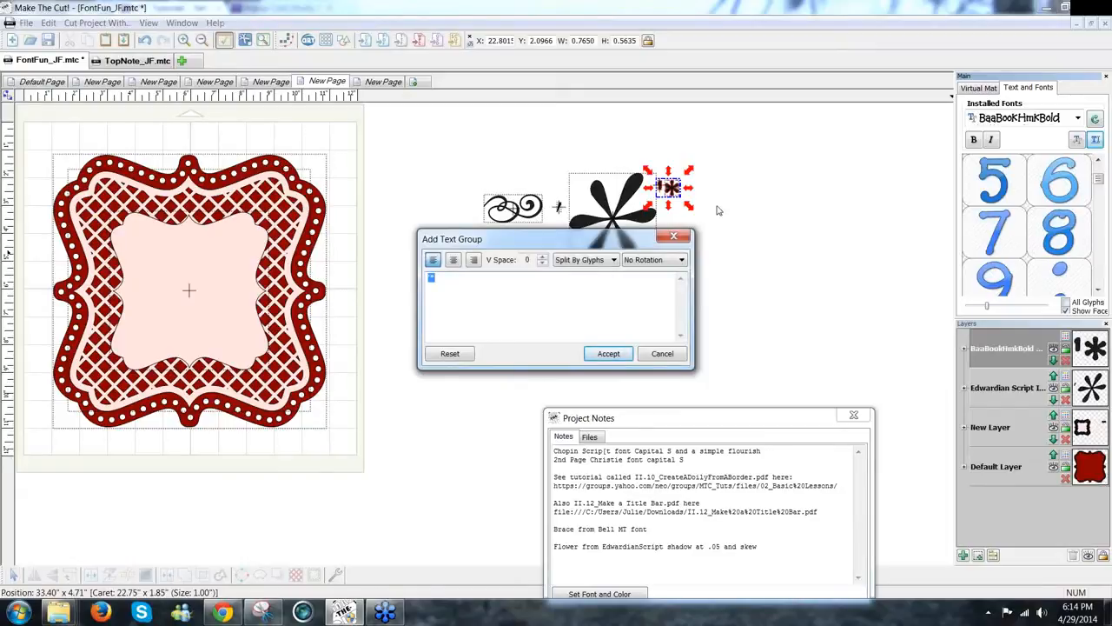
{"action": "type", "text": "~"}
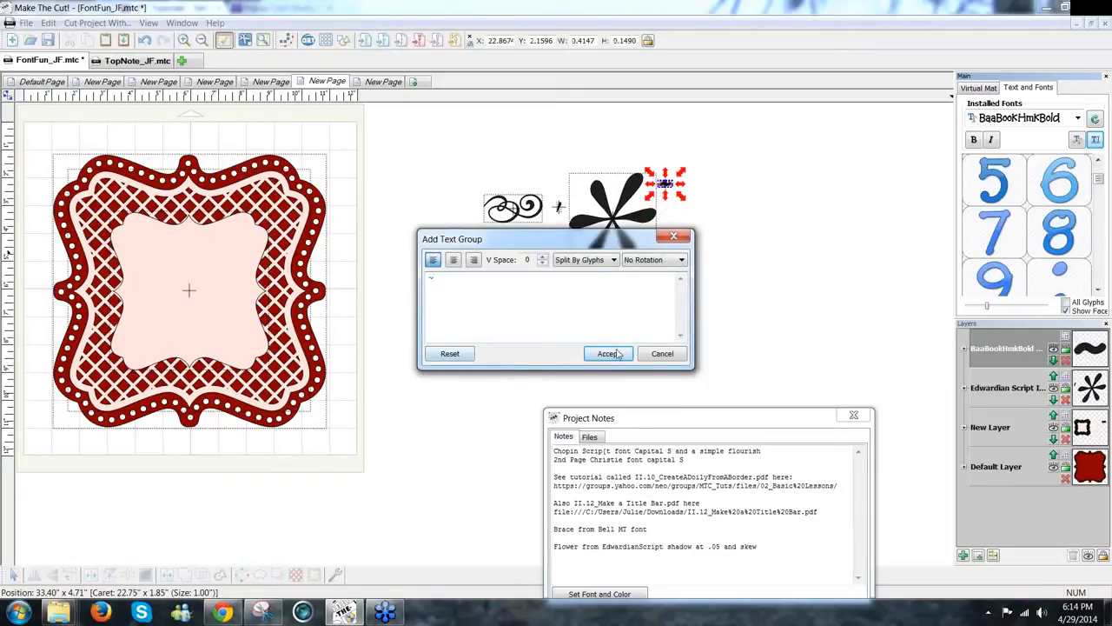
{"action": "left_click", "coordinate": [611, 354]}
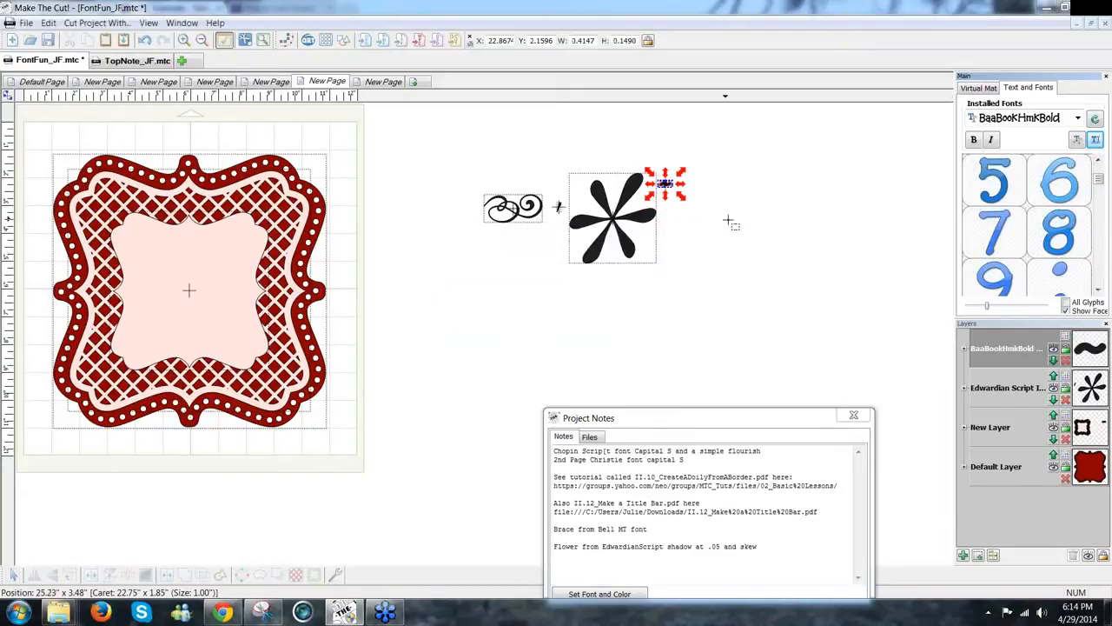
{"action": "left_click", "coordinate": [686, 202]}
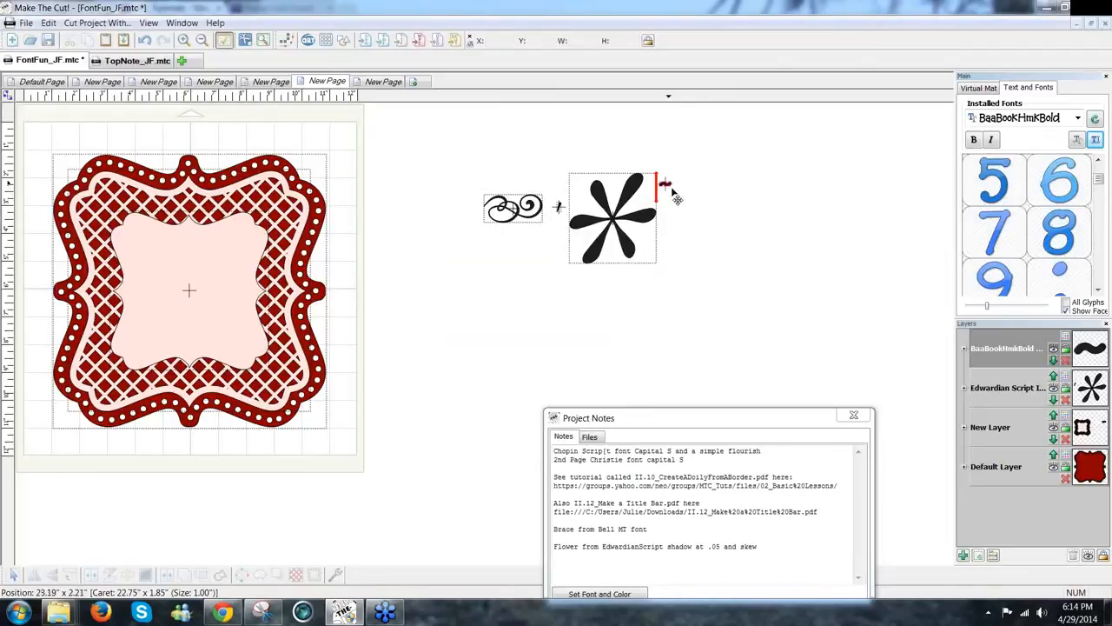
{"action": "left_click", "coordinate": [685, 201]}
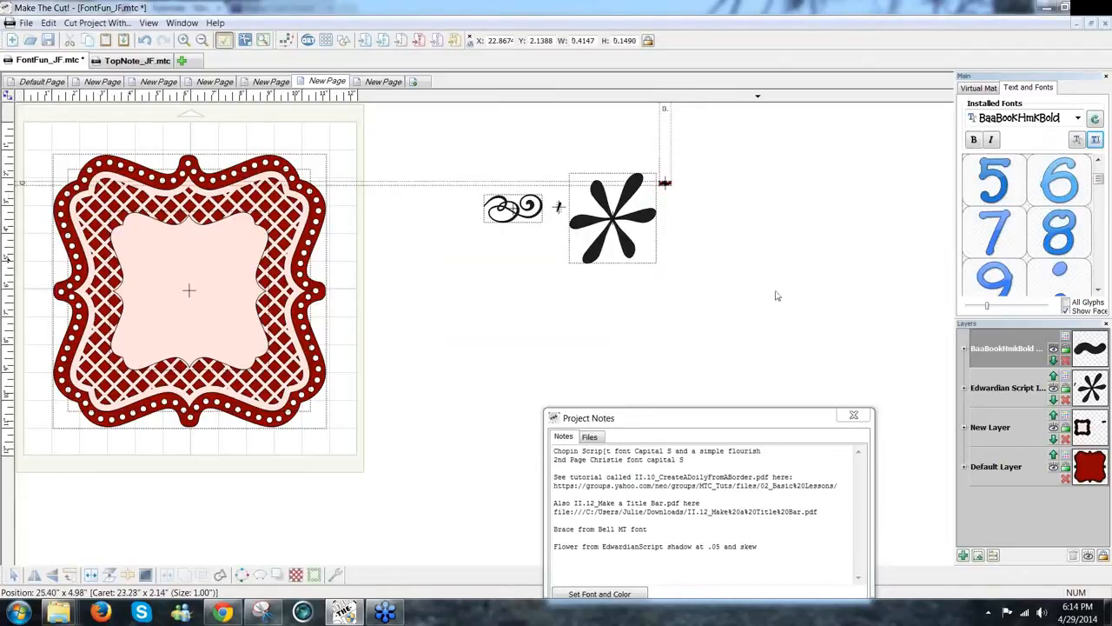
{"action": "left_click_drag", "start_coordinate": [778, 295], "coordinate": [778, 296]}
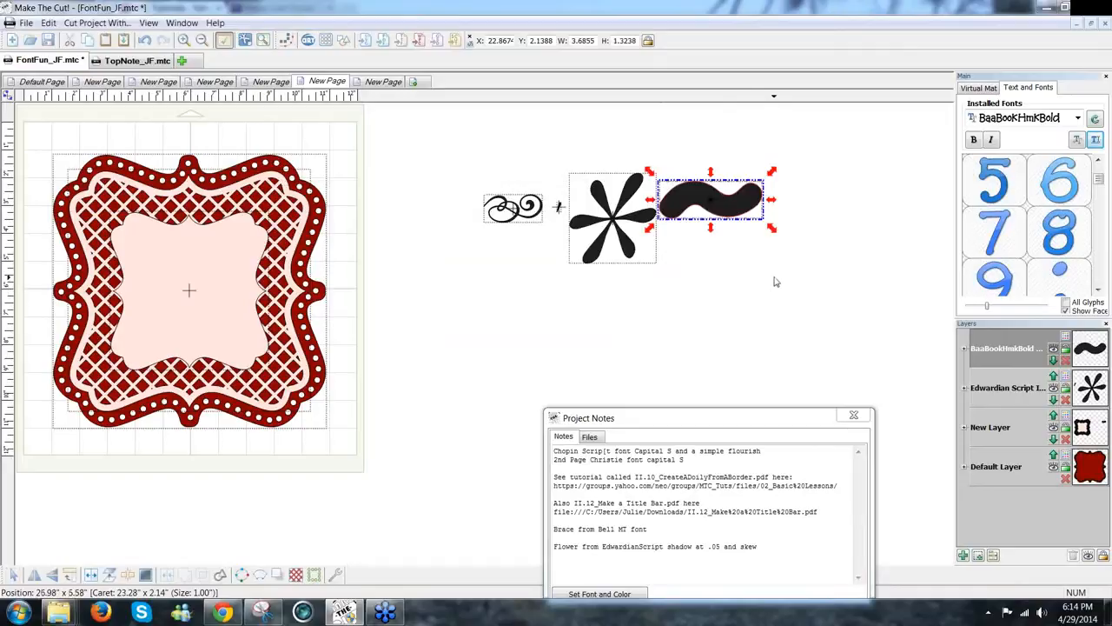
{"action": "left_click", "coordinate": [784, 268]}
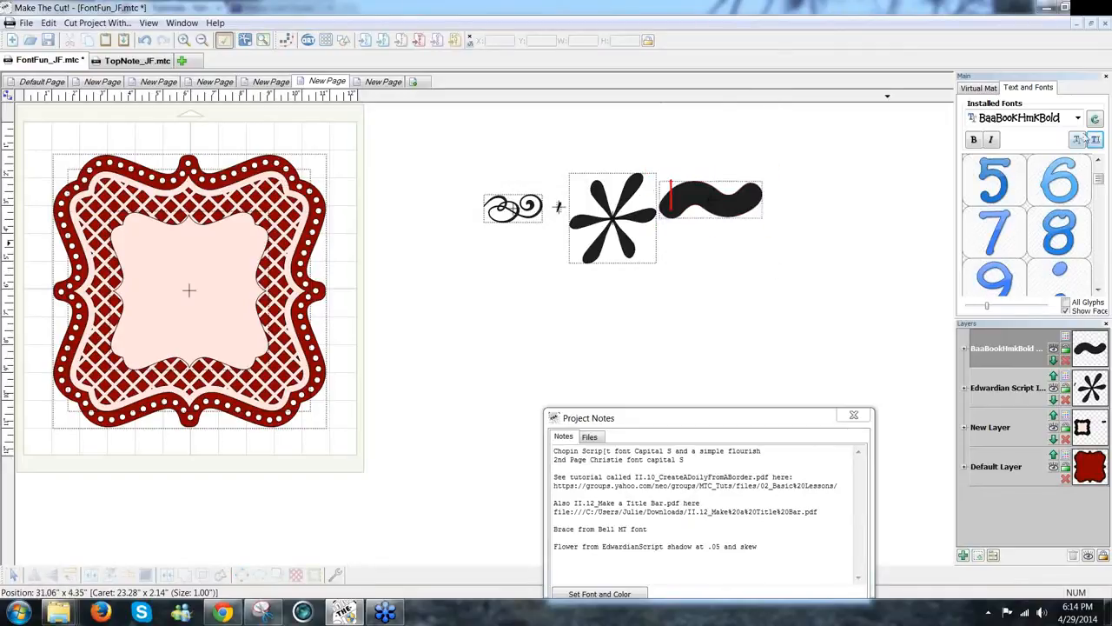
Step: Add a Bell MT tilde, enlarge it to about 3.41 by 0.88 inches, and move it below the other shapes
{"action": "left_click", "coordinate": [649, 529]}
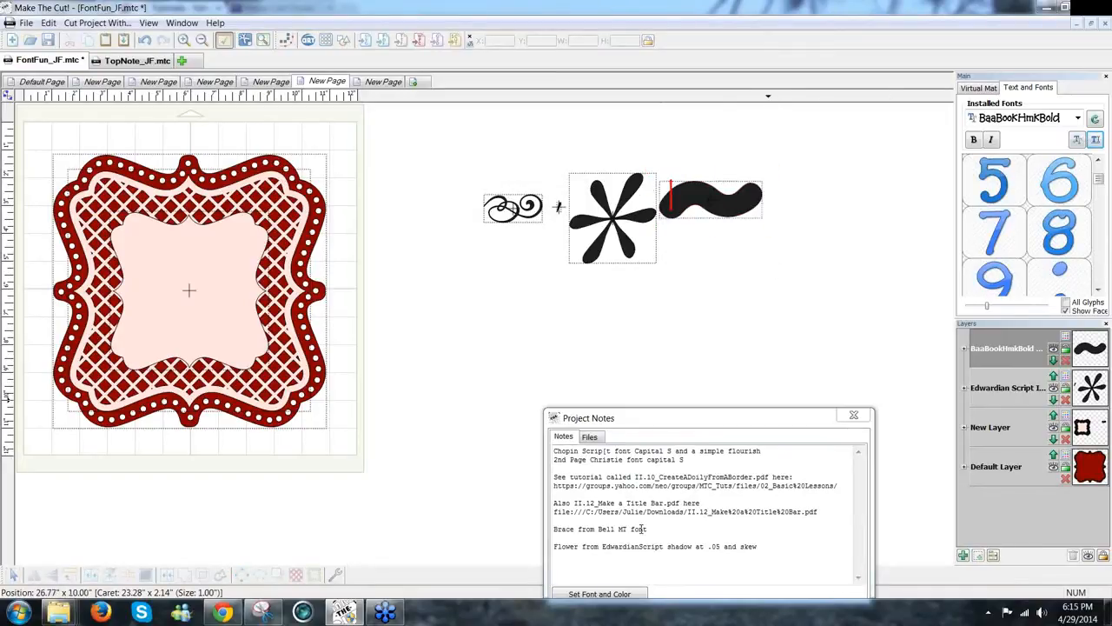
{"action": "left_click", "coordinate": [1077, 120]}
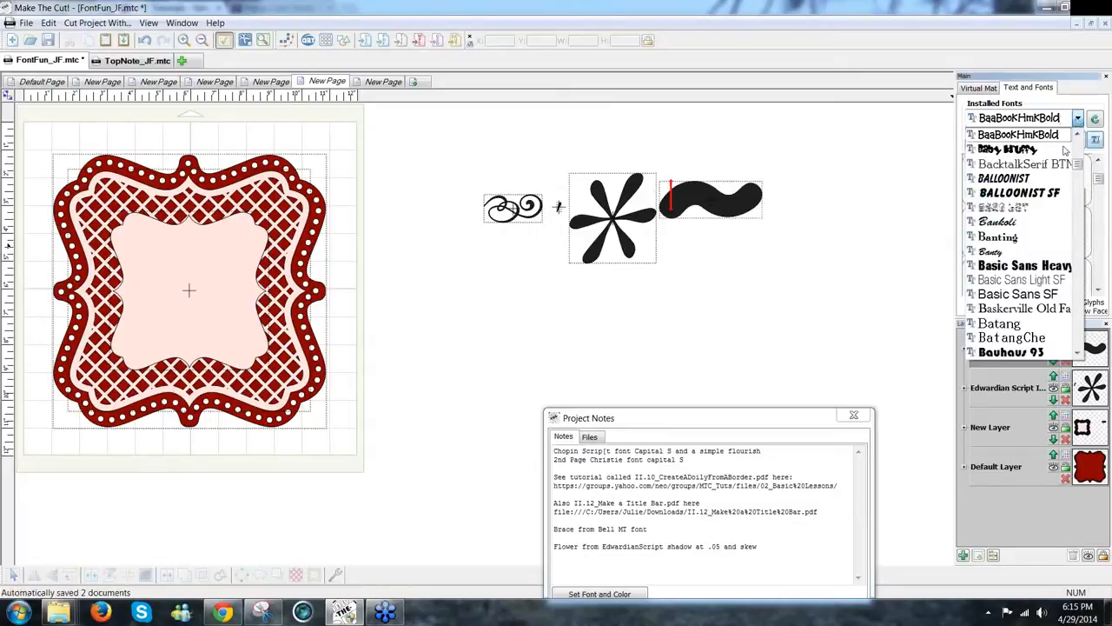
{"action": "scroll", "coordinate": [1078, 352], "scroll_direction": "down", "scroll_amount": 5}
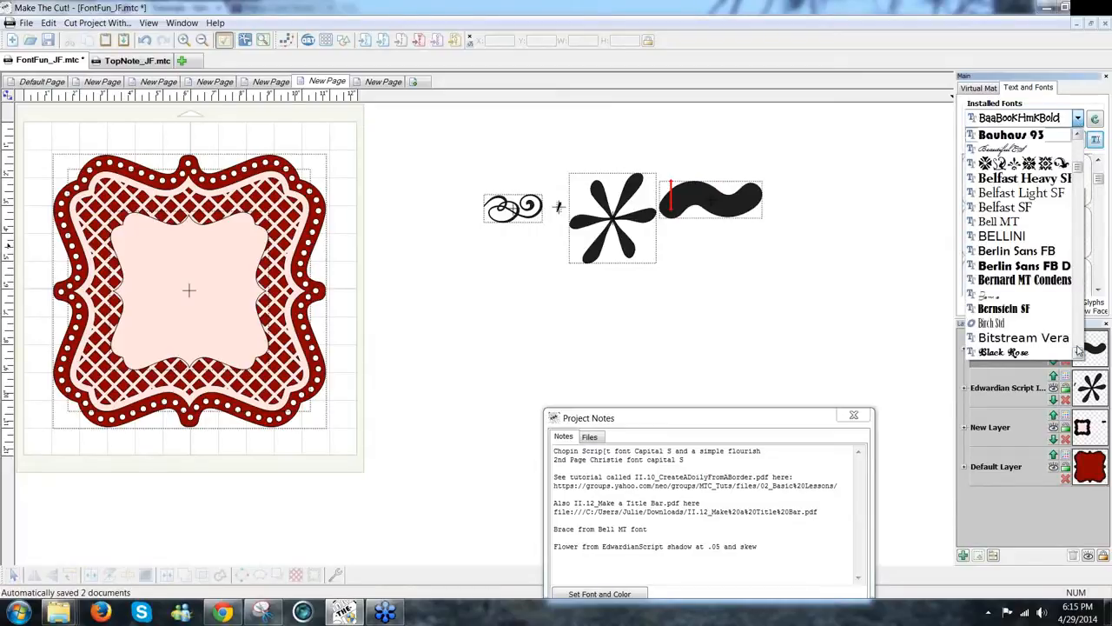
{"action": "left_click", "coordinate": [1038, 221]}
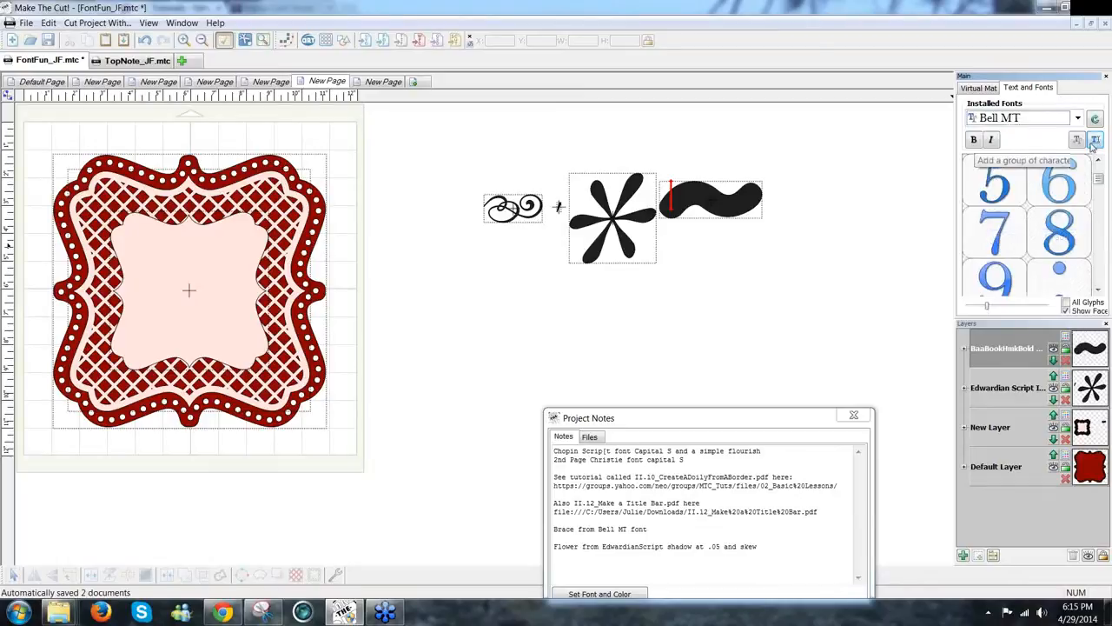
{"action": "type", "text": "~"}
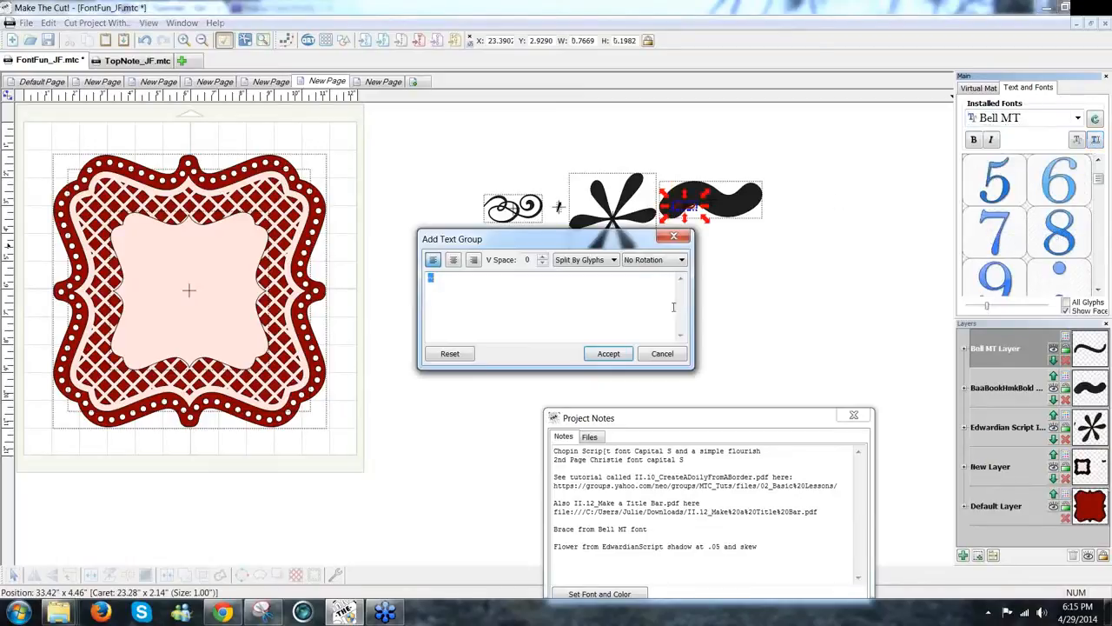
{"action": "left_click", "coordinate": [606, 354]}
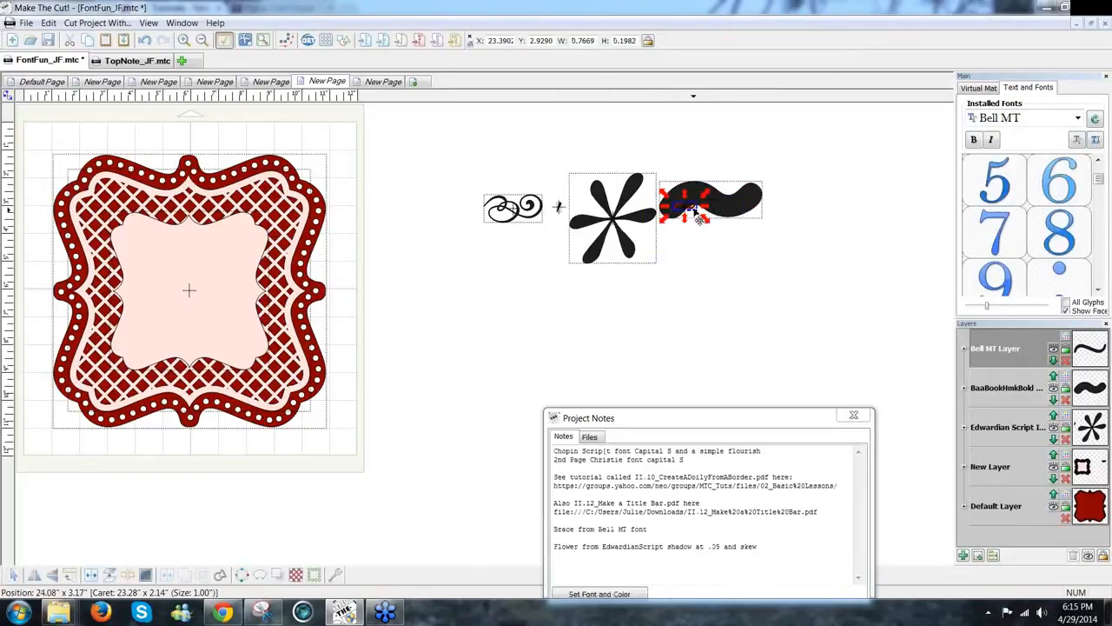
{"action": "left_click_drag", "start_coordinate": [707, 220], "coordinate": [781, 283]}
{"action": "left_click_drag", "start_coordinate": [704, 258], "coordinate": [497, 303]}
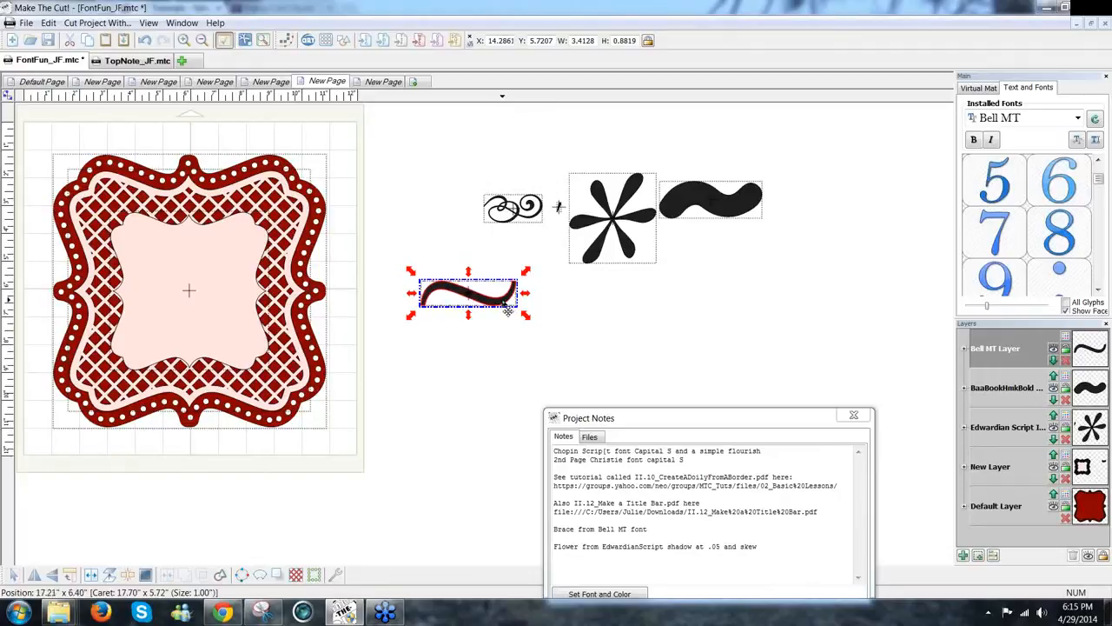
Step: Move the flourish, flower and other tilde aside, leaving the Bell MT tilde in open space
{"action": "left_click", "coordinate": [795, 294]}
{"action": "left_click_drag", "start_coordinate": [885, 285], "coordinate": [454, 166]}
{"action": "left_click_drag", "start_coordinate": [639, 251], "coordinate": [947, 239]}
{"action": "left_click_drag", "start_coordinate": [488, 296], "coordinate": [591, 252]}
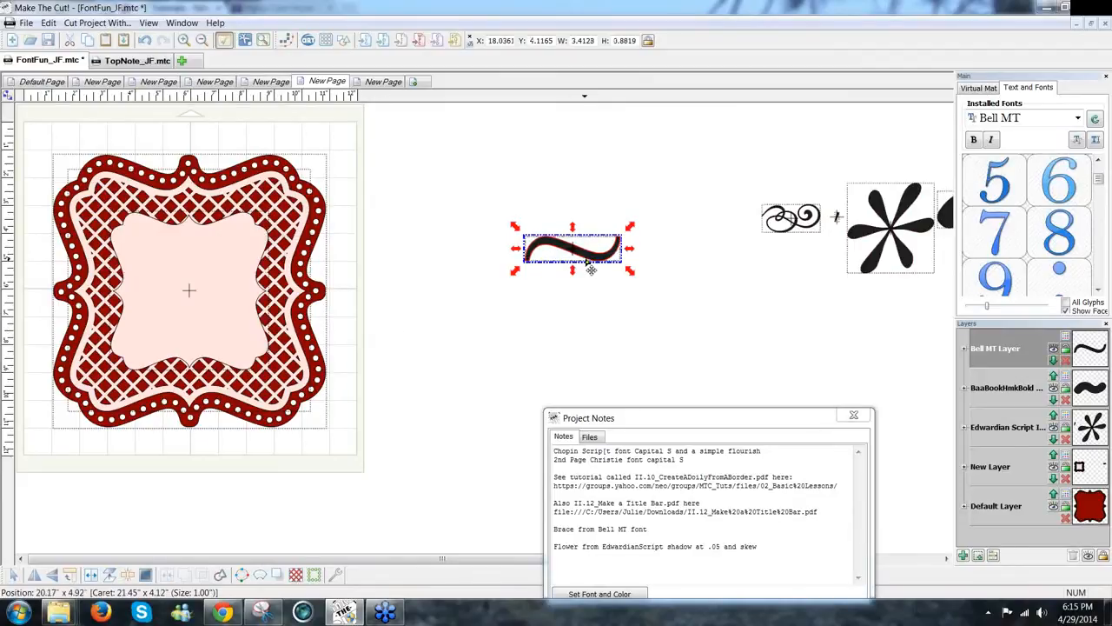
Step: Mirror the tilde, join both halves into one brace, and add a 90°-rotated copy
{"action": "left_click", "coordinate": [35, 576]}
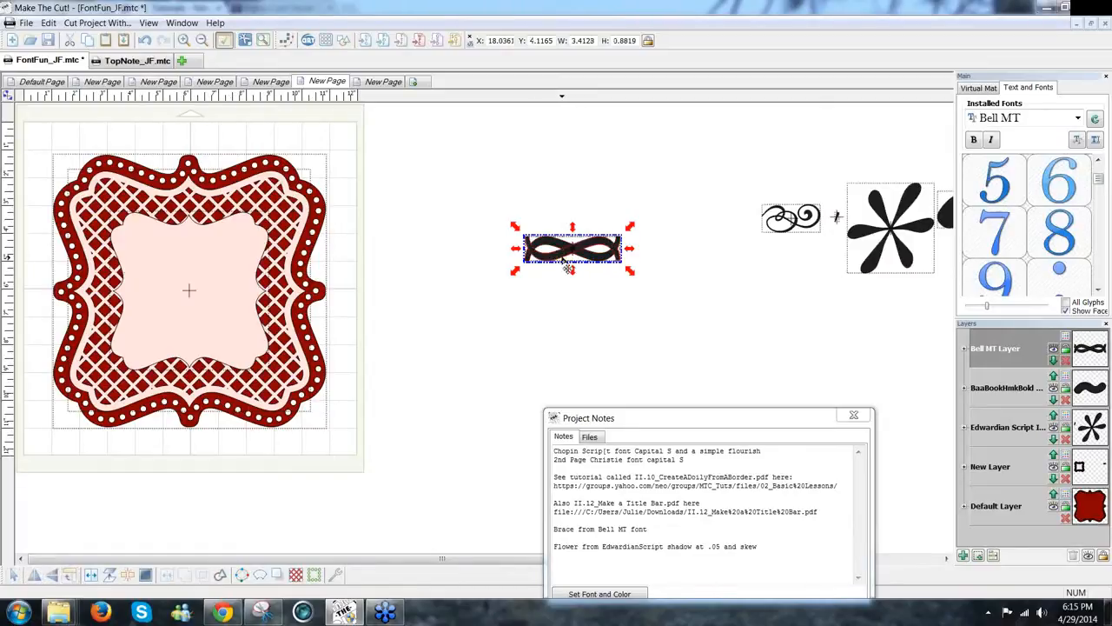
{"action": "left_click_drag", "start_coordinate": [562, 250], "coordinate": [519, 251]}
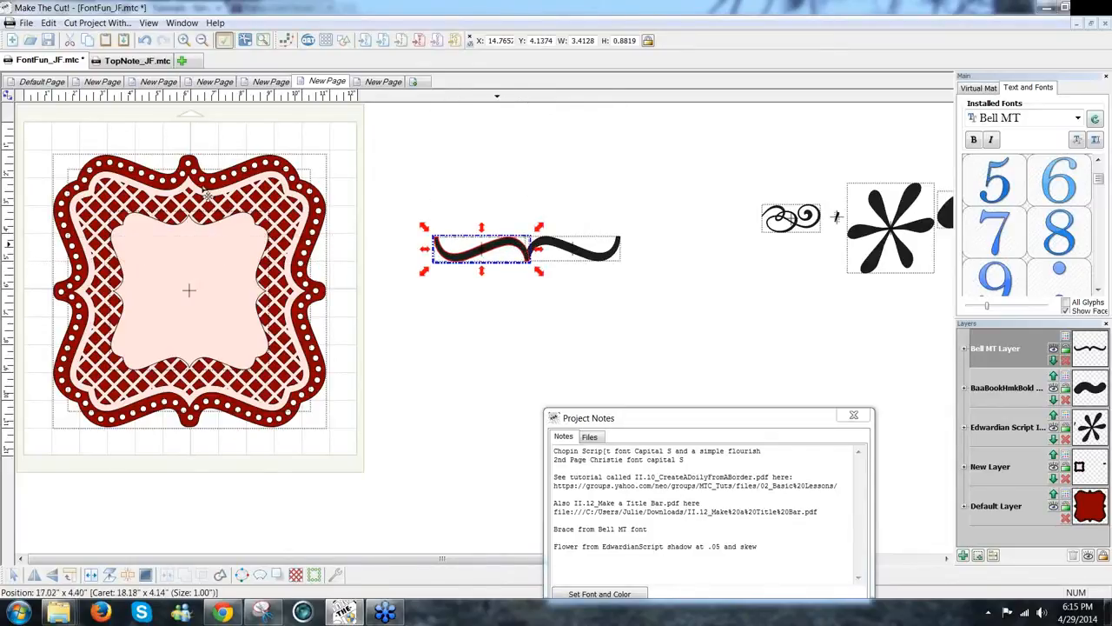
{"action": "left_click_drag", "start_coordinate": [502, 244], "coordinate": [688, 252]}
{"action": "left_click_drag", "start_coordinate": [741, 279], "coordinate": [355, 186]}
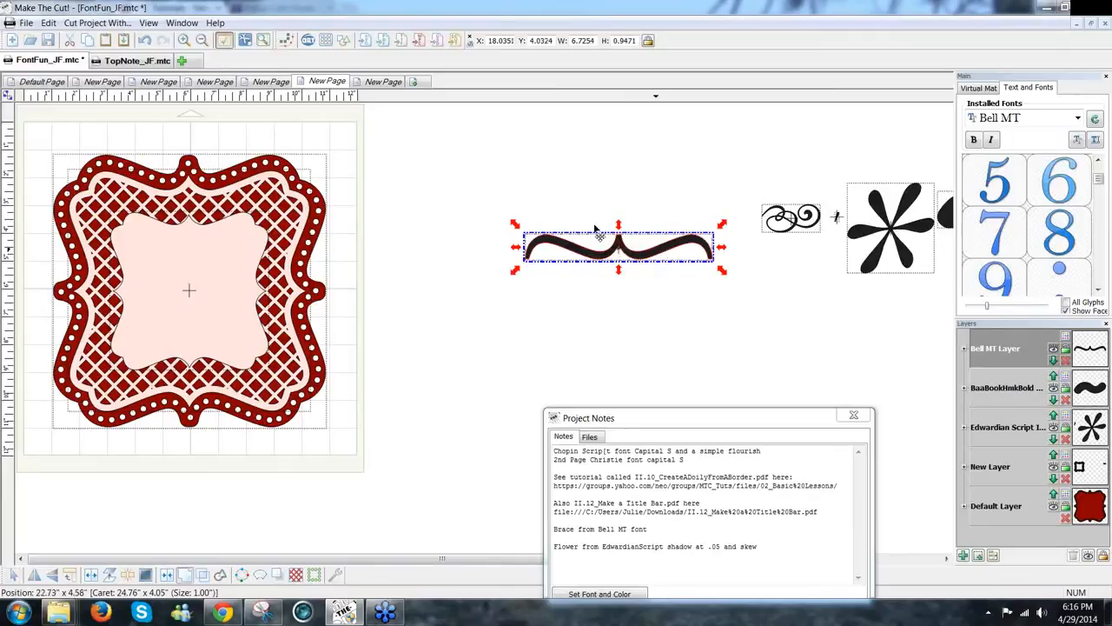
{"action": "left_click_drag", "start_coordinate": [582, 211], "coordinate": [559, 198]}
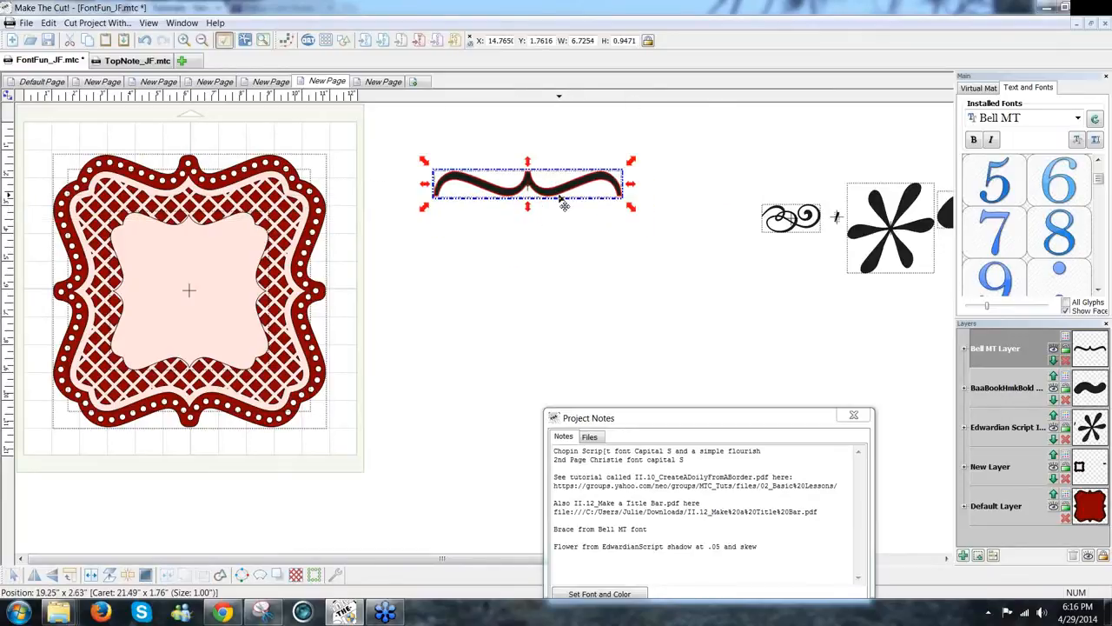
{"action": "left_click", "coordinate": [73, 578]}
Step: Nudge the vertical brace so it meets the end of the top brace
{"action": "left_click_drag", "start_coordinate": [537, 258], "coordinate": [650, 370]}
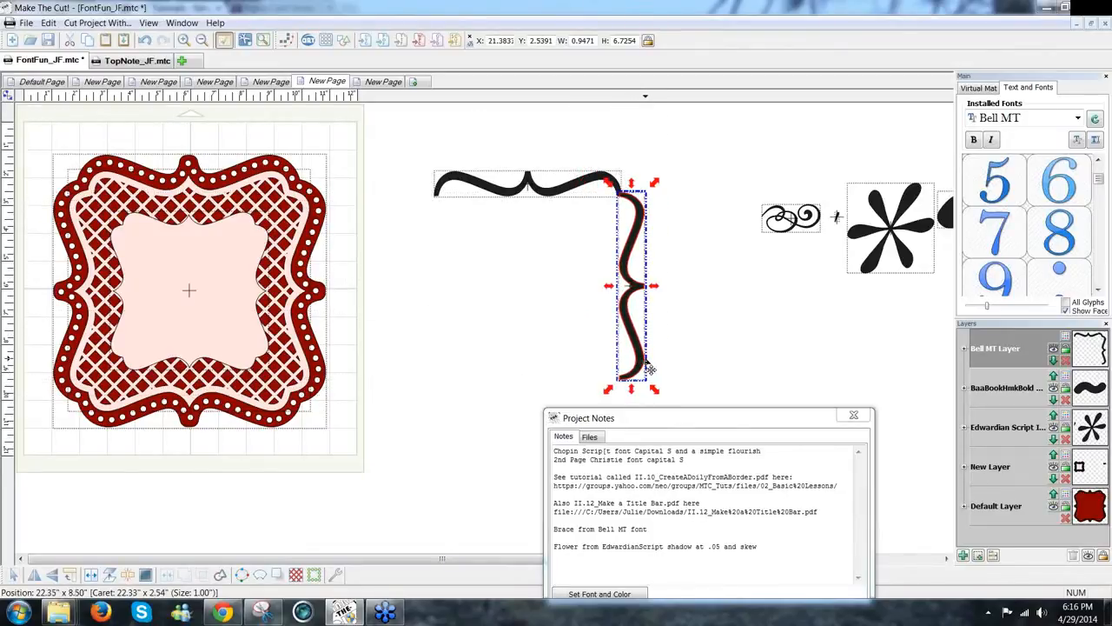
{"action": "scroll", "coordinate": [647, 365], "scroll_direction": "up", "scroll_amount": 3}
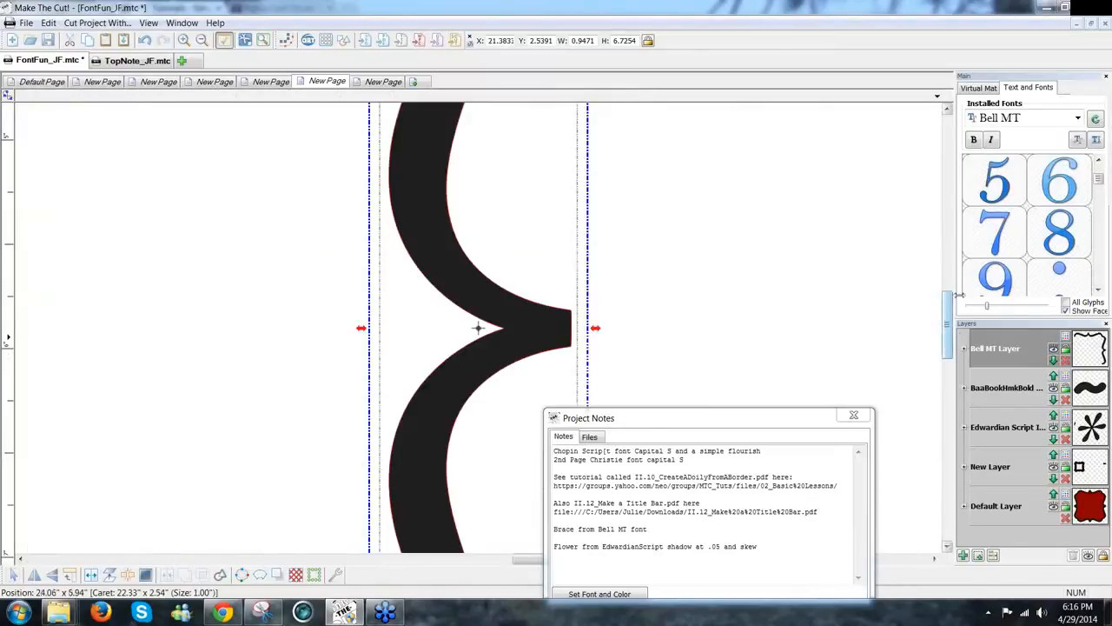
{"action": "left_click_drag", "start_coordinate": [957, 295], "coordinate": [958, 222]}
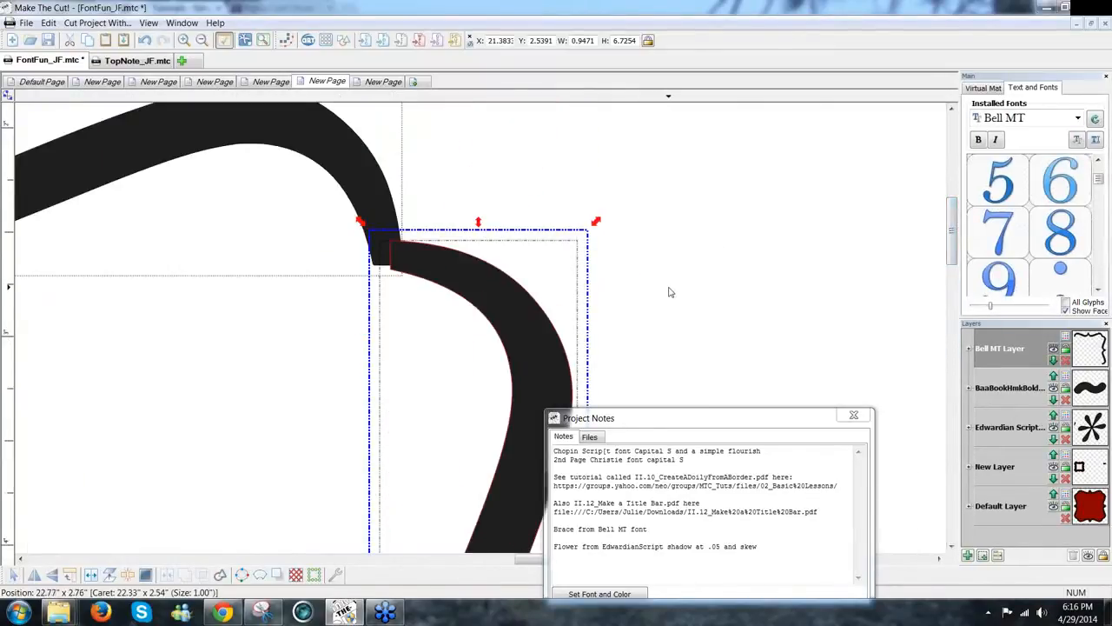
{"action": "key", "text": "Left"}
{"action": "key", "text": "Left"}
{"action": "key", "text": "Left"}
{"action": "key", "text": "Left"}
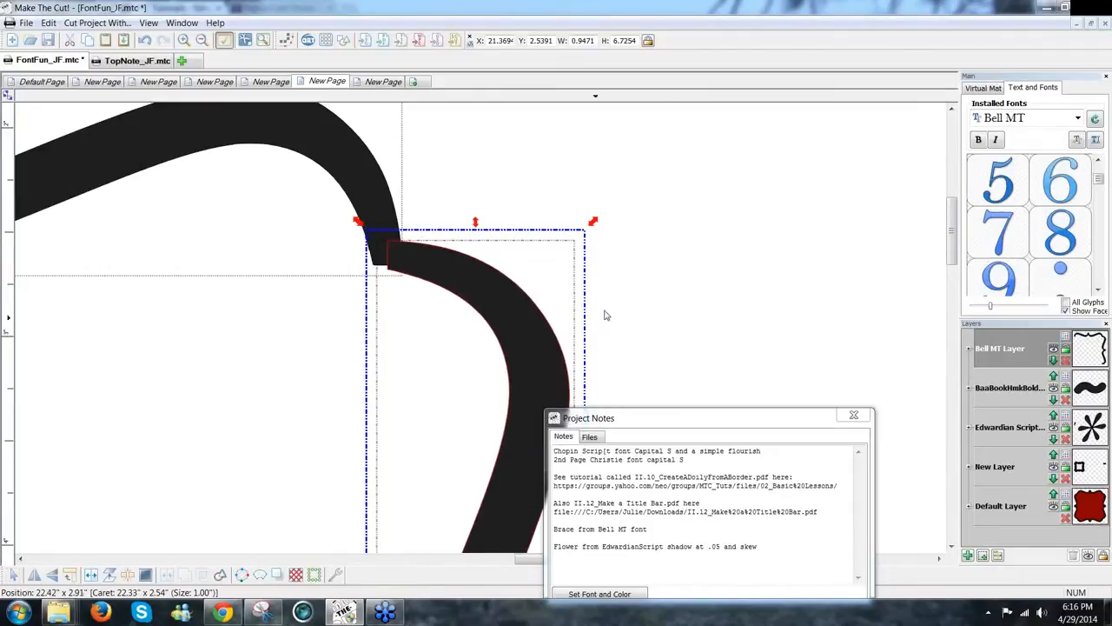
{"action": "key", "text": "Left"}
{"action": "key", "text": "Left"}
{"action": "key", "text": "Left"}
{"action": "key", "text": "Left"}
{"action": "key", "text": "Left"}
{"action": "key", "text": "Left"}
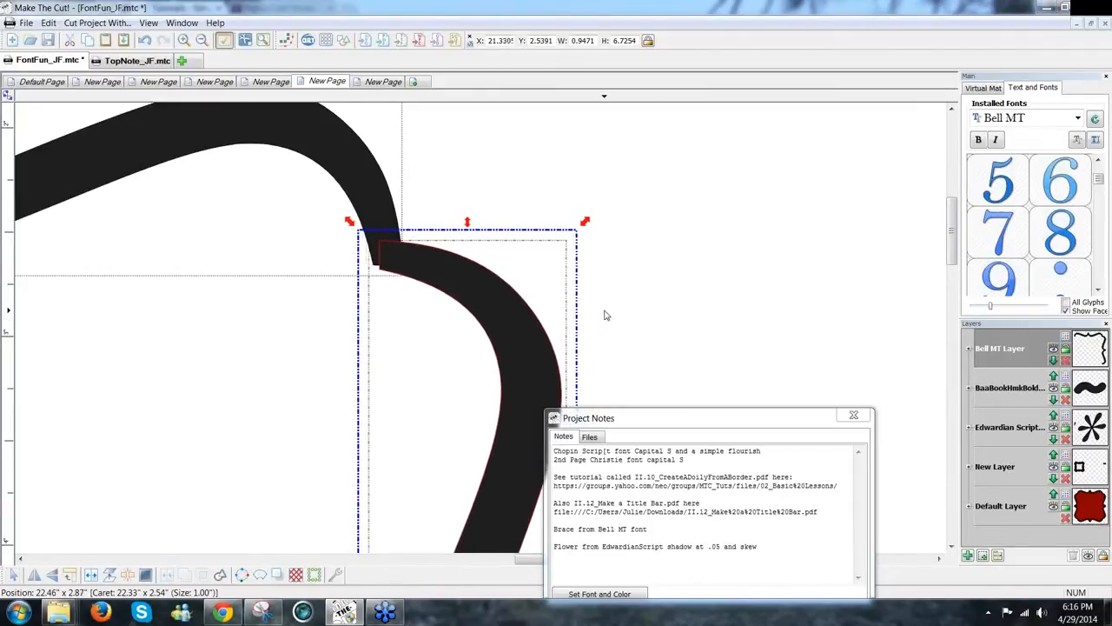
{"action": "key", "text": "Up"}
{"action": "key", "text": "Up"}
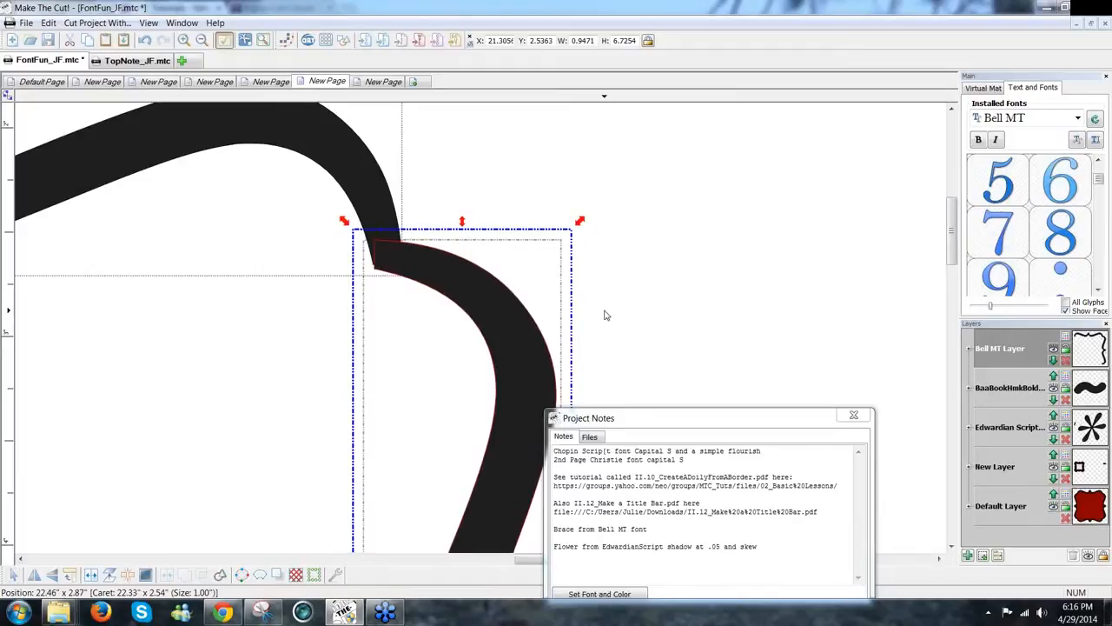
{"action": "key", "text": "Left"}
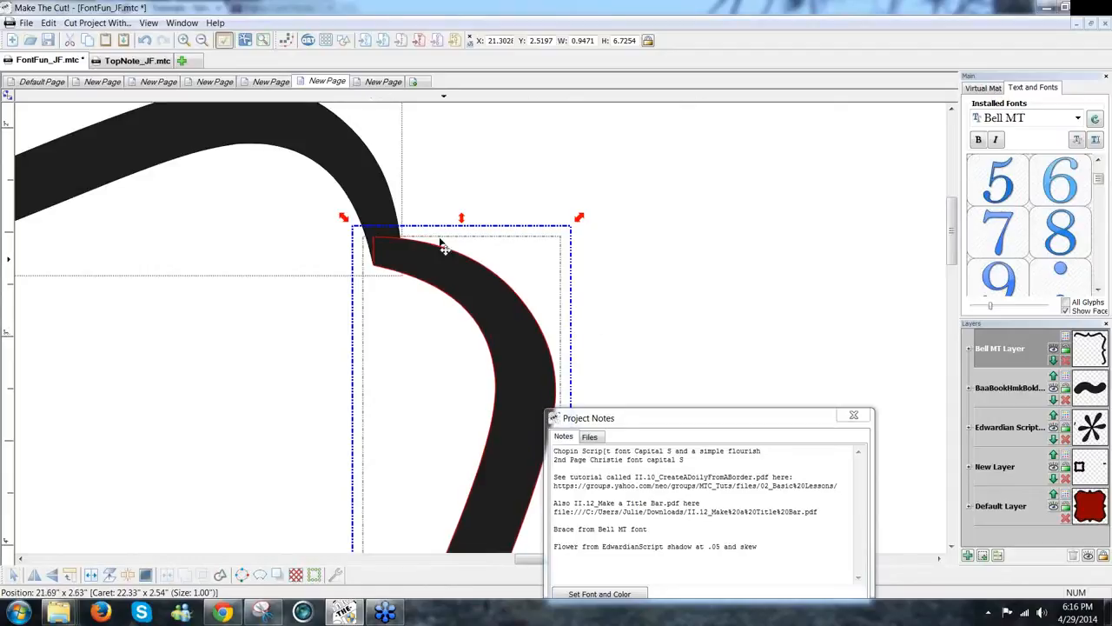
Step: Select the brace corner and rotate it 180 degrees
{"action": "left_click", "coordinate": [366, 201]}
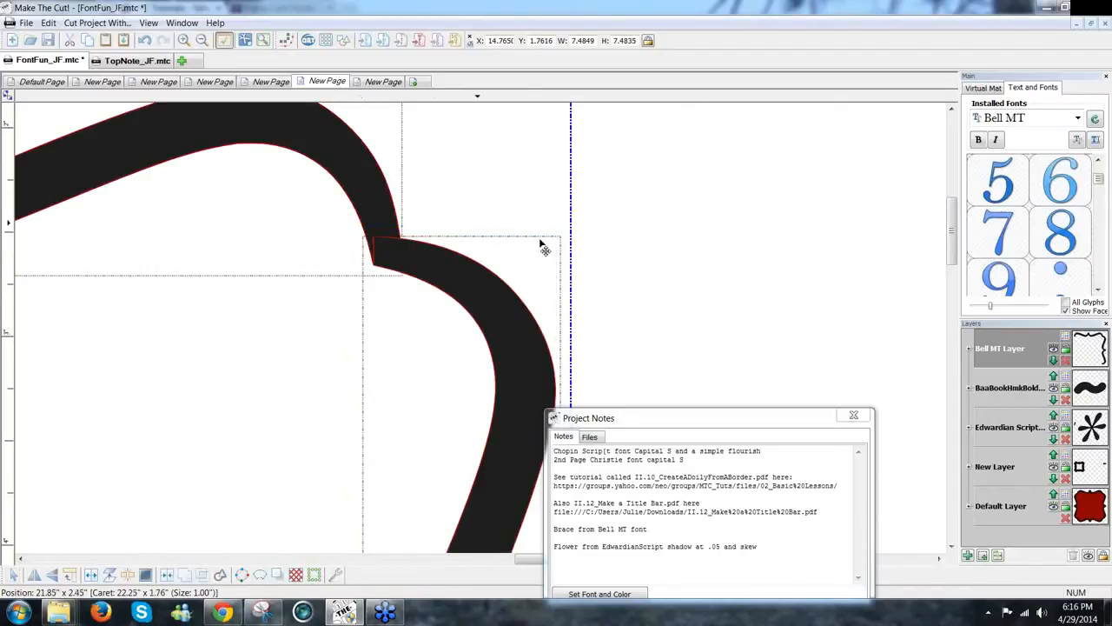
{"action": "left_click", "coordinate": [995, 88]}
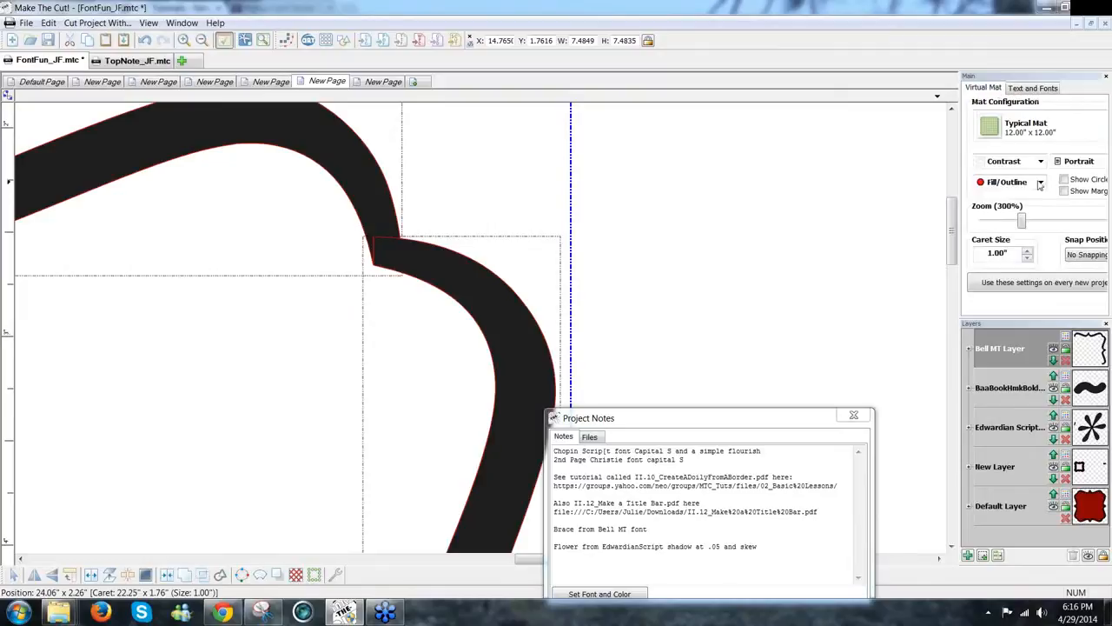
{"action": "left_click_drag", "start_coordinate": [1023, 221], "coordinate": [993, 223]}
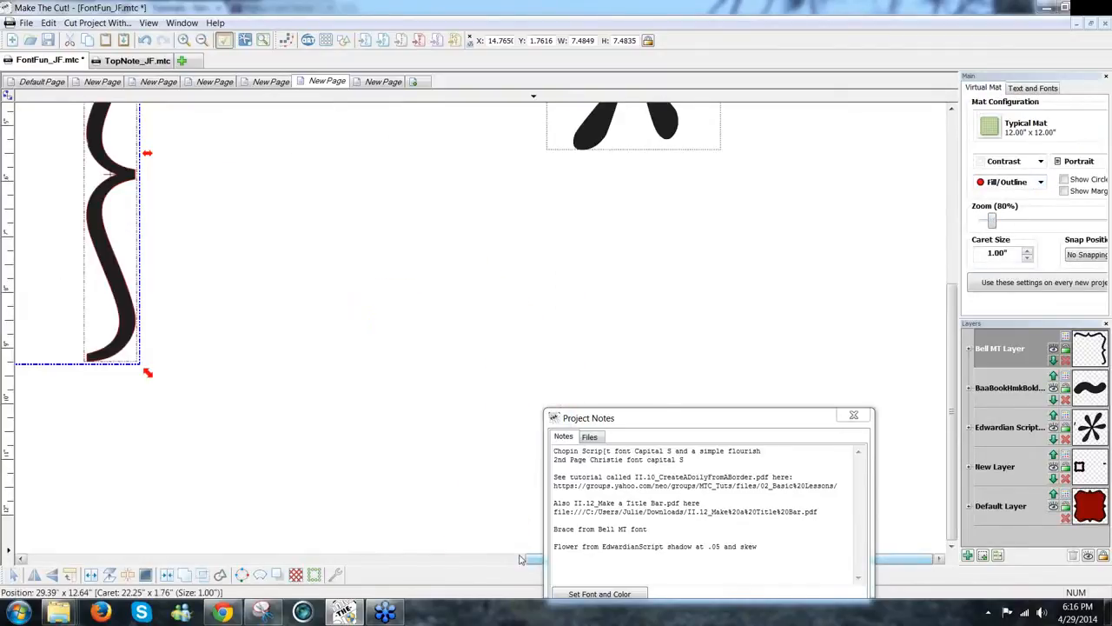
{"action": "left_click_drag", "start_coordinate": [520, 558], "coordinate": [434, 562]}
{"action": "left_click", "coordinate": [435, 562]}
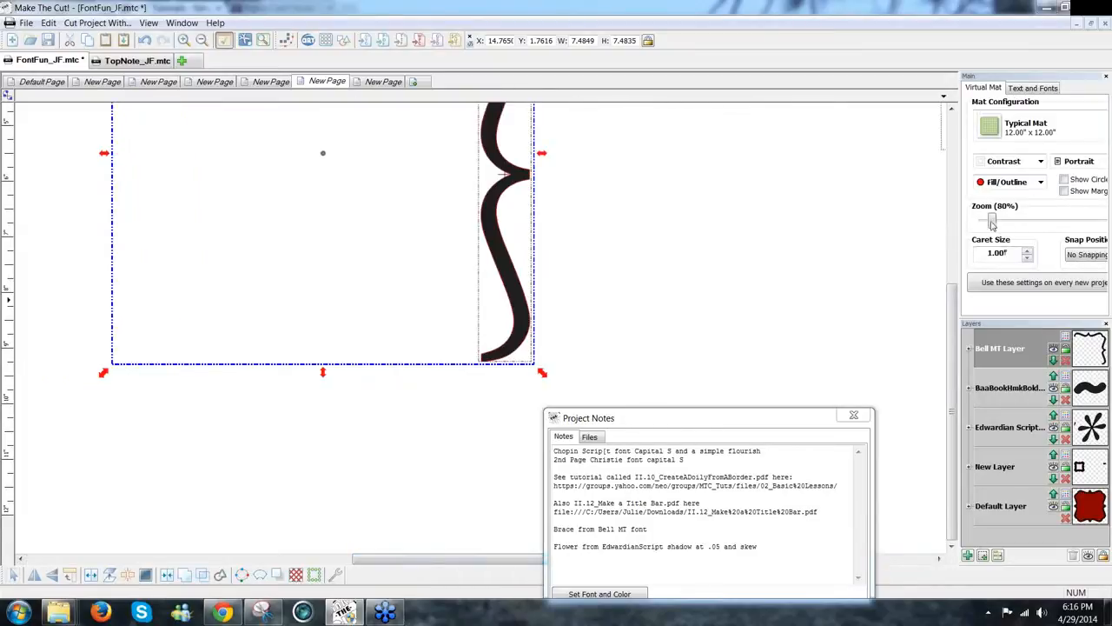
{"action": "left_click_drag", "start_coordinate": [994, 223], "coordinate": [990, 223]}
{"action": "left_click_drag", "start_coordinate": [834, 418], "coordinate": [1016, 499]}
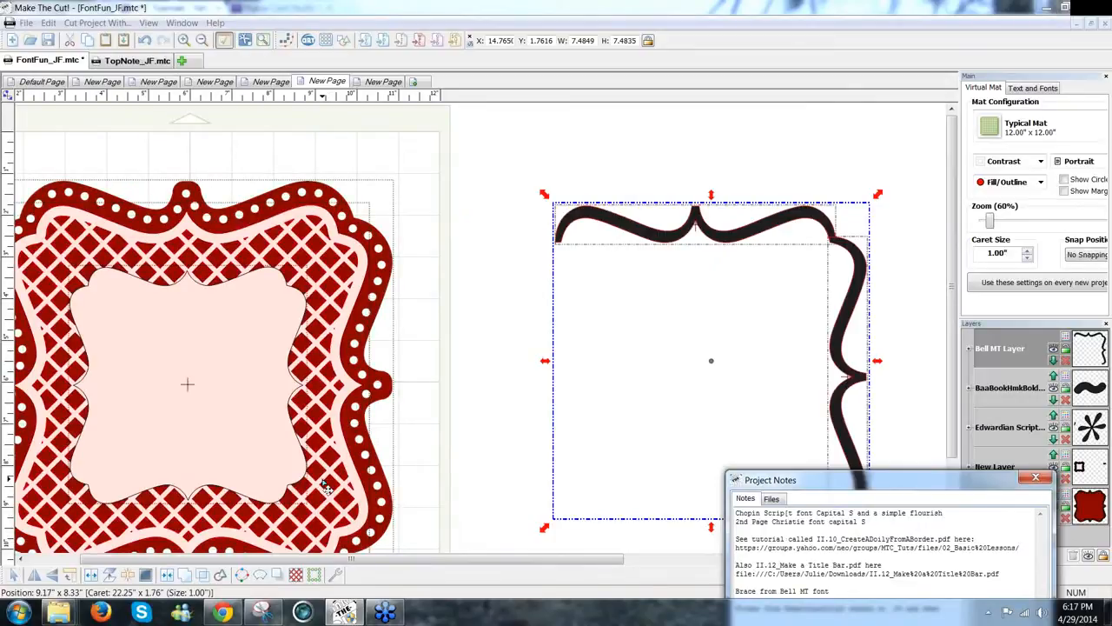
{"action": "left_click", "coordinate": [71, 577]}
{"action": "left_click", "coordinate": [72, 577]}
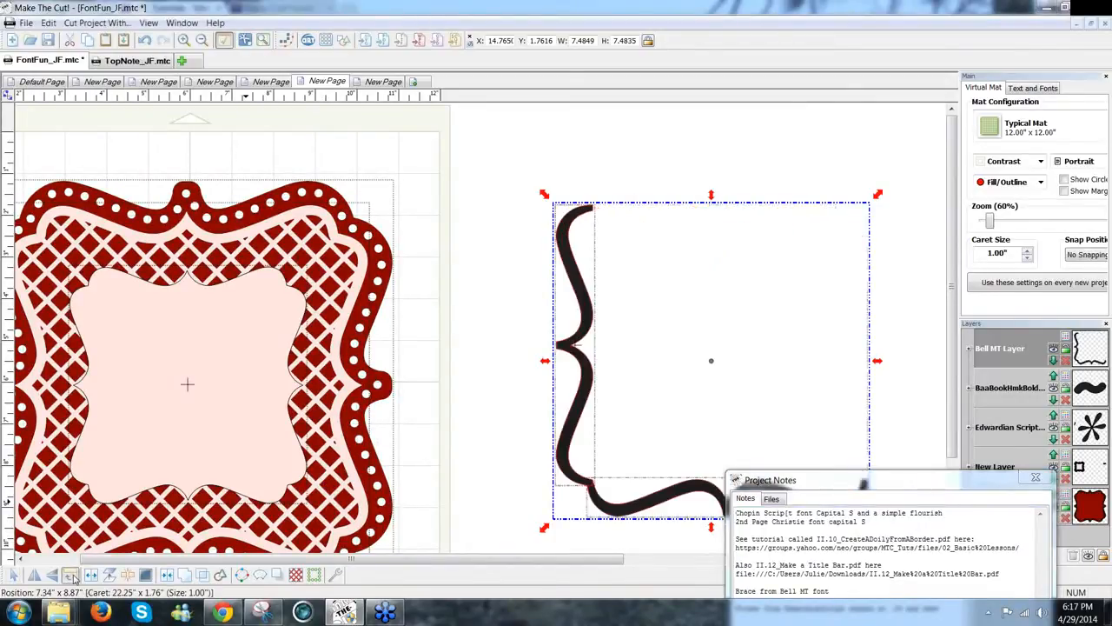
{"action": "left_click", "coordinate": [72, 577]}
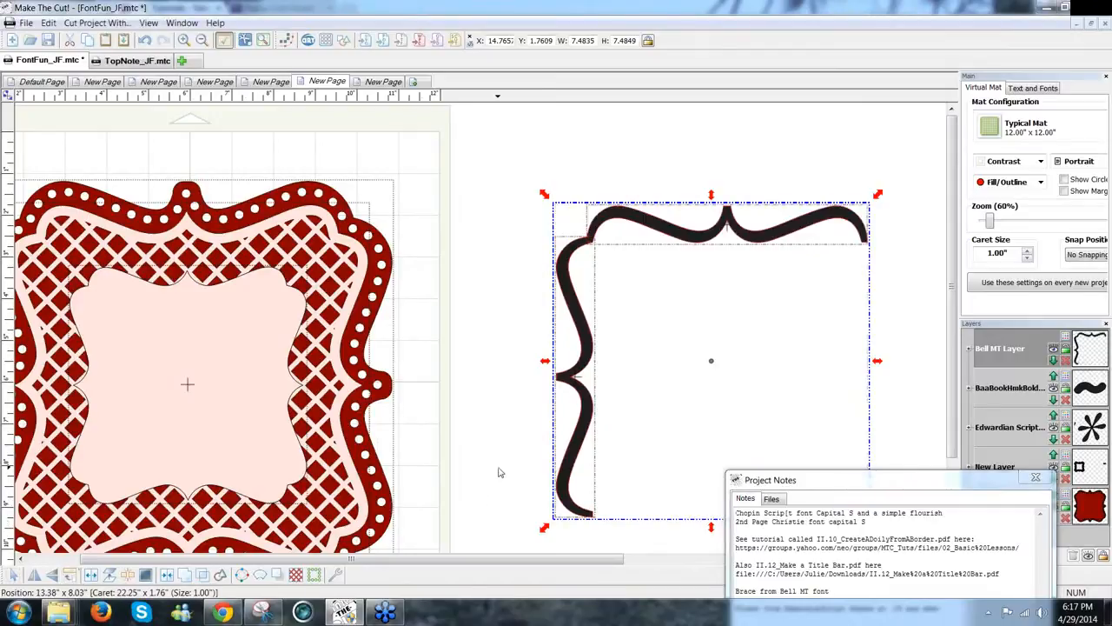
Step: Duplicate and mirror the braces, closing them into a square frame about 7.48 by 7.48 inches
{"action": "left_click", "coordinate": [511, 460]}
{"action": "key", "text": "ctrl+v"}
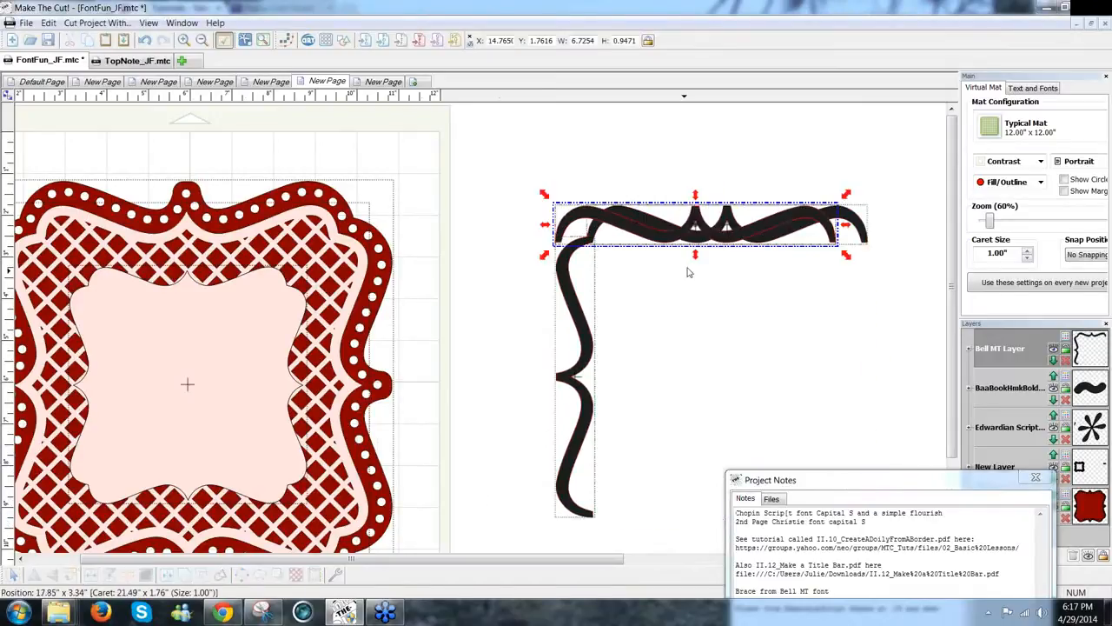
{"action": "mouse_move", "coordinate": [749, 237]}
{"action": "left_mouse_down"}
{"action": "mouse_move", "coordinate": [757, 286]}
{"action": "mouse_move", "coordinate": [809, 354]}
{"action": "mouse_move", "coordinate": [798, 361]}
{"action": "left_mouse_up"}
{"action": "left_click", "coordinate": [680, 241]}
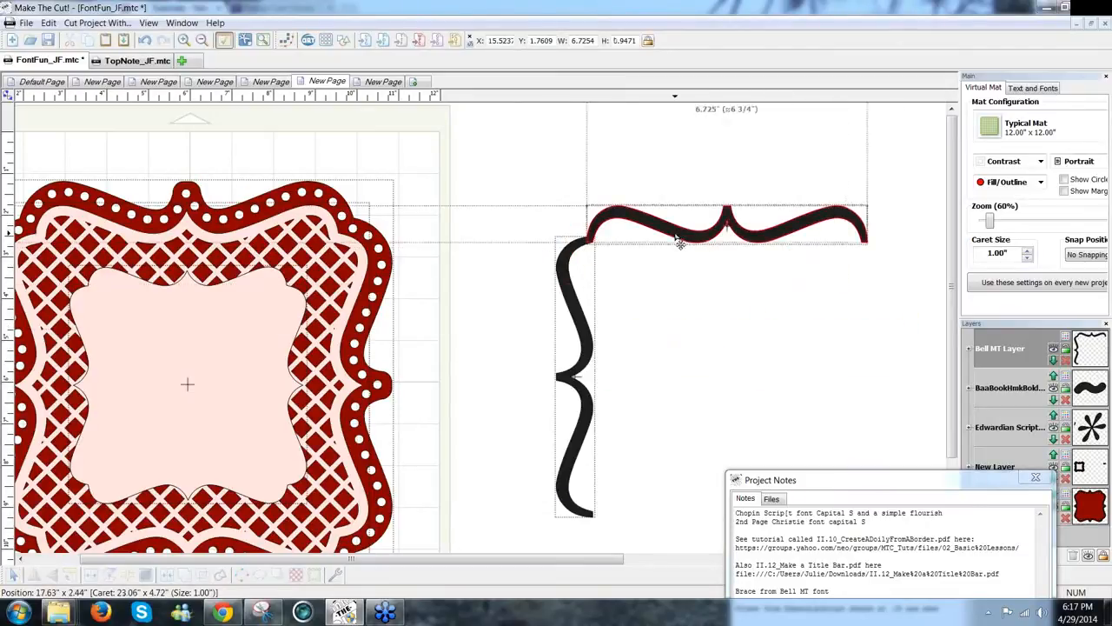
{"action": "left_click", "coordinate": [585, 323], "text": "shift"}
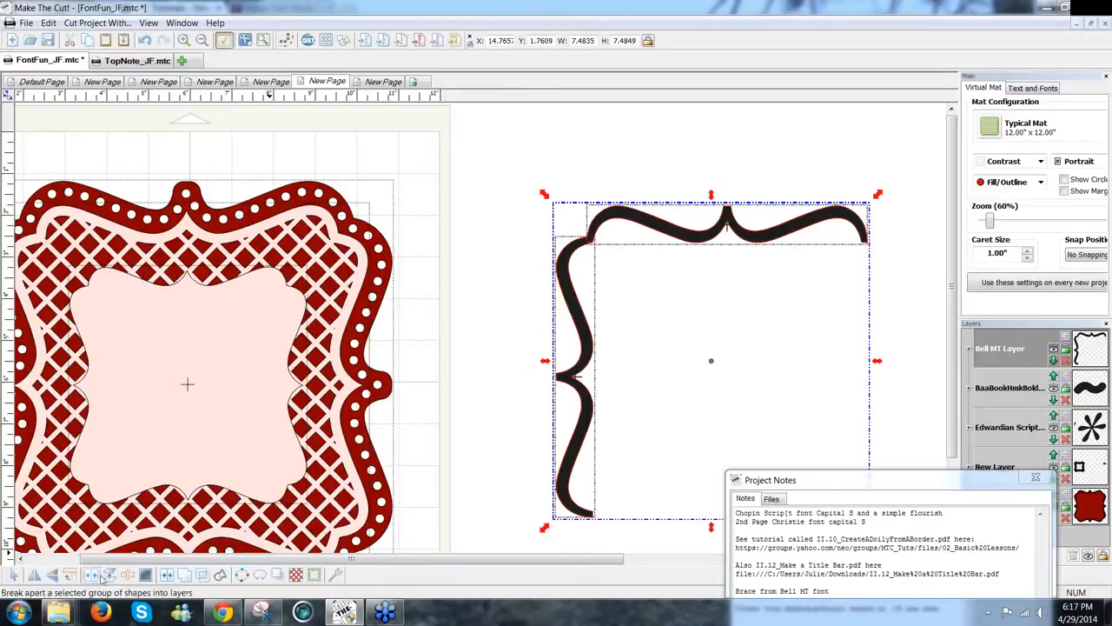
{"action": "left_click", "coordinate": [73, 577]}
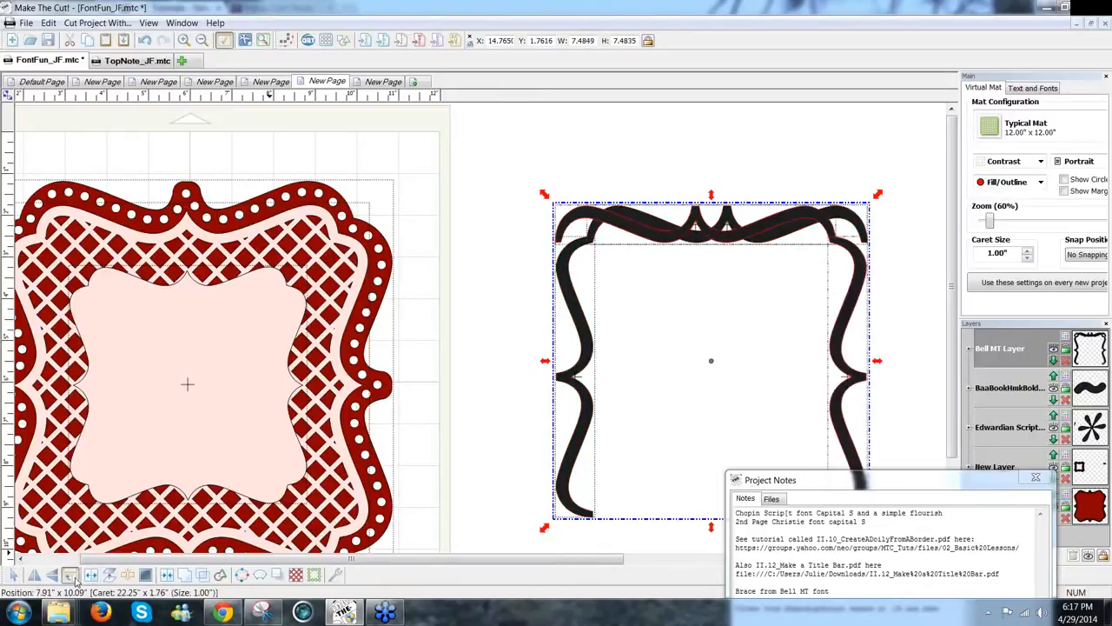
{"action": "left_click", "coordinate": [73, 577]}
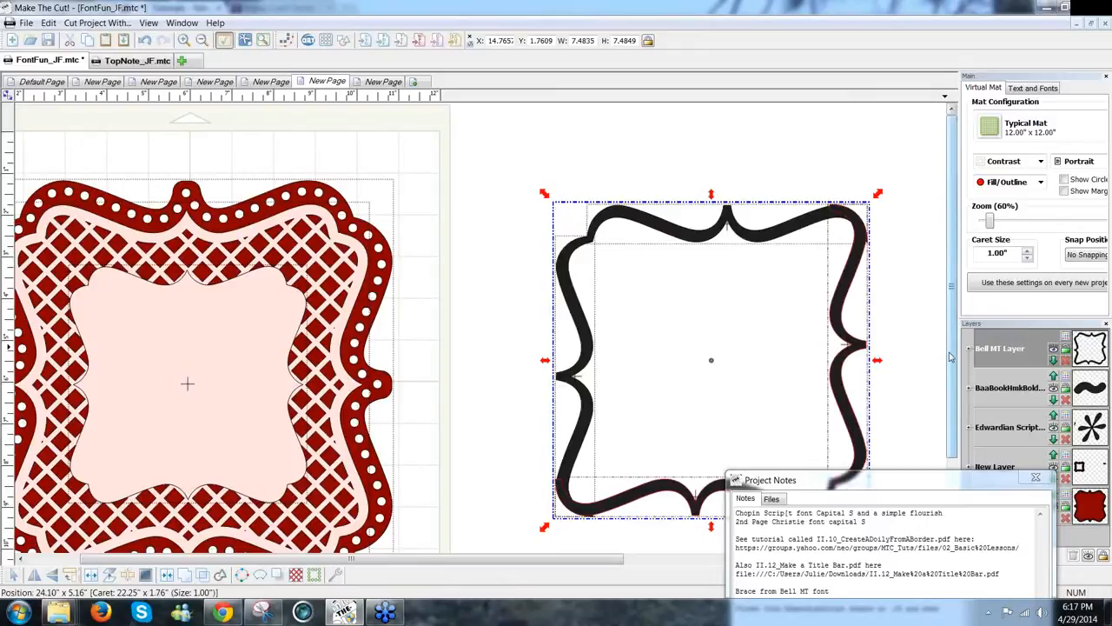
{"action": "left_click_drag", "start_coordinate": [950, 358], "coordinate": [950, 398]}
{"action": "left_click_drag", "start_coordinate": [806, 457], "coordinate": [841, 495]}
{"action": "scroll", "coordinate": [767, 544], "scroll_direction": "up", "scroll_amount": 5}
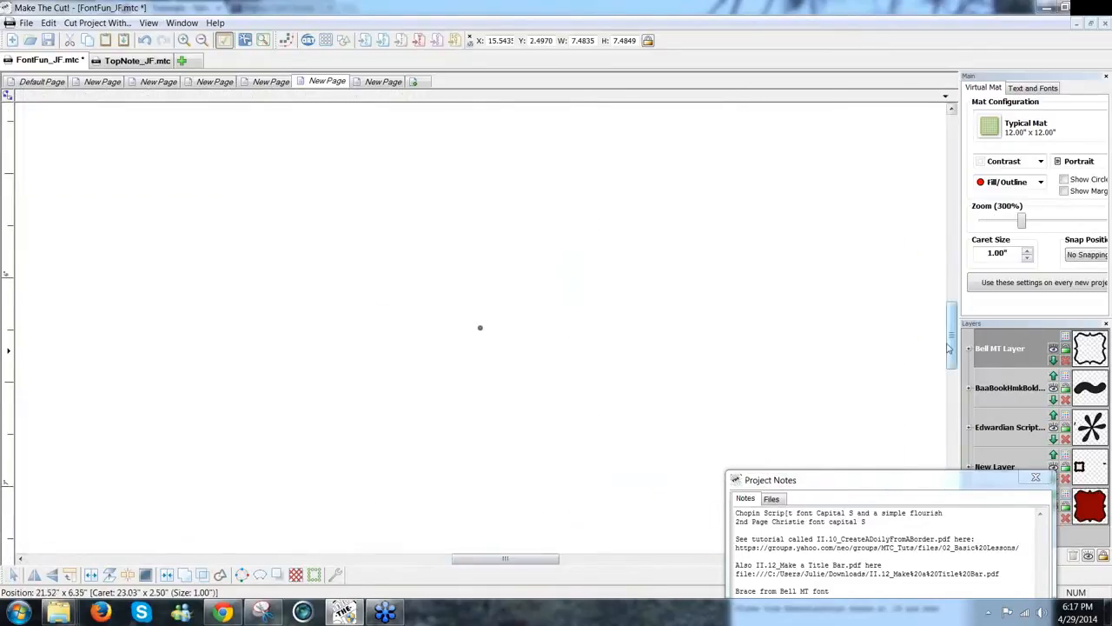
{"action": "left_click_drag", "start_coordinate": [953, 351], "coordinate": [959, 217]}
{"action": "left_click_drag", "start_coordinate": [475, 558], "coordinate": [538, 554]}
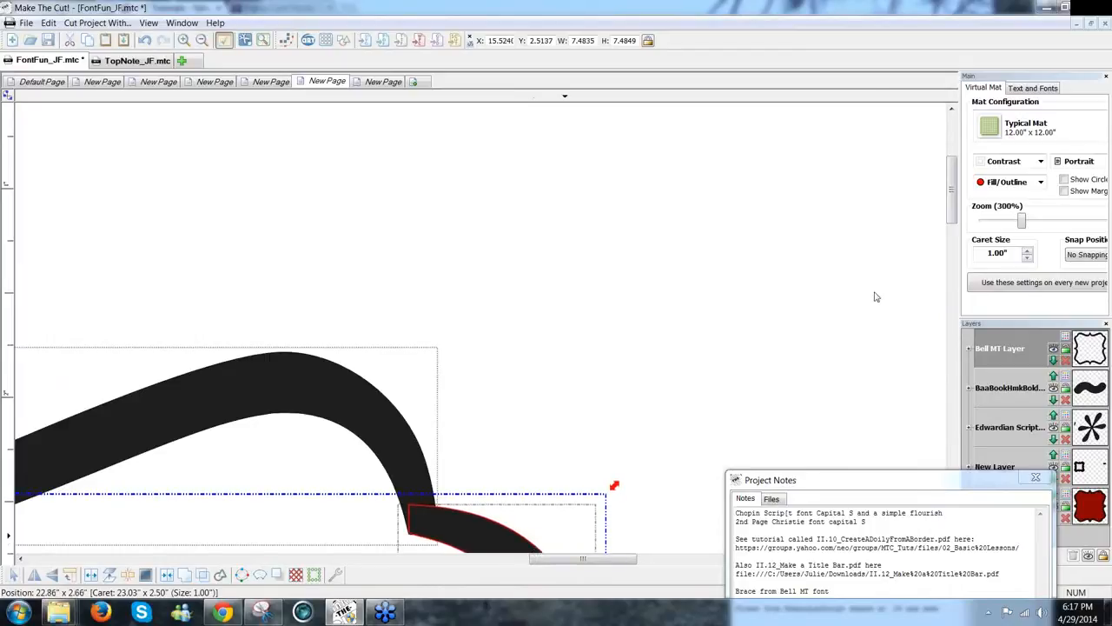
{"action": "left_click_drag", "start_coordinate": [1026, 222], "coordinate": [992, 225]}
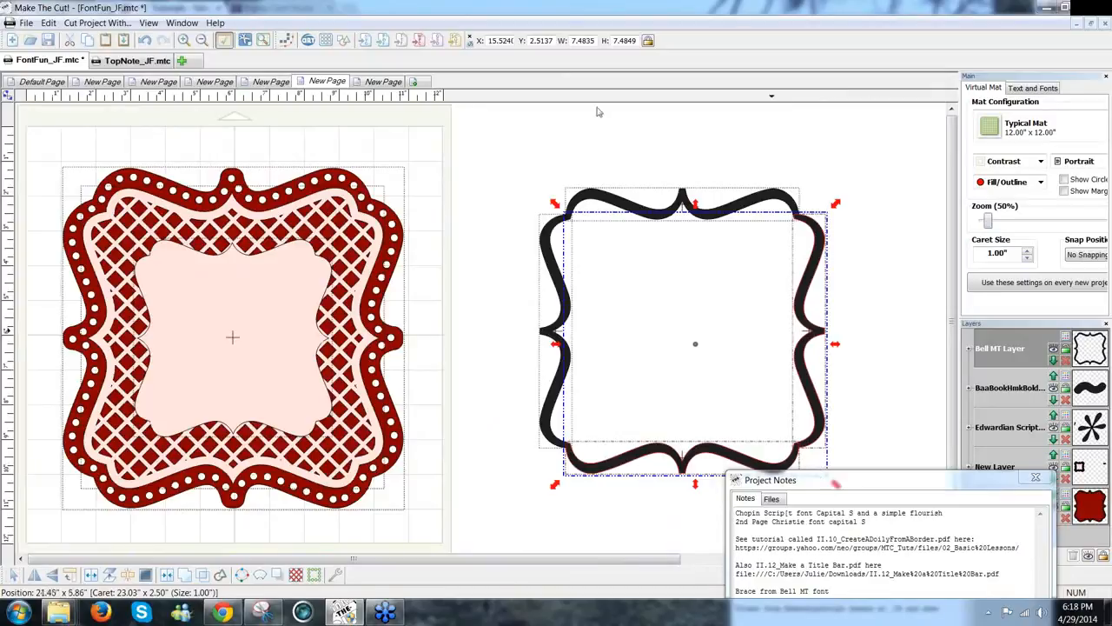
Step: Drag out a copy of the bracket frame, shifting the original left
{"action": "left_click", "coordinate": [541, 149]}
{"action": "left_click_drag", "start_coordinate": [837, 539], "coordinate": [935, 585]}
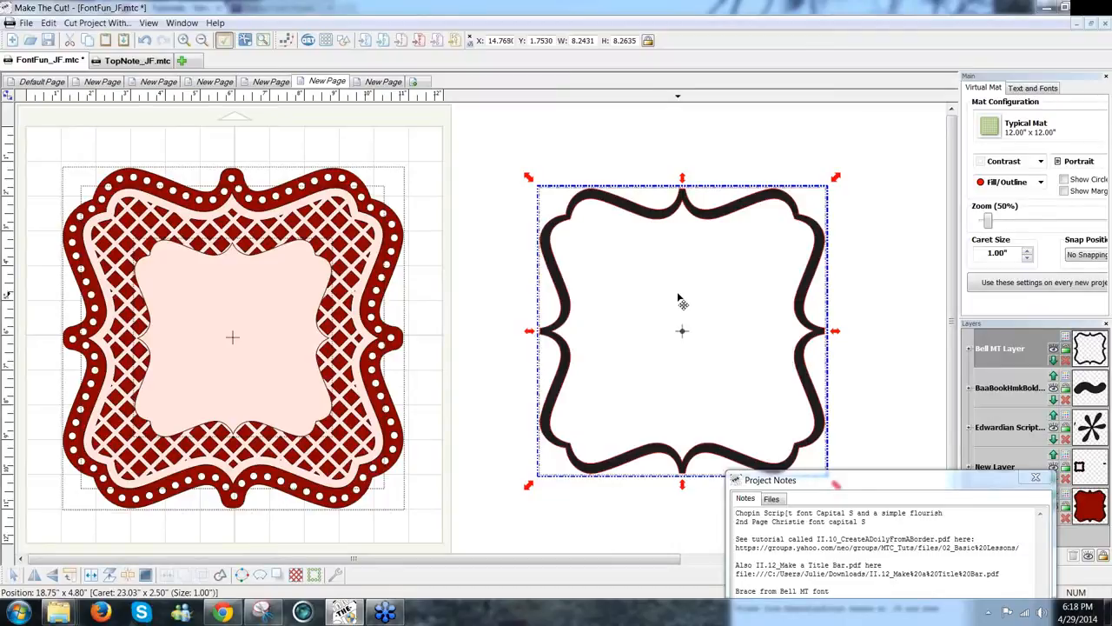
{"action": "left_click_drag", "start_coordinate": [852, 286], "coordinate": [956, 299]}
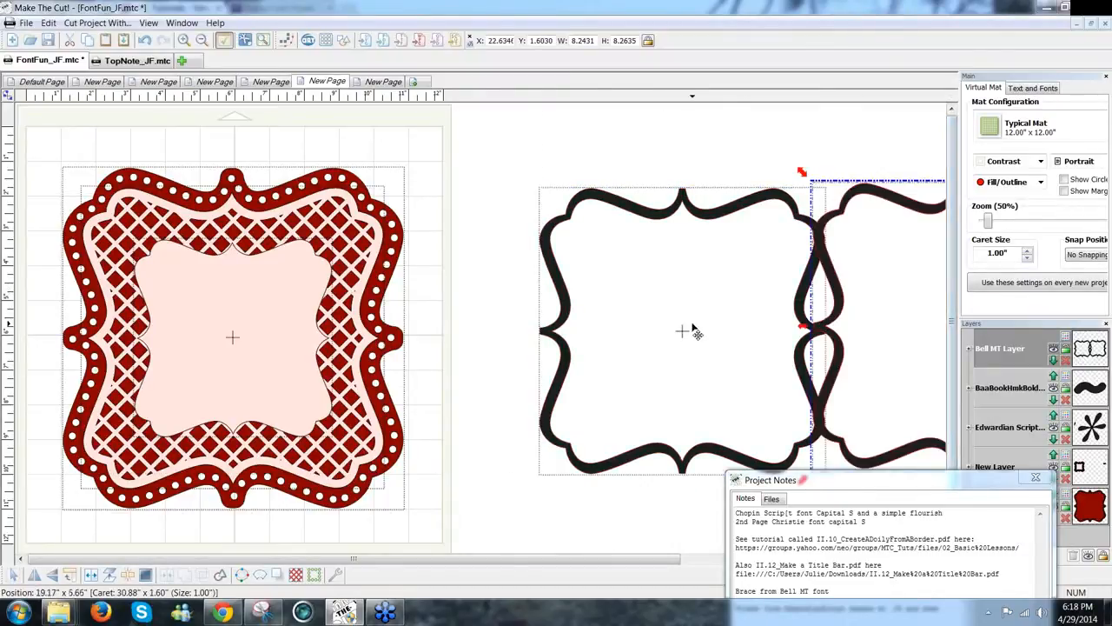
{"action": "left_click_drag", "start_coordinate": [632, 337], "coordinate": [565, 356]}
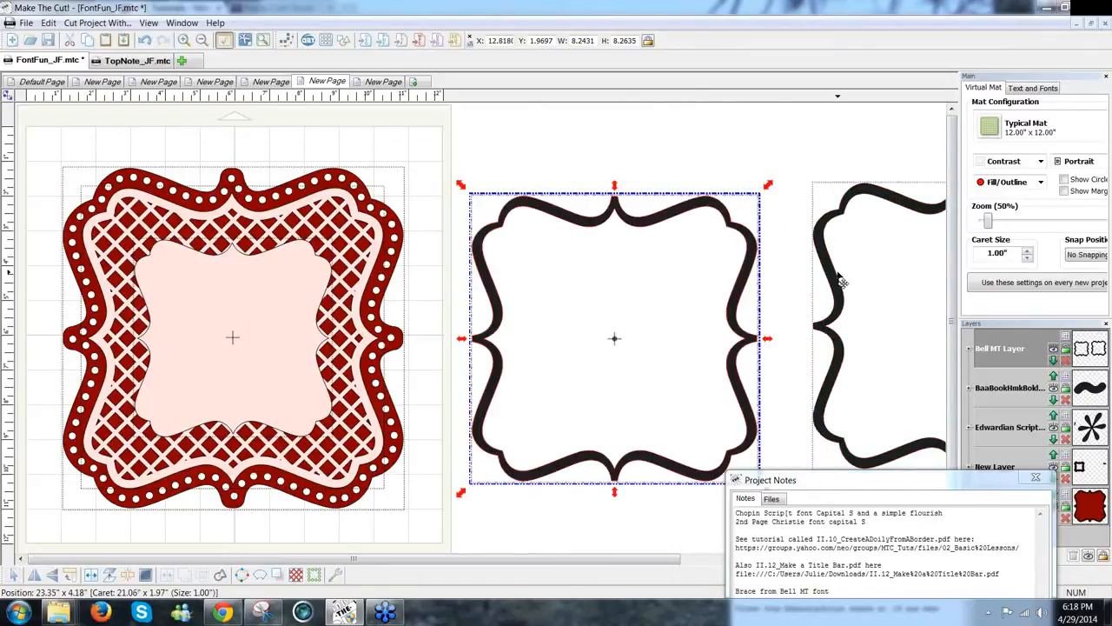
Step: Shrink the copy to about 5.59 by 5.61 inches, black it out, and move it right
{"action": "left_click", "coordinate": [841, 280]}
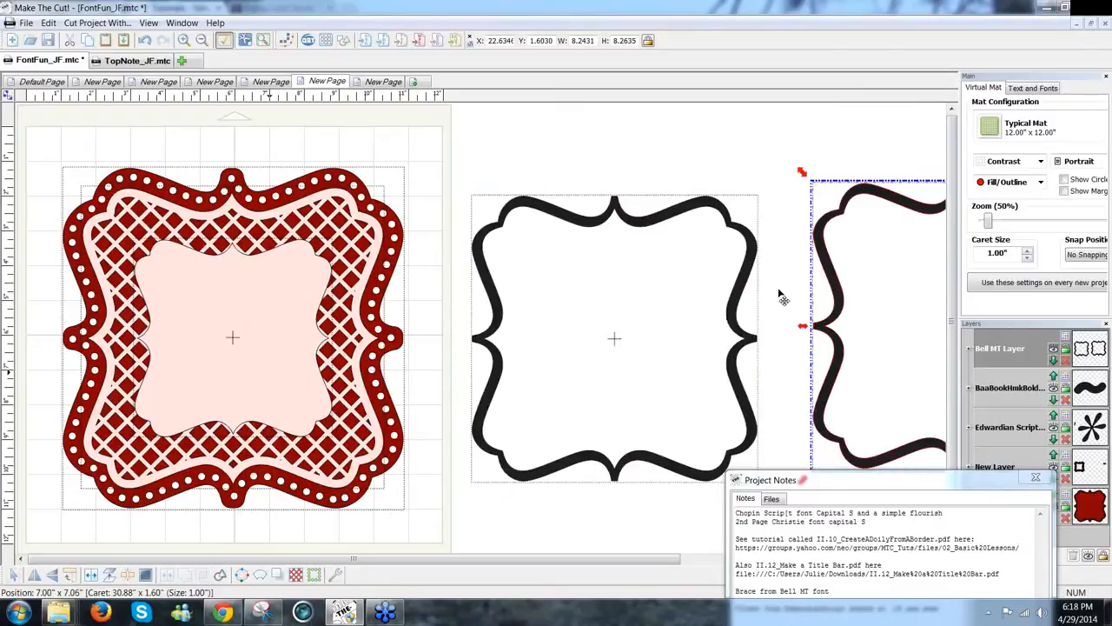
{"action": "left_click_drag", "start_coordinate": [802, 172], "coordinate": [896, 290]}
{"action": "left_click_drag", "start_coordinate": [913, 327], "coordinate": [533, 284]}
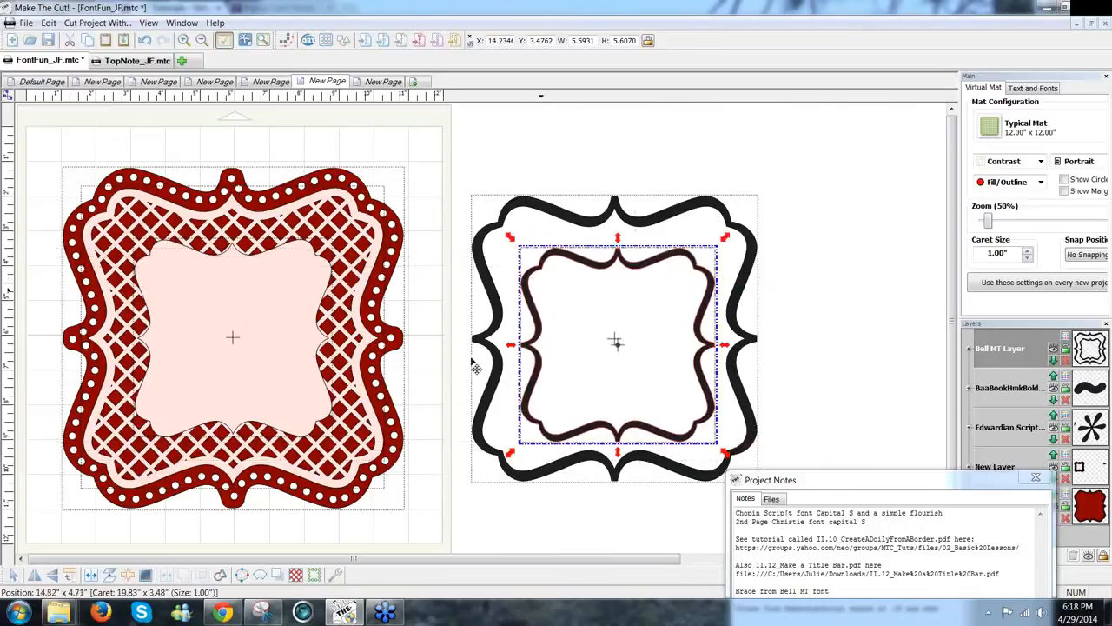
{"action": "left_click", "coordinate": [166, 576]}
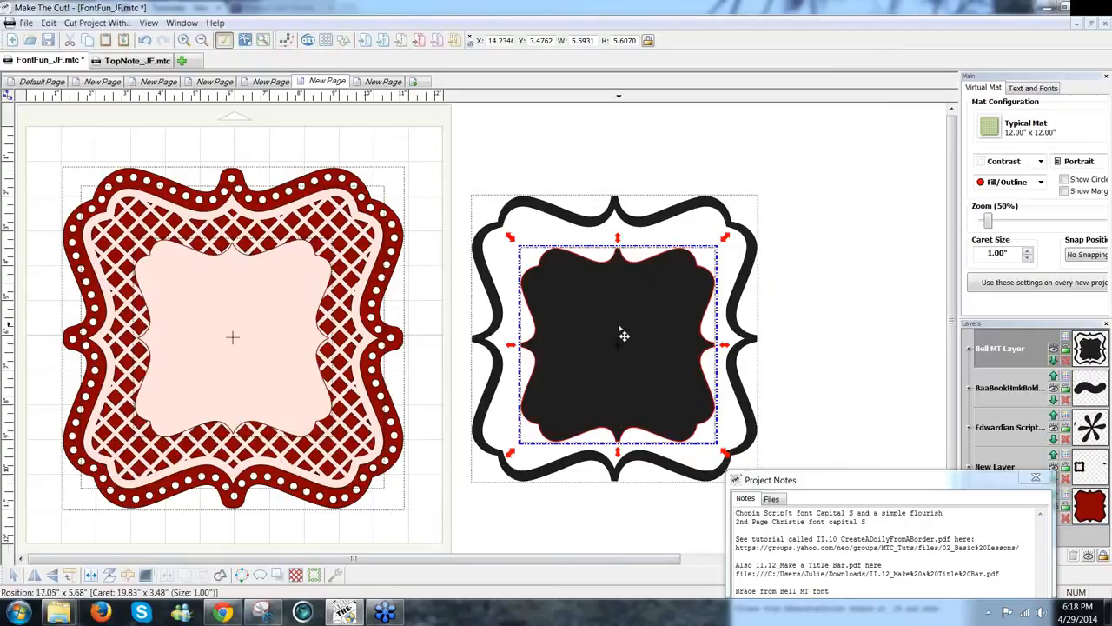
{"action": "left_click_drag", "start_coordinate": [607, 334], "coordinate": [892, 324]}
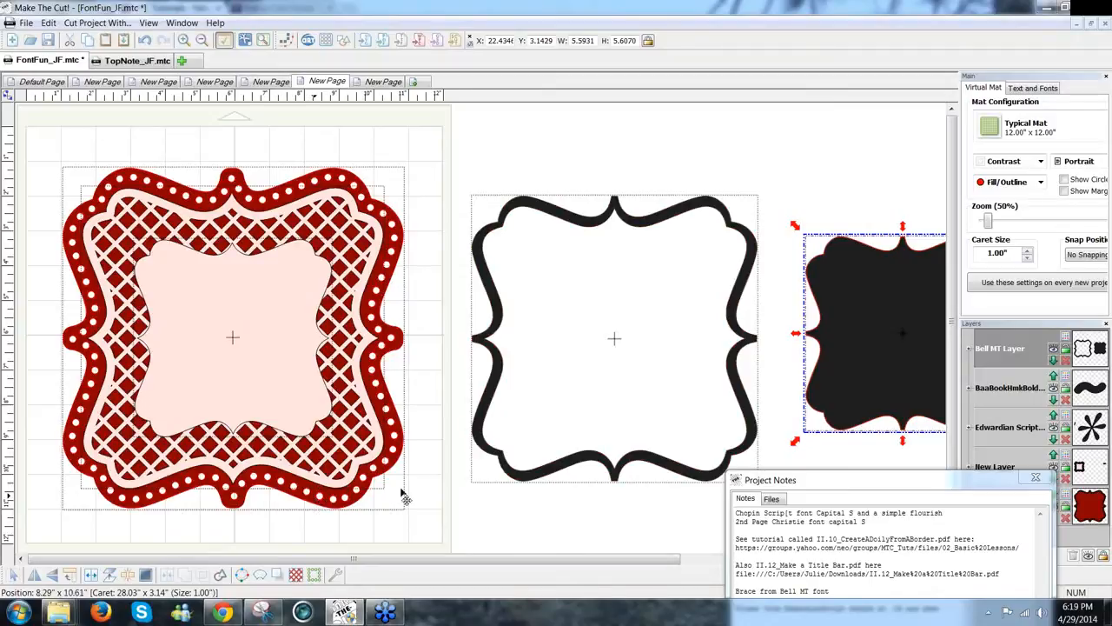
{"action": "left_click", "coordinate": [541, 478]}
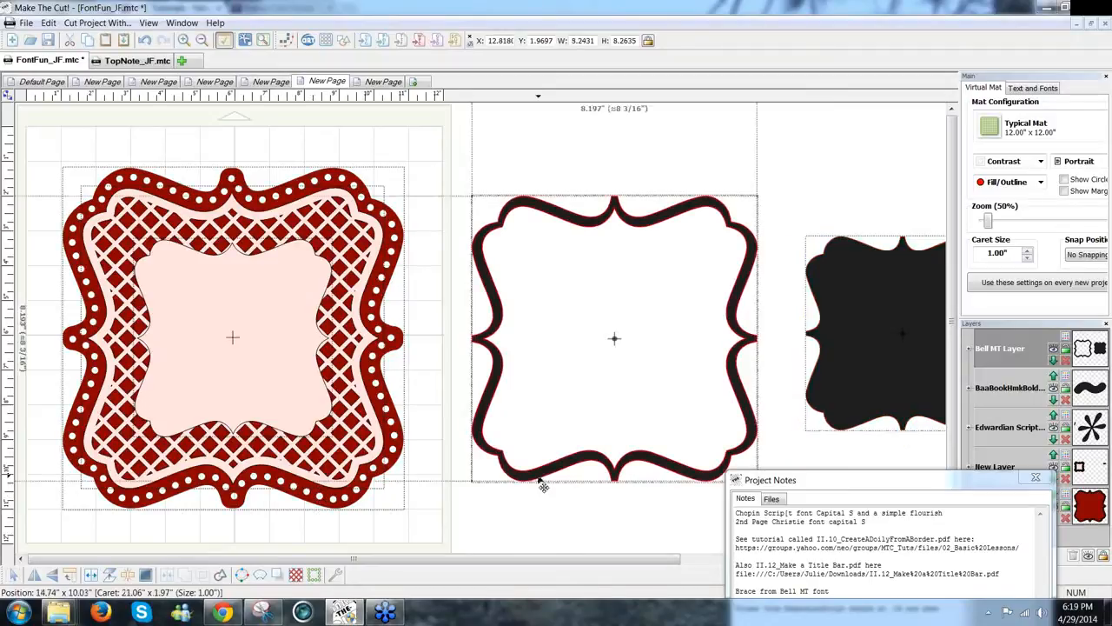
Step: Generate a rounded, blacked-out 0.25-inch shadow layer around the outline bracket
{"action": "left_click", "coordinate": [279, 575]}
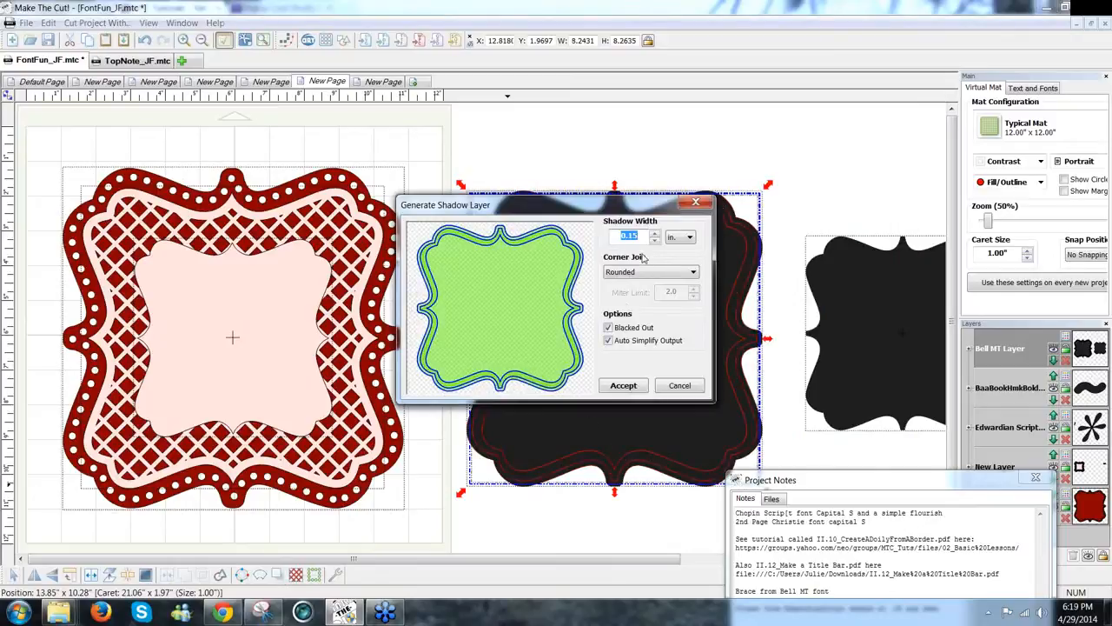
{"action": "left_click", "coordinate": [633, 236]}
{"action": "left_click_drag", "start_coordinate": [636, 236], "coordinate": [629, 235]}
{"action": "type", "text": "25"}
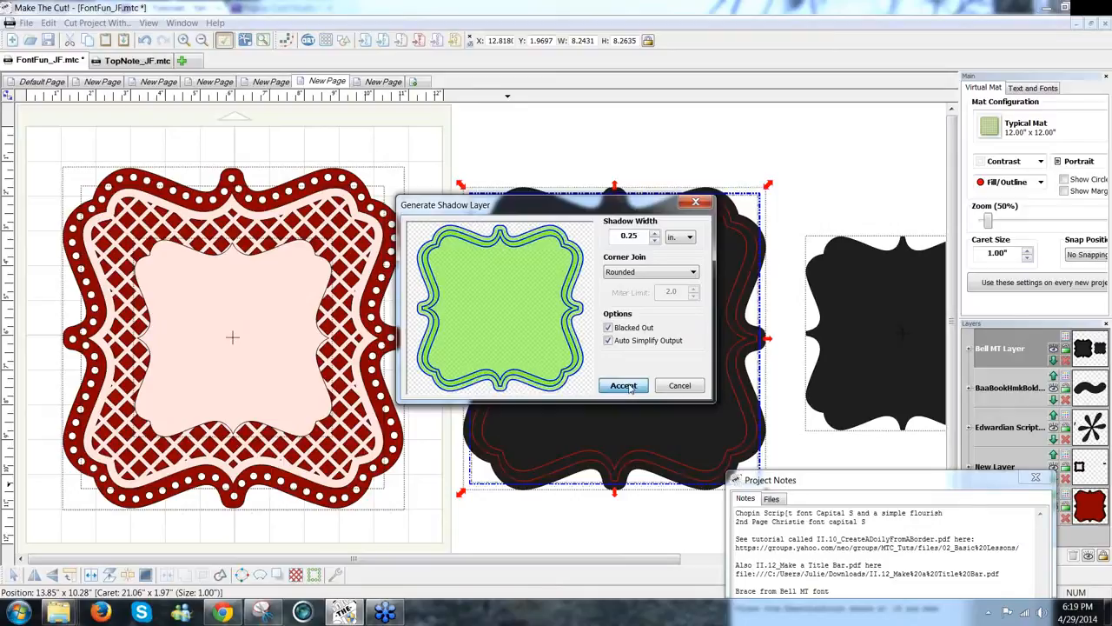
{"action": "left_click", "coordinate": [624, 386]}
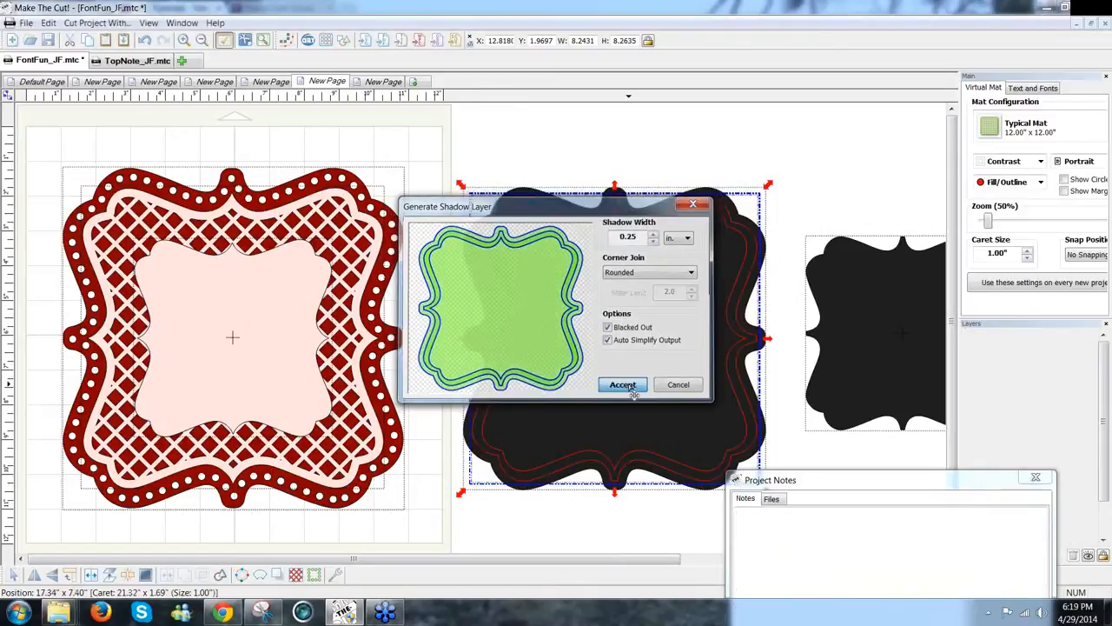
{"action": "left_click", "coordinate": [801, 171]}
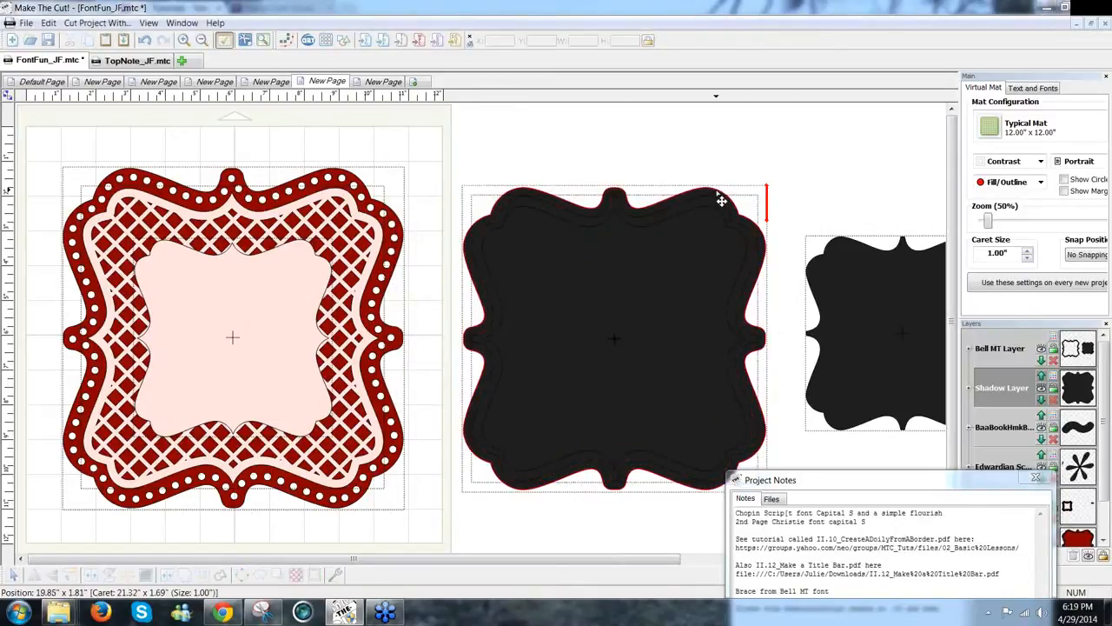
Step: Select the black shadow shape and preview the mat colours in Green
{"action": "left_click", "coordinate": [721, 200]}
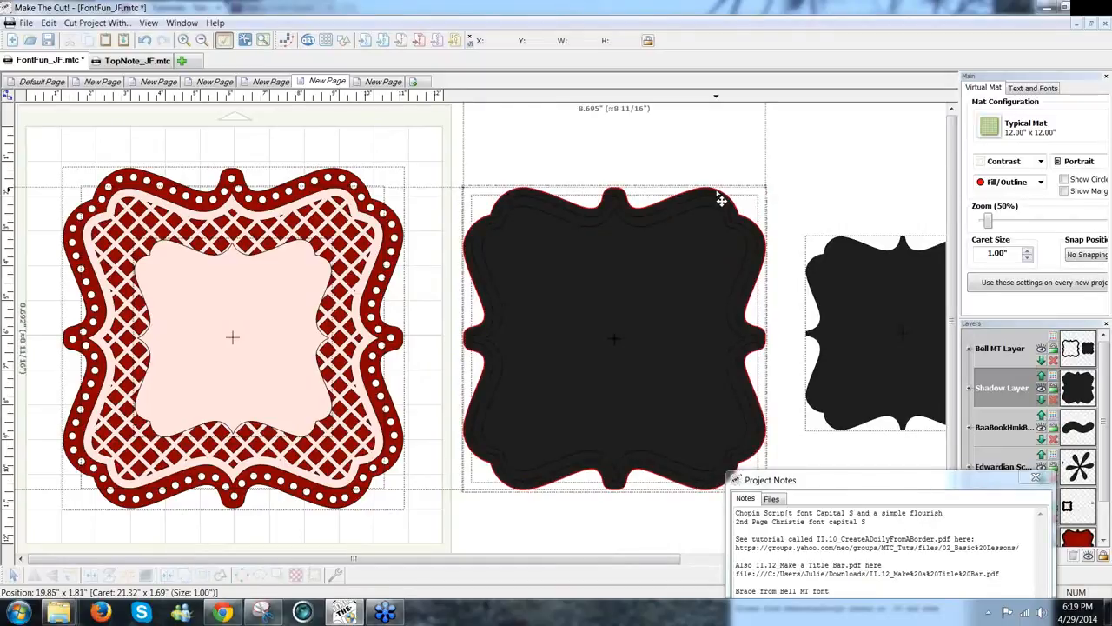
{"action": "left_click", "coordinate": [1039, 162]}
{"action": "left_click", "coordinate": [1035, 177]}
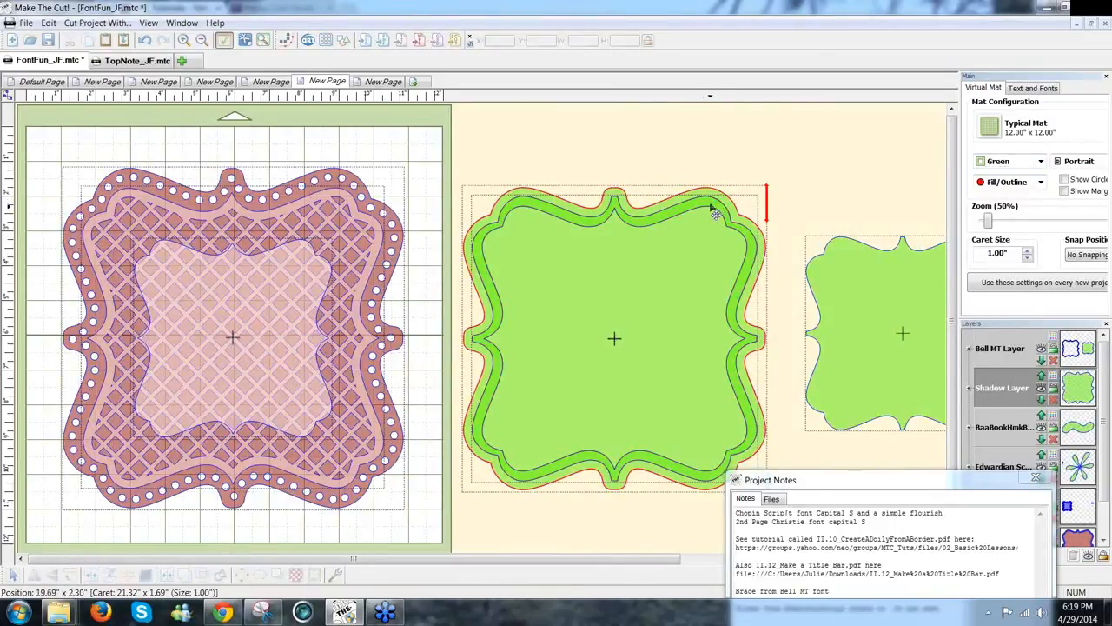
Step: Reselect the green shadow shape and close the Project Notes window
{"action": "left_click", "coordinate": [672, 231]}
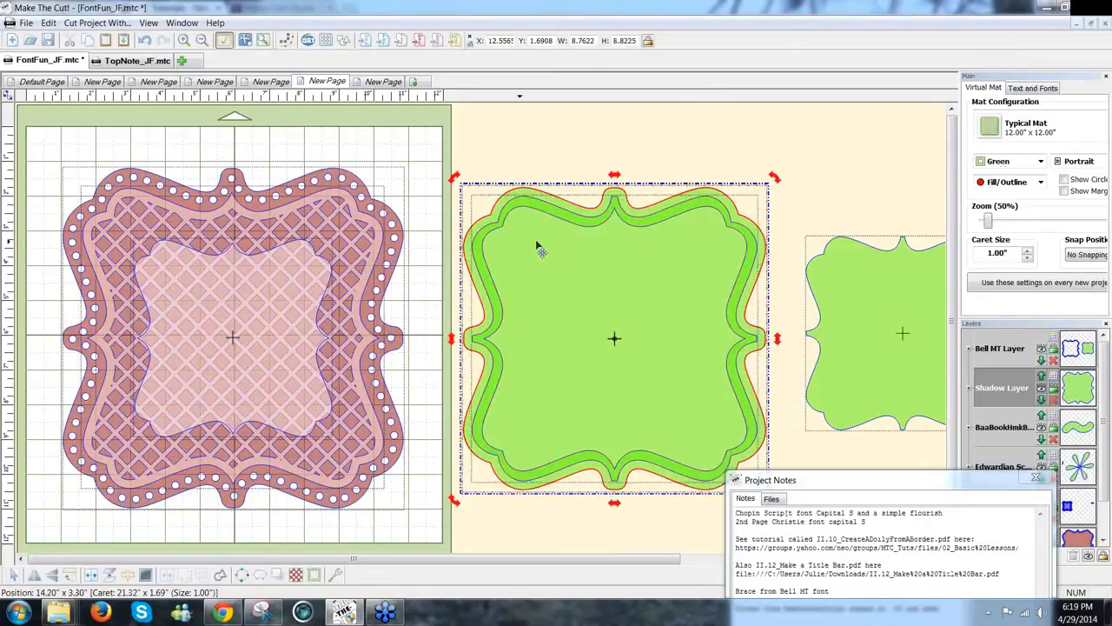
{"action": "left_click", "coordinate": [666, 152]}
{"action": "left_click", "coordinate": [700, 191]}
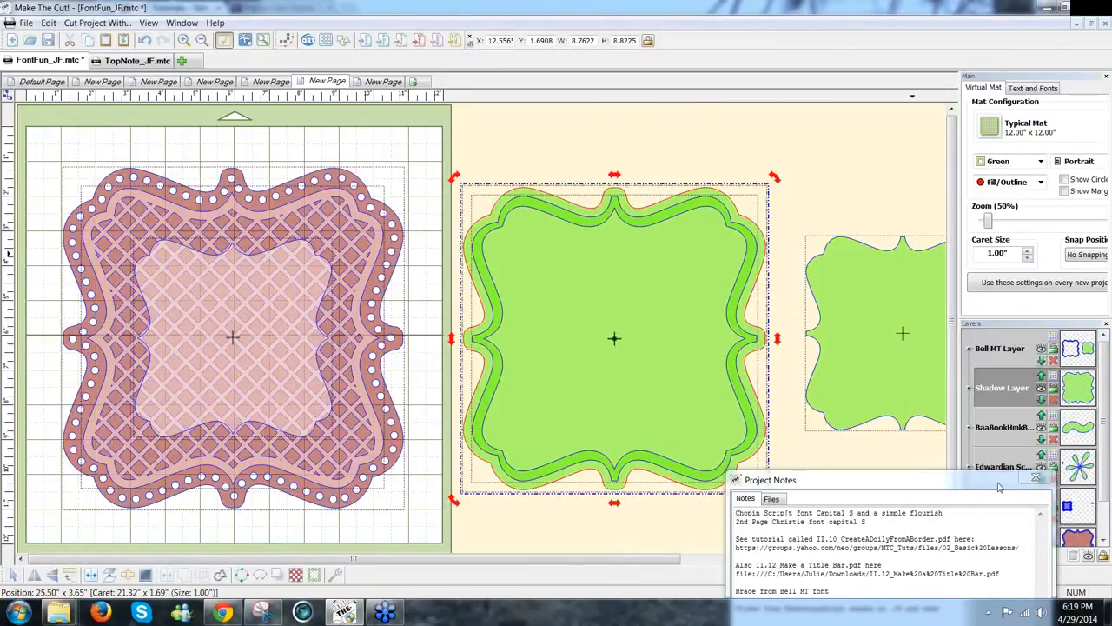
{"action": "left_click_drag", "start_coordinate": [999, 483], "coordinate": [909, 493]}
{"action": "left_click", "coordinate": [947, 488]}
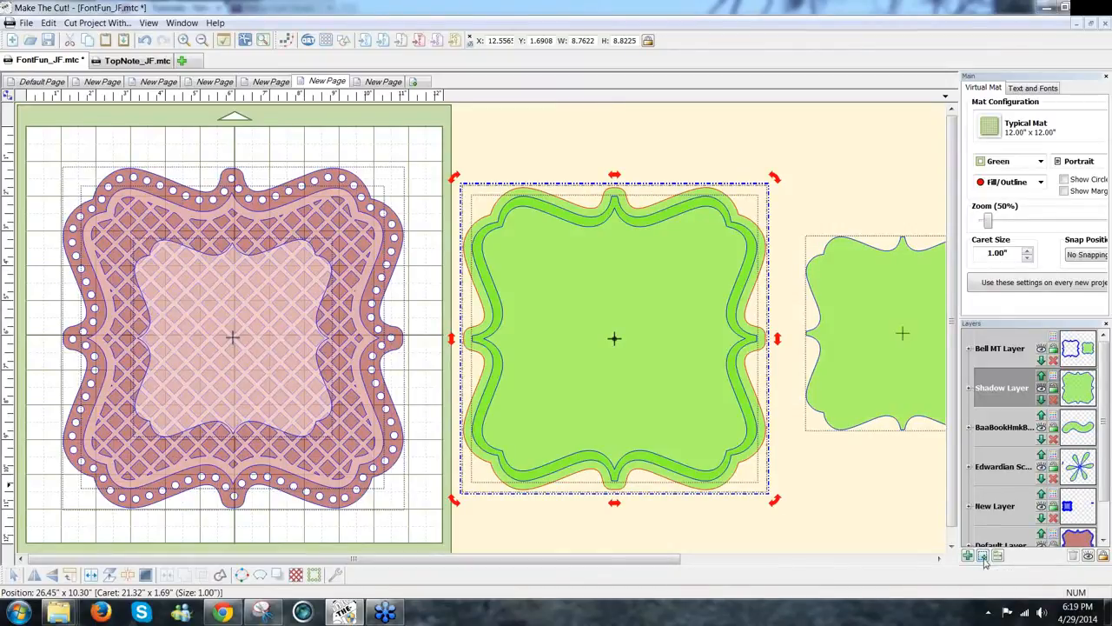
Step: Move the shadow shape to a new layer, fade it, and select the bracket frame outline
{"action": "left_click", "coordinate": [999, 556]}
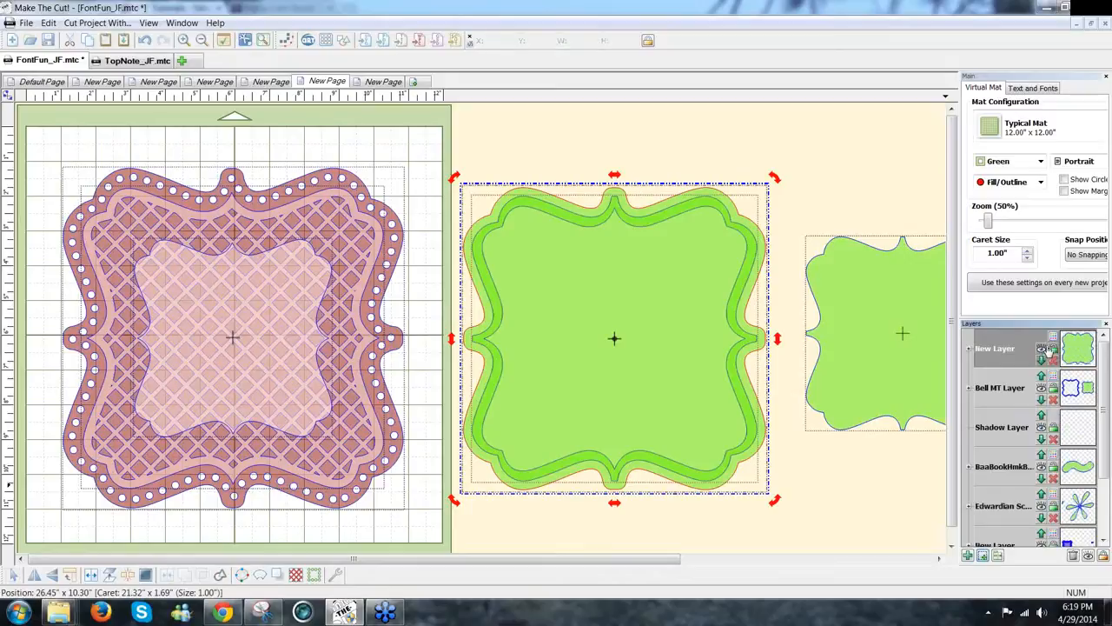
{"action": "left_click", "coordinate": [1049, 349]}
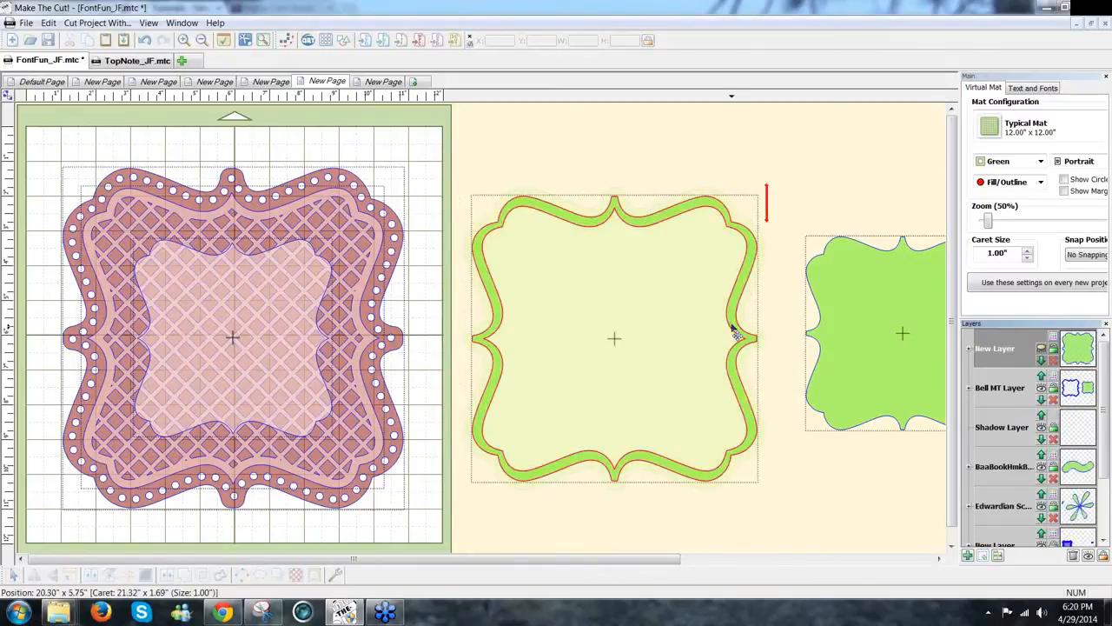
{"action": "left_click", "coordinate": [739, 335]}
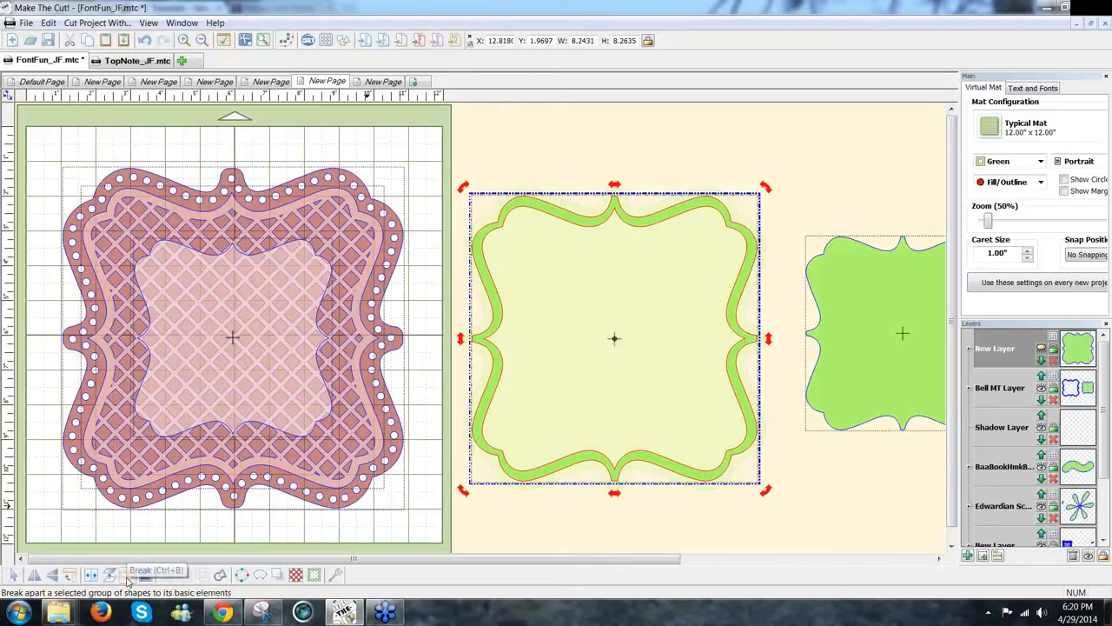
Step: Break the bracket frame apart and select only the inner bracket shape
{"action": "left_click", "coordinate": [127, 579]}
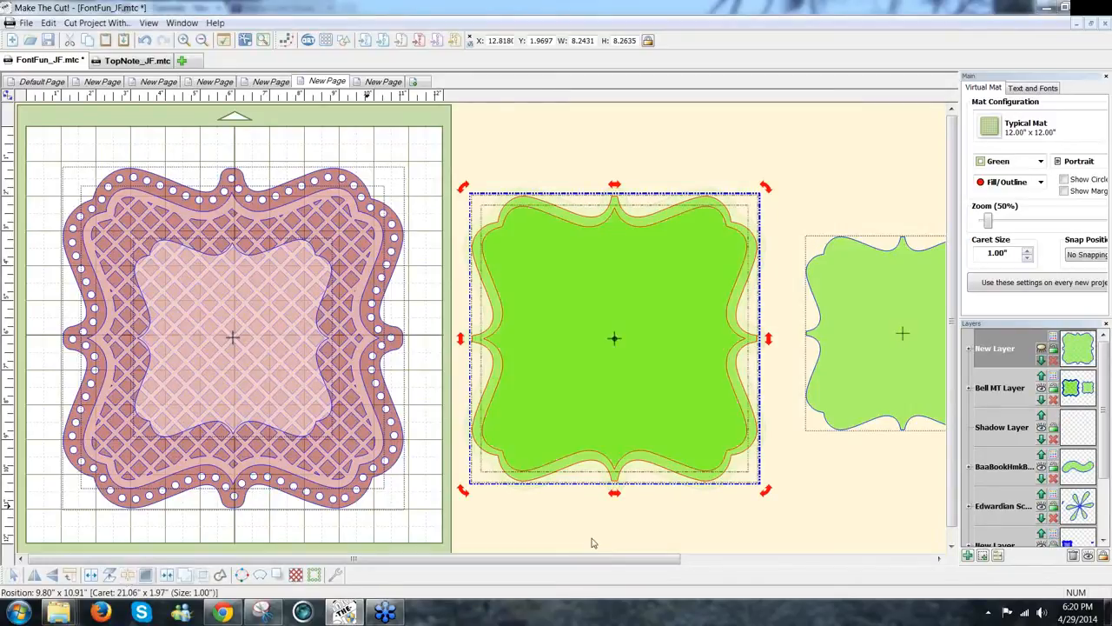
{"action": "left_click", "coordinate": [823, 499]}
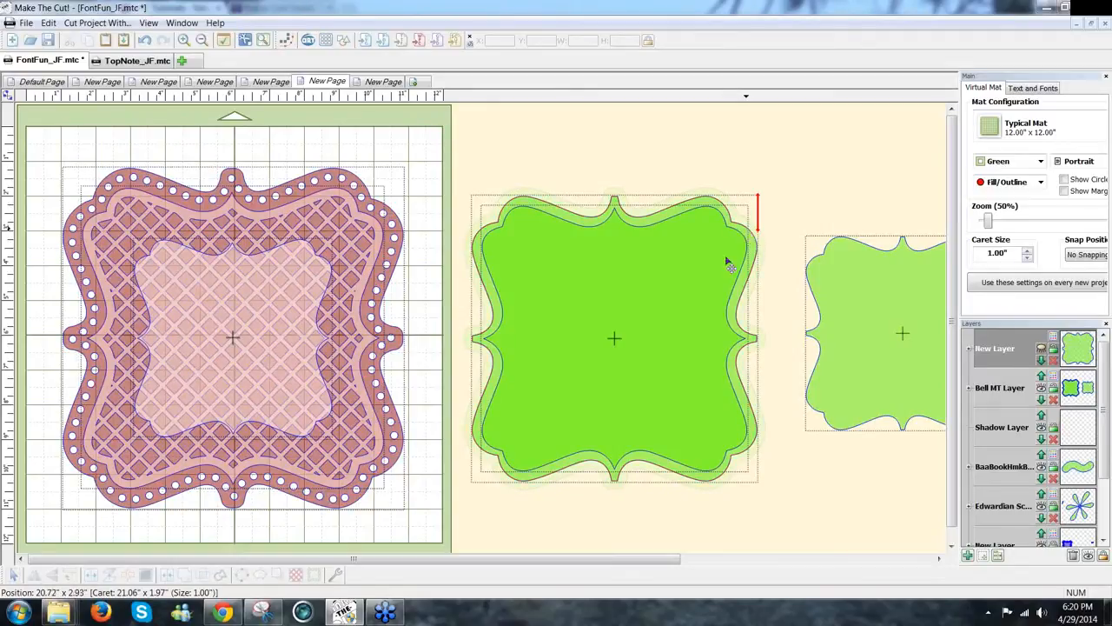
{"action": "left_click", "coordinate": [703, 293]}
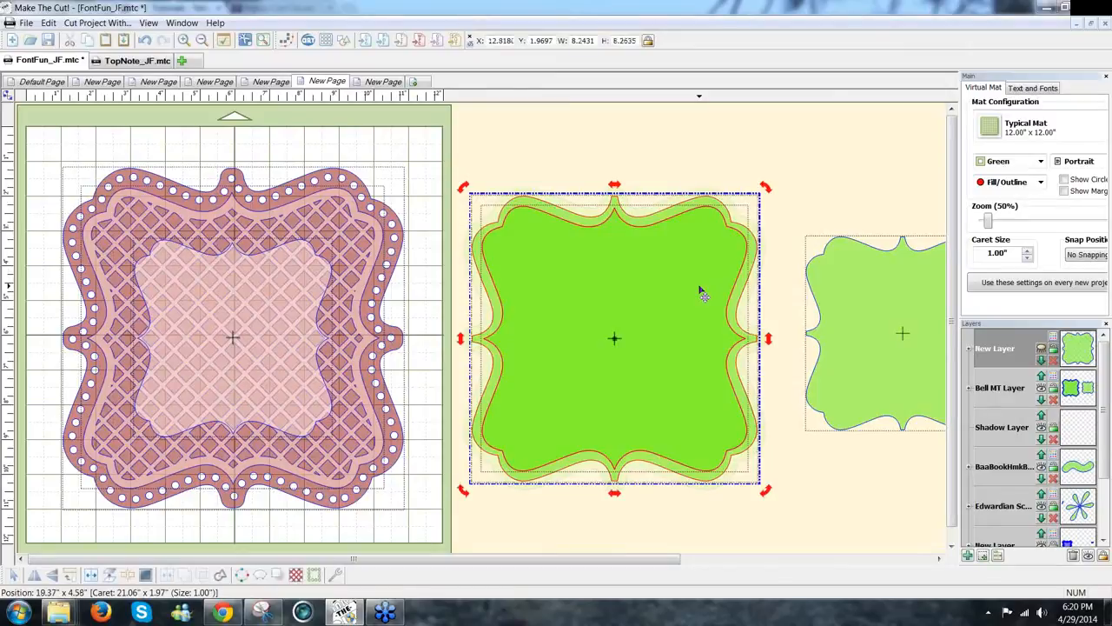
{"action": "left_click", "coordinate": [701, 289]}
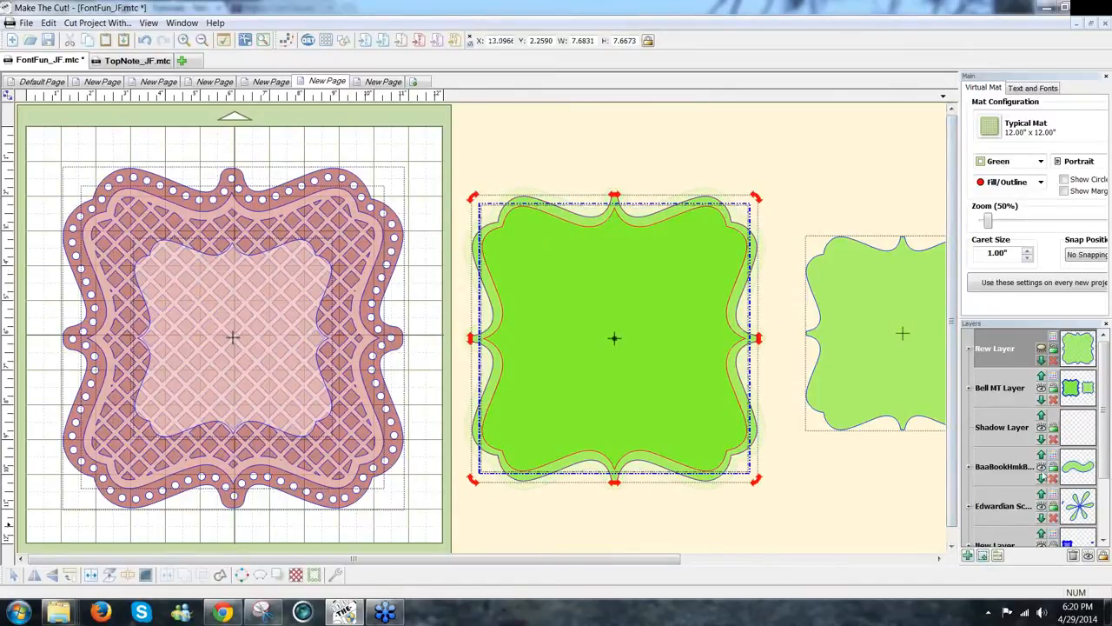
Step: Duplicate the inner-shape layer with F6 and toggle layer visibility to compare the bracket shapes
{"action": "key", "text": "F6"}
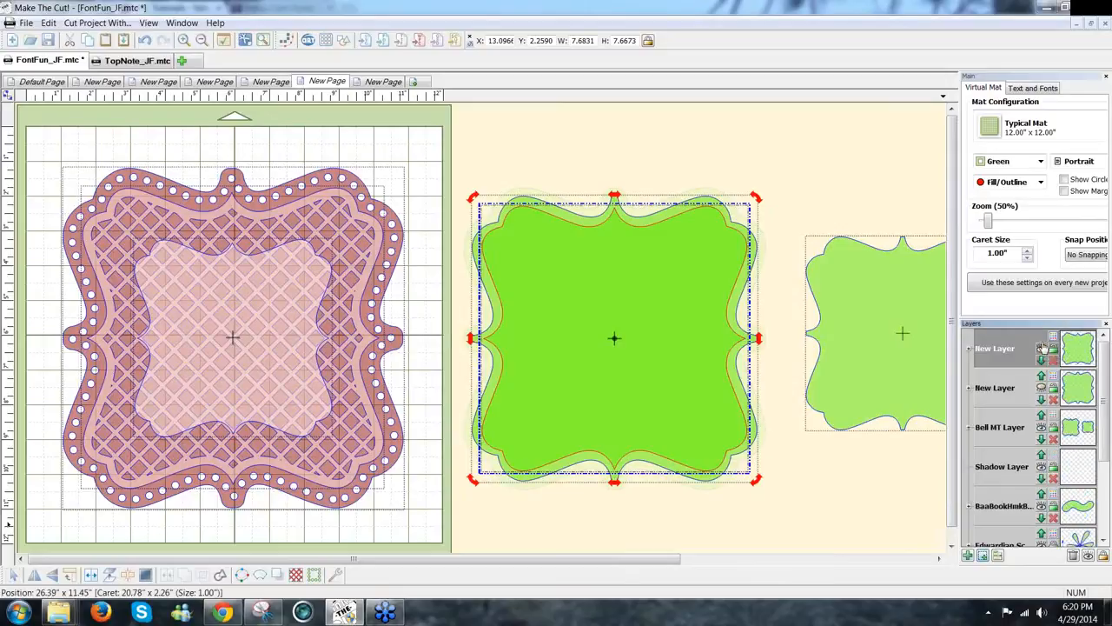
{"action": "left_click", "coordinate": [1041, 348]}
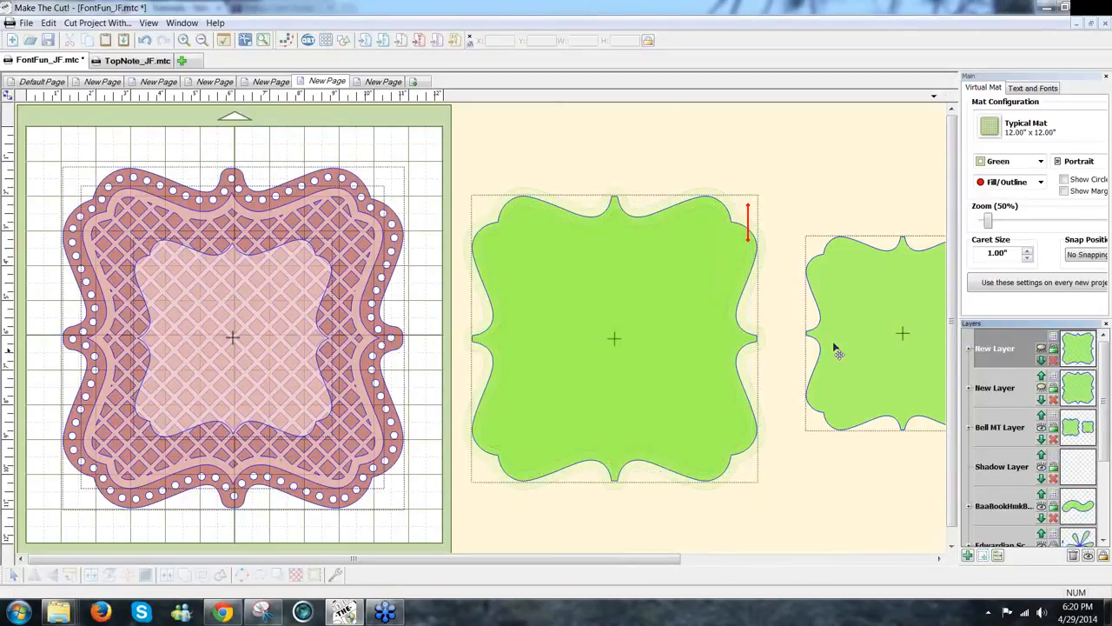
{"action": "left_click", "coordinate": [1042, 388]}
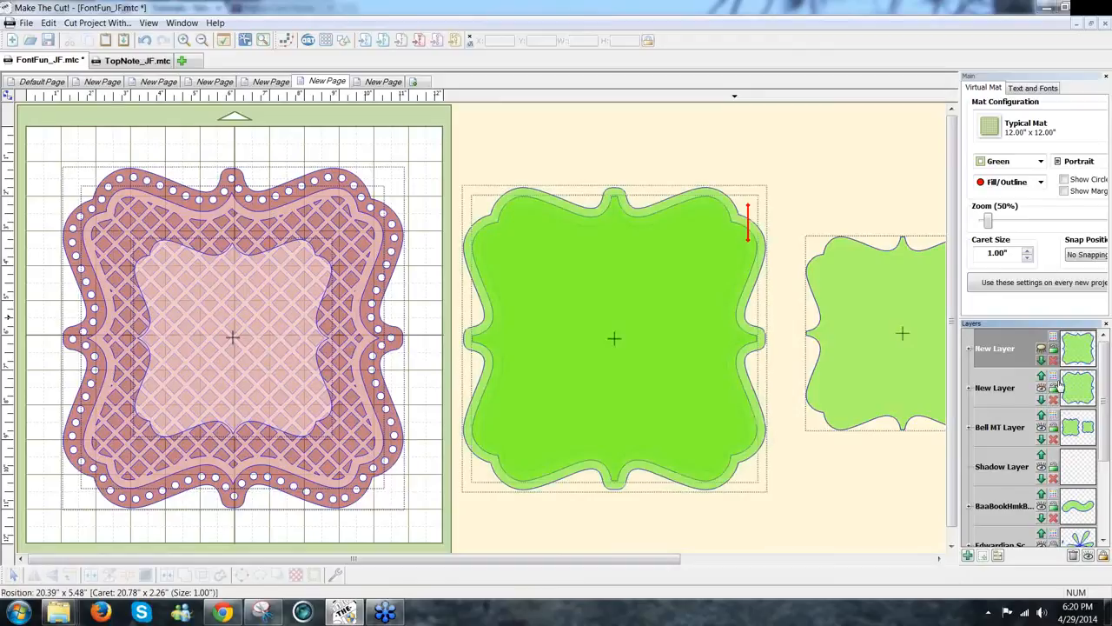
{"action": "left_click", "coordinate": [743, 228]}
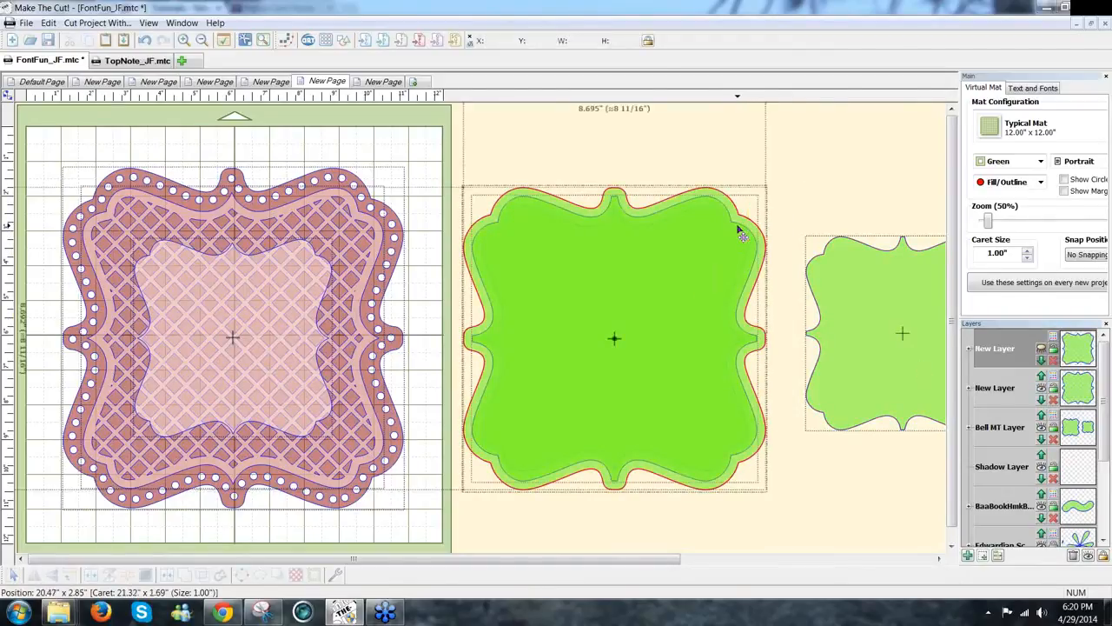
{"action": "left_click", "coordinate": [912, 466]}
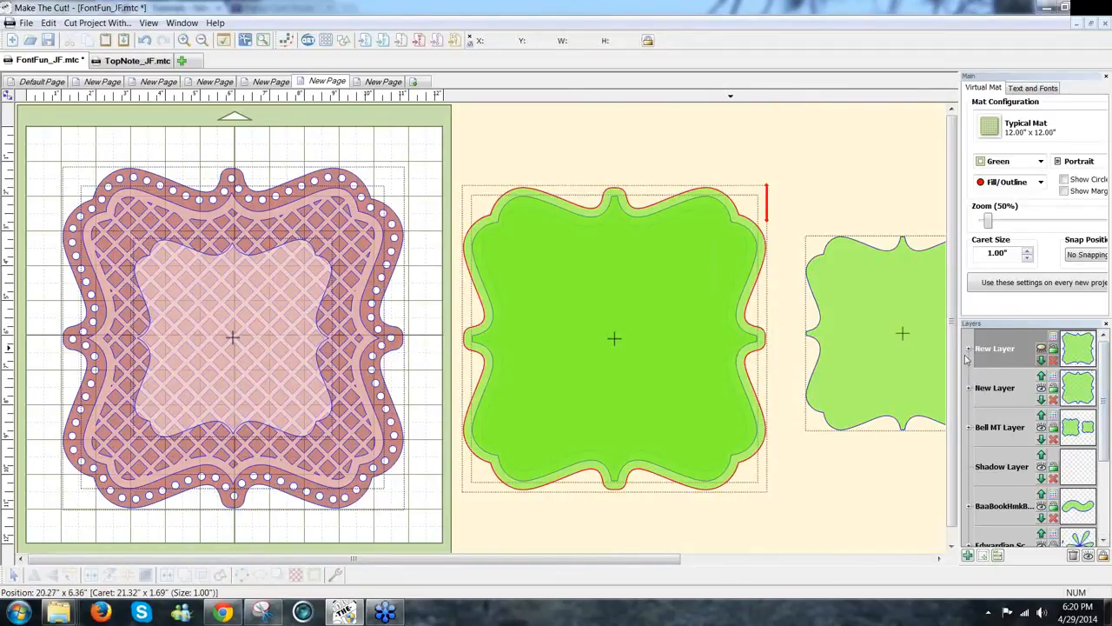
Step: Show the inner bracket on the top layer, hide the outer bracket layer, and select the inner shape
{"action": "left_click", "coordinate": [1043, 352]}
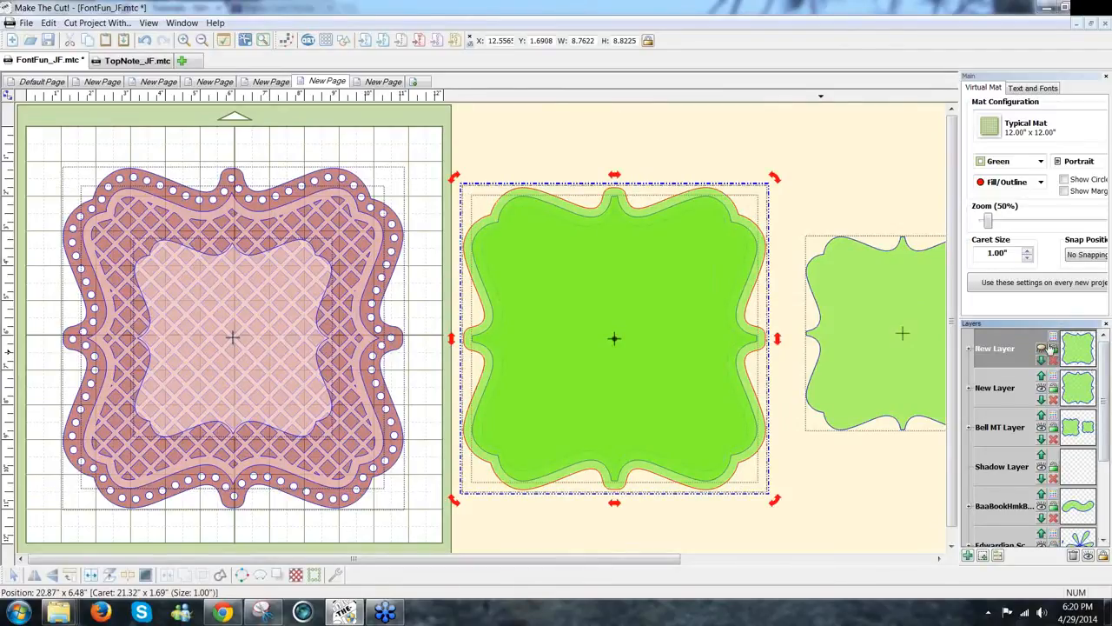
{"action": "left_click", "coordinate": [1043, 348]}
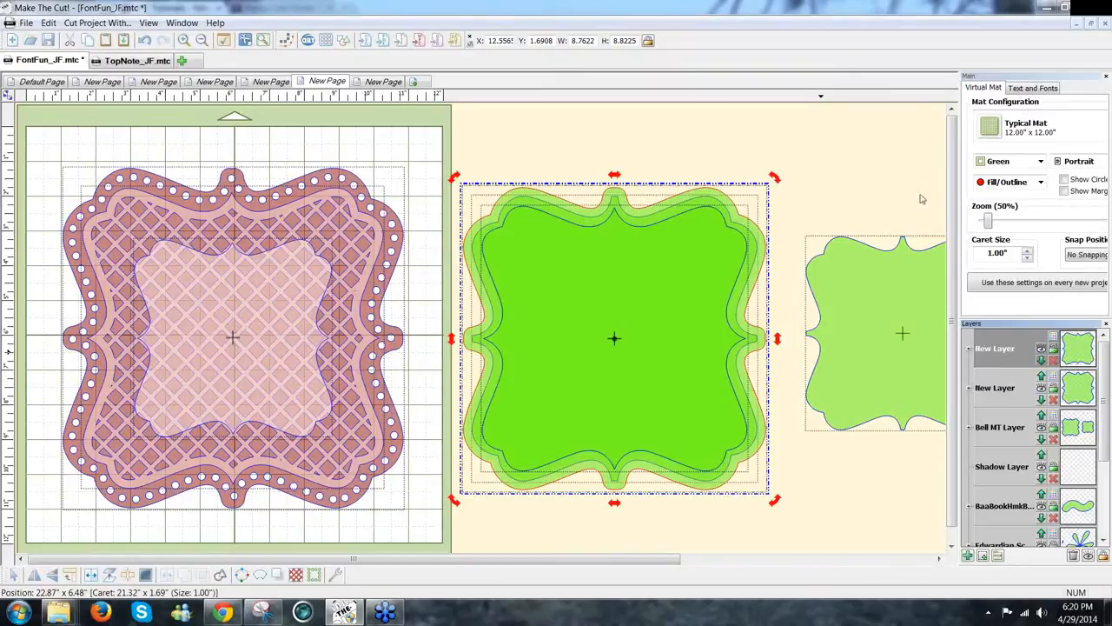
{"action": "left_click", "coordinate": [733, 267]}
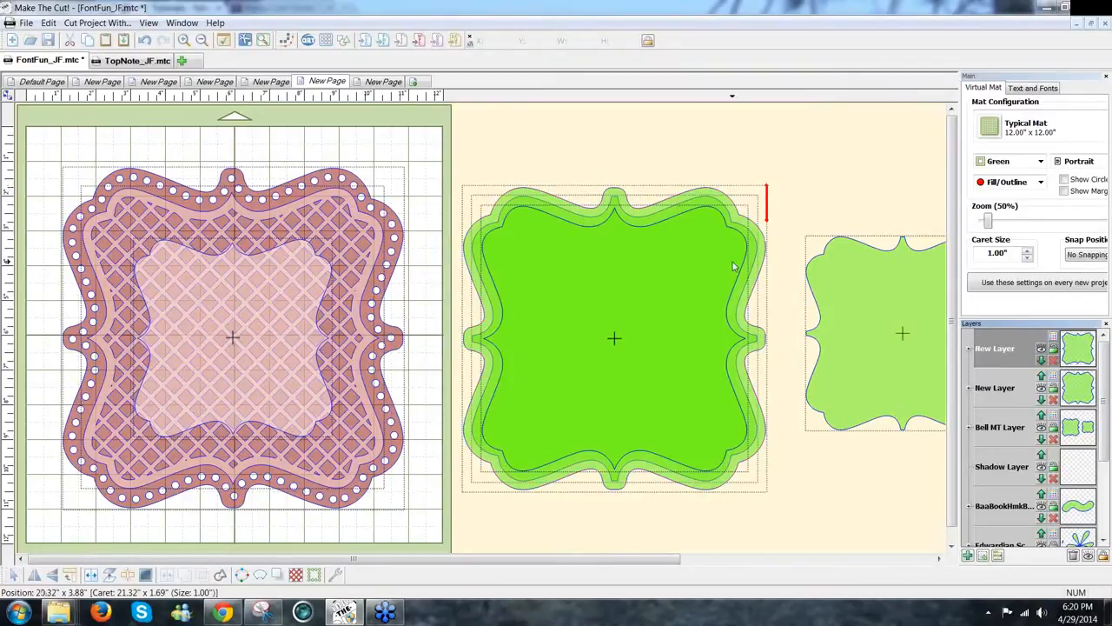
{"action": "left_click", "coordinate": [1041, 389]}
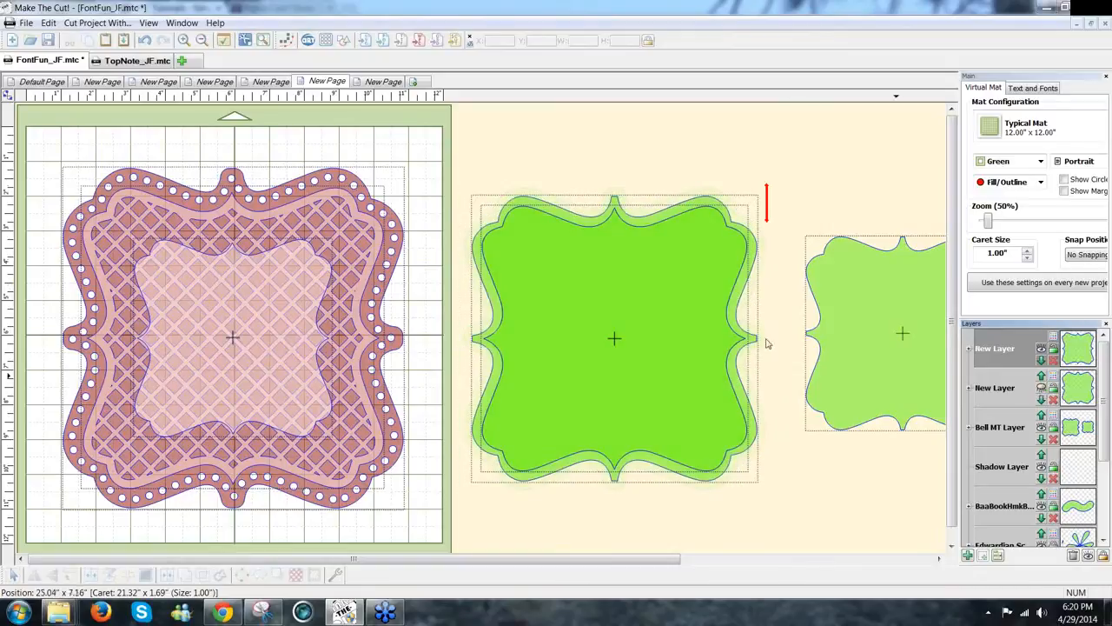
{"action": "left_click", "coordinate": [725, 325]}
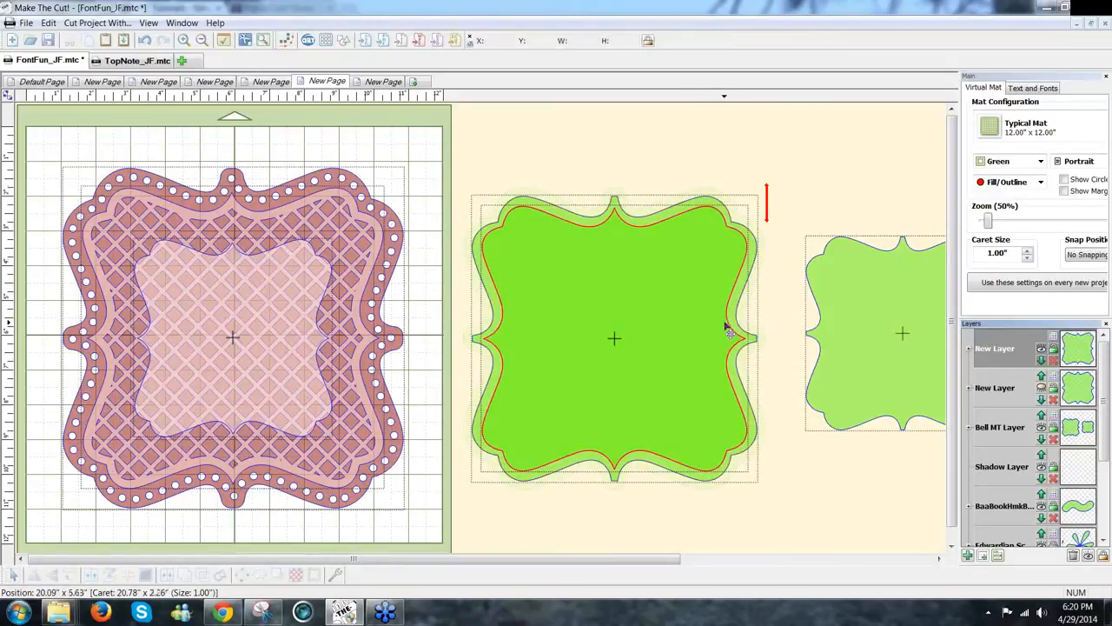
{"action": "left_click", "coordinate": [739, 322]}
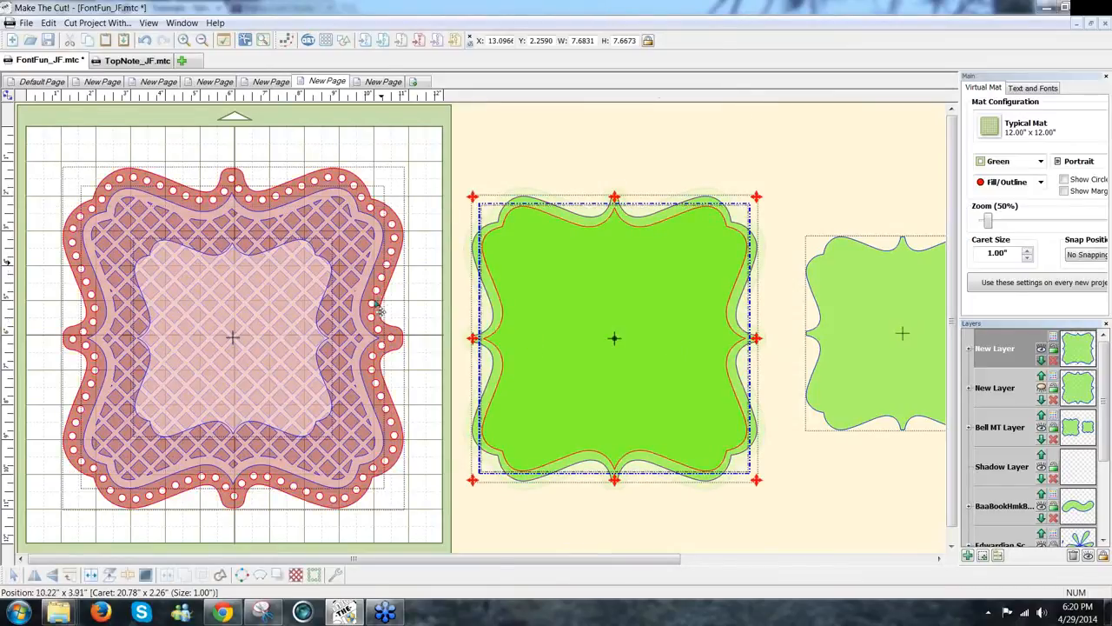
Step: Start an SS25 rhinestone outline on the bracket and preview trial spacings of about 0.18–0.20"
{"action": "left_click", "coordinate": [313, 578]}
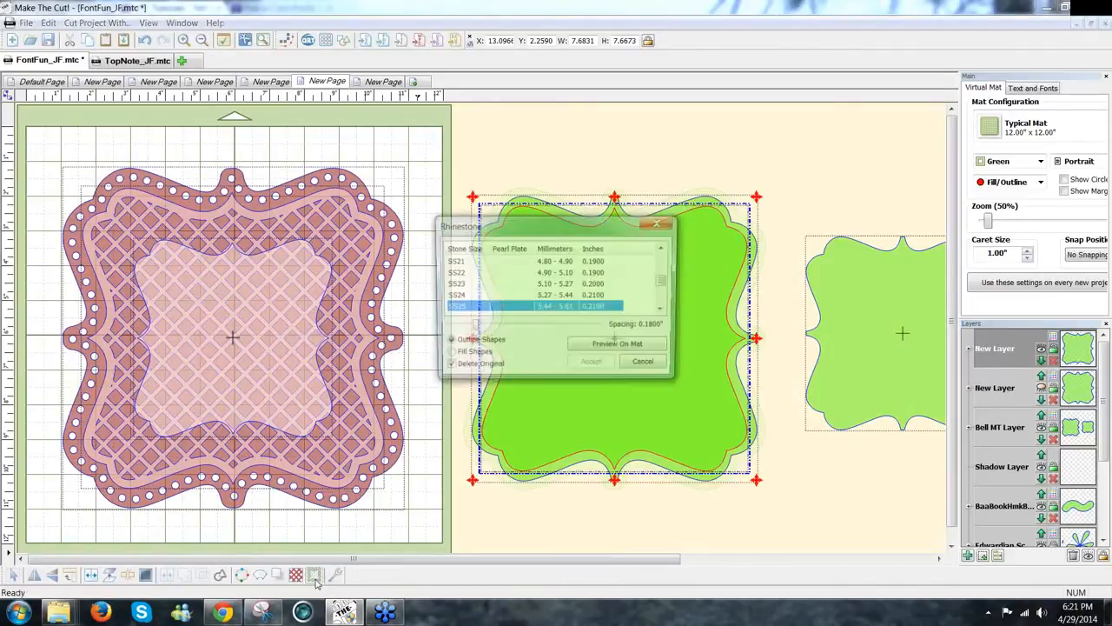
{"action": "left_click_drag", "start_coordinate": [657, 224], "coordinate": [940, 220]}
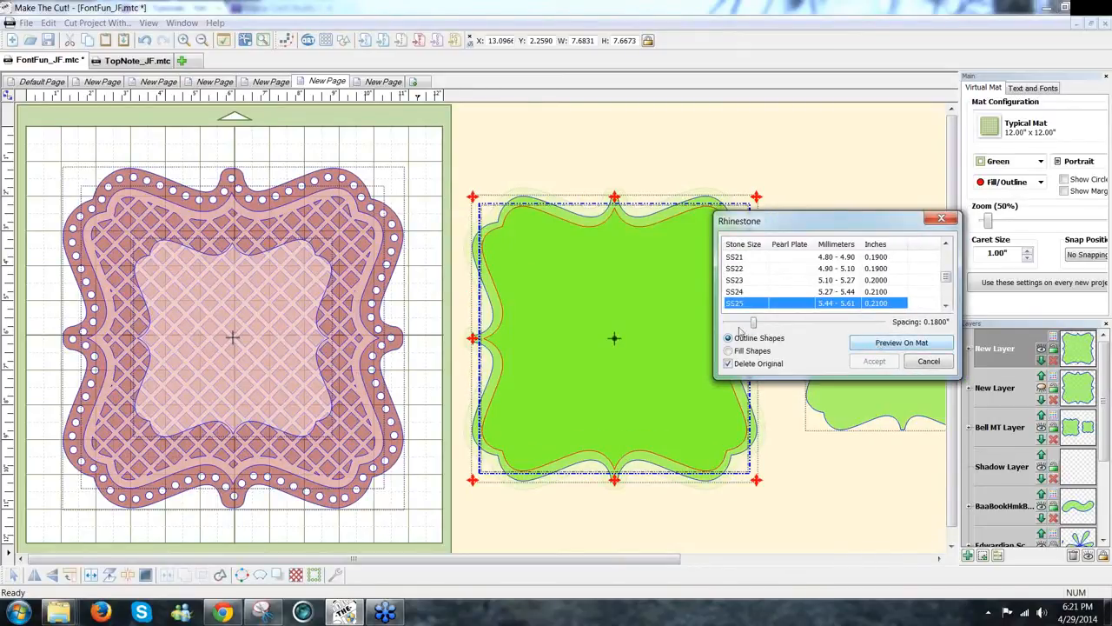
{"action": "left_click_drag", "start_coordinate": [753, 324], "coordinate": [757, 325]}
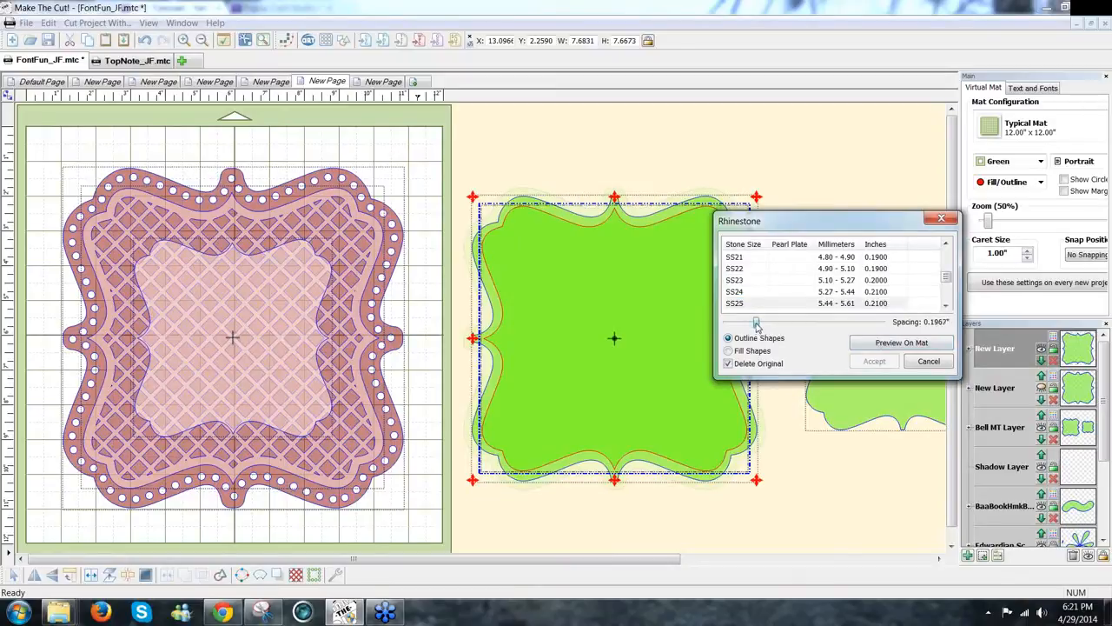
{"action": "left_click", "coordinate": [902, 343]}
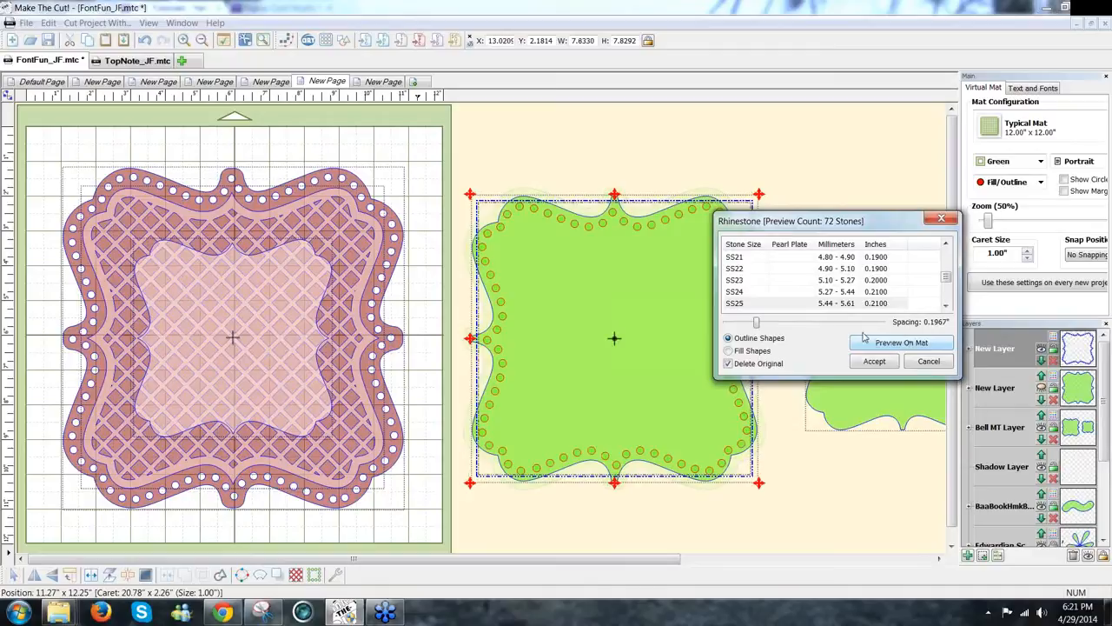
{"action": "left_click_drag", "start_coordinate": [756, 324], "coordinate": [766, 323]}
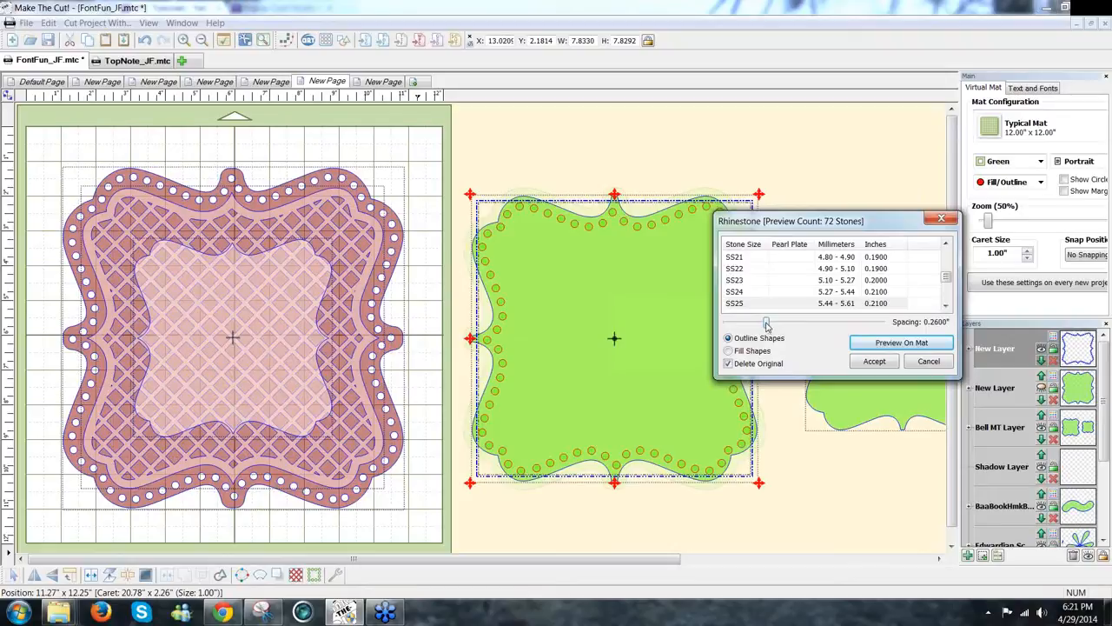
{"action": "left_click_drag", "start_coordinate": [766, 325], "coordinate": [754, 325]}
{"action": "left_click", "coordinate": [889, 344]}
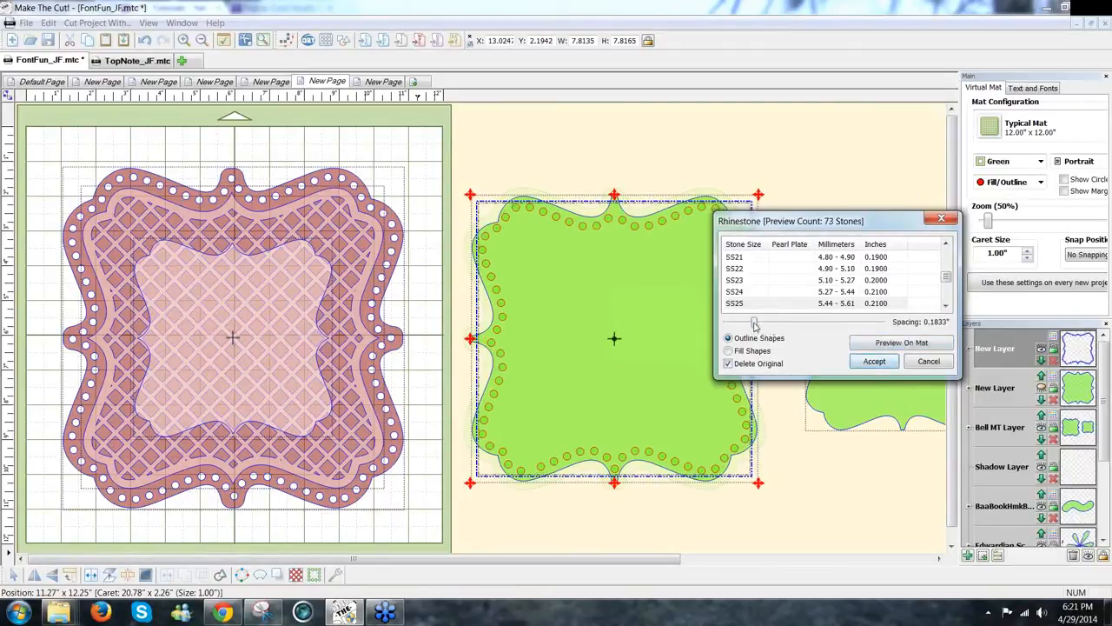
Step: Widen the stone spacing through 0.2367" and 0.25" to 0.32", preview 56 stones, and accept
{"action": "left_click_drag", "start_coordinate": [756, 323], "coordinate": [763, 324]}
{"action": "left_click", "coordinate": [861, 344]}
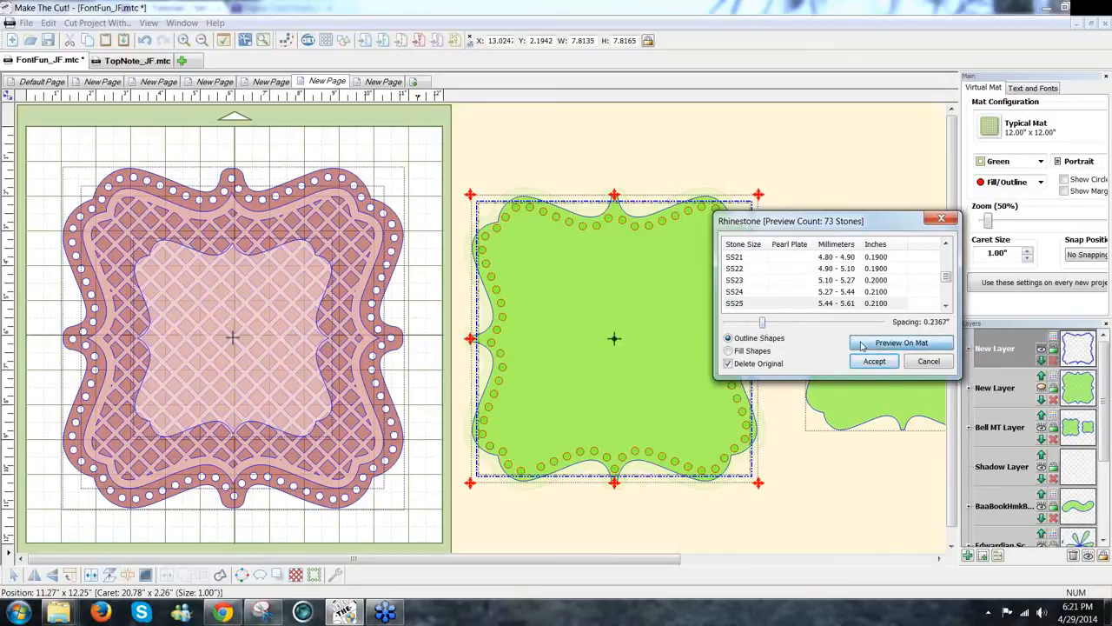
{"action": "left_click_drag", "start_coordinate": [762, 323], "coordinate": [766, 323]}
{"action": "left_click", "coordinate": [866, 344]}
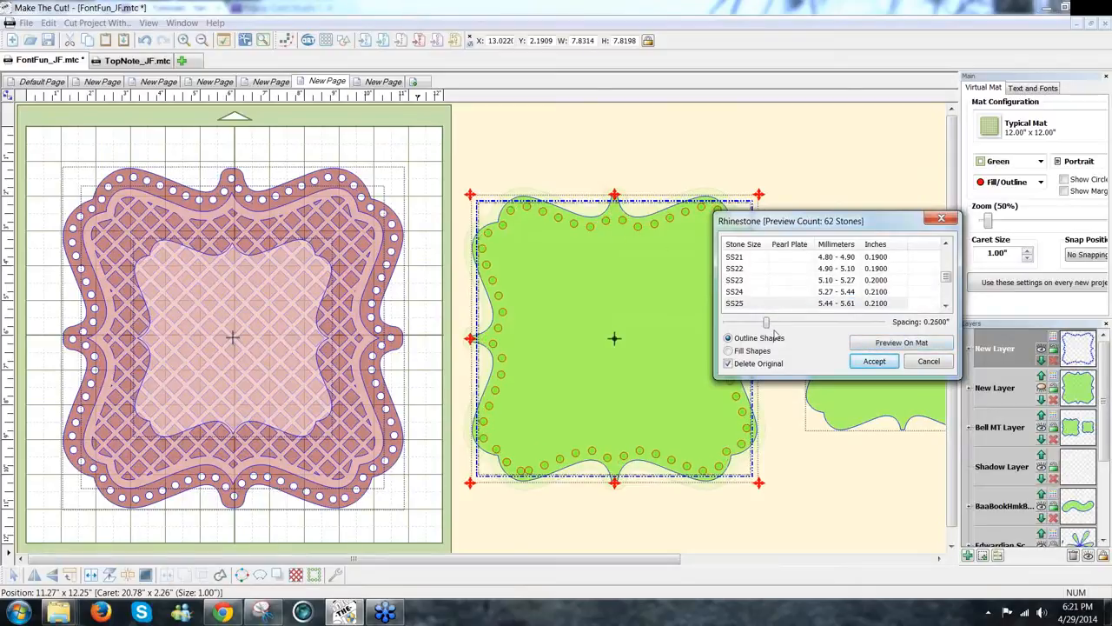
{"action": "left_click_drag", "start_coordinate": [767, 324], "coordinate": [776, 324]}
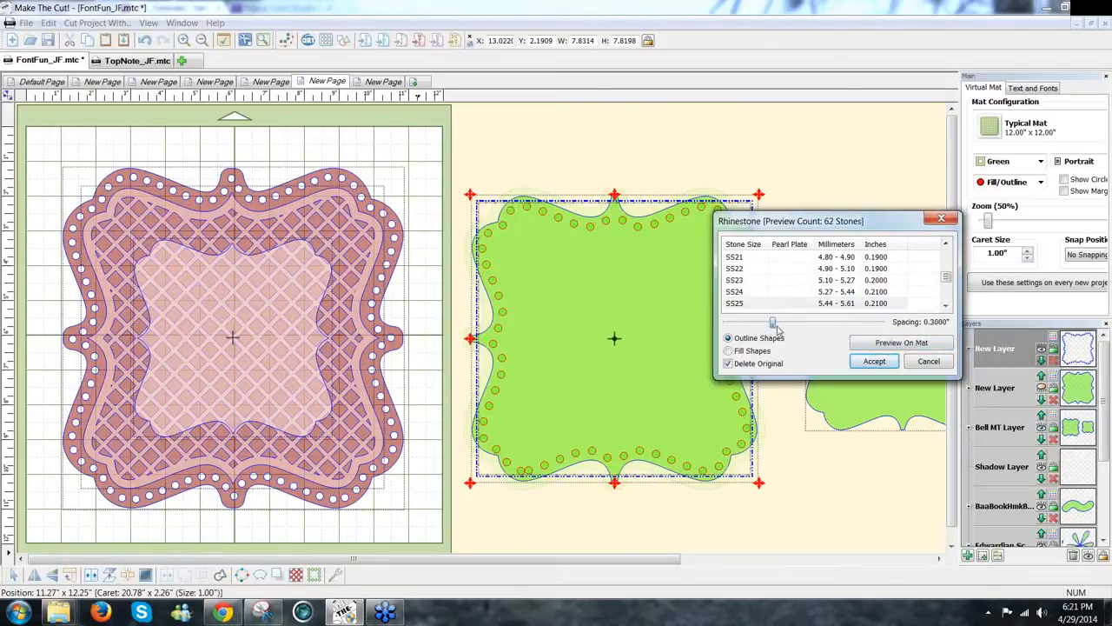
{"action": "left_click", "coordinate": [876, 346]}
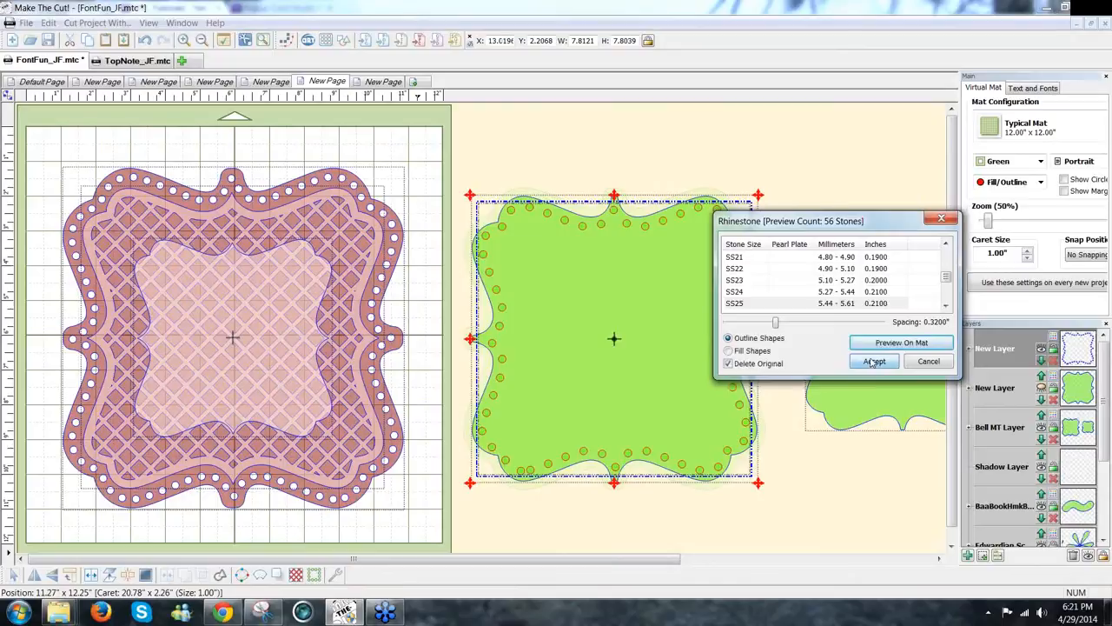
{"action": "left_click", "coordinate": [873, 361]}
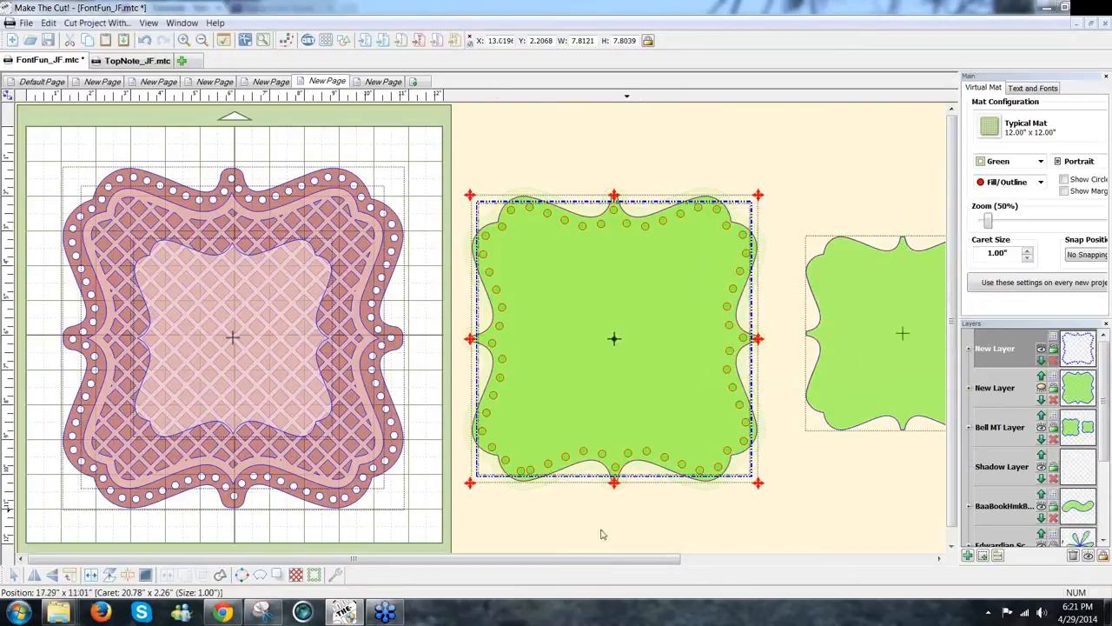
Step: Split the rhinestones into circles, recentre the dots in the left, right, top and bottom notches, and select all
{"action": "left_click", "coordinate": [93, 576]}
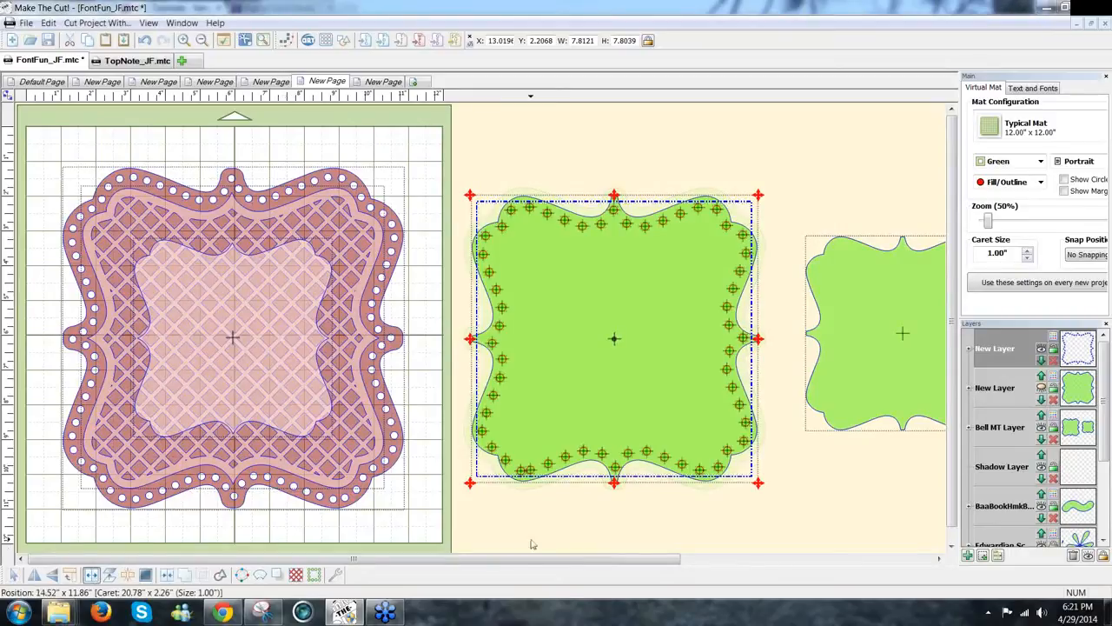
{"action": "left_click", "coordinate": [495, 390]}
{"action": "left_click_drag", "start_coordinate": [494, 349], "coordinate": [493, 343]}
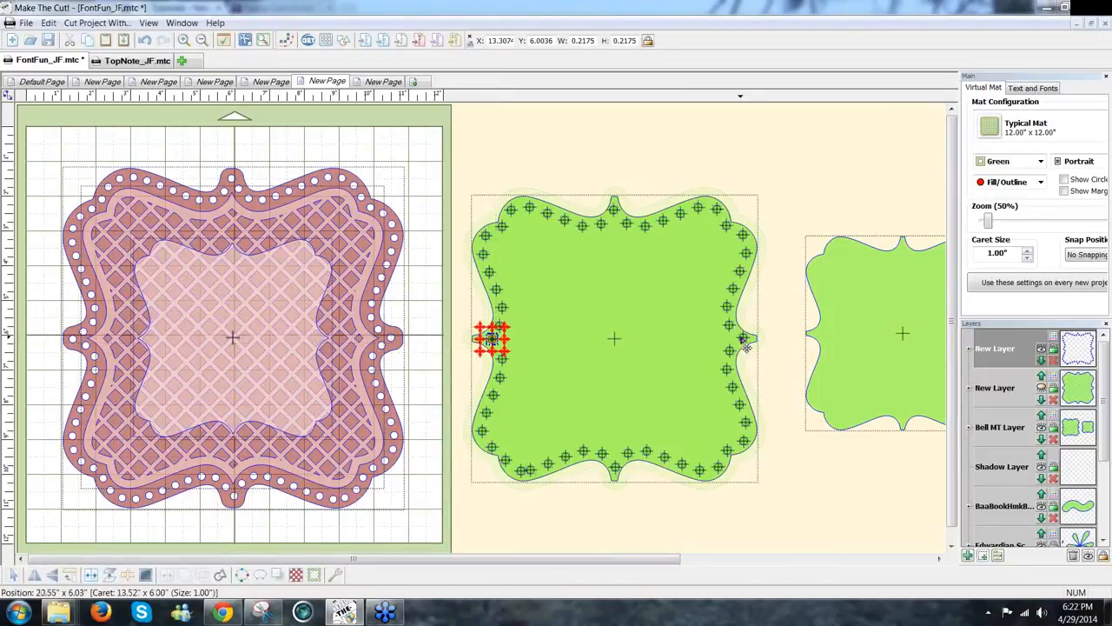
{"action": "left_click_drag", "start_coordinate": [746, 348], "coordinate": [746, 347]}
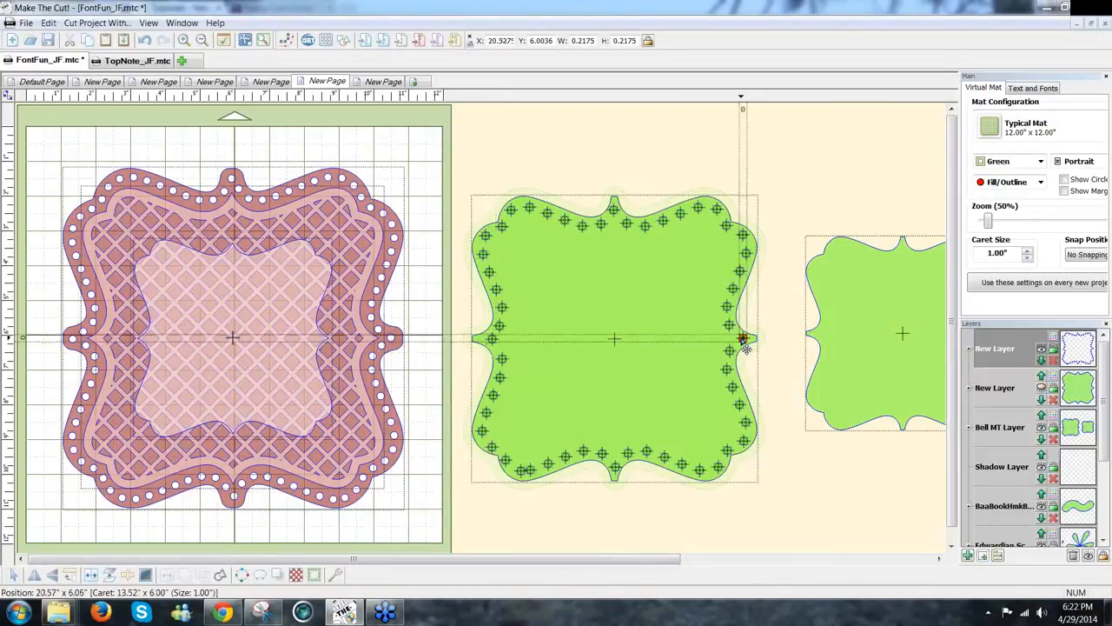
{"action": "left_click_drag", "start_coordinate": [613, 211], "coordinate": [615, 210]}
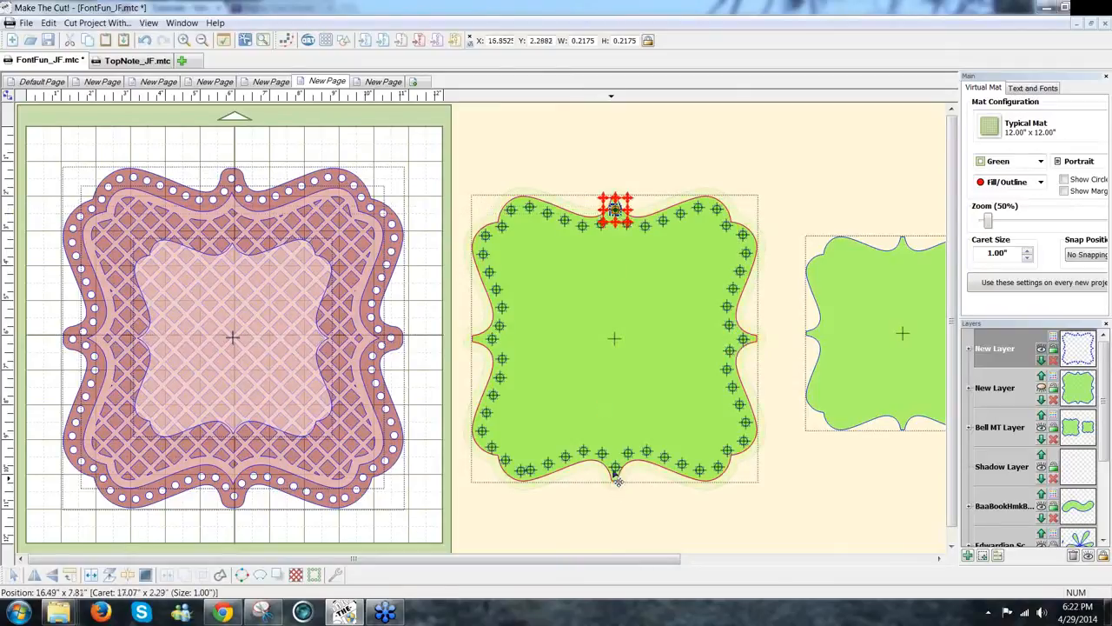
{"action": "left_click_drag", "start_coordinate": [618, 474], "coordinate": [622, 476]}
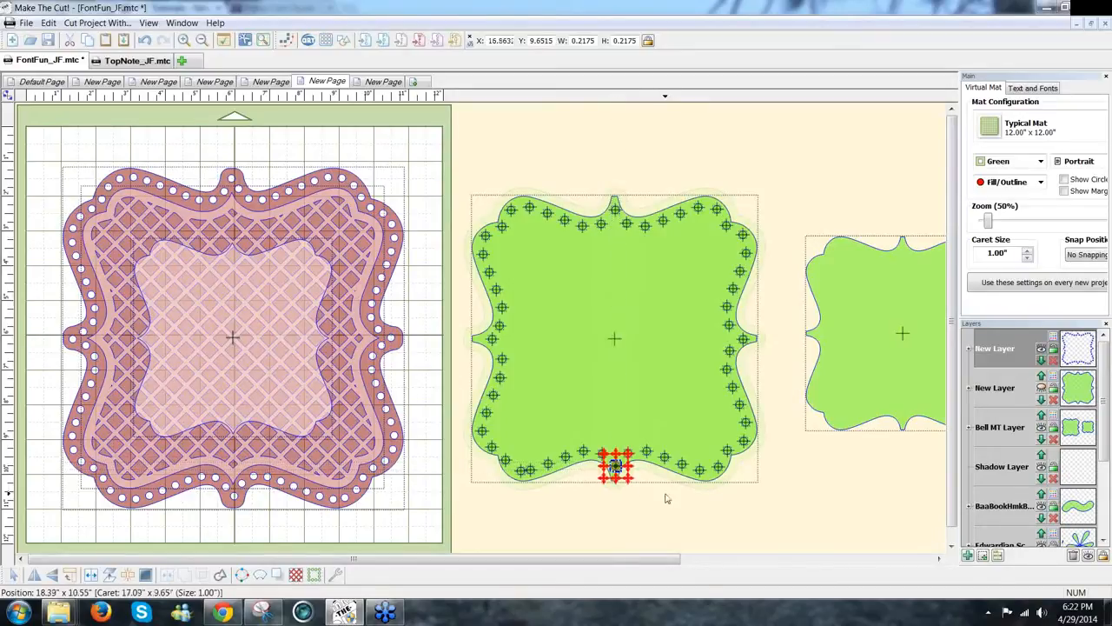
{"action": "left_click", "coordinate": [666, 498]}
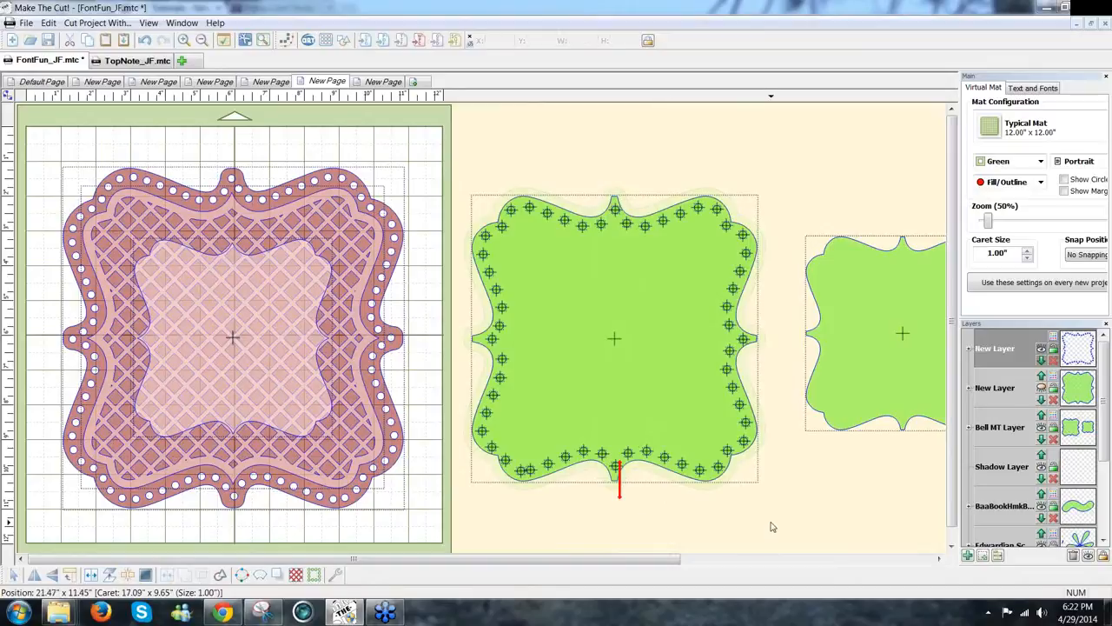
{"action": "left_click_drag", "start_coordinate": [659, 529], "coordinate": [606, 458]}
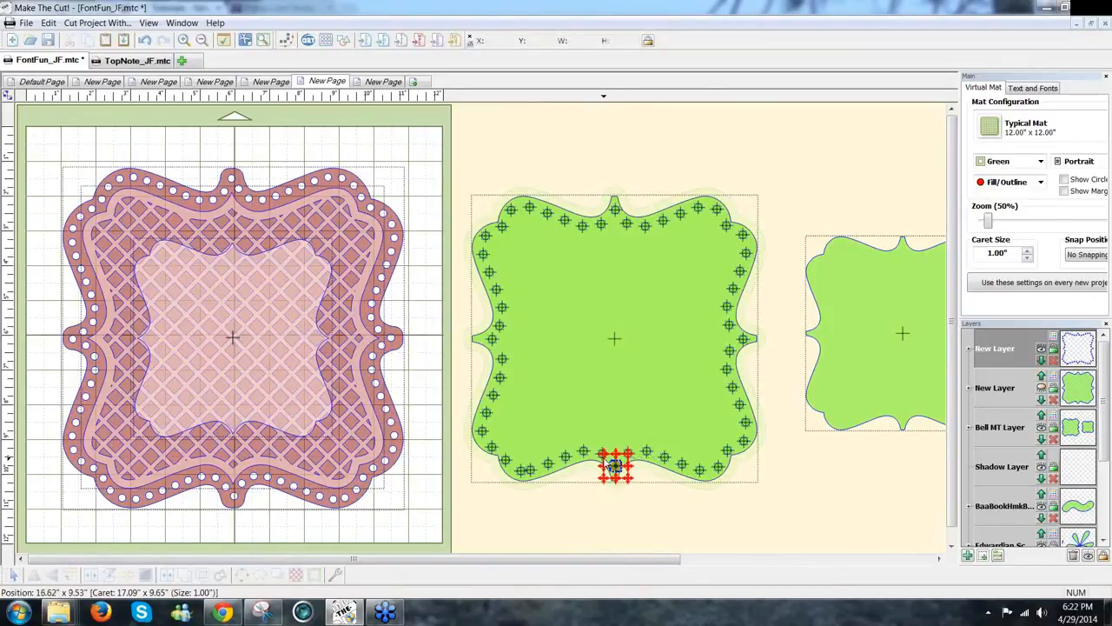
{"action": "mouse_move", "coordinate": [822, 526]}
{"action": "left_mouse_down"}
{"action": "mouse_move", "coordinate": [482, 174]}
{"action": "mouse_move", "coordinate": [416, 149]}
{"action": "left_mouse_up"}
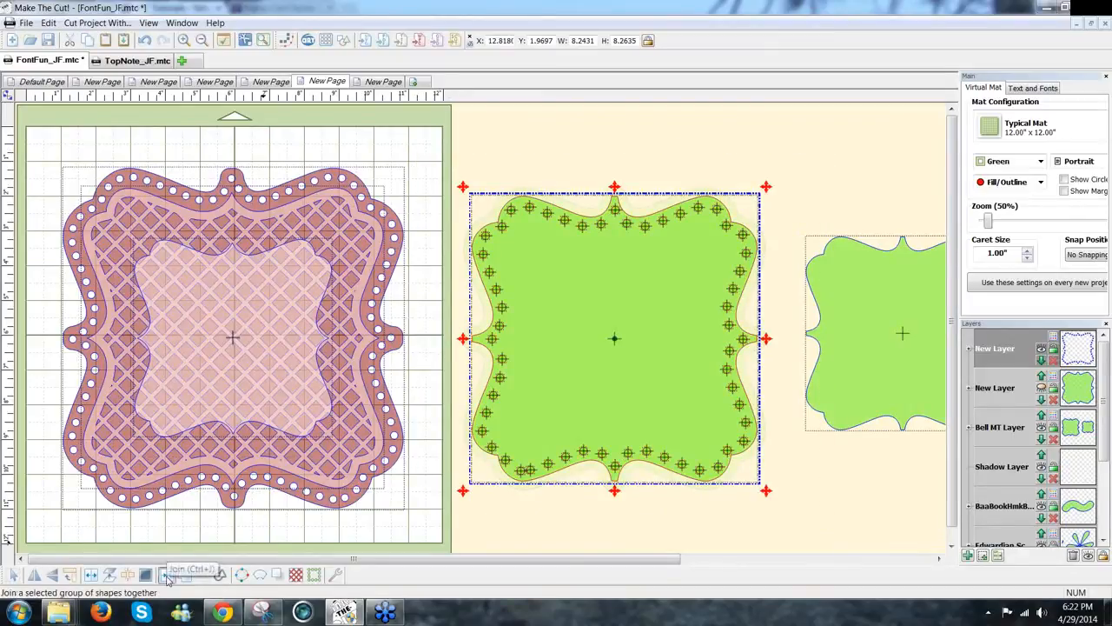
Step: Join the rhinestone circles back into one shape, show the outer bracket layer, and inspect the frame shapes
{"action": "left_click", "coordinate": [168, 577]}
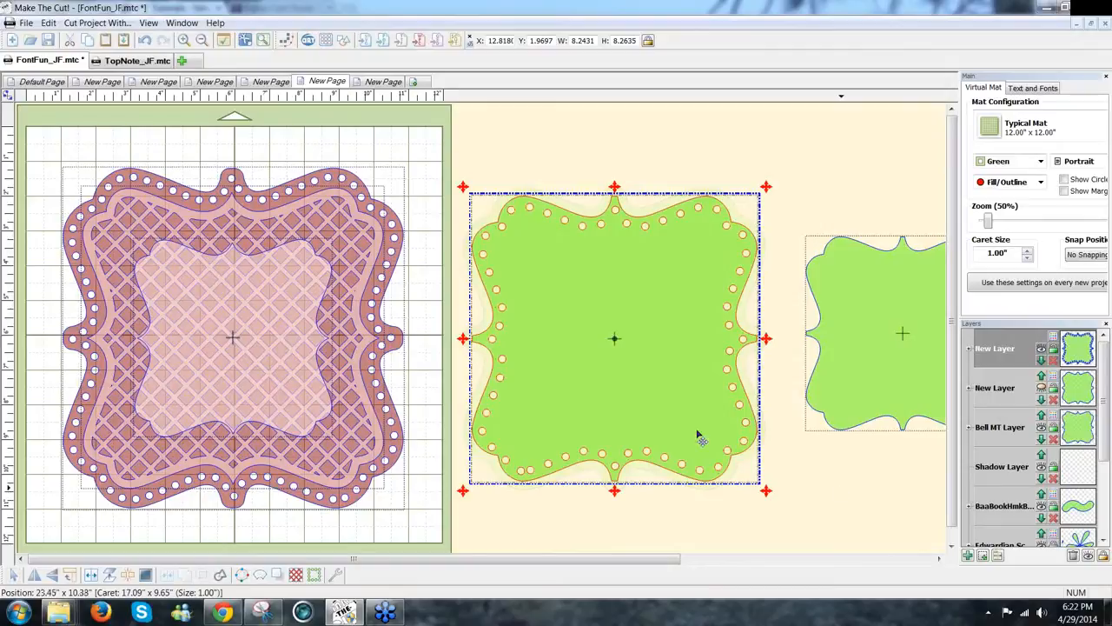
{"action": "left_click", "coordinate": [1042, 389]}
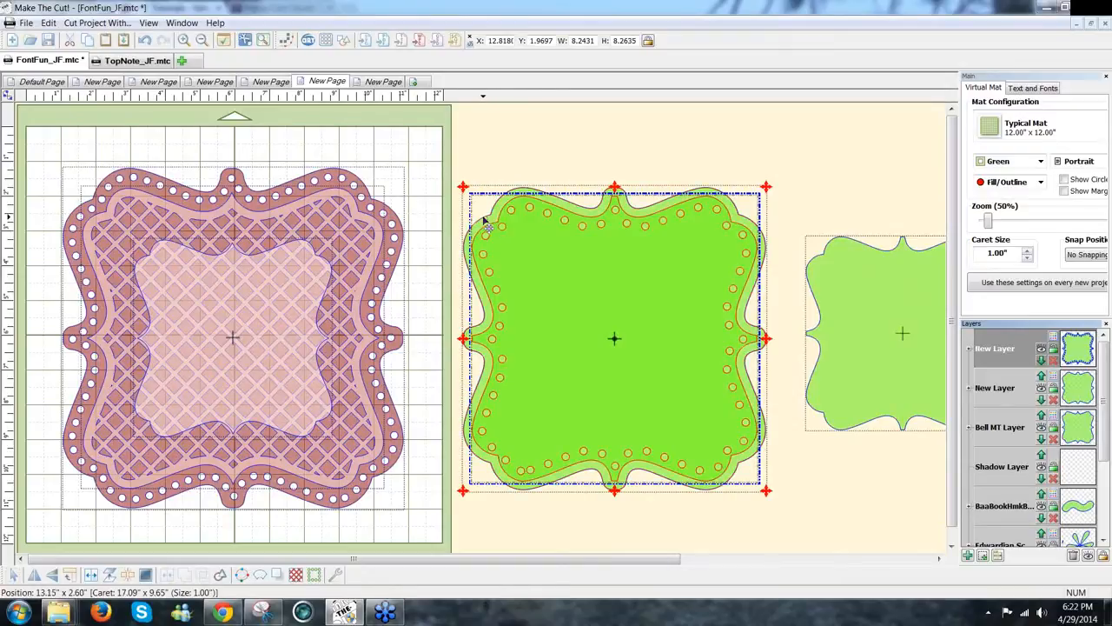
{"action": "left_click", "coordinate": [484, 221]}
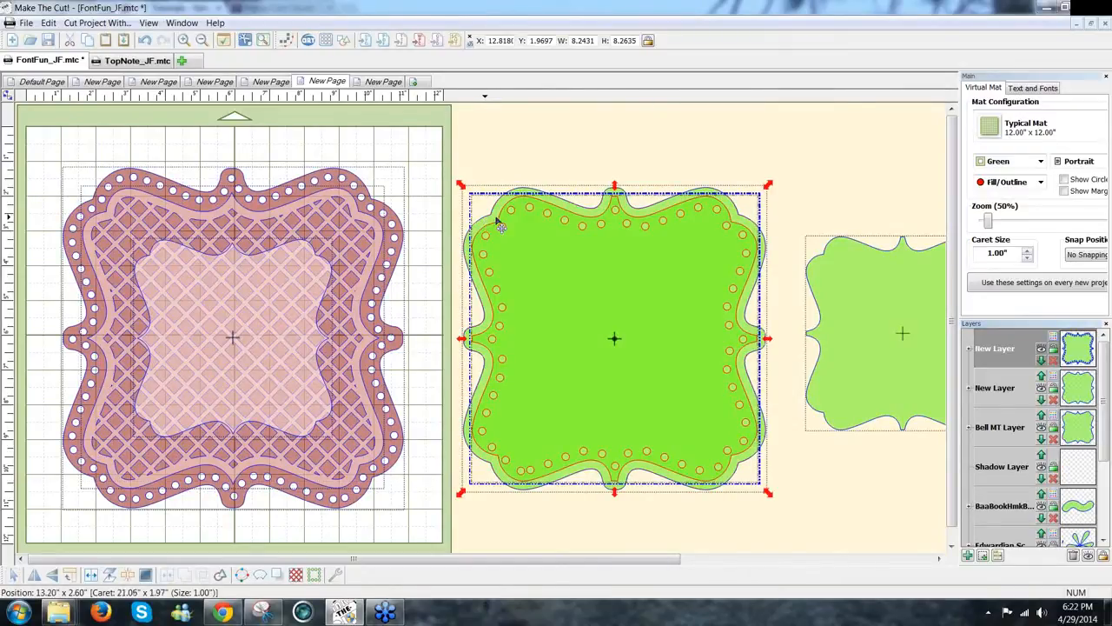
{"action": "left_click", "coordinate": [858, 485]}
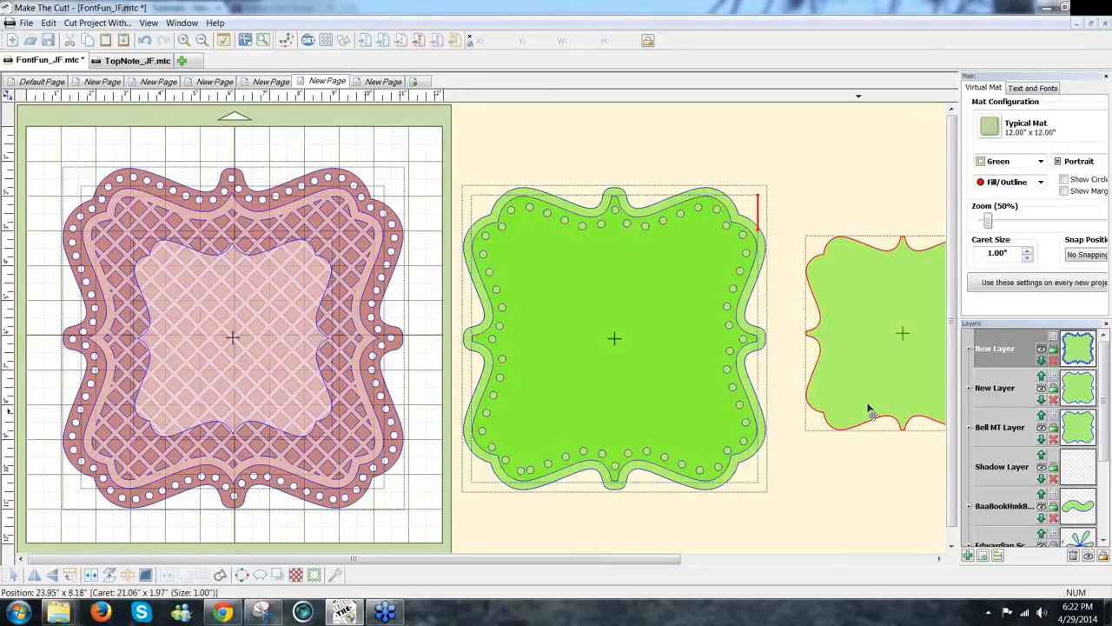
{"action": "left_click_drag", "start_coordinate": [685, 408], "coordinate": [615, 417]}
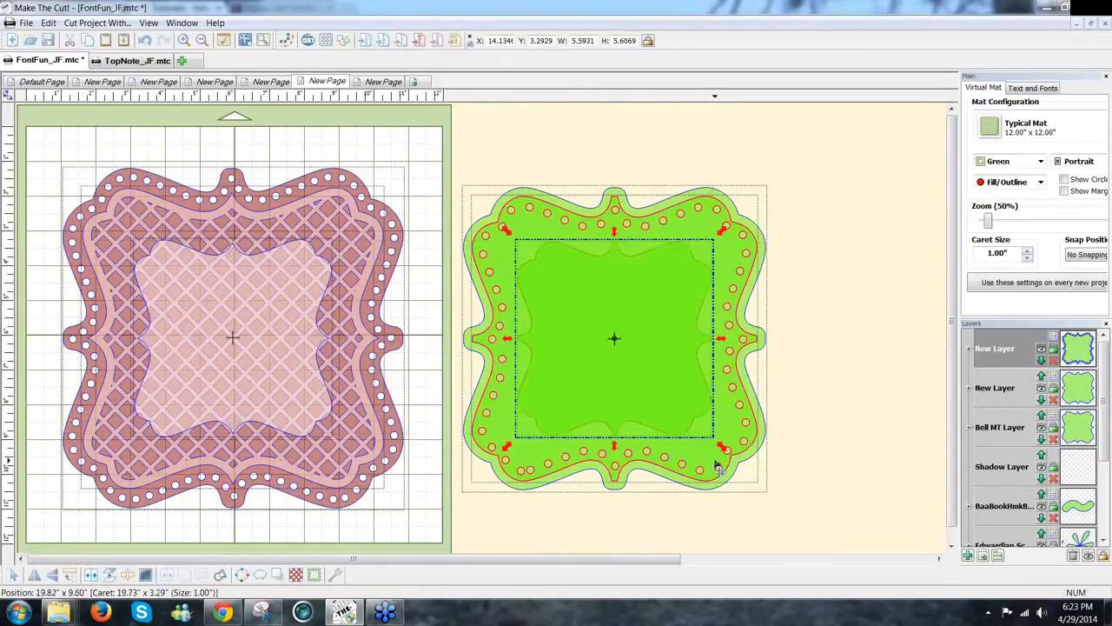
{"action": "left_click", "coordinate": [718, 464]}
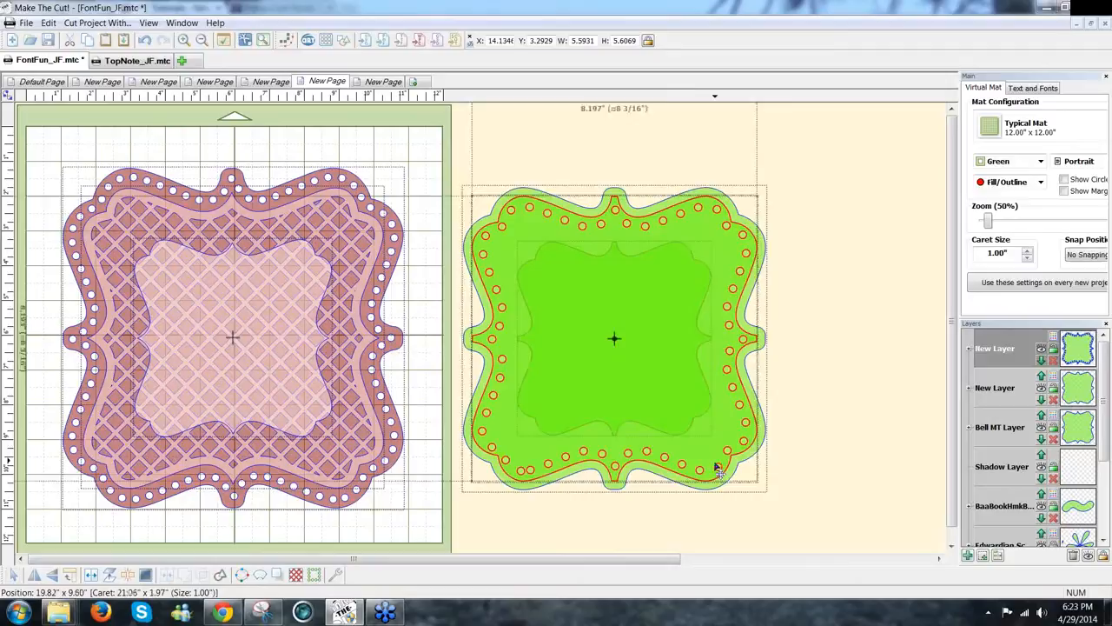
{"action": "left_click", "coordinate": [766, 518]}
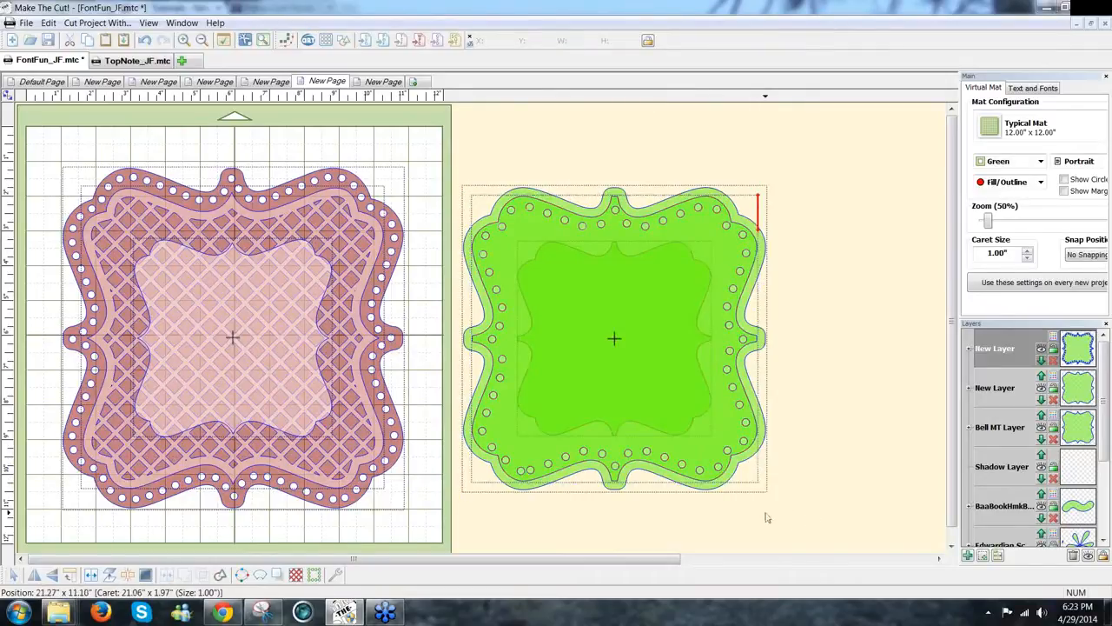
{"action": "left_click_drag", "start_coordinate": [765, 523], "coordinate": [894, 592]}
{"action": "left_click", "coordinate": [840, 412]}
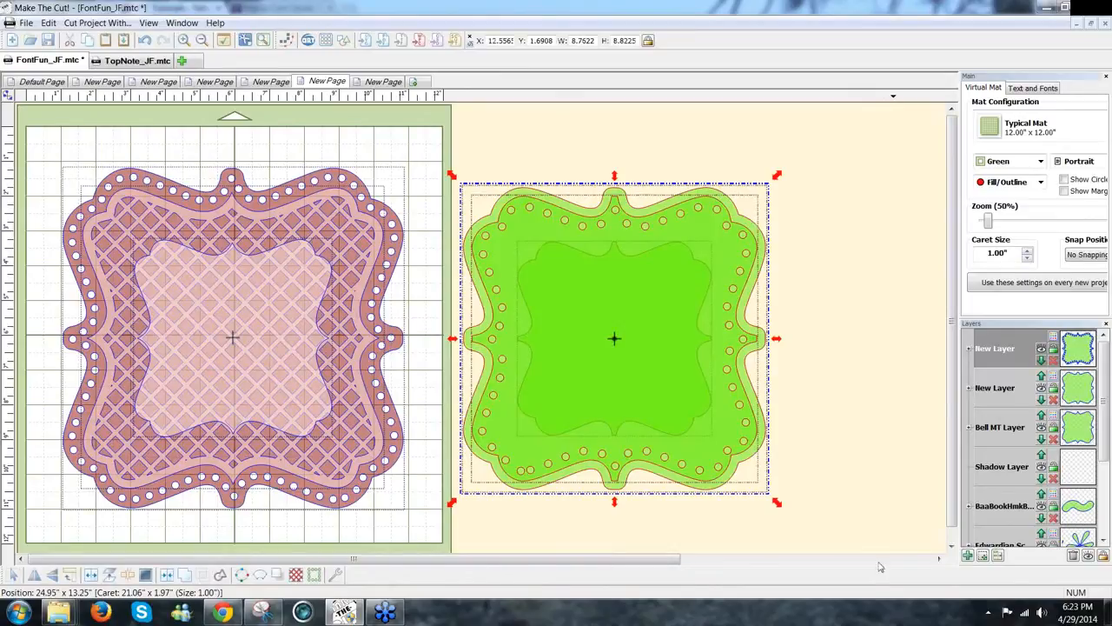
{"action": "left_click", "coordinate": [878, 496]}
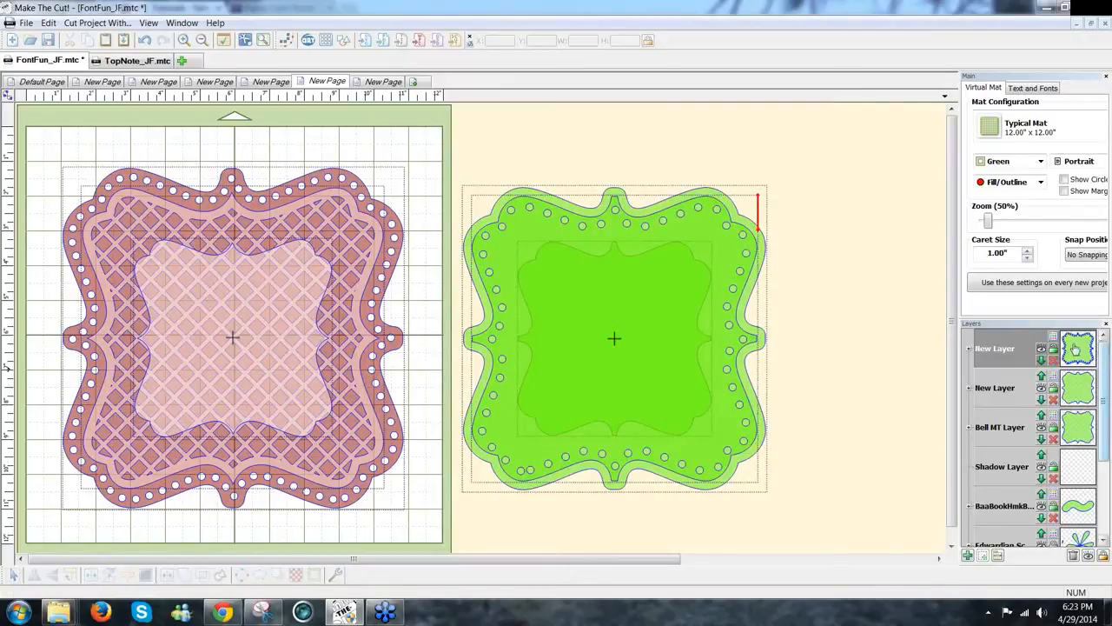
Step: Duplicate the green frame onto a new layer, hide both frame layers, and select the inner bracket
{"action": "left_click", "coordinate": [763, 275]}
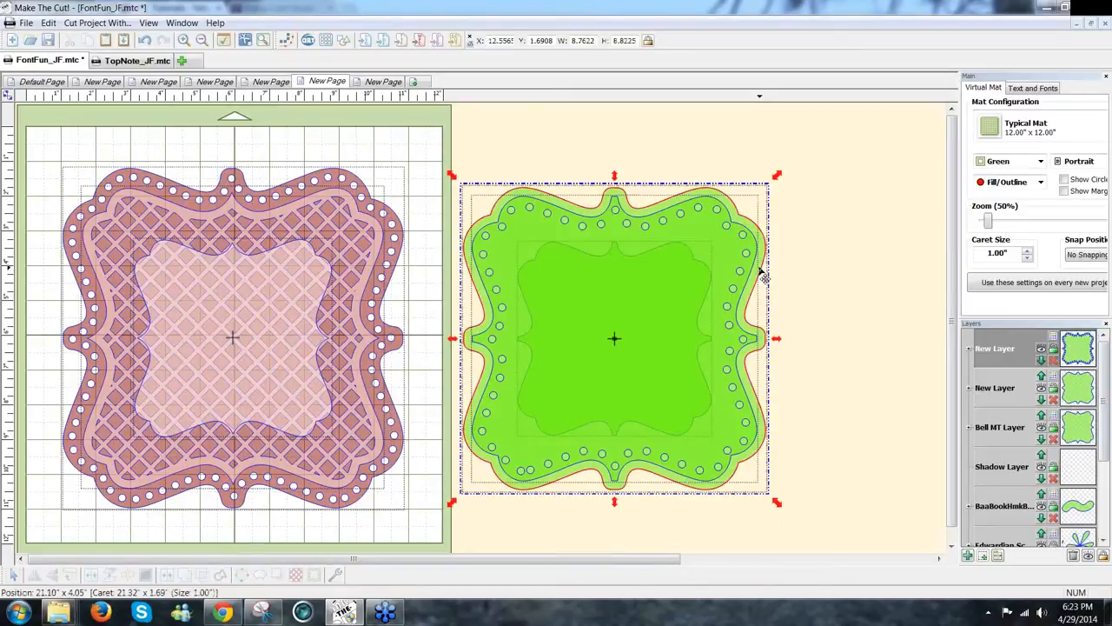
{"action": "left_click", "coordinate": [987, 556]}
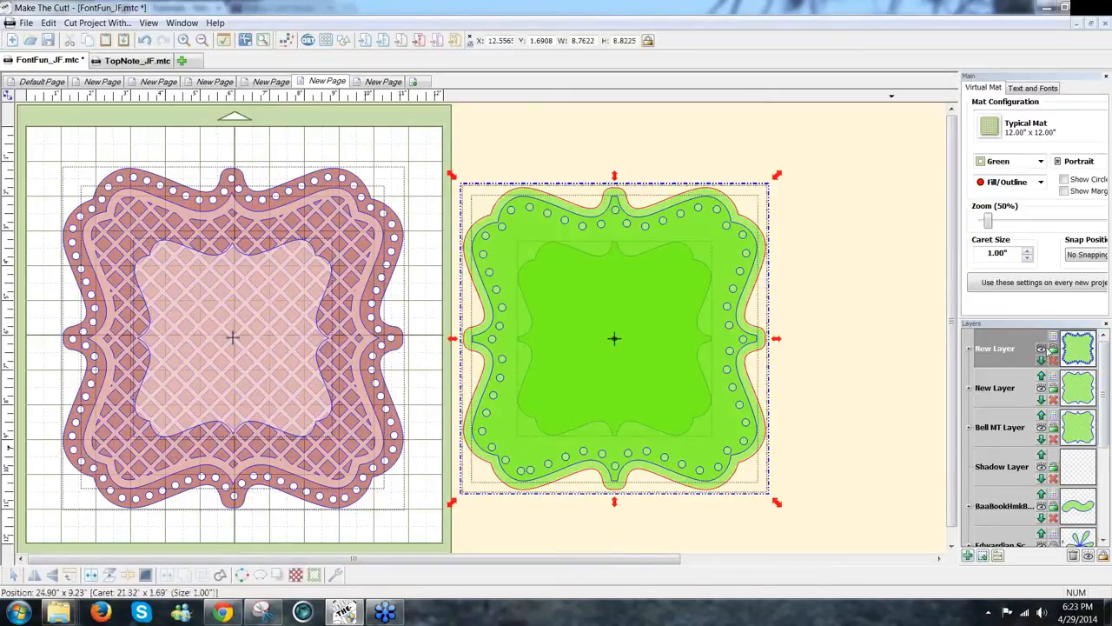
{"action": "left_click", "coordinate": [1043, 349]}
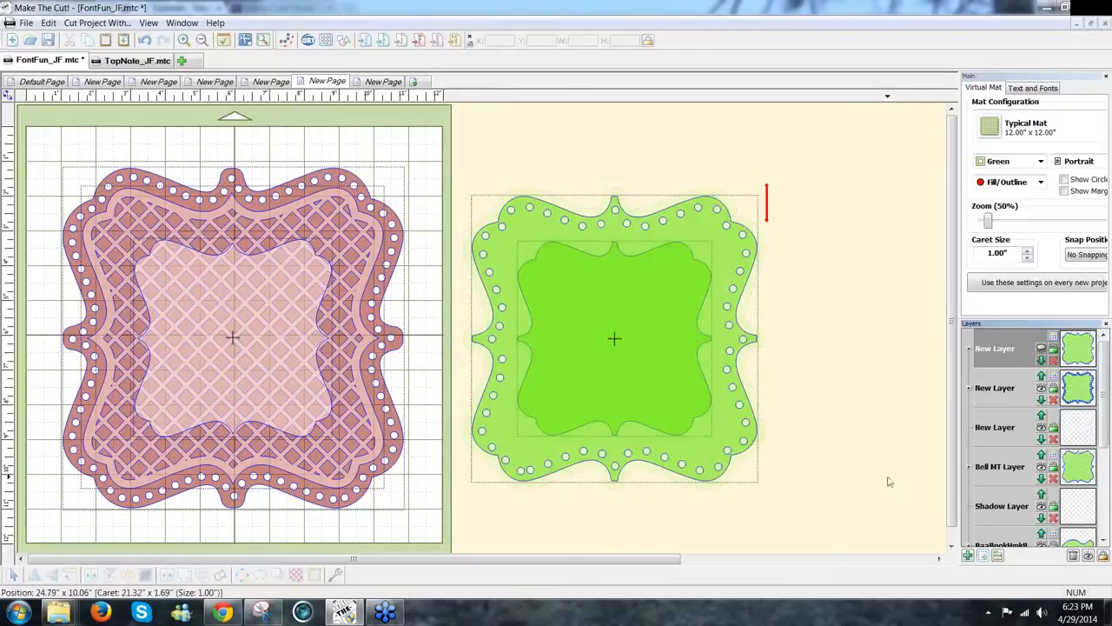
{"action": "left_click", "coordinate": [748, 446]}
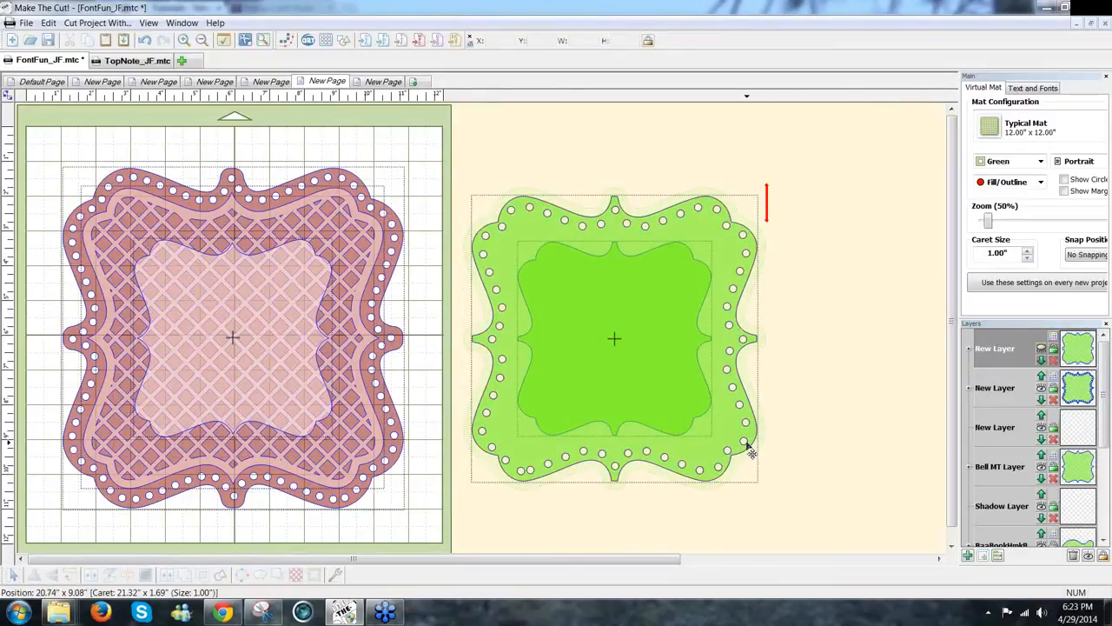
{"action": "left_click", "coordinate": [1042, 389]}
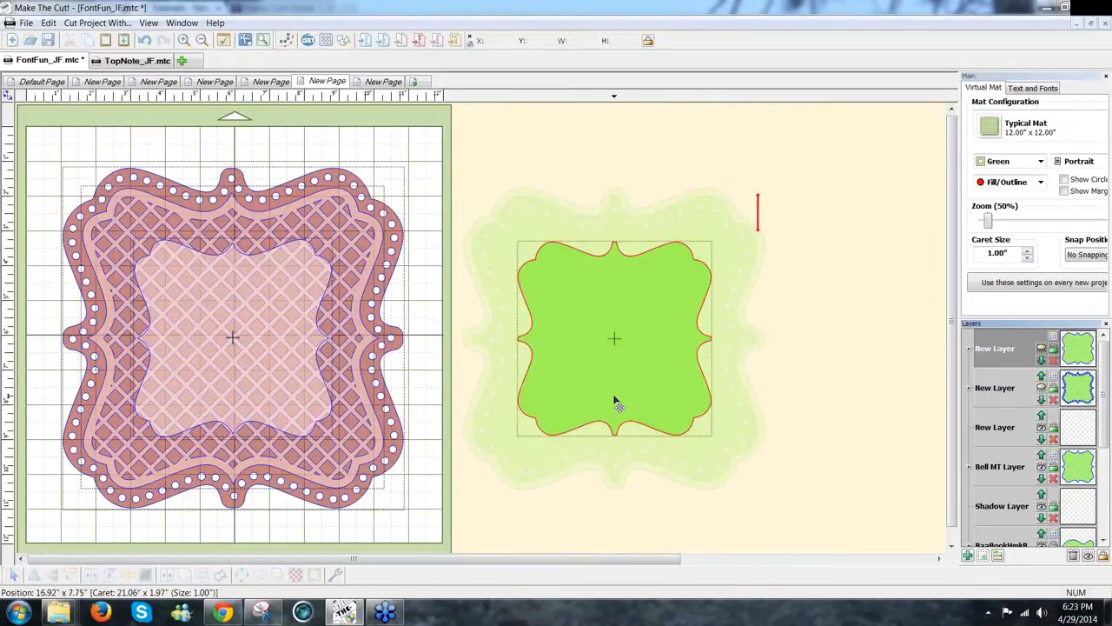
{"action": "left_click", "coordinate": [615, 404]}
Step: Apply an inverse 45° lattice with width 0.16 and gap 0.41 to the inner bracket
{"action": "left_click", "coordinate": [294, 577]}
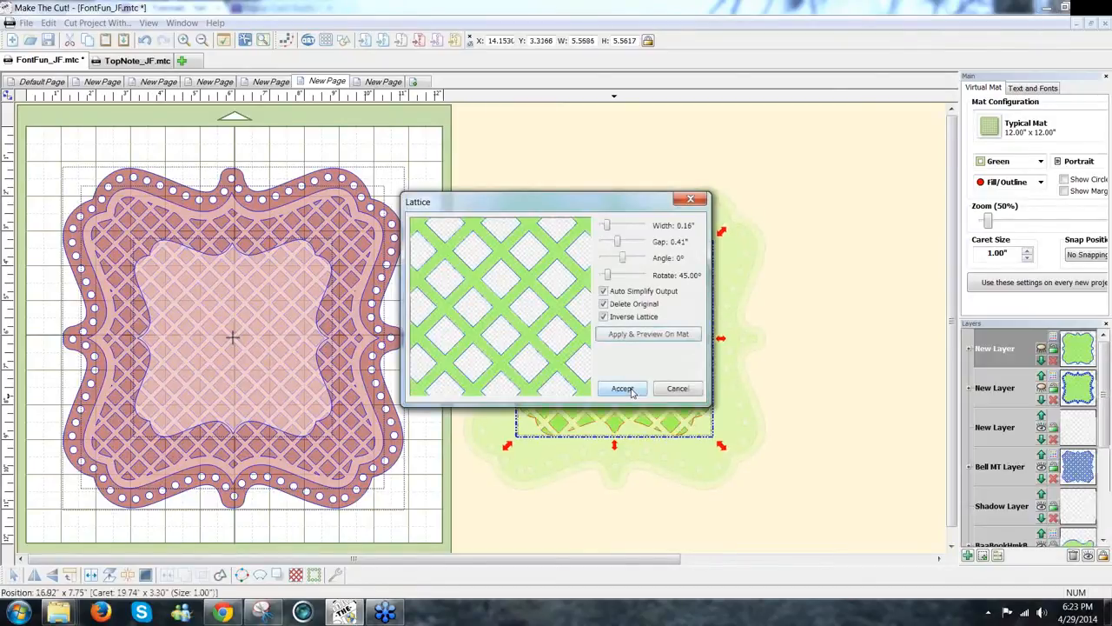
{"action": "left_click", "coordinate": [622, 388]}
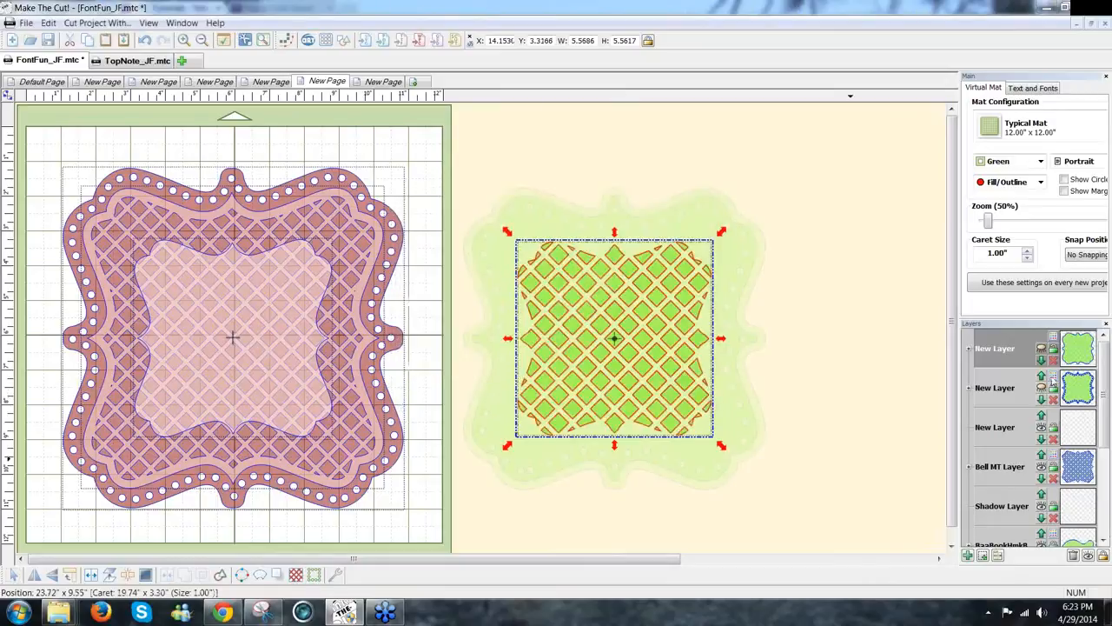
{"action": "left_click", "coordinate": [1042, 349]}
Step: Show the dotted frame layer, hide the solid frame layer, and select the frame and lattice together
{"action": "left_click", "coordinate": [869, 532]}
{"action": "left_click_drag", "start_coordinate": [868, 531], "coordinate": [770, 477]}
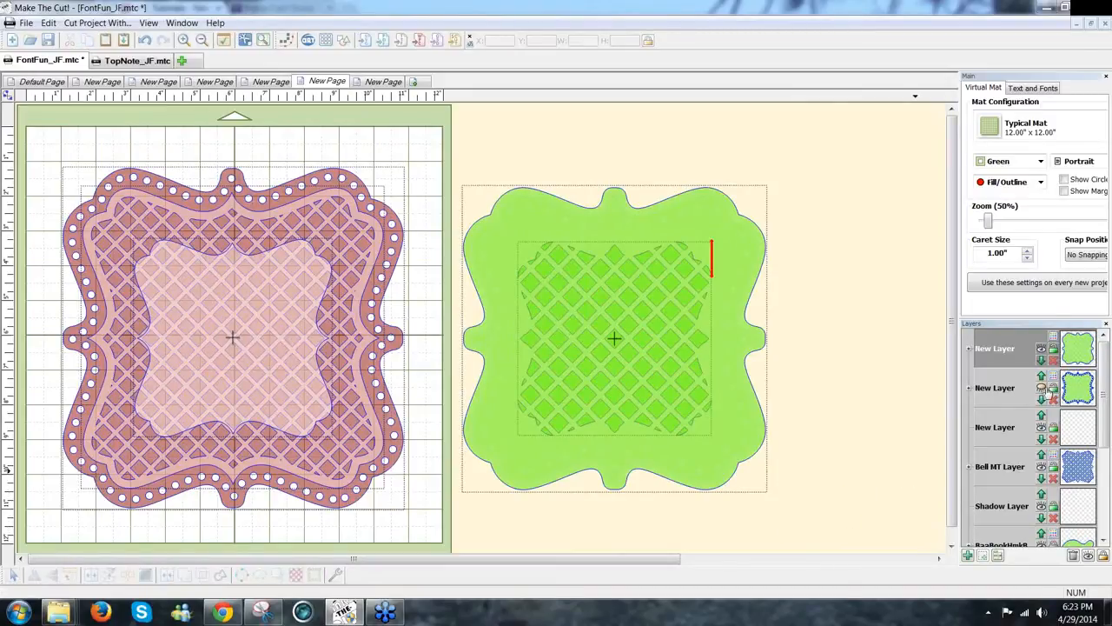
{"action": "left_click", "coordinate": [1042, 387]}
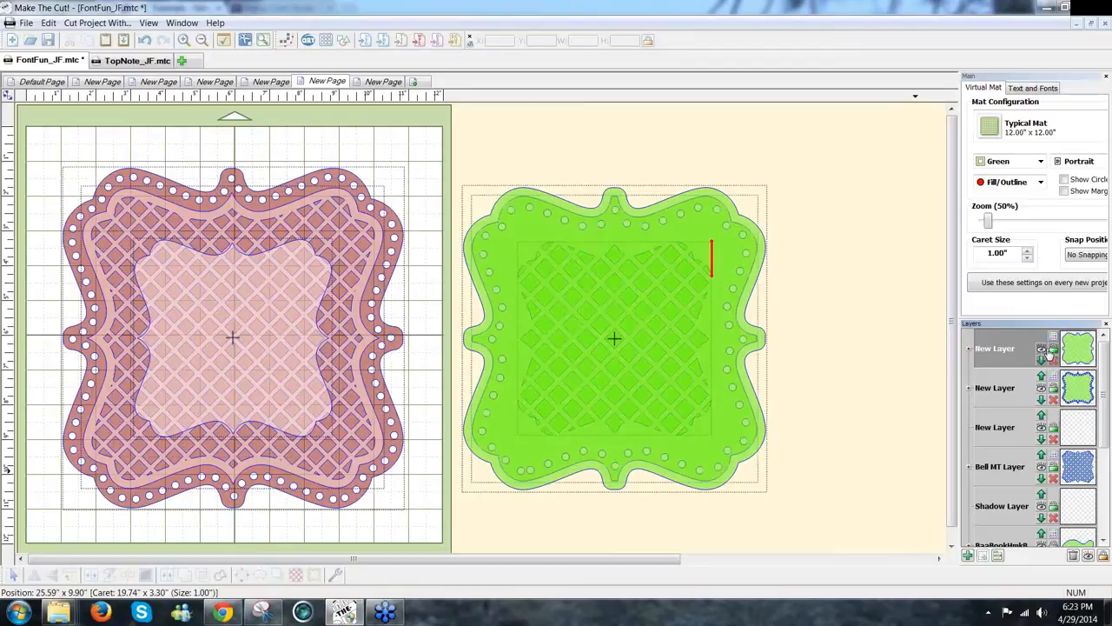
{"action": "left_click", "coordinate": [1043, 349]}
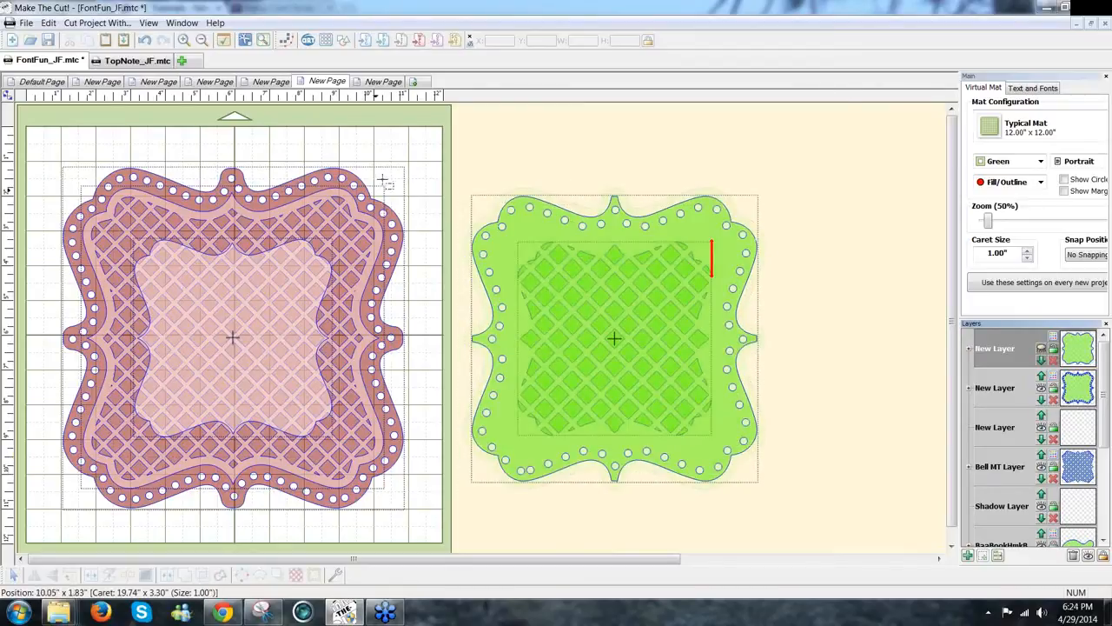
{"action": "left_click_drag", "start_coordinate": [375, 189], "coordinate": [830, 507]}
{"action": "left_click_drag", "start_coordinate": [417, 130], "coordinate": [485, 125]}
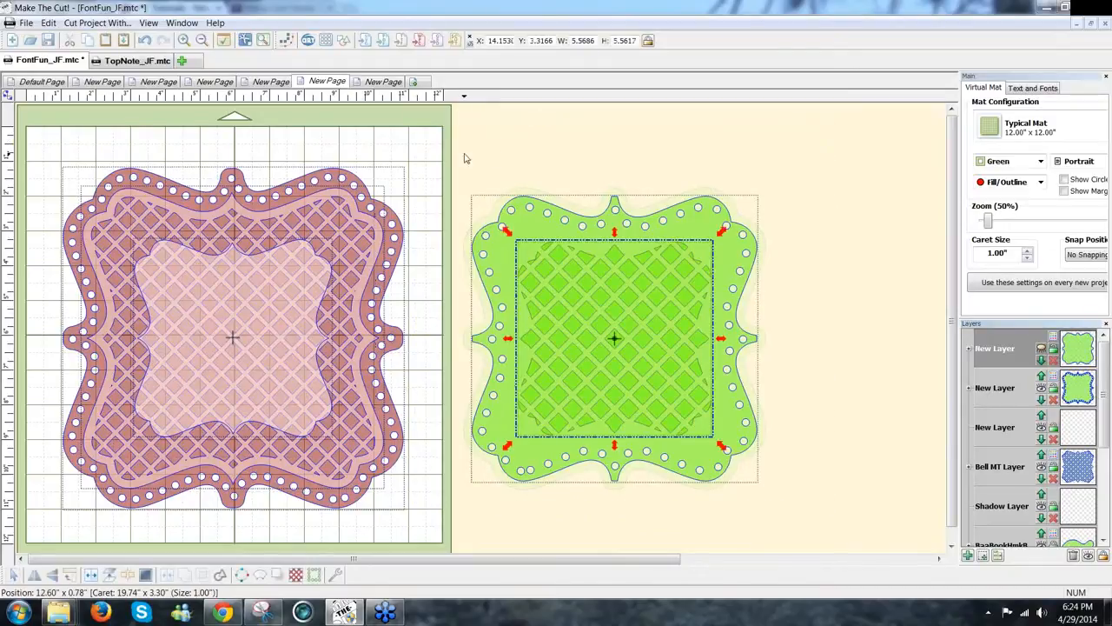
{"action": "left_click", "coordinate": [673, 421]}
{"action": "left_click_drag", "start_coordinate": [459, 155], "coordinate": [836, 555]}
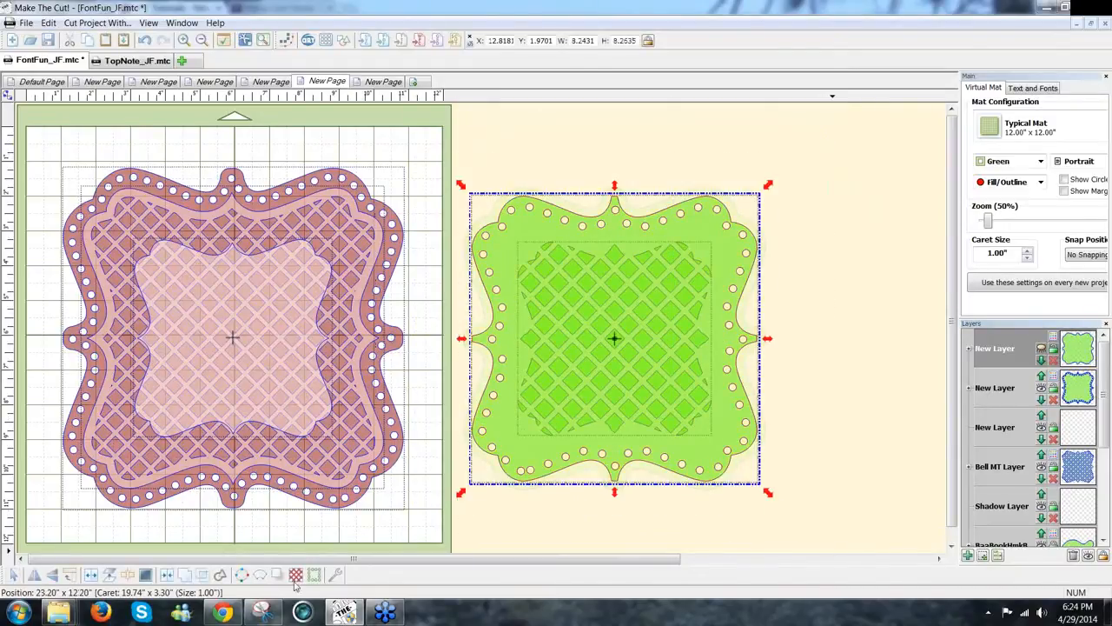
Step: Cut the lattice into the frame, delete empty layers, and reorder and show the frame layers
{"action": "left_click", "coordinate": [166, 574]}
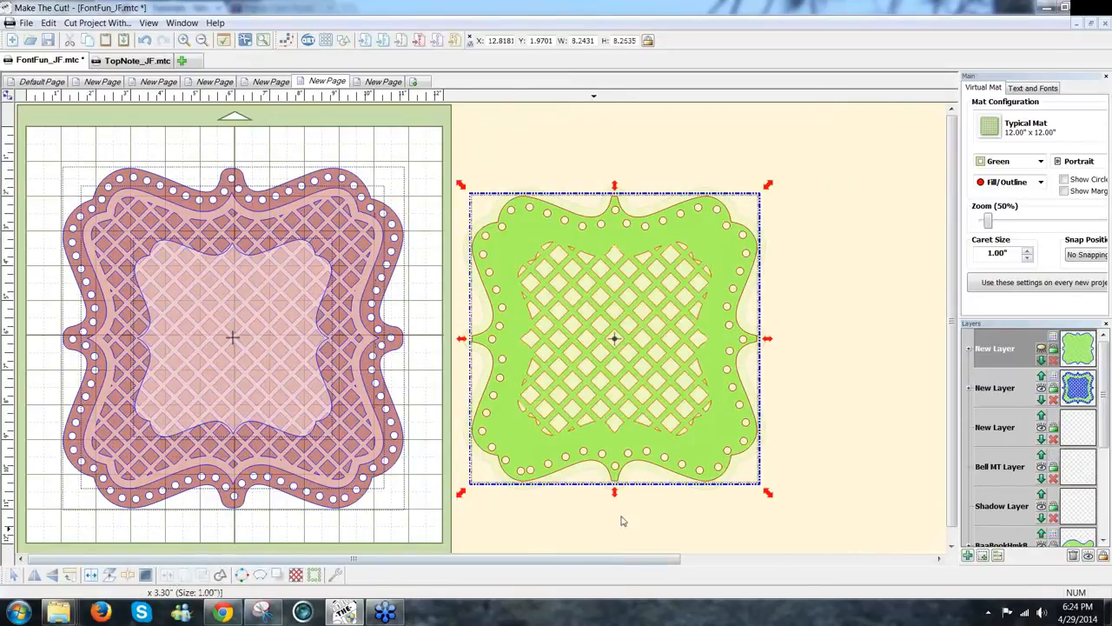
{"action": "left_click", "coordinate": [1074, 557]}
{"action": "left_click", "coordinate": [905, 383]}
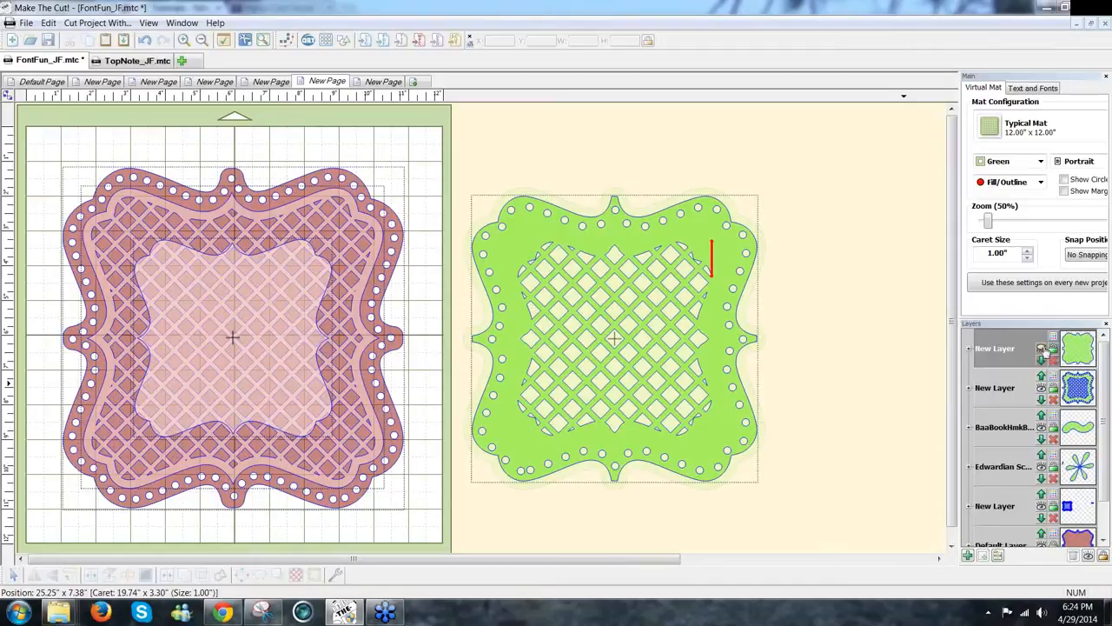
{"action": "left_click", "coordinate": [1041, 359]}
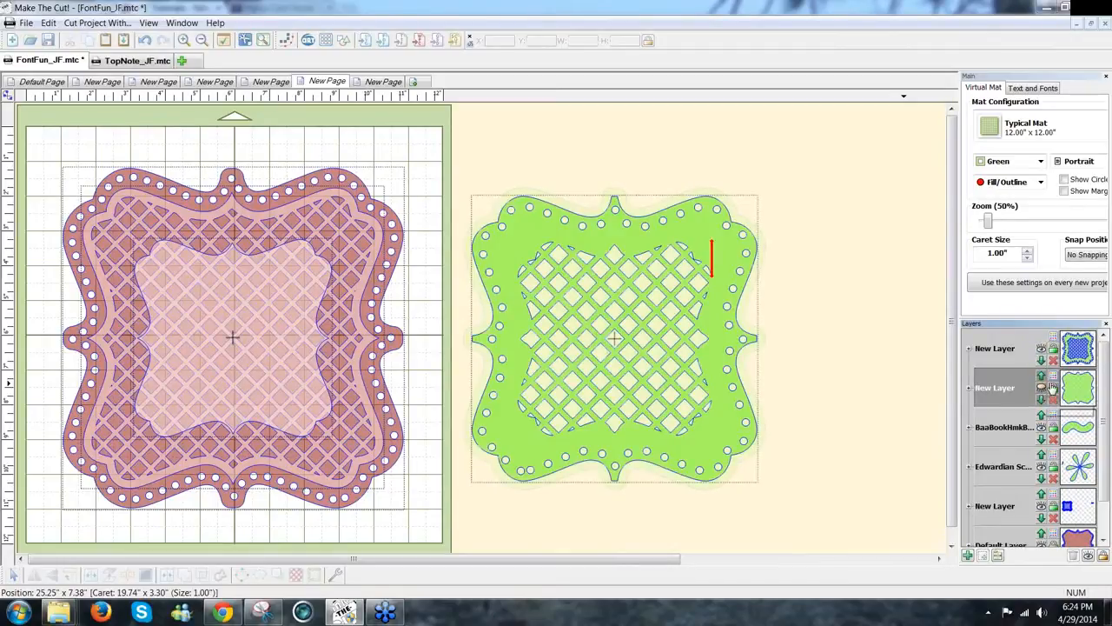
{"action": "left_click", "coordinate": [1053, 389]}
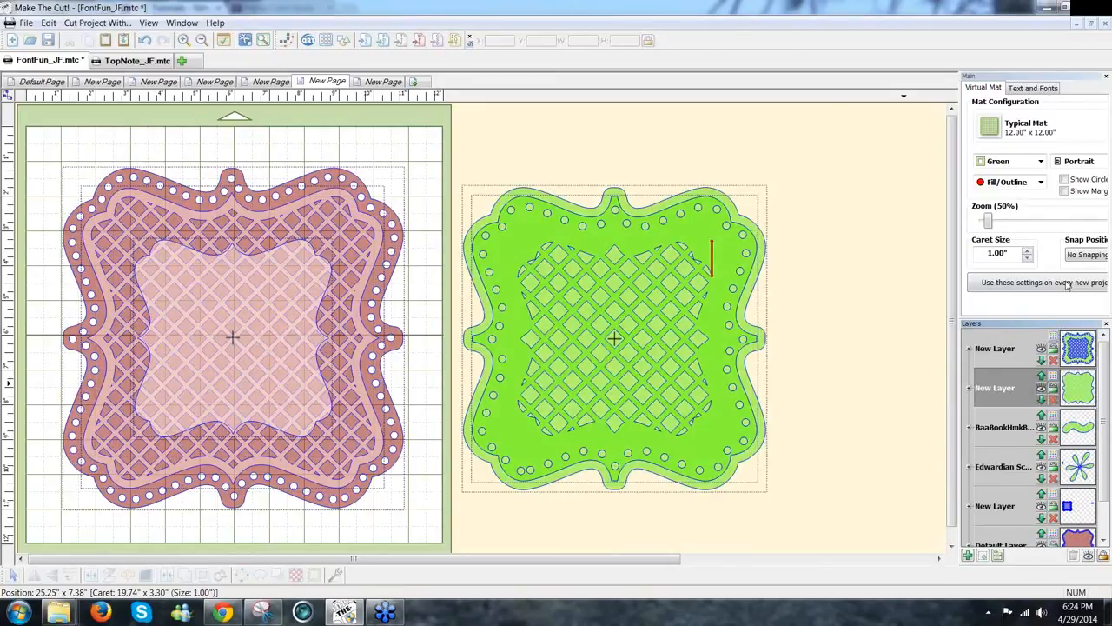
Step: Colour the lattice frame layer rose-brown and switch the mat colour theme to Contrast
{"action": "left_click", "coordinate": [1054, 343]}
{"action": "left_click", "coordinate": [1034, 409]}
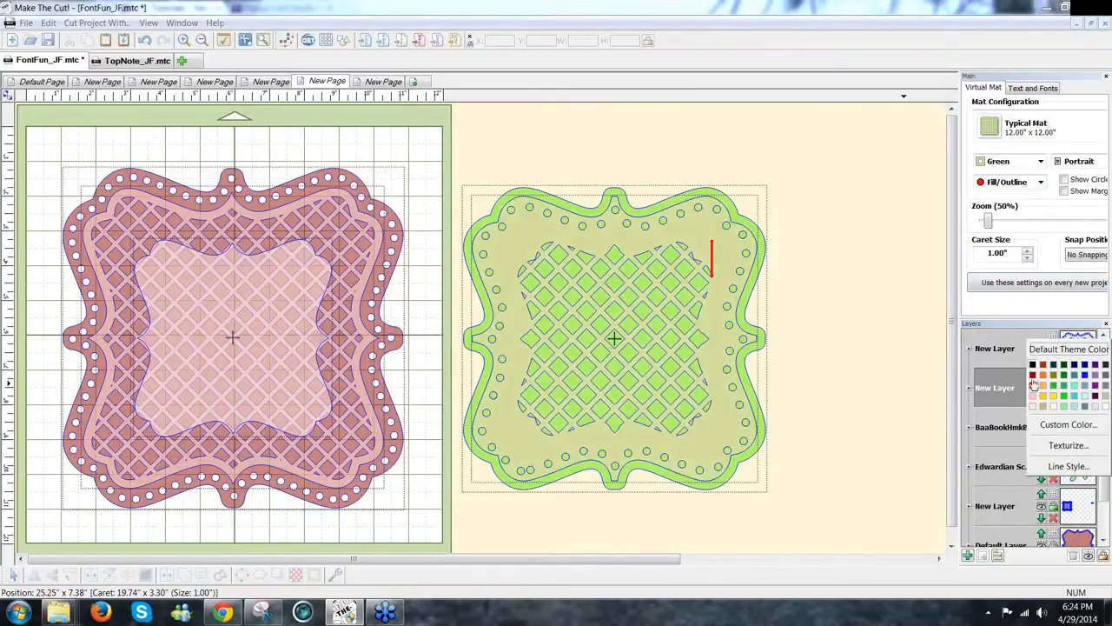
{"action": "left_click", "coordinate": [1034, 385]}
{"action": "left_click", "coordinate": [1054, 382]}
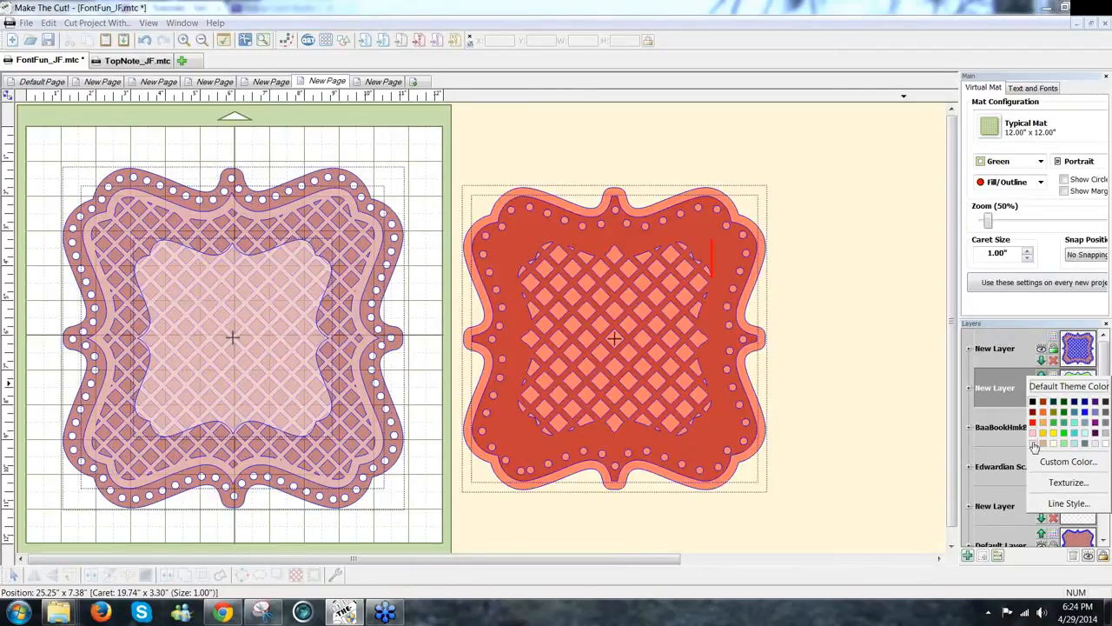
{"action": "left_click", "coordinate": [1041, 160]}
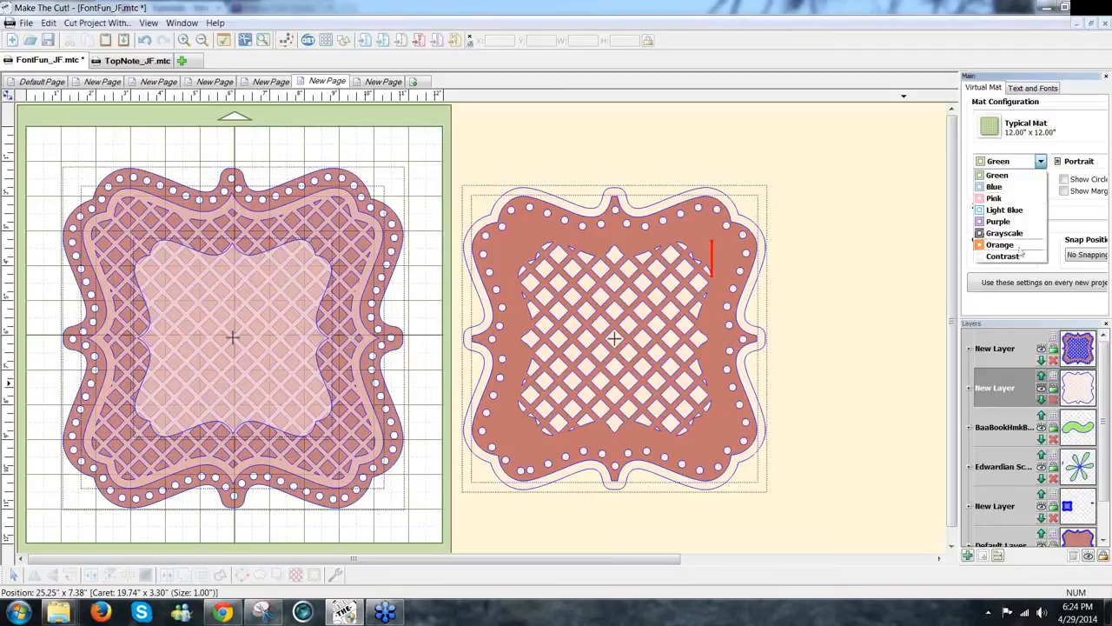
{"action": "left_click", "coordinate": [1003, 256]}
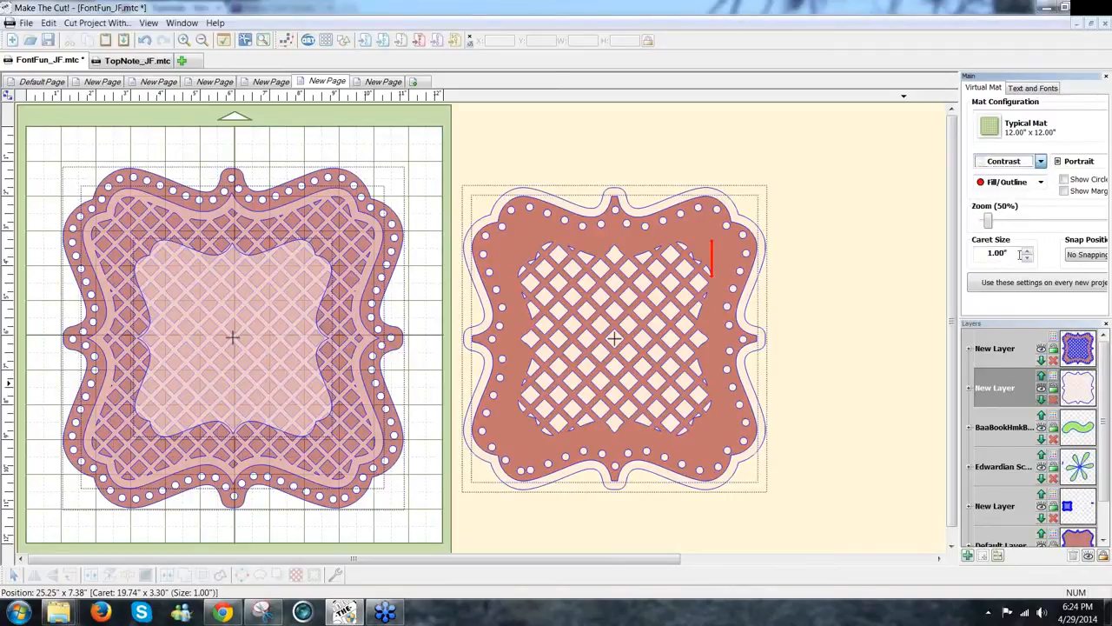
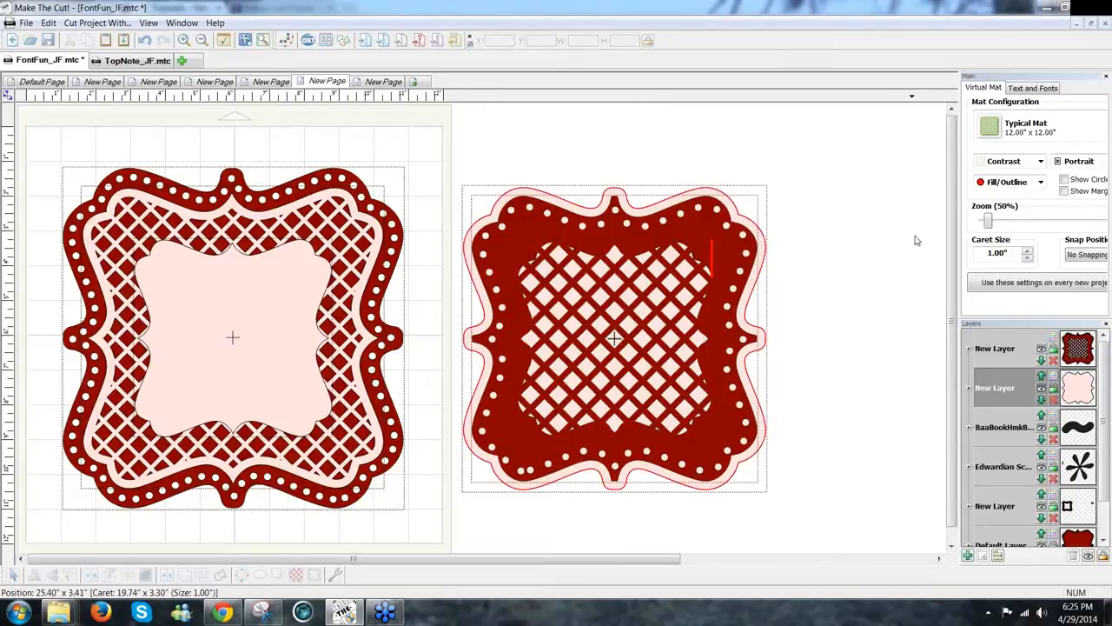
Step: Add a small black swirl text glyph and move it just below the left lattice frame
{"action": "left_click", "coordinate": [1045, 92]}
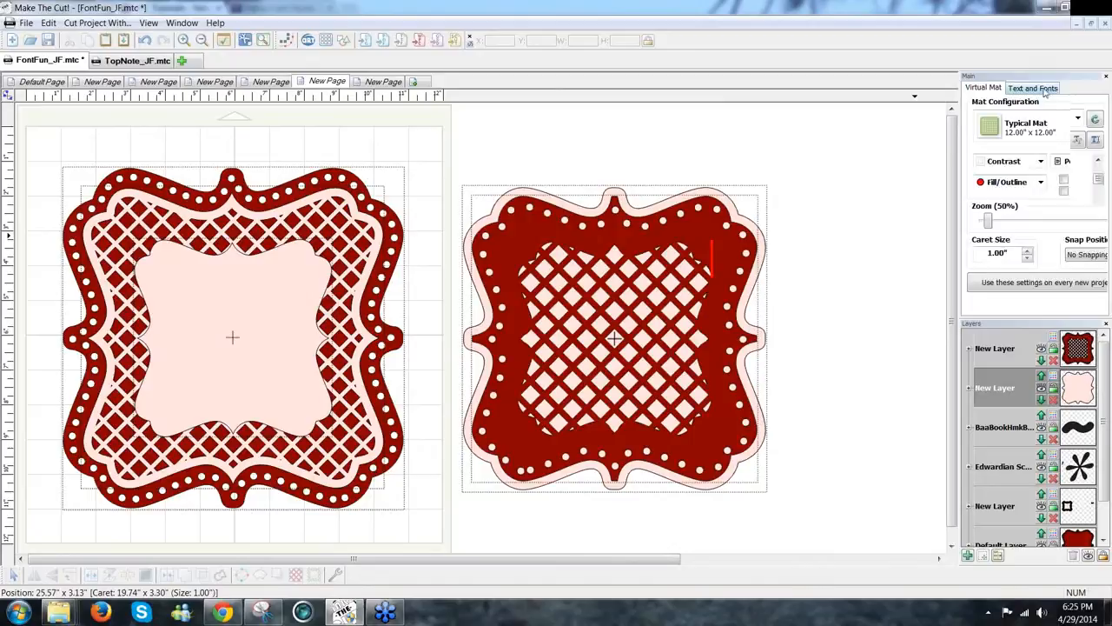
{"action": "left_click", "coordinate": [1095, 140]}
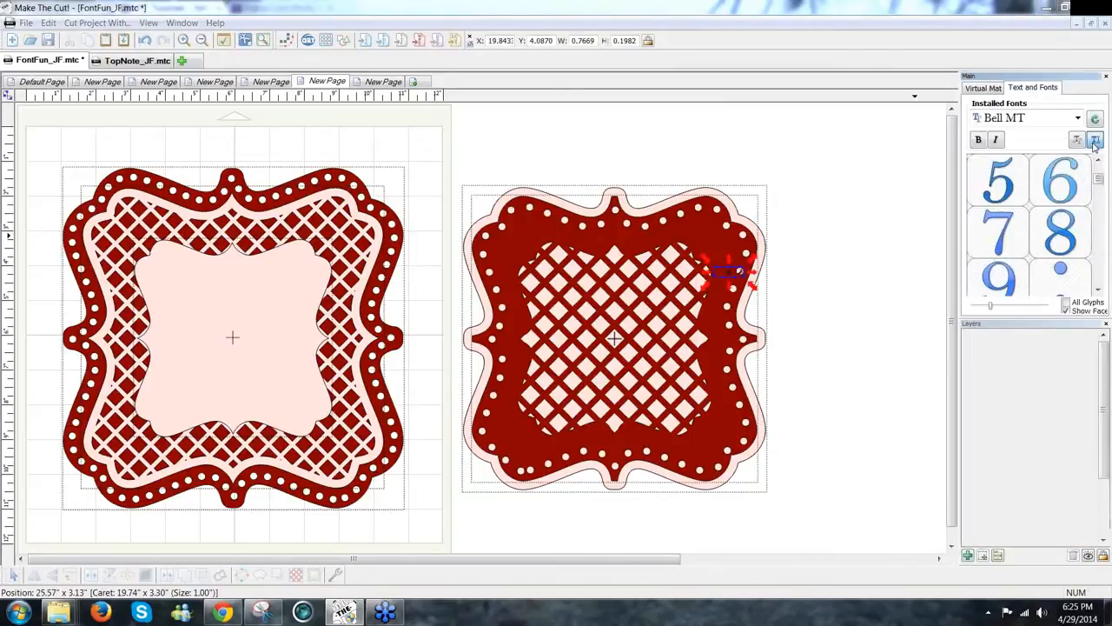
{"action": "left_click", "coordinate": [729, 272]}
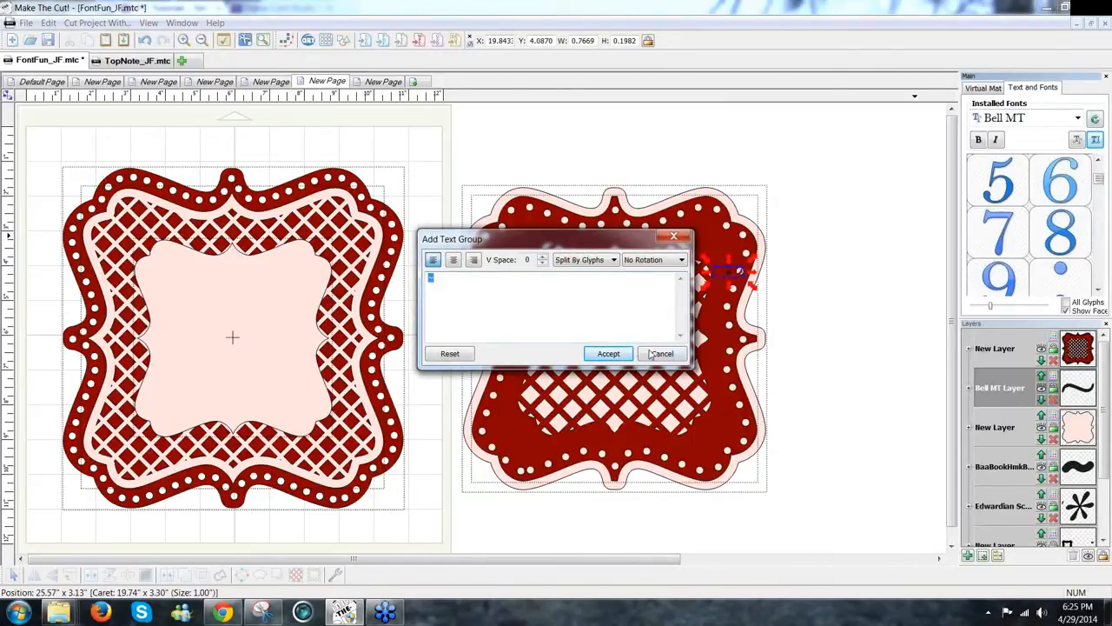
{"action": "left_click", "coordinate": [611, 353]}
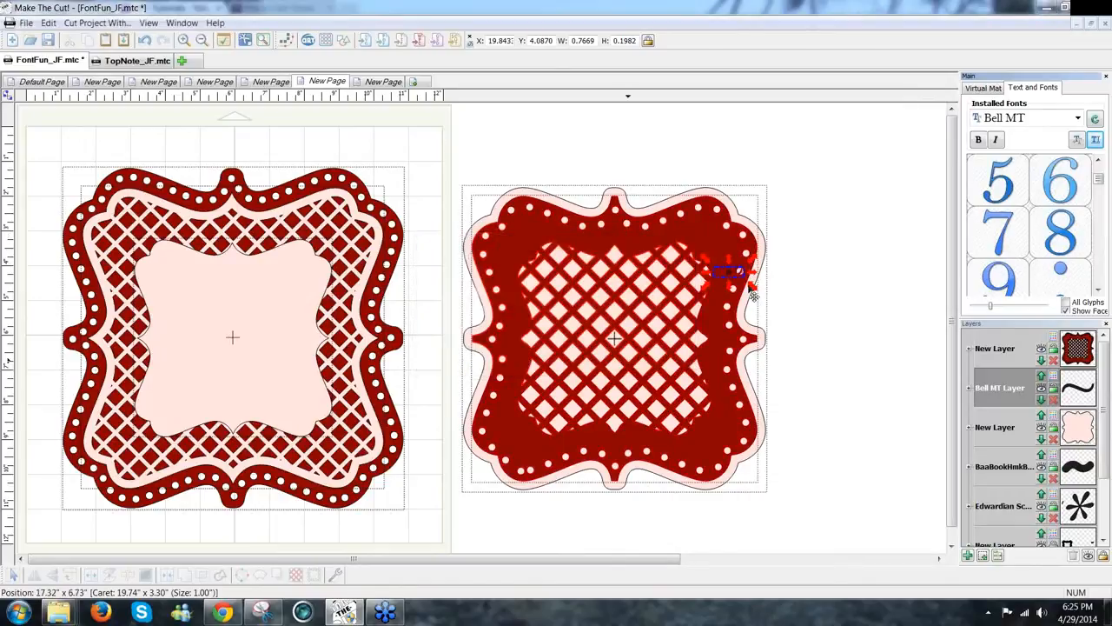
{"action": "left_click", "coordinate": [728, 274]}
{"action": "left_click_drag", "start_coordinate": [592, 227], "coordinate": [433, 133]}
{"action": "left_click_drag", "start_coordinate": [832, 310], "coordinate": [708, 244]}
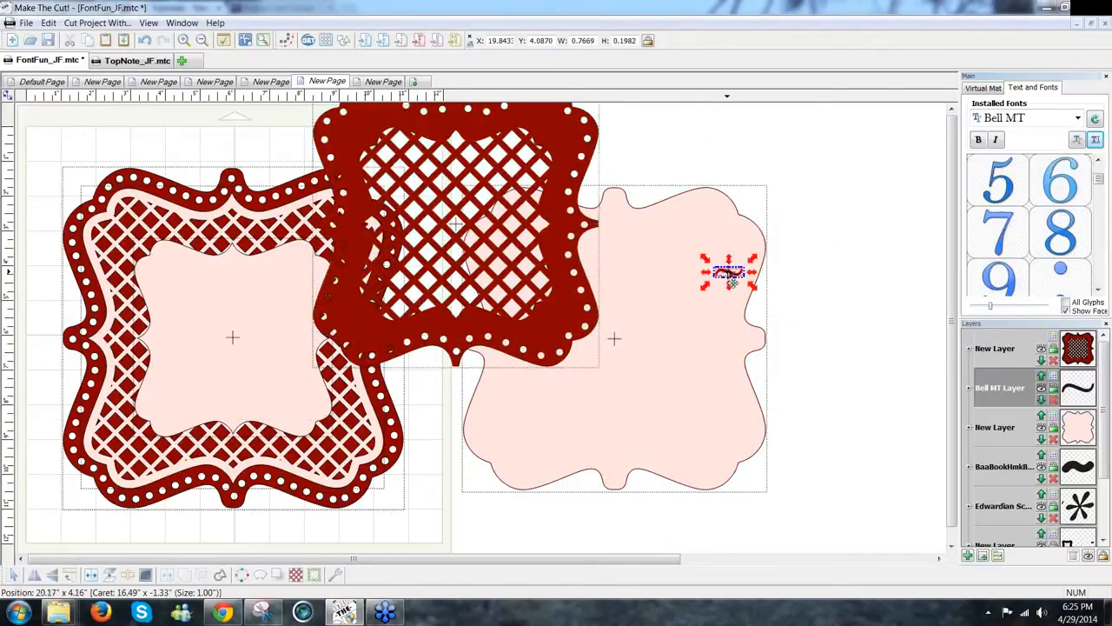
{"action": "left_click_drag", "start_coordinate": [712, 310], "coordinate": [422, 527]}
Step: Set the lattice frame back over its pink backing and check the reassembled right frame
{"action": "left_click_drag", "start_coordinate": [479, 346], "coordinate": [646, 455]}
{"action": "left_click", "coordinate": [816, 492]}
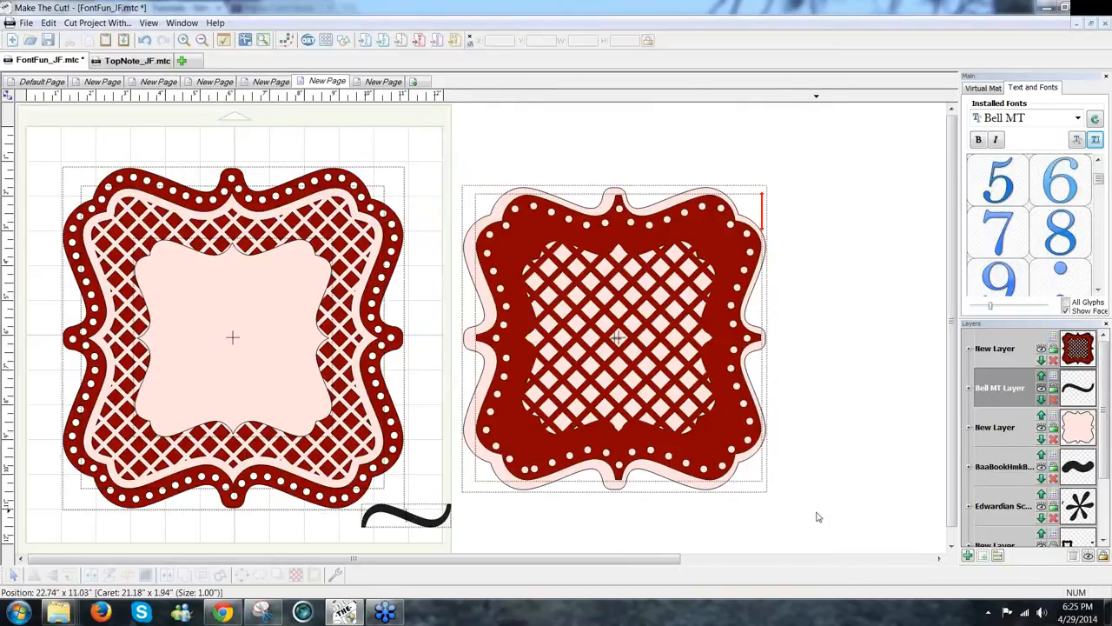
{"action": "left_click_drag", "start_coordinate": [437, 137], "coordinate": [405, 124]}
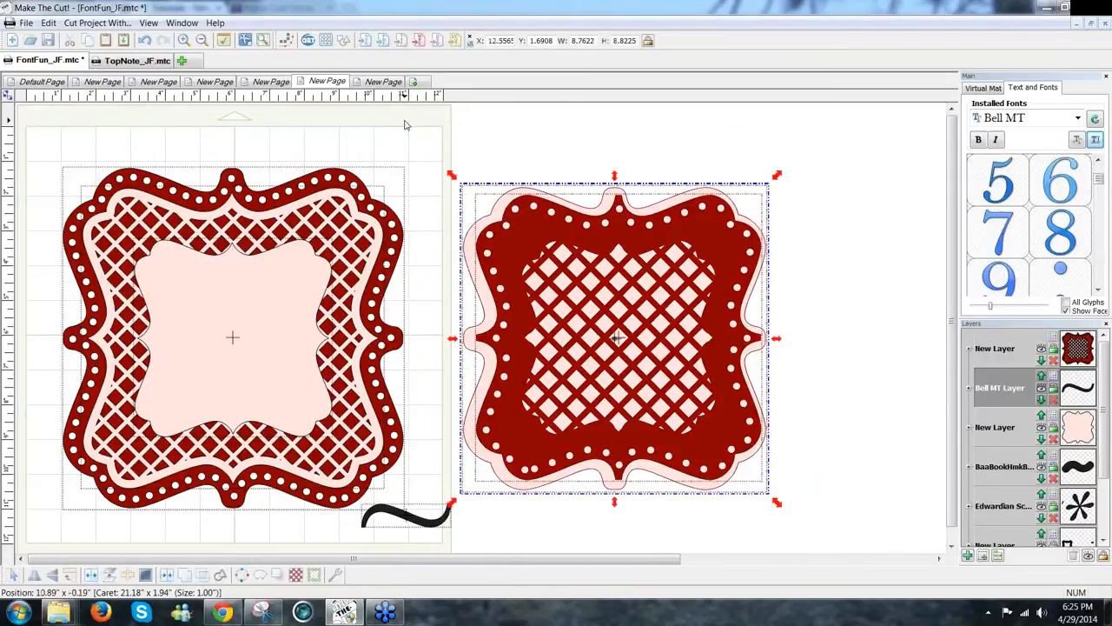
{"action": "left_click", "coordinate": [852, 323]}
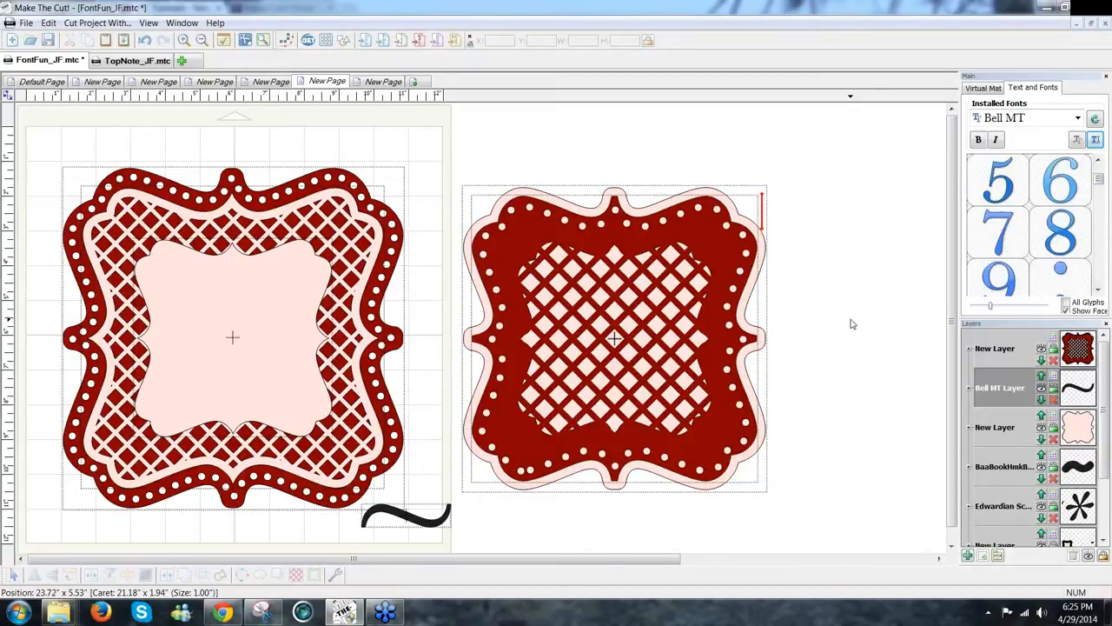
Step: Browse the New Page tabs and settle on the last page with red scroll borders and doily frame
{"action": "left_click", "coordinate": [386, 82]}
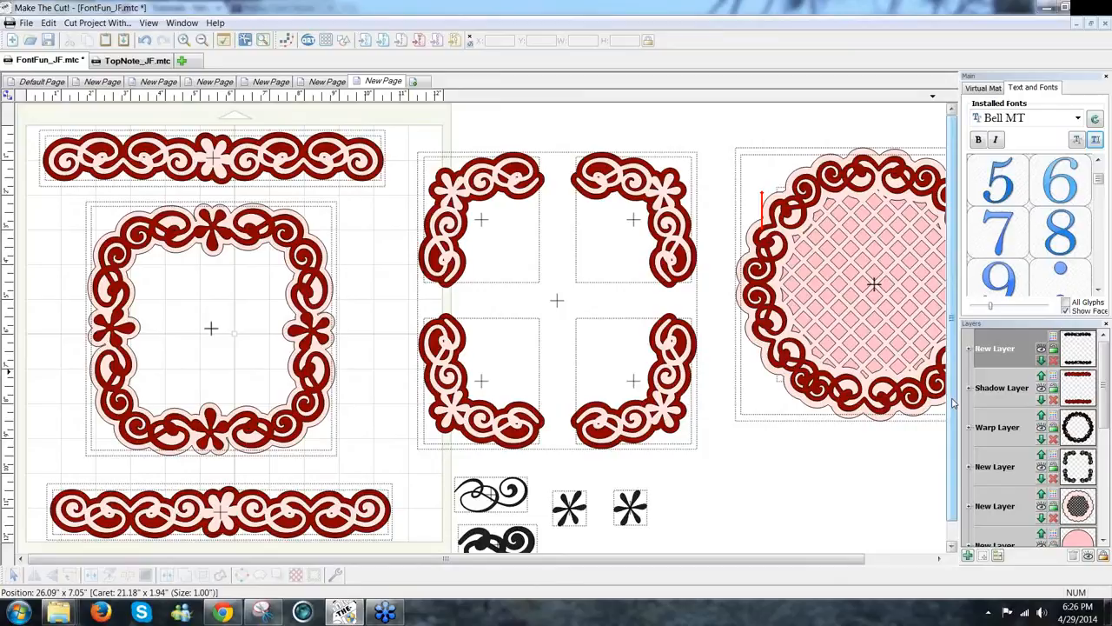
{"action": "scroll", "coordinate": [658, 417], "scroll_direction": "down", "scroll_amount": 1}
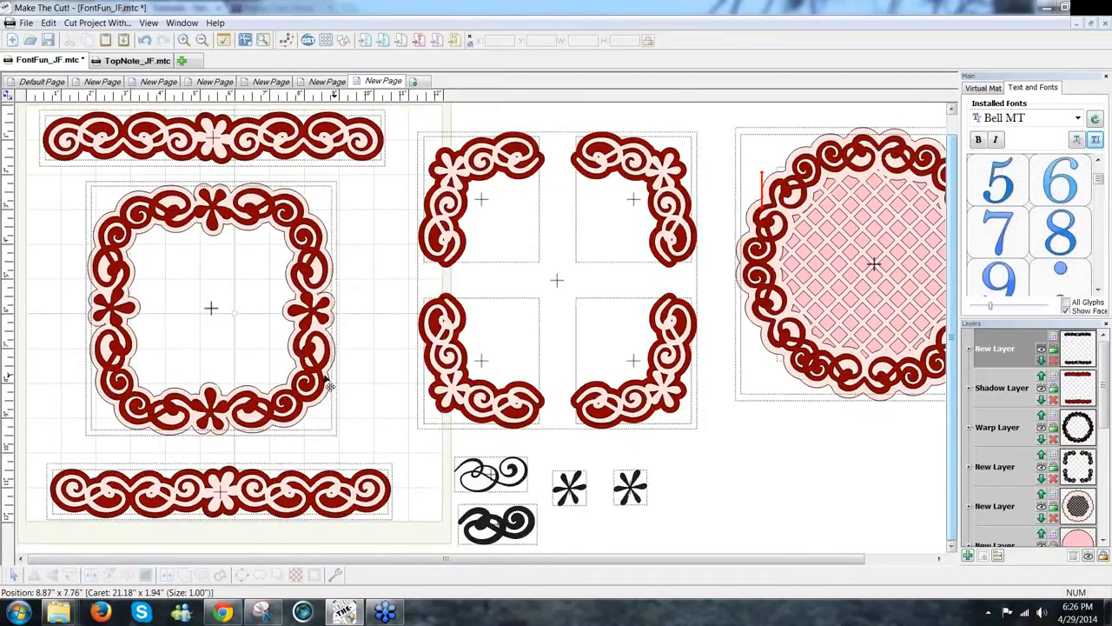
{"action": "left_click", "coordinate": [518, 492]}
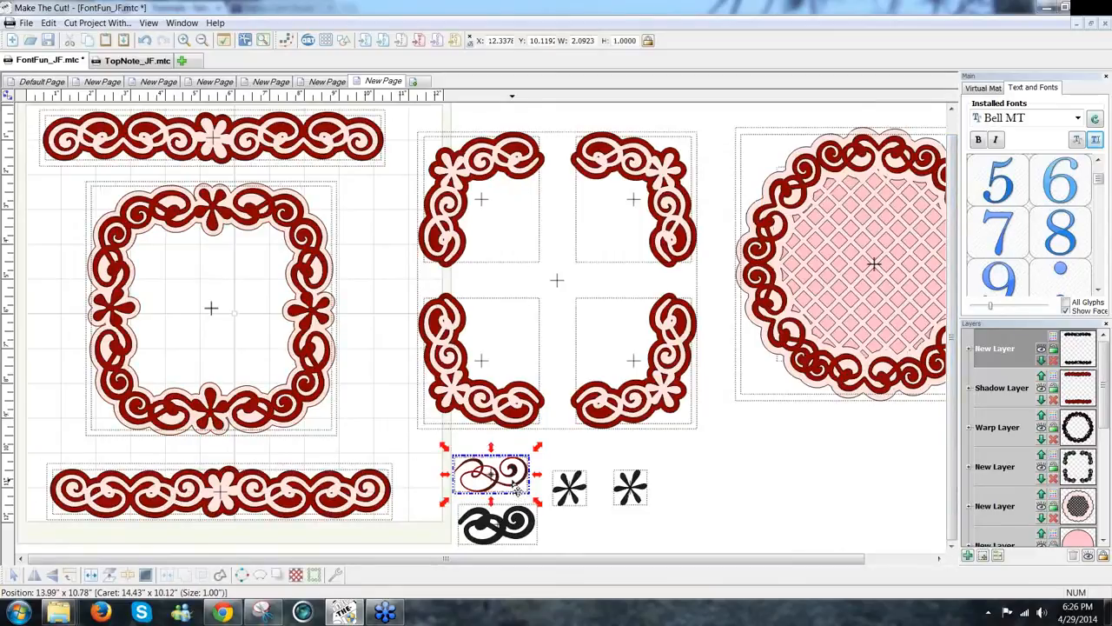
{"action": "left_click", "coordinate": [271, 83]}
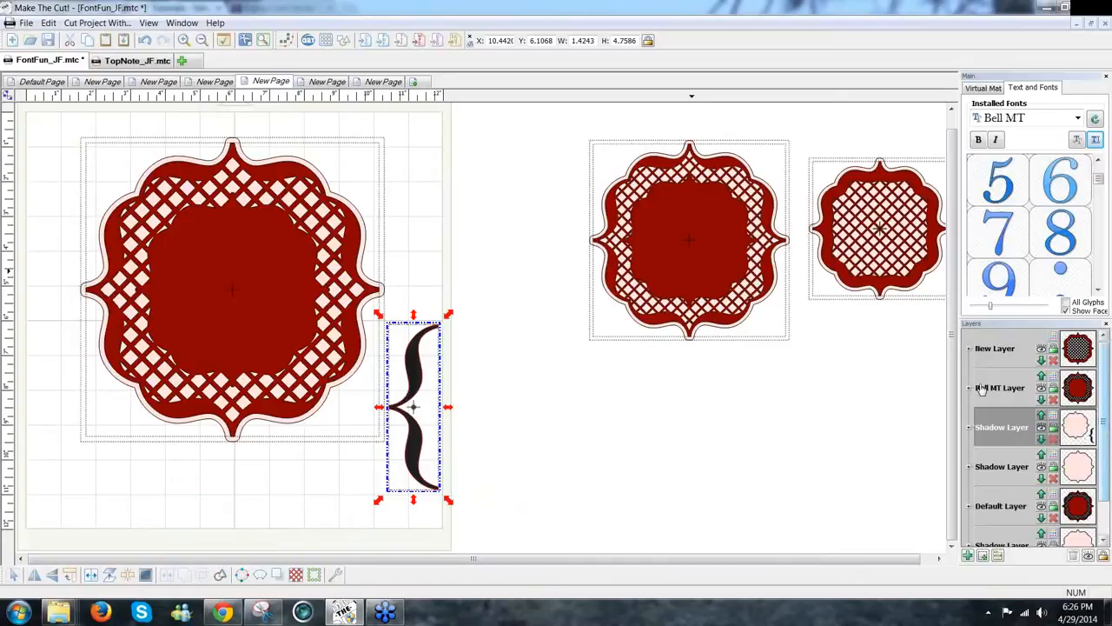
{"action": "left_click", "coordinate": [328, 81]}
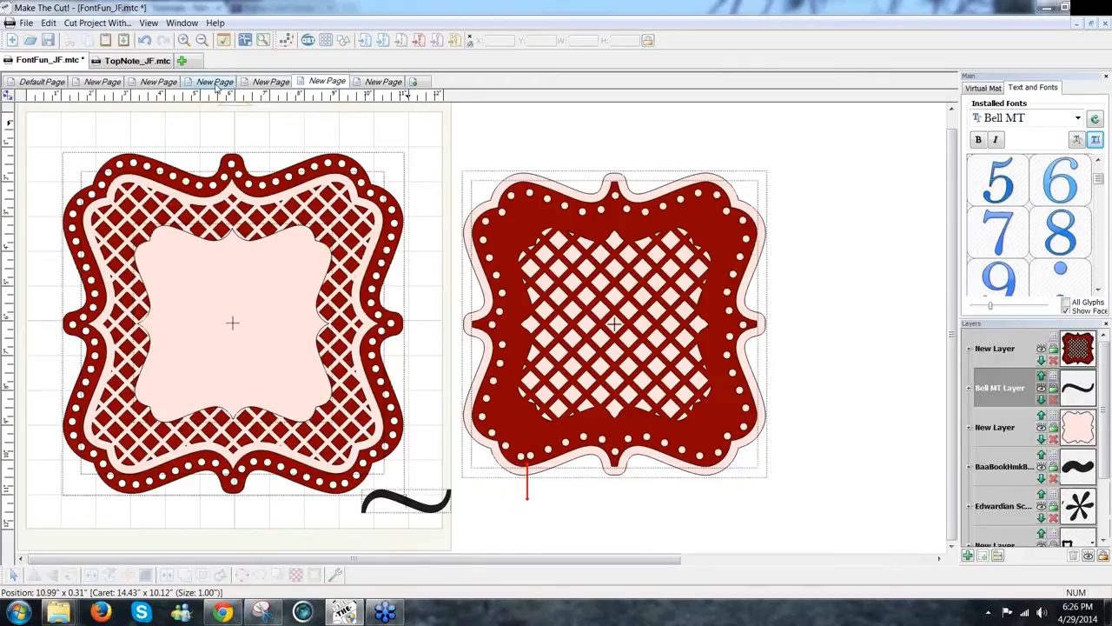
{"action": "left_click", "coordinate": [216, 83]}
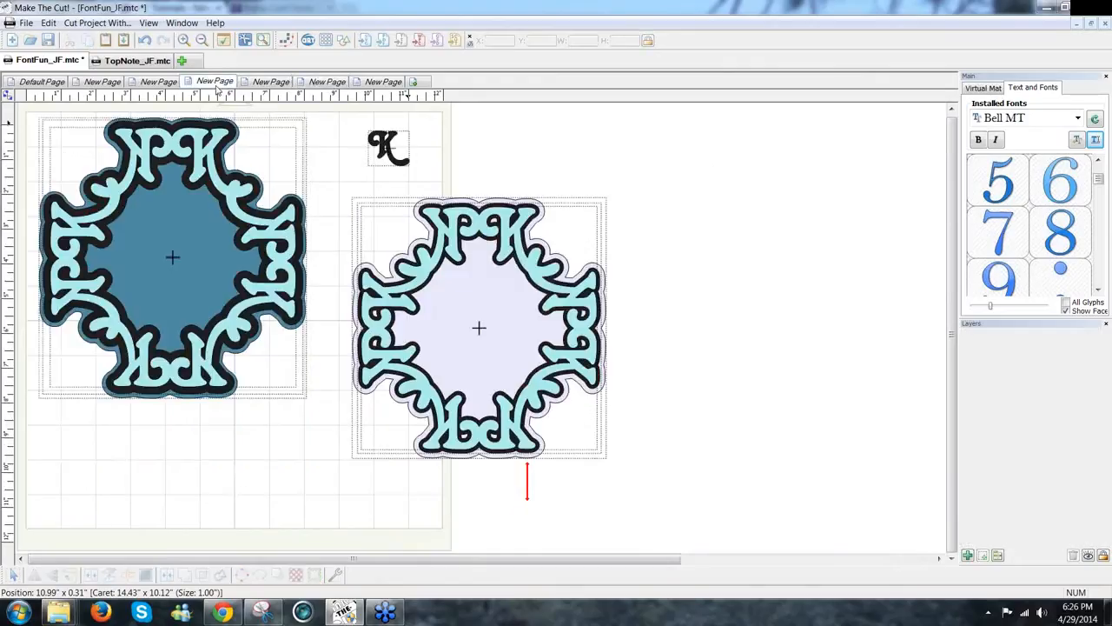
{"action": "left_click", "coordinate": [270, 84]}
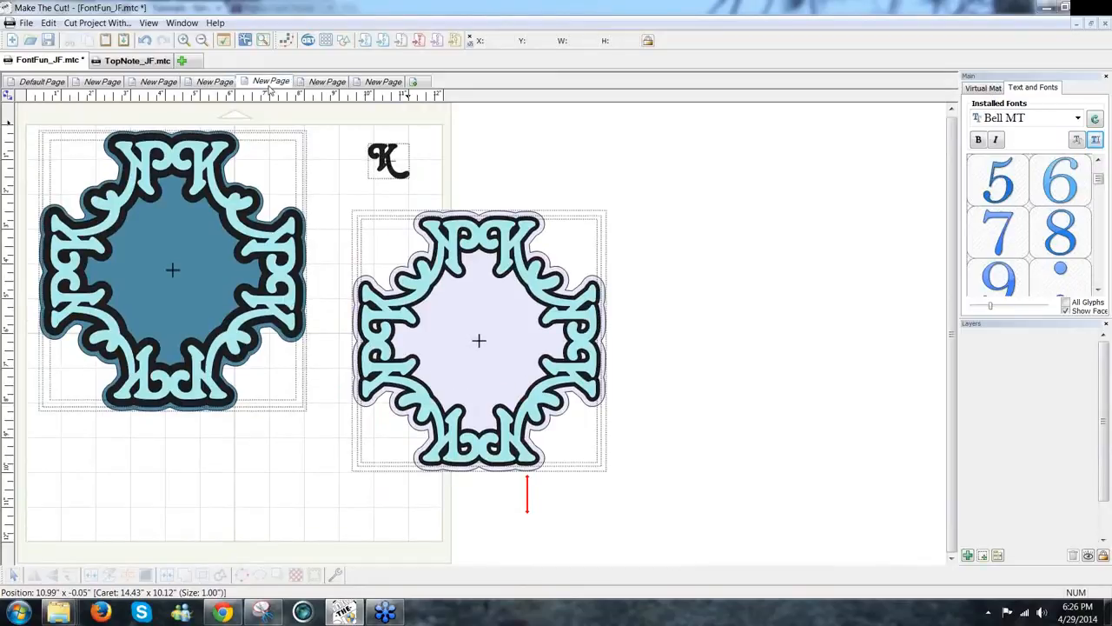
{"action": "left_click", "coordinate": [383, 82]}
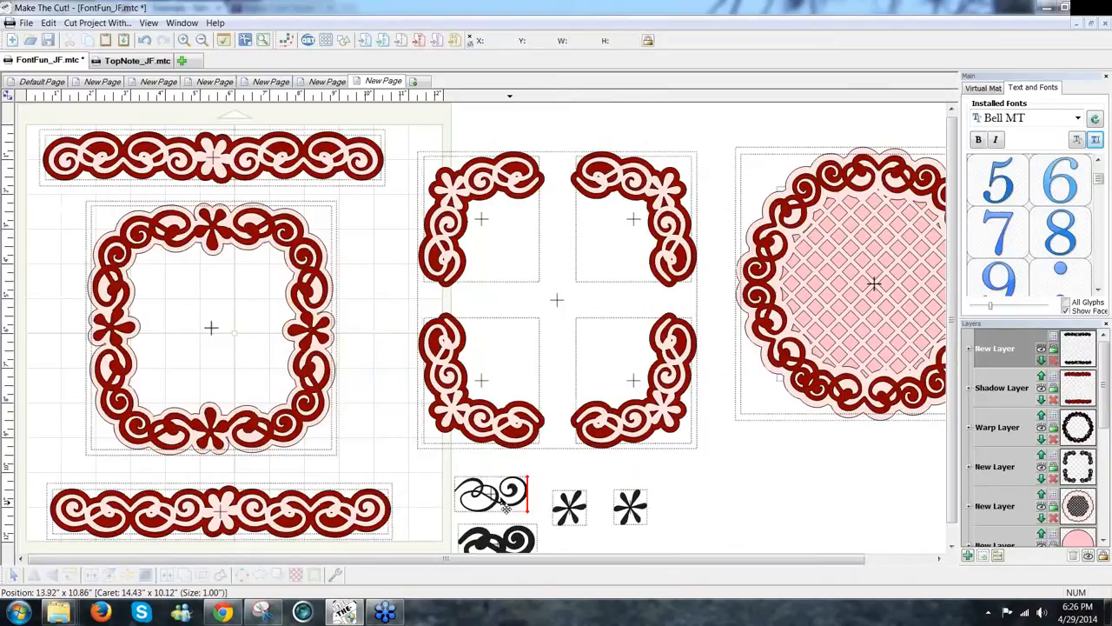
Step: Move the first black asterisk up beside the swirl, then go to the Default Page
{"action": "left_click", "coordinate": [505, 503]}
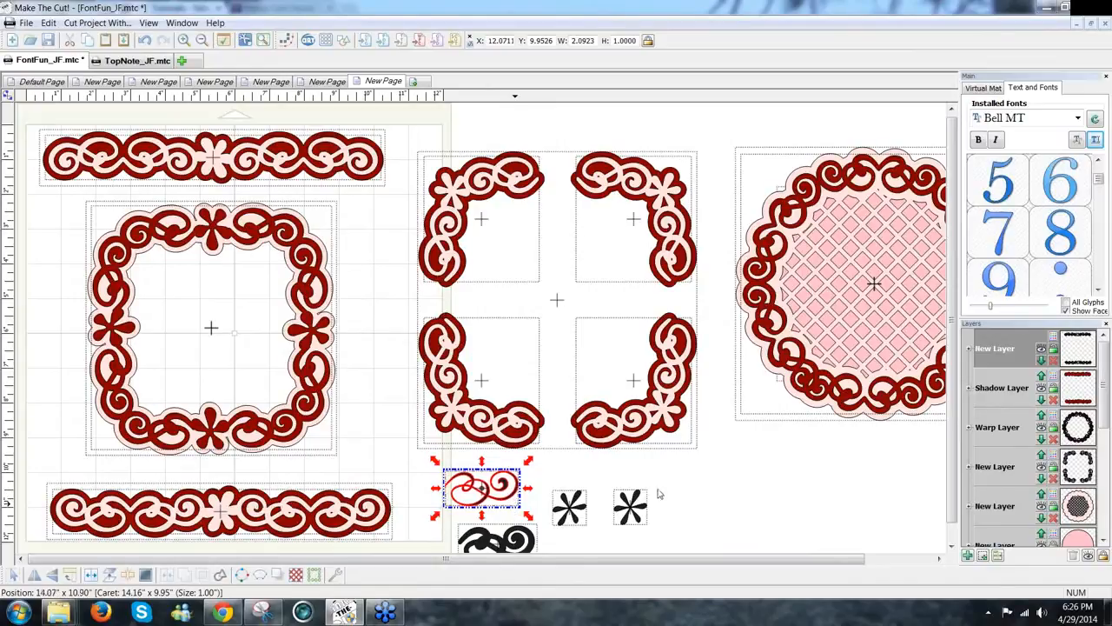
{"action": "left_click_drag", "start_coordinate": [666, 481], "coordinate": [667, 486]}
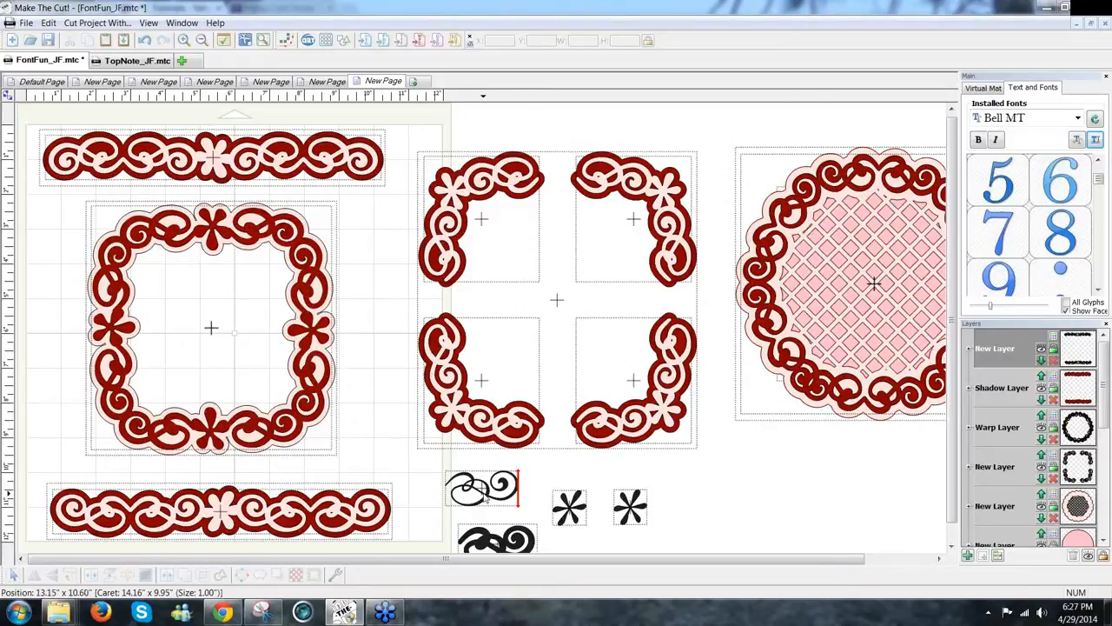
{"action": "left_click", "coordinate": [565, 503]}
{"action": "left_click_drag", "start_coordinate": [567, 506], "coordinate": [559, 491]}
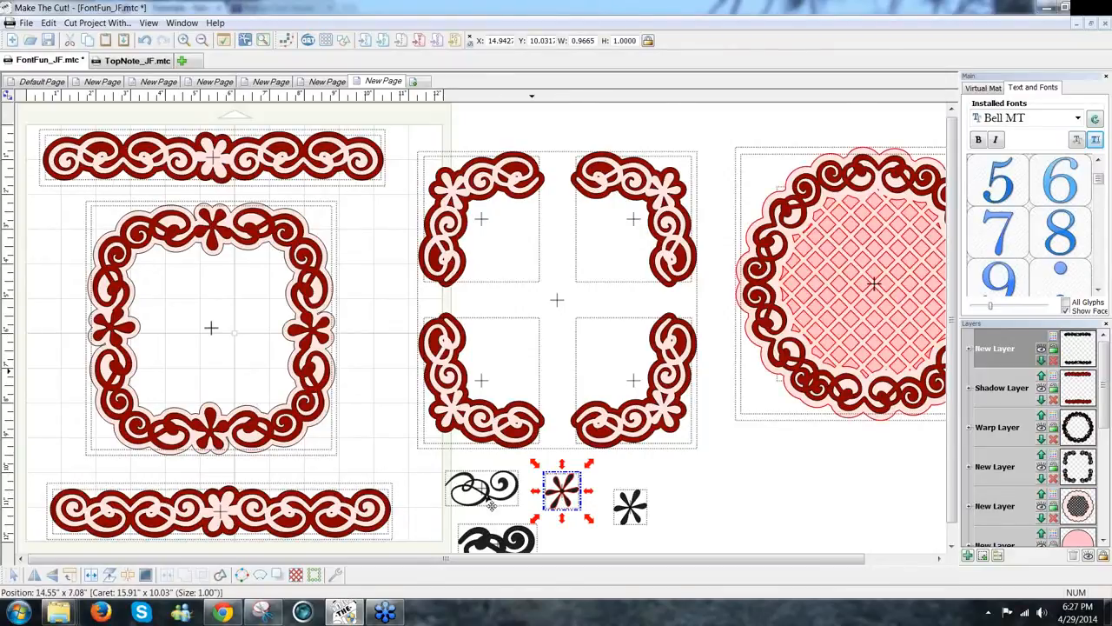
{"action": "left_click", "coordinate": [715, 487]}
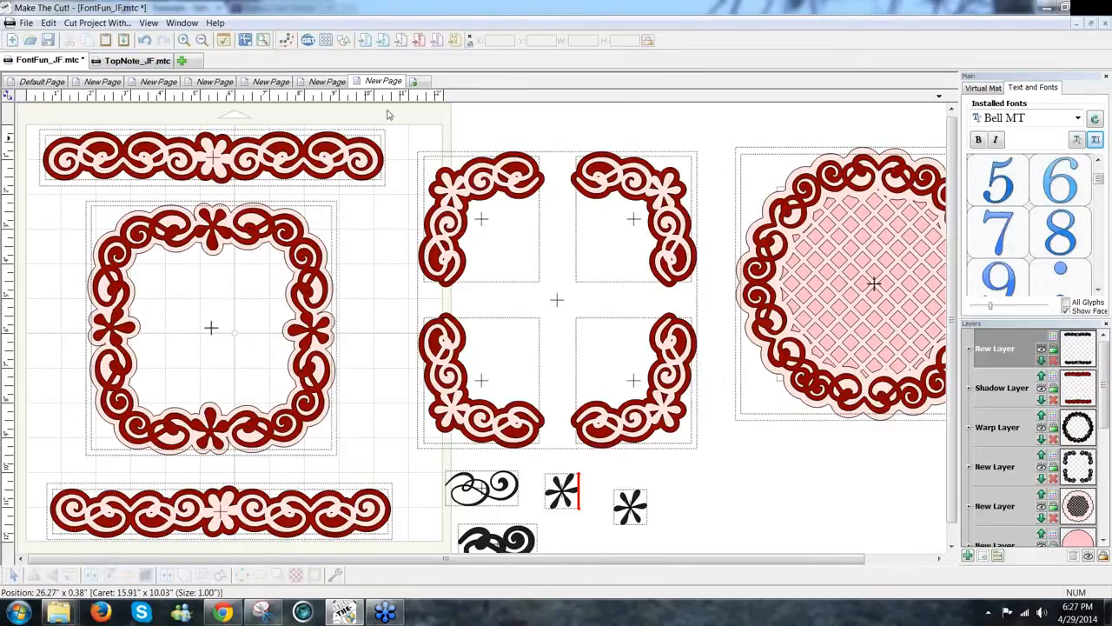
{"action": "left_click", "coordinate": [42, 82]}
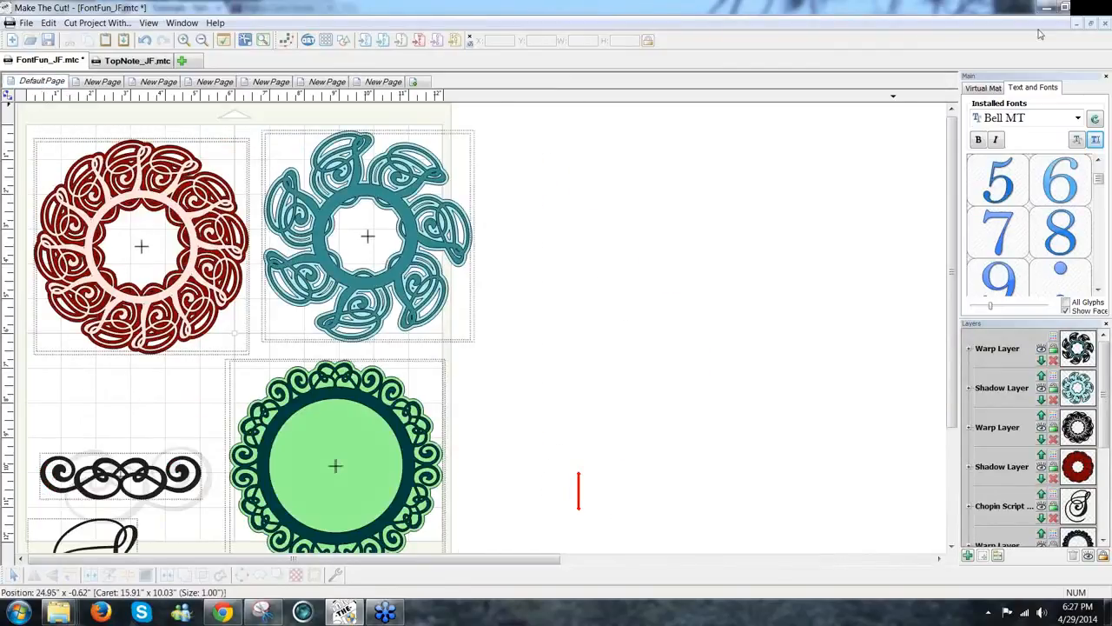
Step: Close FontFun_JF.mtc, saving its changes
{"action": "left_click", "coordinate": [29, 23]}
{"action": "left_click", "coordinate": [29, 23]}
{"action": "left_click", "coordinate": [29, 23]}
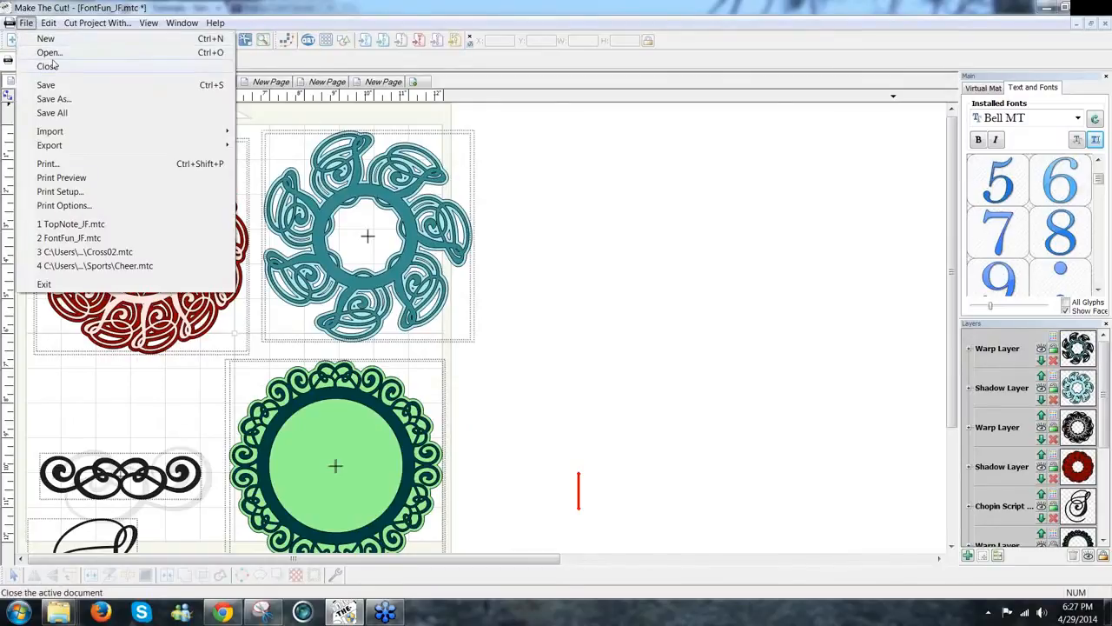
{"action": "left_click", "coordinate": [50, 73]}
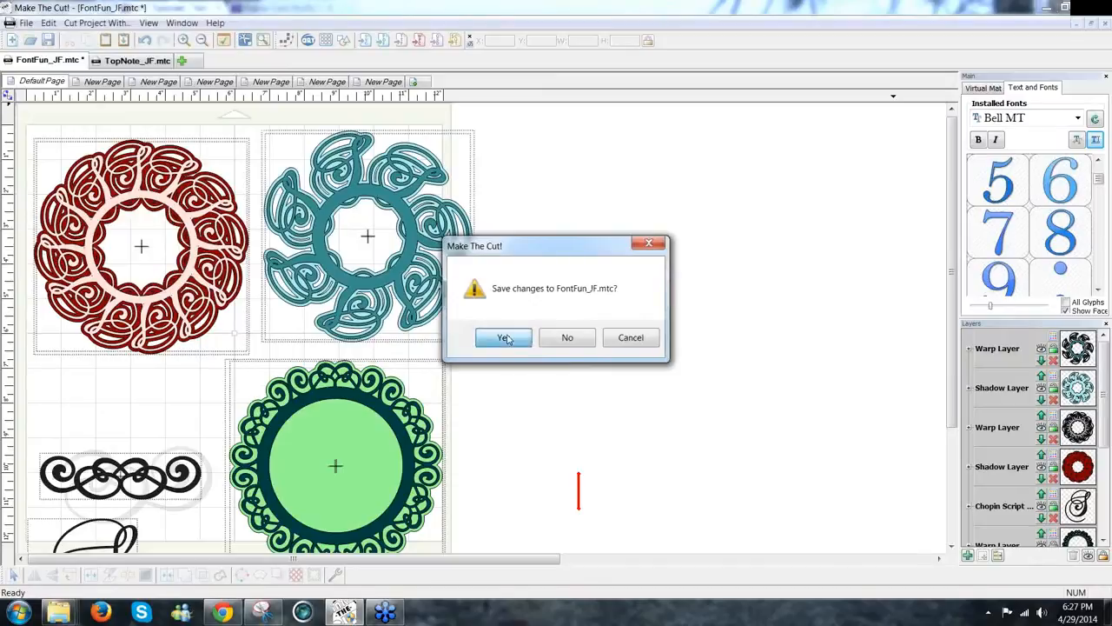
{"action": "left_click", "coordinate": [504, 338]}
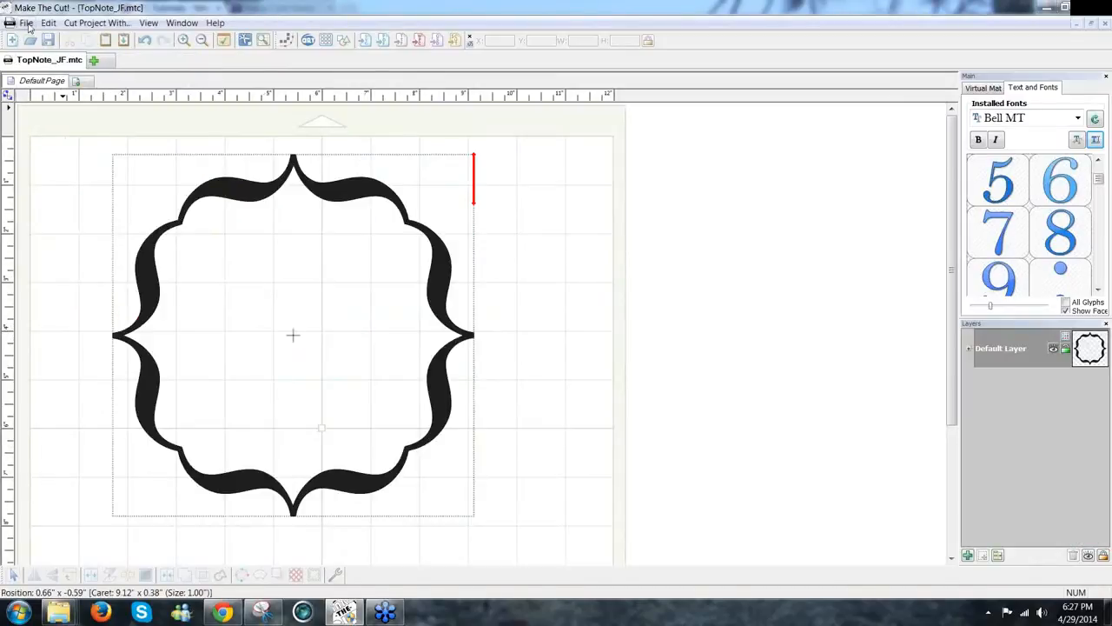
Step: Start the new blank project MTCProject4 and refresh the installed fonts
{"action": "left_click", "coordinate": [29, 25]}
{"action": "left_click", "coordinate": [361, 128]}
{"action": "left_click", "coordinate": [96, 61]}
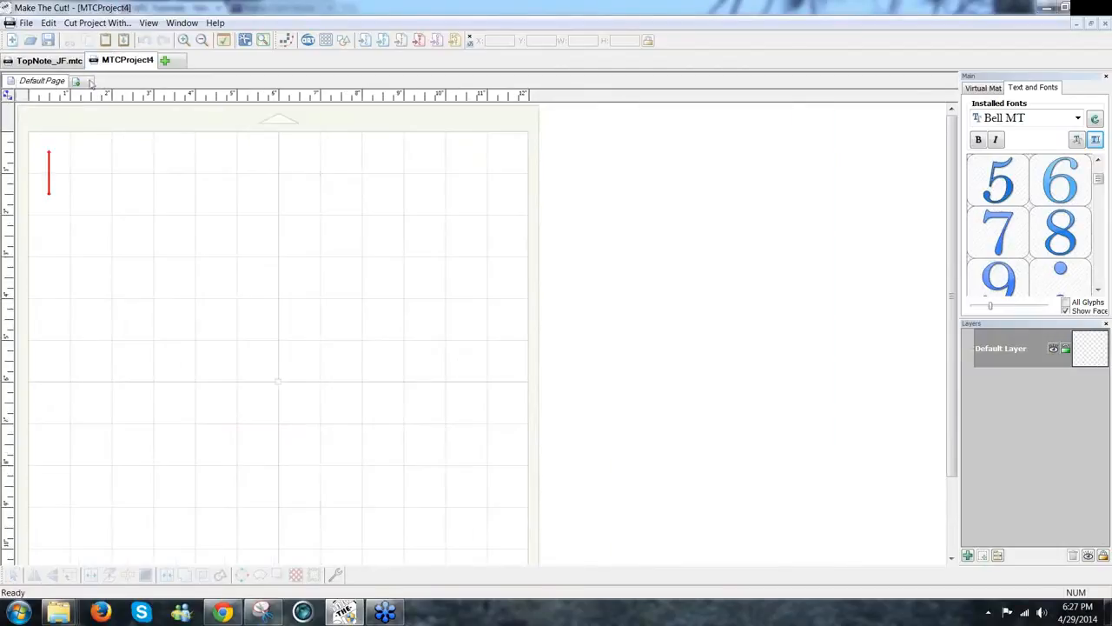
{"action": "left_click", "coordinate": [1094, 124]}
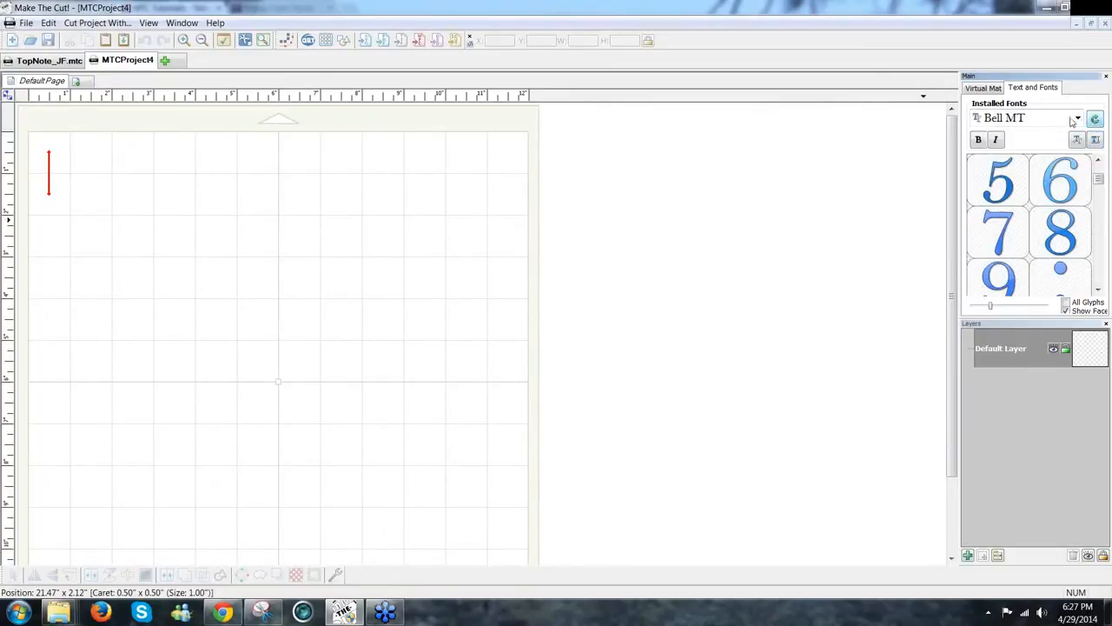
Step: Choose Chopin Script from the Installed Fonts list
{"action": "left_click", "coordinate": [1078, 119]}
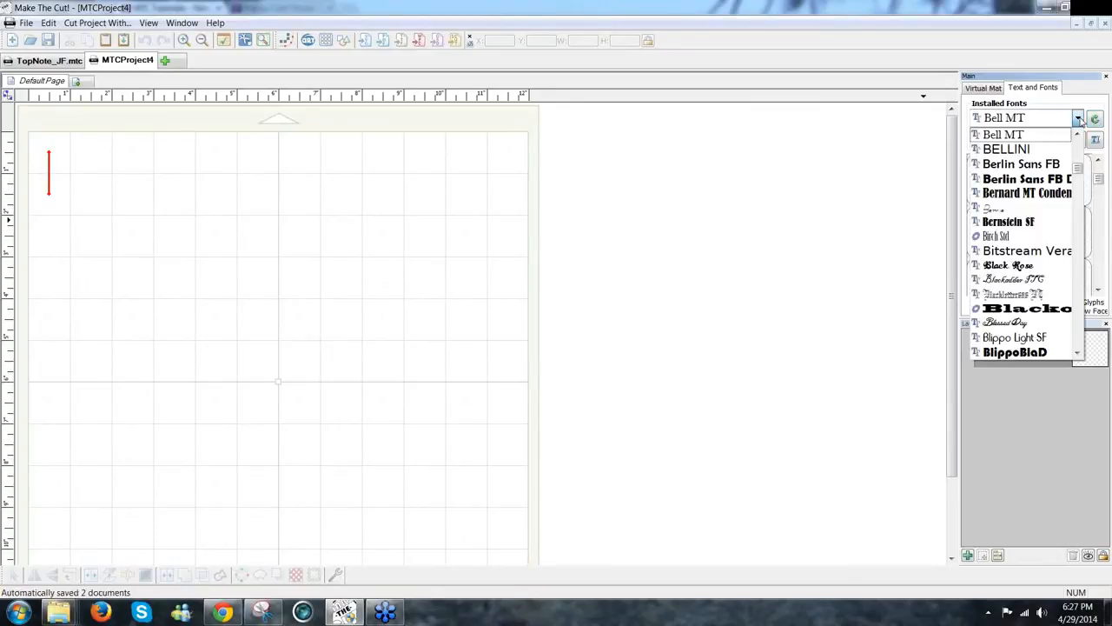
{"action": "key", "text": "c"}
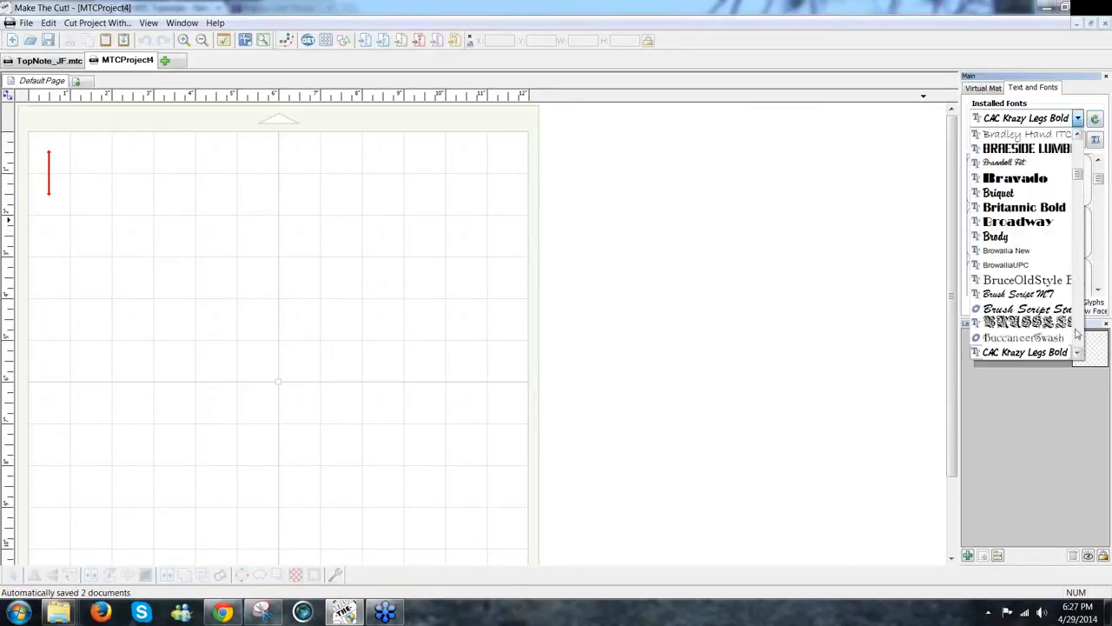
{"action": "scroll", "coordinate": [1078, 353], "scroll_direction": "down", "scroll_amount": 5}
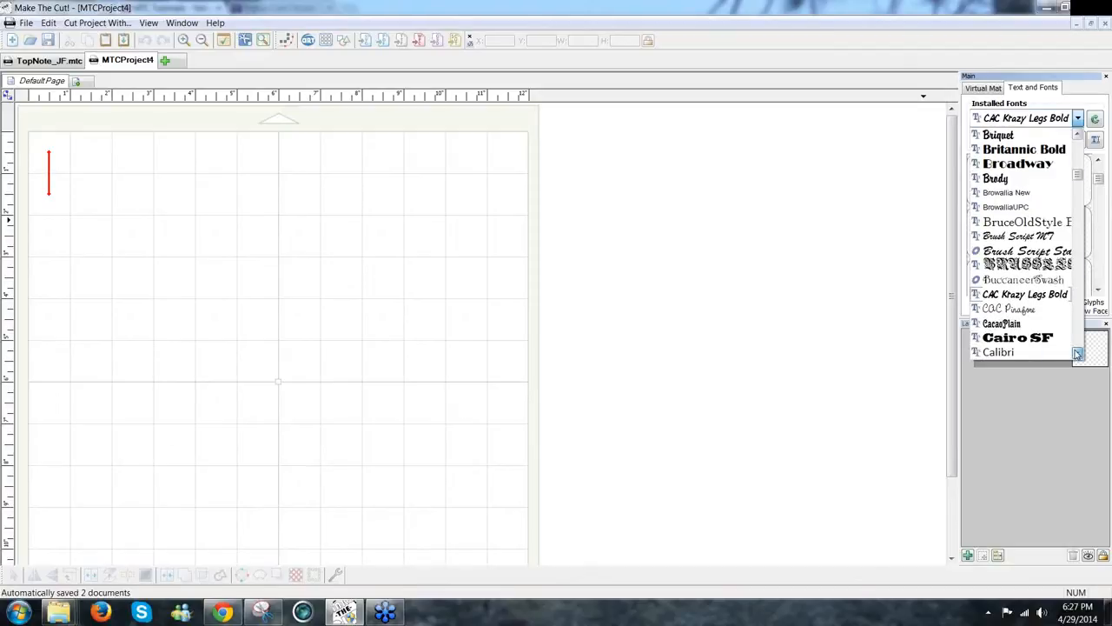
{"action": "scroll", "coordinate": [1078, 354], "scroll_direction": "down", "scroll_amount": 8}
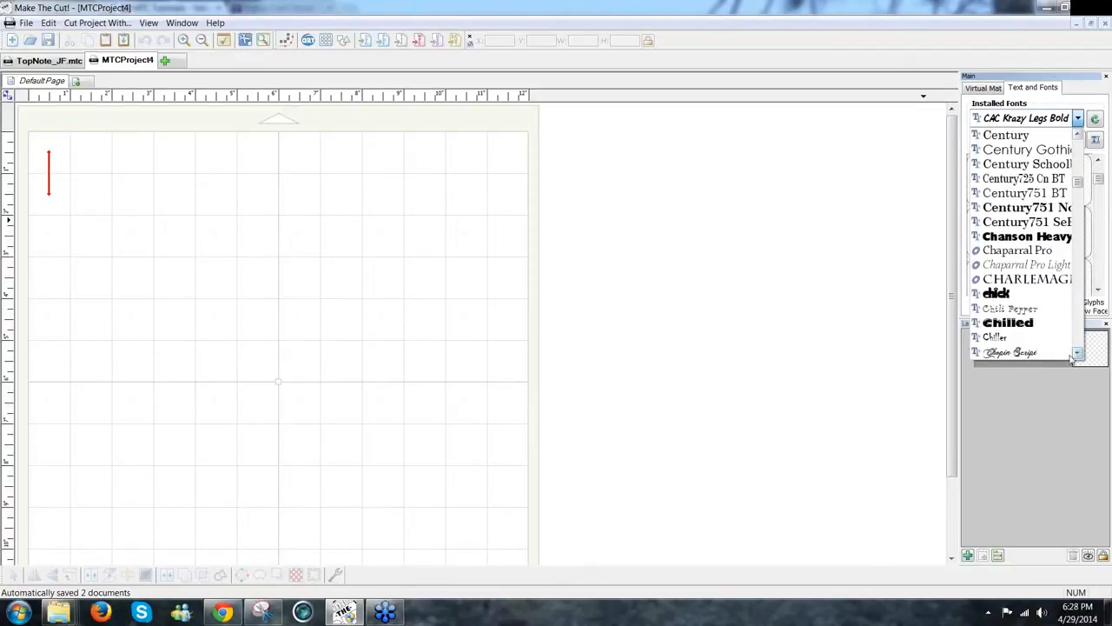
{"action": "scroll", "coordinate": [1078, 354], "scroll_direction": "down", "scroll_amount": 5}
{"action": "left_click", "coordinate": [1028, 297]}
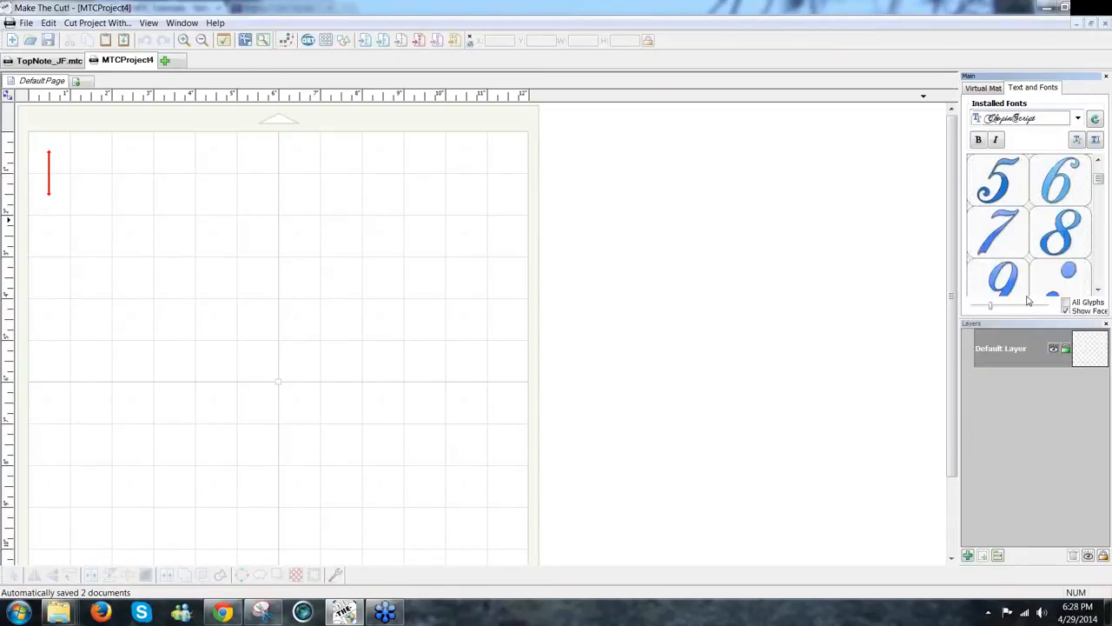
Step: Scroll through the Chopin Script glyph previews
{"action": "scroll", "coordinate": [1099, 291], "scroll_direction": "down", "scroll_amount": 5}
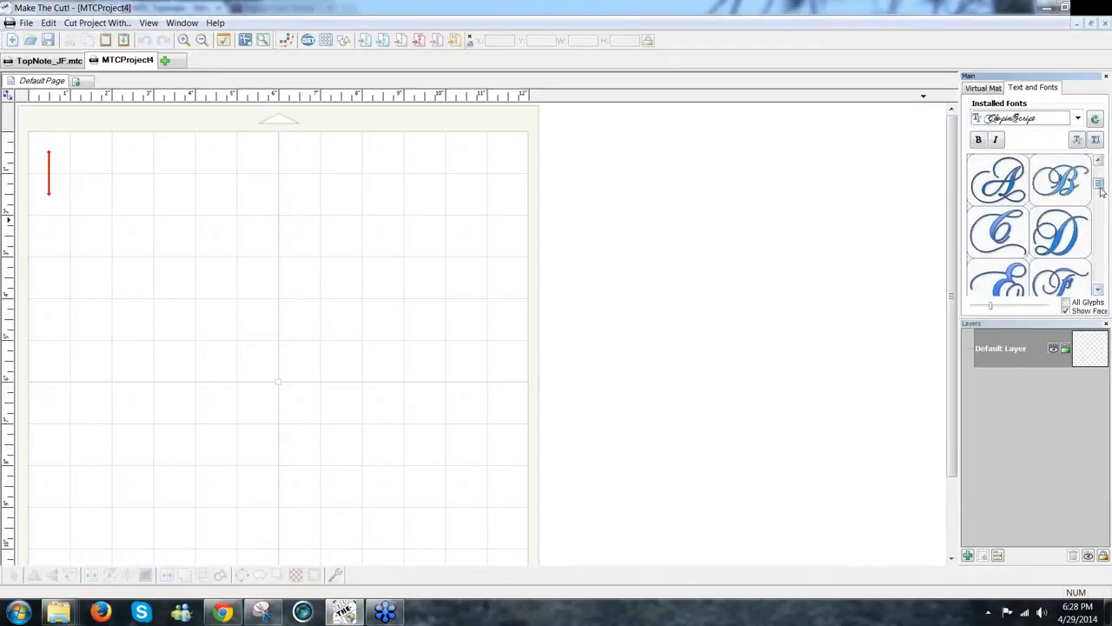
{"action": "scroll", "coordinate": [1102, 185], "scroll_direction": "up", "scroll_amount": 3}
{"action": "scroll", "coordinate": [1101, 185], "scroll_direction": "up", "scroll_amount": 2}
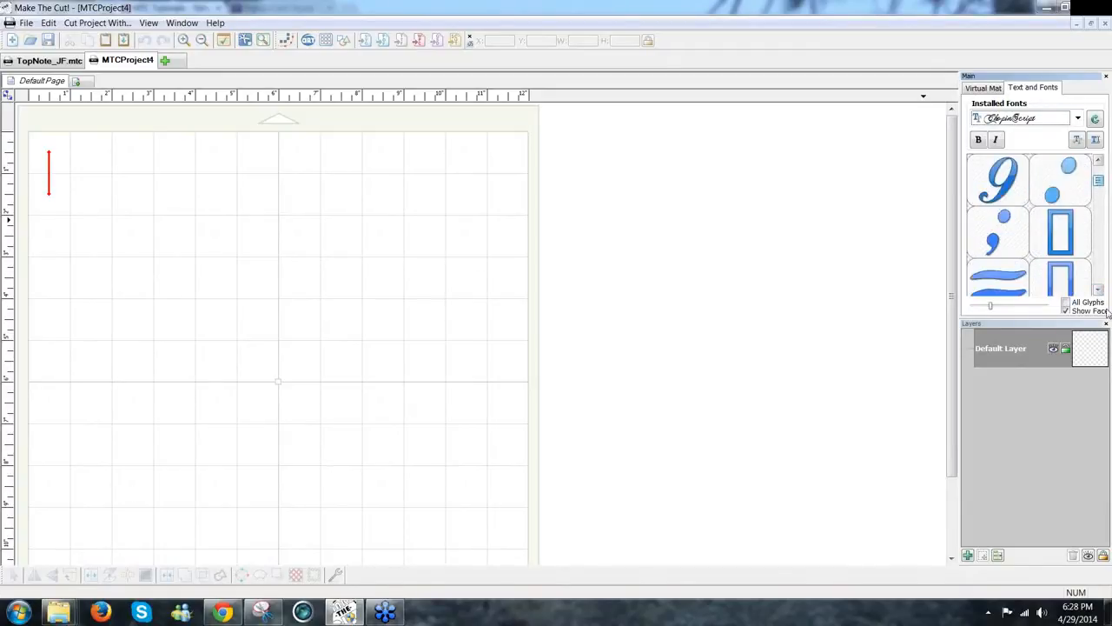
{"action": "left_click", "coordinate": [1099, 291]}
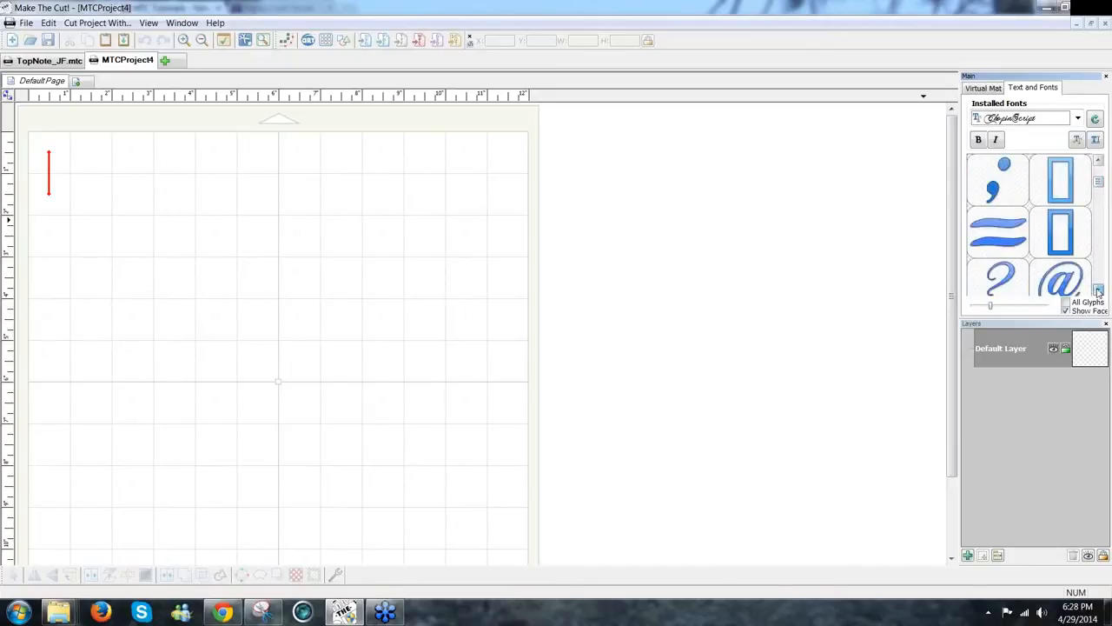
{"action": "left_click", "coordinate": [1098, 290]}
{"action": "left_click", "coordinate": [1099, 290]}
{"action": "left_click", "coordinate": [1099, 290]}
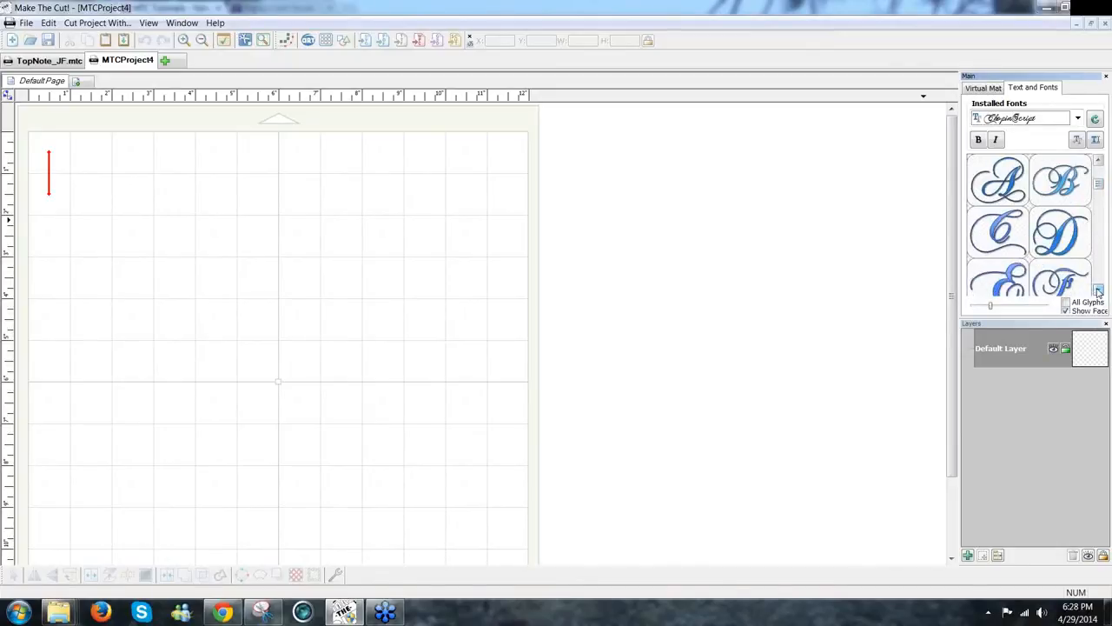
{"action": "left_click", "coordinate": [1098, 290]}
{"action": "left_click", "coordinate": [1098, 291]}
{"action": "left_click", "coordinate": [1098, 291]}
{"action": "left_click", "coordinate": [1099, 291]}
{"action": "left_click", "coordinate": [1098, 292]}
{"action": "left_click", "coordinate": [1099, 291]}
{"action": "left_click", "coordinate": [1098, 291]}
{"action": "left_click", "coordinate": [1099, 292]}
{"action": "left_click", "coordinate": [1099, 291]}
{"action": "left_click", "coordinate": [1098, 291]}
{"action": "left_click", "coordinate": [1099, 291]}
{"action": "left_click", "coordinate": [1098, 291]}
{"action": "left_click", "coordinate": [1098, 291]}
{"action": "left_click", "coordinate": [1098, 291]}
{"action": "left_click", "coordinate": [1099, 291]}
{"action": "left_click", "coordinate": [1098, 291]}
{"action": "left_click", "coordinate": [1099, 291]}
{"action": "left_click", "coordinate": [1099, 291]}
{"action": "left_click", "coordinate": [1099, 291]}
{"action": "left_click", "coordinate": [1099, 291]}
{"action": "left_click", "coordinate": [1098, 291]}
{"action": "left_click", "coordinate": [1098, 291]}
{"action": "left_click", "coordinate": [1099, 291]}
{"action": "left_click", "coordinate": [1098, 292]}
{"action": "left_click", "coordinate": [1099, 291]}
{"action": "left_click", "coordinate": [1098, 291]}
{"action": "left_click", "coordinate": [1099, 291]}
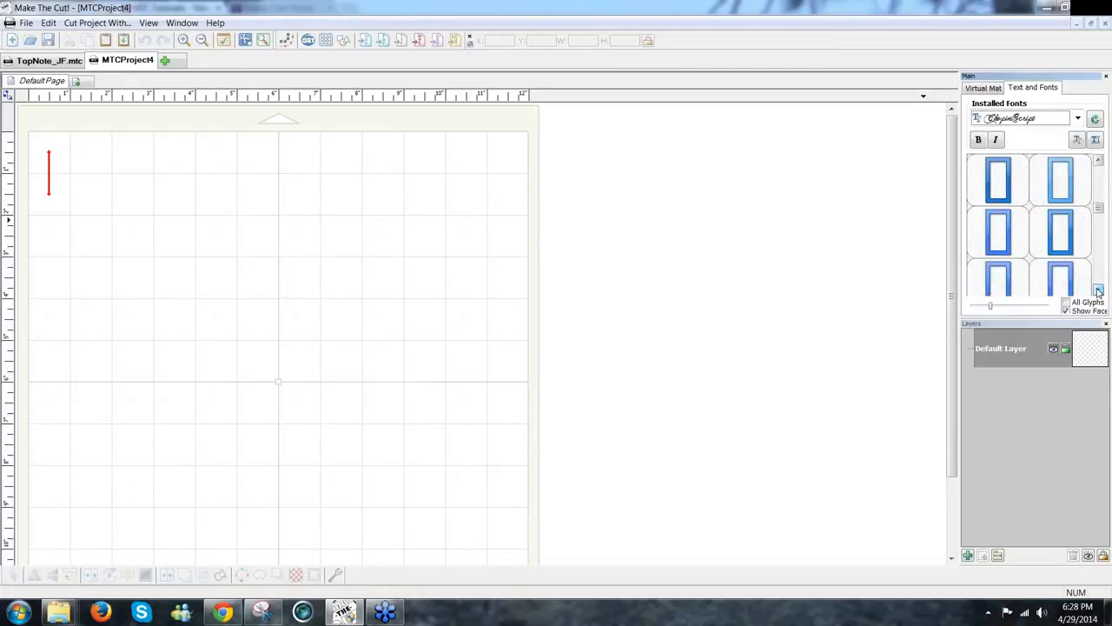
Step: Reselect Chopin Script and shrink the glyph preview size
{"action": "left_click", "coordinate": [1077, 118]}
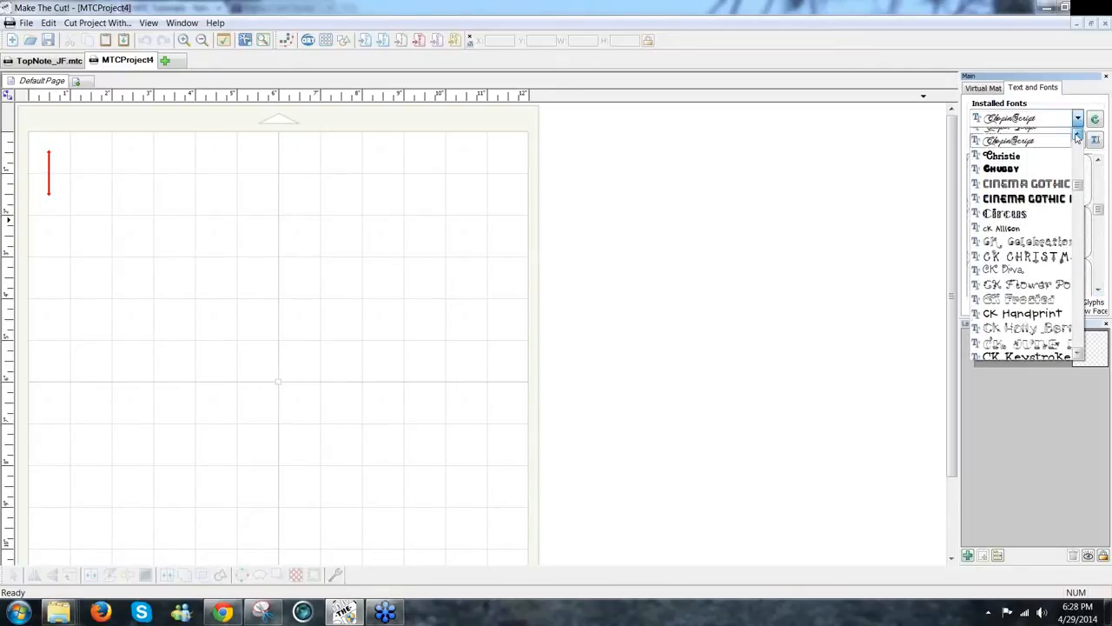
{"action": "left_click", "coordinate": [1077, 137]}
{"action": "left_click", "coordinate": [1077, 137]}
{"action": "left_click", "coordinate": [1021, 151]}
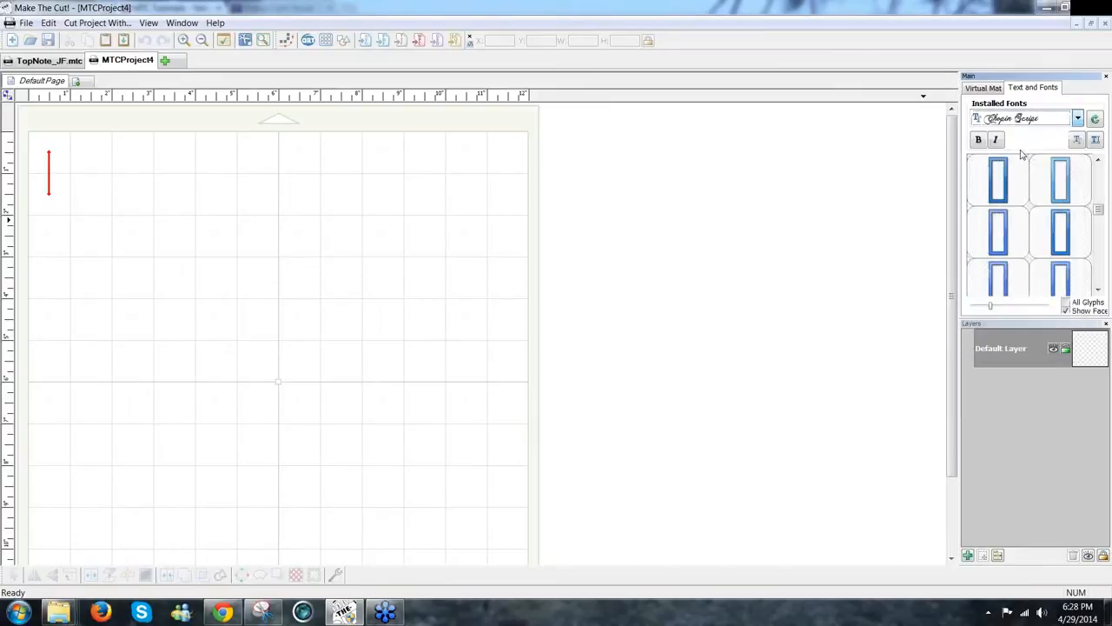
{"action": "left_click_drag", "start_coordinate": [1100, 213], "coordinate": [1102, 245]}
Step: Scroll the glyph grid down to the swirl ornaments after lowercase z
{"action": "left_click", "coordinate": [1099, 290]}
{"action": "left_click", "coordinate": [1100, 290]}
{"action": "left_click", "coordinate": [1099, 290]}
{"action": "left_click", "coordinate": [1100, 291]}
{"action": "left_click", "coordinate": [1099, 290]}
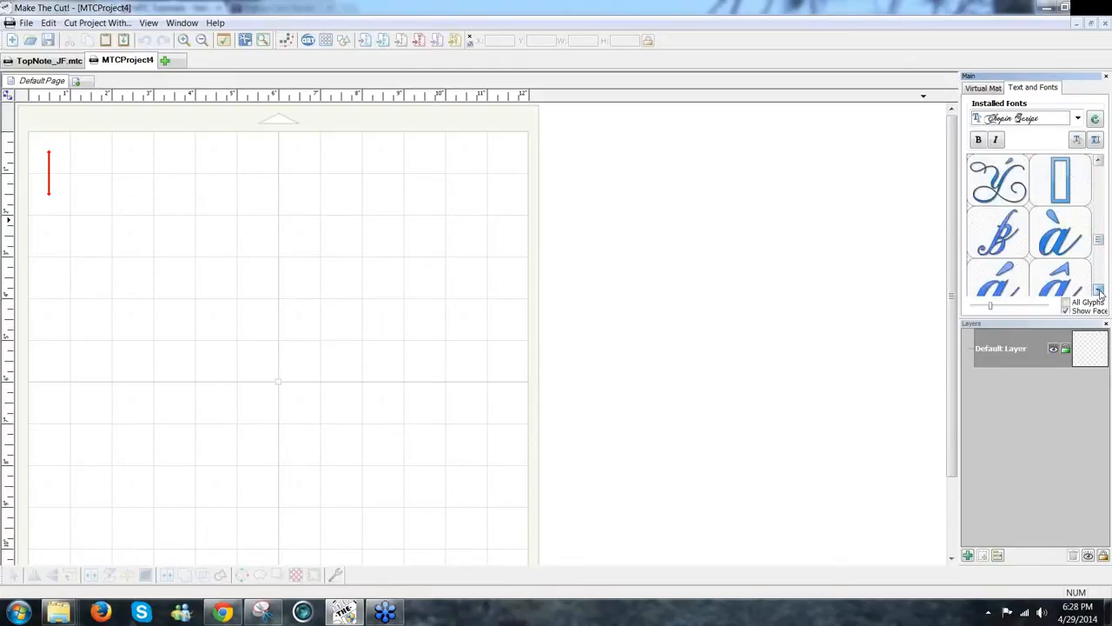
{"action": "left_click", "coordinate": [1100, 291]}
{"action": "left_click", "coordinate": [1099, 290]}
{"action": "left_click", "coordinate": [1100, 290]}
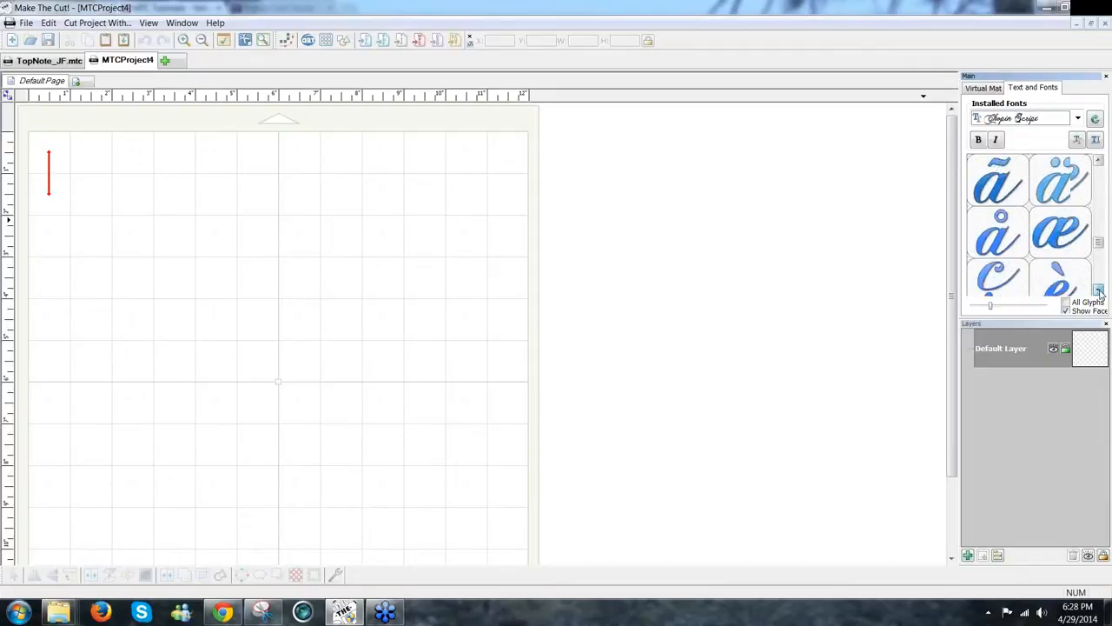
{"action": "left_click", "coordinate": [1099, 291]}
{"action": "left_click", "coordinate": [1100, 290]}
{"action": "left_click", "coordinate": [1099, 290]}
{"action": "left_click", "coordinate": [1099, 291]}
{"action": "left_click", "coordinate": [1099, 290]}
{"action": "left_click", "coordinate": [1099, 290]}
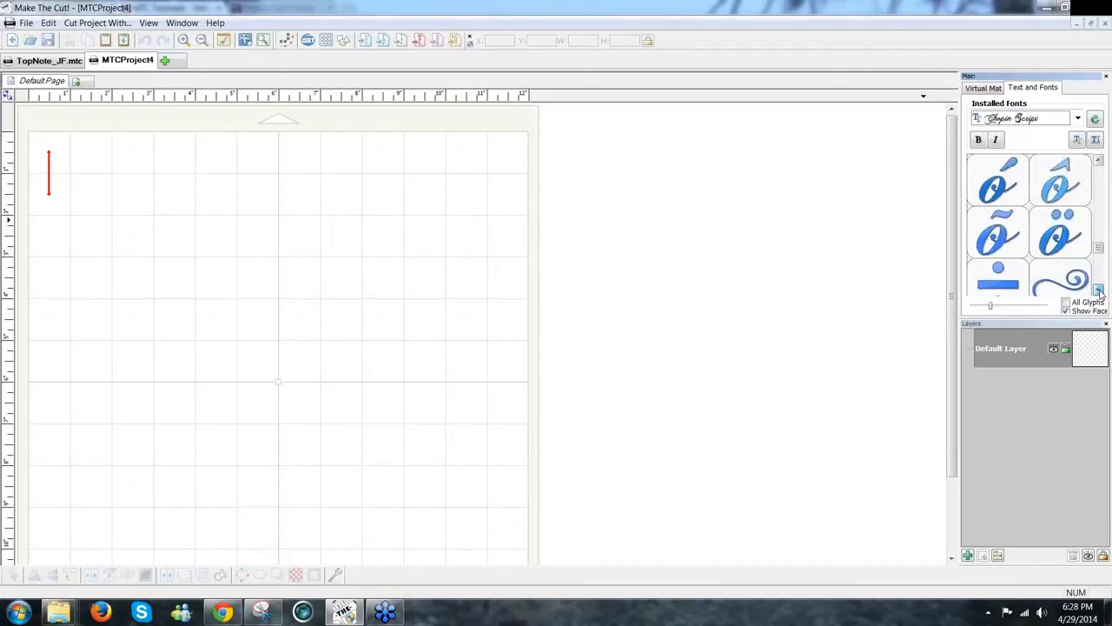
{"action": "left_click", "coordinate": [1100, 290]}
{"action": "left_click", "coordinate": [1099, 290]}
{"action": "left_click", "coordinate": [1100, 290]}
{"action": "left_click", "coordinate": [1099, 290]}
{"action": "left_click", "coordinate": [1099, 290]}
{"action": "left_click", "coordinate": [1100, 290]}
{"action": "left_click", "coordinate": [1100, 290]}
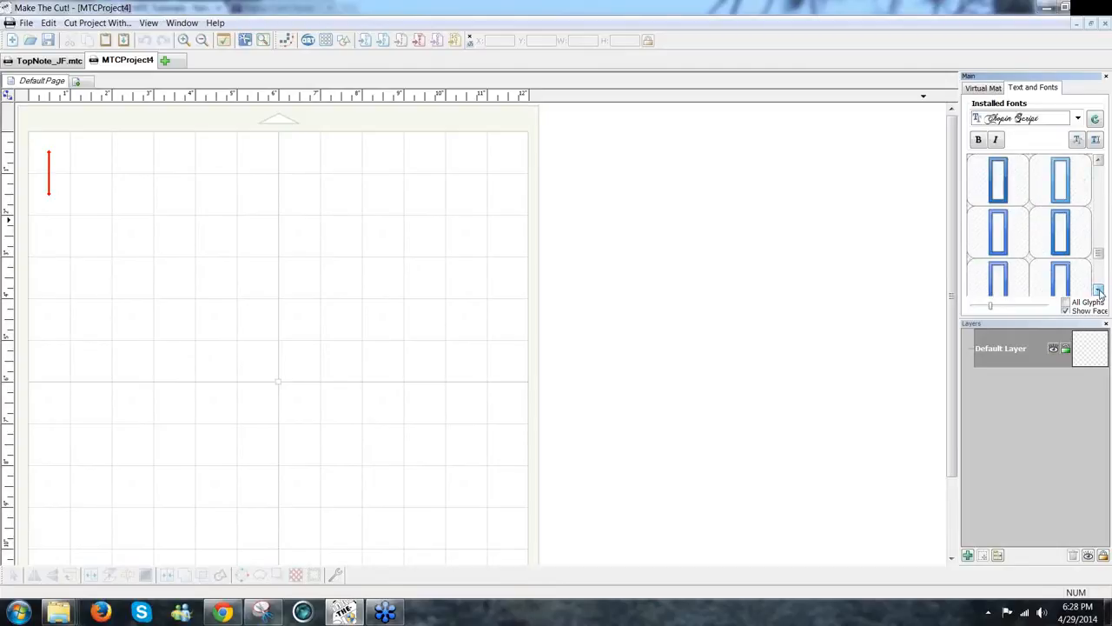
{"action": "left_click_drag", "start_coordinate": [1100, 254], "coordinate": [1100, 199]}
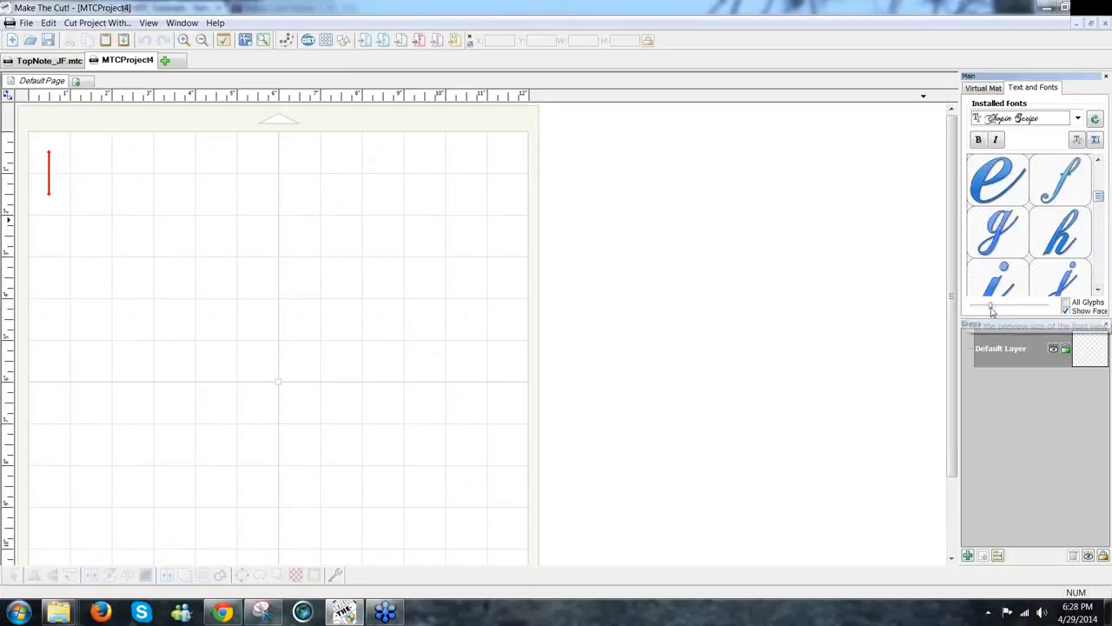
{"action": "left_click_drag", "start_coordinate": [993, 311], "coordinate": [973, 307]}
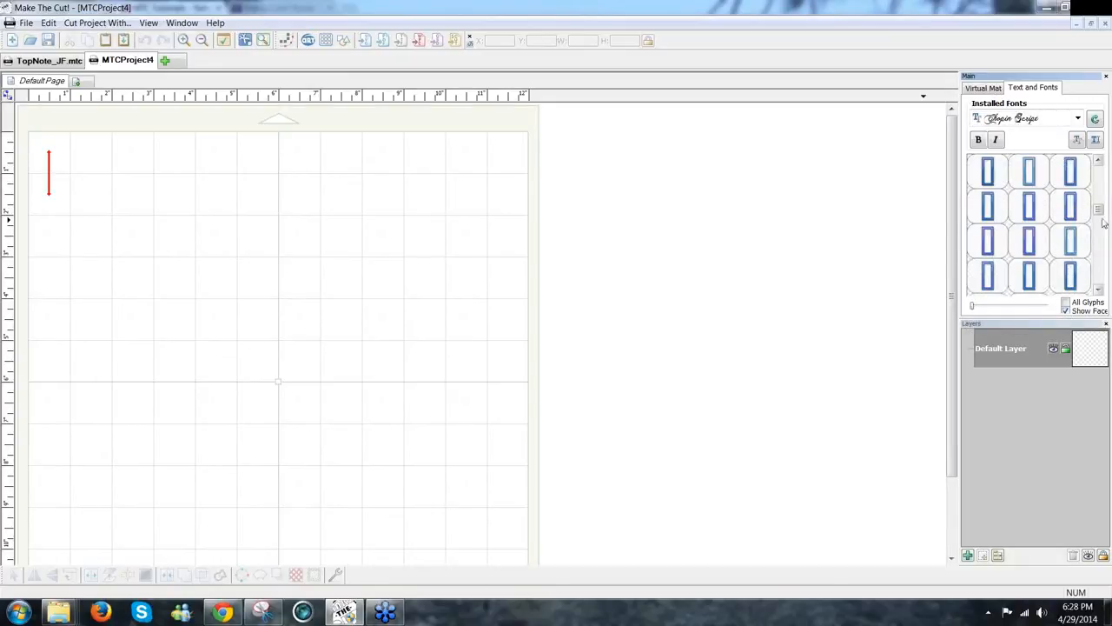
{"action": "mouse_move", "coordinate": [1102, 212]}
{"action": "left_mouse_down"}
{"action": "mouse_move", "coordinate": [1102, 202]}
{"action": "mouse_move", "coordinate": [1106, 212]}
{"action": "left_mouse_up"}
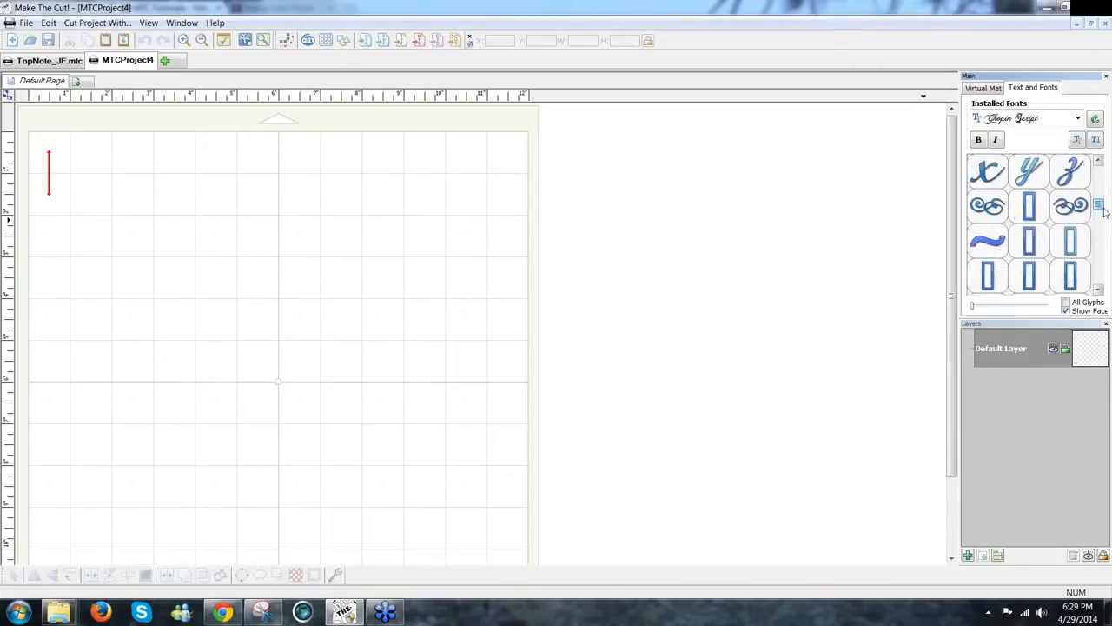
Step: Place the Chopin Script double-swirl glyph on the page and nudge it down and right
{"action": "double_click", "coordinate": [990, 214]}
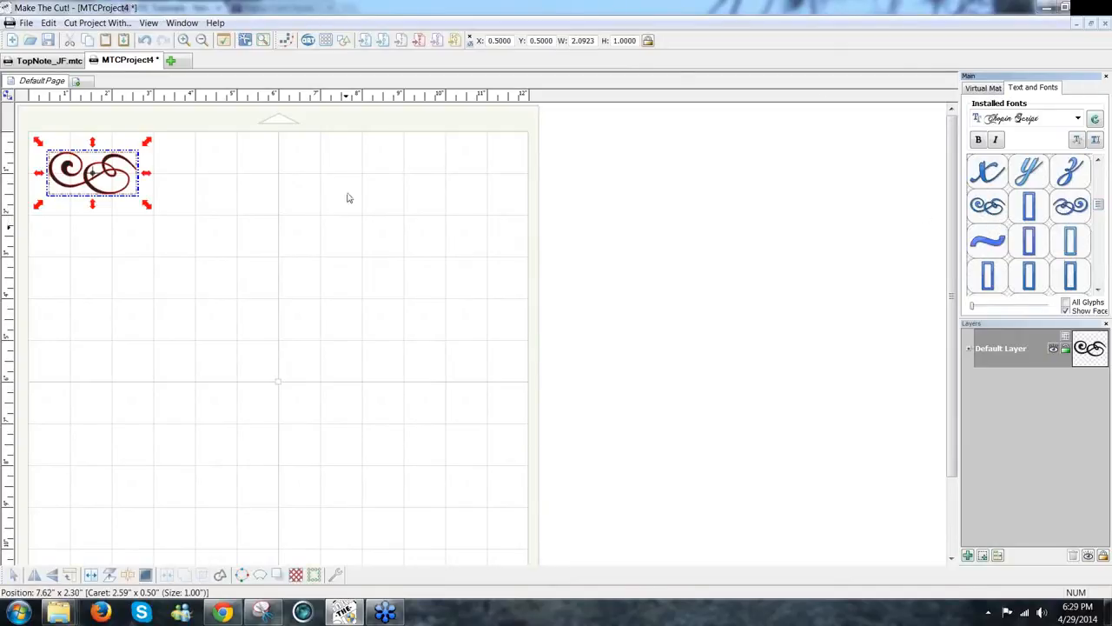
{"action": "left_click_drag", "start_coordinate": [115, 202], "coordinate": [129, 236]}
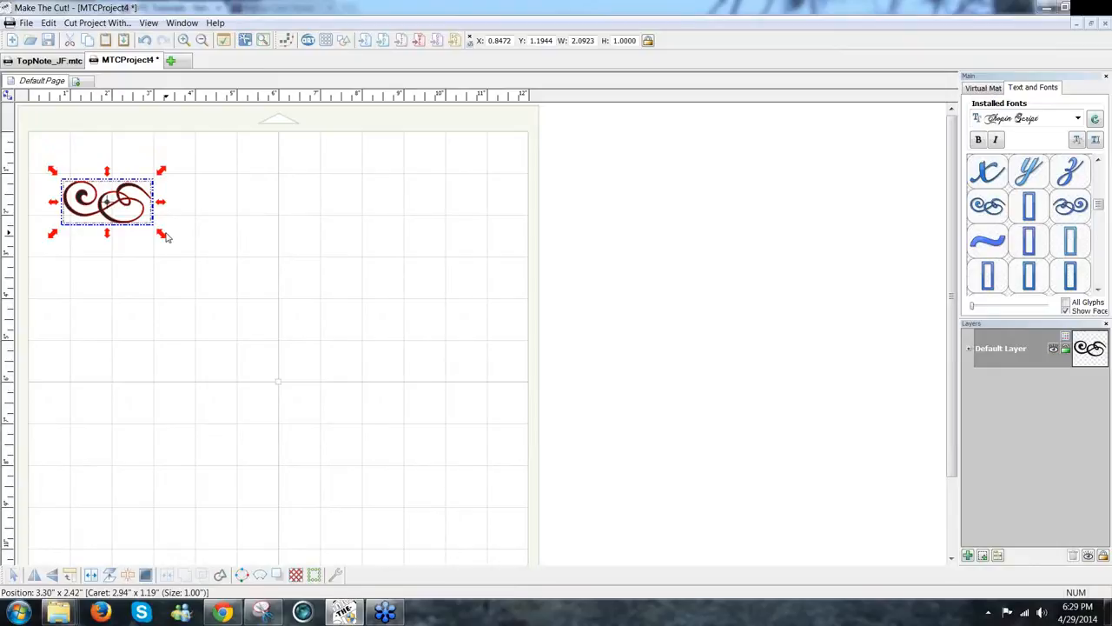
Step: Create a hollow, not blacked-out, 0.025-inch shadow layer for the swirl
{"action": "left_click", "coordinate": [278, 575]}
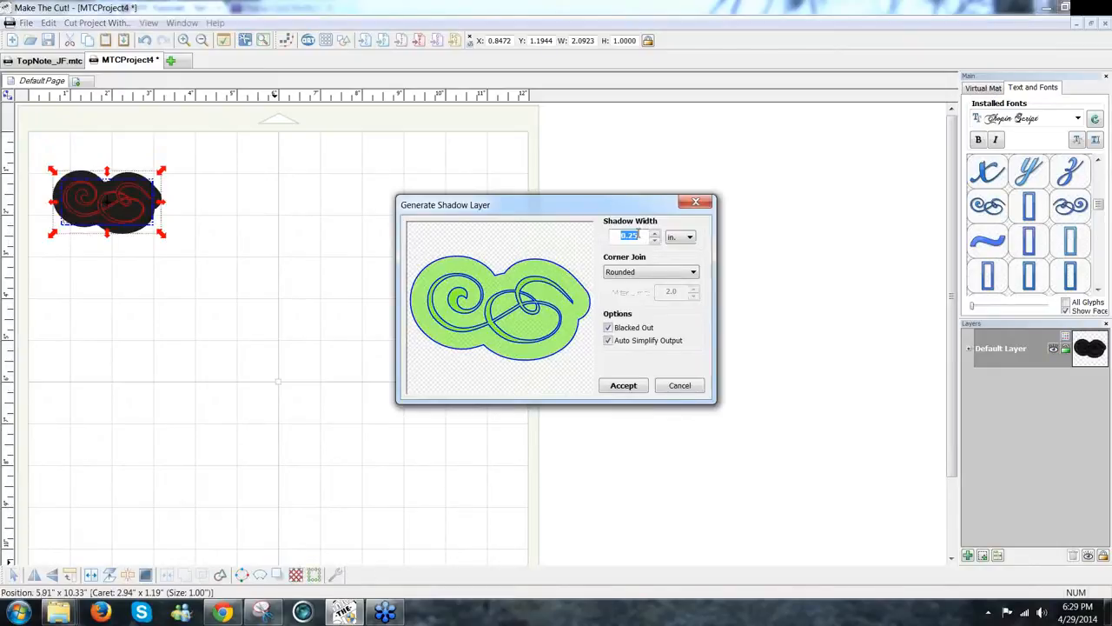
{"action": "left_click", "coordinate": [637, 234]}
{"action": "type", "text": "02"}
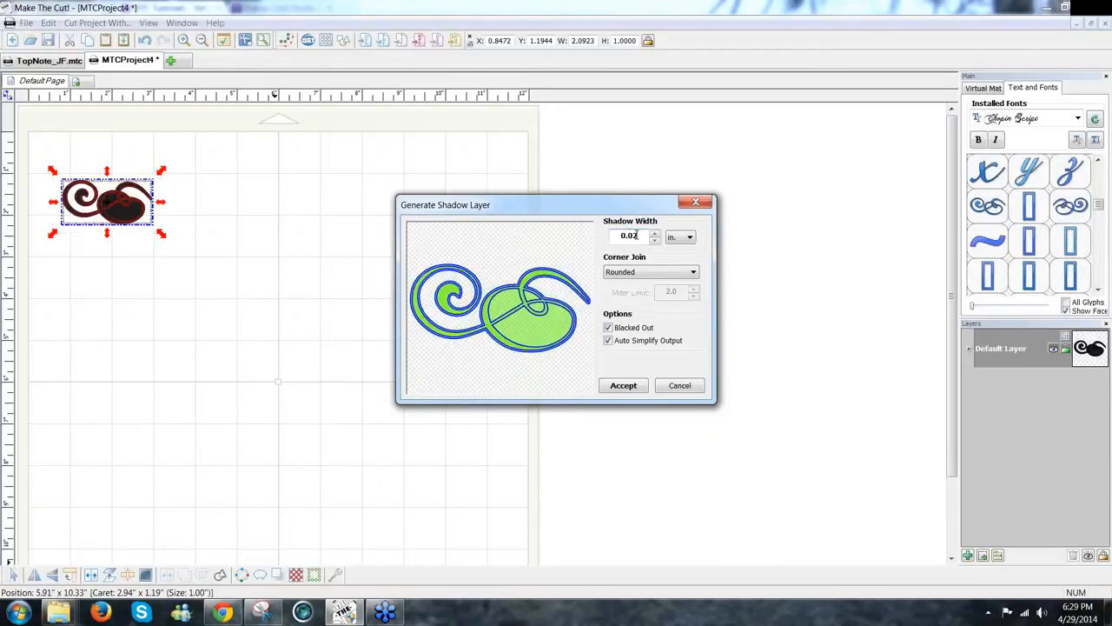
{"action": "key", "text": "BackSpace"}
{"action": "type", "text": "5"}
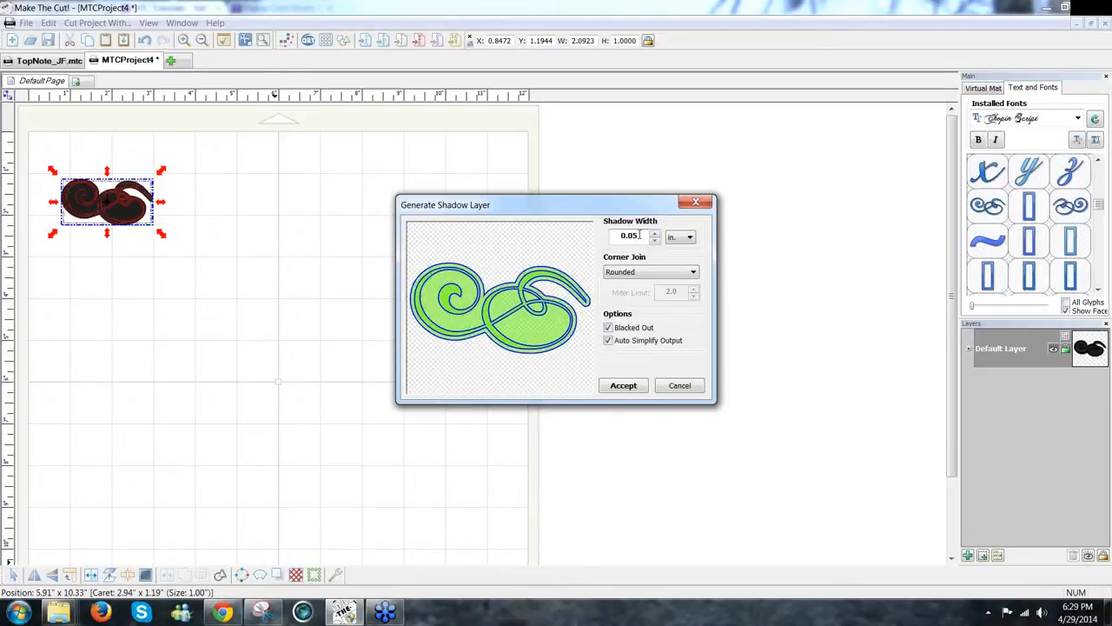
{"action": "left_click", "coordinate": [608, 328]}
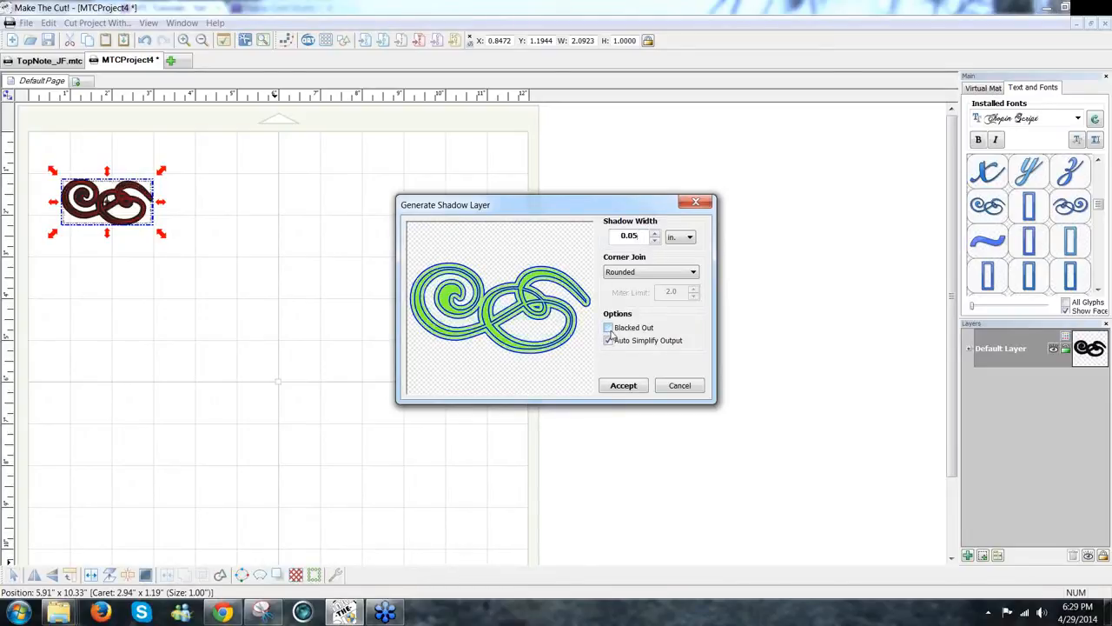
{"action": "key", "text": "BackSpace"}
{"action": "type", "text": "025"}
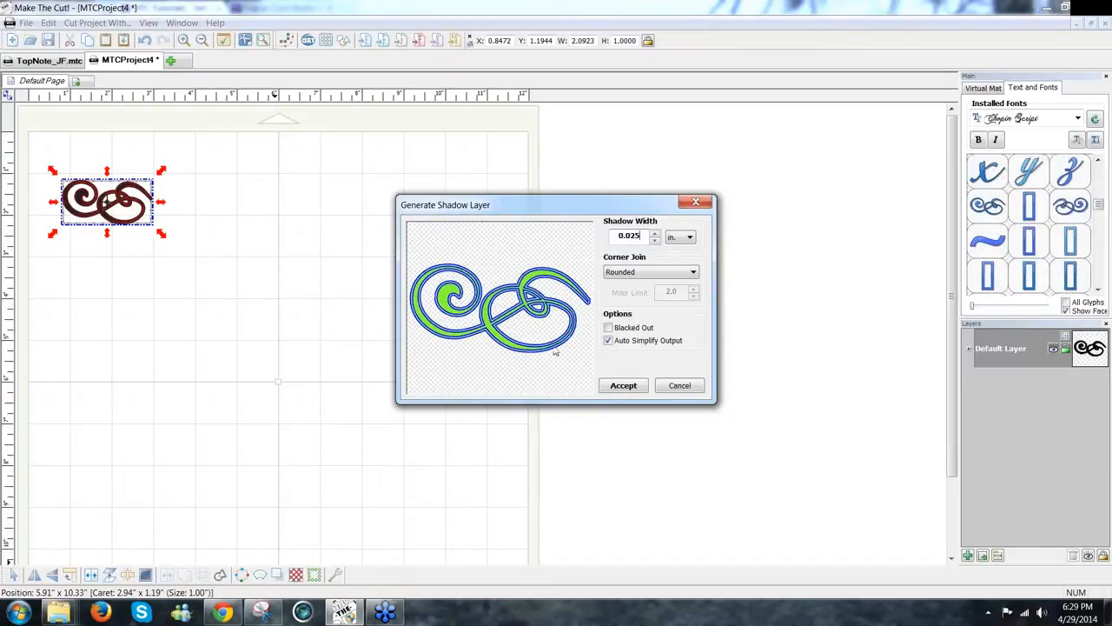
{"action": "left_click", "coordinate": [622, 388]}
Step: Park the swirl copy at the page bottom and add a horizontally mirrored swirl copy to the right
{"action": "left_click_drag", "start_coordinate": [130, 227], "coordinate": [130, 536]}
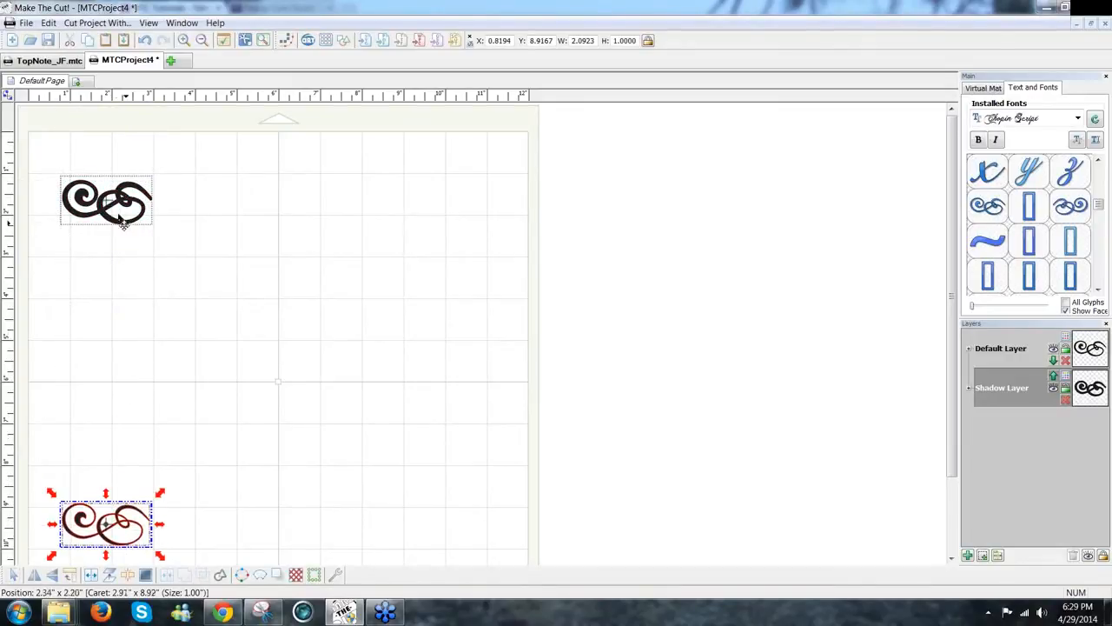
{"action": "left_click_drag", "start_coordinate": [122, 232], "coordinate": [134, 227]}
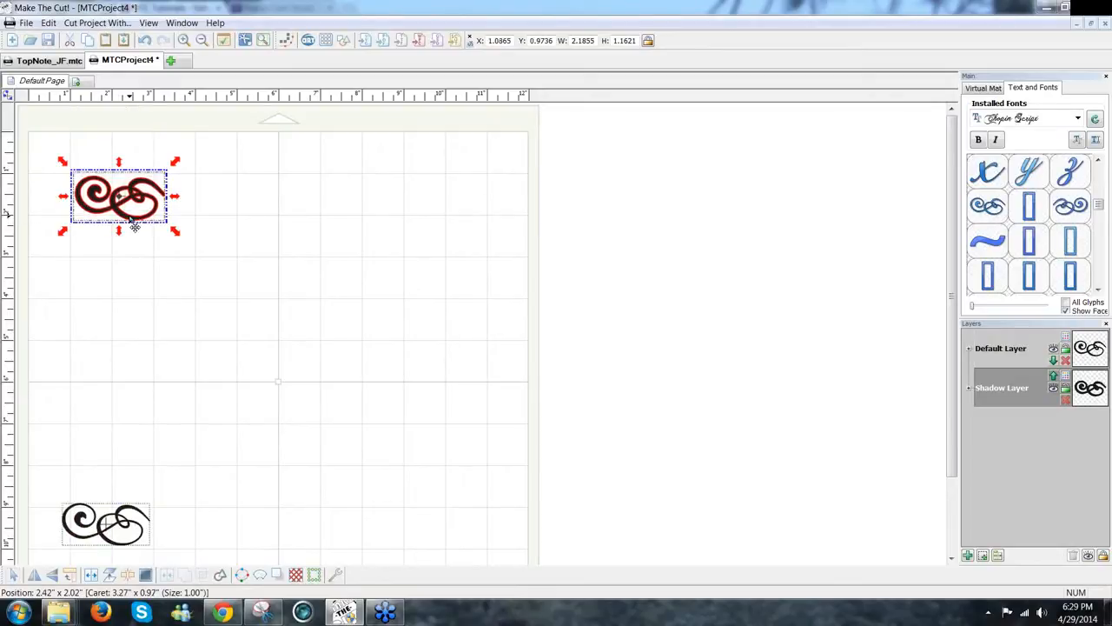
{"action": "left_click_drag", "start_coordinate": [134, 228], "coordinate": [217, 235]}
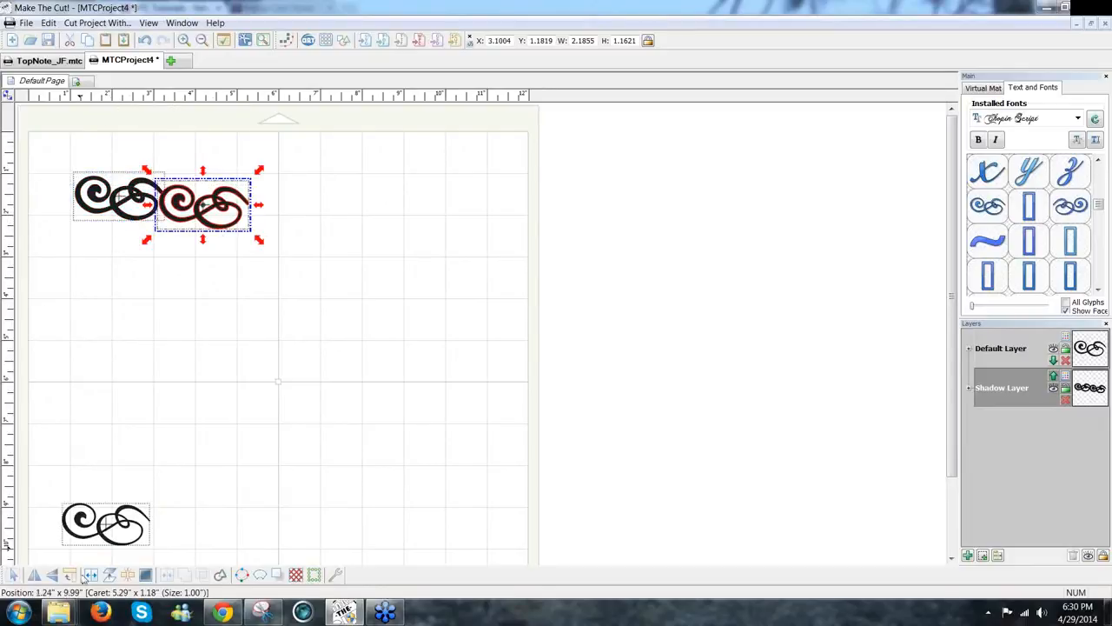
{"action": "left_click", "coordinate": [36, 575]}
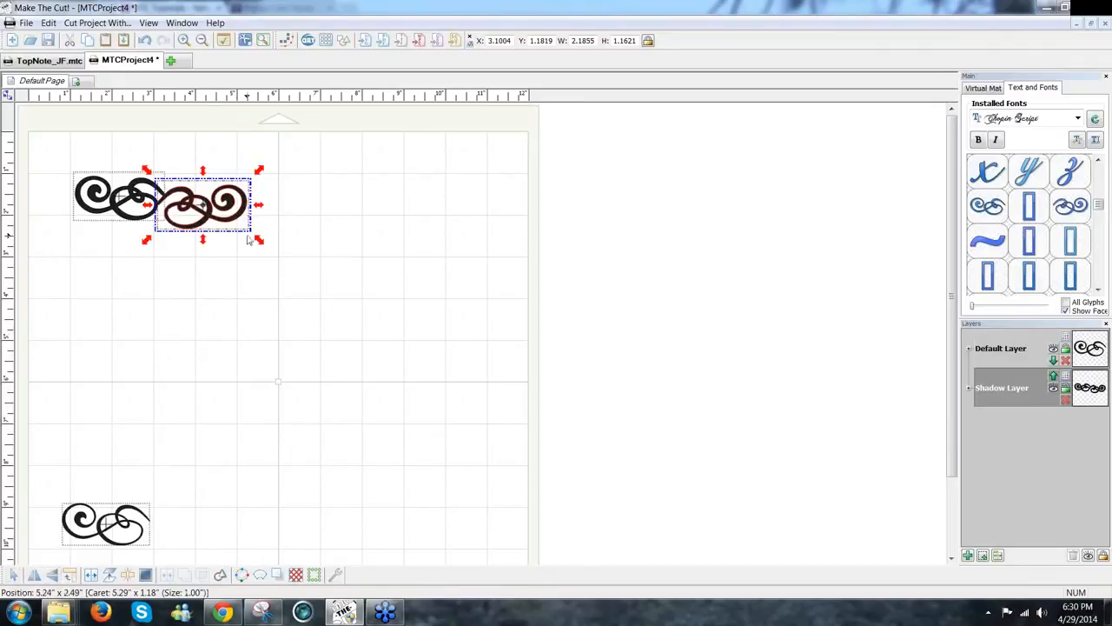
Step: Nudge the mirrored swirl left against the original and select both top swirls
{"action": "left_click_drag", "start_coordinate": [234, 223], "coordinate": [239, 216]}
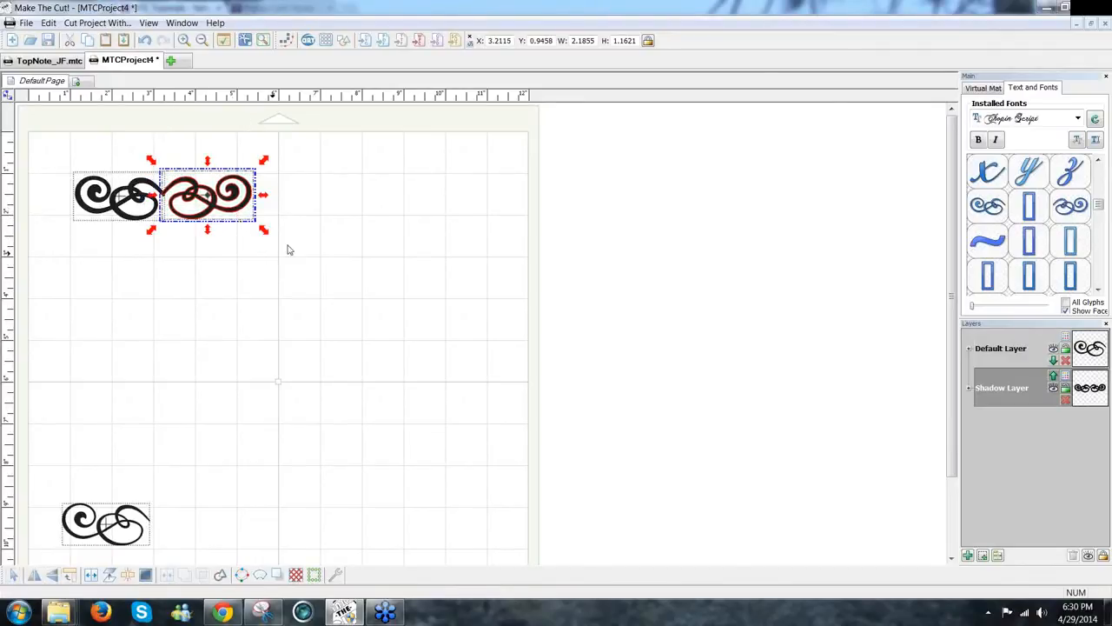
{"action": "key", "text": "Left"}
{"action": "key", "text": "Left"}
{"action": "key", "text": "Left"}
{"action": "key", "text": "Left"}
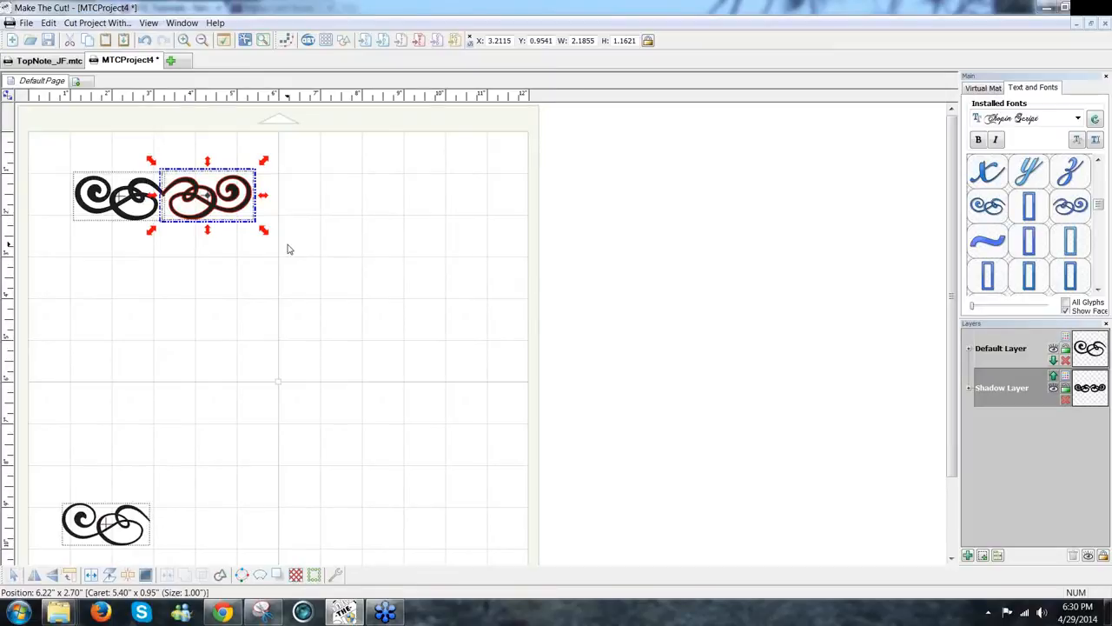
{"action": "key", "text": "Left"}
{"action": "key", "text": "Left"}
{"action": "key", "text": "Left"}
{"action": "key", "text": "Left"}
{"action": "key", "text": "Left"}
{"action": "key", "text": "Left"}
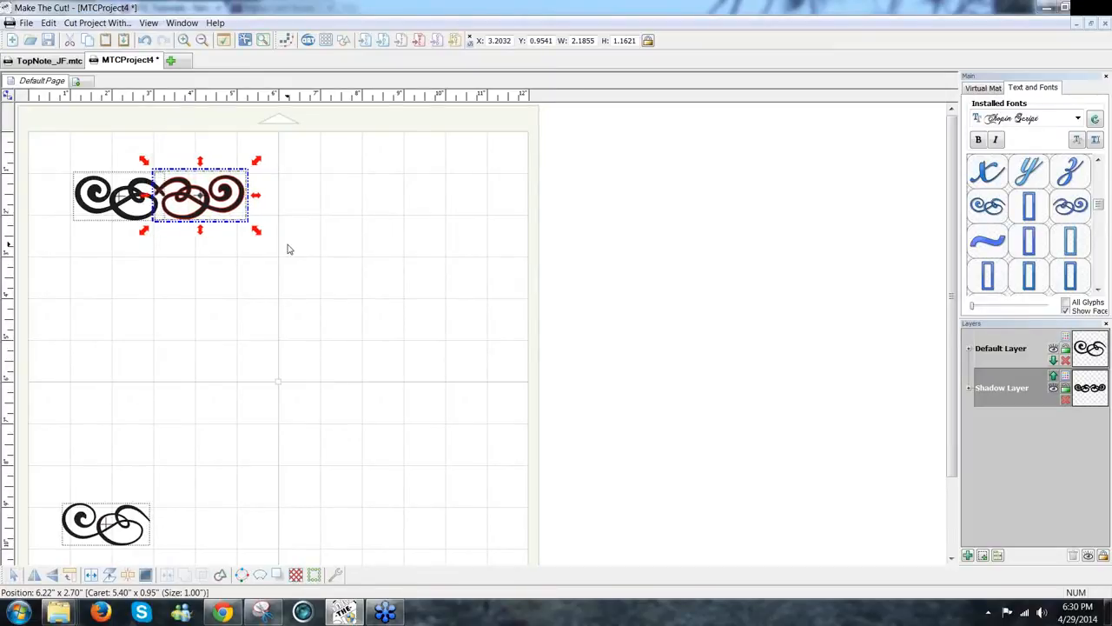
{"action": "key", "text": "Left"}
{"action": "key", "text": "Left"}
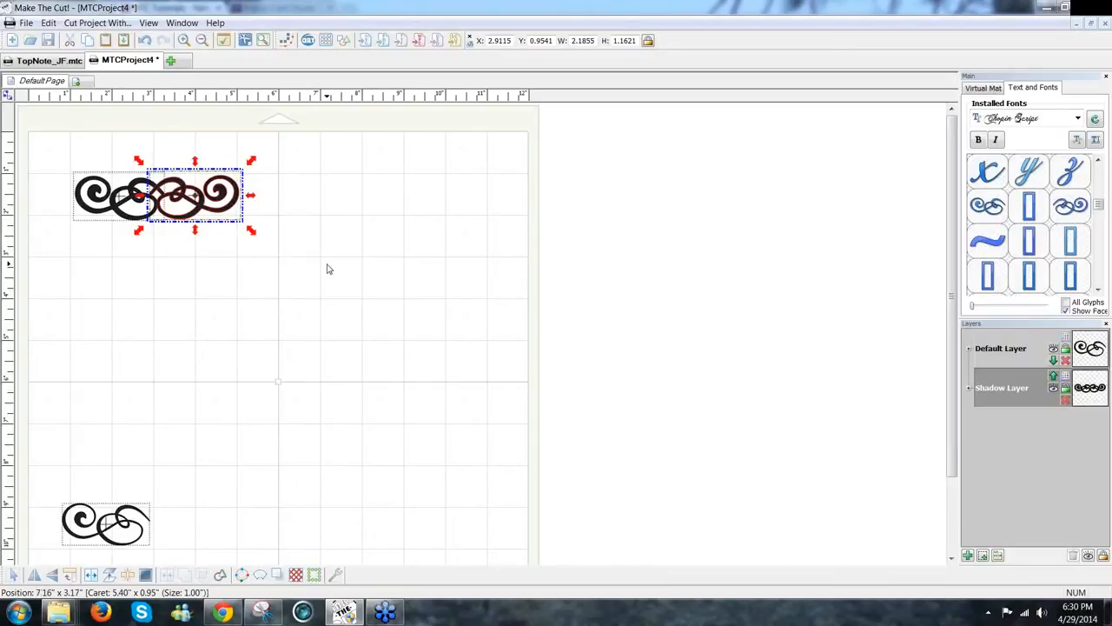
{"action": "left_click", "coordinate": [327, 272]}
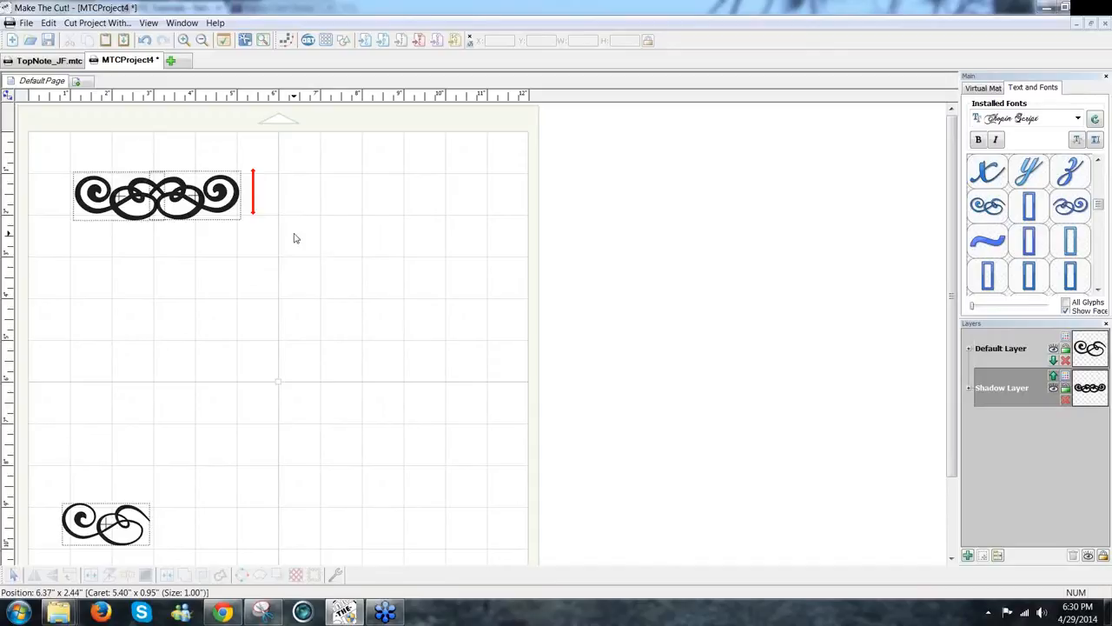
{"action": "left_click_drag", "start_coordinate": [293, 236], "coordinate": [59, 137]}
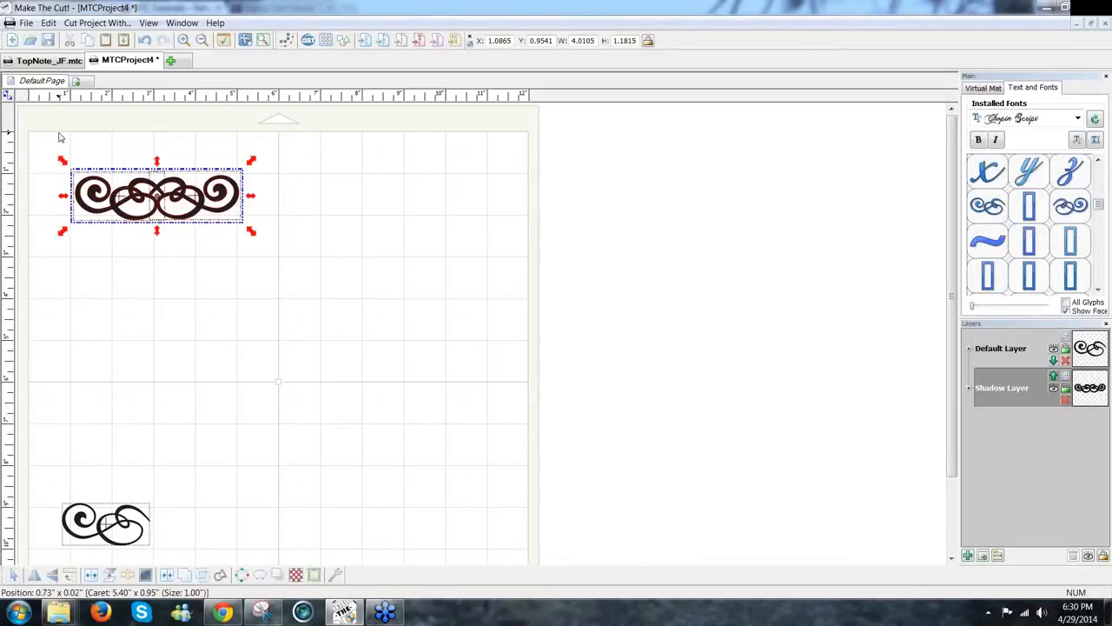
Step: Bottom-align the two top swirls and weld them into one shape
{"action": "key", "text": "b"}
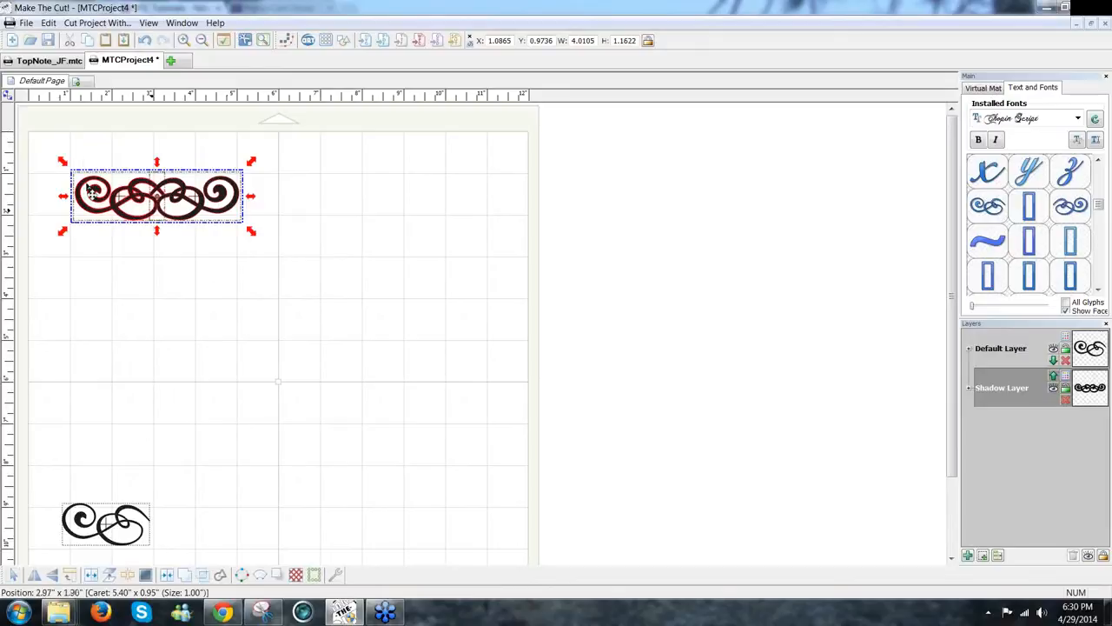
{"action": "left_click", "coordinate": [332, 253]}
{"action": "left_click_drag", "start_coordinate": [330, 247], "coordinate": [48, 142]}
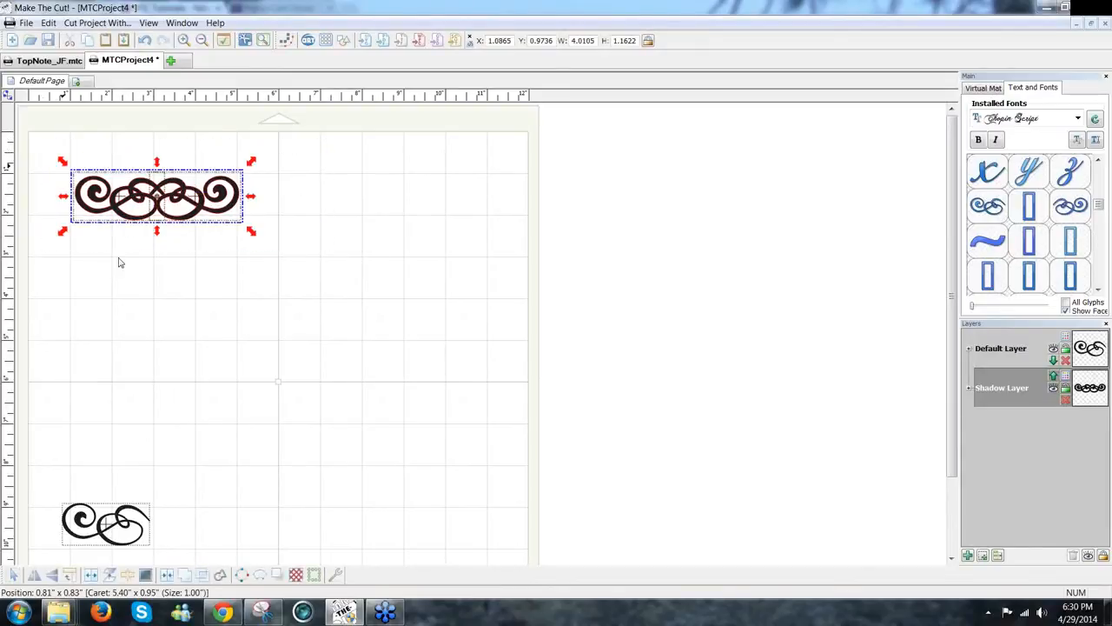
{"action": "left_click", "coordinate": [184, 575]}
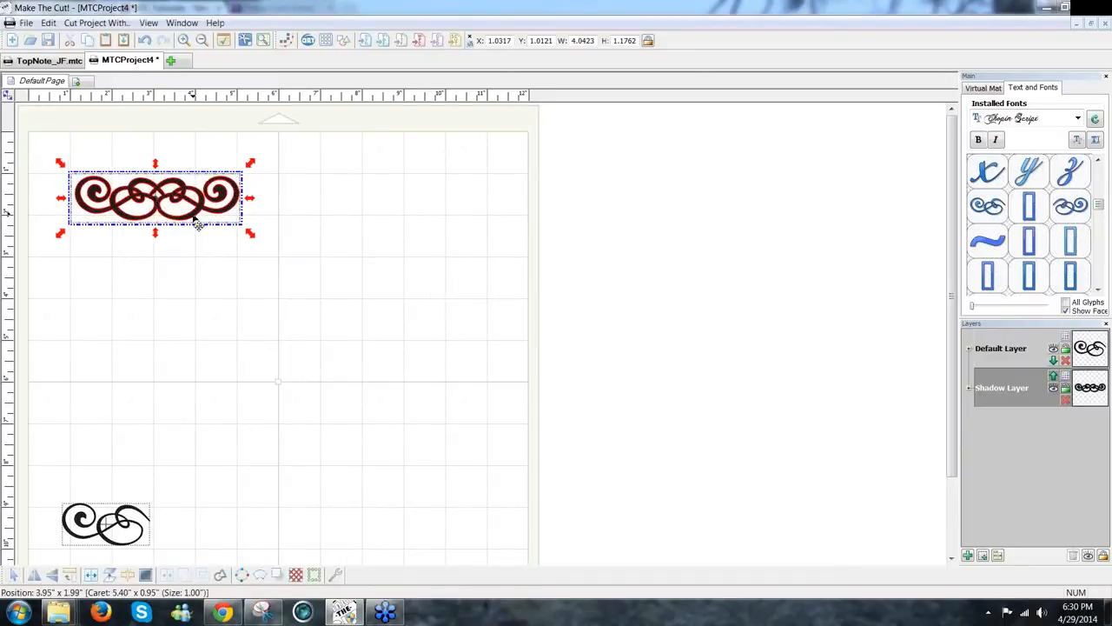
{"action": "left_click_drag", "start_coordinate": [198, 224], "coordinate": [200, 223]}
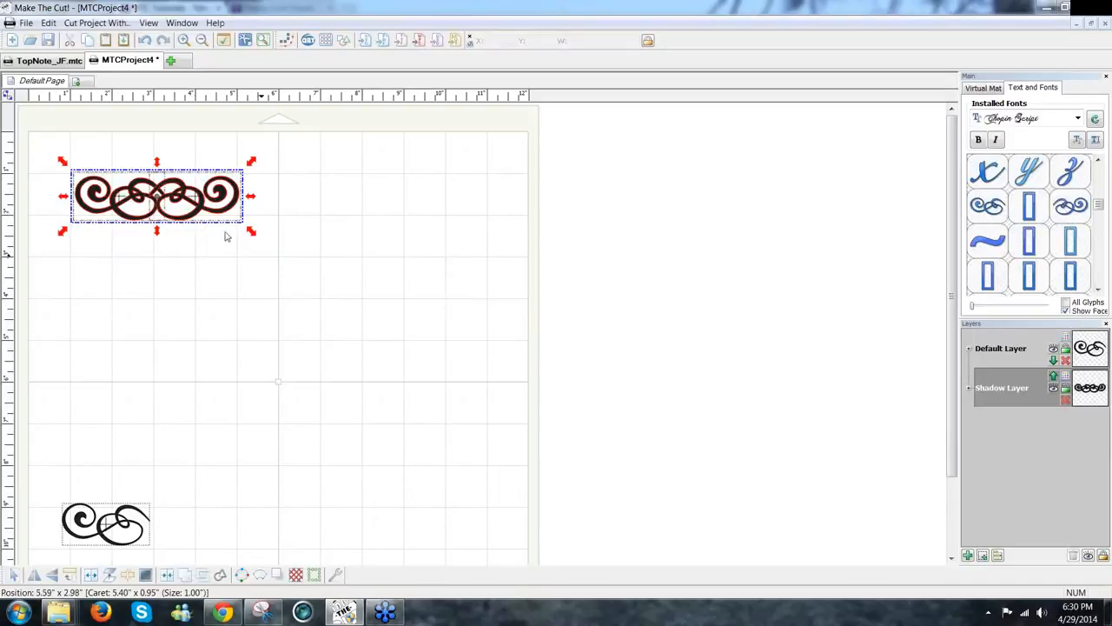
{"action": "left_click", "coordinate": [261, 255]}
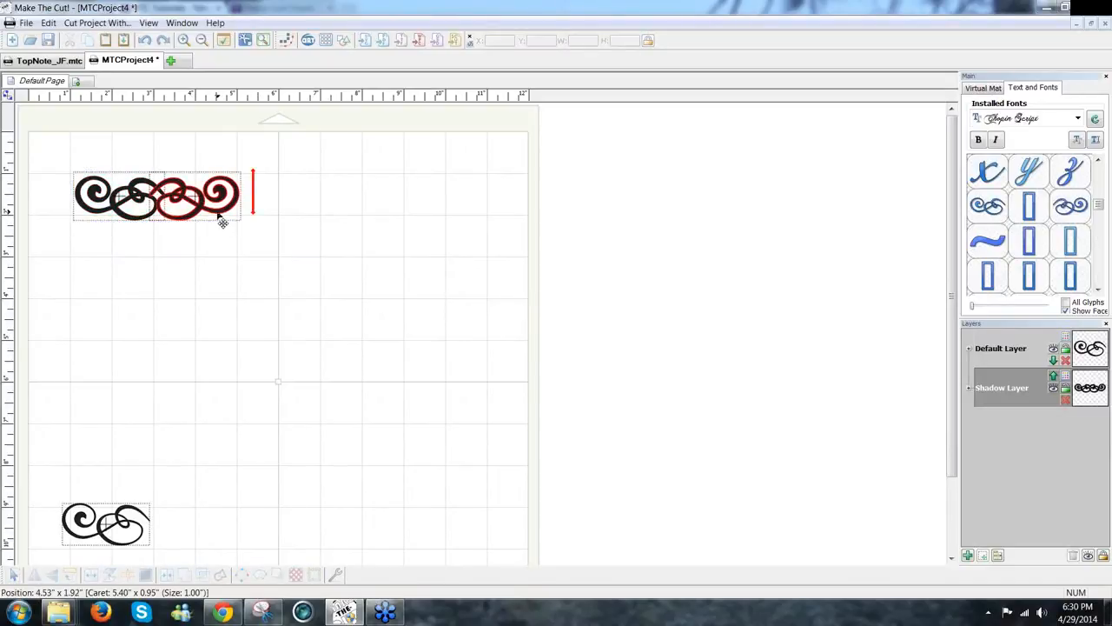
Step: Move the spare red swirl copy beside the bottom swirl and weld the top design again
{"action": "left_click", "coordinate": [223, 223]}
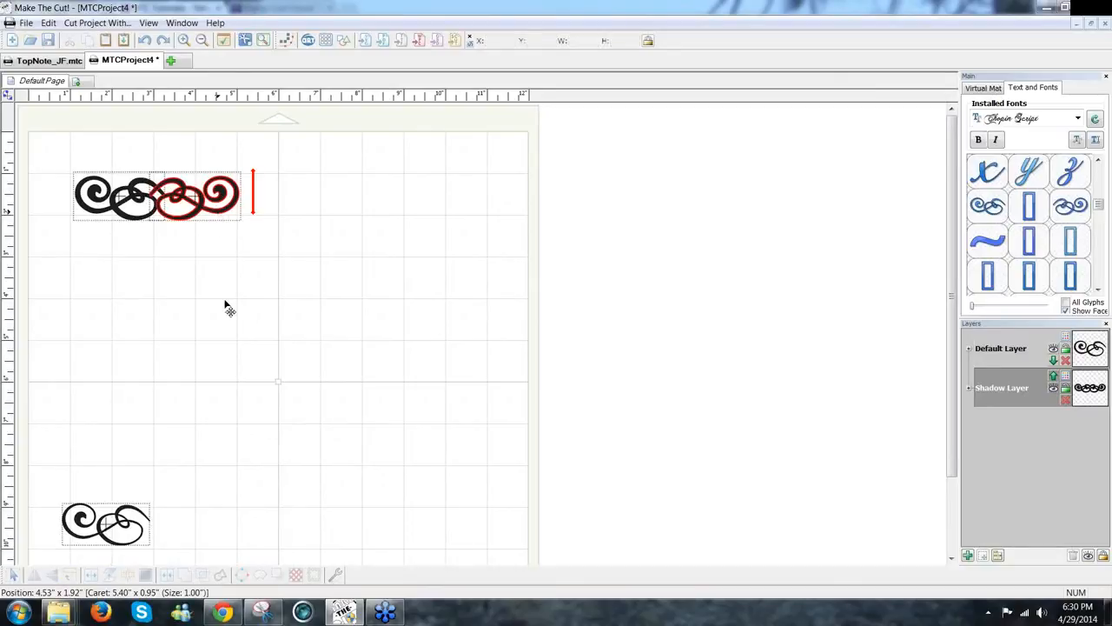
{"action": "left_click_drag", "start_coordinate": [223, 222], "coordinate": [263, 414]}
{"action": "mouse_move", "coordinate": [245, 530]}
{"action": "left_mouse_down"}
{"action": "mouse_move", "coordinate": [240, 560]}
{"action": "mouse_move", "coordinate": [243, 543]}
{"action": "left_mouse_up"}
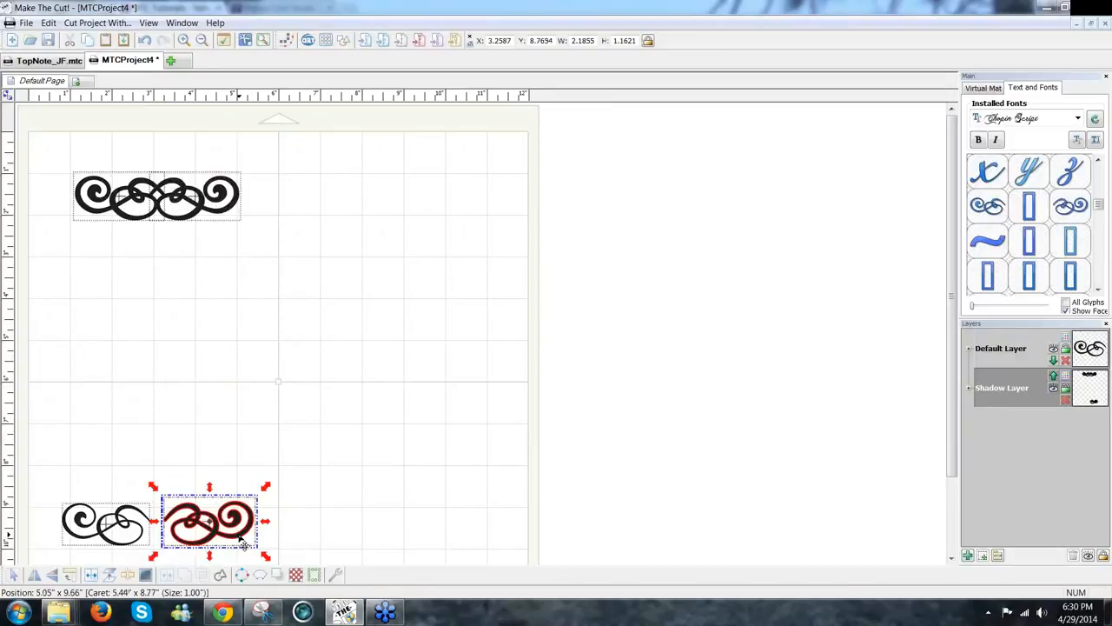
{"action": "left_click_drag", "start_coordinate": [266, 244], "coordinate": [61, 158]}
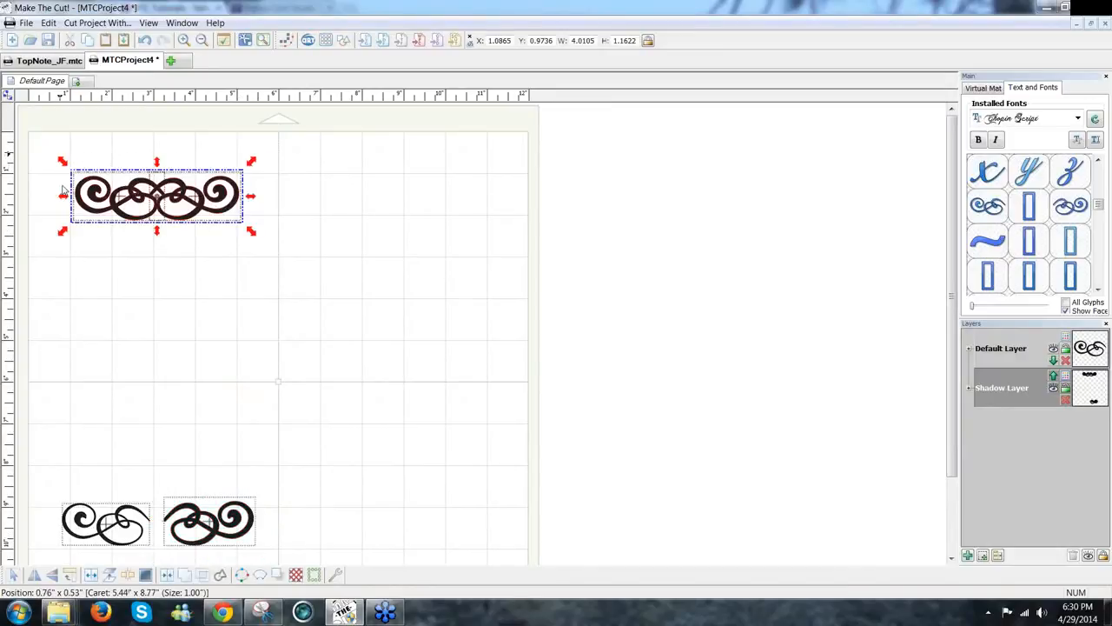
{"action": "left_click", "coordinate": [184, 580]}
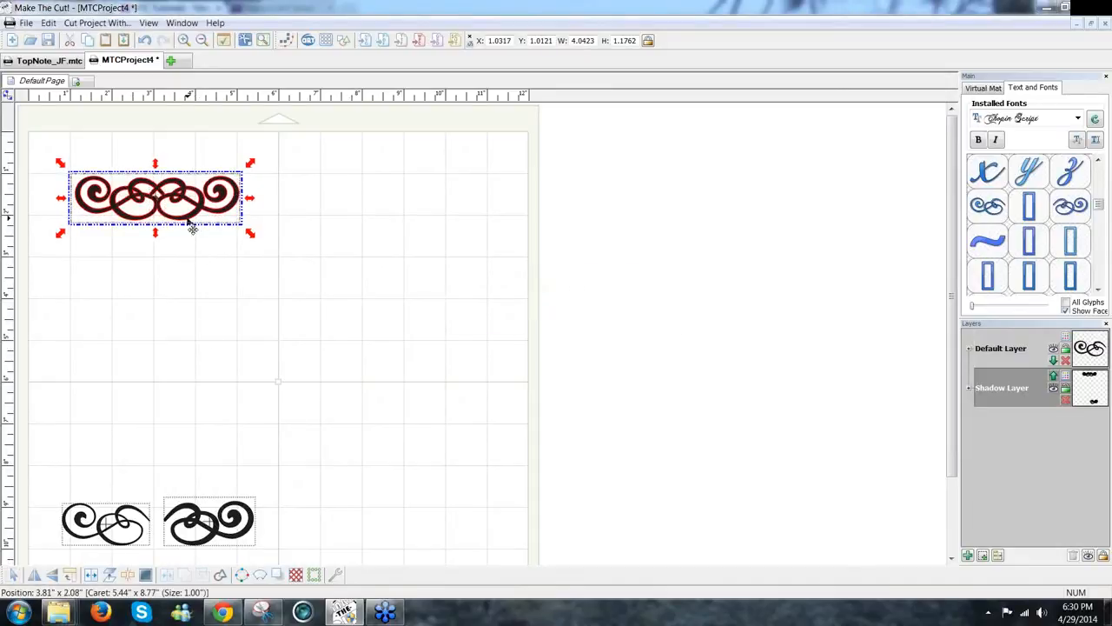
{"action": "left_click", "coordinate": [48, 24]}
Step: Duplicate the welded swirl into 1 row of 3 columns with -.01 inch spacing
{"action": "mouse_move", "coordinate": [66, 130]}
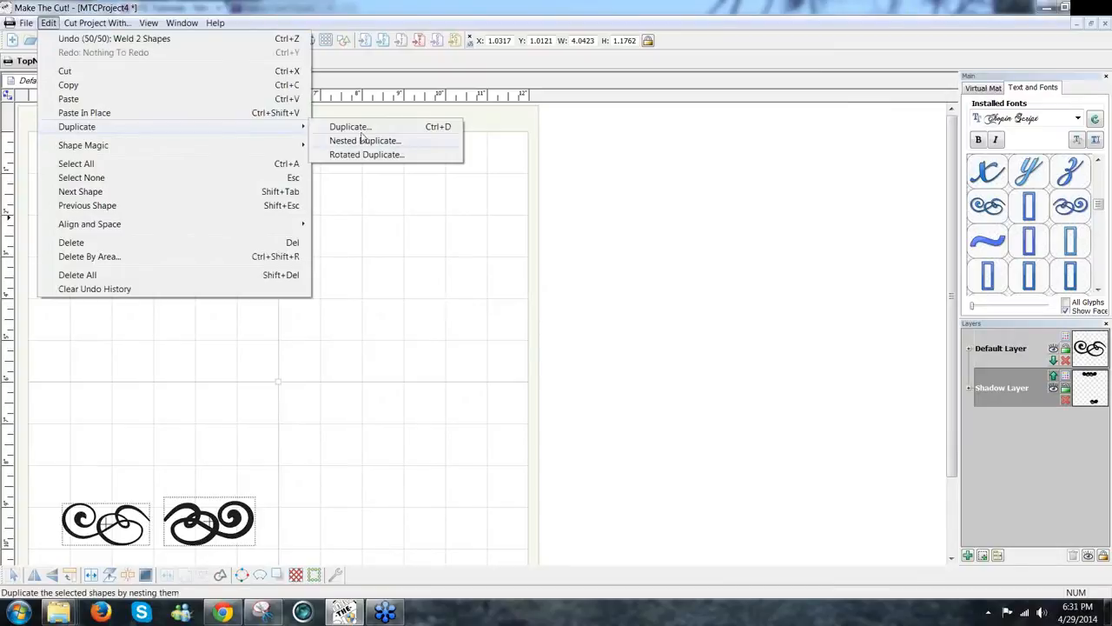
{"action": "left_click", "coordinate": [363, 129]}
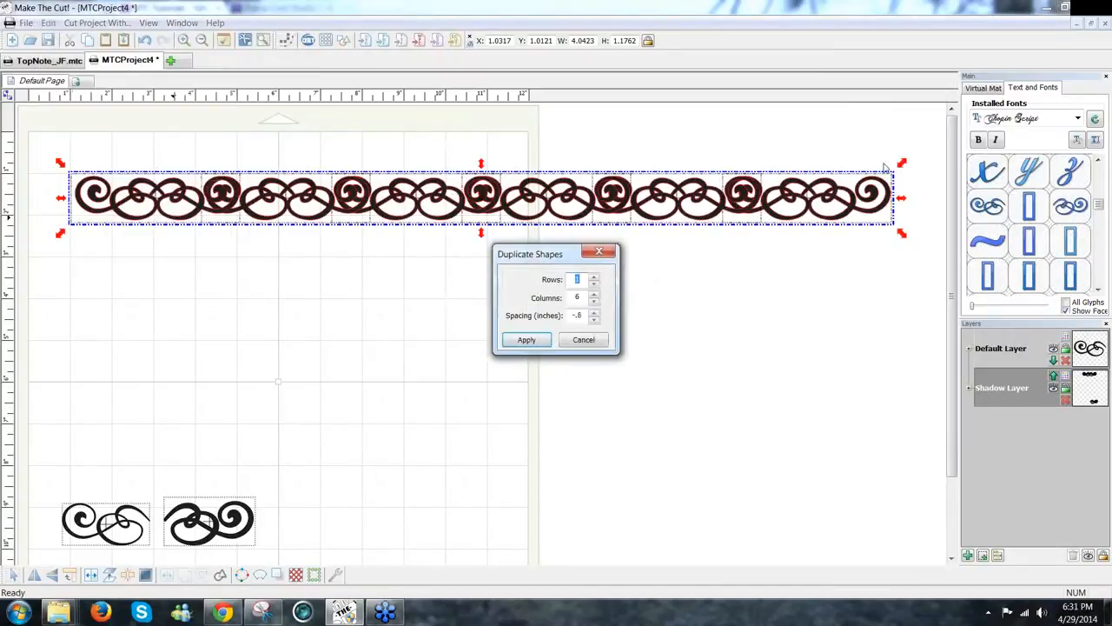
{"action": "left_click", "coordinate": [595, 302]}
{"action": "left_click", "coordinate": [595, 302]}
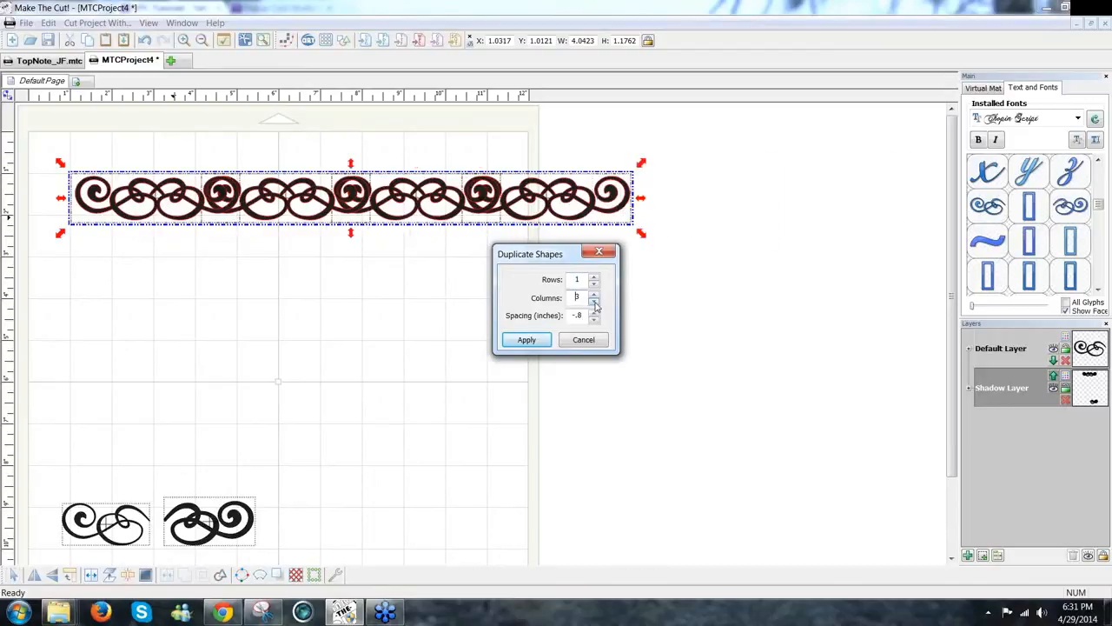
{"action": "left_click", "coordinate": [595, 303]}
{"action": "left_click", "coordinate": [594, 295]}
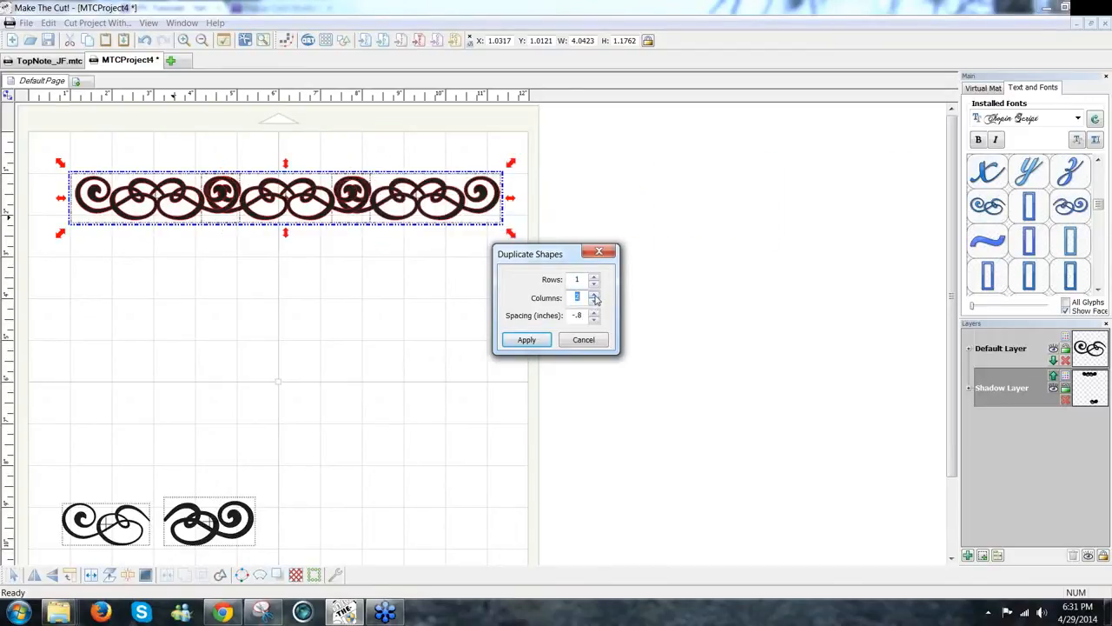
{"action": "key", "text": "Tab"}
{"action": "type", "text": "-.1"}
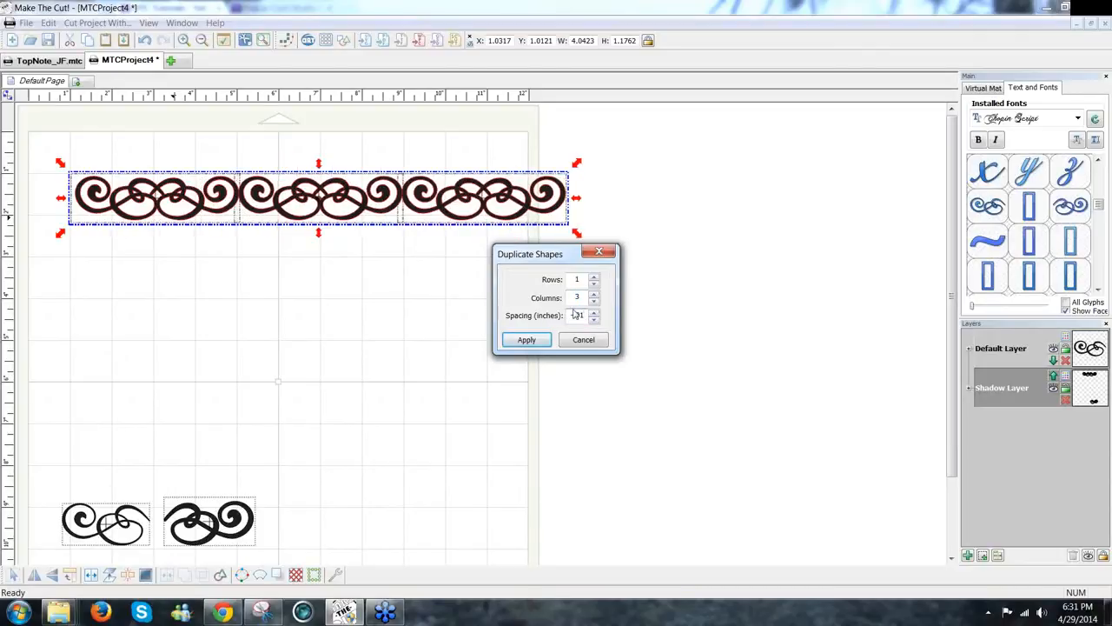
{"action": "key", "text": "BackSpace"}
{"action": "type", "text": "01"}
{"action": "left_click", "coordinate": [527, 340]}
Step: Move the three-swirl border row to the page's left edge
{"action": "left_click_drag", "start_coordinate": [654, 273], "coordinate": [402, 197]}
{"action": "left_click_drag", "start_coordinate": [600, 263], "coordinate": [55, 141]}
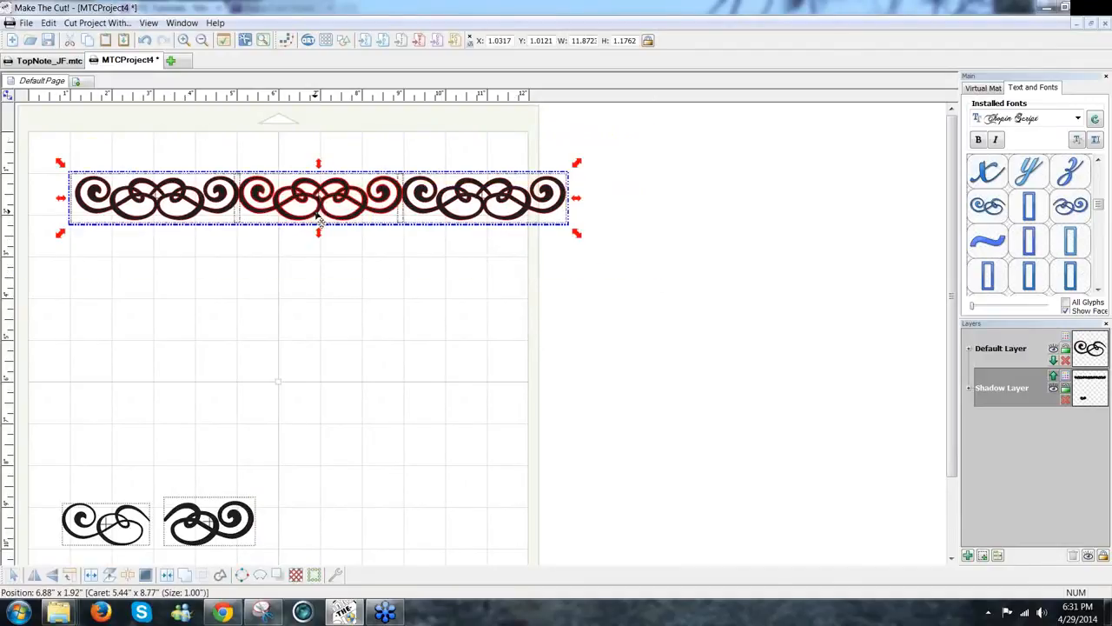
{"action": "left_click_drag", "start_coordinate": [286, 215], "coordinate": [240, 198]}
Step: Drag the middle swirl down to mid-page and slide the right swirl beside the left one
{"action": "left_click", "coordinate": [323, 240]}
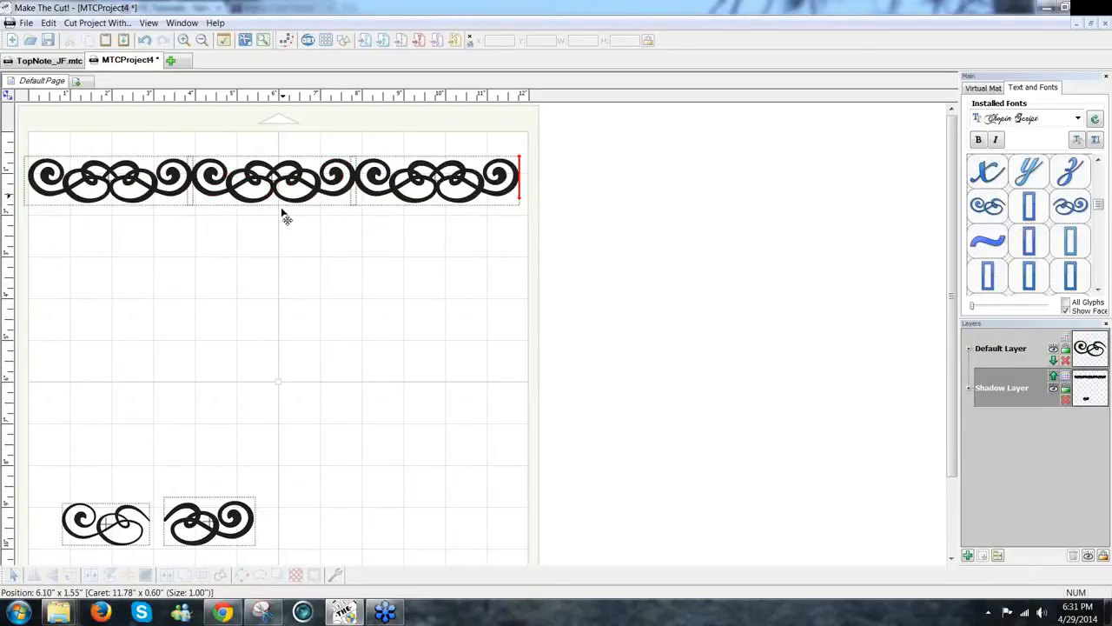
{"action": "left_click_drag", "start_coordinate": [287, 207], "coordinate": [376, 362]}
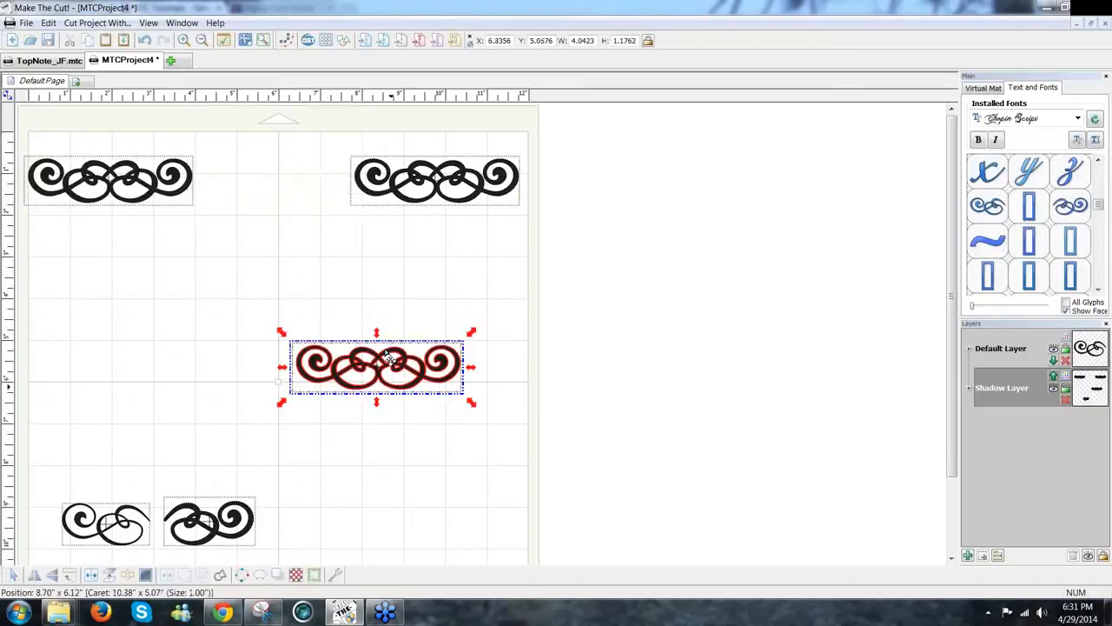
{"action": "left_click_drag", "start_coordinate": [342, 141], "coordinate": [643, 282]}
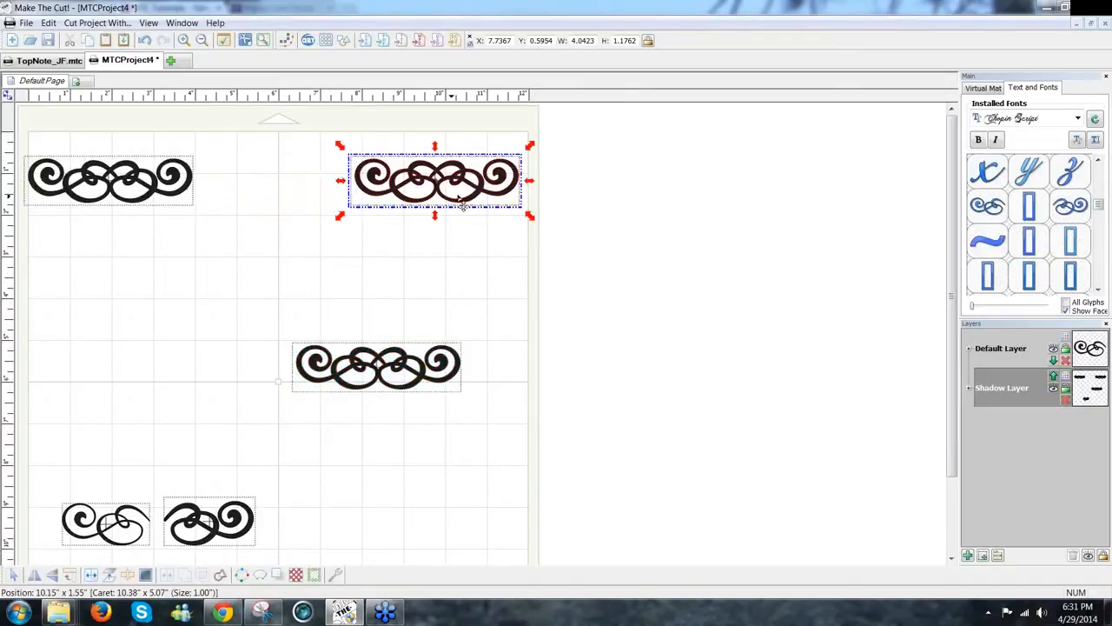
{"action": "left_click_drag", "start_coordinate": [400, 200], "coordinate": [339, 212]}
{"action": "left_click_drag", "start_coordinate": [470, 259], "coordinate": [17, 114]}
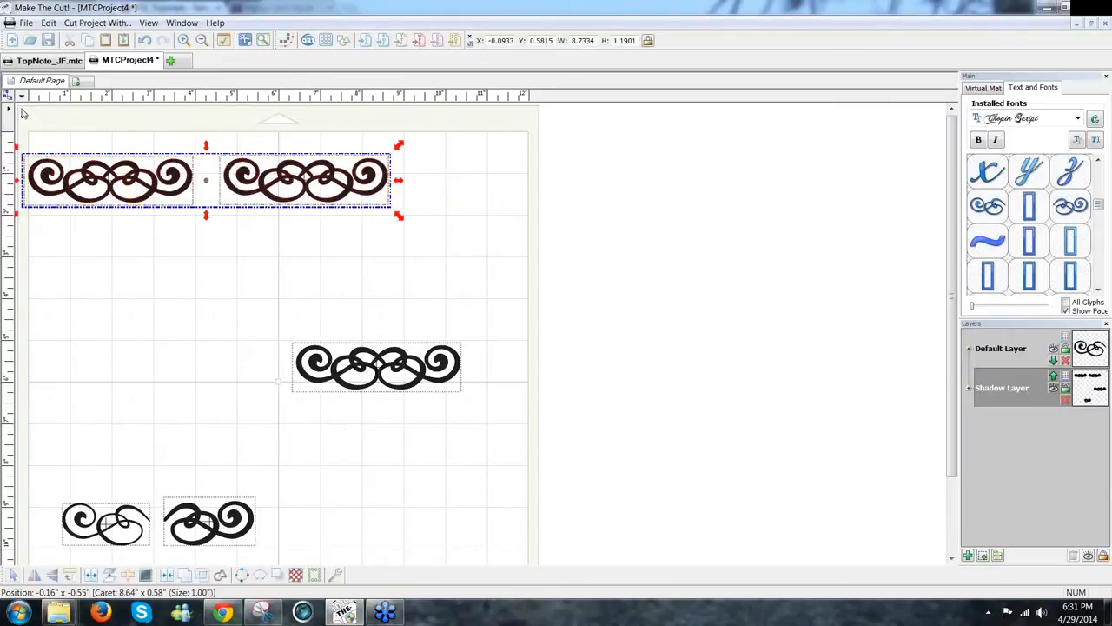
{"action": "left_click", "coordinate": [392, 251]}
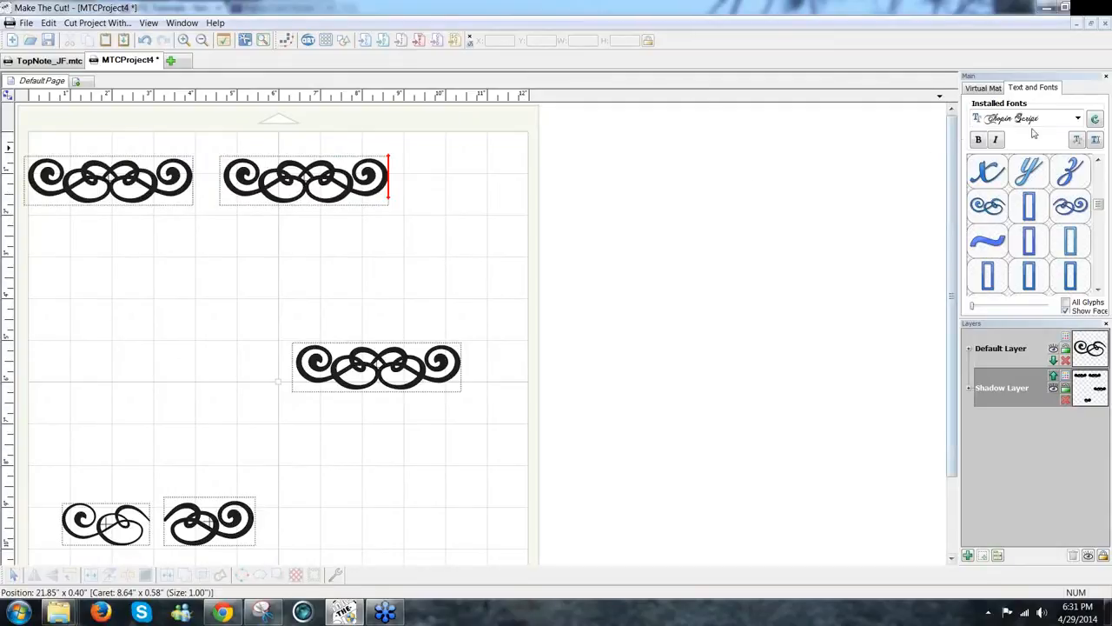
Step: Choose the Edwardian Script ITC font
{"action": "left_click", "coordinate": [1078, 119]}
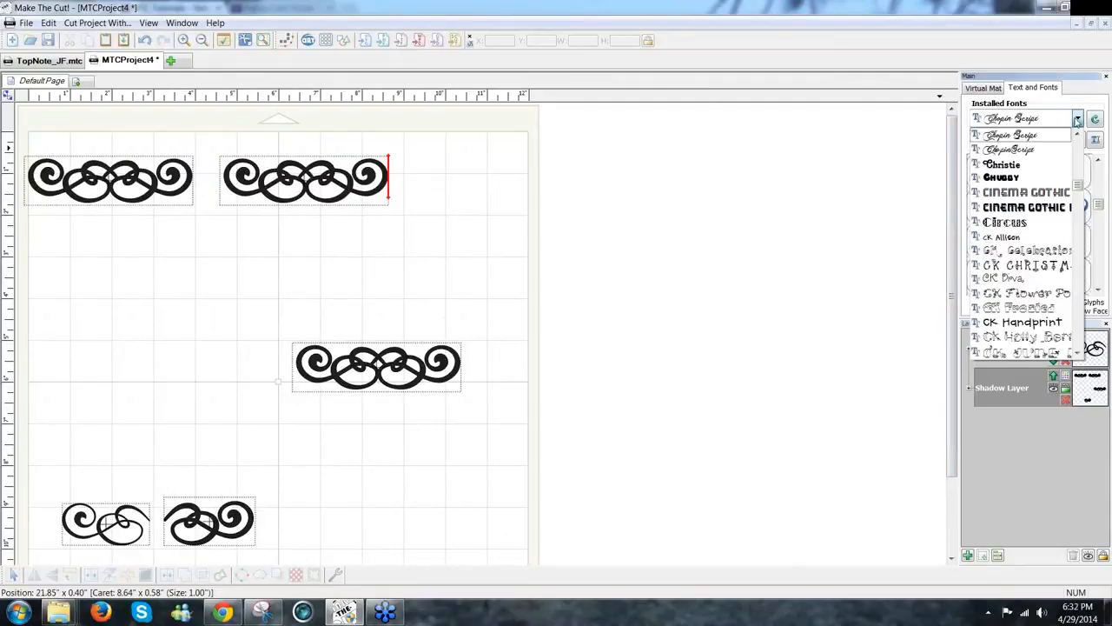
{"action": "key", "text": "e"}
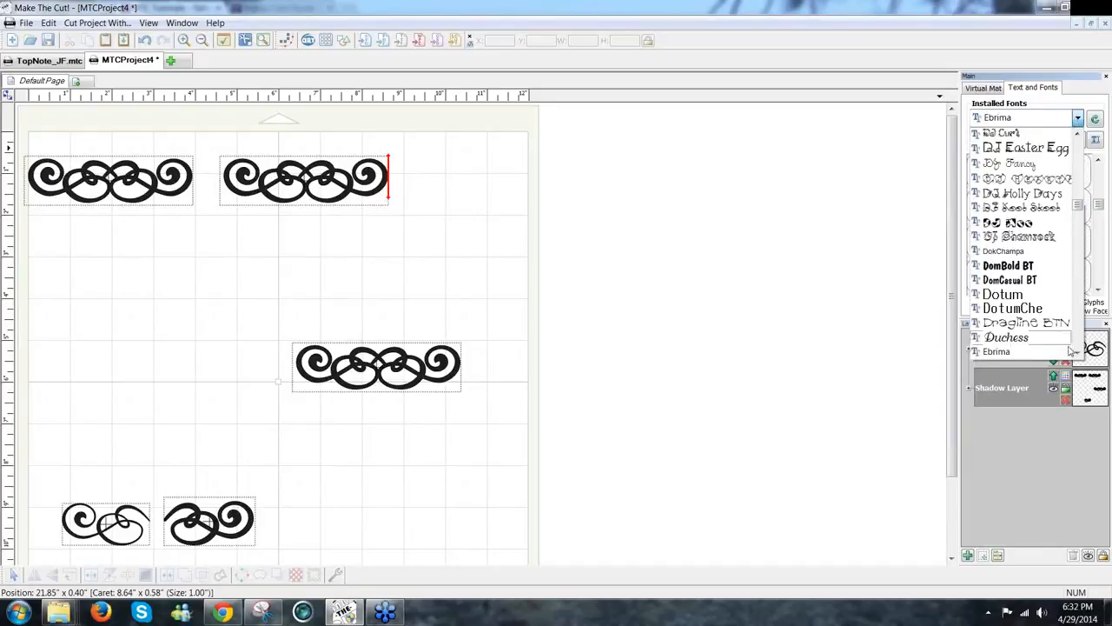
{"action": "left_click", "coordinate": [1078, 355]}
{"action": "left_click", "coordinate": [1078, 354]}
{"action": "left_click", "coordinate": [1078, 355]}
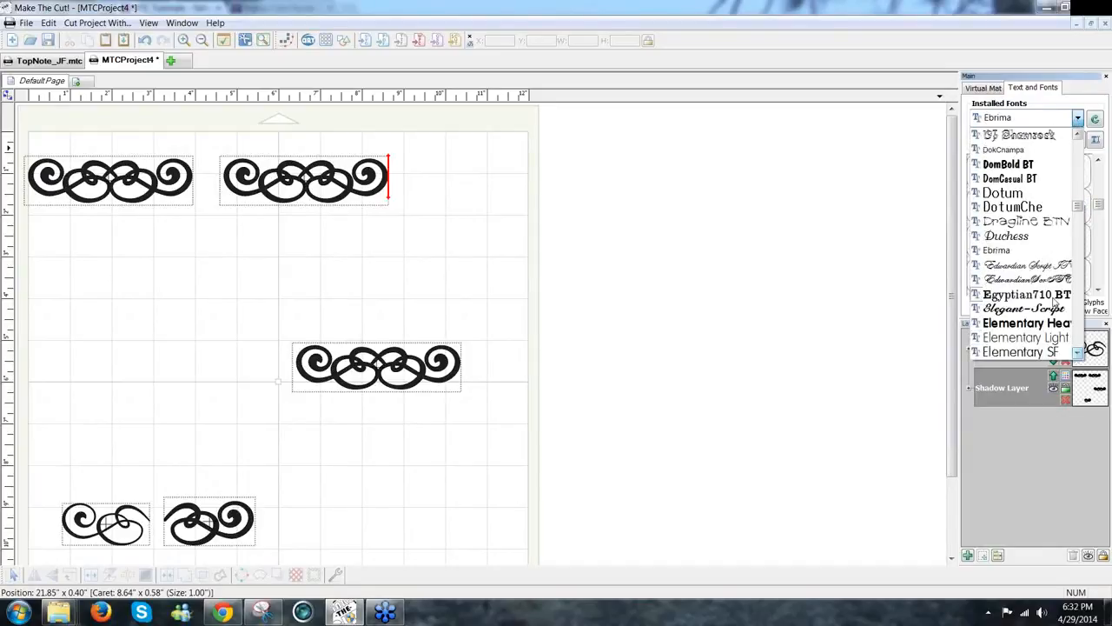
{"action": "left_click", "coordinate": [1030, 265]}
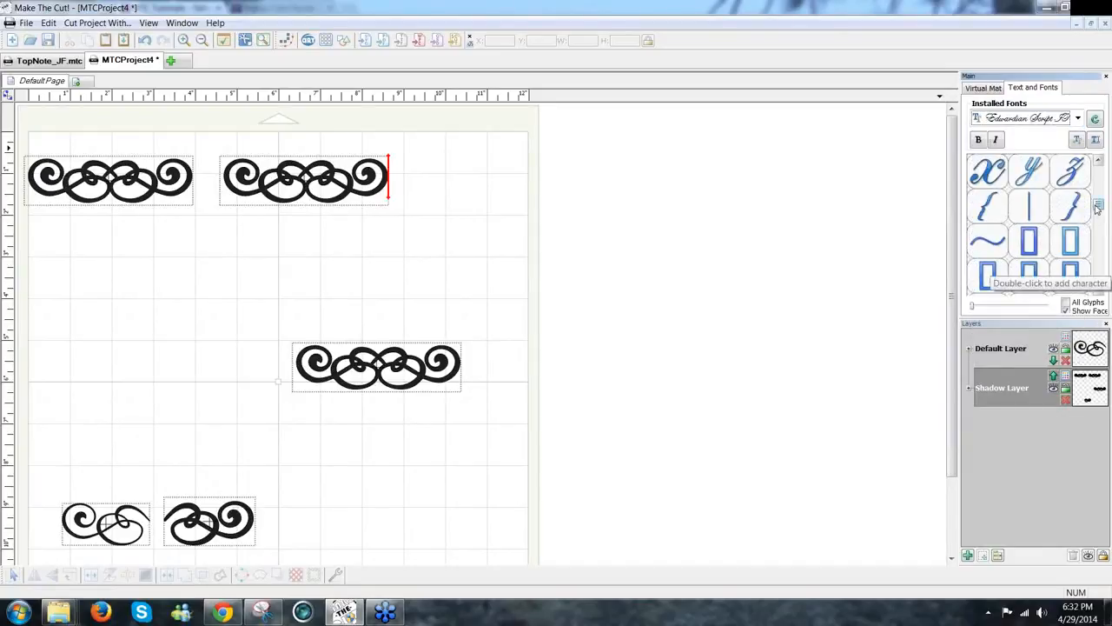
{"action": "left_click_drag", "start_coordinate": [1098, 204], "coordinate": [1097, 189]}
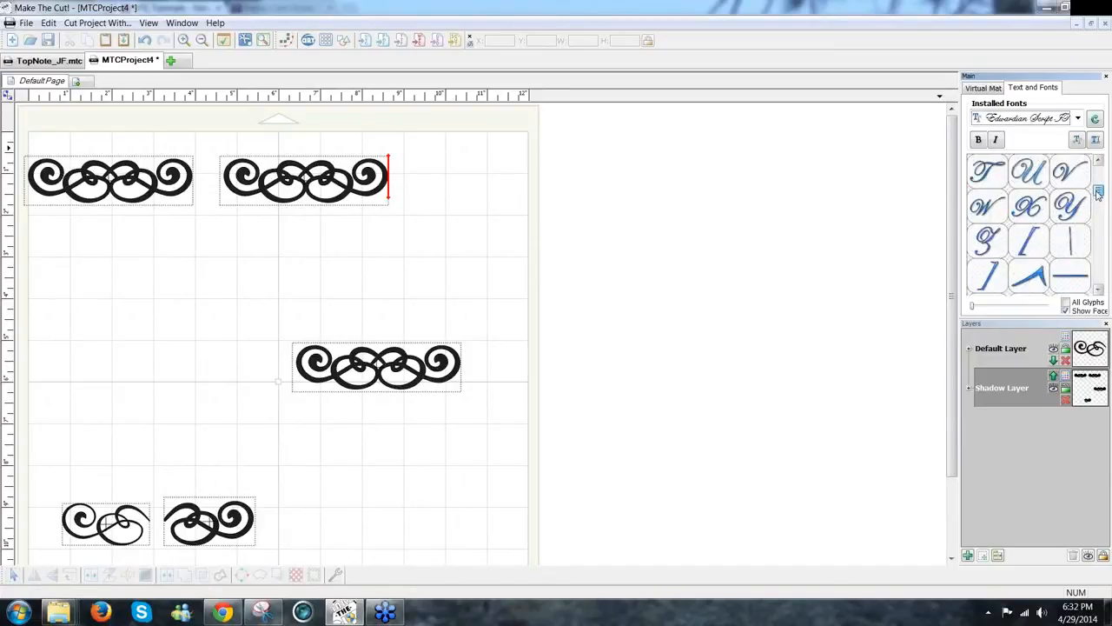
Step: Add an asterisk glyph below the top swirls and enlarge it to about 1.5 inches
{"action": "left_click", "coordinate": [1095, 142]}
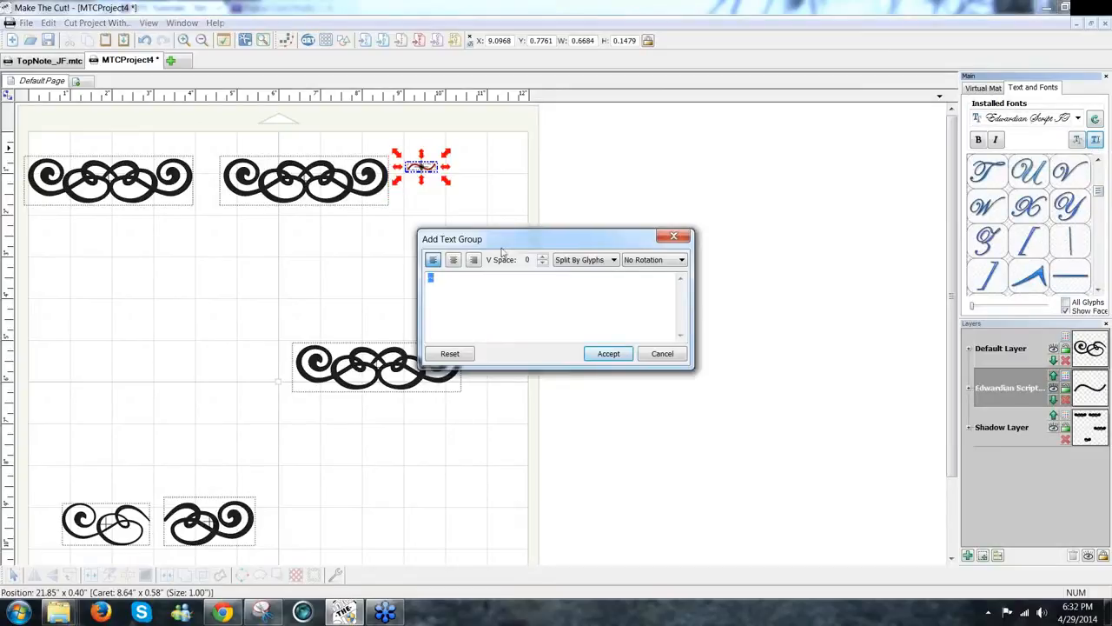
{"action": "type", "text": "*"}
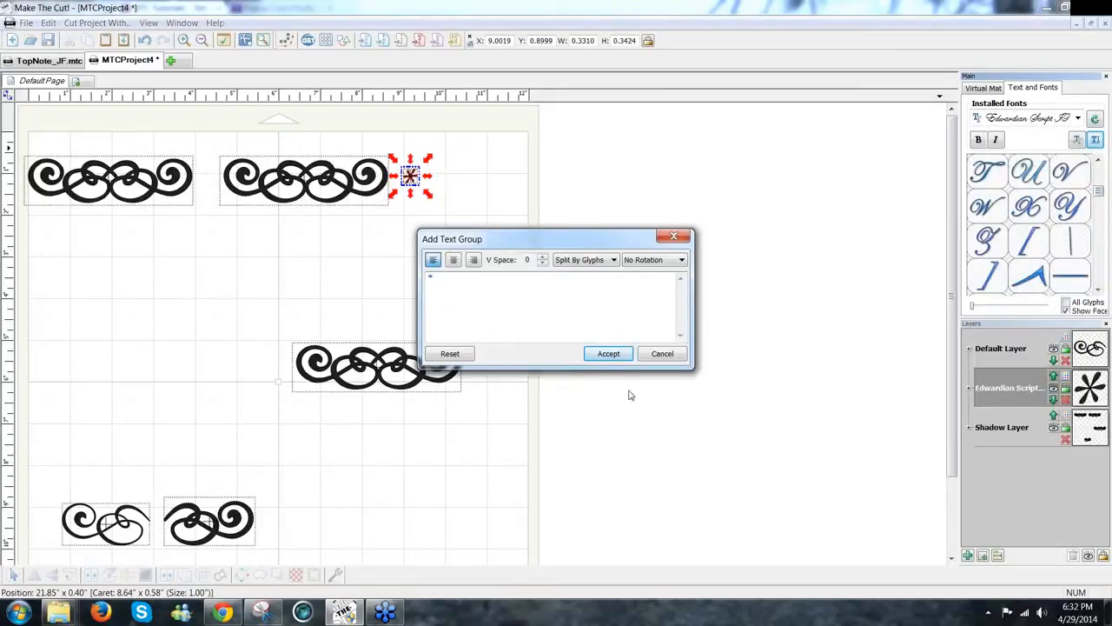
{"action": "left_click", "coordinate": [608, 354]}
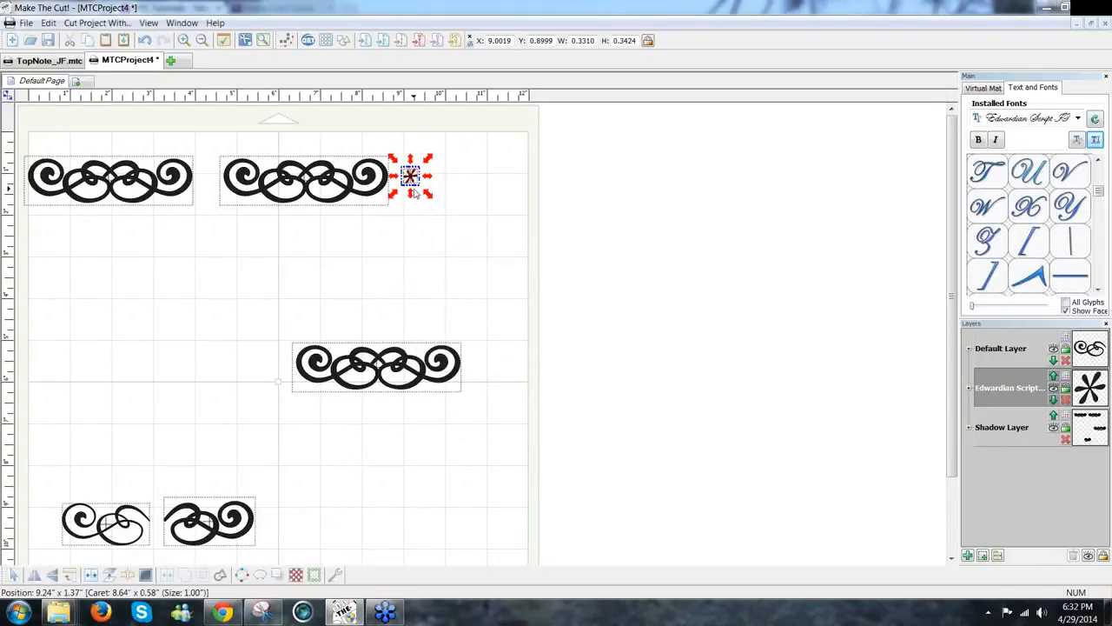
{"action": "left_click_drag", "start_coordinate": [395, 224], "coordinate": [195, 268]}
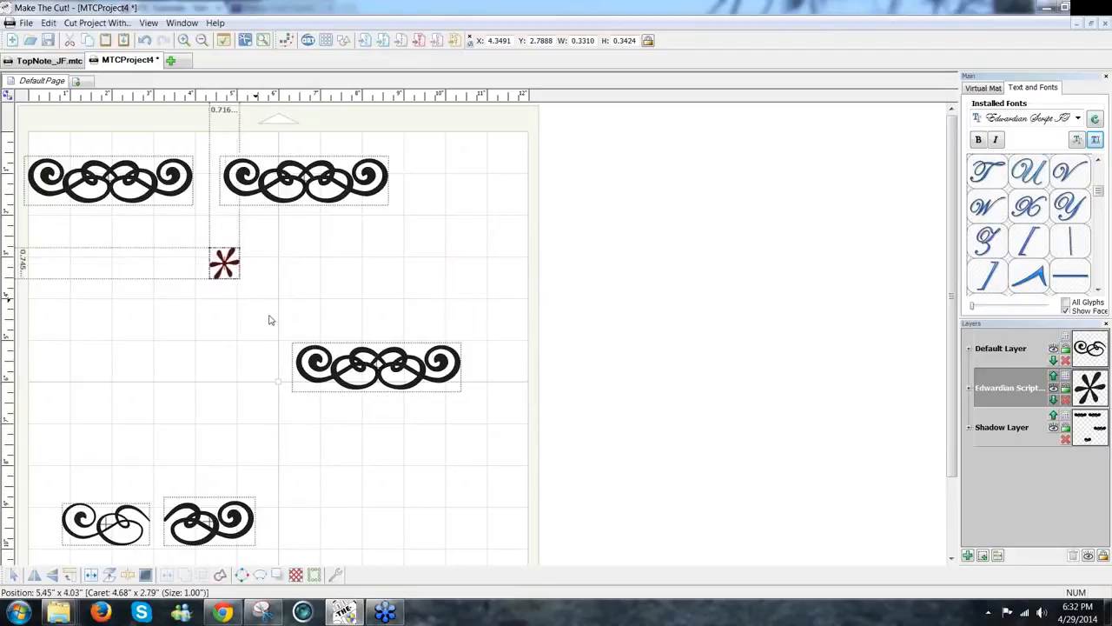
{"action": "left_click_drag", "start_coordinate": [288, 330], "coordinate": [282, 324]}
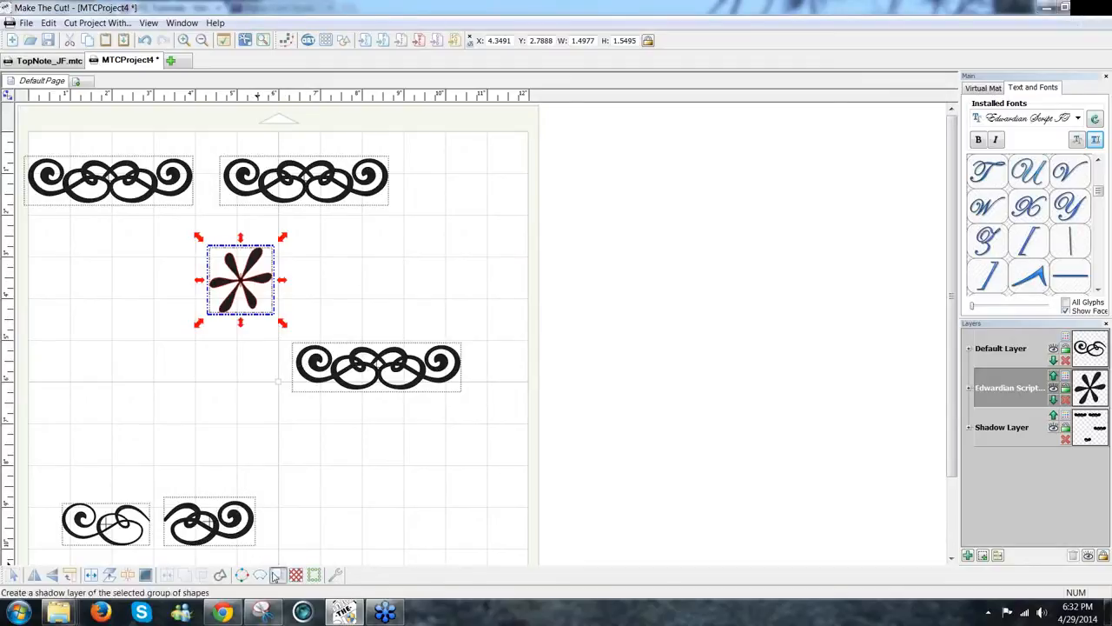
{"action": "left_click", "coordinate": [275, 576]}
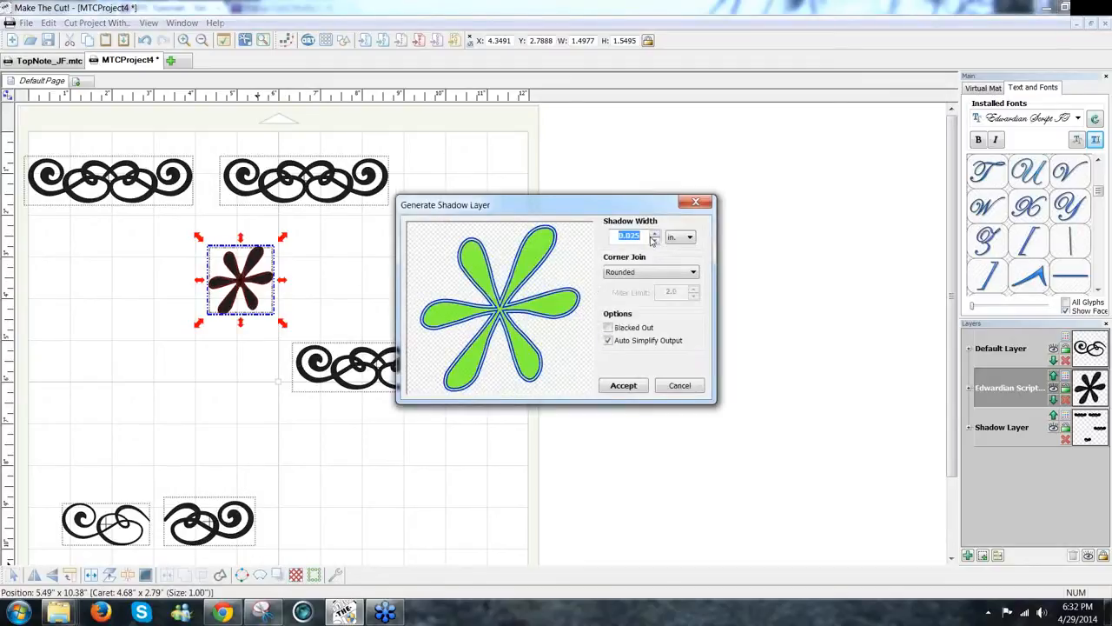
Step: Generate a 0.025-inch shadow layer and move the red shadow asterisk near the bottom
{"action": "left_click", "coordinate": [625, 388]}
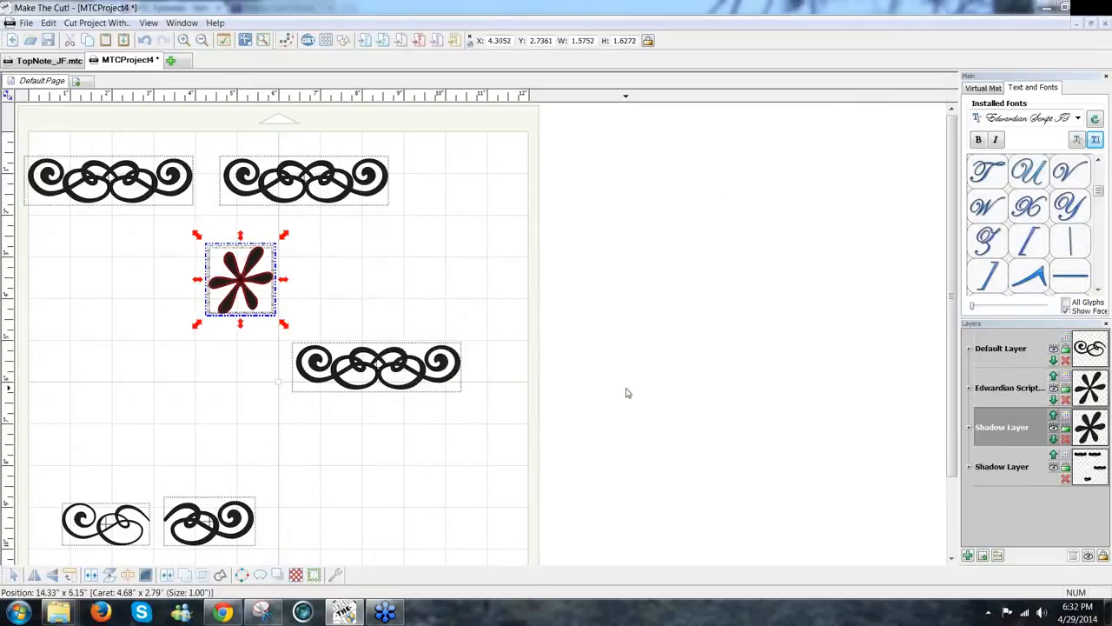
{"action": "left_click", "coordinate": [388, 310]}
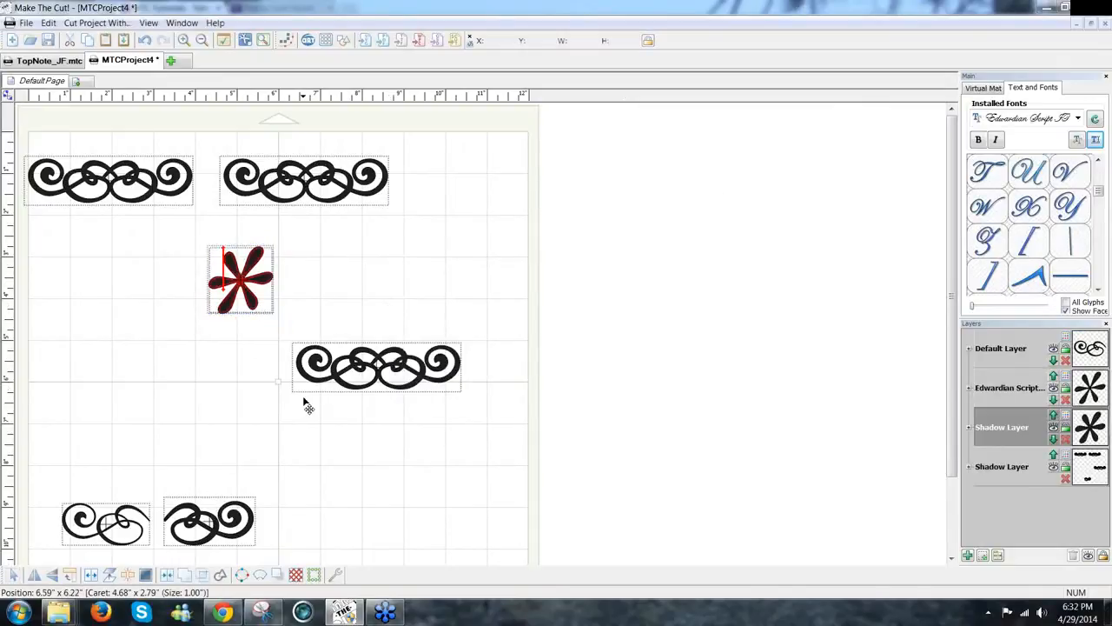
{"action": "left_click_drag", "start_coordinate": [306, 406], "coordinate": [328, 550]}
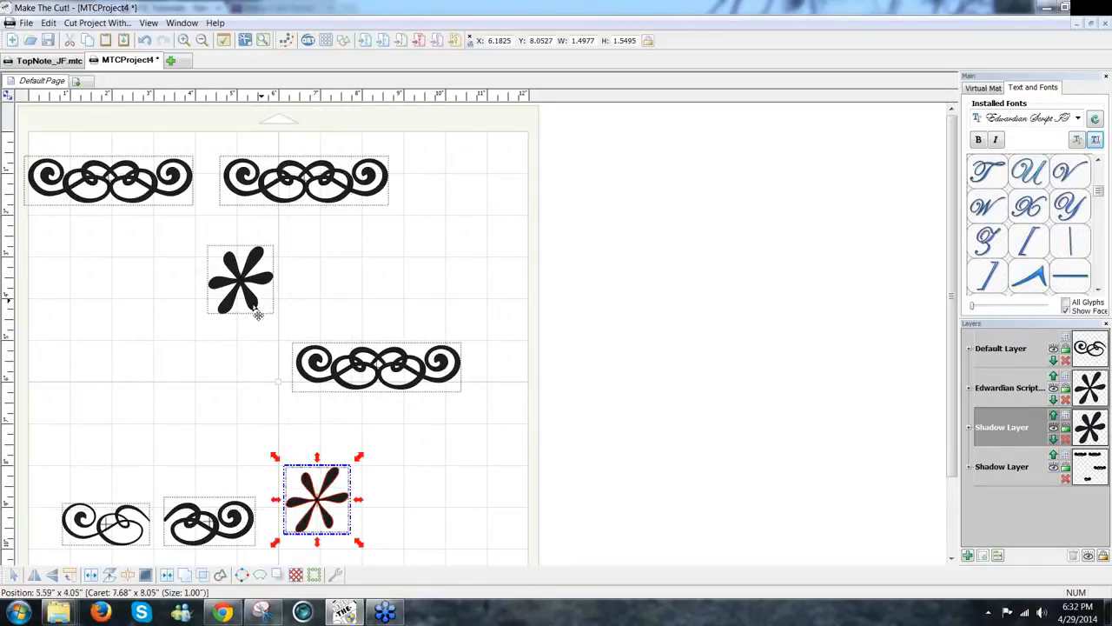
Step: Resize the upper asterisk slightly and rotate it about 35 degrees
{"action": "left_click", "coordinate": [257, 315]}
{"action": "left_click", "coordinate": [258, 314]}
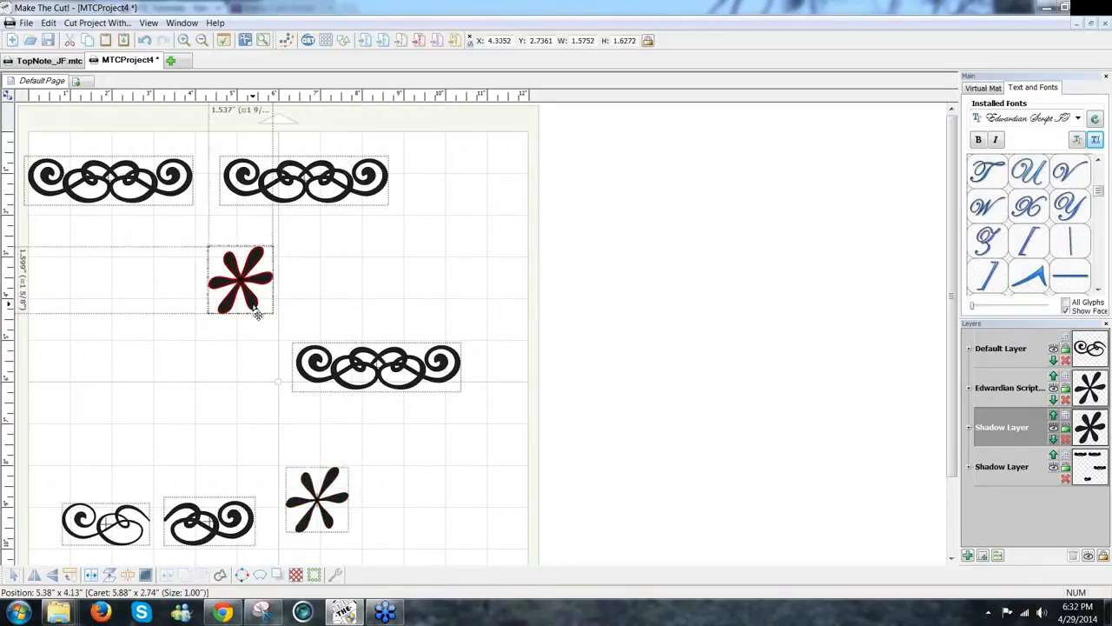
{"action": "left_click", "coordinate": [257, 314]}
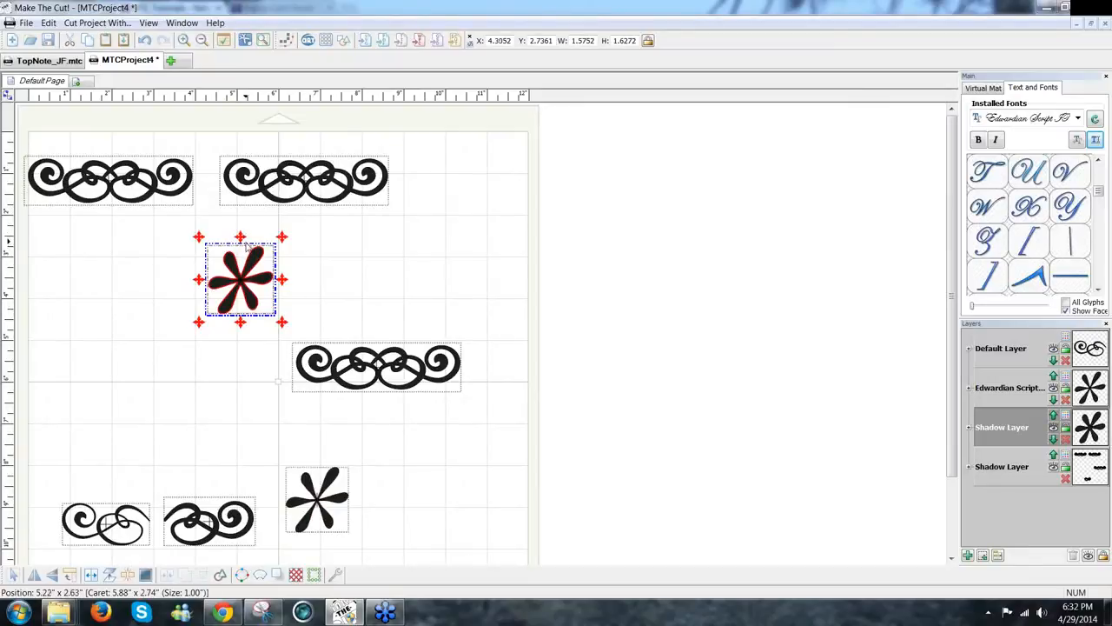
{"action": "left_click_drag", "start_coordinate": [241, 244], "coordinate": [236, 242]}
{"action": "left_click", "coordinate": [345, 296]}
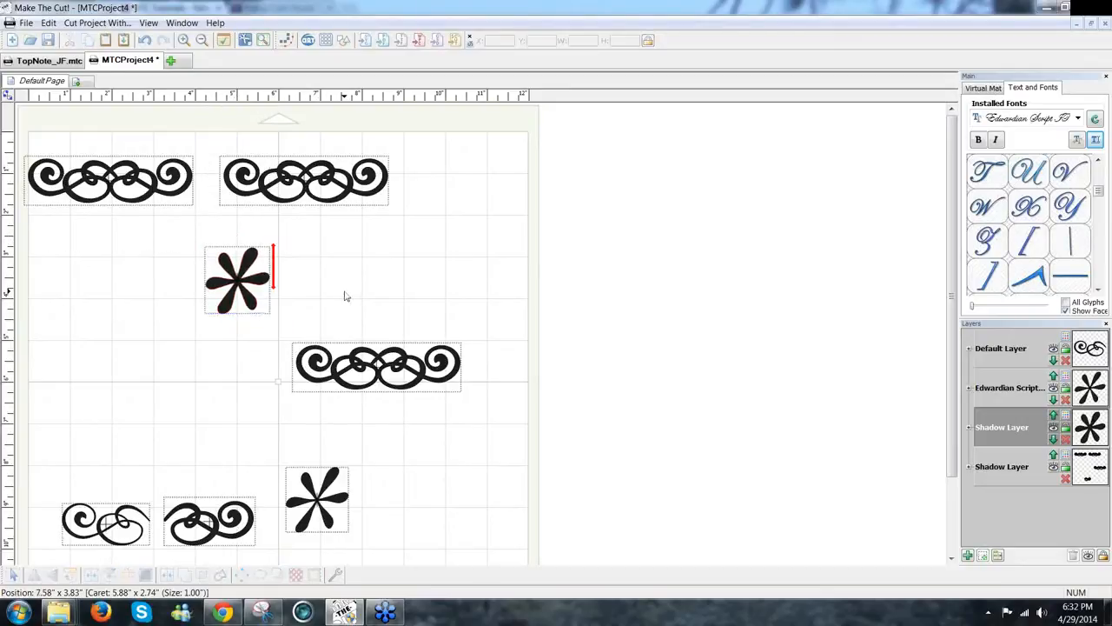
{"action": "left_click", "coordinate": [252, 314]}
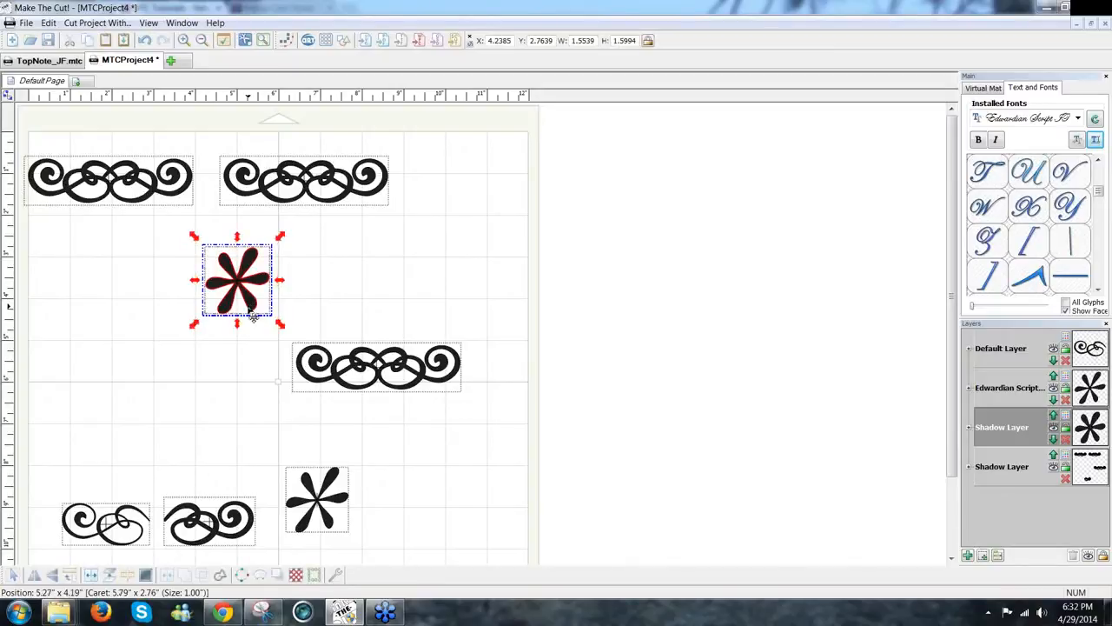
{"action": "left_click", "coordinate": [250, 308]}
{"action": "left_click_drag", "start_coordinate": [196, 322], "coordinate": [396, 526]}
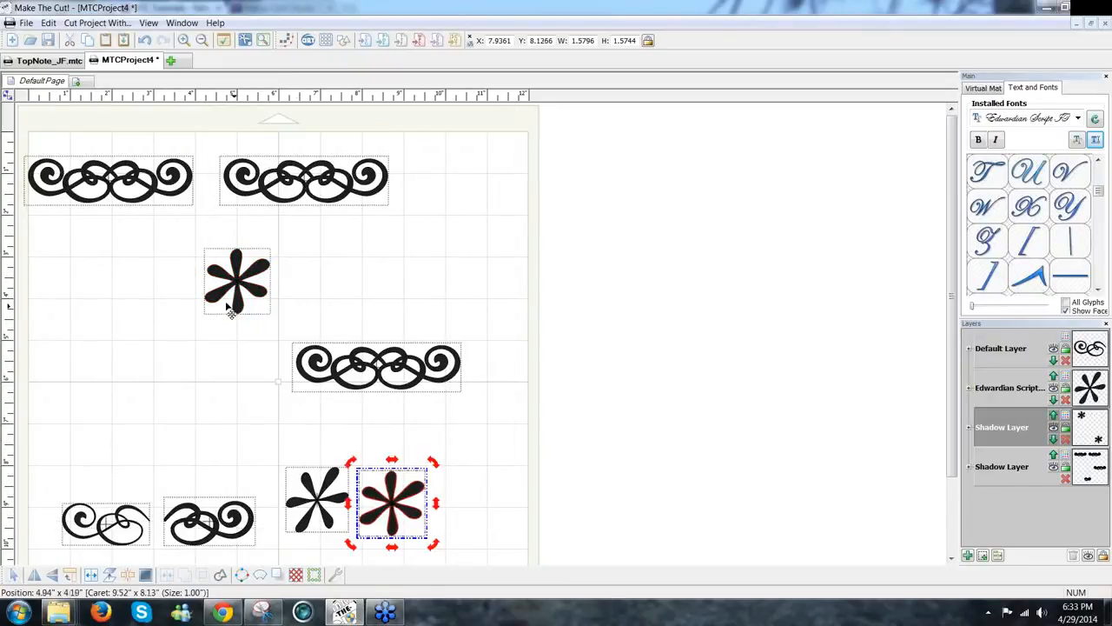
Step: Shrink the asterisk to about 1.04 inches and nudge it into the join between the top swirls
{"action": "left_click_drag", "start_coordinate": [241, 311], "coordinate": [218, 214]}
{"action": "left_click", "coordinate": [220, 217]}
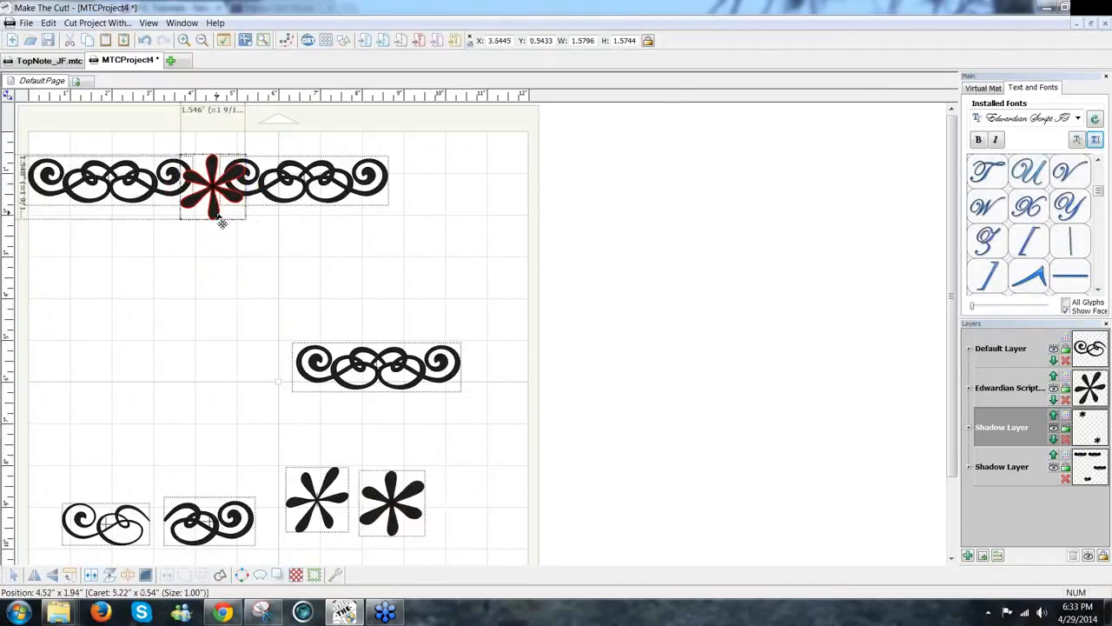
{"action": "left_click", "coordinate": [222, 222]}
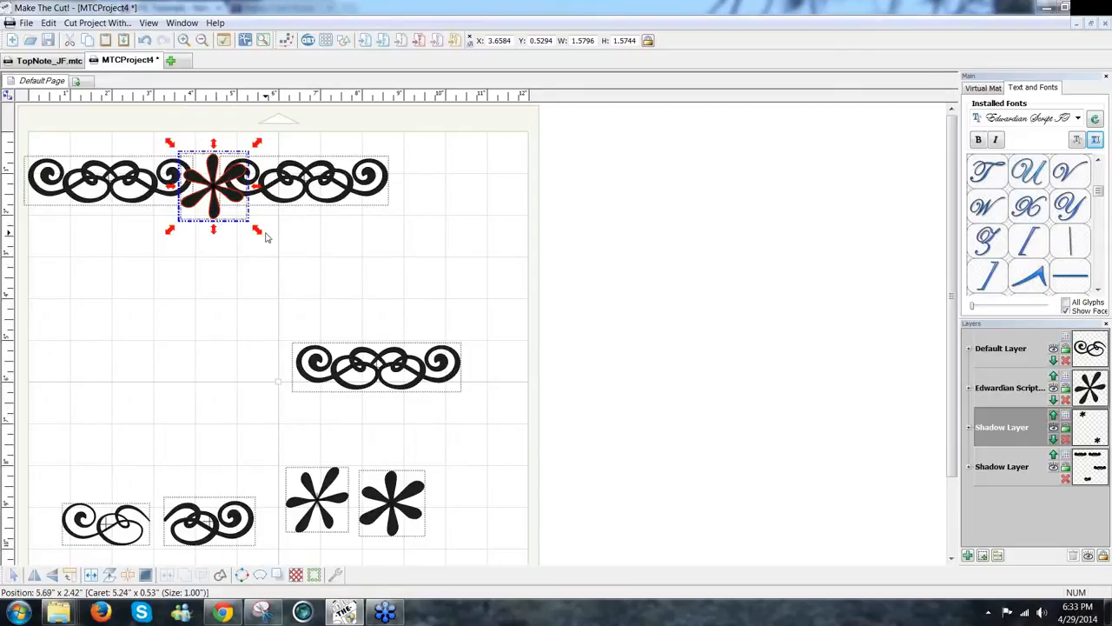
{"action": "left_click_drag", "start_coordinate": [259, 236], "coordinate": [163, 128]}
{"action": "key", "text": "Right"}
{"action": "key", "text": "Right"}
{"action": "key", "text": "Down"}
{"action": "key", "text": "Down"}
{"action": "key", "text": "Down"}
{"action": "key", "text": "Down"}
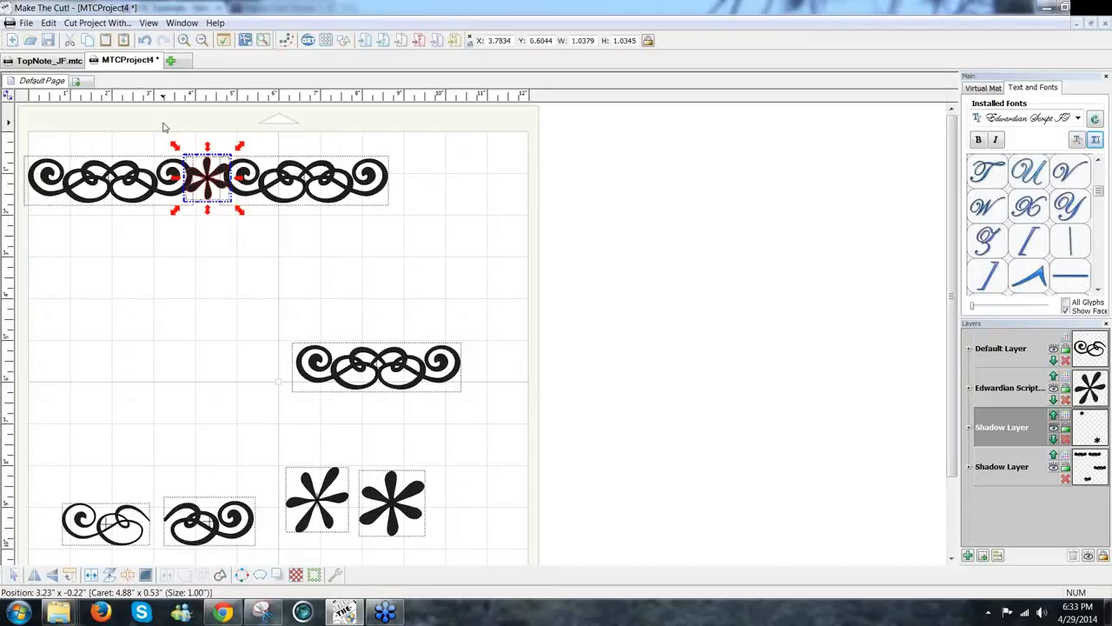
{"action": "key", "text": "Up"}
{"action": "key", "text": "Up"}
{"action": "key", "text": "Right"}
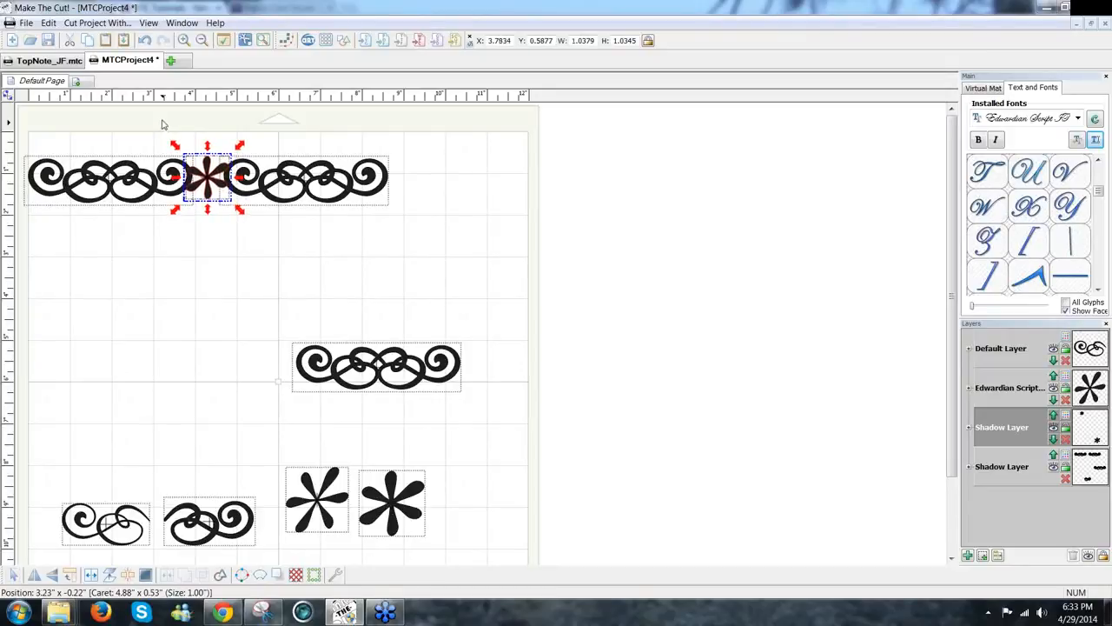
{"action": "left_click", "coordinate": [417, 224]}
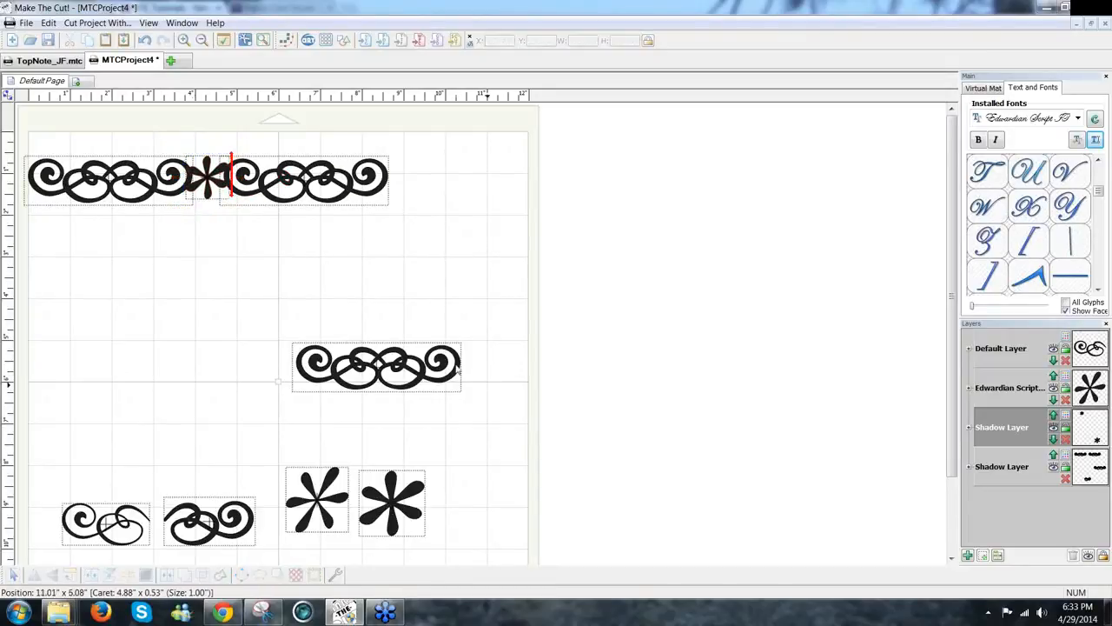
{"action": "left_click_drag", "start_coordinate": [235, 306], "coordinate": [558, 422]}
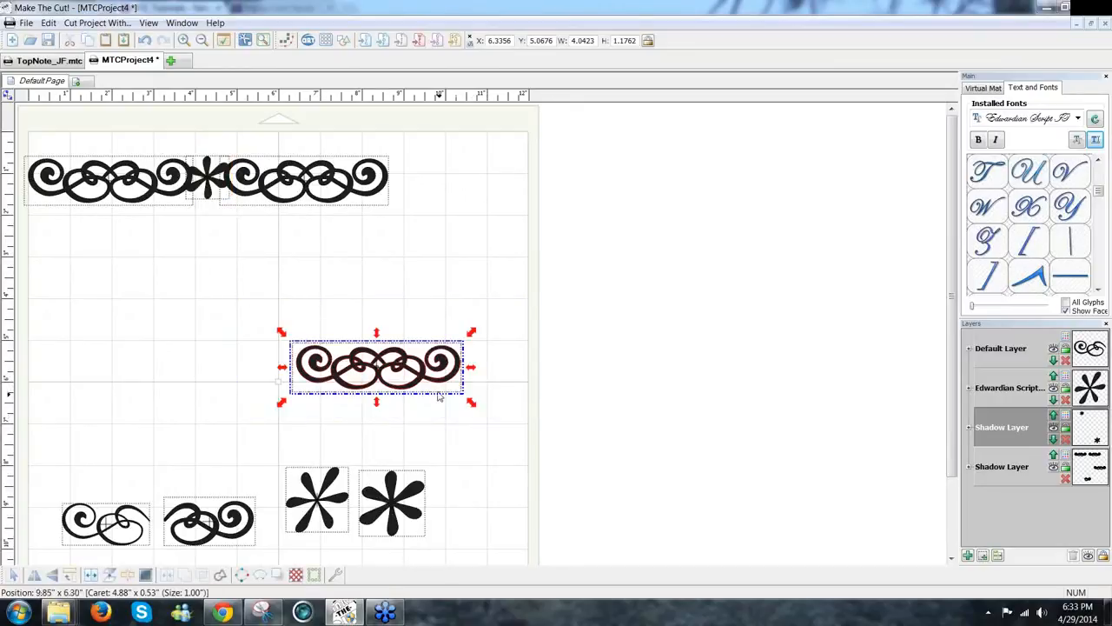
Step: Move the lower-right asterisk up-right and give it a 0.1-inch rounded flower shadow
{"action": "left_click", "coordinate": [414, 521]}
{"action": "left_click_drag", "start_coordinate": [414, 522], "coordinate": [477, 482]}
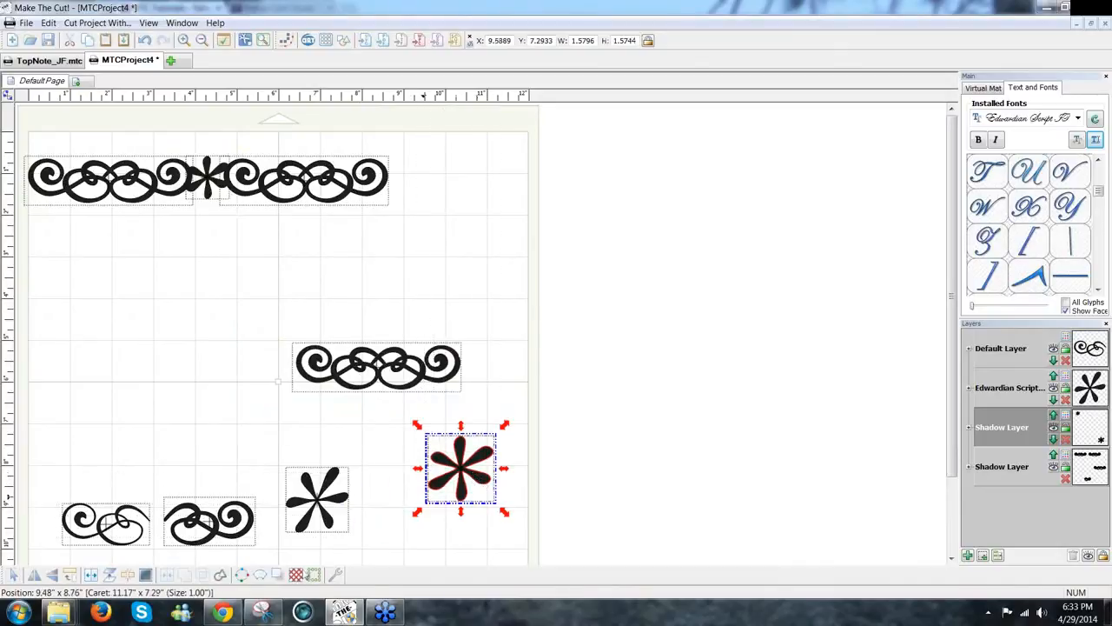
{"action": "left_click", "coordinate": [278, 575]}
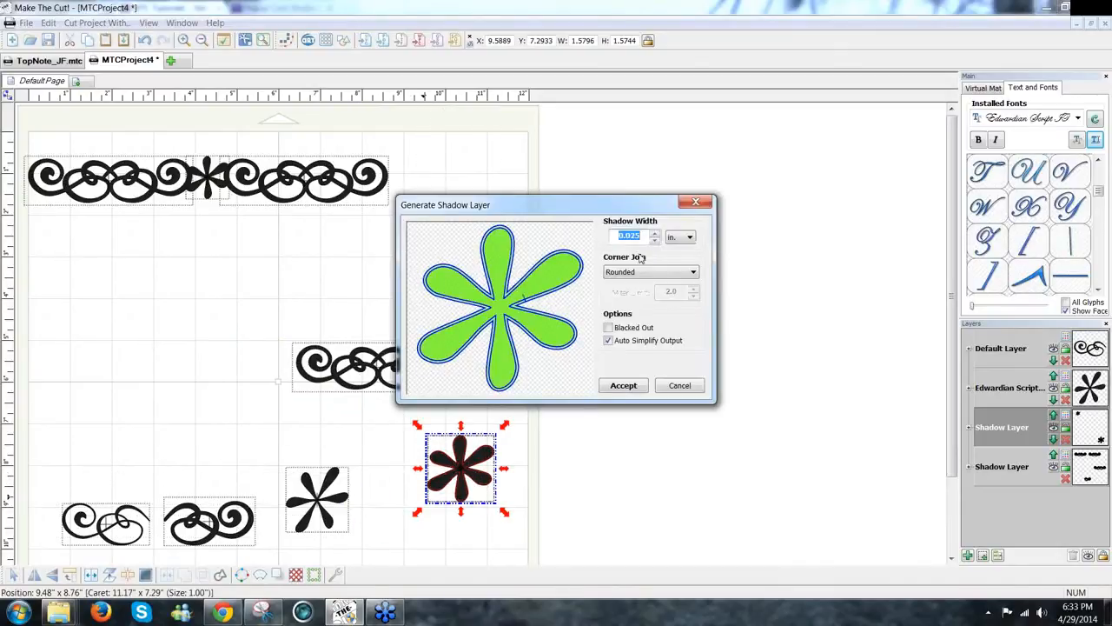
{"action": "left_click_drag", "start_coordinate": [644, 232], "coordinate": [630, 235]}
{"action": "type", "text": "5"}
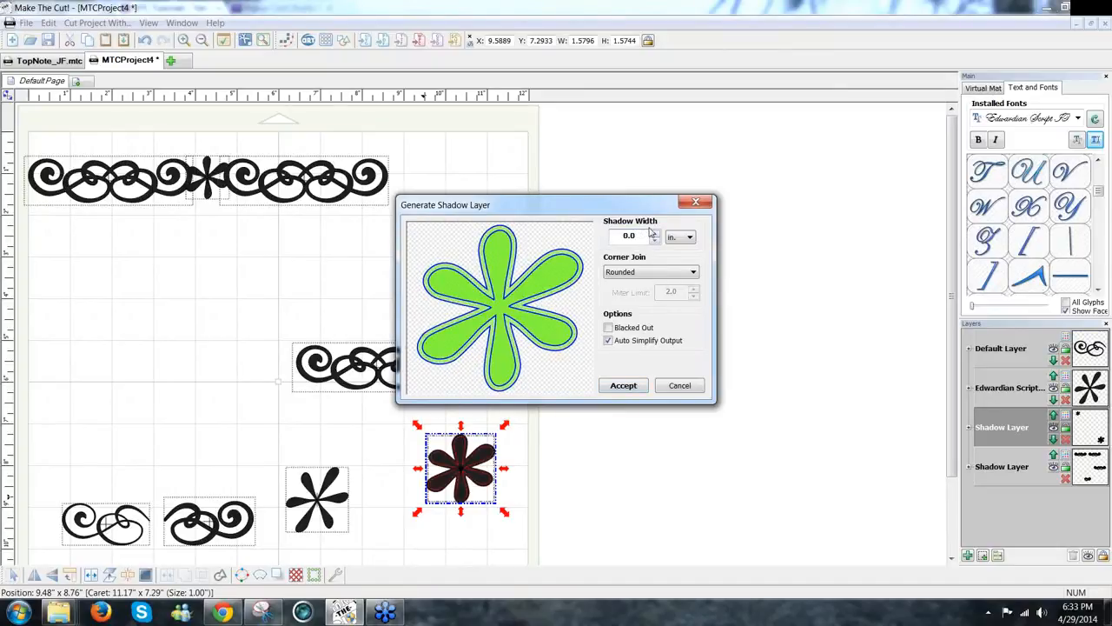
{"action": "type", "text": "8"}
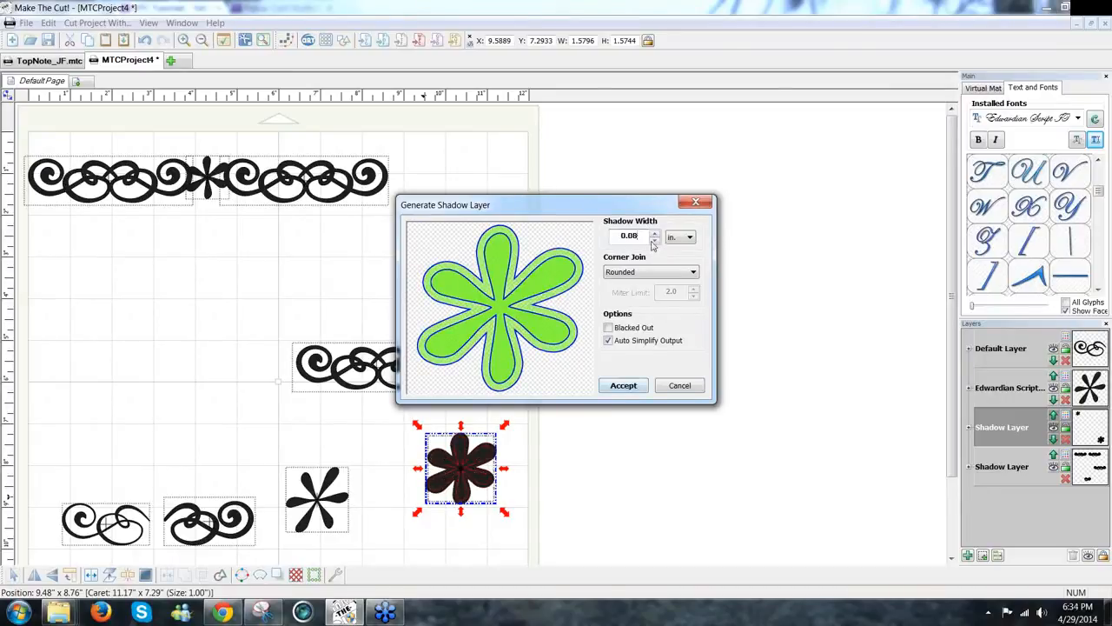
{"action": "type", "text": "1"}
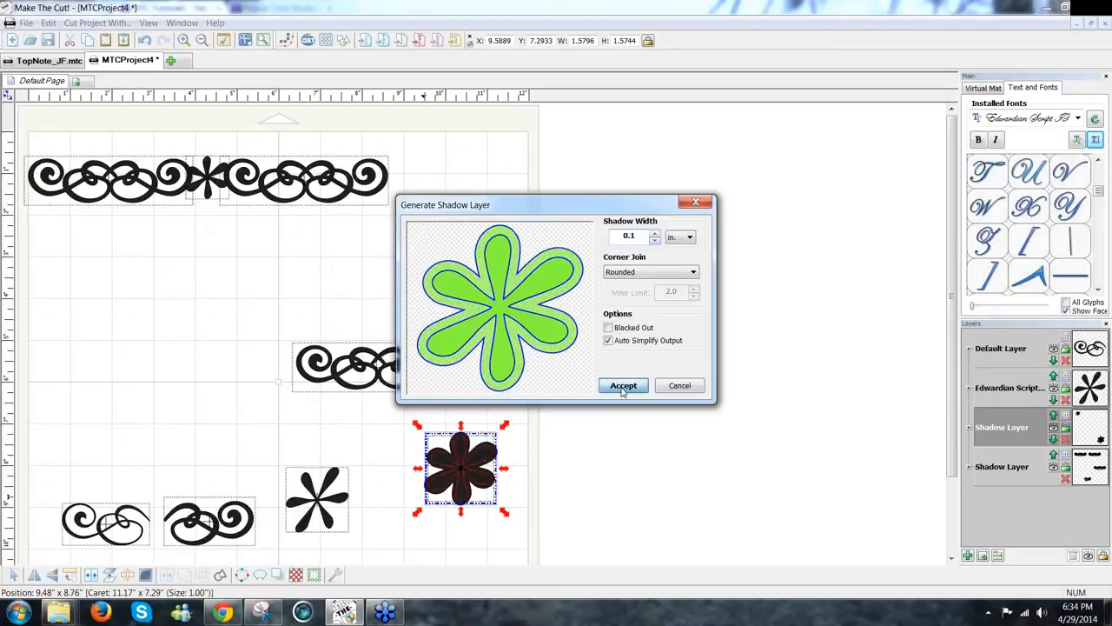
{"action": "key", "text": "Return"}
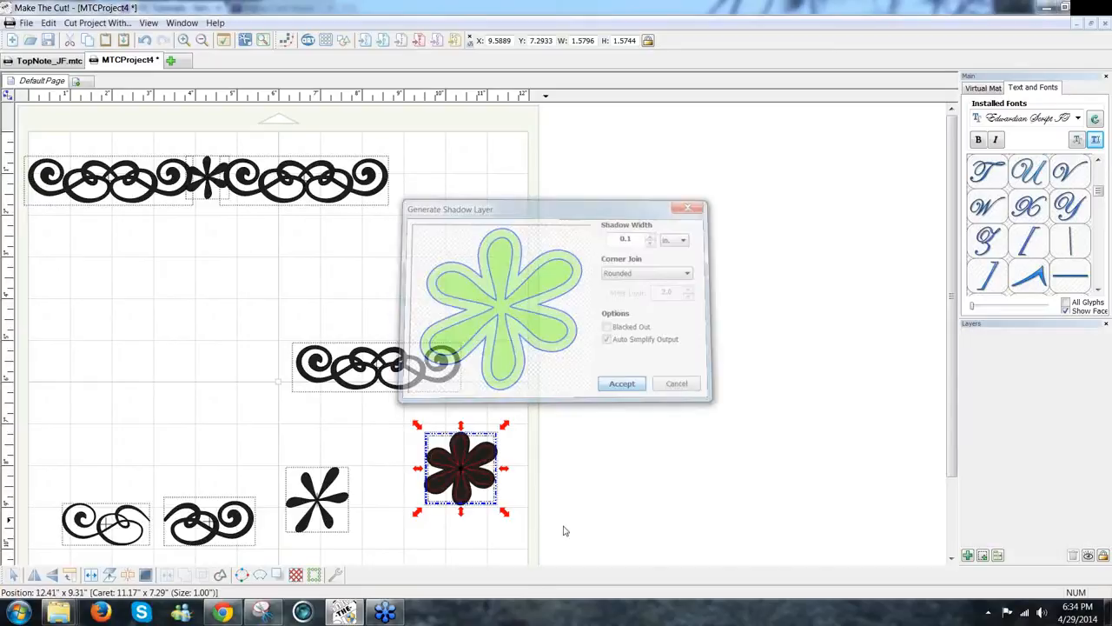
{"action": "left_click_drag", "start_coordinate": [432, 425], "coordinate": [393, 415]}
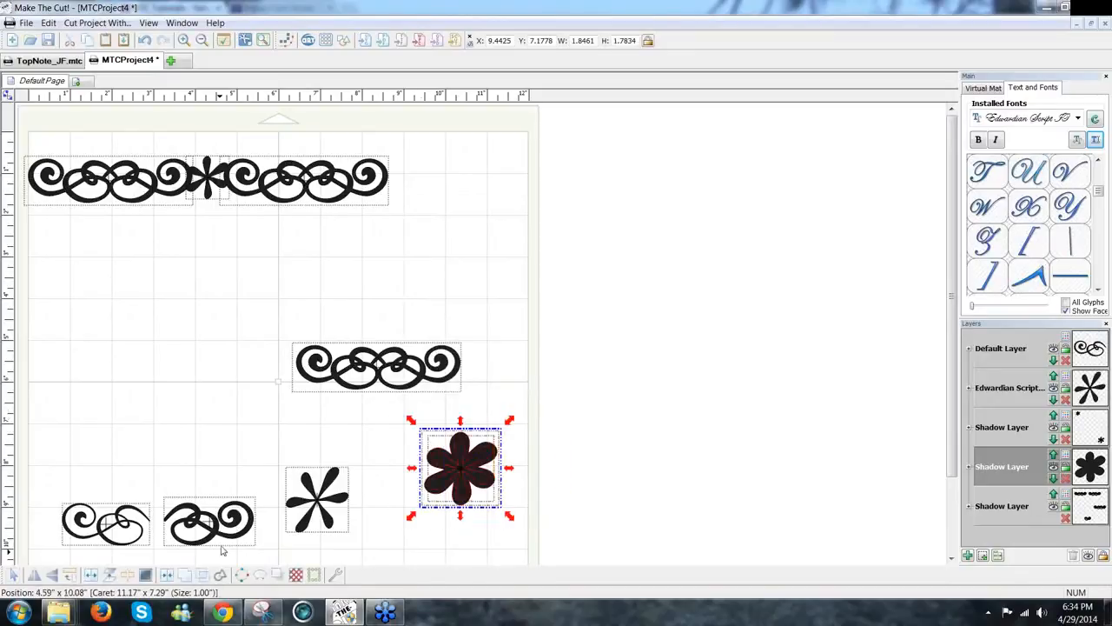
Step: Join the flower outline, set it between the top swirls, weld all three, and shift the border right
{"action": "left_click", "coordinate": [169, 578]}
{"action": "left_click_drag", "start_coordinate": [484, 482], "coordinate": [503, 283]}
{"action": "left_click_drag", "start_coordinate": [201, 278], "coordinate": [212, 205]}
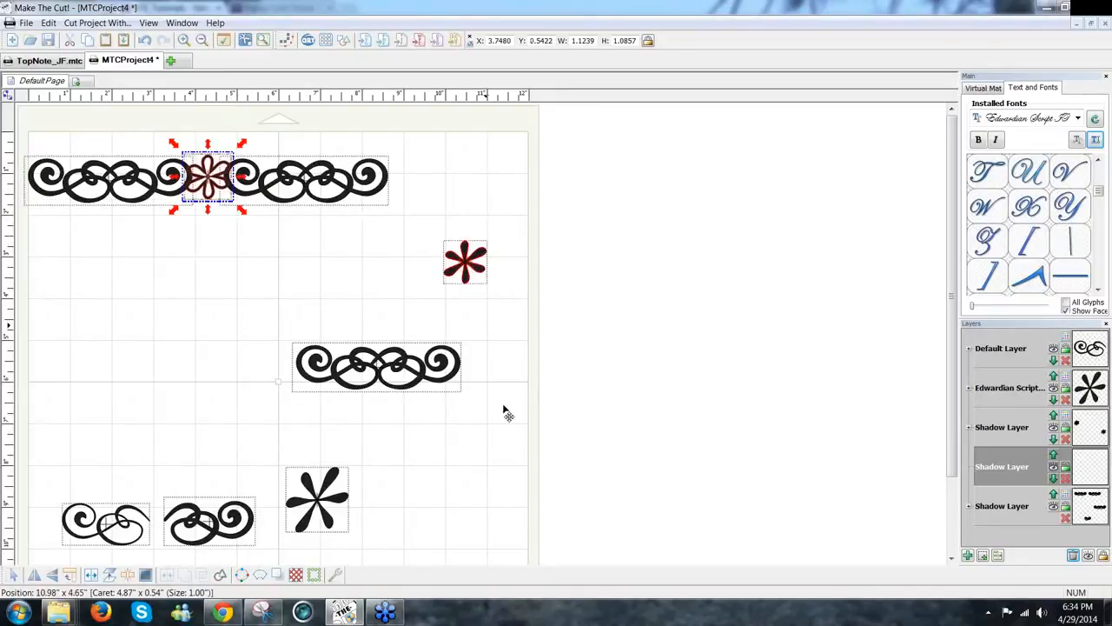
{"action": "left_click_drag", "start_coordinate": [466, 259], "coordinate": [7, 61]}
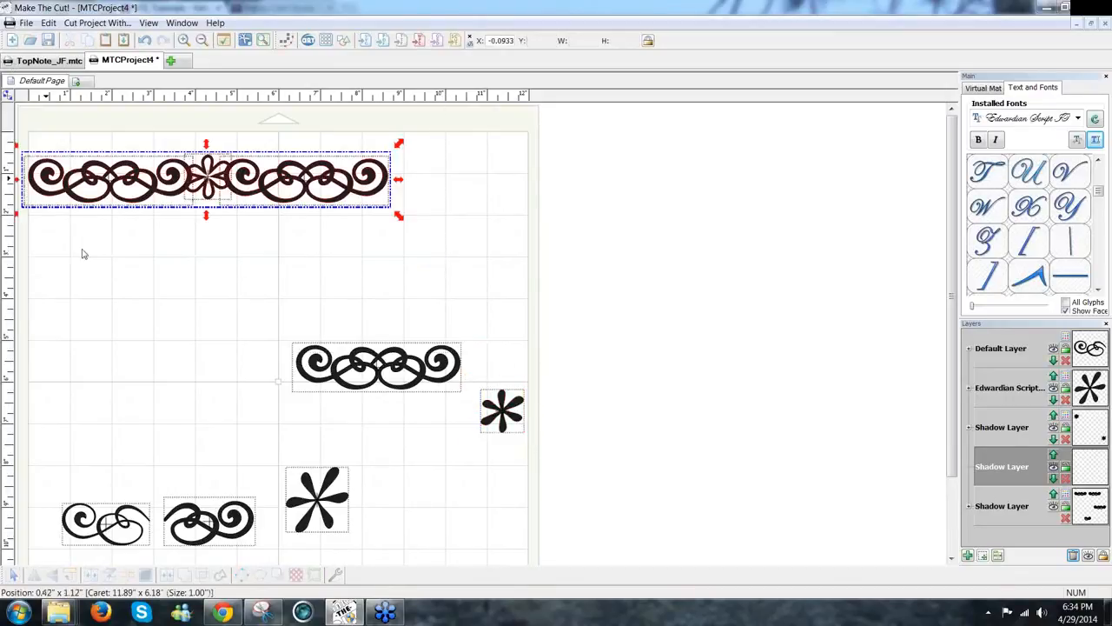
{"action": "left_click", "coordinate": [183, 584]}
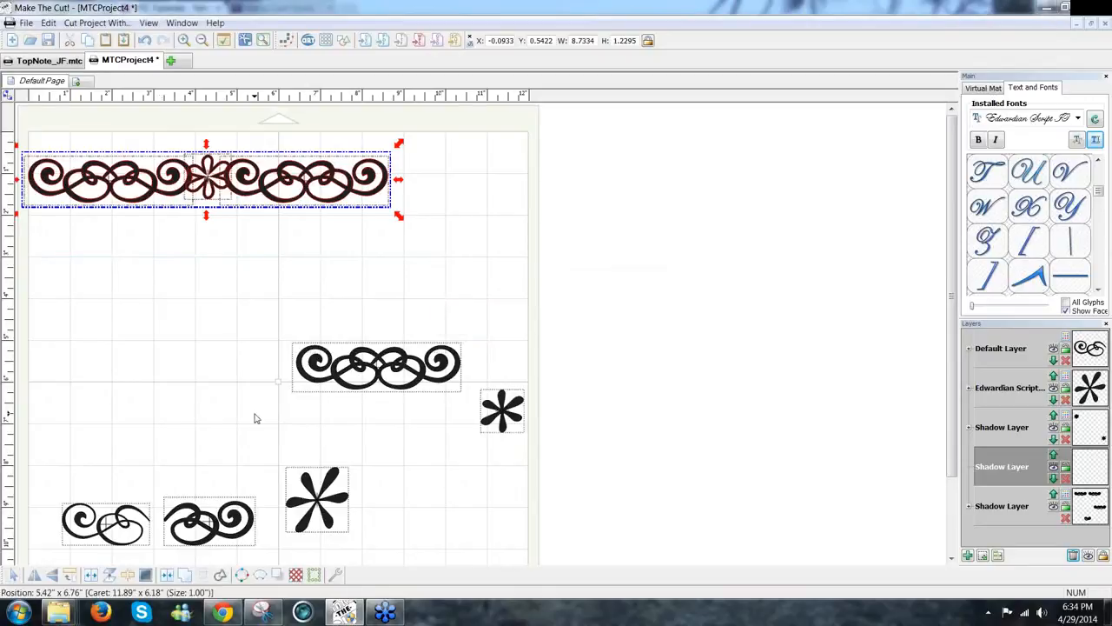
{"action": "left_click", "coordinate": [52, 574]}
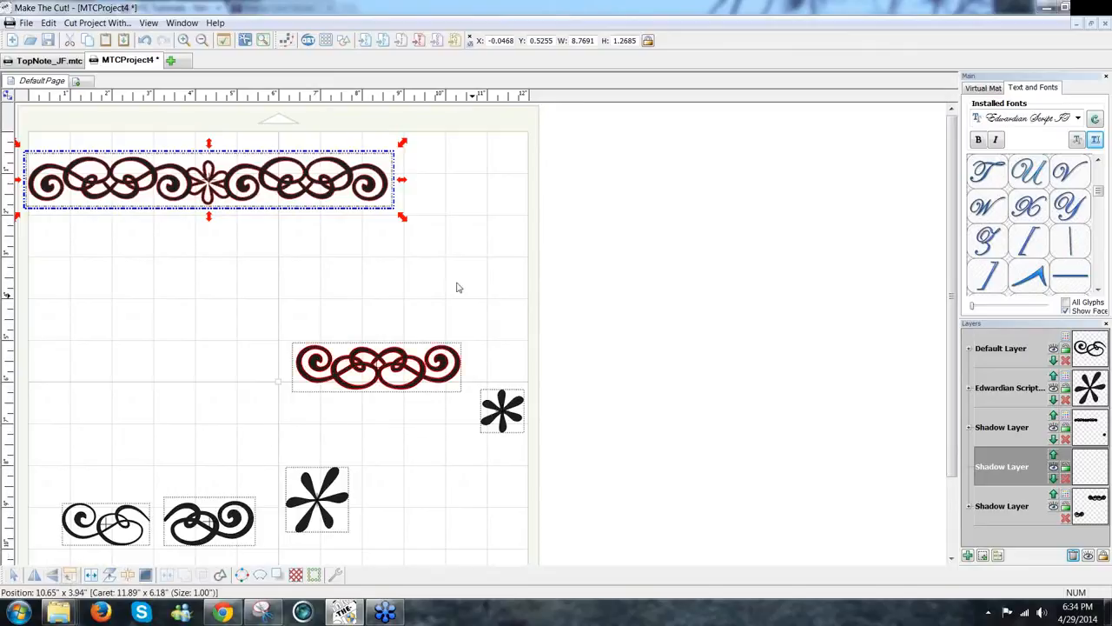
{"action": "left_click_drag", "start_coordinate": [369, 200], "coordinate": [428, 200]}
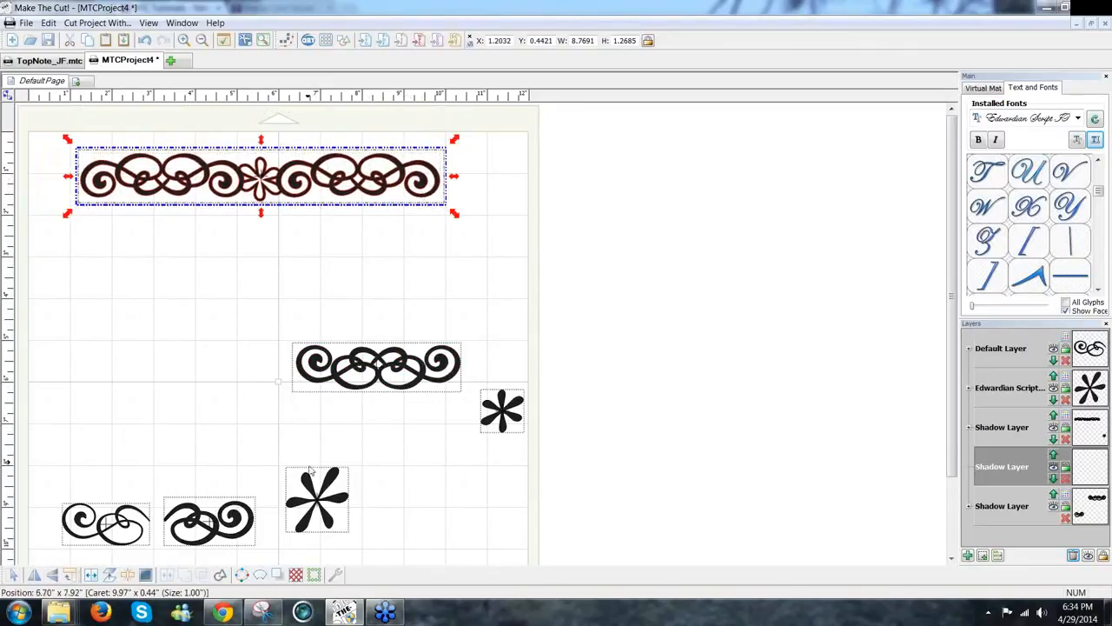
Step: Generate a blacked-out, auto-simplified 0.1-inch shadow layer for the top border
{"action": "left_click", "coordinate": [277, 575]}
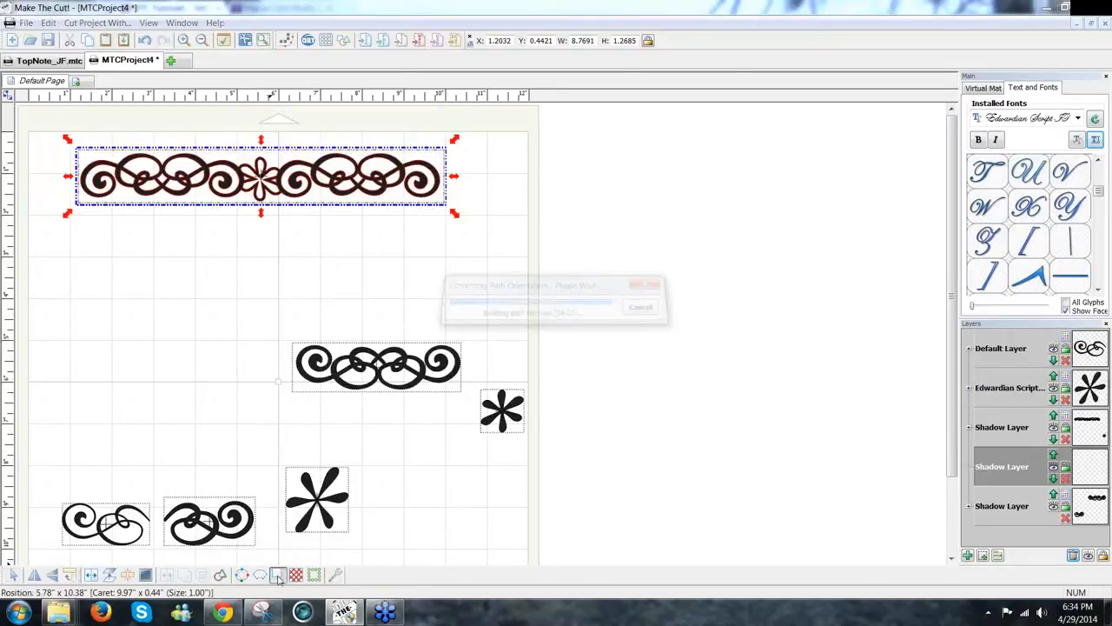
{"action": "left_click", "coordinate": [608, 329]}
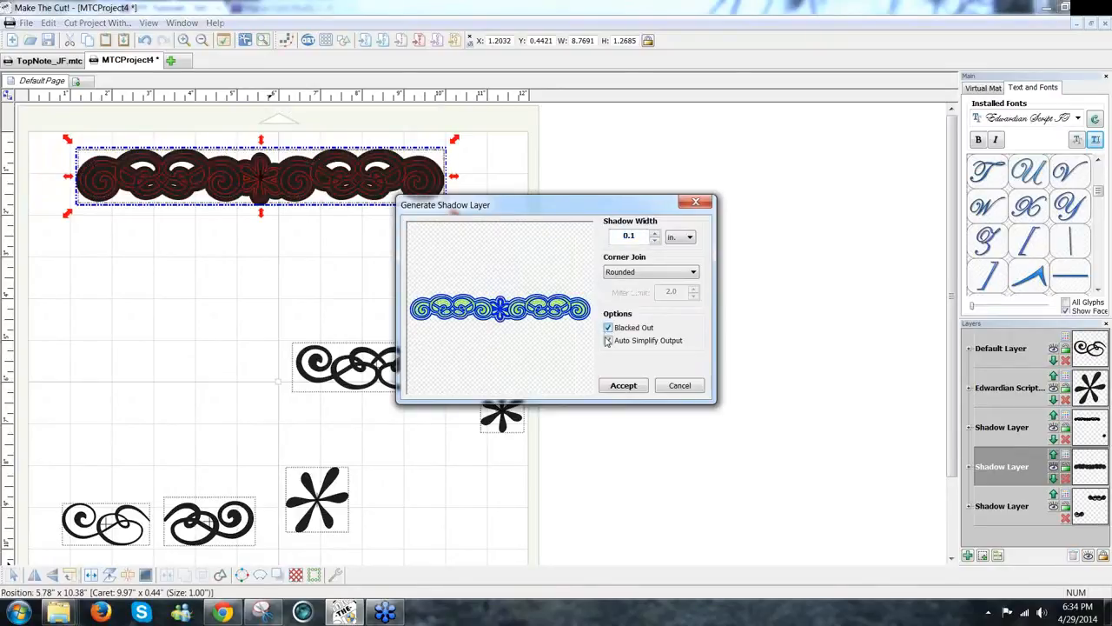
{"action": "left_click", "coordinate": [609, 341]}
{"action": "left_click", "coordinate": [617, 386]}
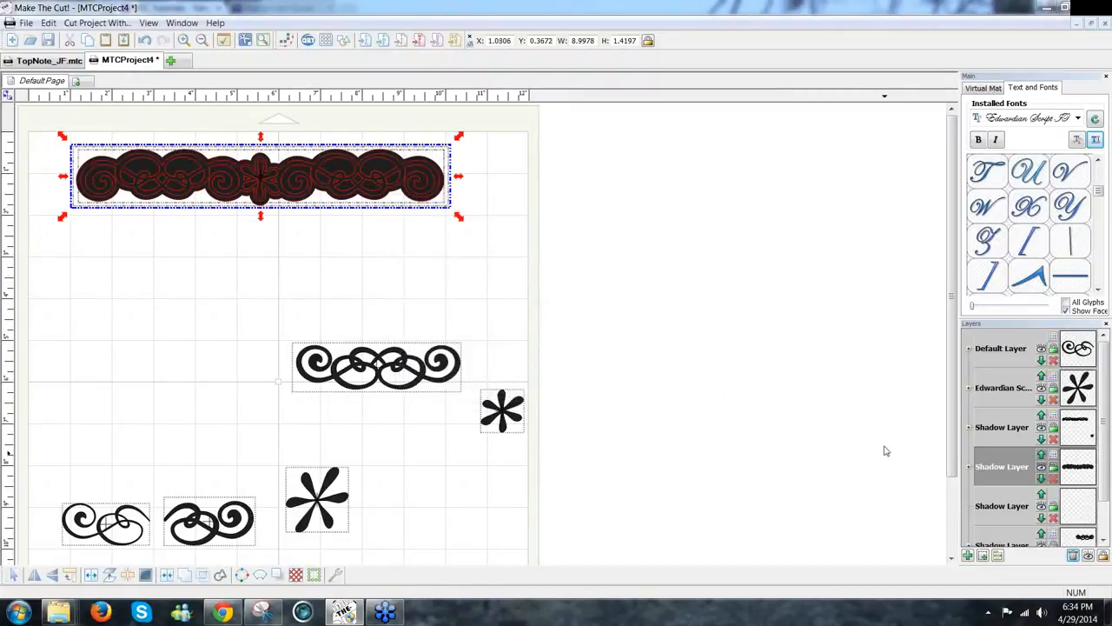
Step: Colour the border's outline layer pale pink and its shadow layer red
{"action": "left_click", "coordinate": [1053, 420]}
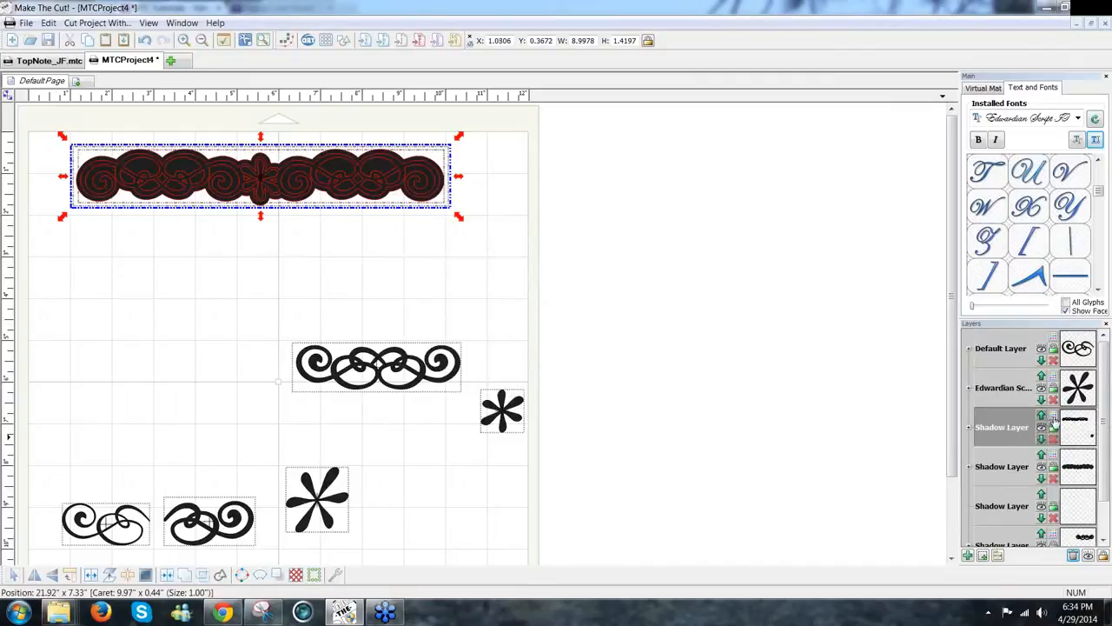
{"action": "left_click", "coordinate": [1054, 422]}
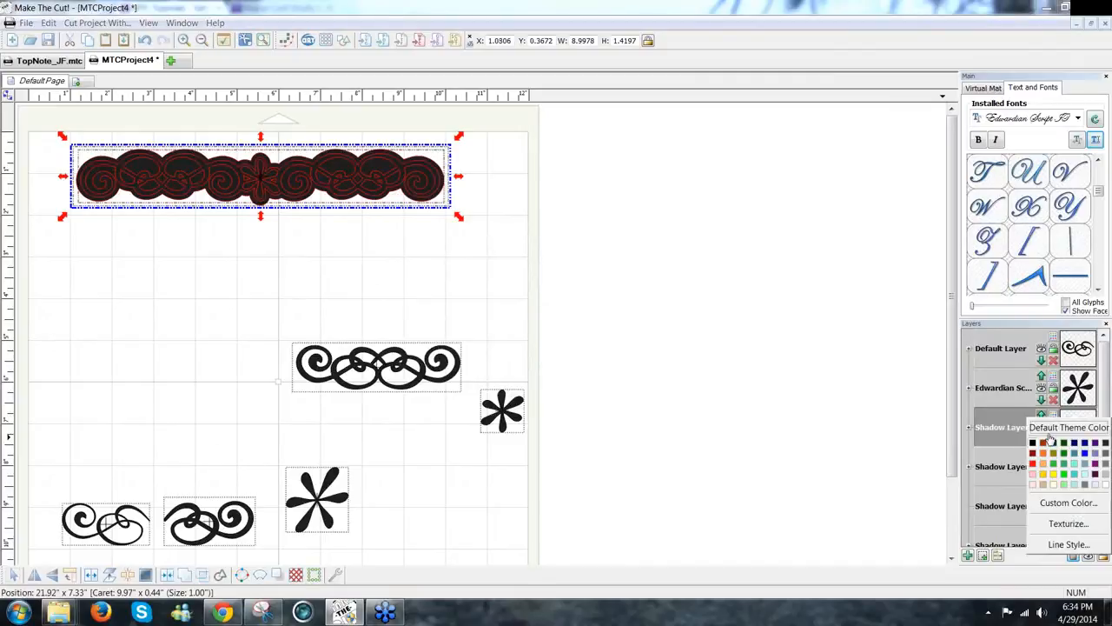
{"action": "left_click", "coordinate": [1033, 483]}
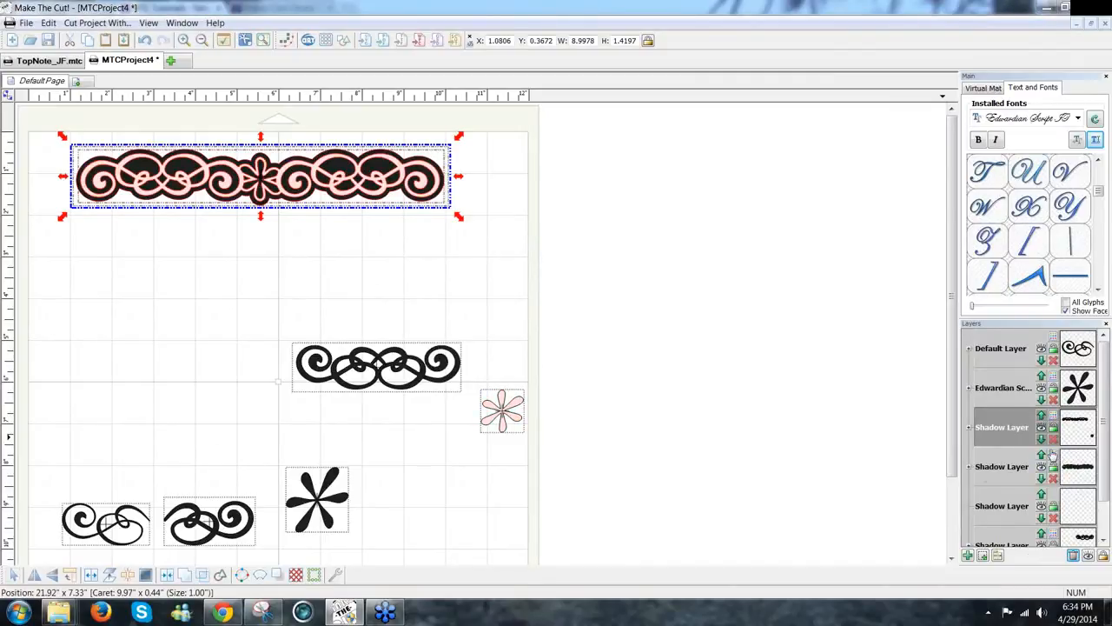
{"action": "left_click", "coordinate": [1054, 461]}
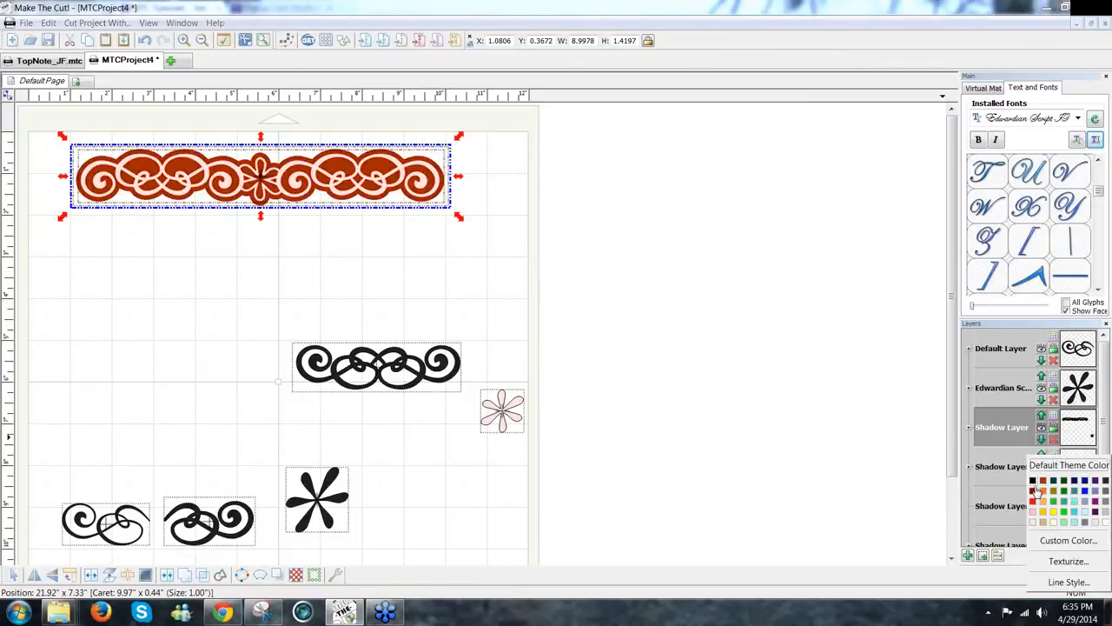
{"action": "left_click", "coordinate": [1033, 491]}
{"action": "left_click", "coordinate": [318, 295]}
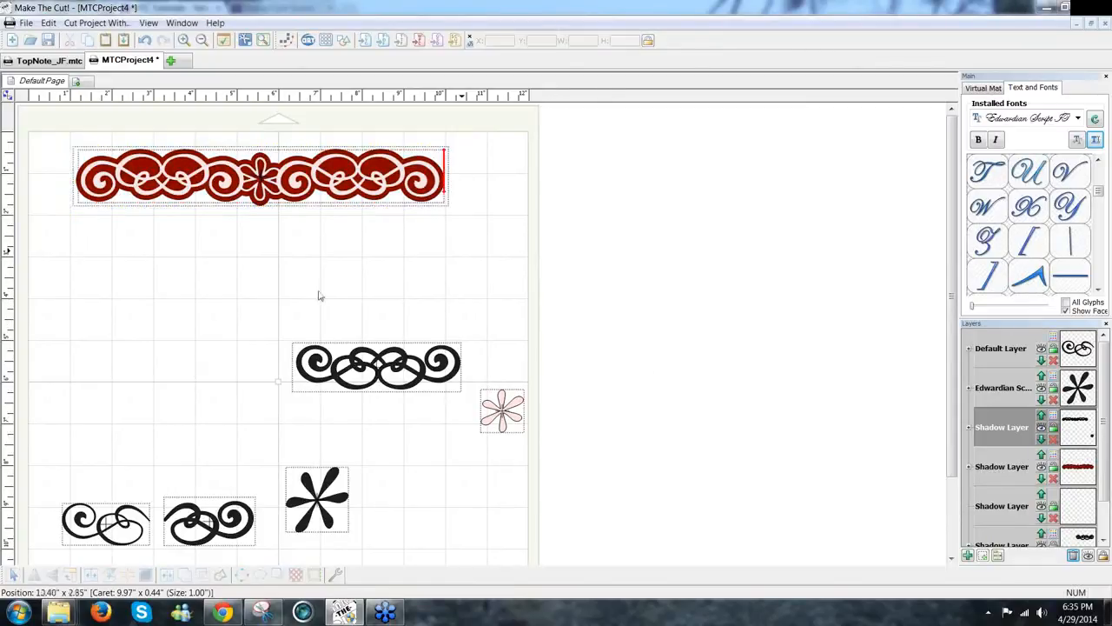
Step: Move the spare shapes from the lower page off the mat to the right
{"action": "left_click_drag", "start_coordinate": [35, 329], "coordinate": [683, 536]}
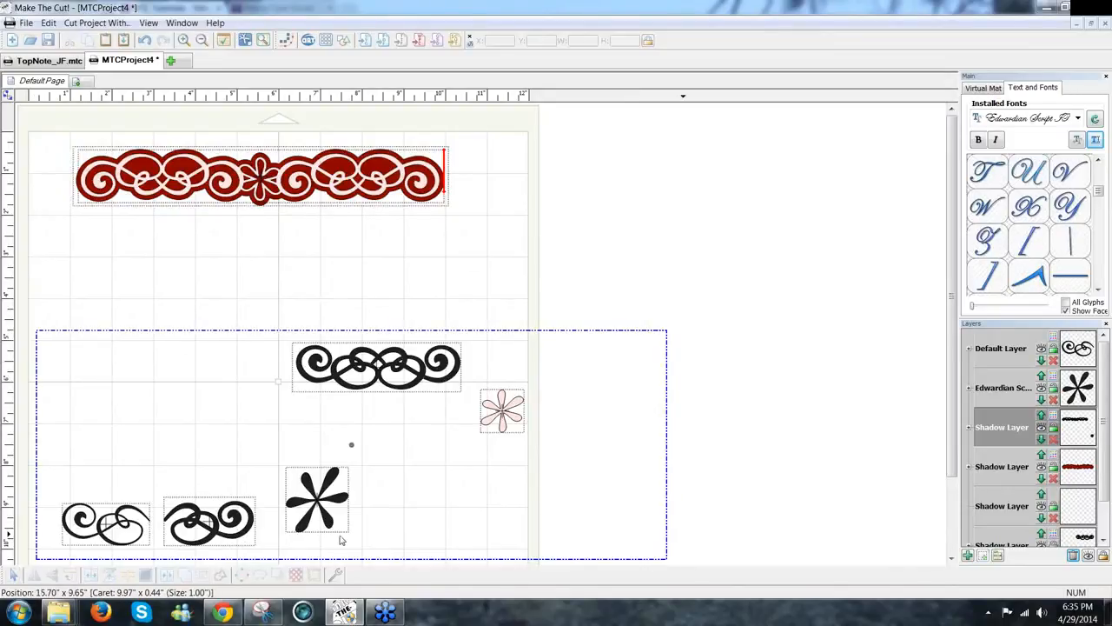
{"action": "left_click", "coordinate": [189, 527], "text": "shift"}
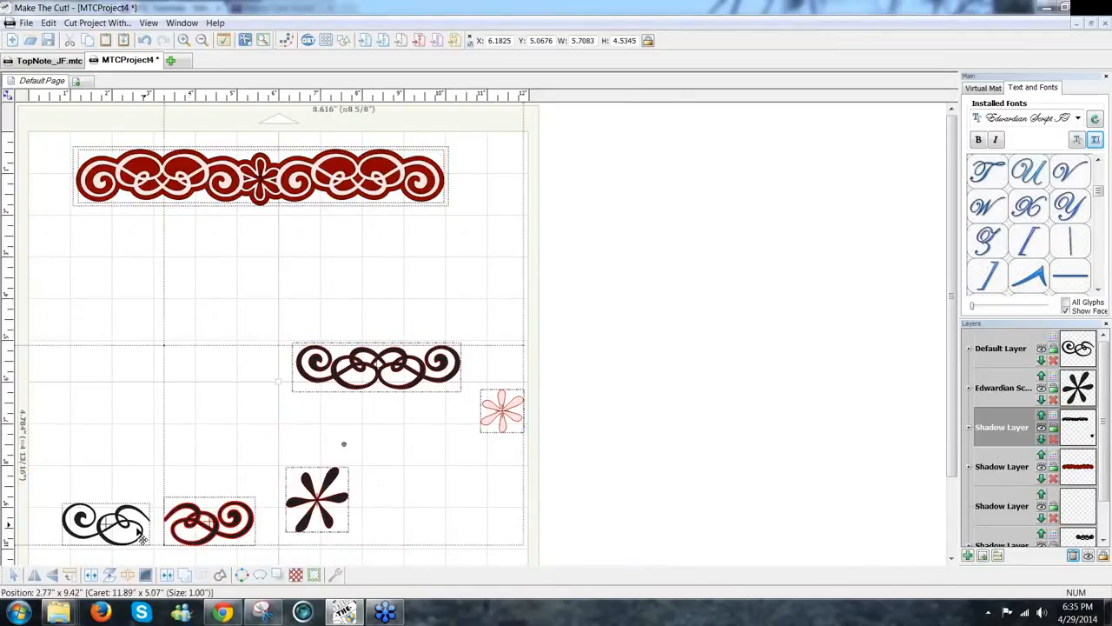
{"action": "left_click", "coordinate": [293, 258]}
{"action": "left_click_drag", "start_coordinate": [26, 319], "coordinate": [733, 569]}
{"action": "left_click_drag", "start_coordinate": [721, 406], "coordinate": [881, 409]}
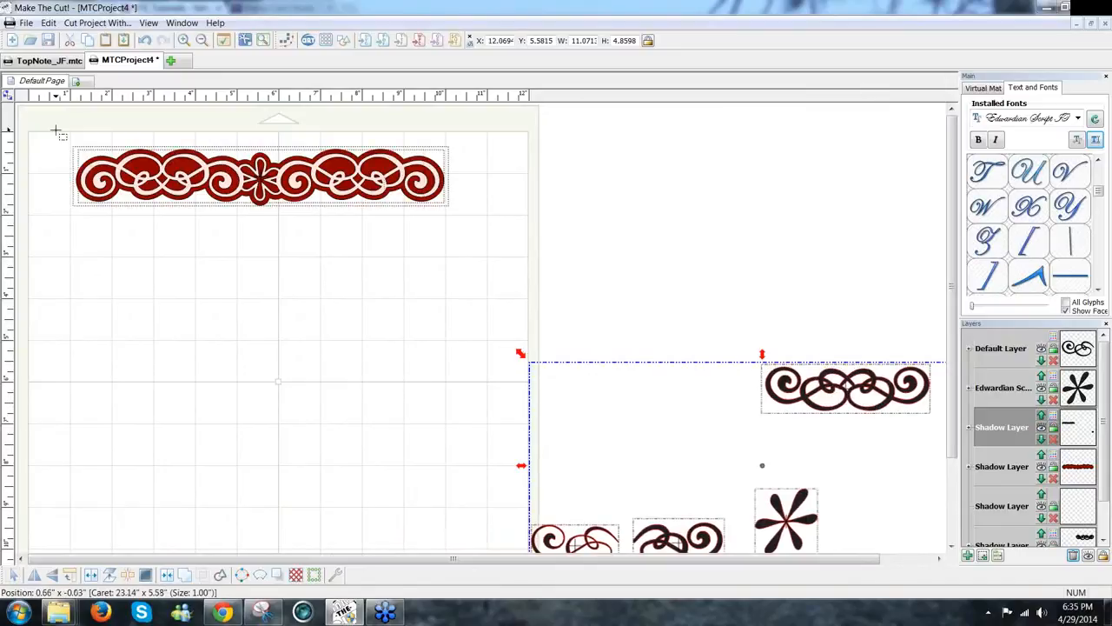
{"action": "left_click", "coordinate": [452, 262]}
Step: Copy the red scroll border to the page bottom and align its center with the top border
{"action": "left_click_drag", "start_coordinate": [57, 131], "coordinate": [453, 262]}
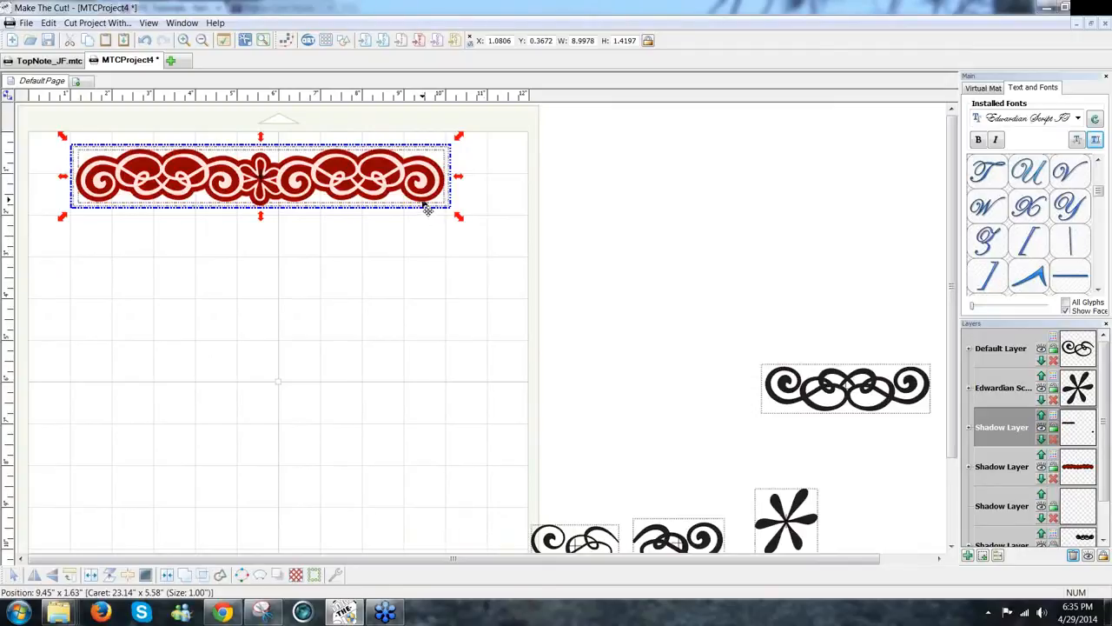
{"action": "left_click_drag", "start_coordinate": [427, 205], "coordinate": [437, 517]}
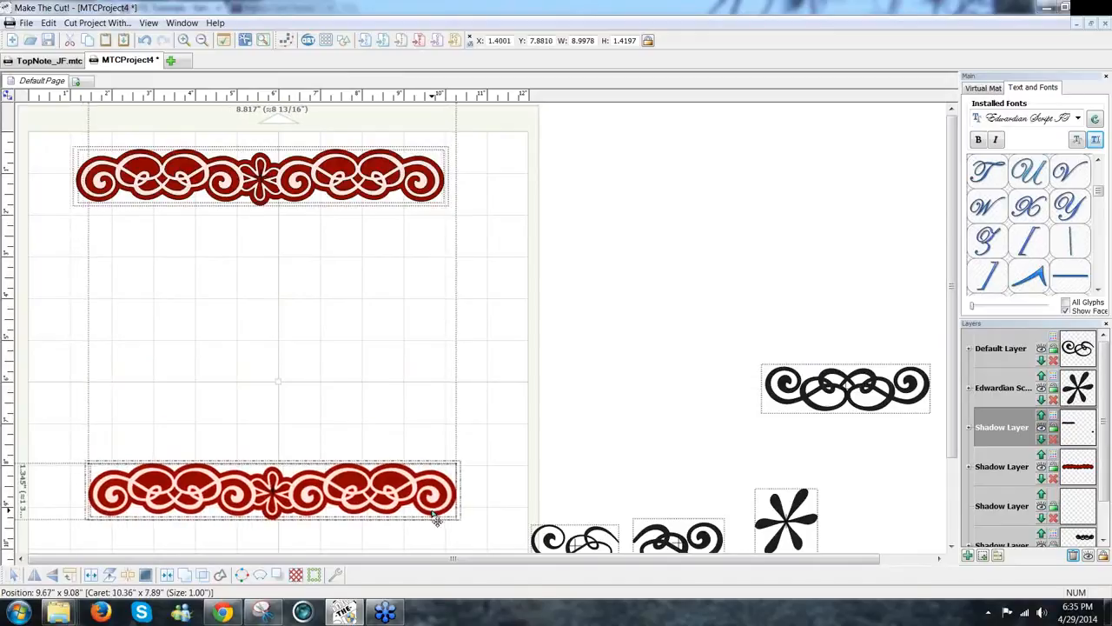
{"action": "left_click", "coordinate": [51, 576]}
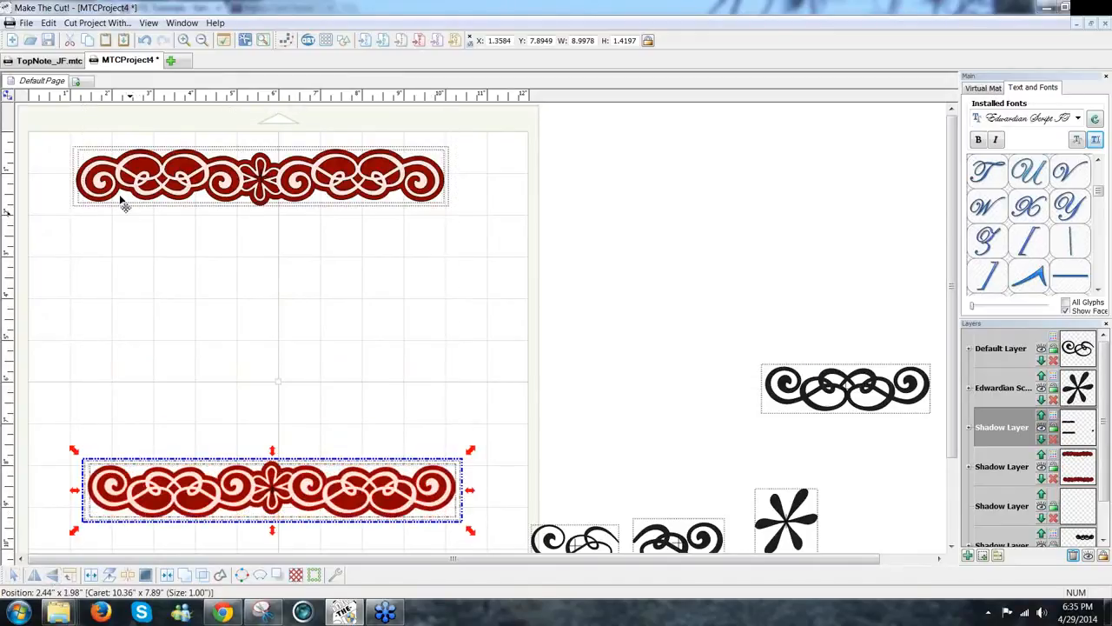
{"action": "left_click_drag", "start_coordinate": [58, 126], "coordinate": [491, 554]}
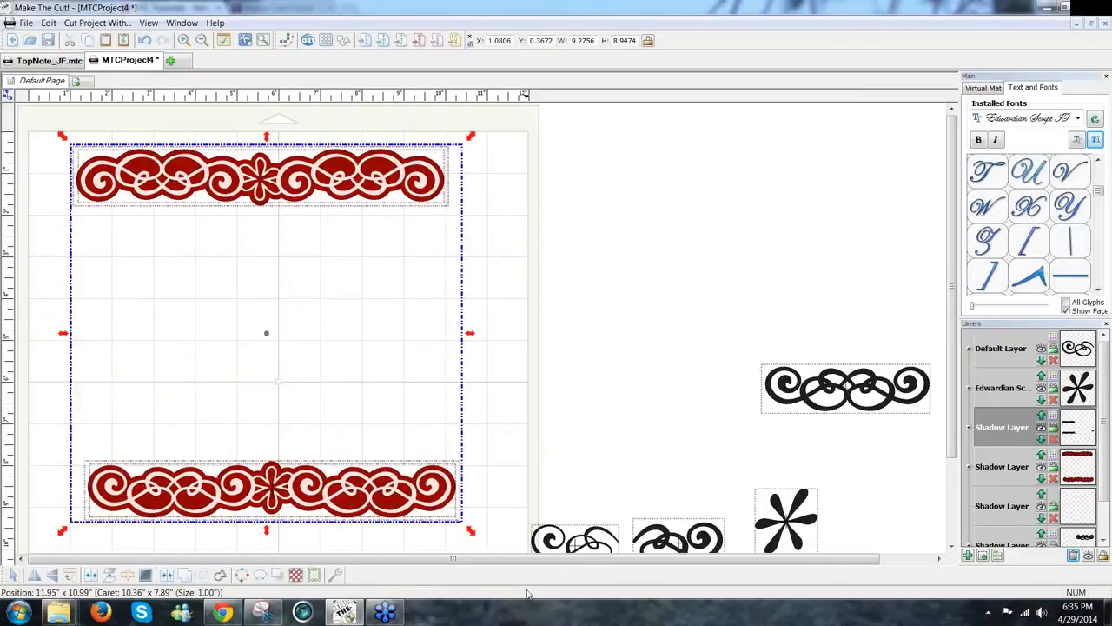
{"action": "key", "text": "l"}
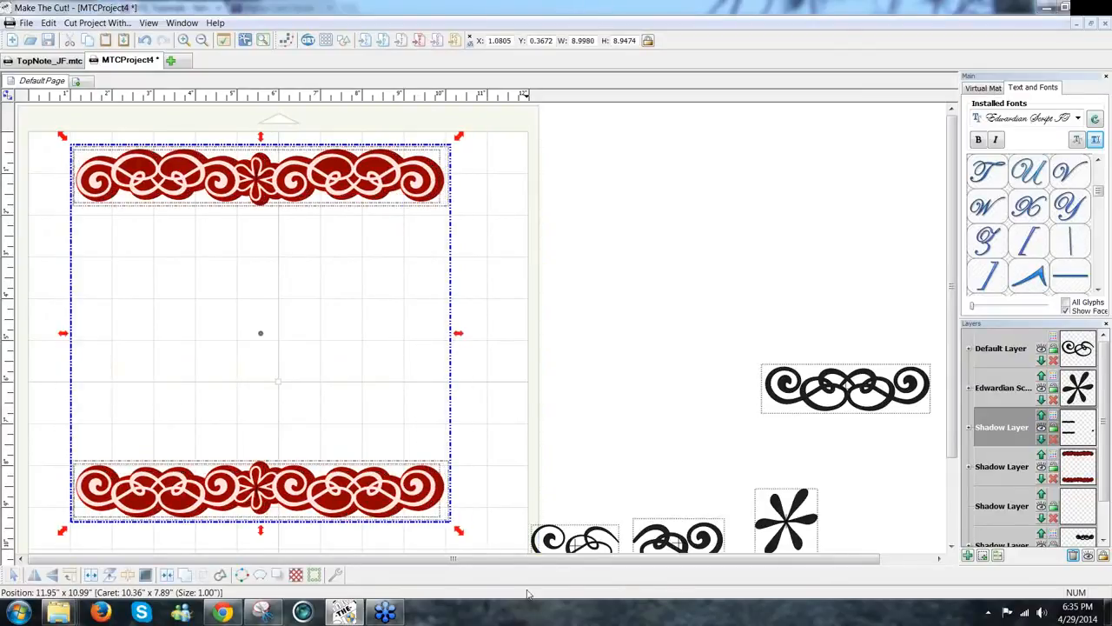
{"action": "key", "text": "ctrl+z"}
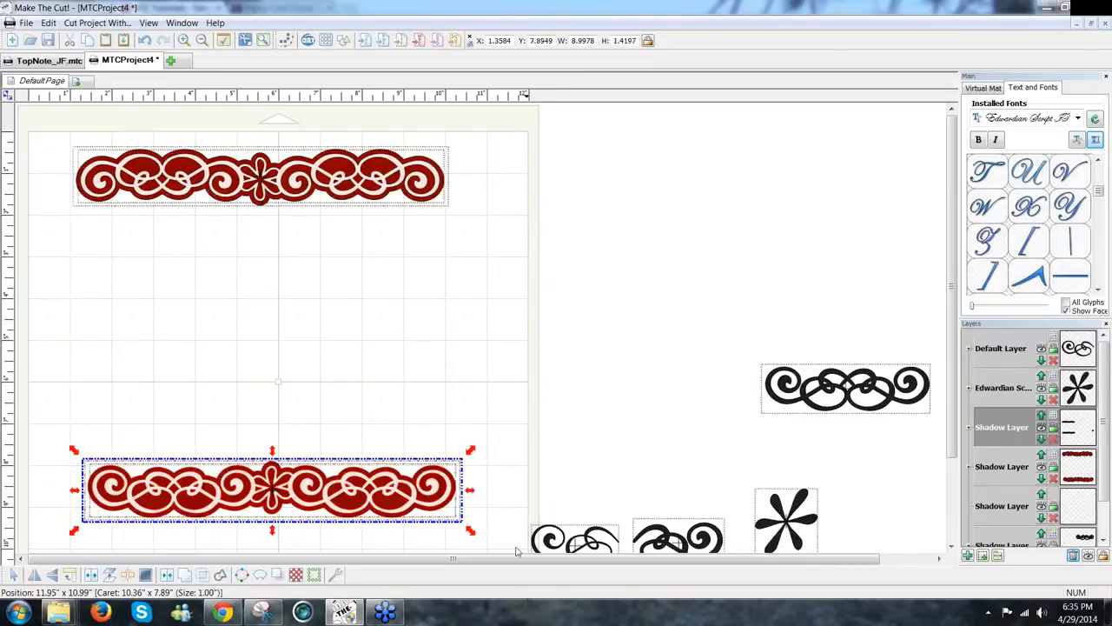
{"action": "left_click", "coordinate": [536, 425]}
{"action": "left_click_drag", "start_coordinate": [43, 120], "coordinate": [475, 551]}
{"action": "key", "text": "alt+c"}
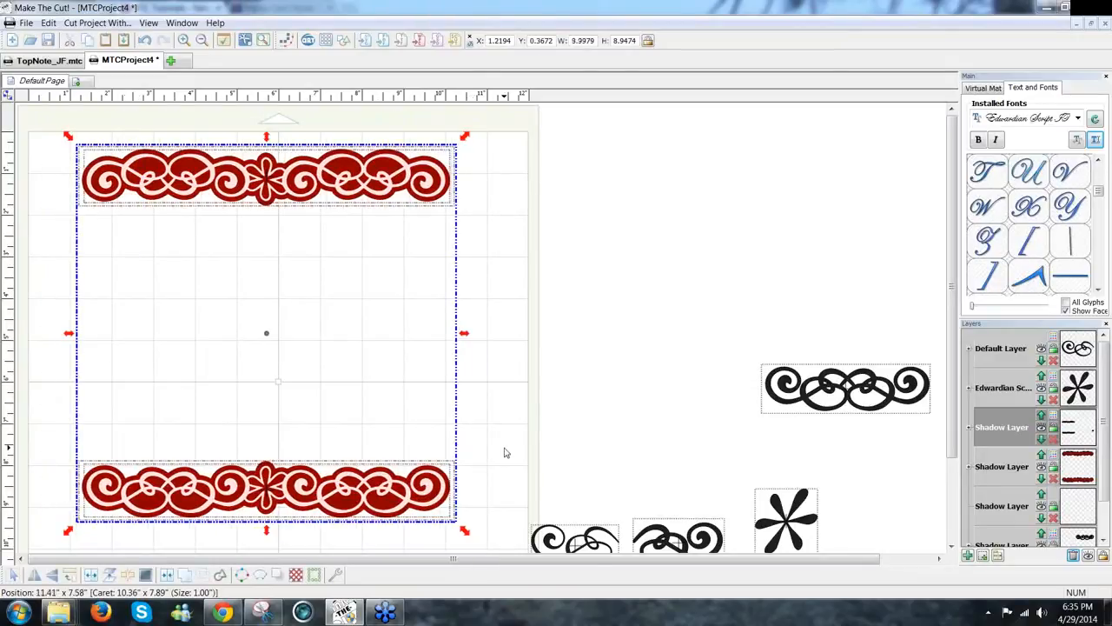
{"action": "left_click", "coordinate": [506, 453]}
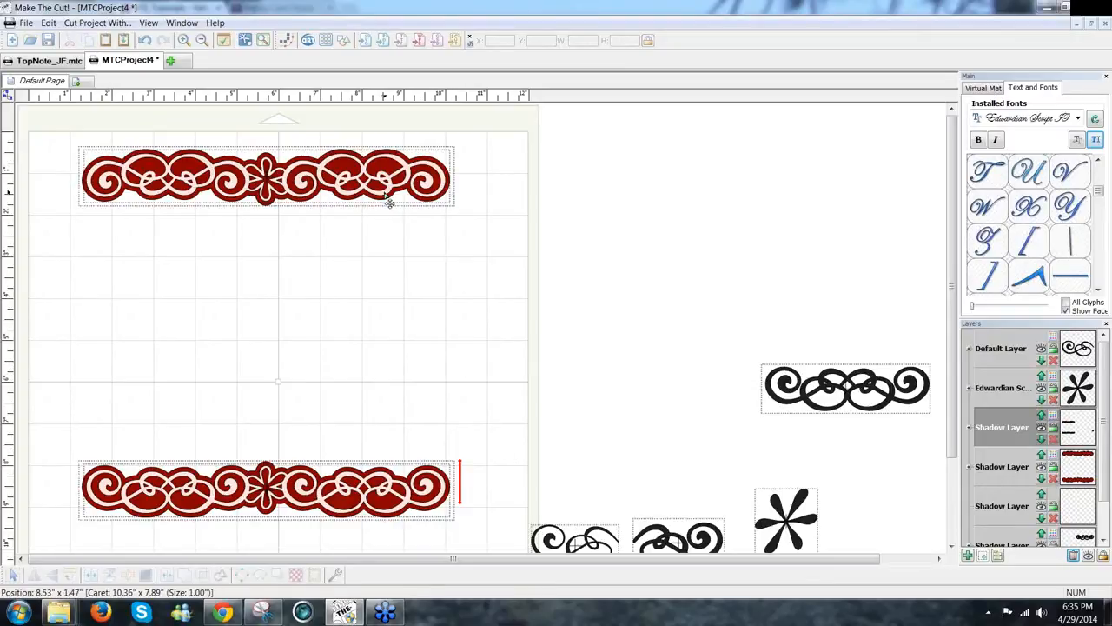
Step: Try pulling the top border's red shadow aside, then undo back to the intact border
{"action": "left_click_drag", "start_coordinate": [388, 202], "coordinate": [383, 253]}
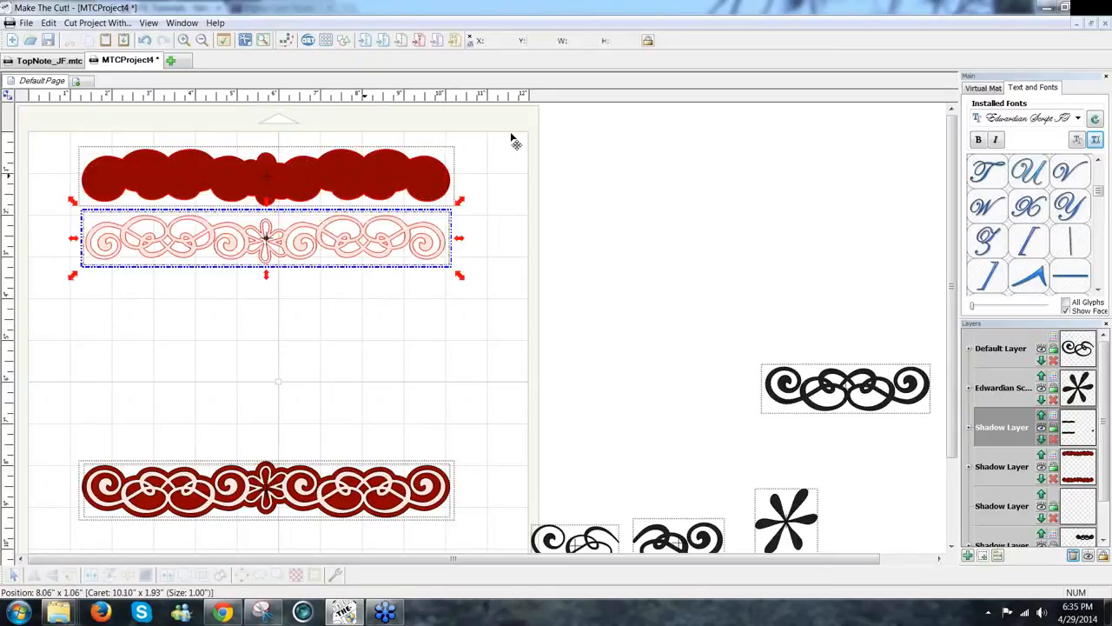
{"action": "left_click_drag", "start_coordinate": [365, 177], "coordinate": [646, 159]}
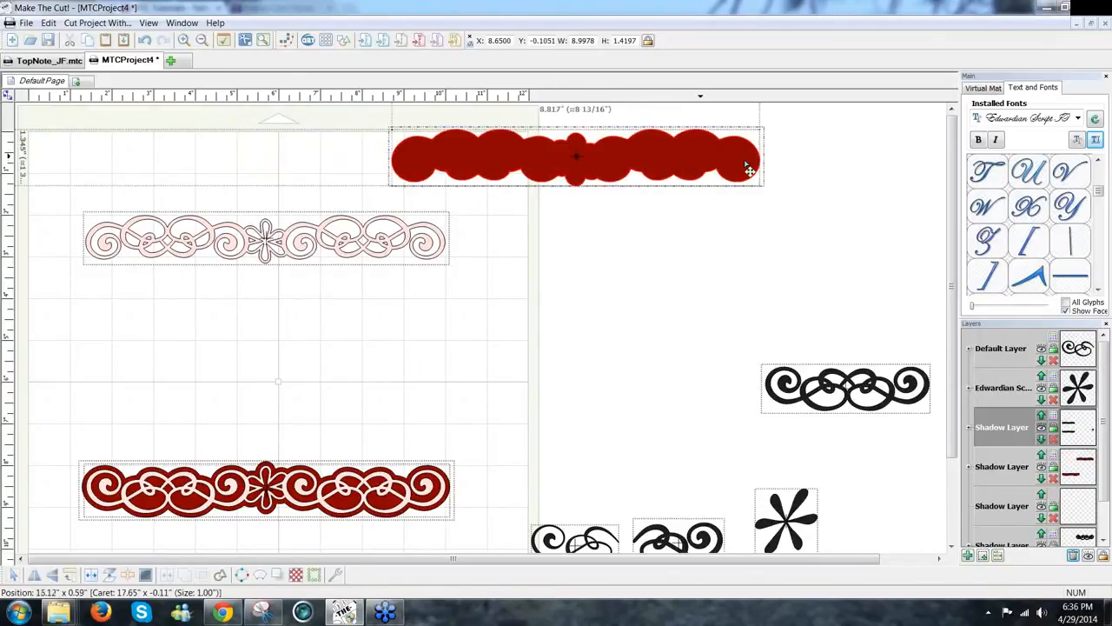
{"action": "left_click_drag", "start_coordinate": [749, 170], "coordinate": [749, 170]}
{"action": "key", "text": "ctrl+z"}
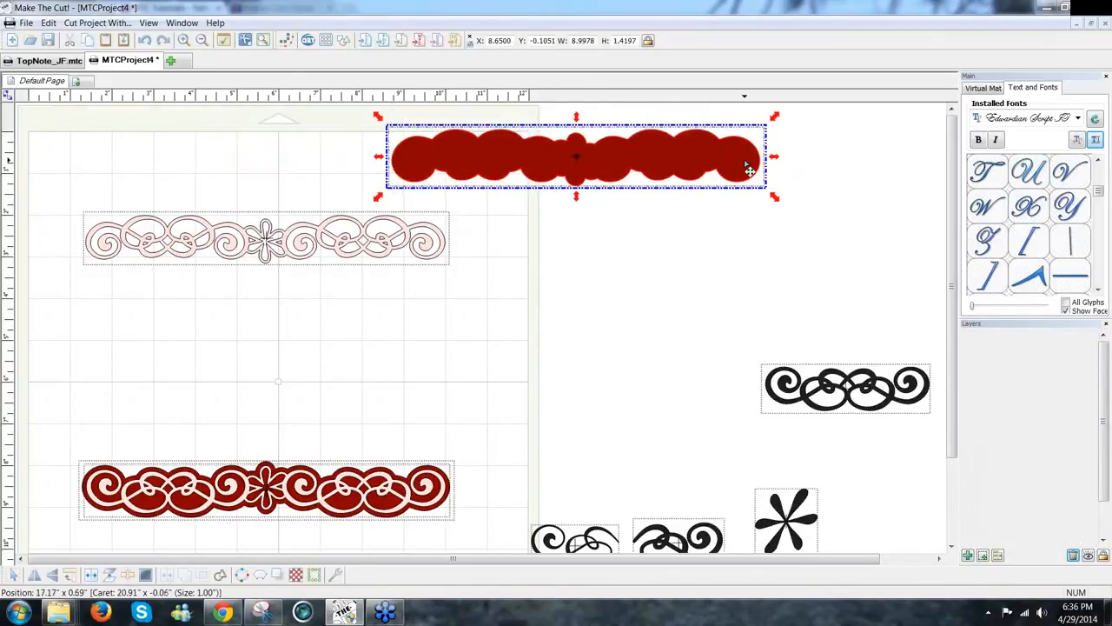
{"action": "key", "text": "ctrl+z"}
{"action": "key", "text": "ctrl+z"}
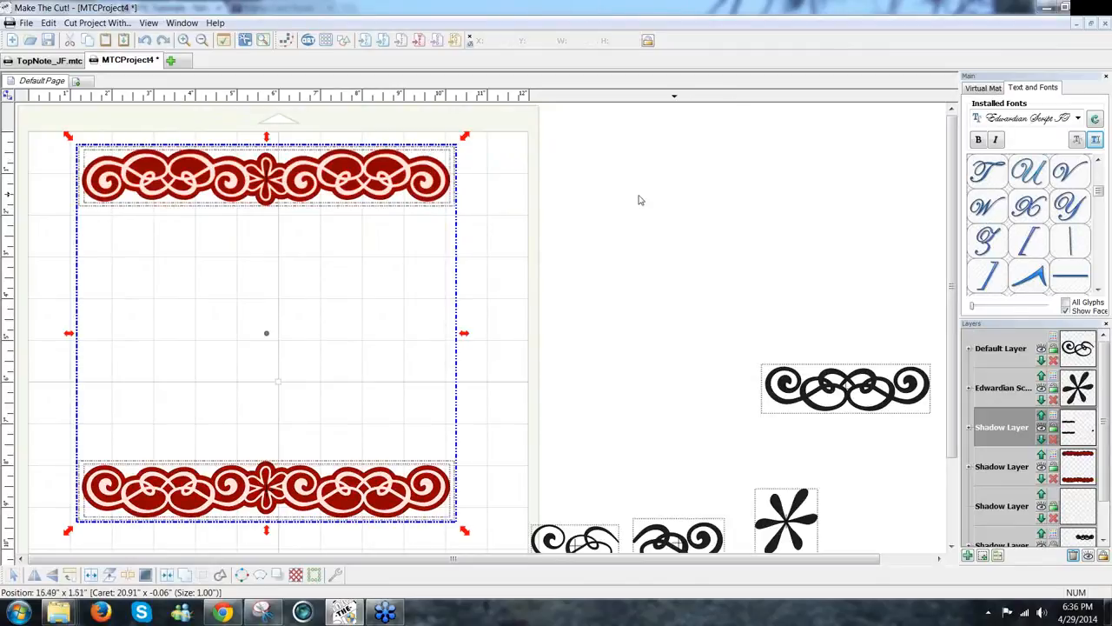
{"action": "left_click", "coordinate": [639, 200]}
Step: Place a pink scroll outline copy just below the top border
{"action": "left_click", "coordinate": [376, 200]}
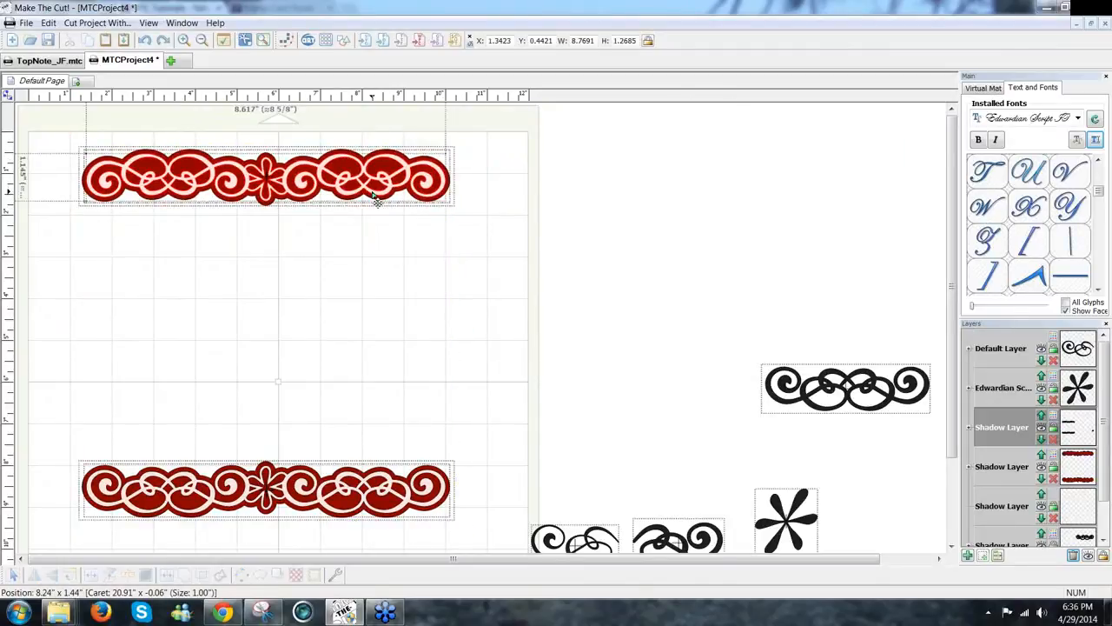
{"action": "left_click_drag", "start_coordinate": [377, 199], "coordinate": [376, 241]}
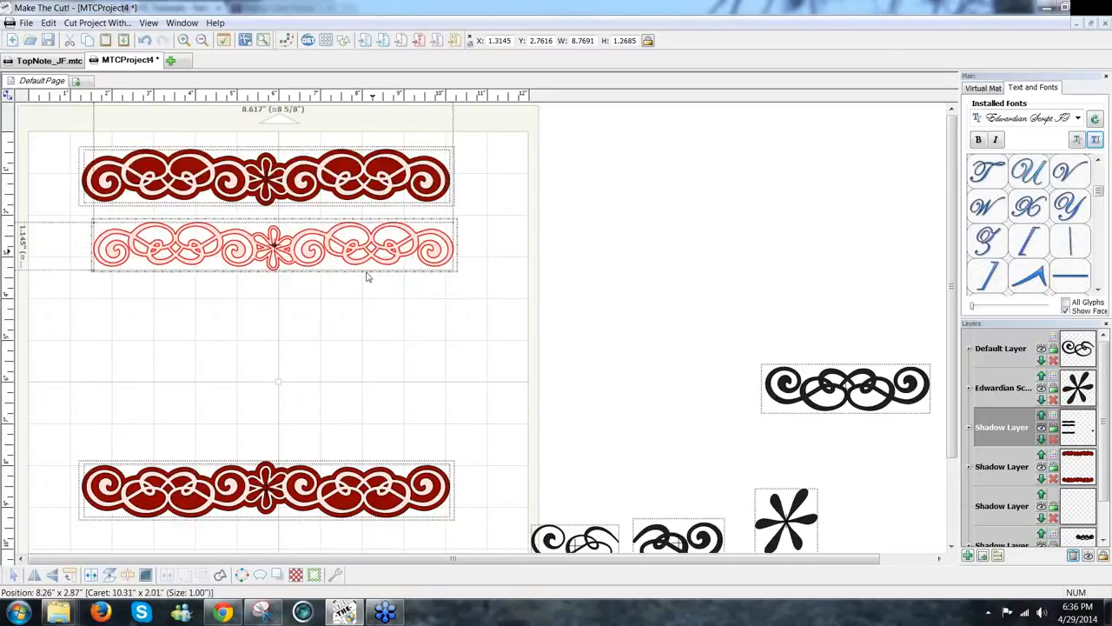
{"action": "left_click", "coordinate": [365, 306]}
Step: Add a Basic Shapes circle, about 4.17 inches wide, centred between the two borders
{"action": "left_click", "coordinate": [345, 43]}
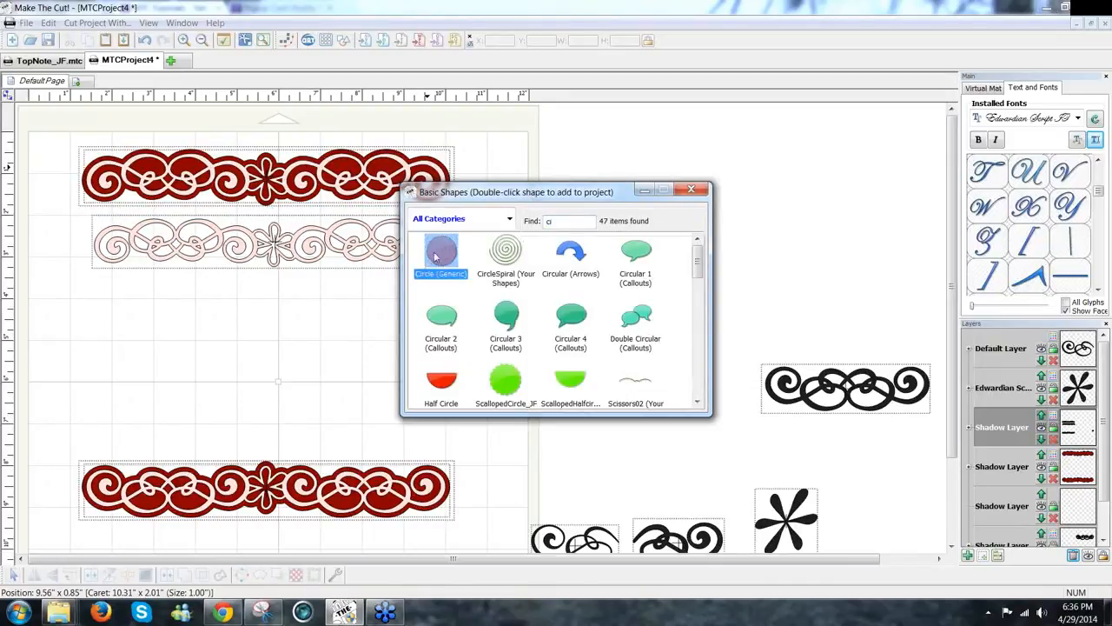
{"action": "left_click", "coordinate": [691, 189]}
{"action": "left_click_drag", "start_coordinate": [486, 248], "coordinate": [426, 462]}
{"action": "left_click_drag", "start_coordinate": [350, 429], "coordinate": [293, 413]}
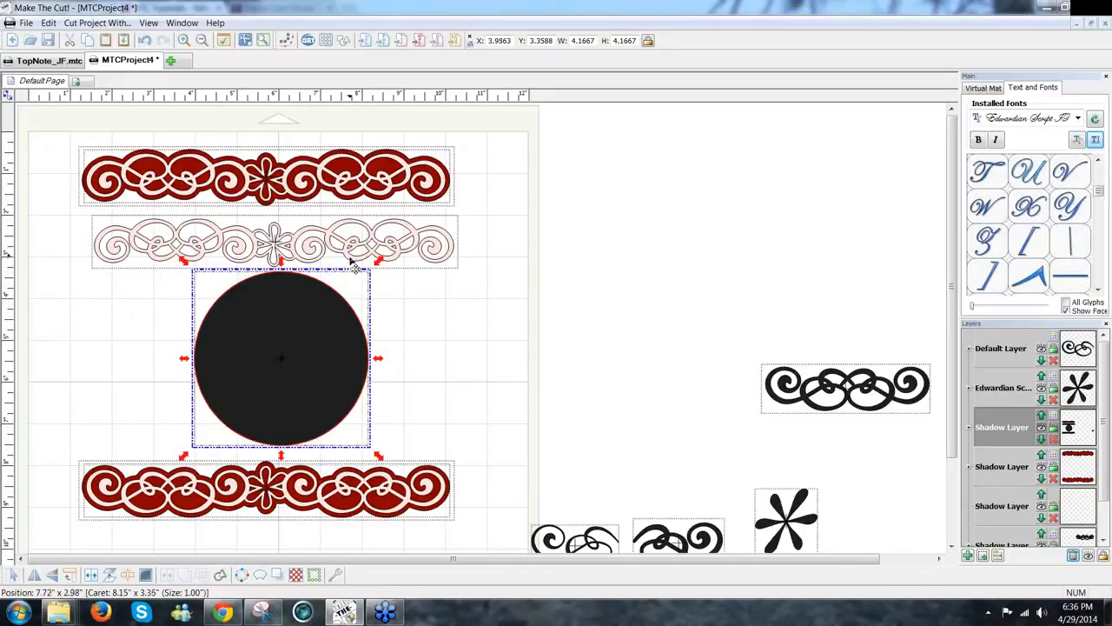
{"action": "left_click", "coordinate": [354, 266]}
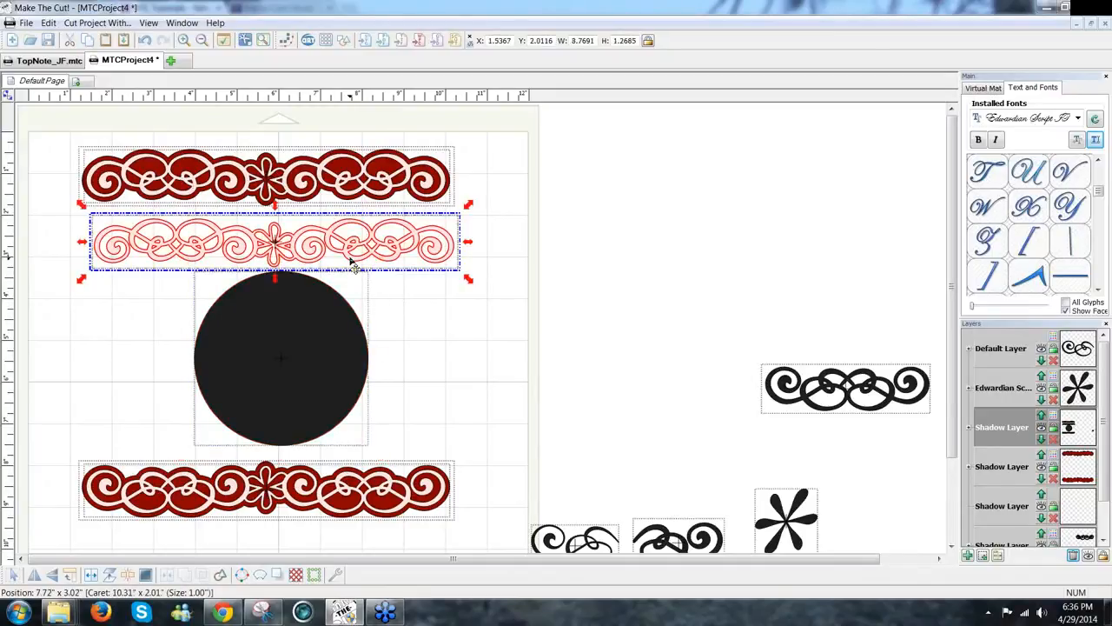
Step: Wrap the pink scroll outline around the black circle, bent to the path, with Repeat Count lowered to 11
{"action": "left_click_drag", "start_coordinate": [350, 258], "coordinate": [314, 330]}
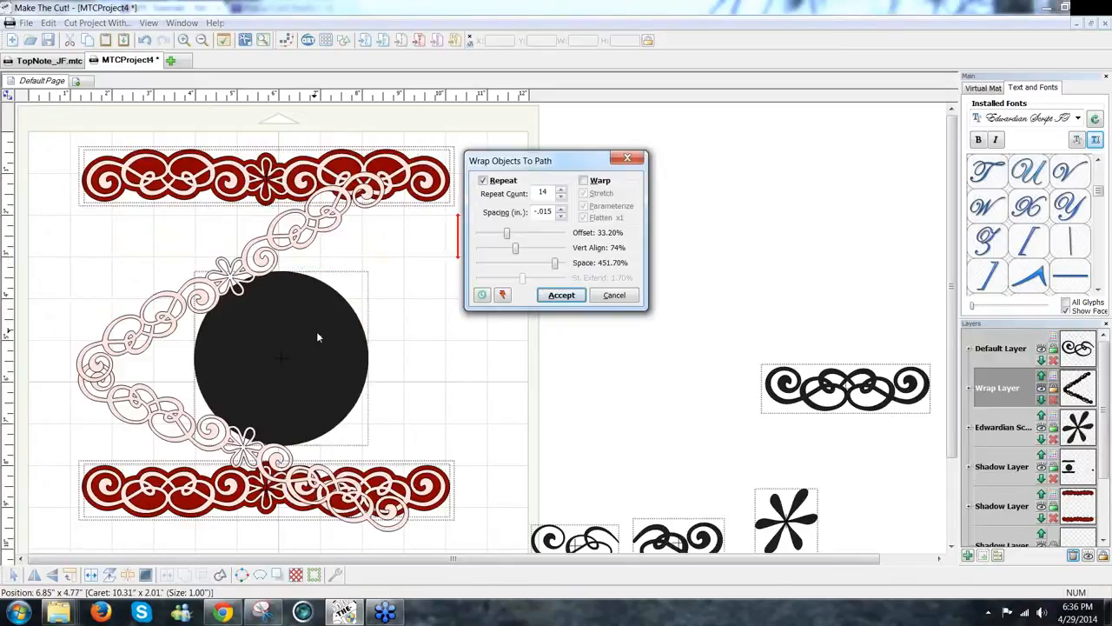
{"action": "left_click", "coordinate": [583, 180]}
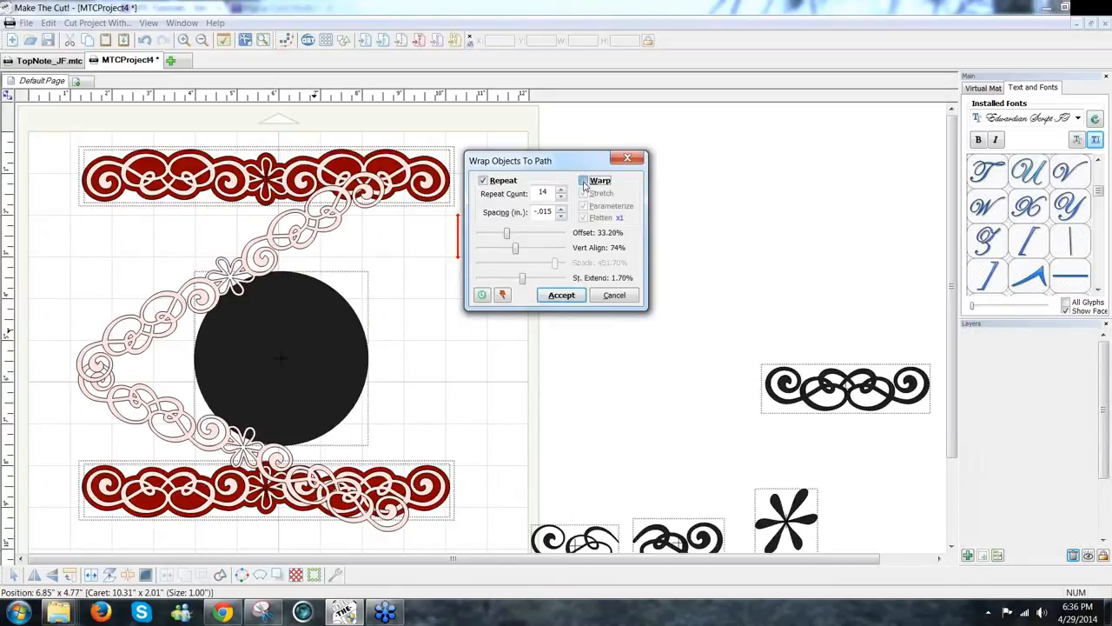
{"action": "left_click", "coordinate": [562, 199]}
{"action": "left_click", "coordinate": [562, 200]}
{"action": "left_click", "coordinate": [562, 200]}
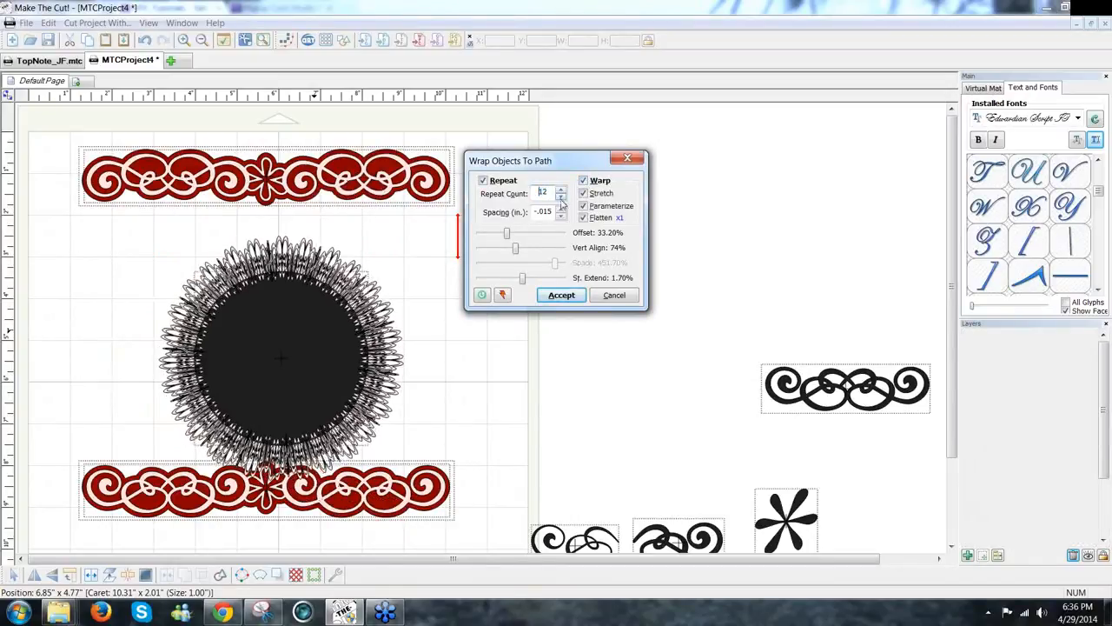
{"action": "left_click", "coordinate": [561, 200]}
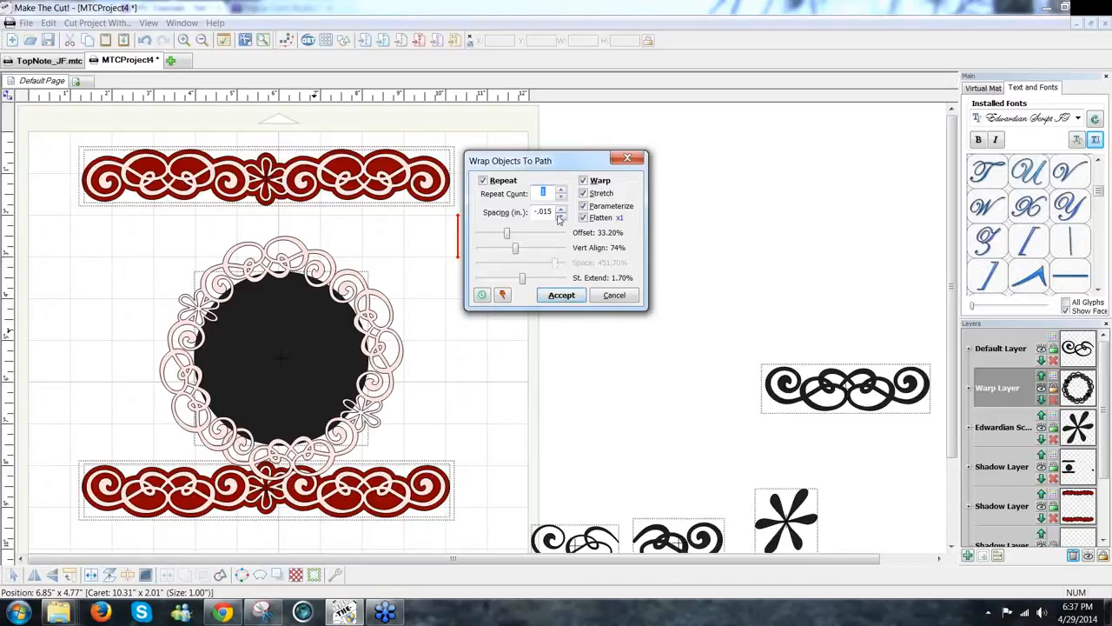
Step: Stretch the scroll copies to 14.80% St. Extend, accept the wrap, and weld the ring
{"action": "left_click_drag", "start_coordinate": [525, 286], "coordinate": [530, 285]}
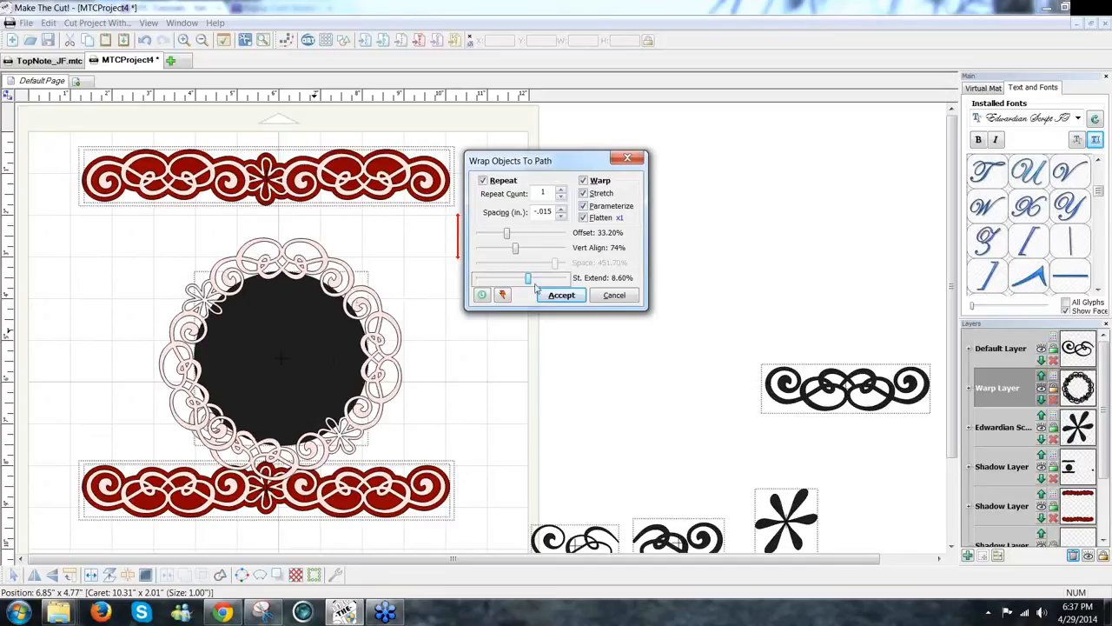
{"action": "left_click_drag", "start_coordinate": [527, 279], "coordinate": [534, 283]}
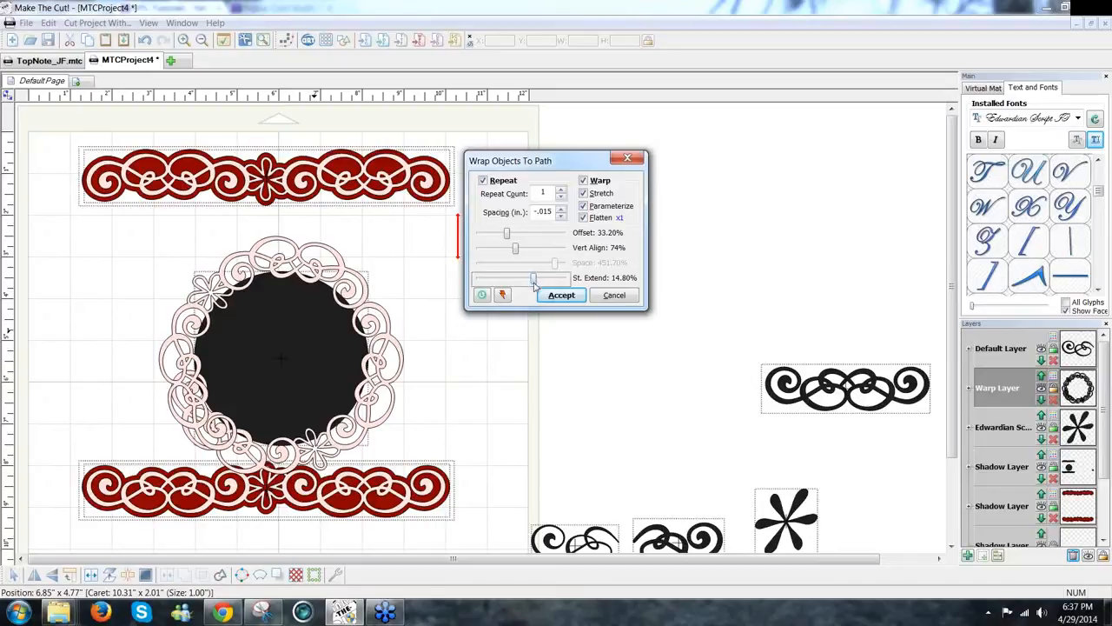
{"action": "left_click", "coordinate": [561, 295]}
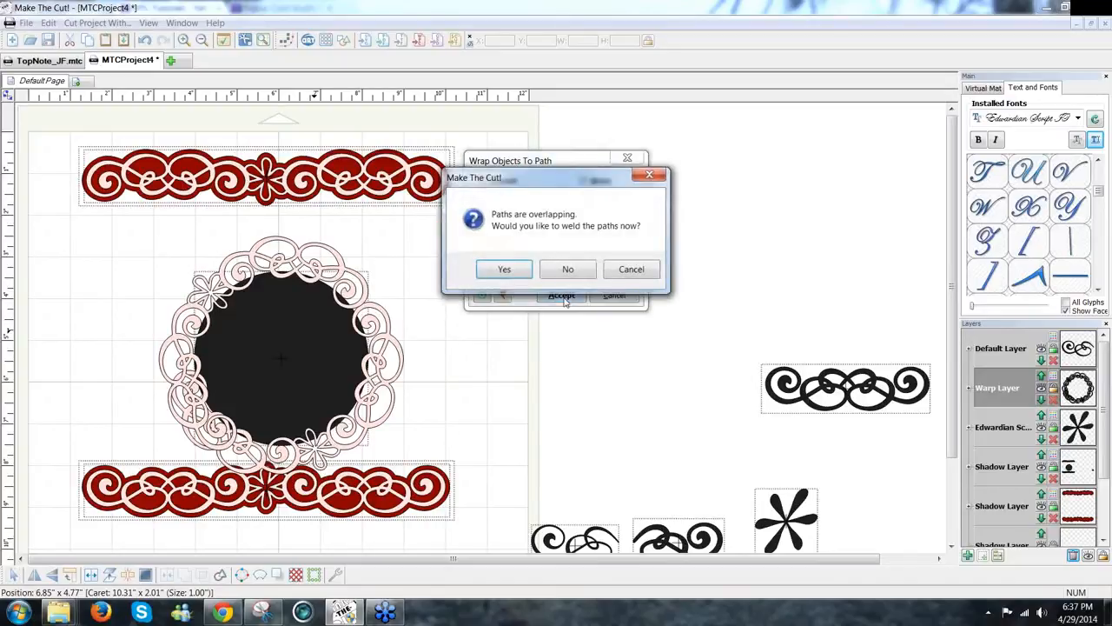
{"action": "left_click", "coordinate": [506, 270]}
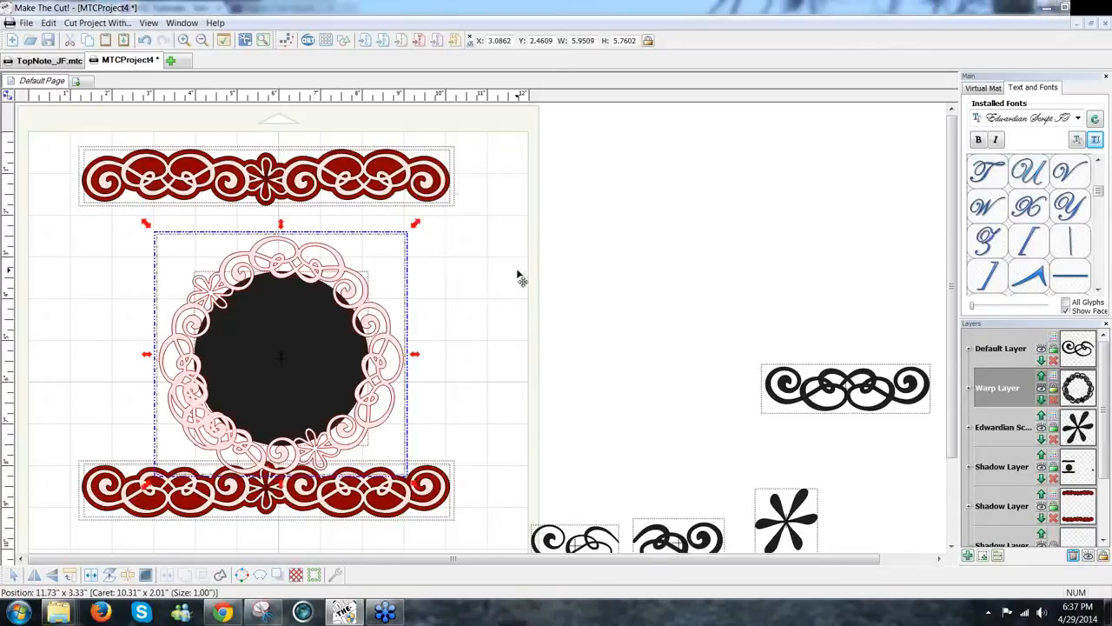
Step: Undo the welded ring so the pale scroll border is a straight strip again, placed on the circle's top
{"action": "left_click_drag", "start_coordinate": [385, 381], "coordinate": [584, 352]}
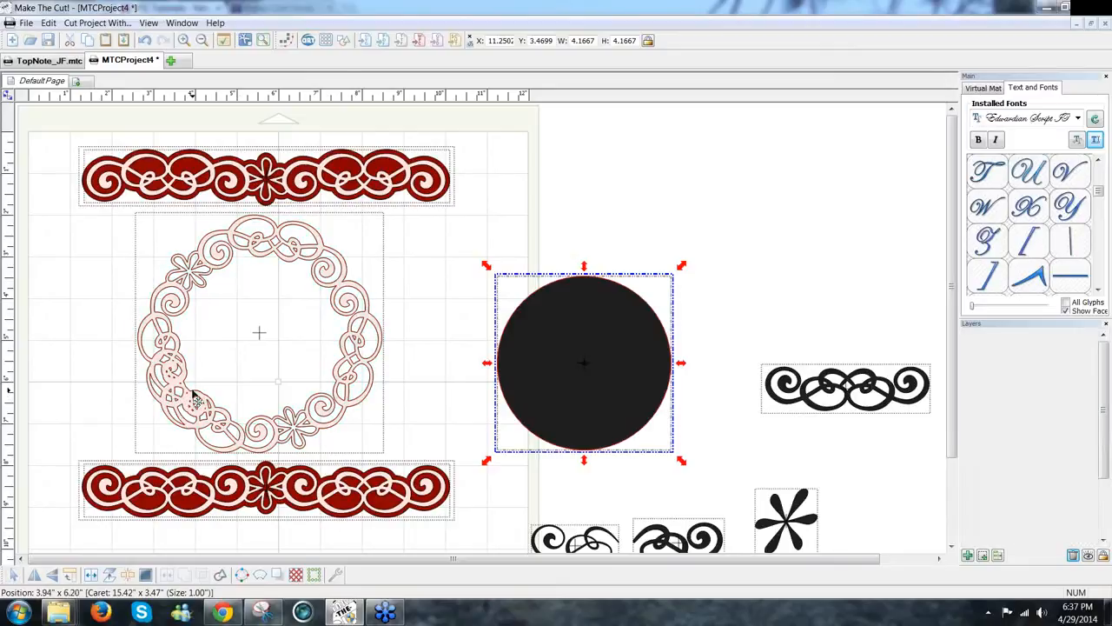
{"action": "key", "text": "ctrl+z"}
{"action": "key", "text": "ctrl+z"}
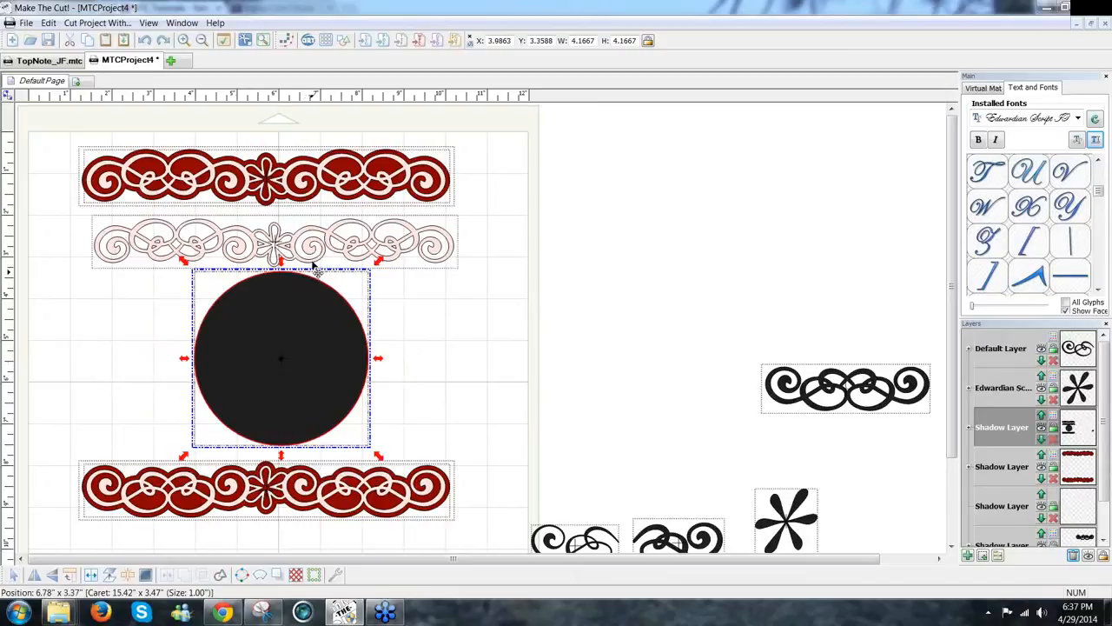
{"action": "left_click_drag", "start_coordinate": [314, 265], "coordinate": [313, 313]}
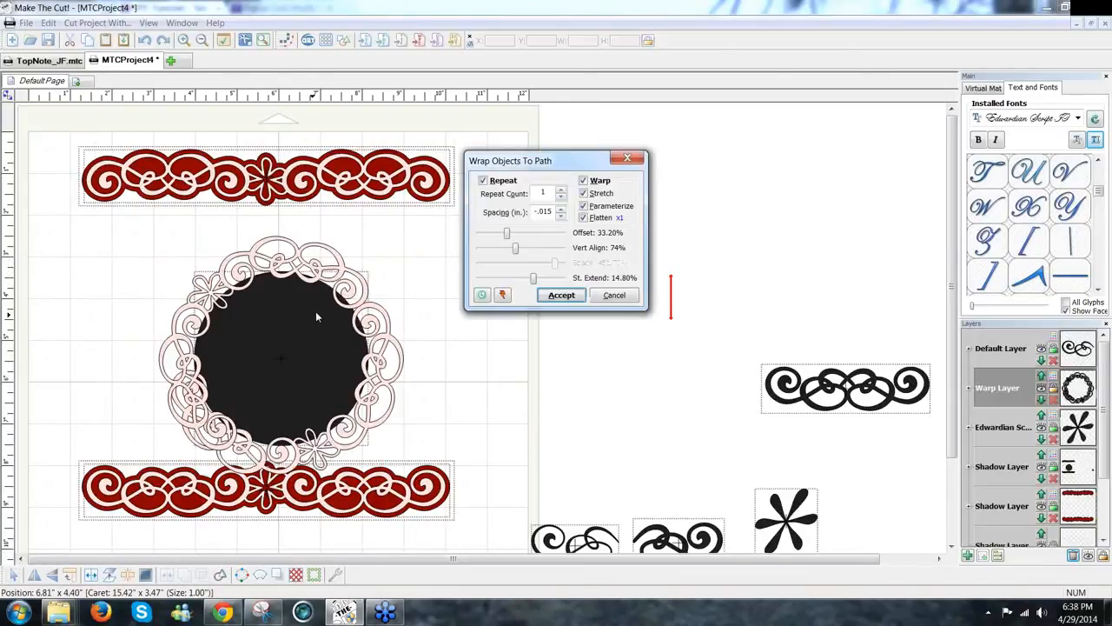
Step: Raise scroll Spacing to -0.012 in, bring St. Extend down to 0.30%, and accept the wrap
{"action": "left_click", "coordinate": [561, 213]}
{"action": "left_click", "coordinate": [561, 212]}
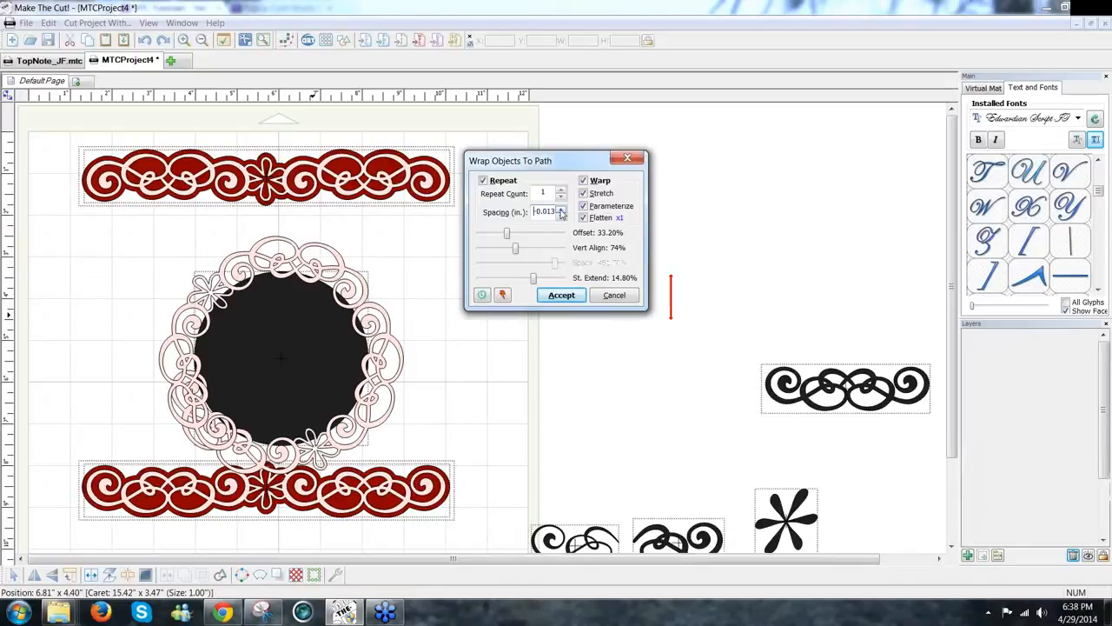
{"action": "left_click", "coordinate": [561, 213]}
{"action": "left_click_drag", "start_coordinate": [533, 278], "coordinate": [513, 278]}
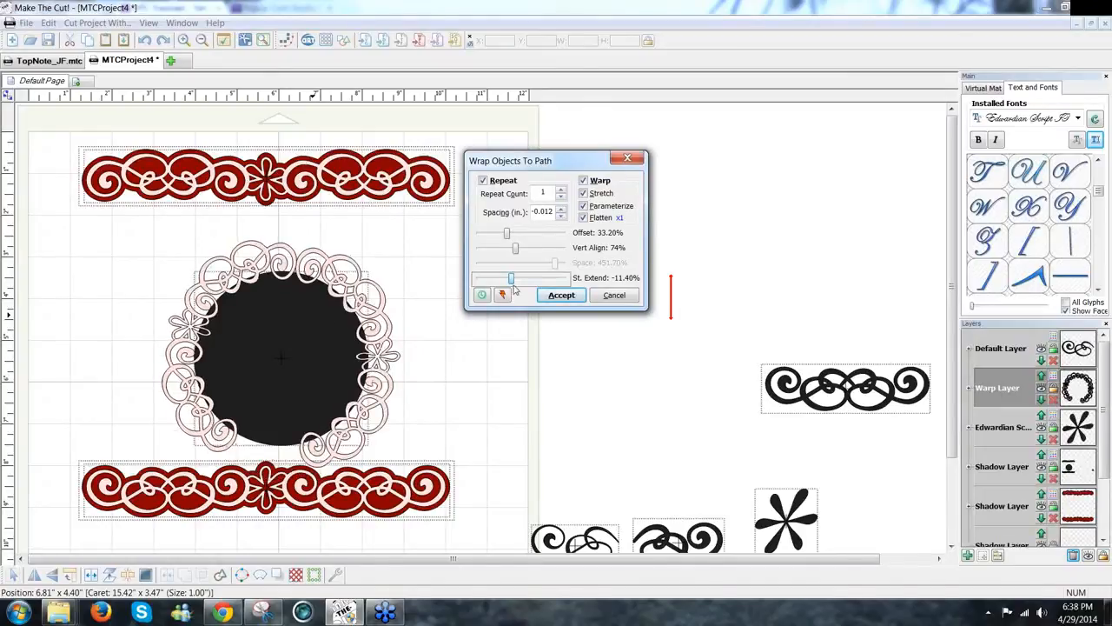
{"action": "left_click_drag", "start_coordinate": [511, 279], "coordinate": [525, 287]}
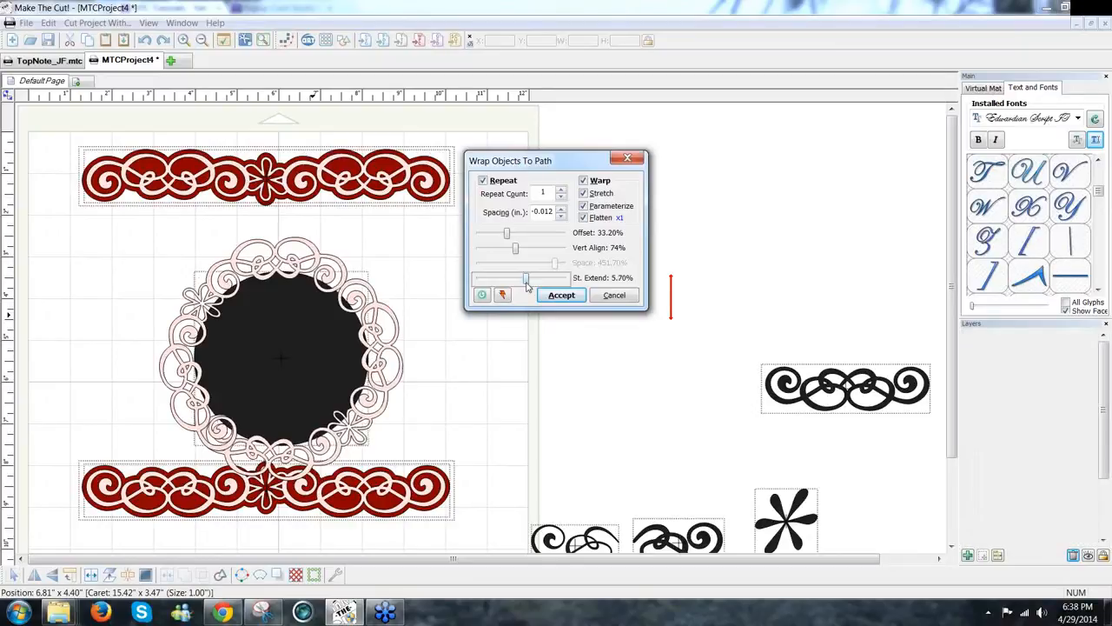
{"action": "left_click_drag", "start_coordinate": [526, 287], "coordinate": [522, 283]}
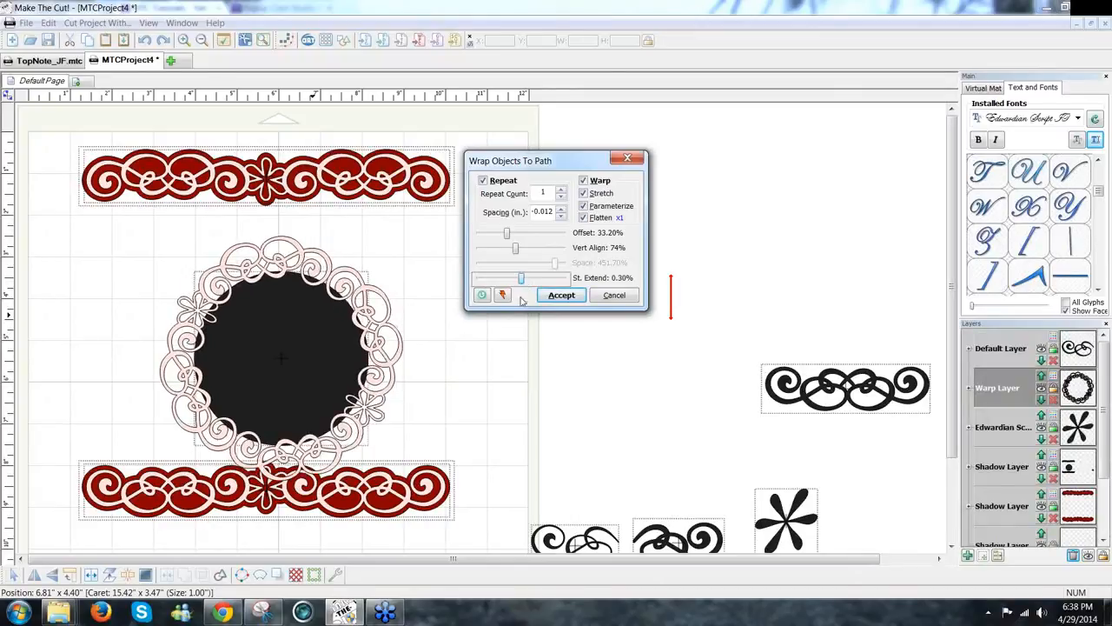
{"action": "left_click", "coordinate": [567, 299]}
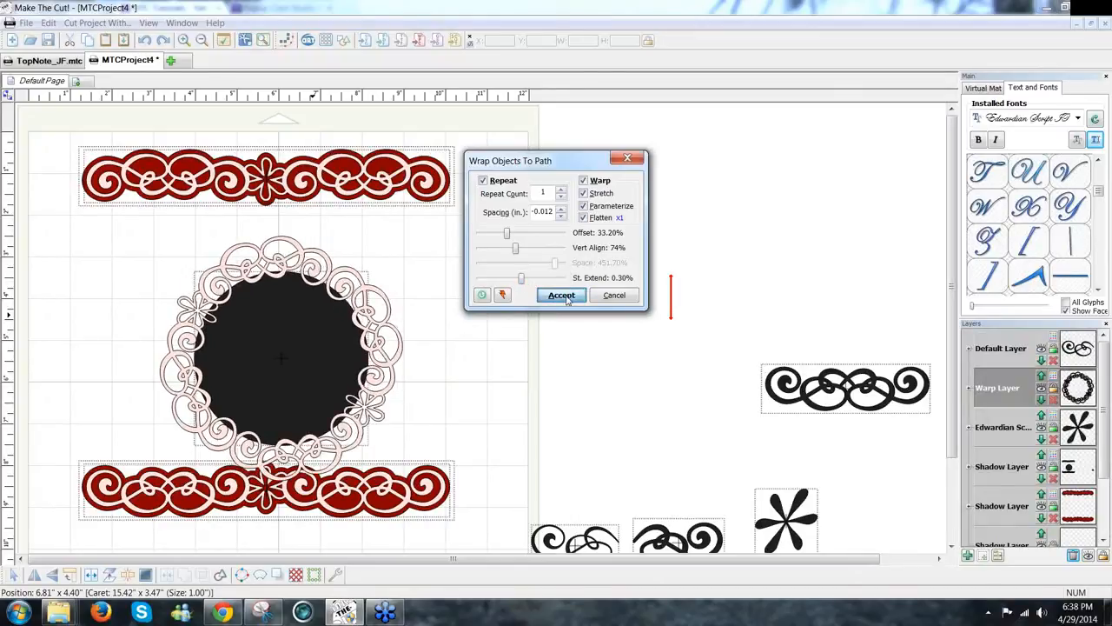
Step: Weld the overlapping lace ring paths and move the black circle back inside the ring
{"action": "left_click", "coordinate": [505, 269]}
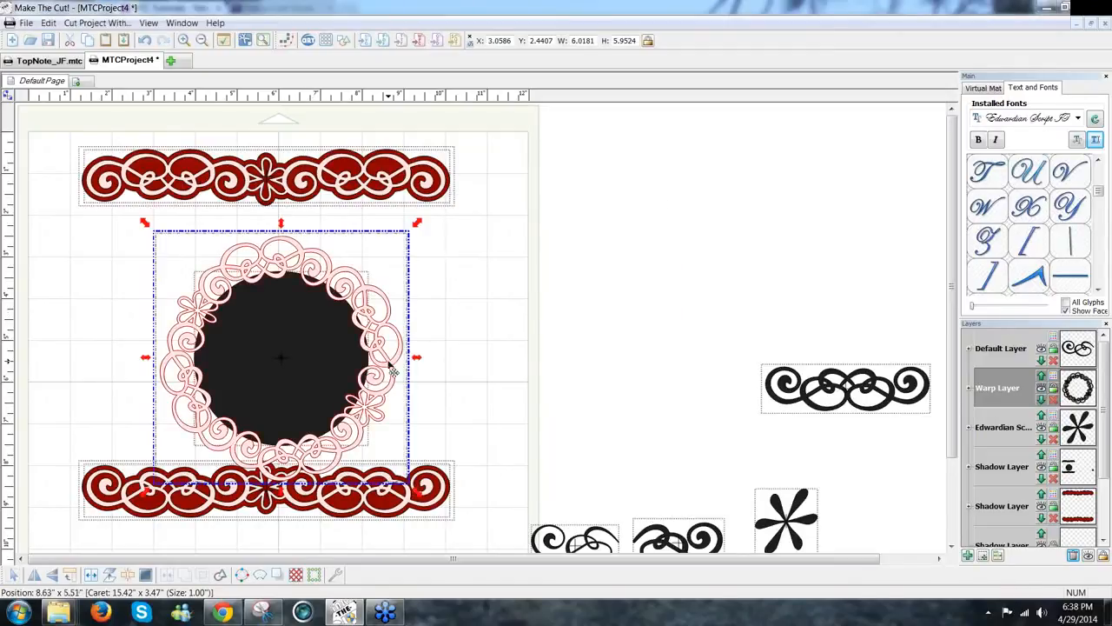
{"action": "left_click_drag", "start_coordinate": [307, 341], "coordinate": [176, 347]}
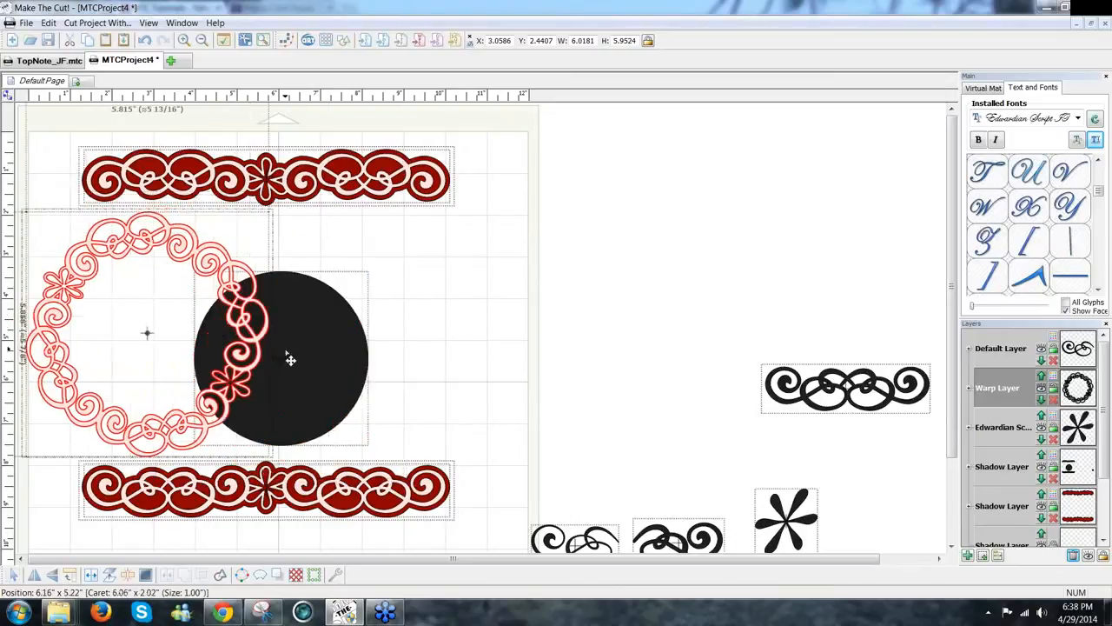
{"action": "left_click", "coordinate": [290, 359]}
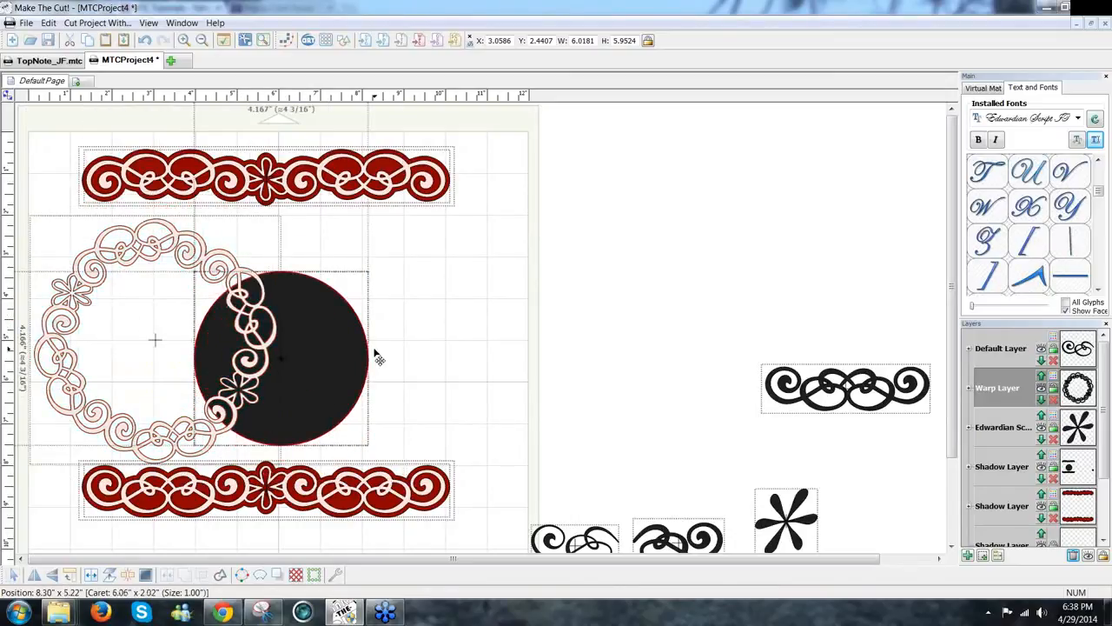
{"action": "left_click_drag", "start_coordinate": [374, 350], "coordinate": [379, 350]}
{"action": "left_click_drag", "start_coordinate": [270, 379], "coordinate": [307, 373]}
{"action": "left_click_drag", "start_coordinate": [375, 385], "coordinate": [200, 366]}
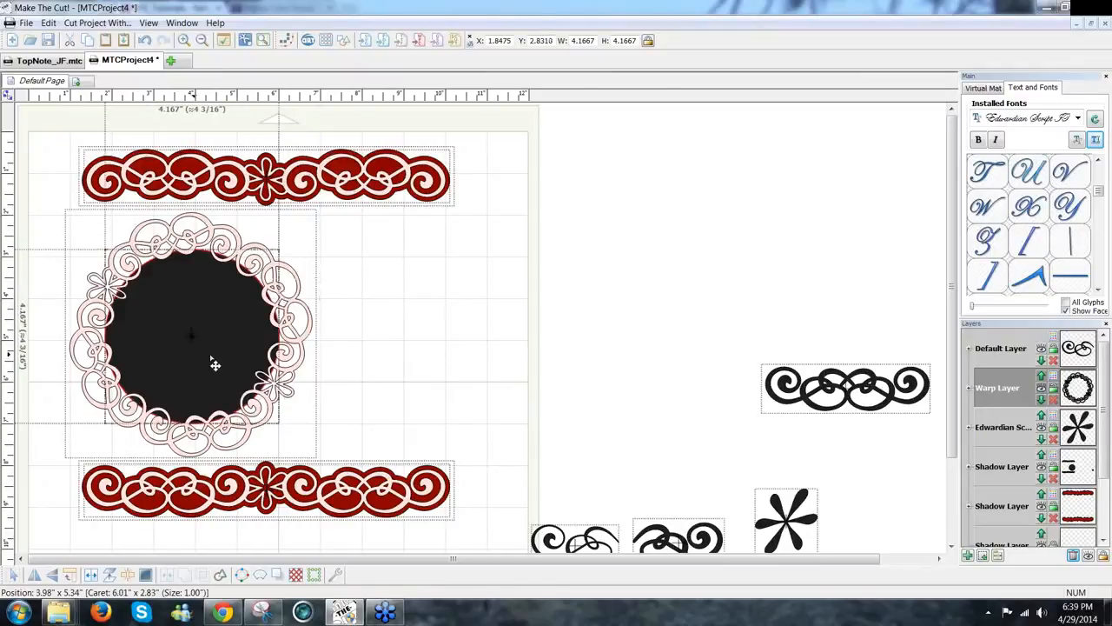
Step: Resize the black circle to about 3.9 inches, centred in the lace ring, and select both
{"action": "left_click", "coordinate": [441, 436]}
{"action": "left_click", "coordinate": [211, 329]}
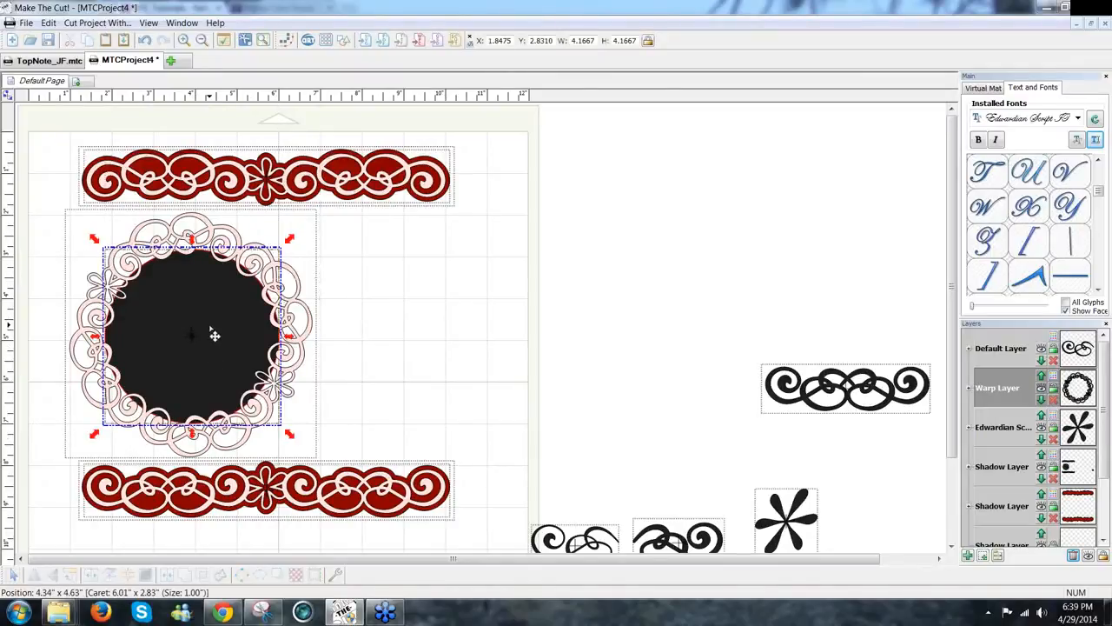
{"action": "left_click_drag", "start_coordinate": [289, 240], "coordinate": [263, 265]}
{"action": "left_click_drag", "start_coordinate": [225, 328], "coordinate": [243, 364]}
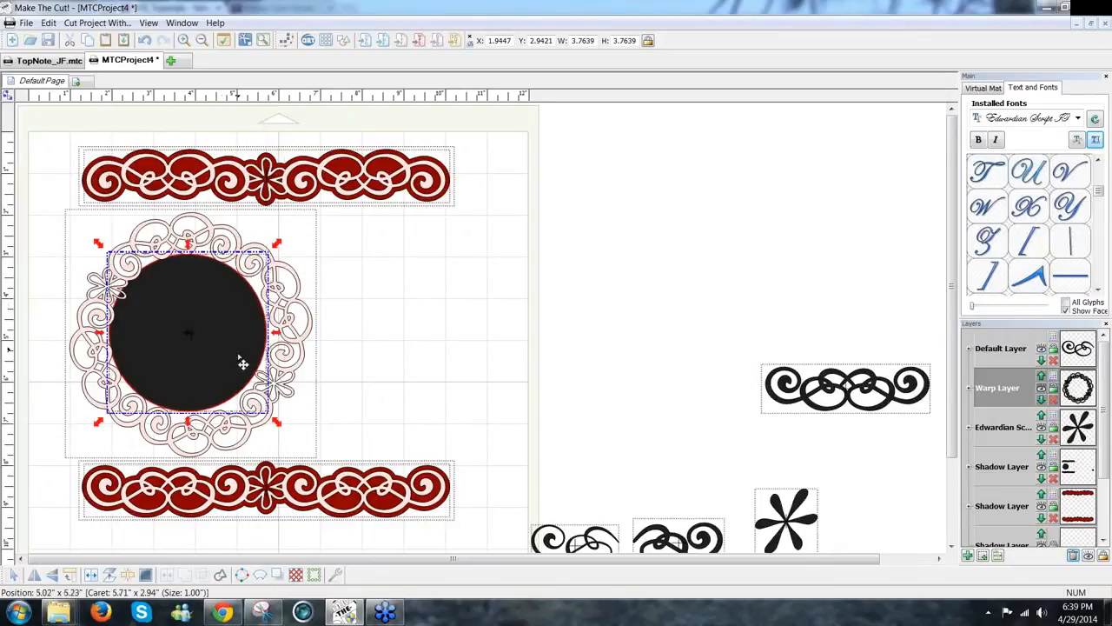
{"action": "left_click", "coordinate": [282, 432]}
{"action": "left_click_drag", "start_coordinate": [283, 432], "coordinate": [287, 434]}
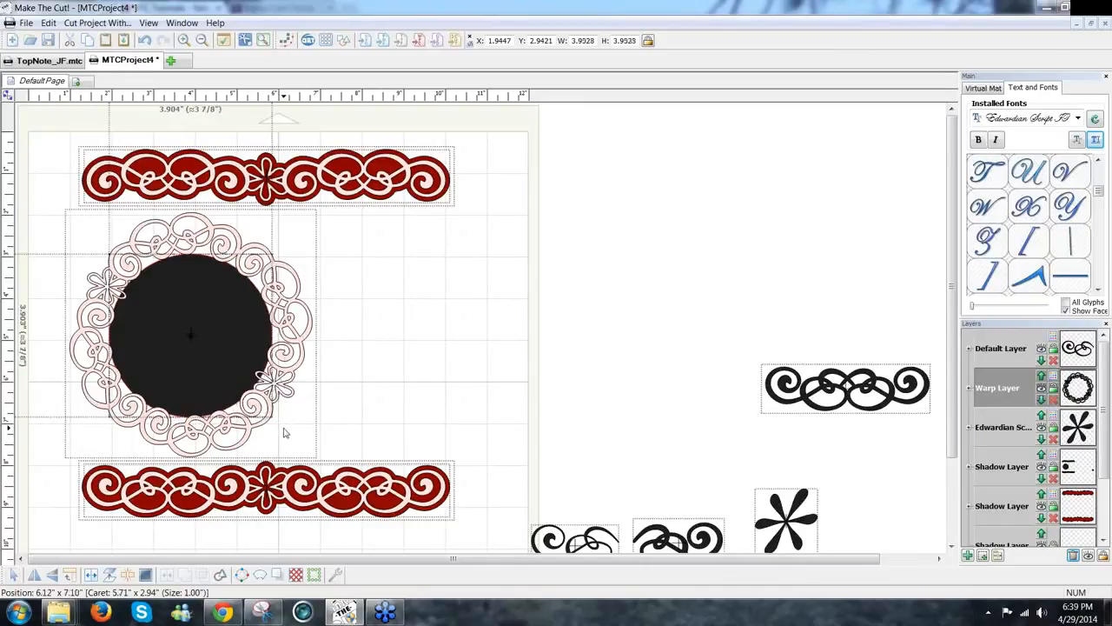
{"action": "left_click_drag", "start_coordinate": [284, 432], "coordinate": [51, 182]}
{"action": "left_click_drag", "start_coordinate": [252, 392], "coordinate": [358, 493]}
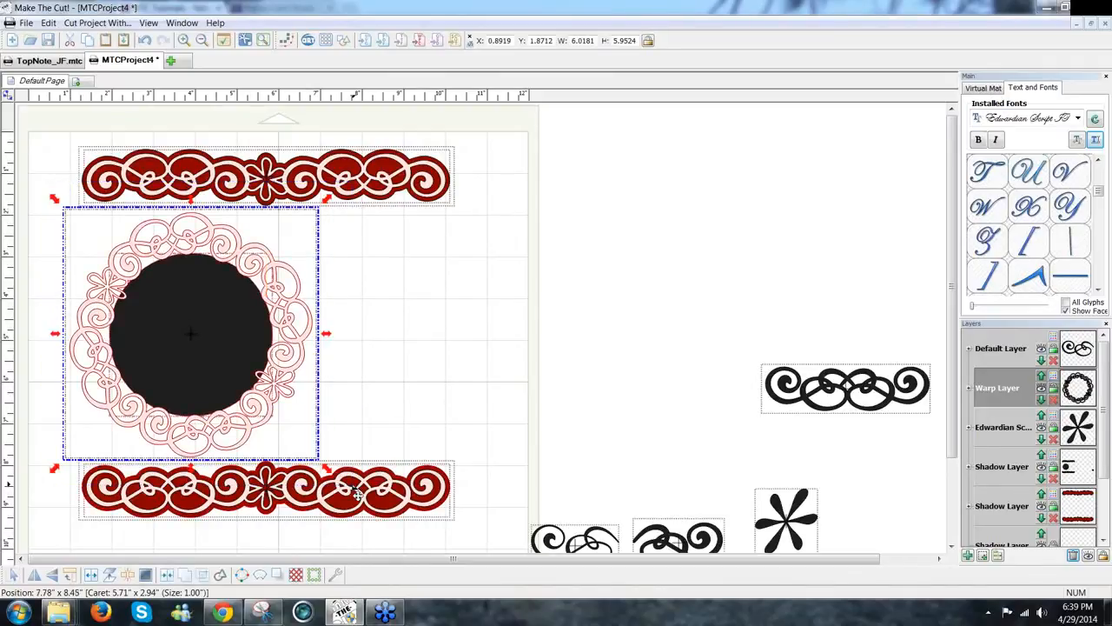
Step: Weld the circle and lace ring into one pink doily about 5.89 by 5.94 inches
{"action": "left_click", "coordinate": [190, 577]}
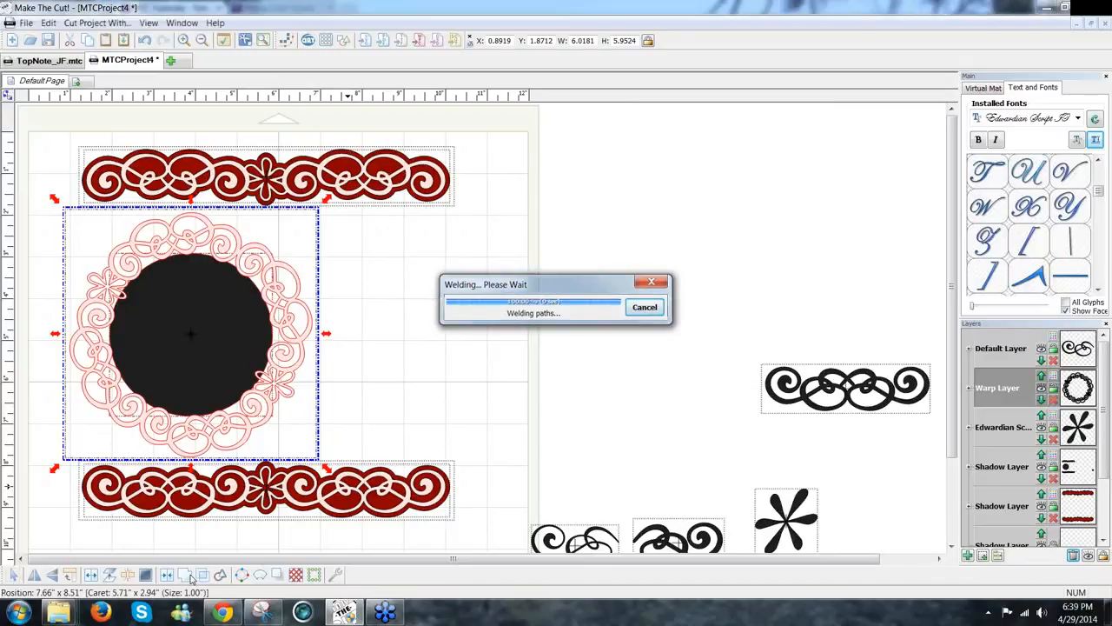
{"action": "left_click", "coordinate": [405, 333]}
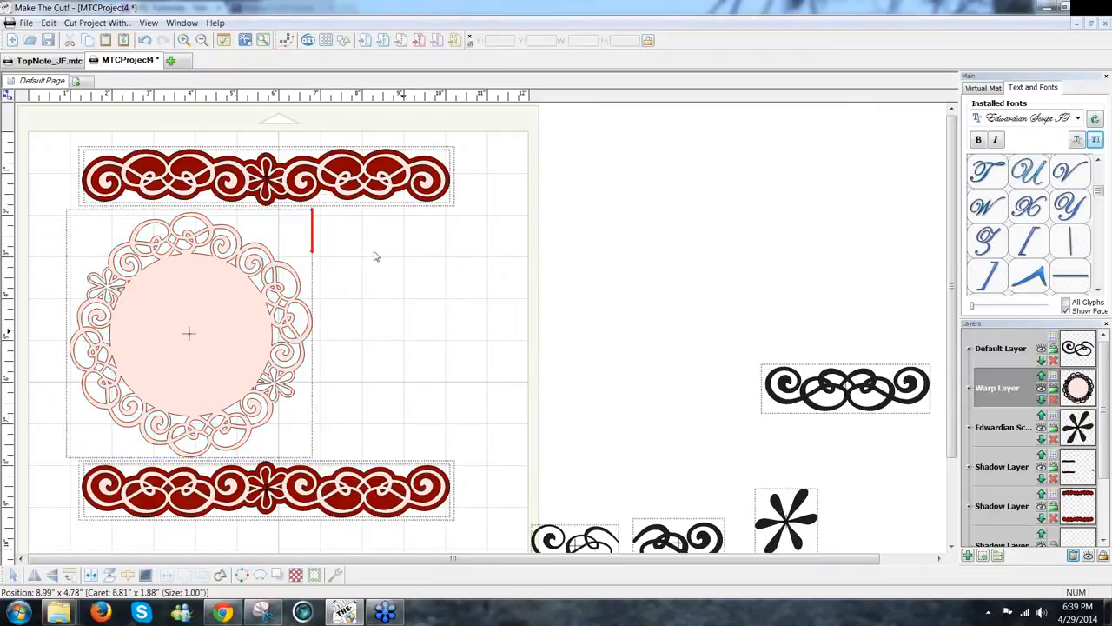
{"action": "left_click", "coordinate": [343, 42]}
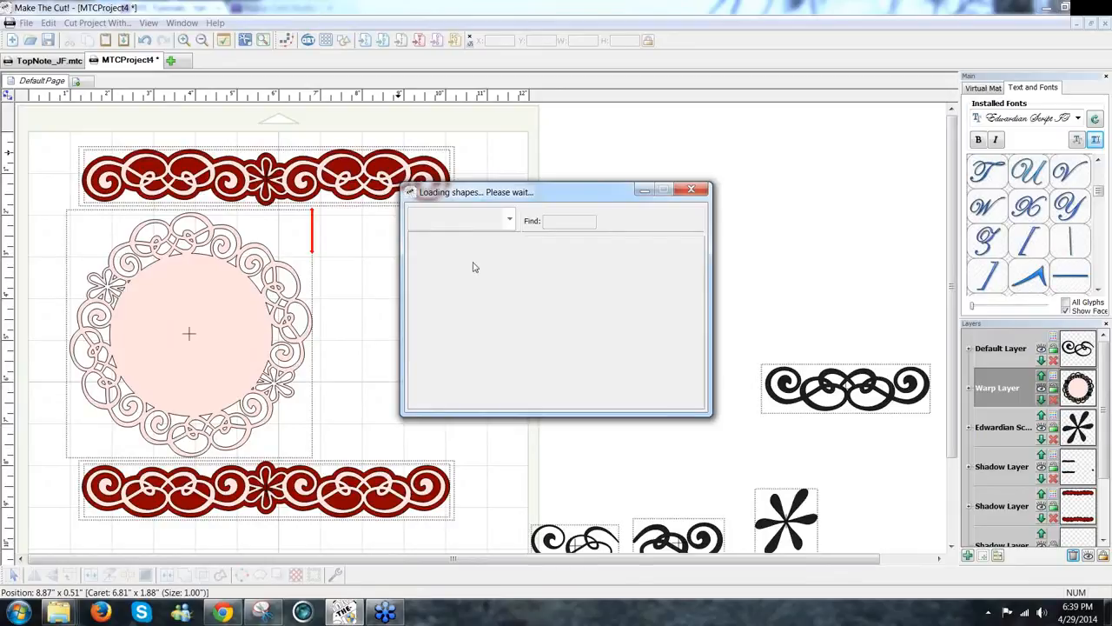
Step: Add a Circle (Generic) shape, size it to about 3.22 inches, and centre it on the doily
{"action": "left_click", "coordinate": [447, 255]}
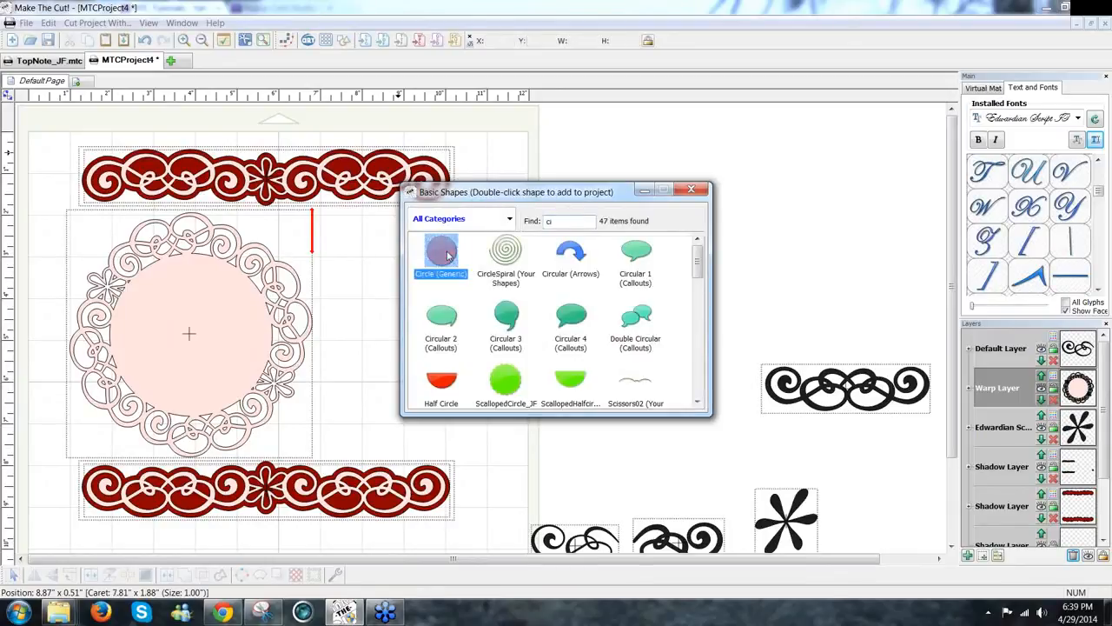
{"action": "double_click", "coordinate": [448, 255]}
{"action": "left_click", "coordinate": [691, 190]}
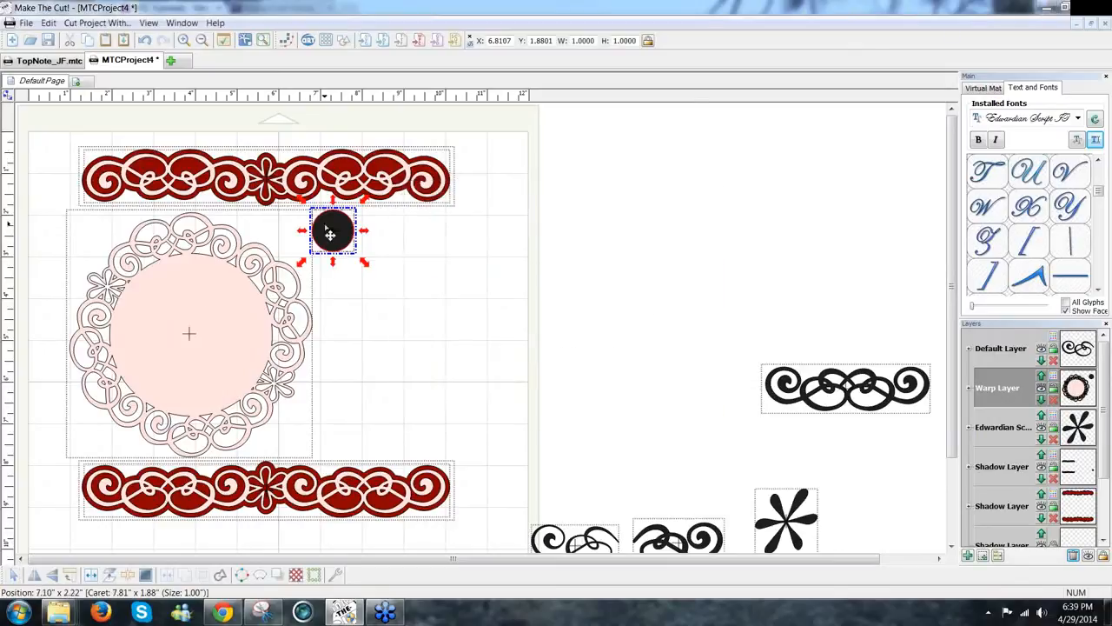
{"action": "left_click_drag", "start_coordinate": [330, 232], "coordinate": [159, 305]}
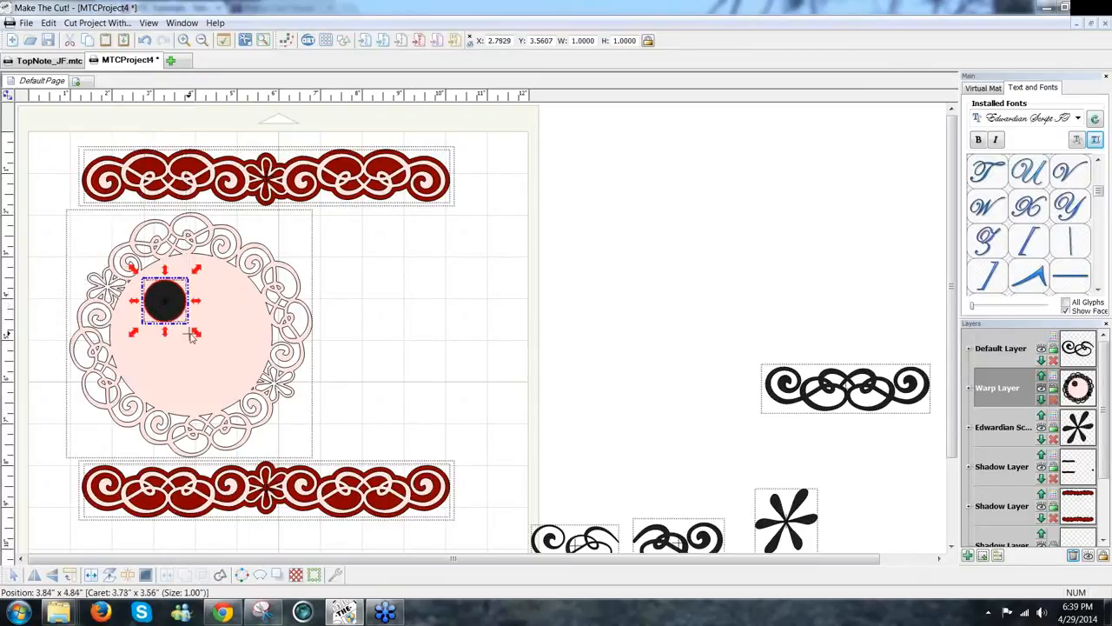
{"action": "left_click_drag", "start_coordinate": [196, 332], "coordinate": [228, 377]}
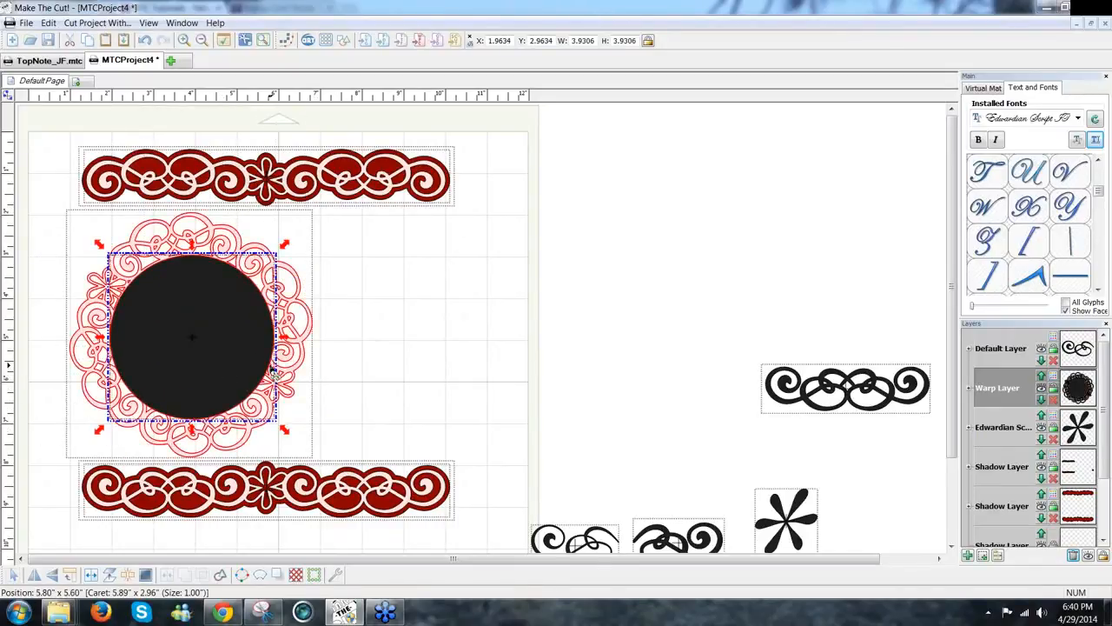
{"action": "left_click_drag", "start_coordinate": [275, 421], "coordinate": [196, 353]}
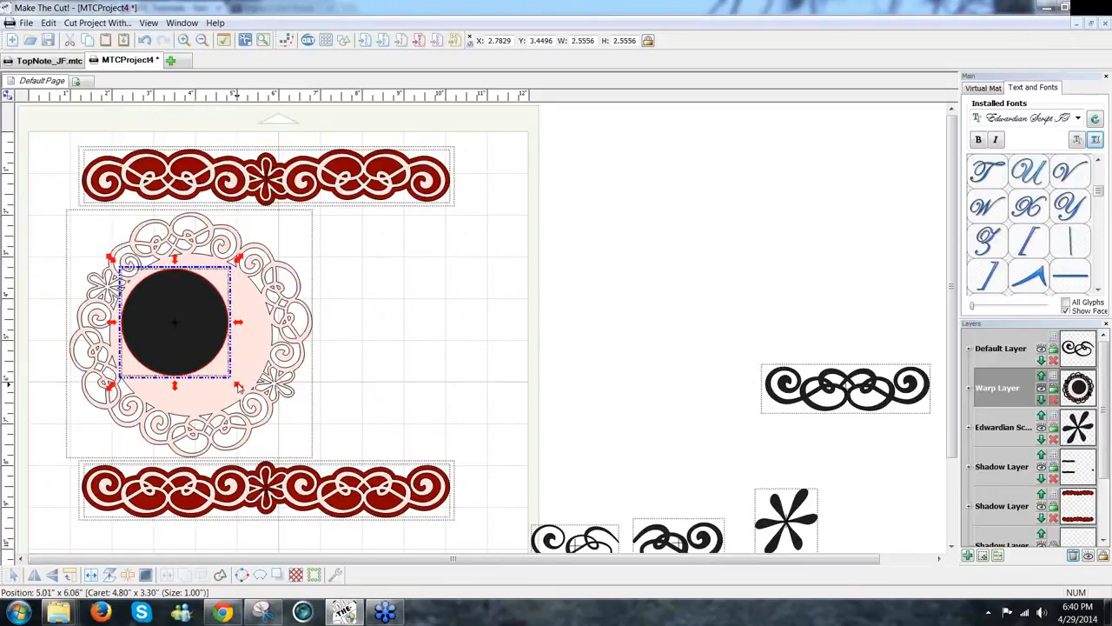
{"action": "left_click_drag", "start_coordinate": [265, 409], "coordinate": [265, 411]}
{"action": "left_click_drag", "start_coordinate": [182, 351], "coordinate": [230, 374]}
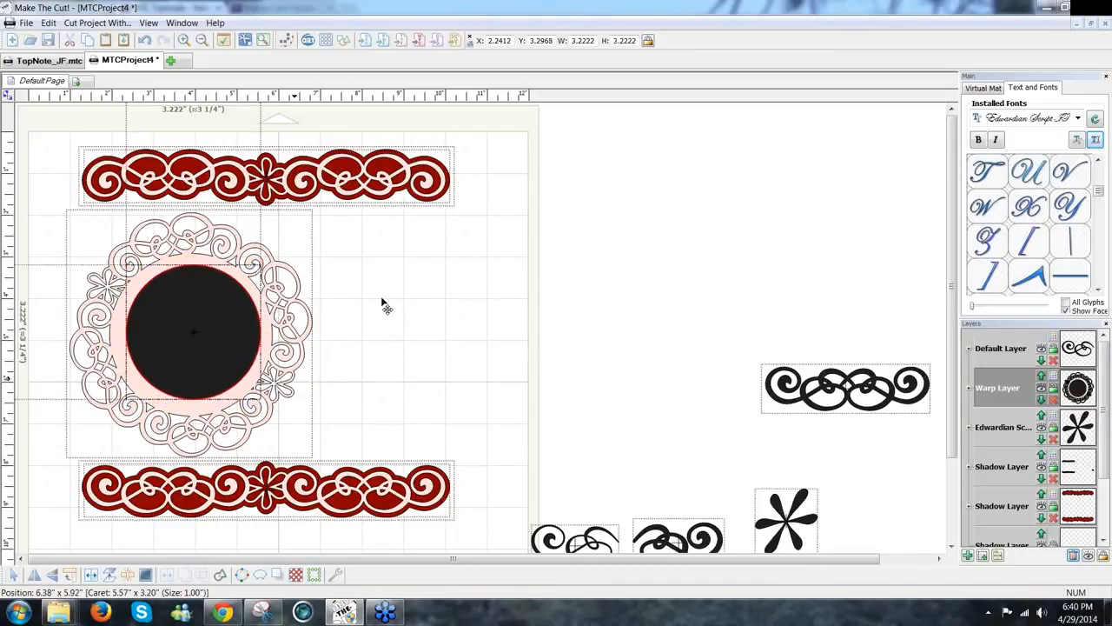
Step: Move the black centre circle onto its own new layer and send that layer to the bottom
{"action": "left_click_drag", "start_coordinate": [388, 216], "coordinate": [15, 521]}
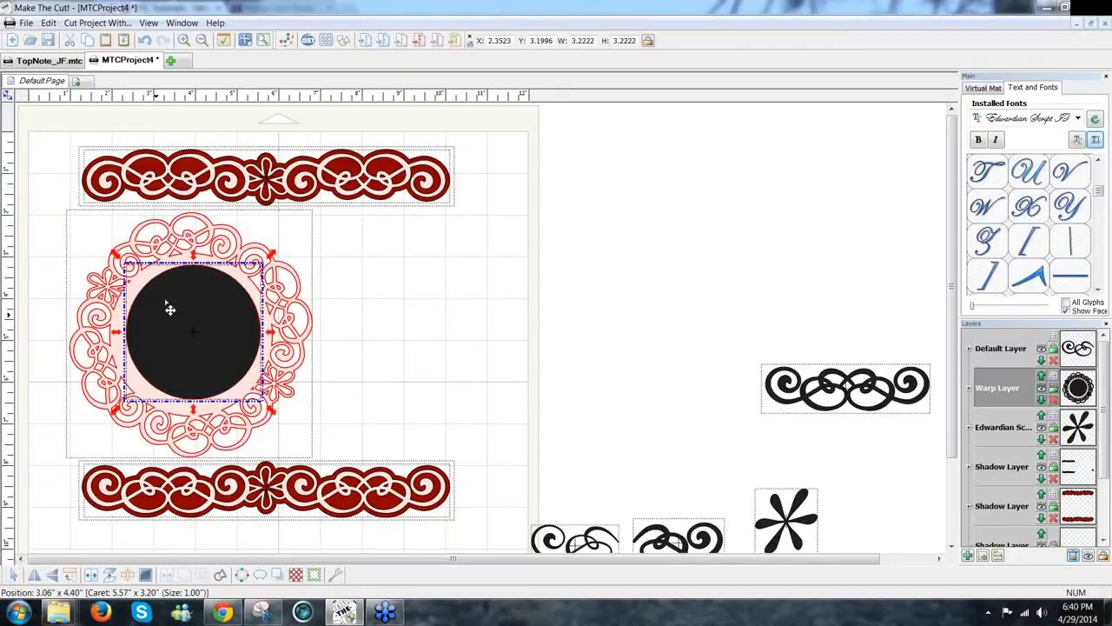
{"action": "left_click", "coordinate": [195, 250]}
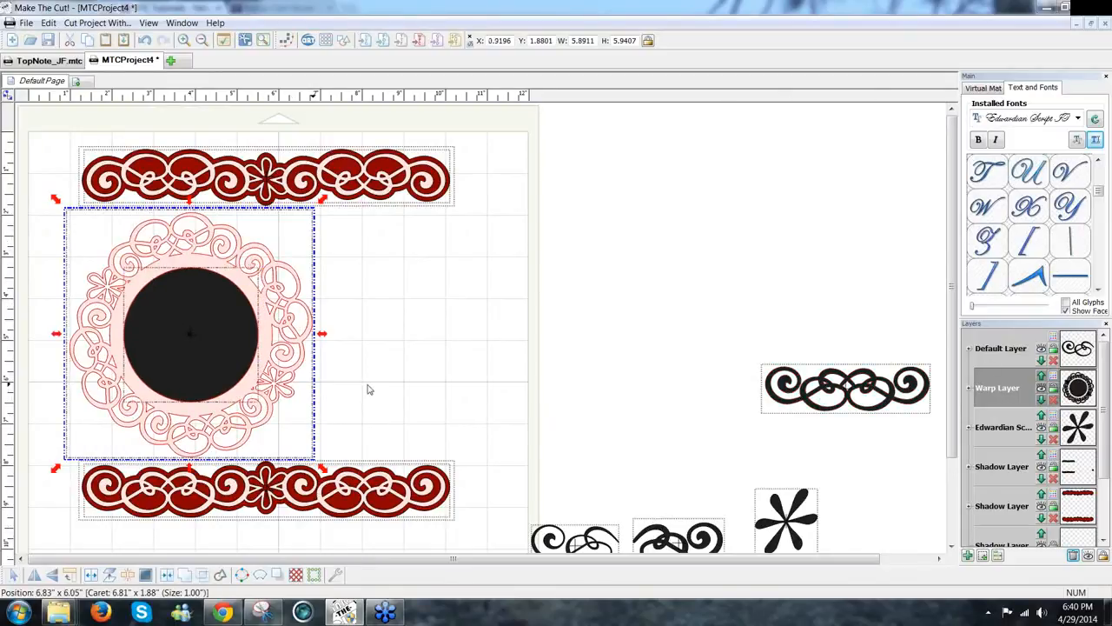
{"action": "left_click", "coordinate": [224, 358]}
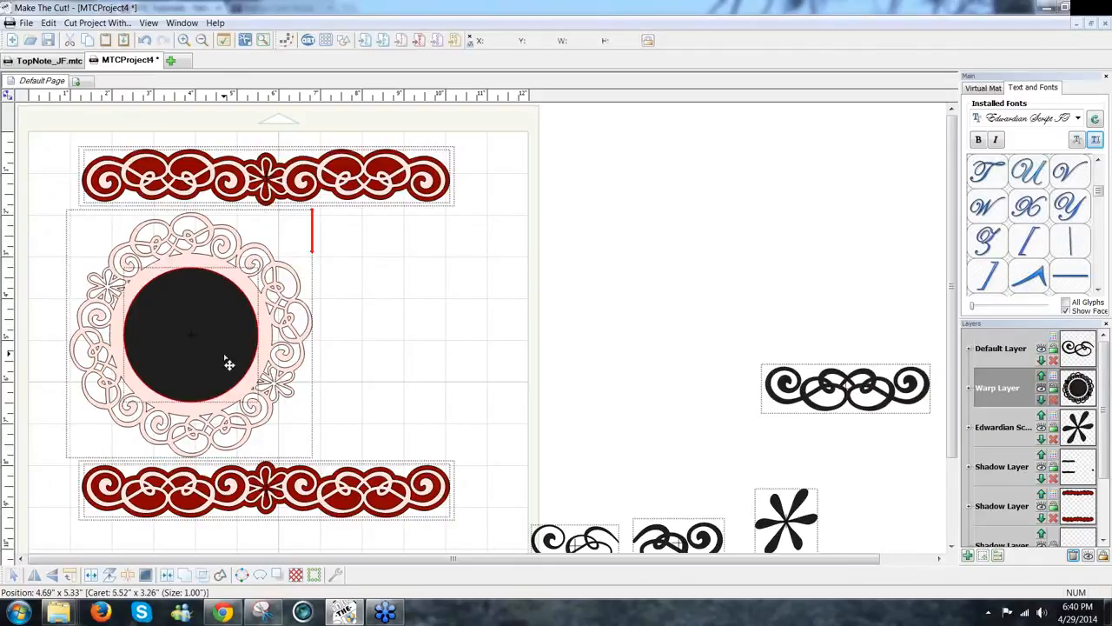
{"action": "left_click", "coordinate": [228, 363]}
{"action": "left_click", "coordinate": [983, 555]}
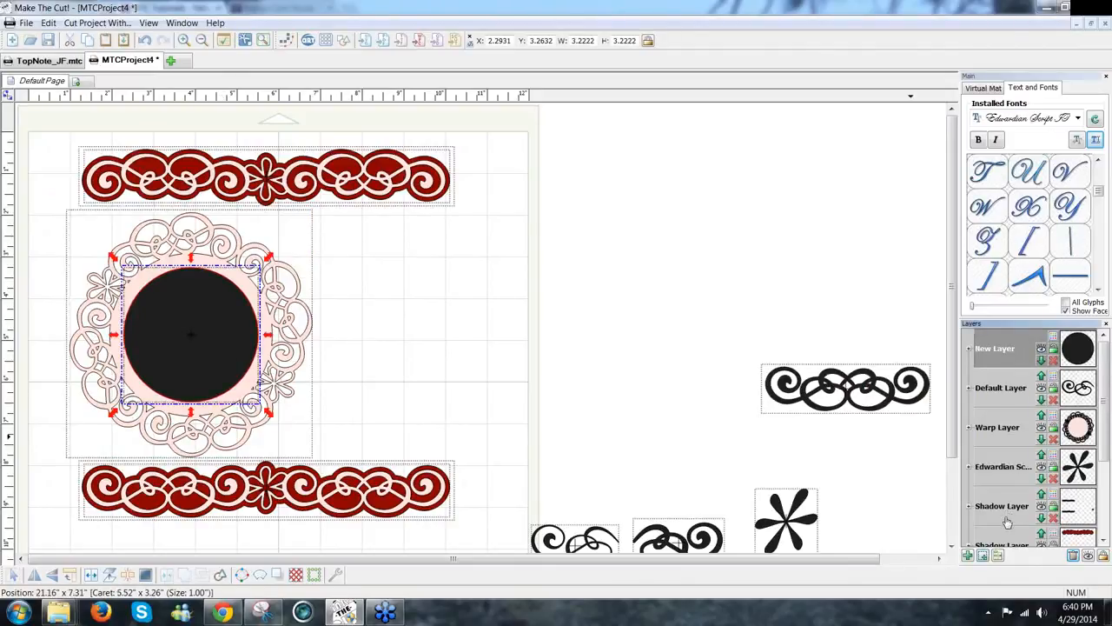
{"action": "right_click", "coordinate": [1008, 352]}
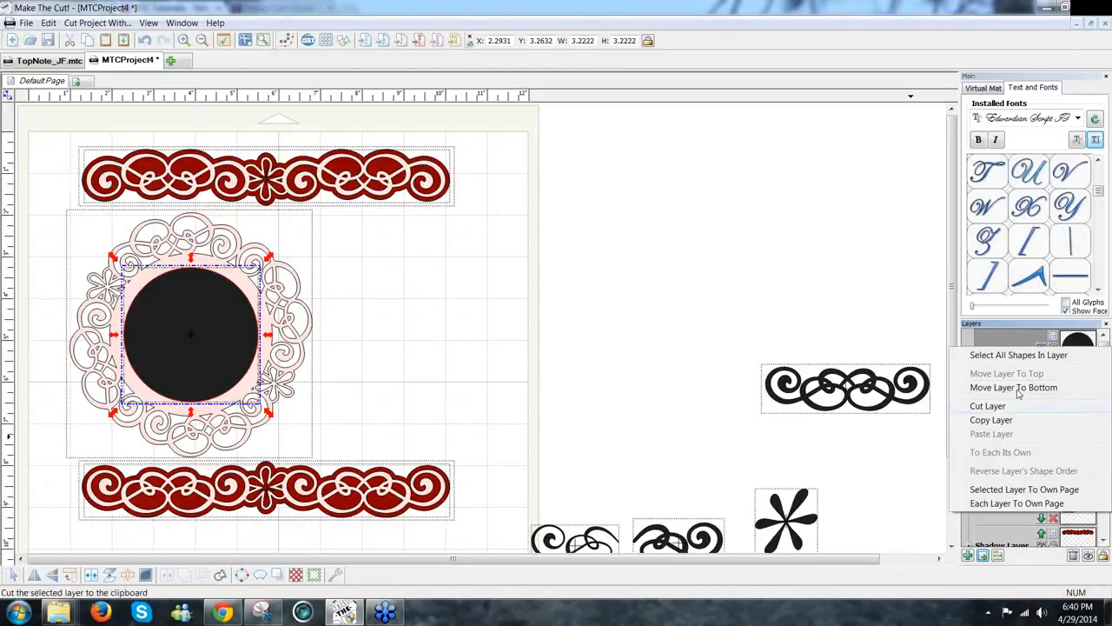
{"action": "left_click", "coordinate": [1013, 387]}
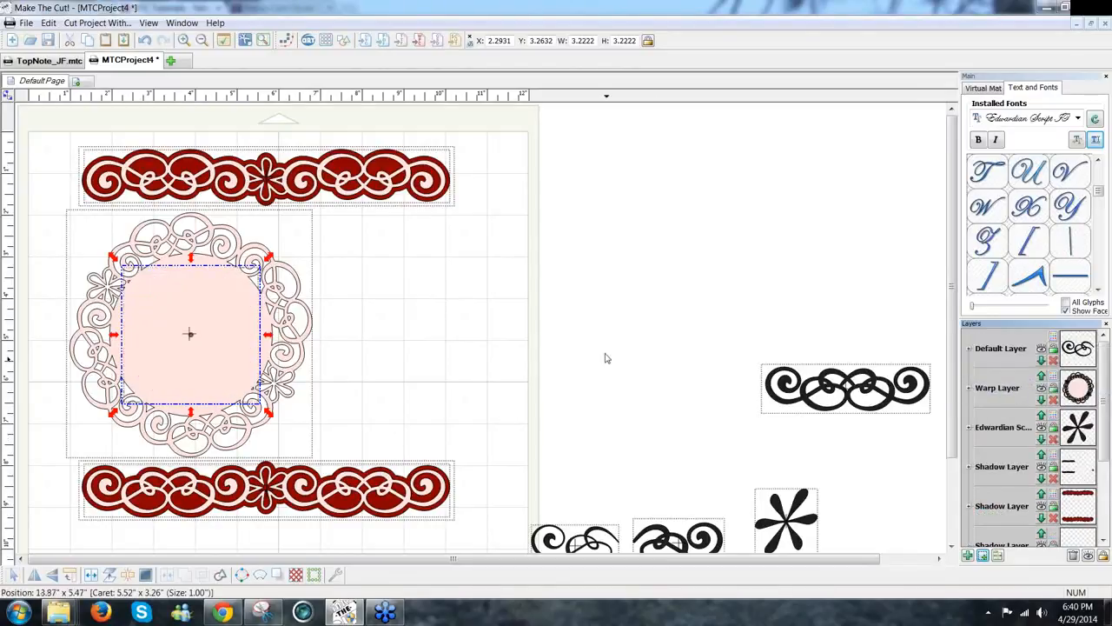
Step: Cut out the doily warp shape's filled centre, leaving a hollow ring frame, and reselect it
{"action": "left_click", "coordinate": [348, 422]}
{"action": "left_click_drag", "start_coordinate": [47, 202], "coordinate": [349, 422]}
{"action": "left_click_drag", "start_coordinate": [385, 506], "coordinate": [385, 506]}
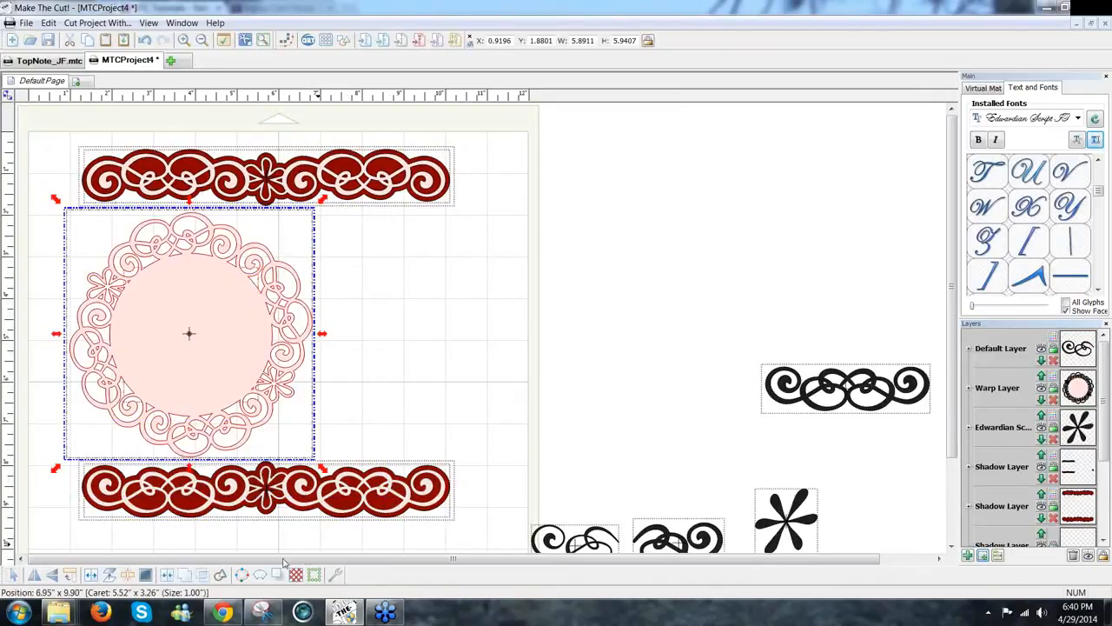
{"action": "left_click", "coordinate": [167, 575]}
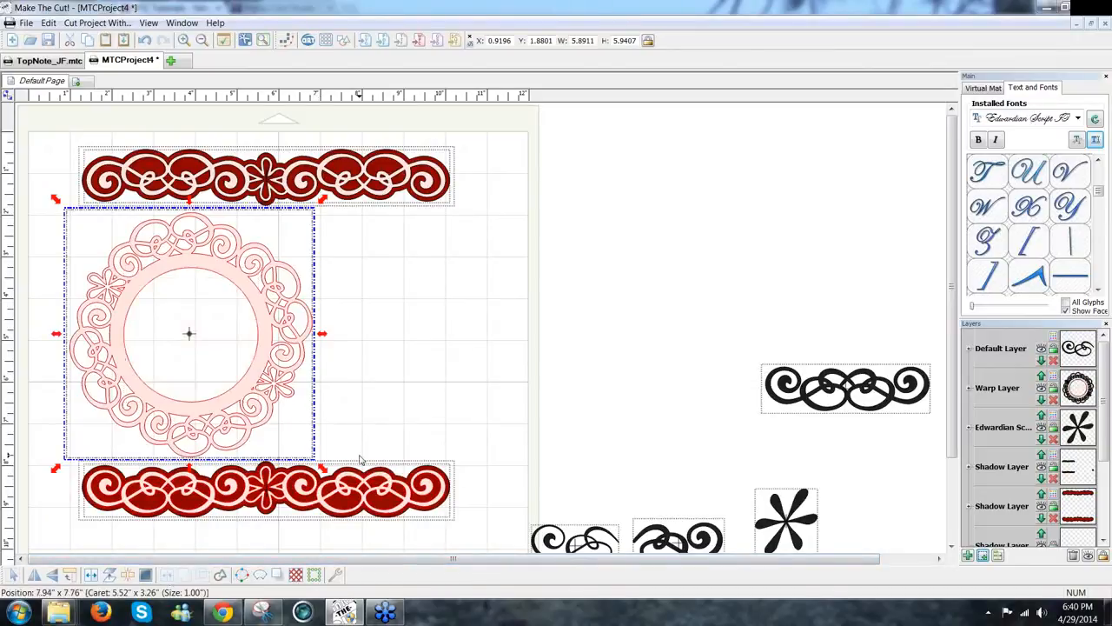
{"action": "left_click", "coordinate": [382, 412]}
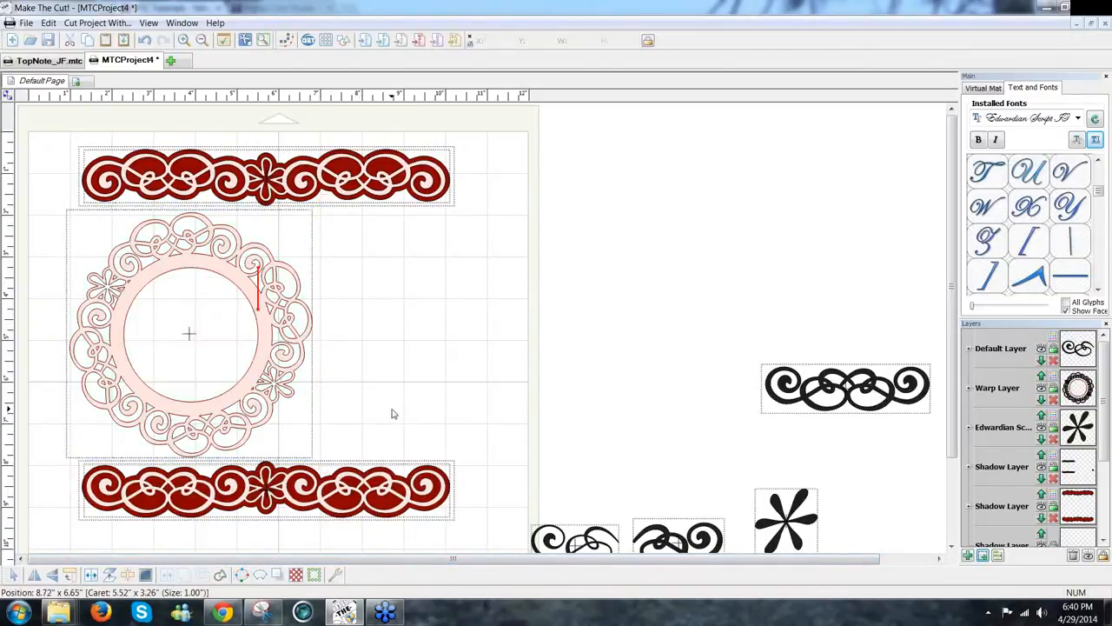
{"action": "left_click", "coordinate": [272, 420]}
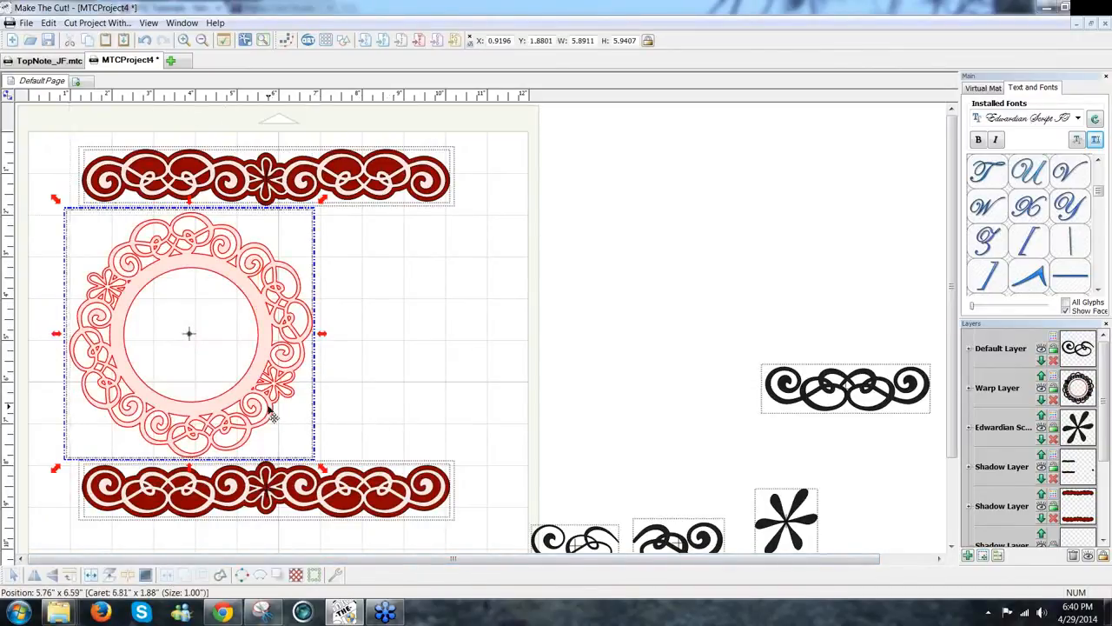
{"action": "left_click", "coordinate": [279, 577]}
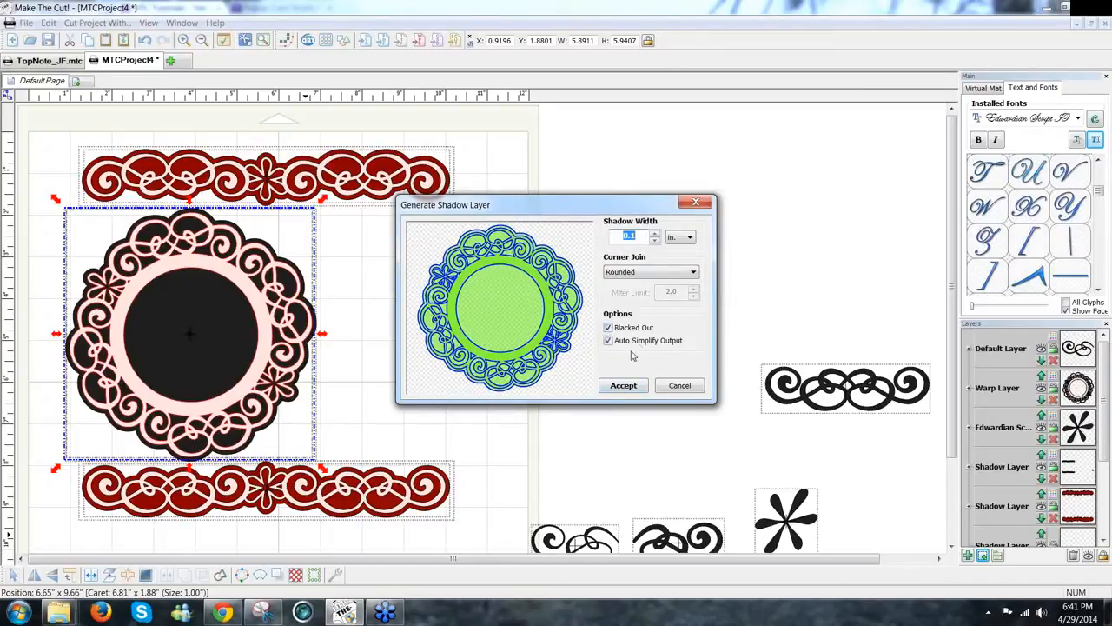
Step: Give the doily frame a 0.1 in outline shadow layer coloured dark red
{"action": "left_click", "coordinate": [610, 328]}
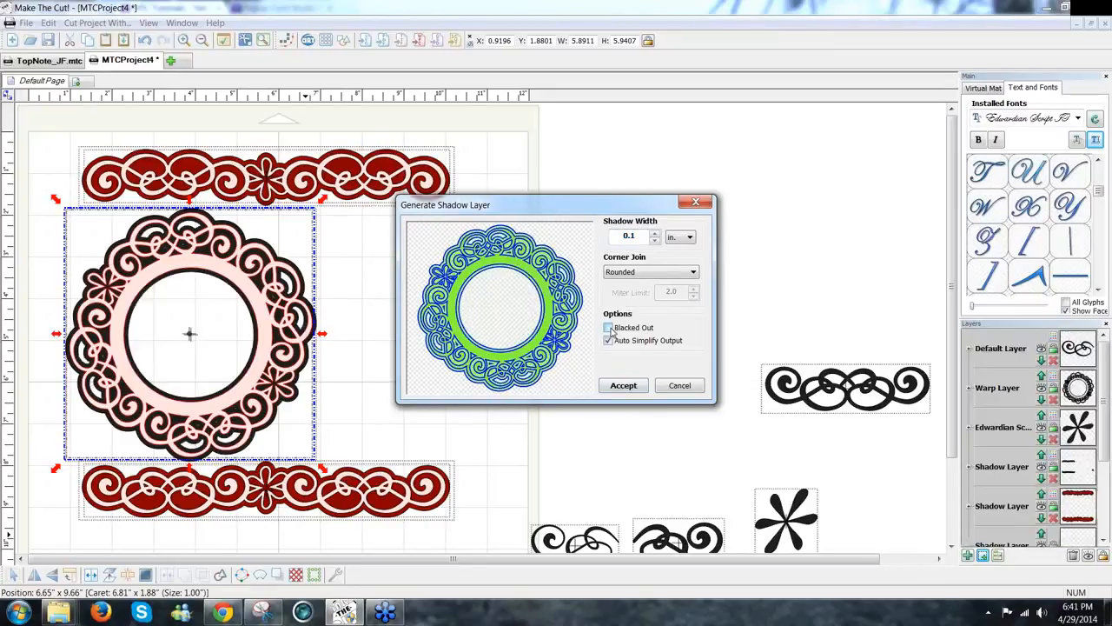
{"action": "left_click", "coordinate": [631, 389]}
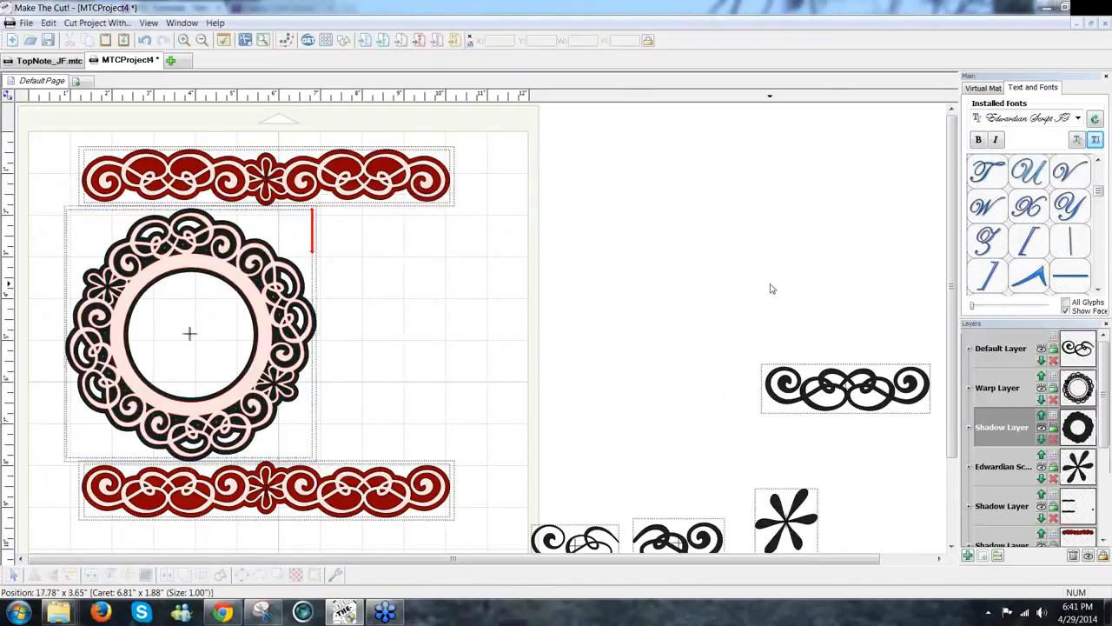
{"action": "left_click", "coordinate": [1051, 419]}
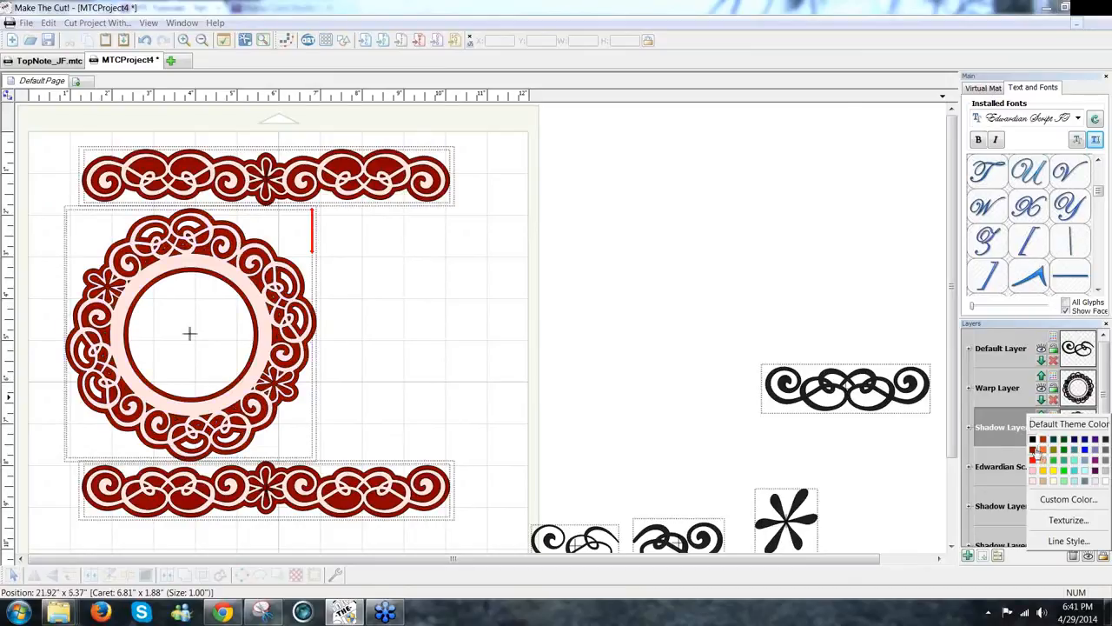
{"action": "left_click", "coordinate": [1033, 450]}
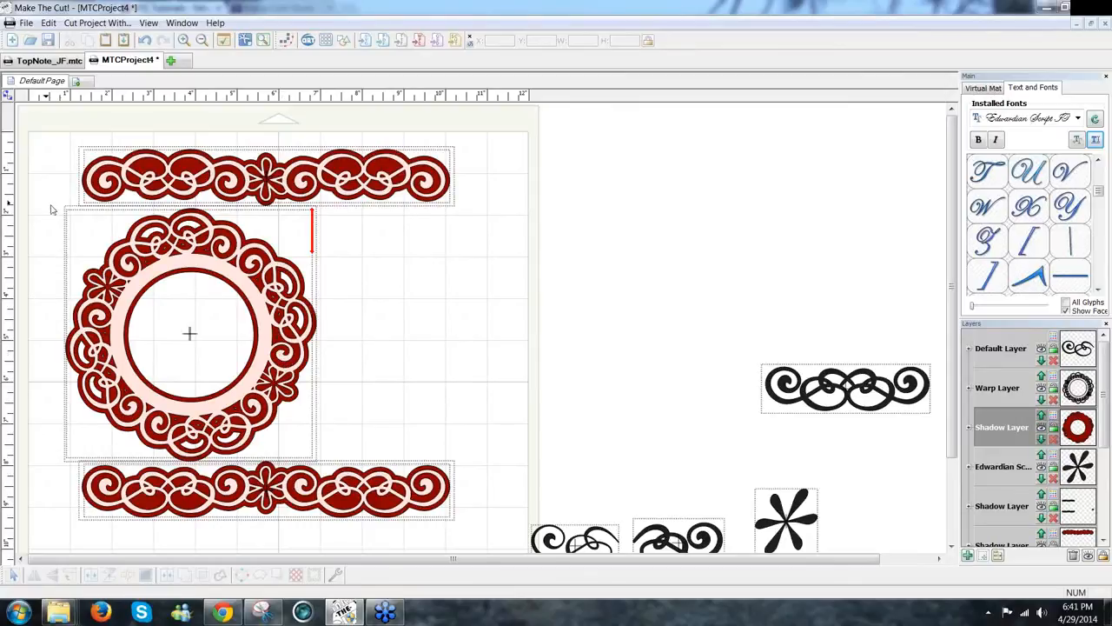
{"action": "left_click_drag", "start_coordinate": [49, 206], "coordinate": [374, 497]}
{"action": "left_click_drag", "start_coordinate": [360, 479], "coordinate": [358, 452]}
{"action": "left_click", "coordinate": [466, 327]}
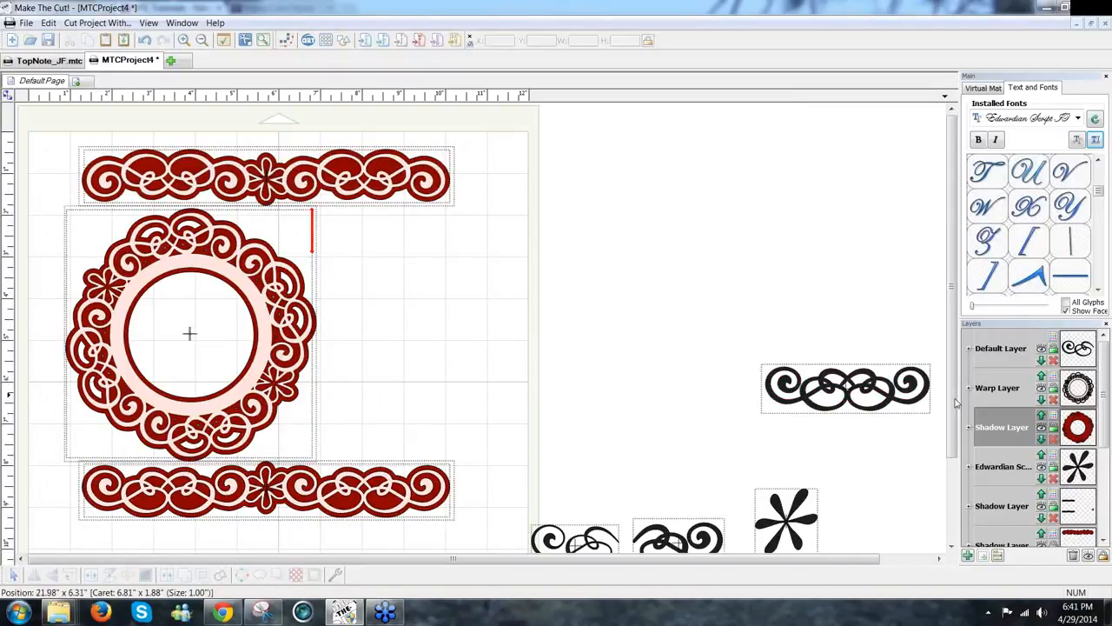
{"action": "scroll", "coordinate": [956, 402], "scroll_direction": "down", "scroll_amount": 2}
Step: Move the right-hand small black swirl up into open space and flip it
{"action": "left_click_drag", "start_coordinate": [614, 431], "coordinate": [758, 545]}
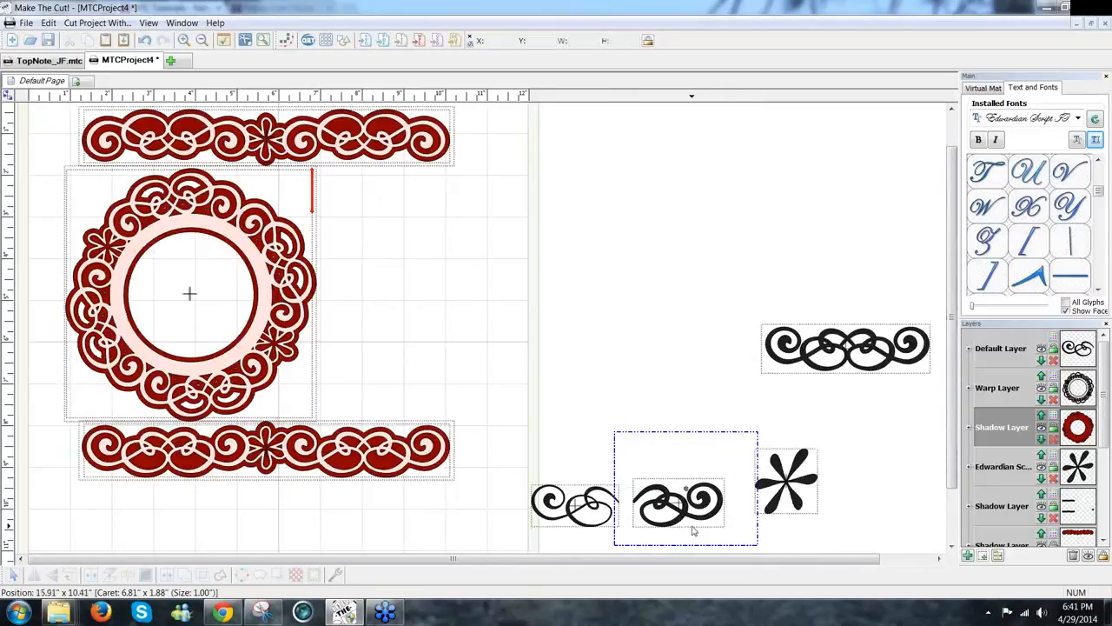
{"action": "left_click_drag", "start_coordinate": [694, 522], "coordinate": [571, 278]}
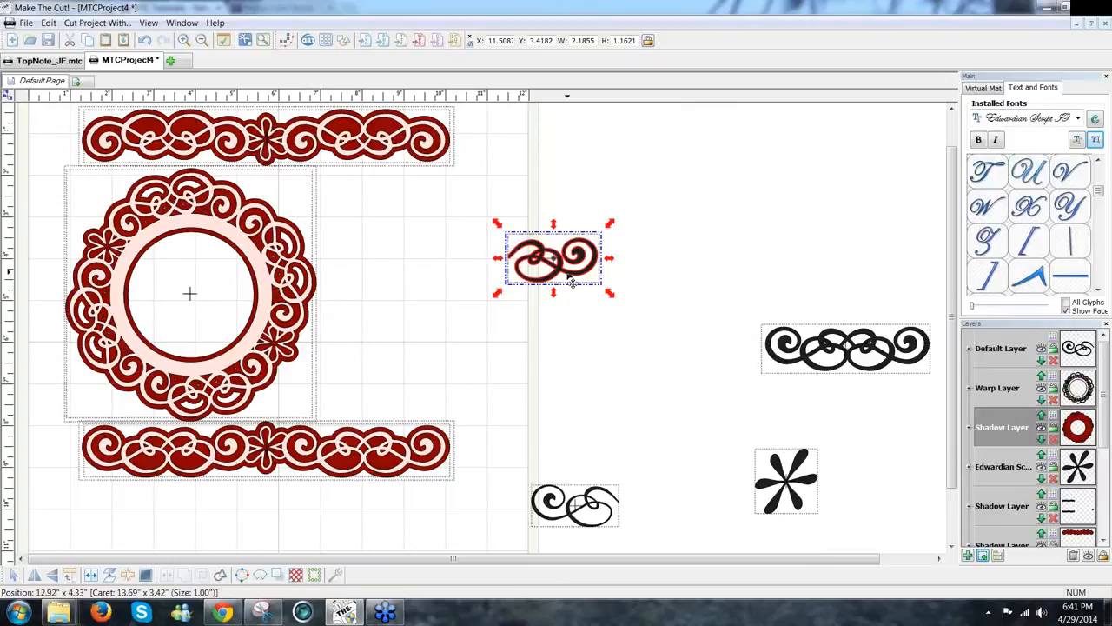
{"action": "left_click", "coordinate": [35, 576]}
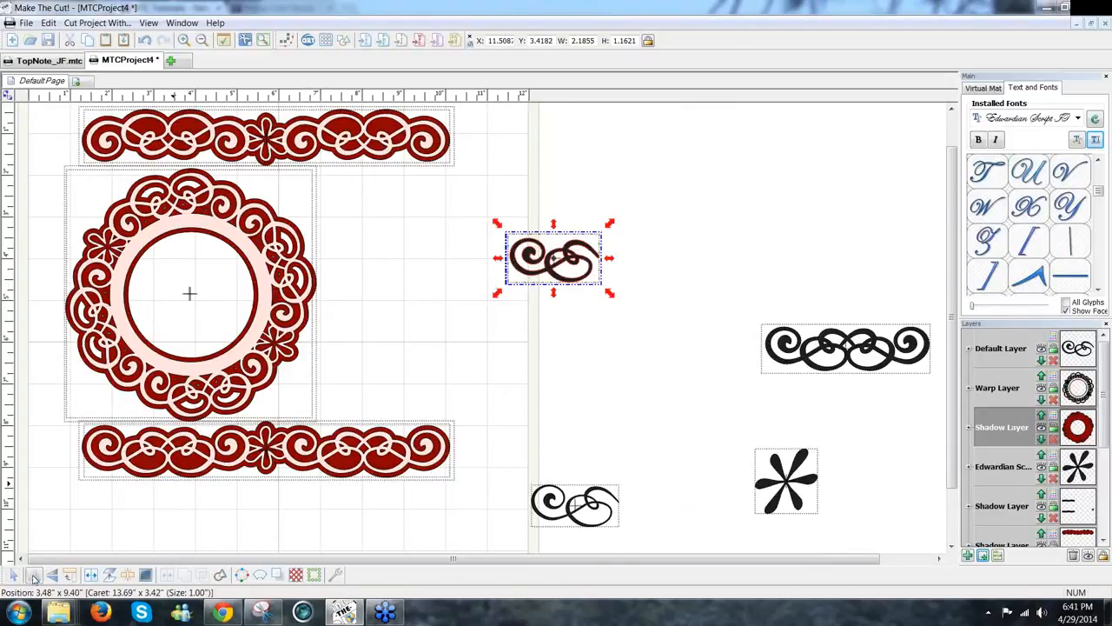
{"action": "left_click", "coordinate": [52, 576]}
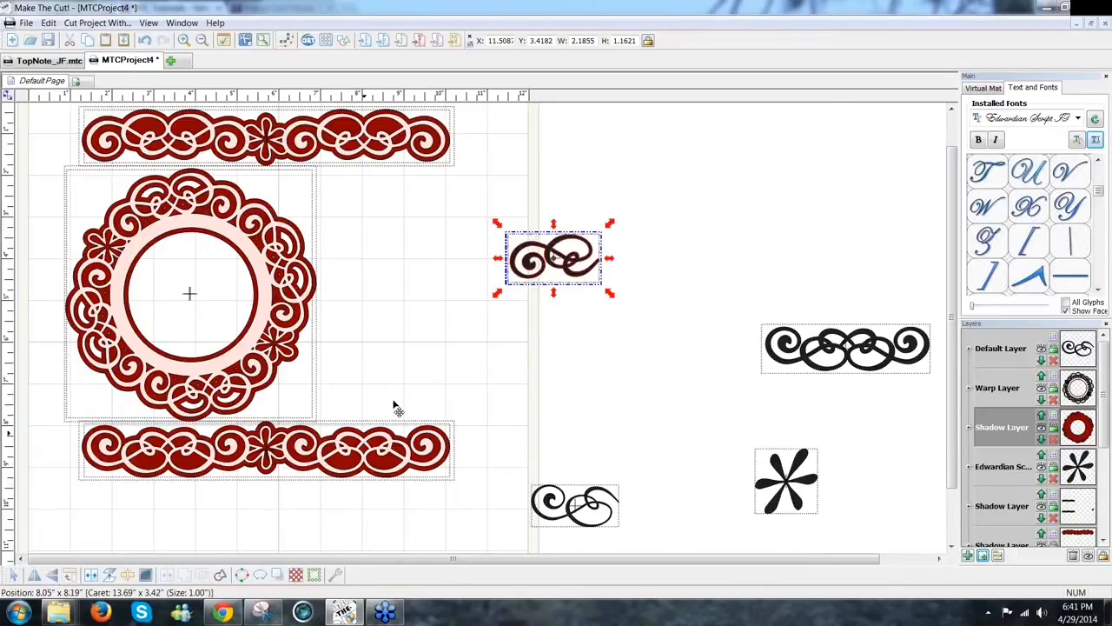
Step: Paste a copy of the swirl in place, rotate it 90° under the original's left end, then mirror the original
{"action": "left_click", "coordinate": [49, 24]}
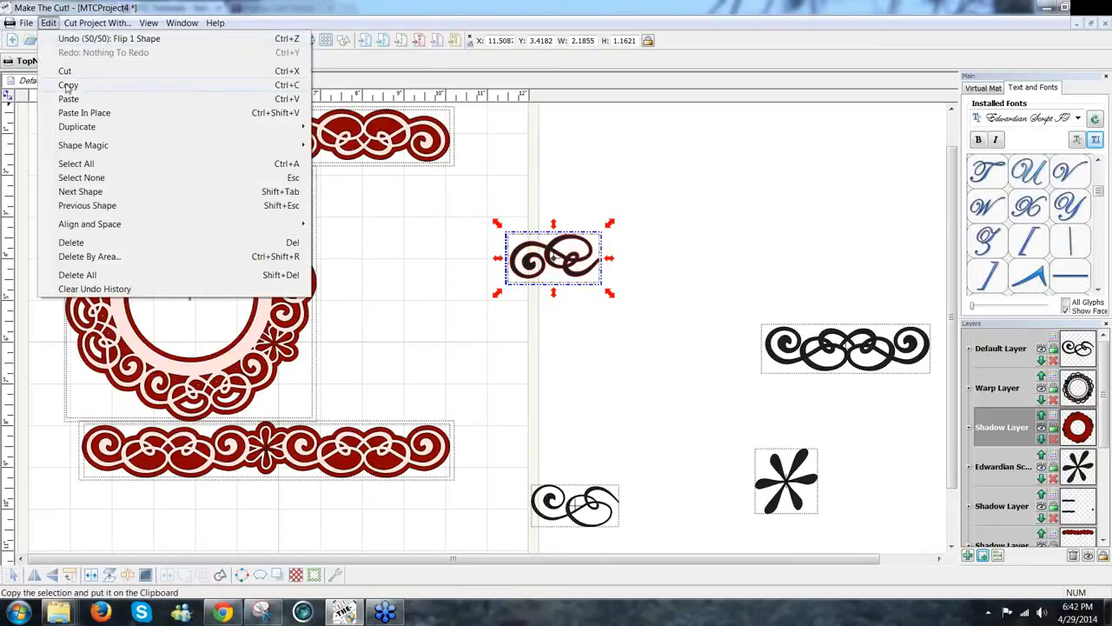
{"action": "left_click", "coordinate": [50, 24]}
{"action": "left_click", "coordinate": [52, 26]}
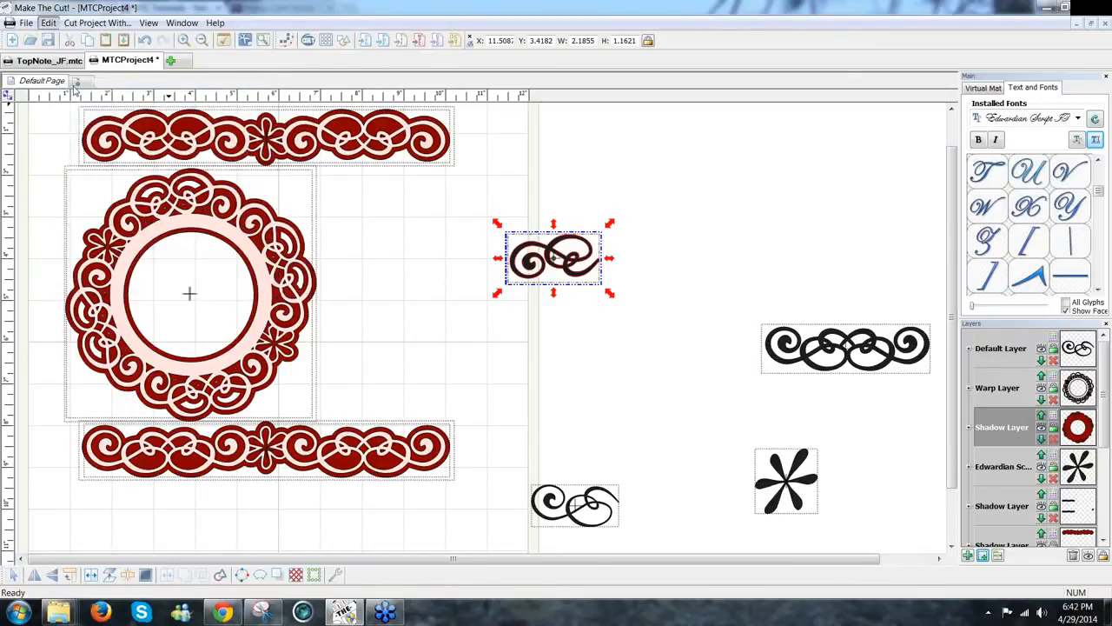
{"action": "left_click", "coordinate": [80, 113]}
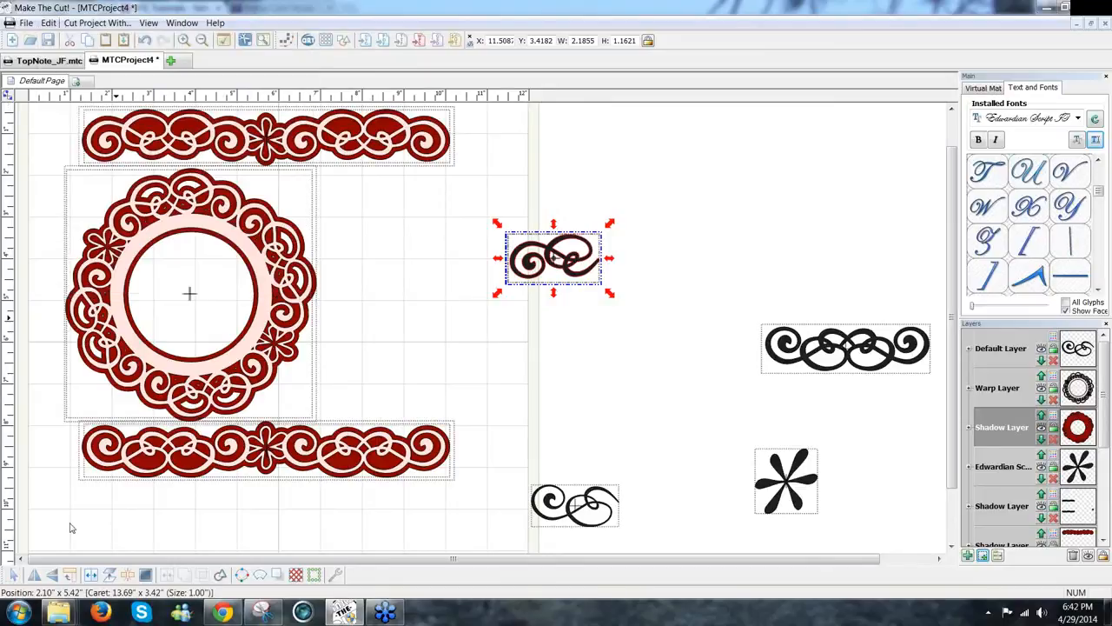
{"action": "left_click", "coordinate": [70, 575]}
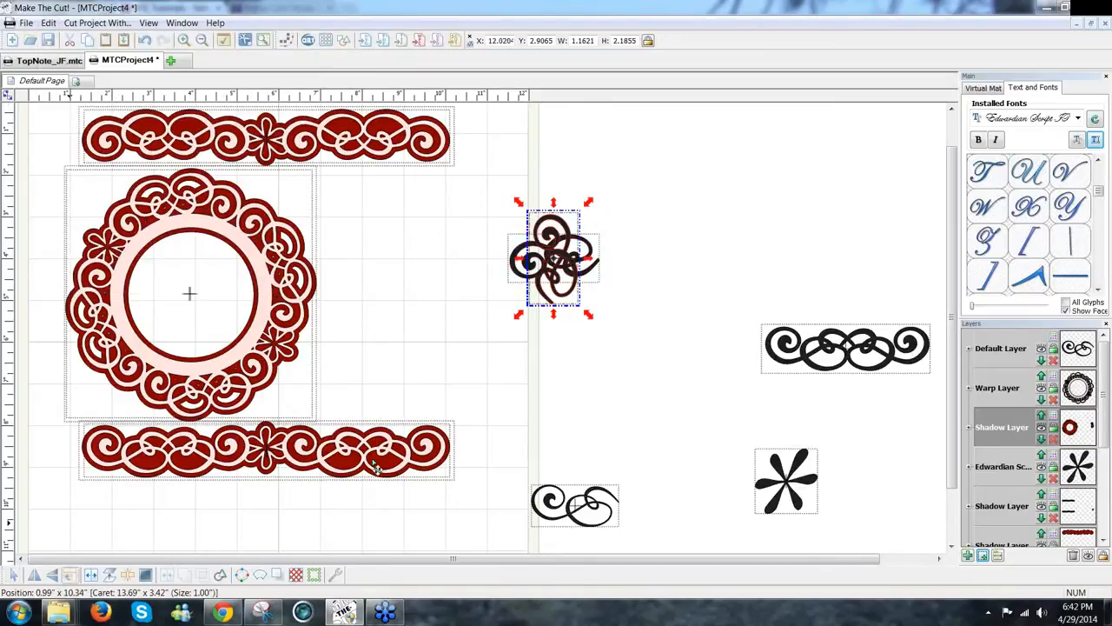
{"action": "left_click", "coordinate": [52, 575]}
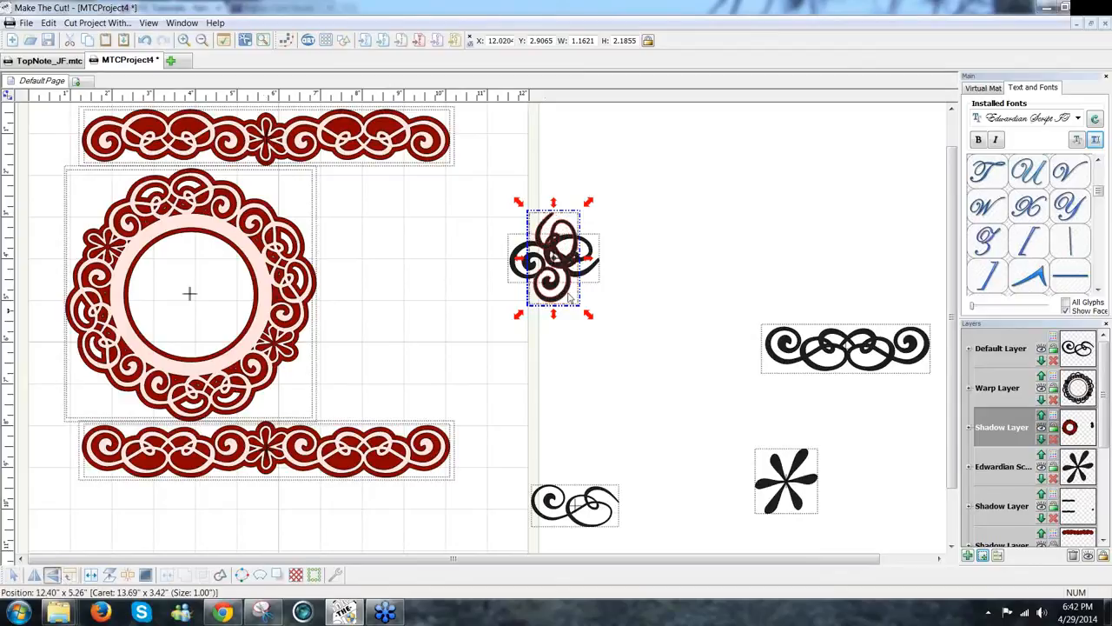
{"action": "left_click_drag", "start_coordinate": [595, 355], "coordinate": [610, 403]}
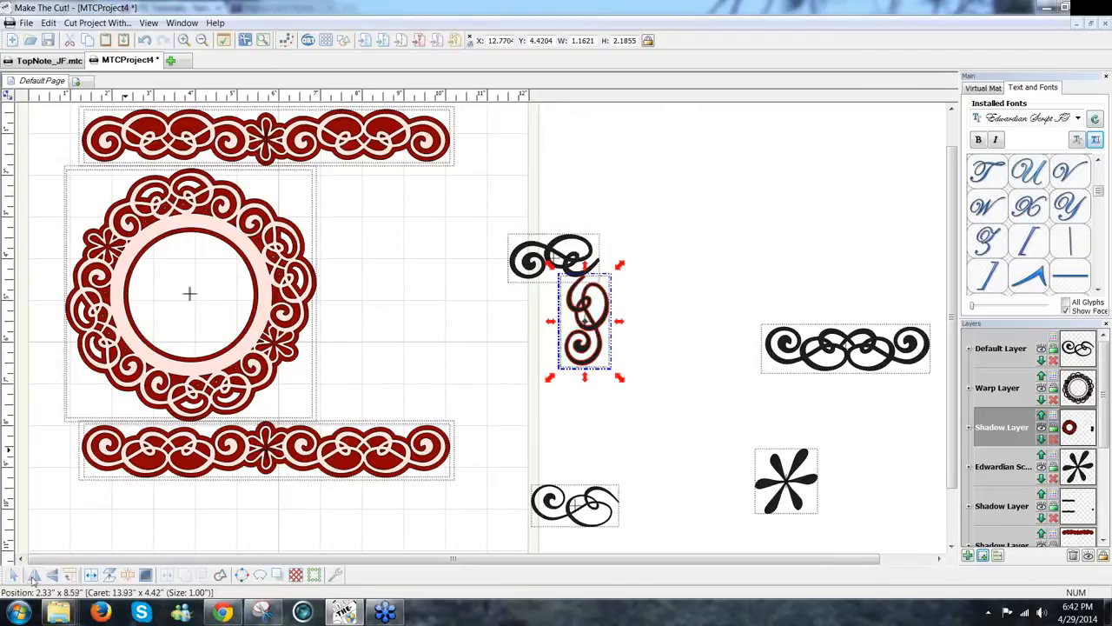
{"action": "left_click", "coordinate": [40, 579]}
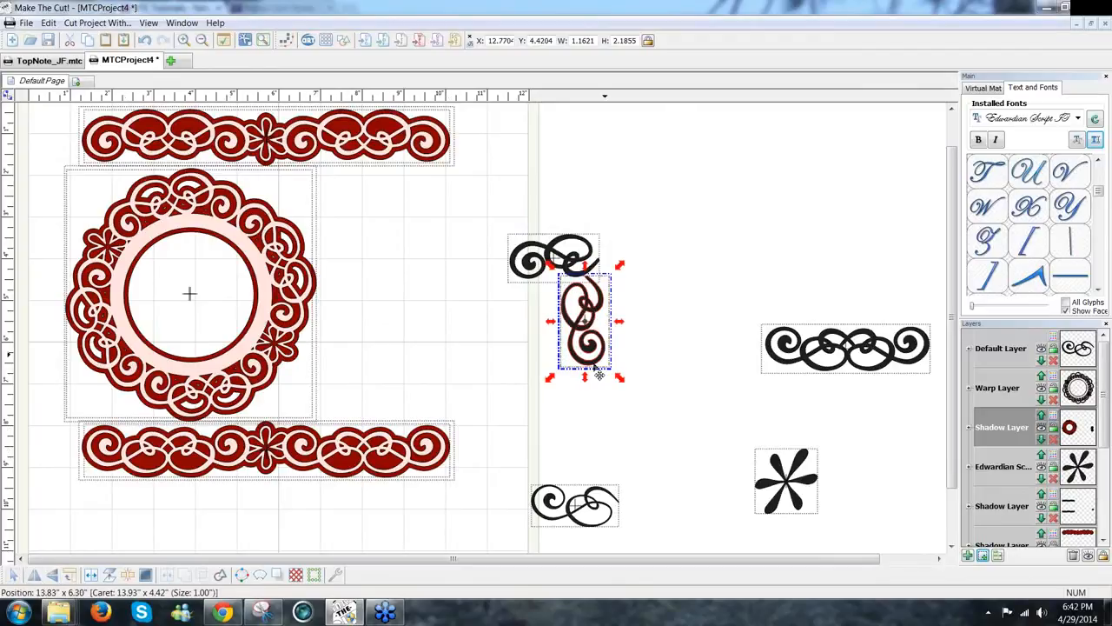
{"action": "left_click_drag", "start_coordinate": [594, 372], "coordinate": [533, 358]}
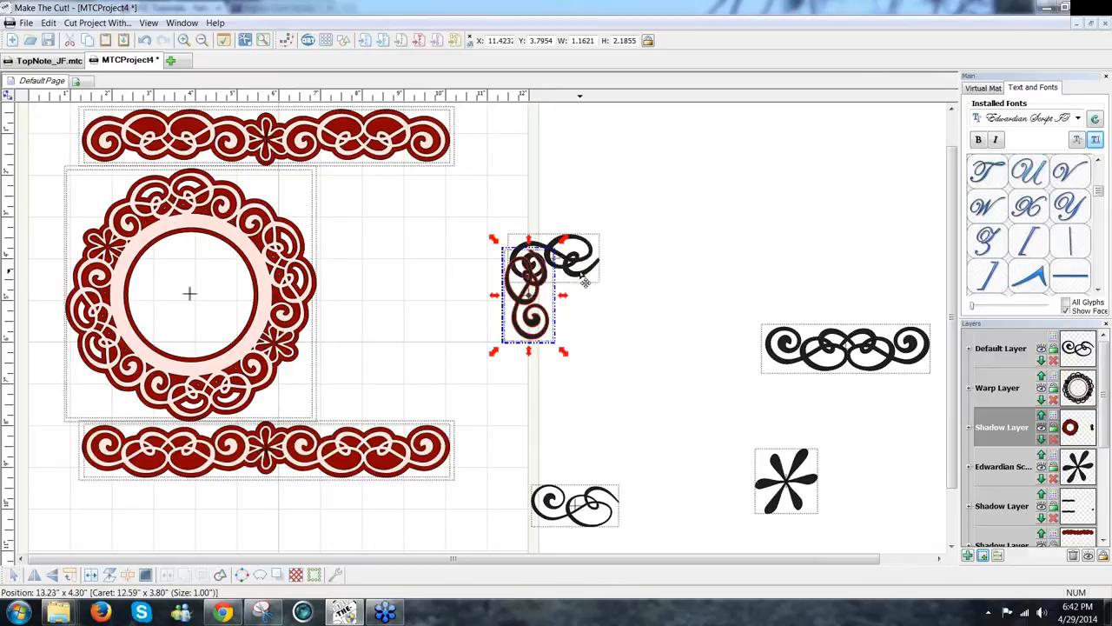
{"action": "left_click_drag", "start_coordinate": [585, 282], "coordinate": [586, 280]}
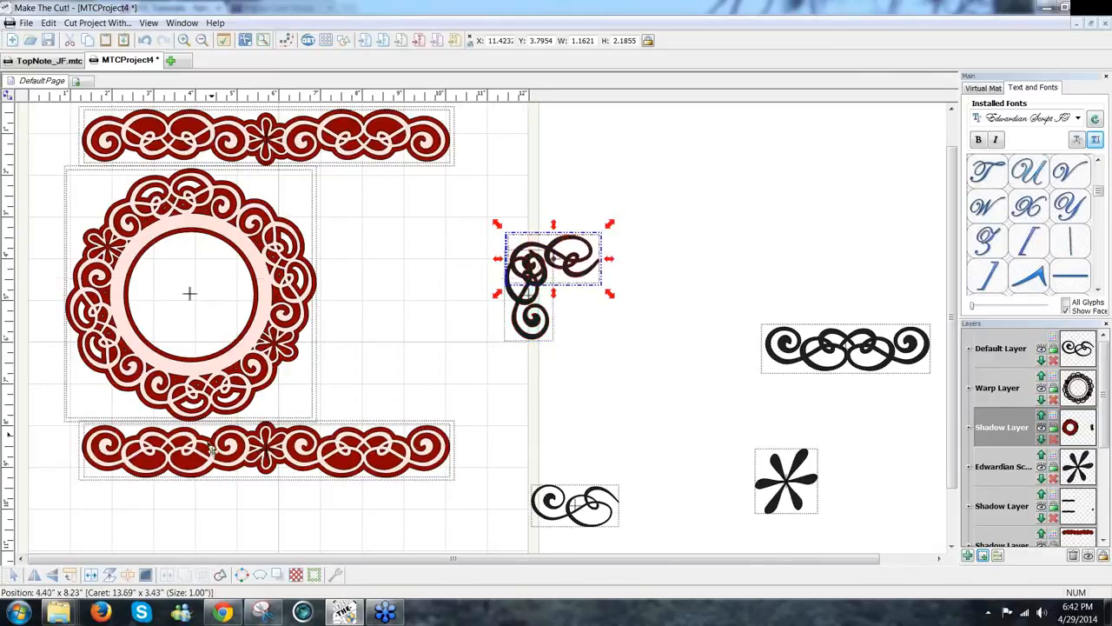
{"action": "left_click", "coordinate": [34, 575]}
Step: Shift the horizontal swirl to overlap the upright swirl, and mirror the short swirl
{"action": "left_click_drag", "start_coordinate": [595, 277], "coordinate": [522, 363]}
{"action": "left_click", "coordinate": [581, 377]}
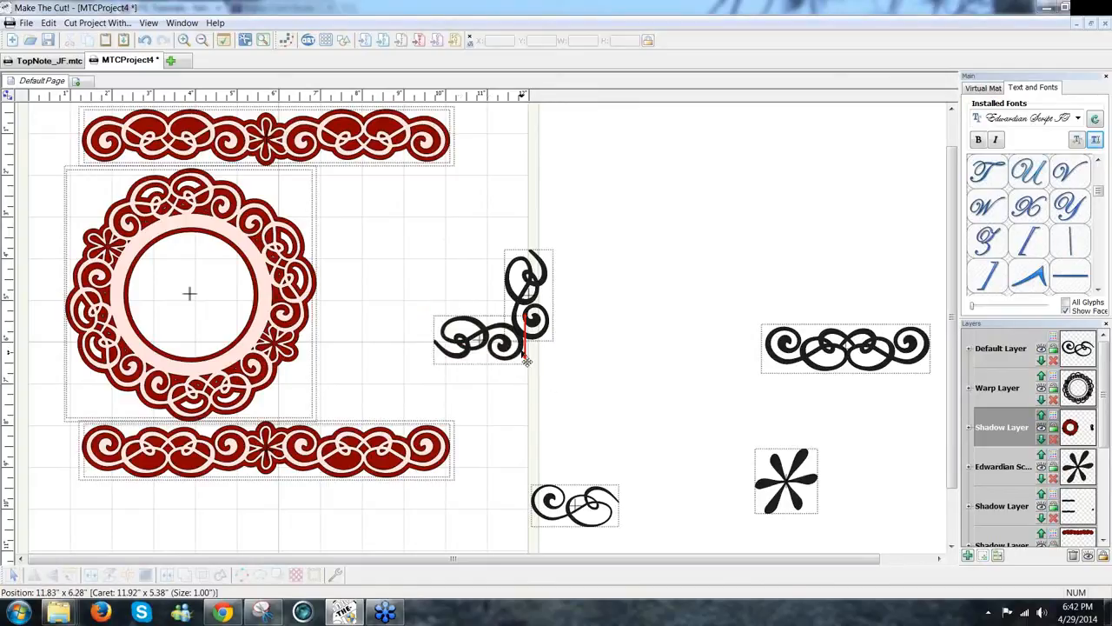
{"action": "left_click_drag", "start_coordinate": [536, 338], "coordinate": [652, 261]}
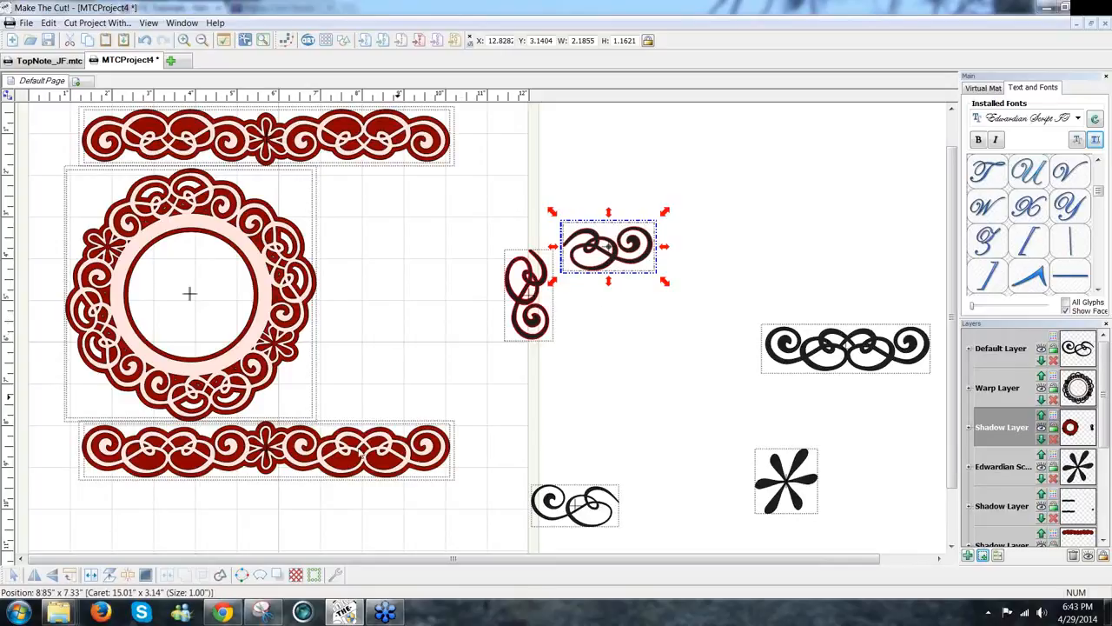
{"action": "left_click", "coordinate": [52, 581]}
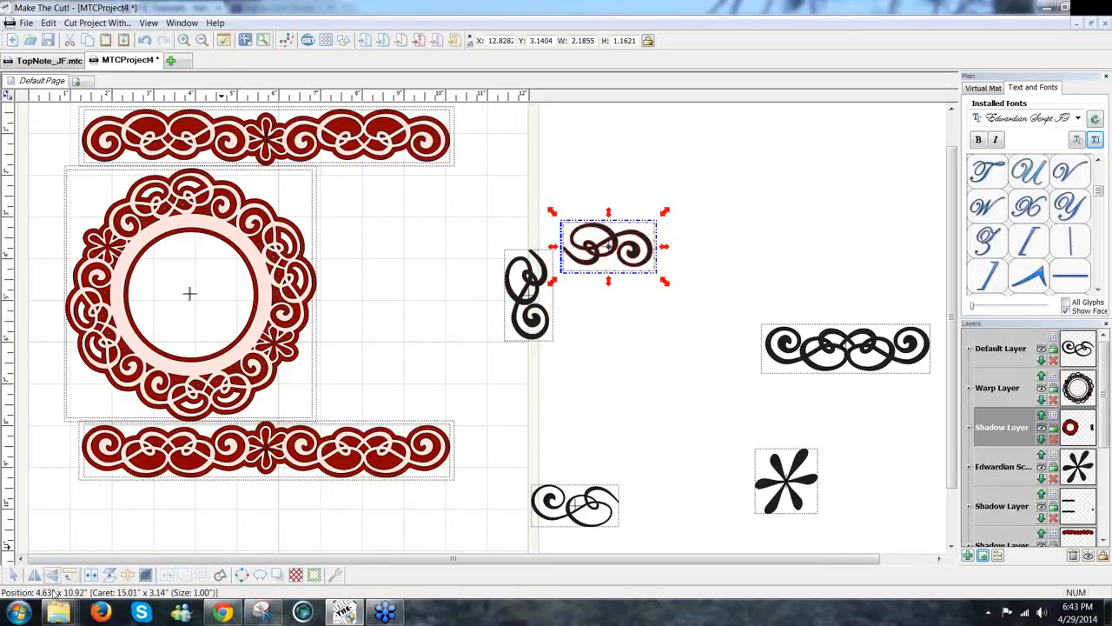
Step: Fit the mirrored short swirl onto the top of the upright swirl with small arrow-key nudges
{"action": "left_click_drag", "start_coordinate": [613, 272], "coordinate": [600, 279]}
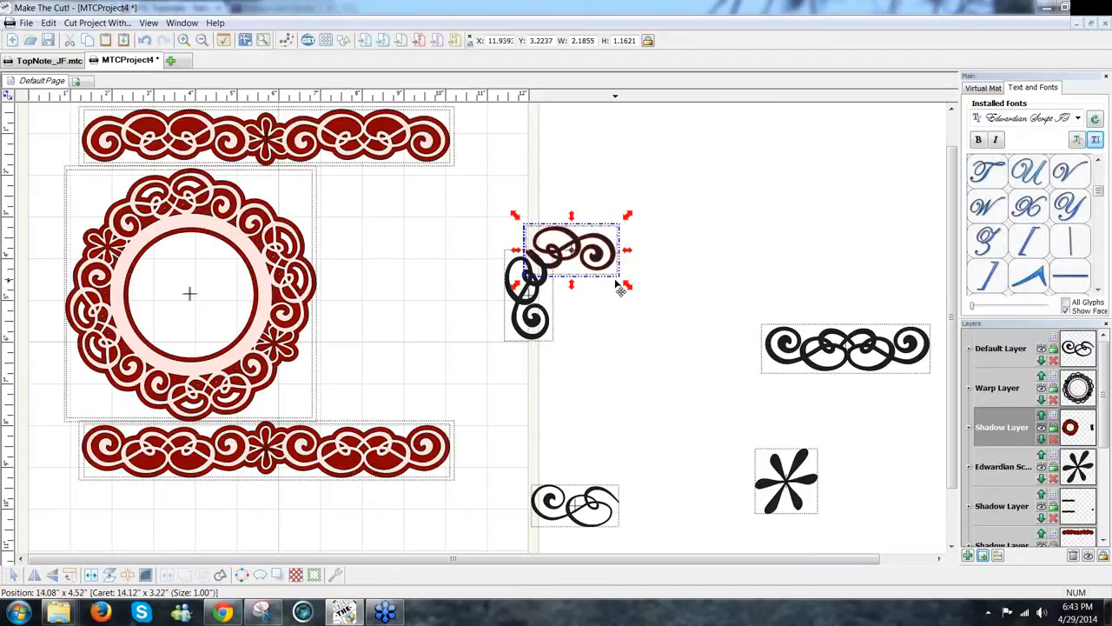
{"action": "key", "text": "Down"}
{"action": "key", "text": "Down"}
{"action": "key", "text": "Down"}
{"action": "key", "text": "Down"}
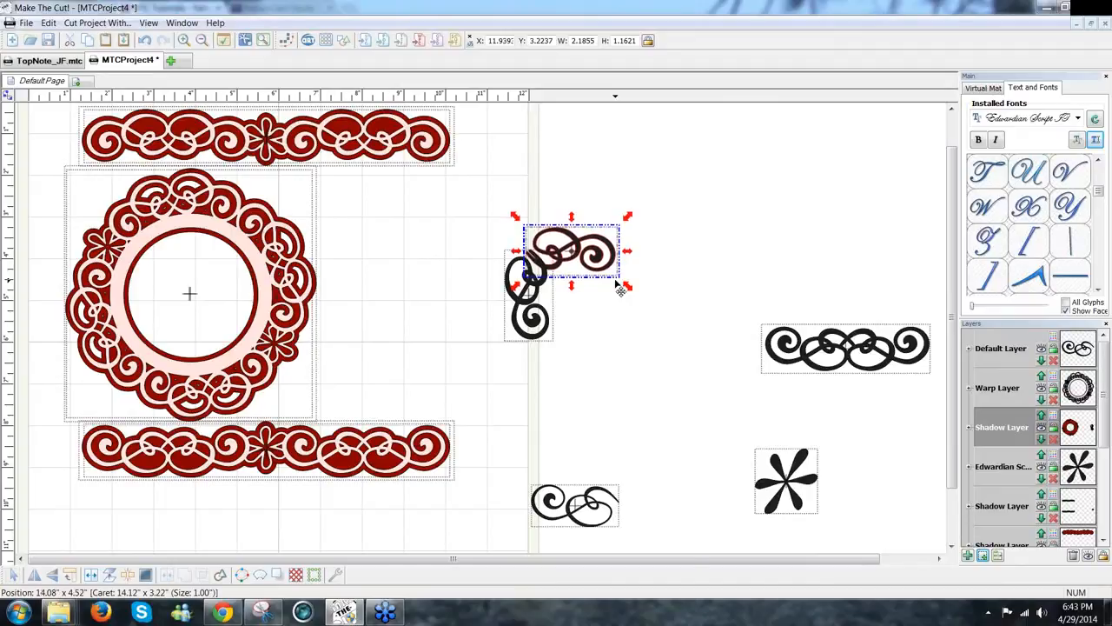
{"action": "key", "text": "Down"}
{"action": "key", "text": "Down"}
{"action": "key", "text": "Down"}
{"action": "key", "text": "Down"}
{"action": "key", "text": "Down"}
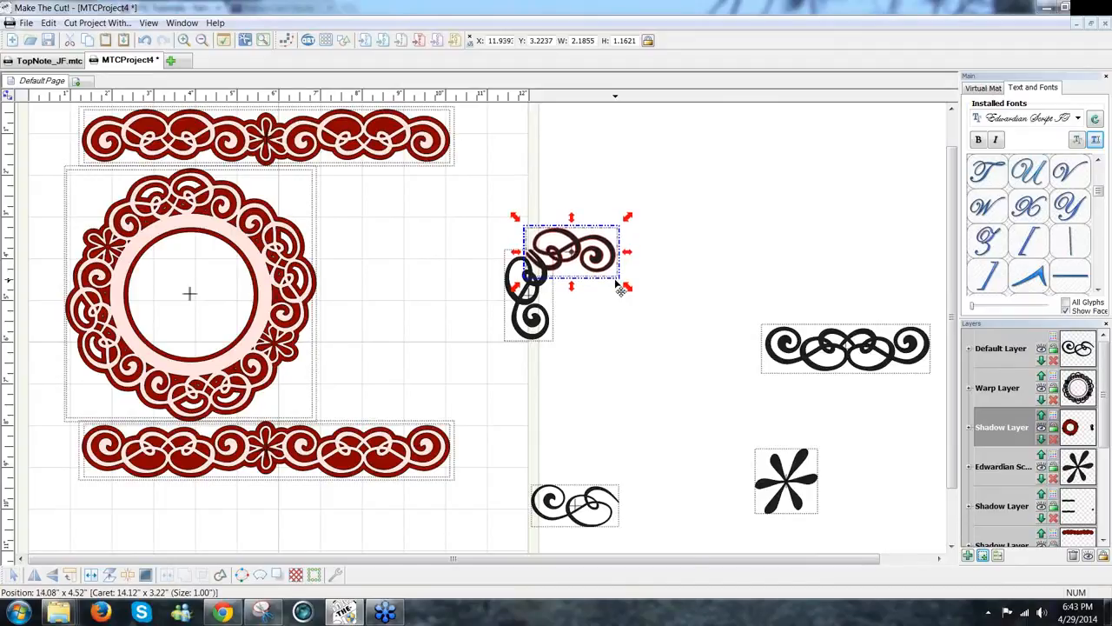
{"action": "key", "text": "Down"}
{"action": "key", "text": "Down"}
{"action": "key", "text": "Down"}
{"action": "key", "text": "Right"}
{"action": "key", "text": "Right"}
{"action": "key", "text": "Right"}
{"action": "key", "text": "Right"}
{"action": "key", "text": "Right"}
{"action": "key", "text": "Down"}
{"action": "key", "text": "Down"}
{"action": "key", "text": "Down"}
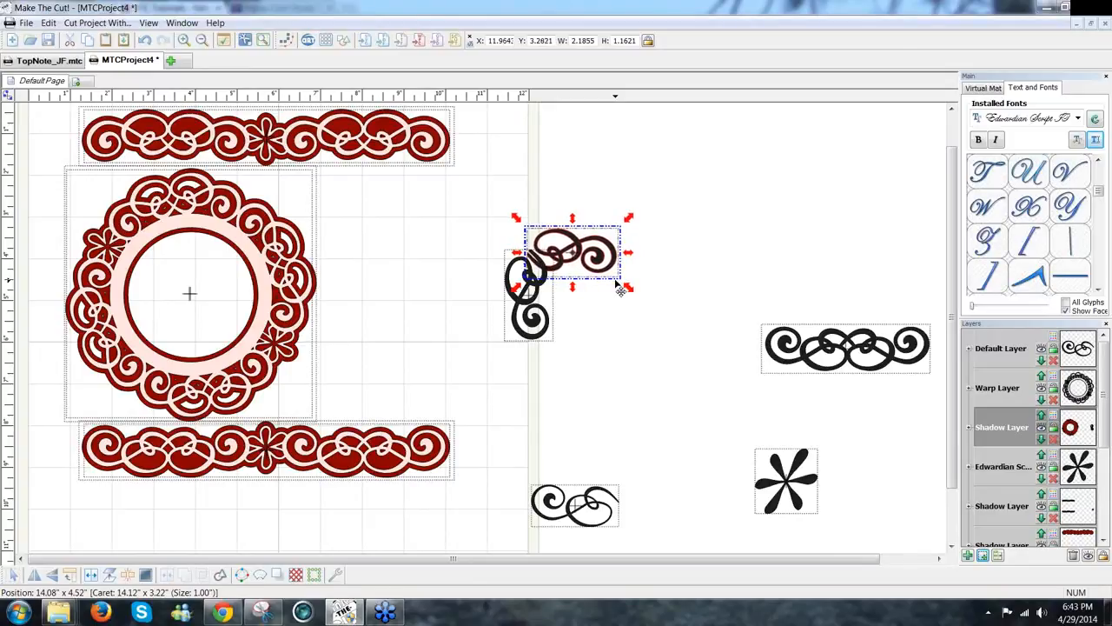
{"action": "left_click", "coordinate": [668, 385]}
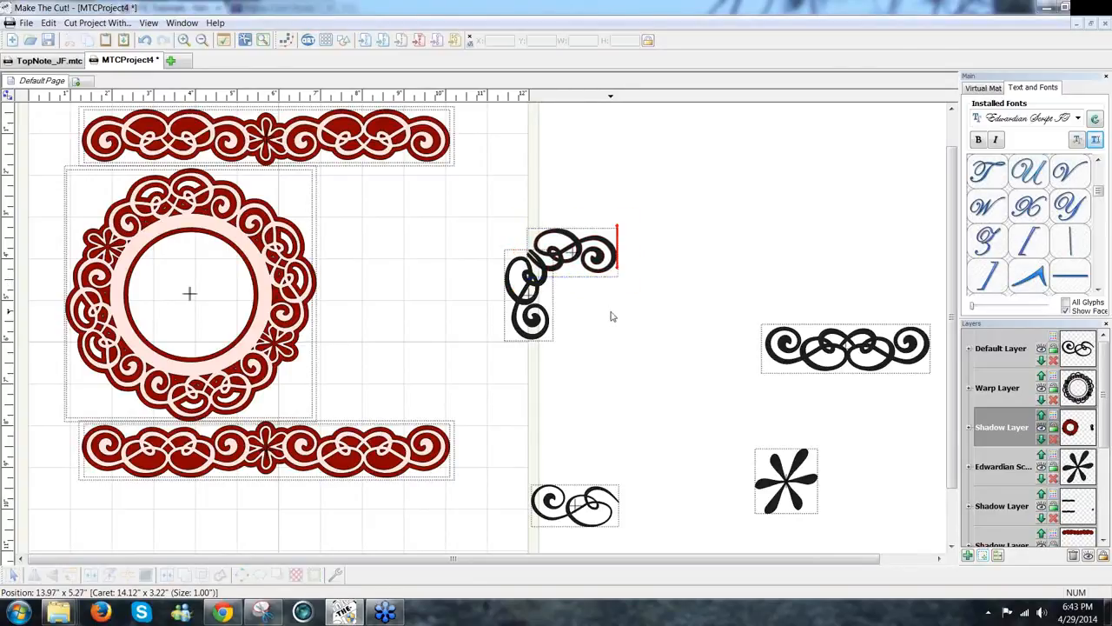
{"action": "left_click_drag", "start_coordinate": [494, 193], "coordinate": [669, 380]}
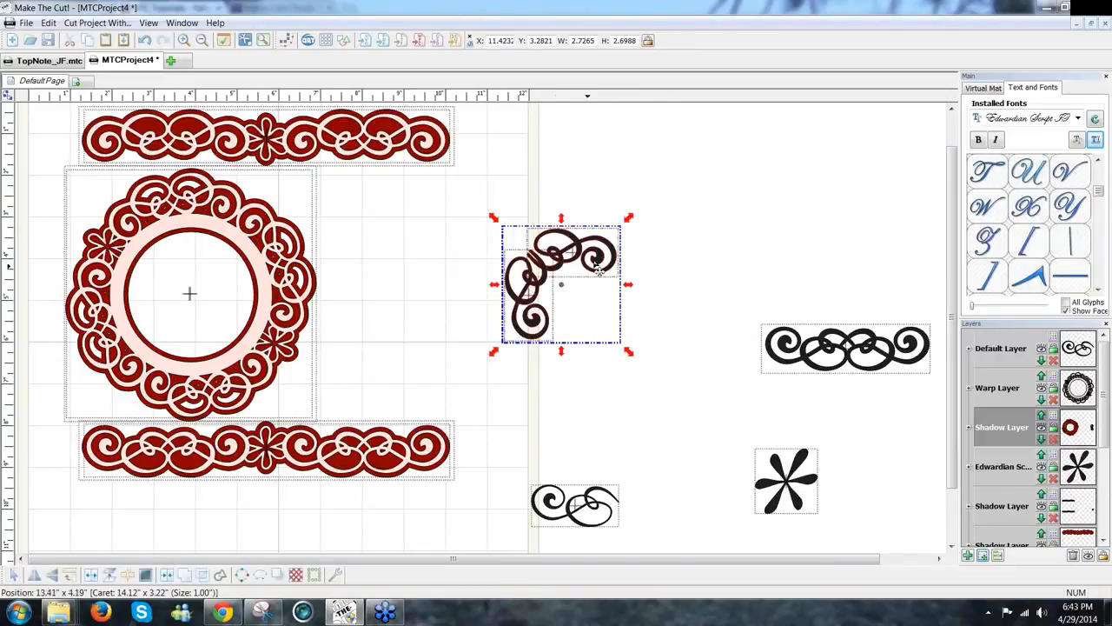
{"action": "left_click", "coordinate": [184, 575]}
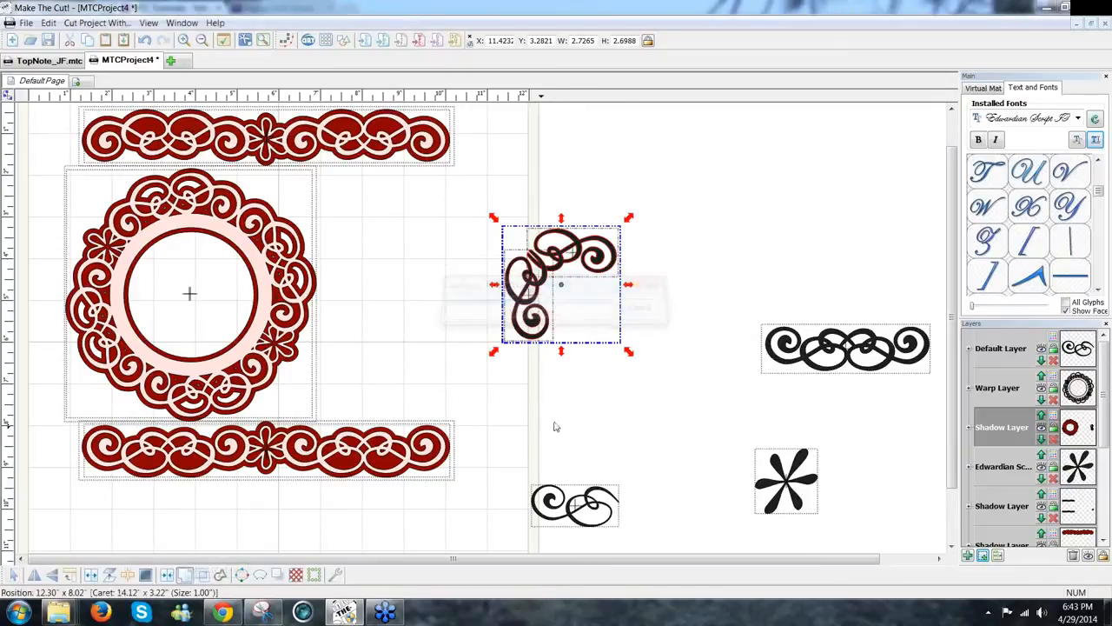
{"action": "left_click", "coordinate": [277, 578]}
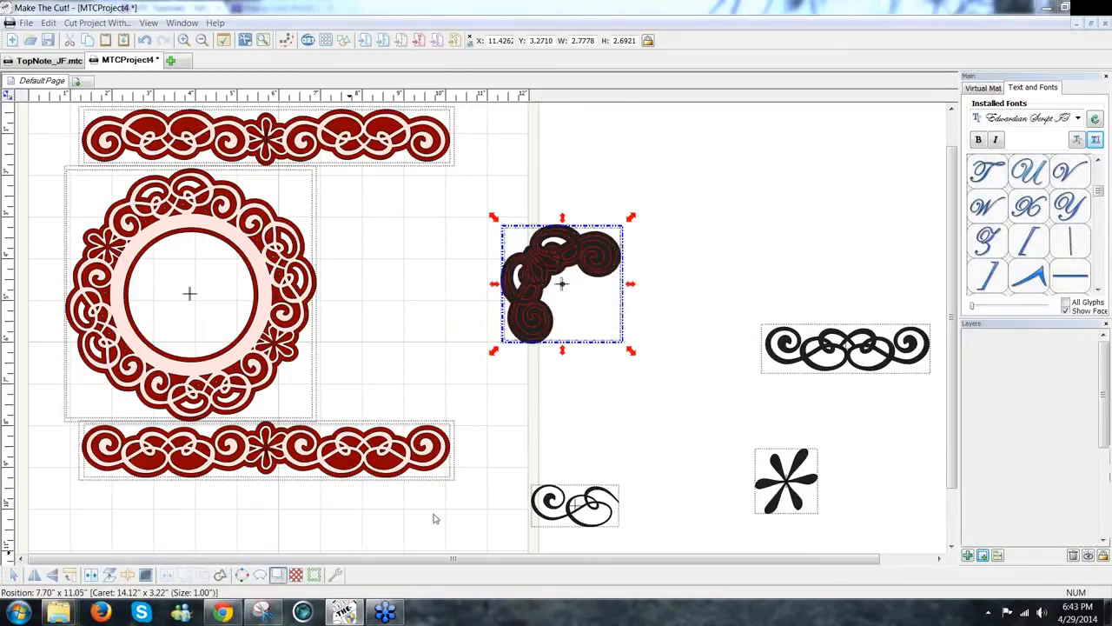
{"action": "left_click", "coordinate": [623, 386]}
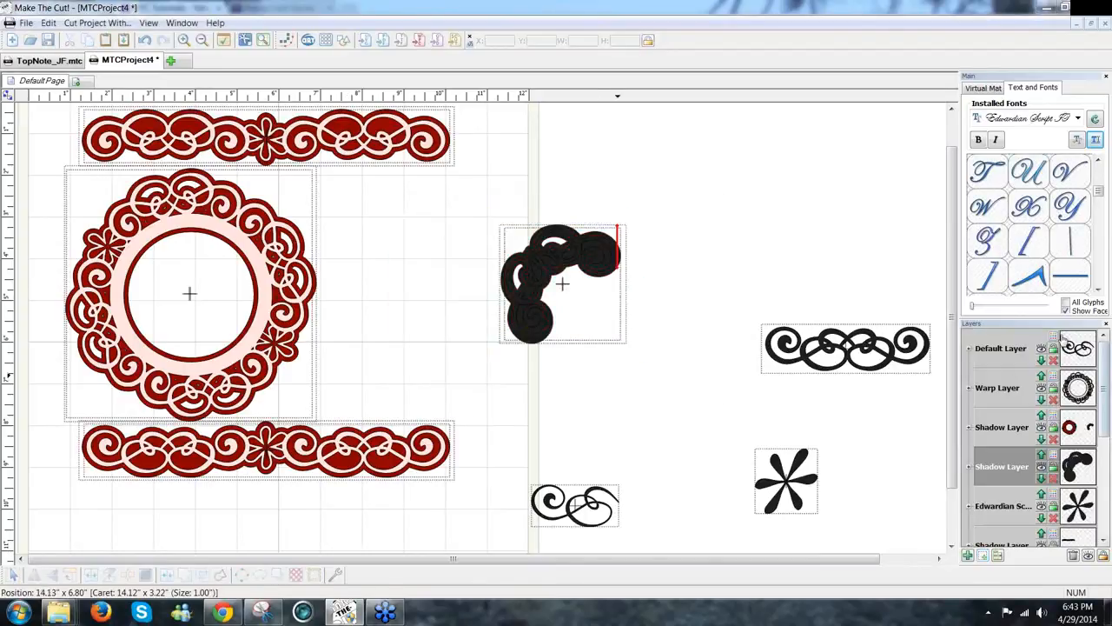
{"action": "left_click", "coordinate": [543, 331]}
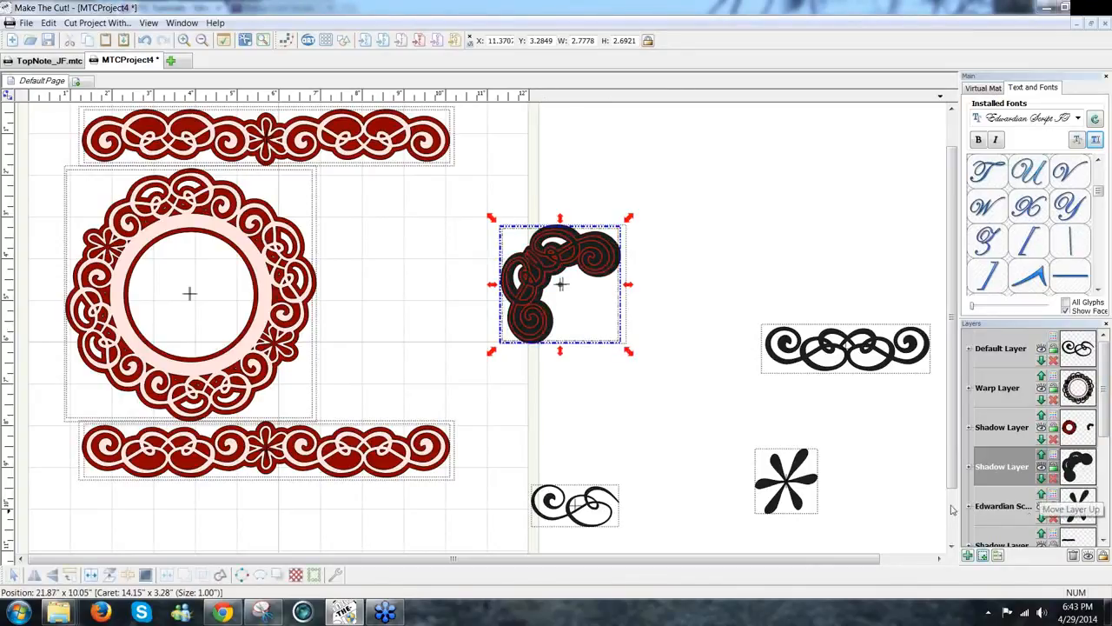
{"action": "left_click", "coordinate": [1053, 461]}
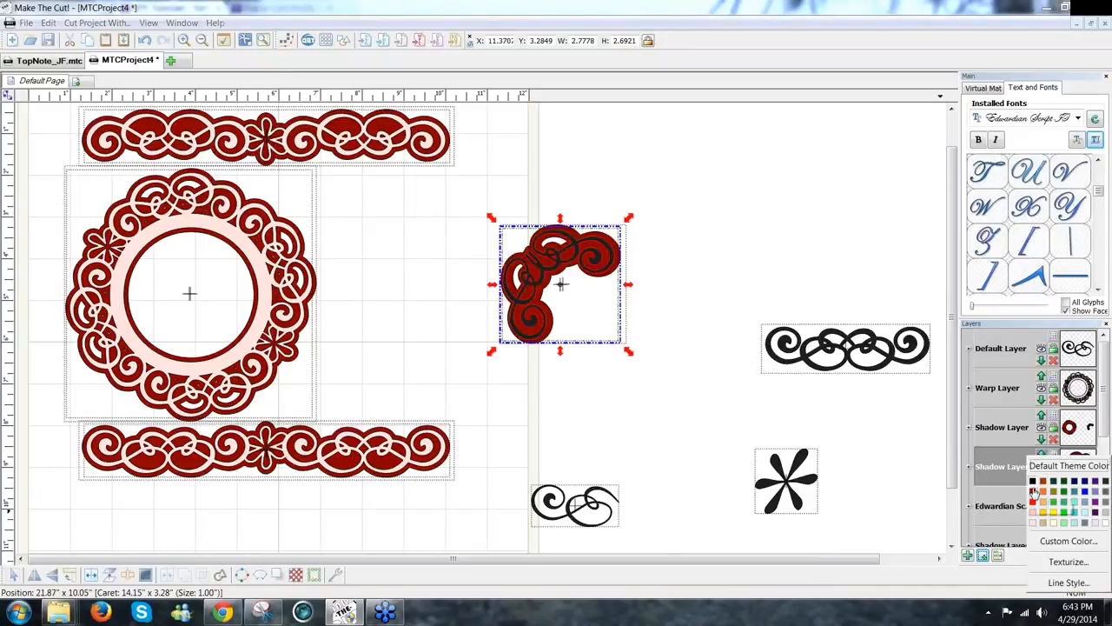
{"action": "left_click", "coordinate": [1033, 494]}
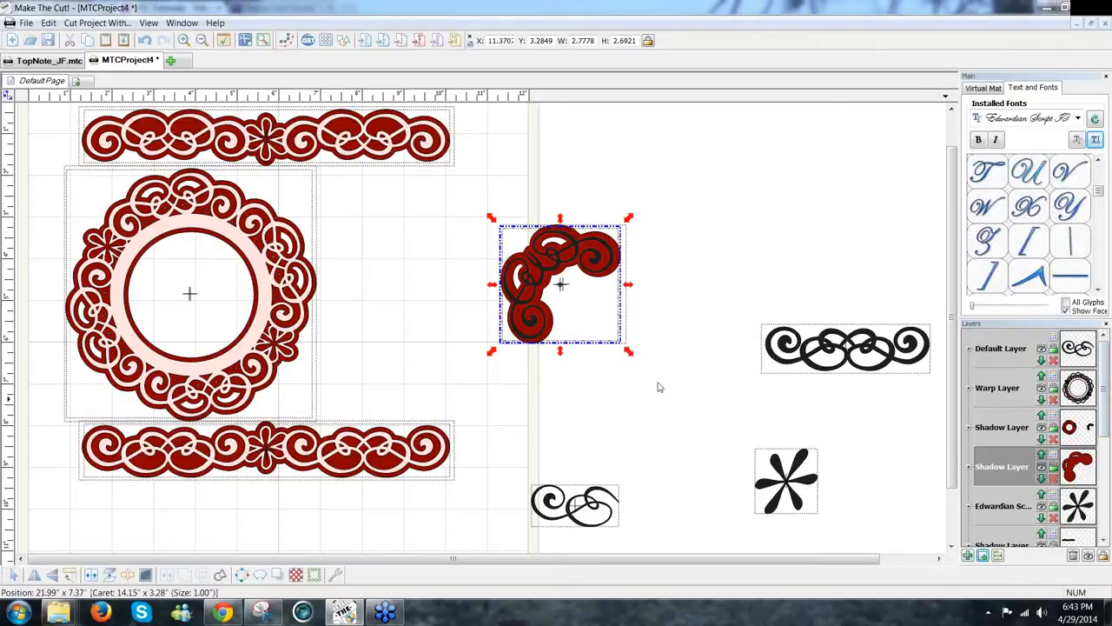
{"action": "left_click", "coordinate": [608, 372]}
{"action": "left_click", "coordinate": [540, 342]}
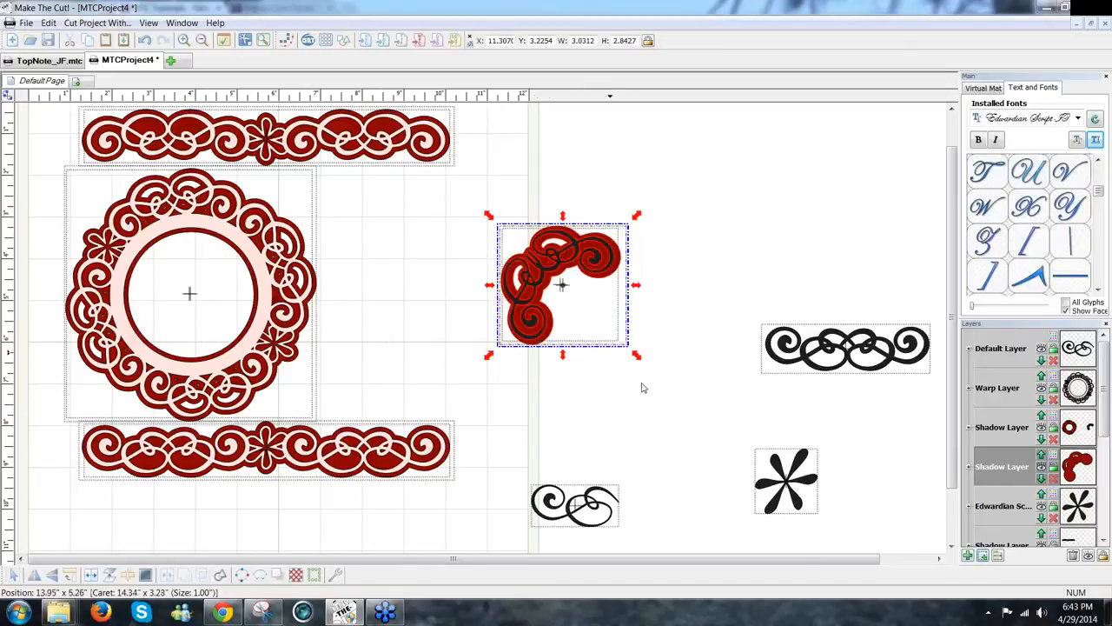
{"action": "left_click", "coordinate": [524, 202]}
{"action": "left_click_drag", "start_coordinate": [632, 409], "coordinate": [488, 230]}
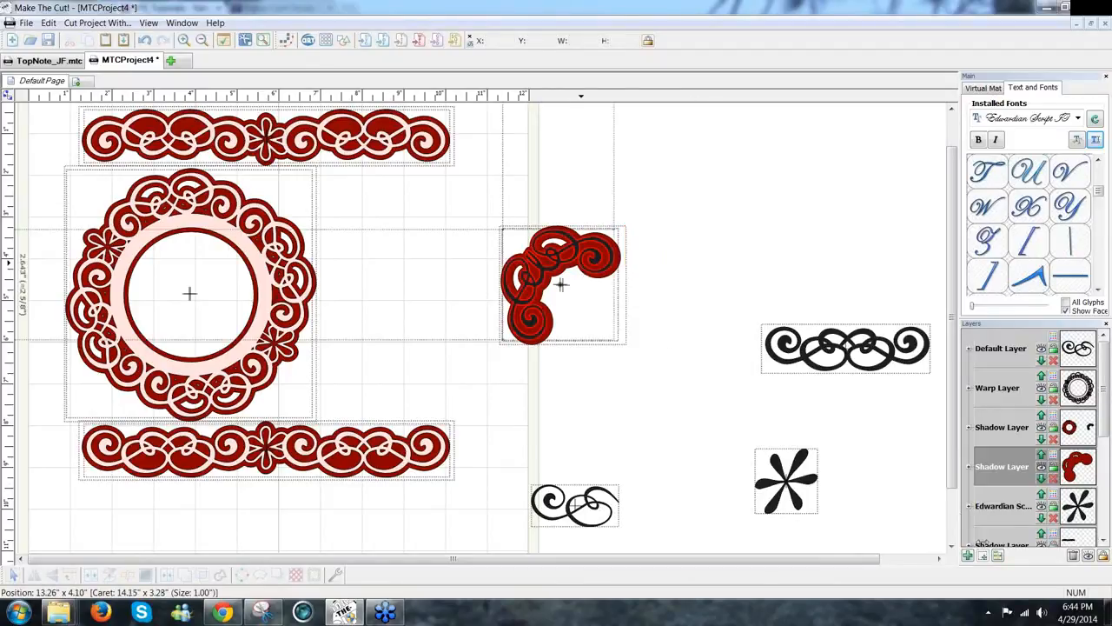
{"action": "left_click", "coordinate": [557, 279]}
{"action": "key", "text": "ctrl+l"}
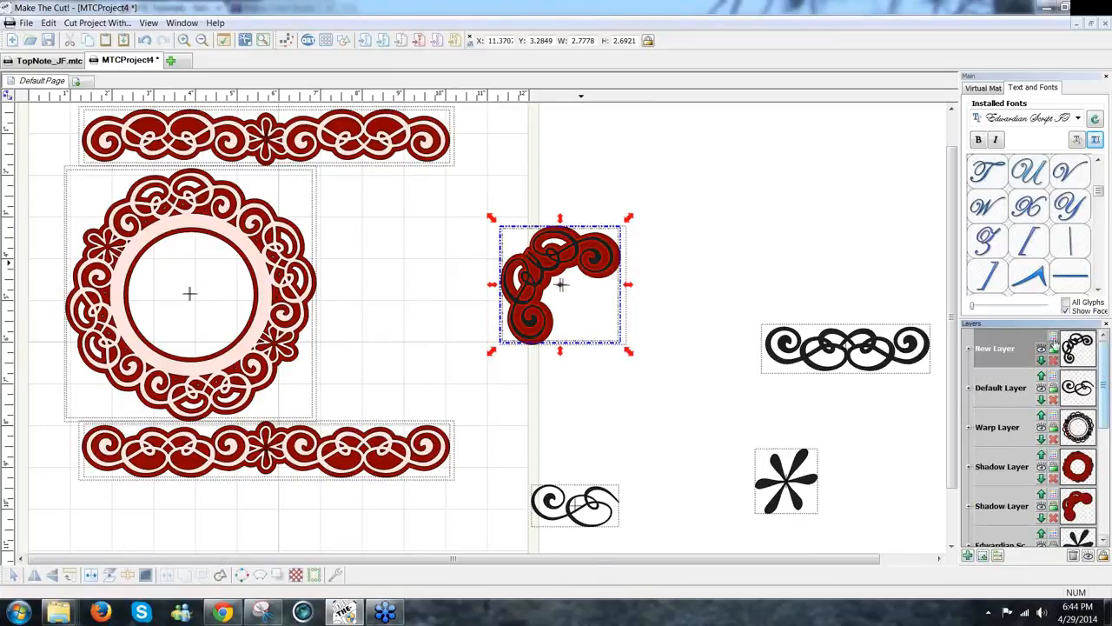
{"action": "left_click", "coordinate": [1053, 348]}
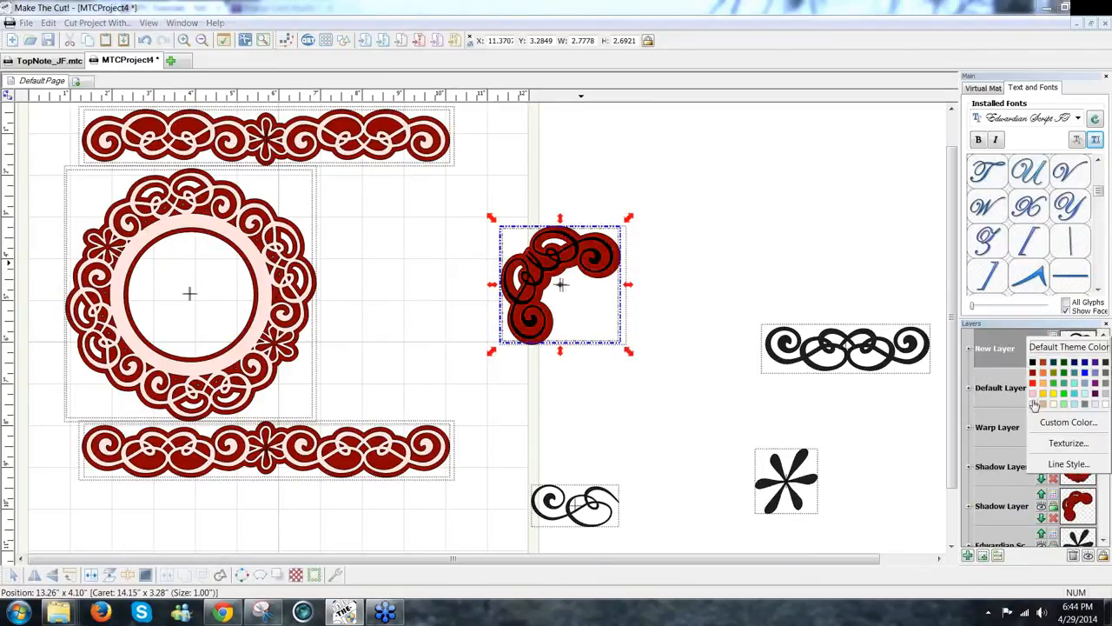
{"action": "left_click", "coordinate": [1034, 408]}
{"action": "left_click_drag", "start_coordinate": [663, 386], "coordinate": [469, 174]}
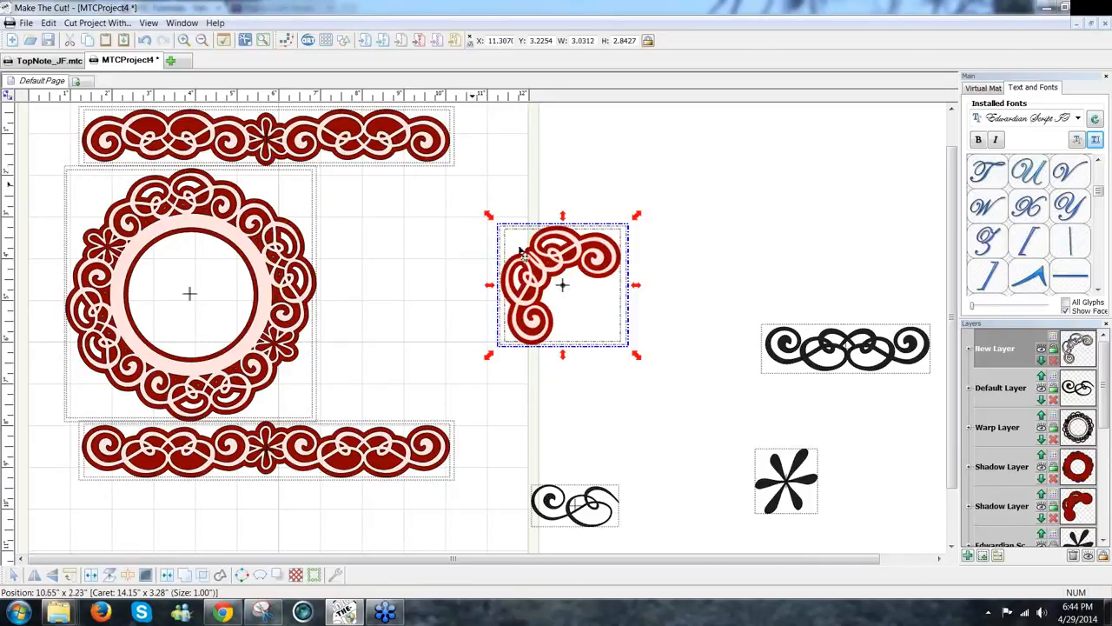
{"action": "left_click", "coordinate": [702, 389]}
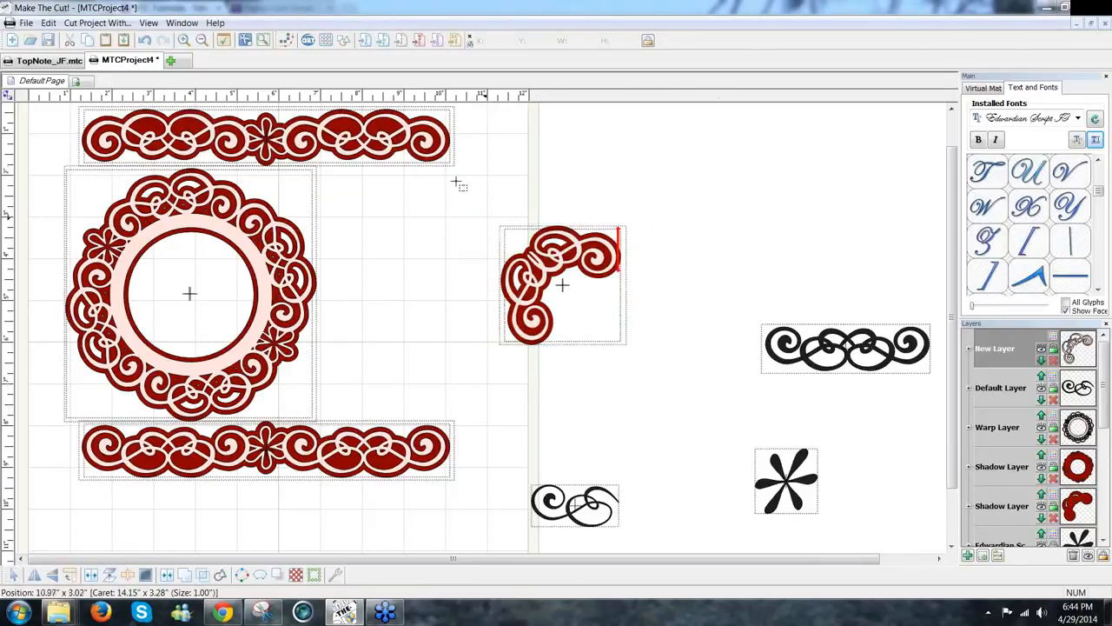
{"action": "left_click_drag", "start_coordinate": [457, 183], "coordinate": [720, 409]}
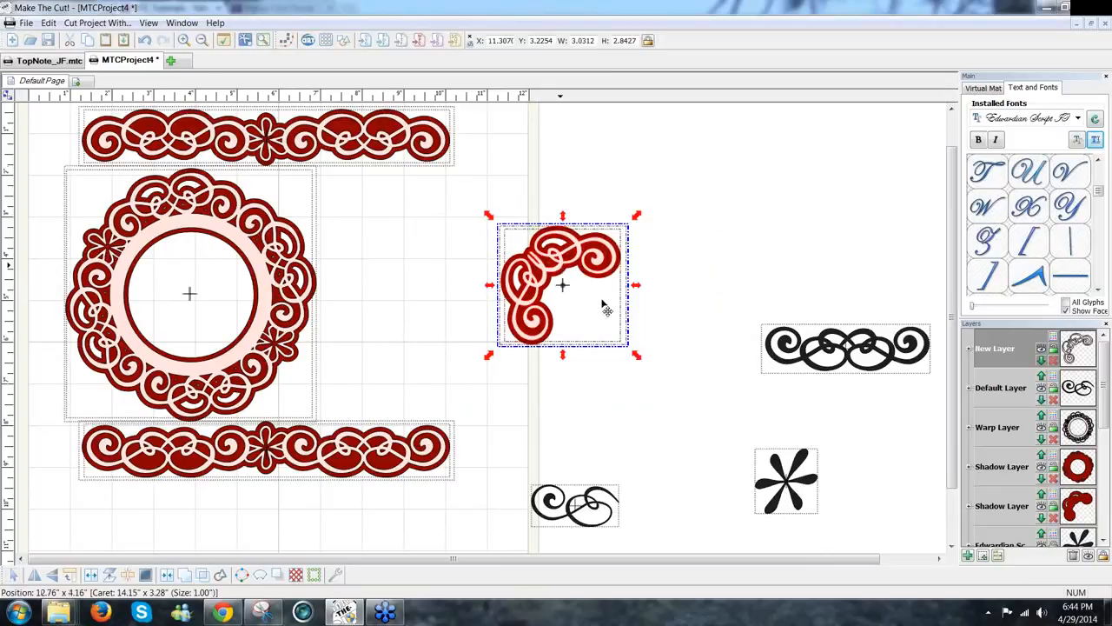
{"action": "left_click", "coordinate": [286, 495]}
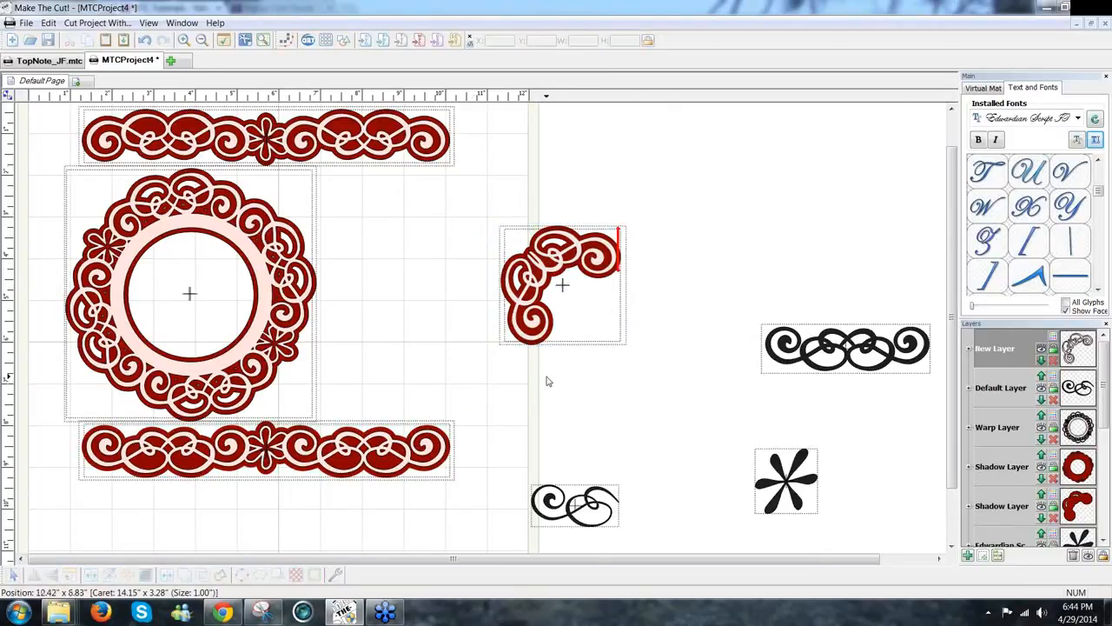
{"action": "key", "text": "ctrl+z"}
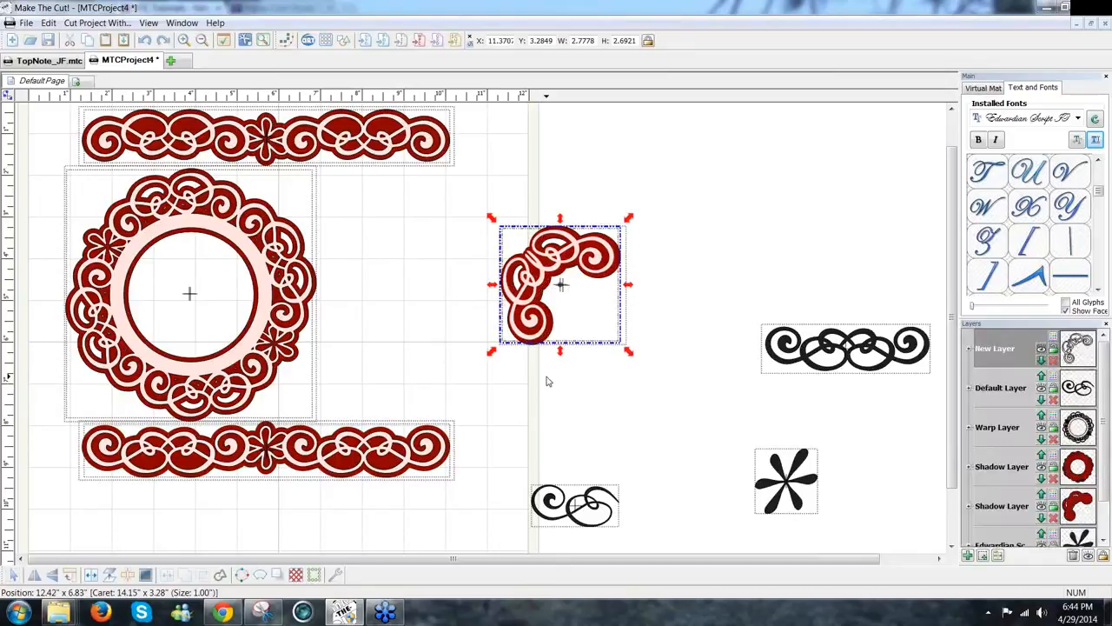
{"action": "key", "text": "ctrl+z"}
{"action": "key", "text": "ctrl+z"}
{"action": "key", "text": "ctrl+z"}
{"action": "key", "text": "ctrl+z"}
{"action": "key", "text": "ctrl+z"}
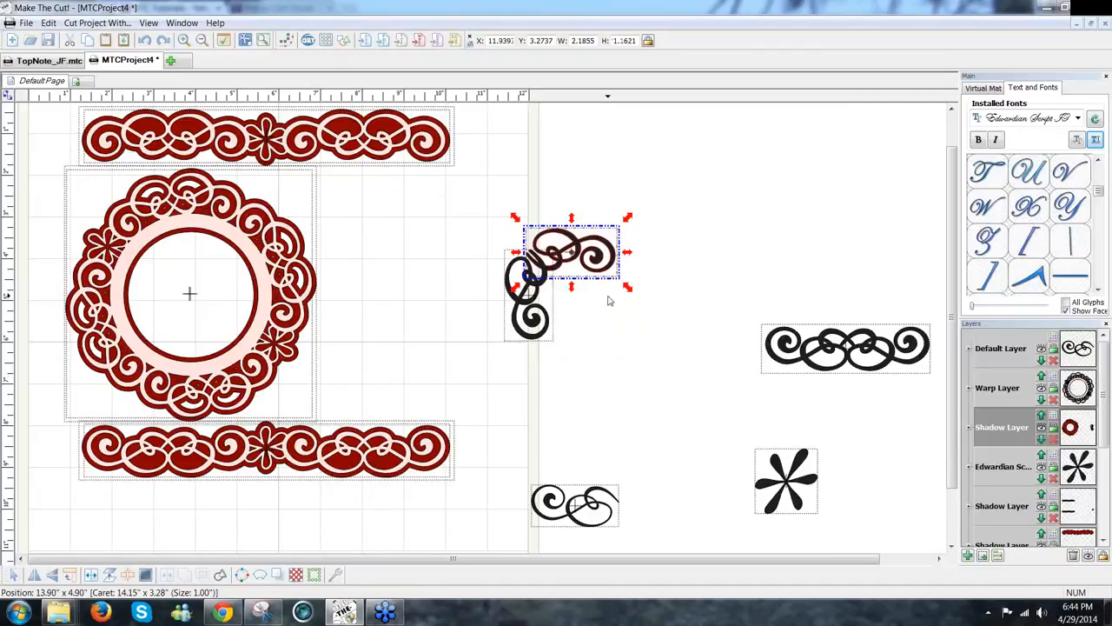
Step: Nudge the short swirl up and right, and set the asterisk beside the corner swirls
{"action": "mouse_move", "coordinate": [608, 248]}
{"action": "left_mouse_down"}
{"action": "mouse_move", "coordinate": [643, 225]}
{"action": "mouse_move", "coordinate": [620, 230]}
{"action": "left_mouse_up"}
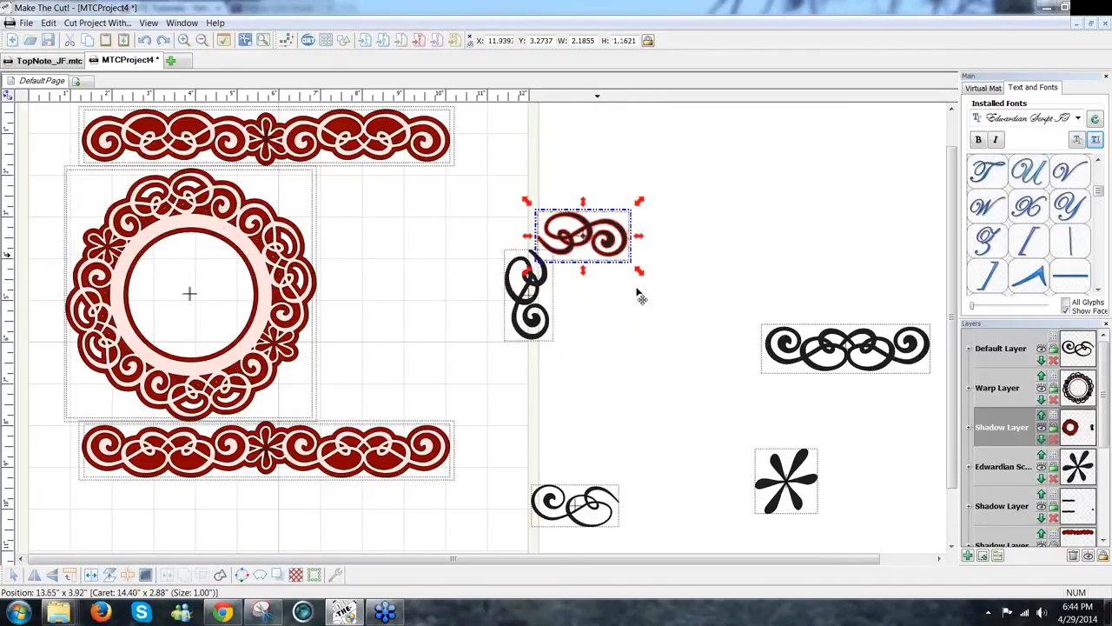
{"action": "left_click_drag", "start_coordinate": [779, 470], "coordinate": [646, 360]}
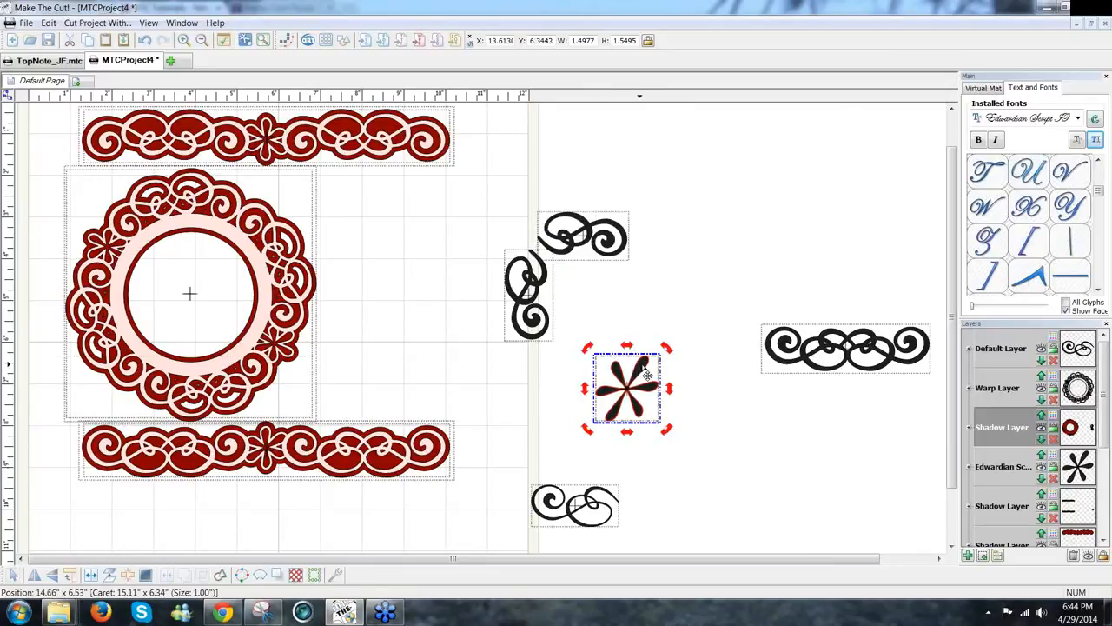
{"action": "left_click", "coordinate": [642, 364]}
{"action": "mouse_move", "coordinate": [630, 356]}
{"action": "left_mouse_down"}
{"action": "mouse_move", "coordinate": [613, 357]}
{"action": "mouse_move", "coordinate": [620, 364]}
{"action": "left_mouse_up"}
Step: Give the asterisk a 0.05 in shadow layer and pull the shadow out separately
{"action": "left_click", "coordinate": [275, 577]}
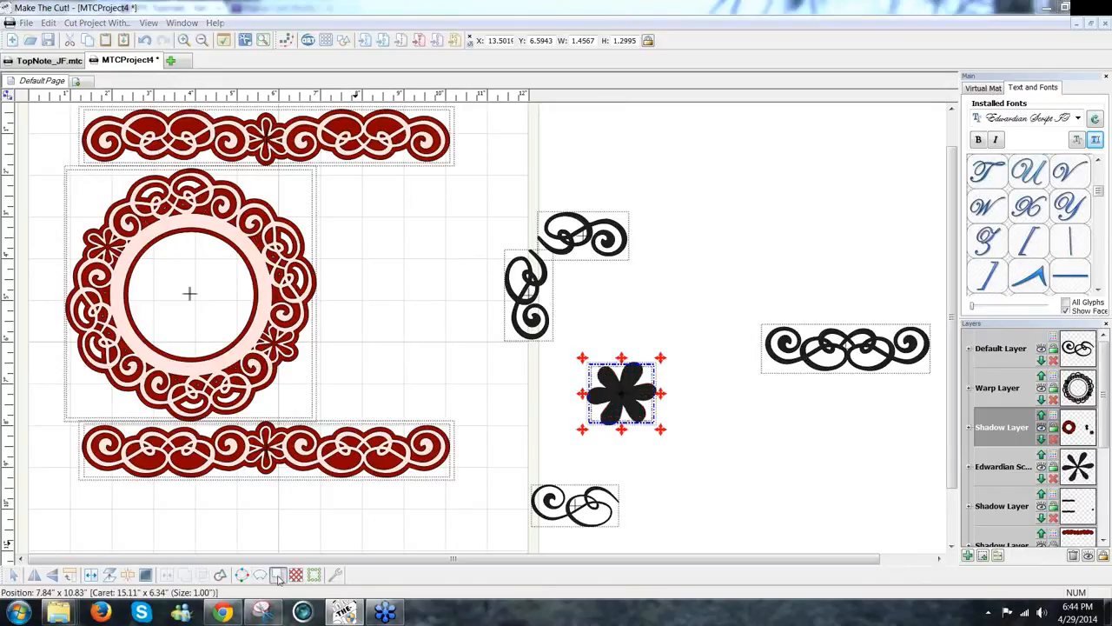
{"action": "left_click", "coordinate": [638, 236]}
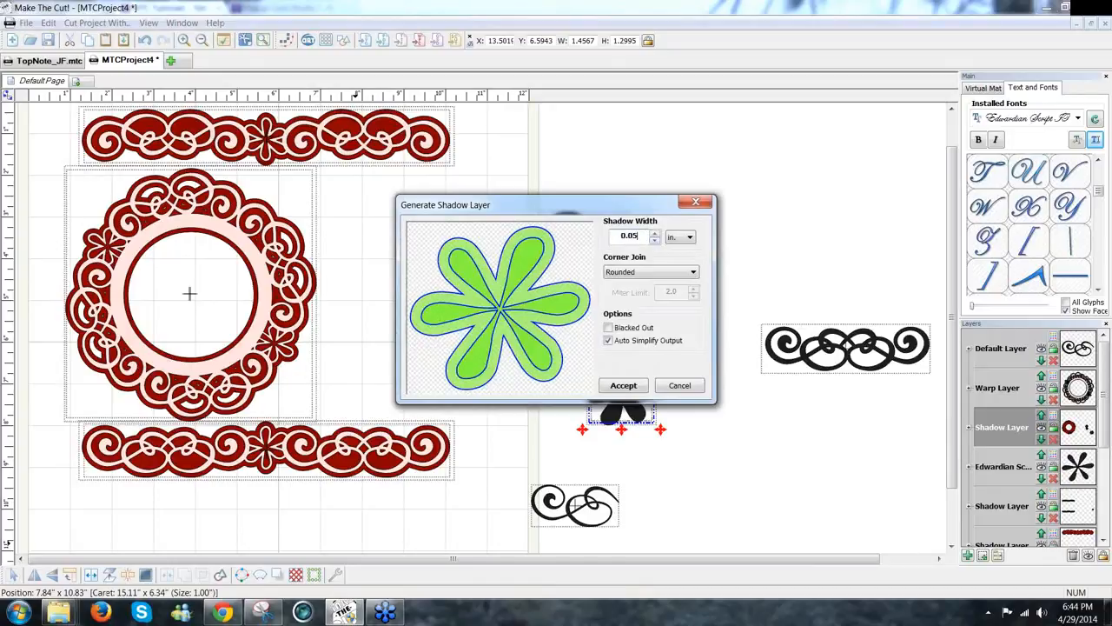
{"action": "left_click", "coordinate": [639, 385]}
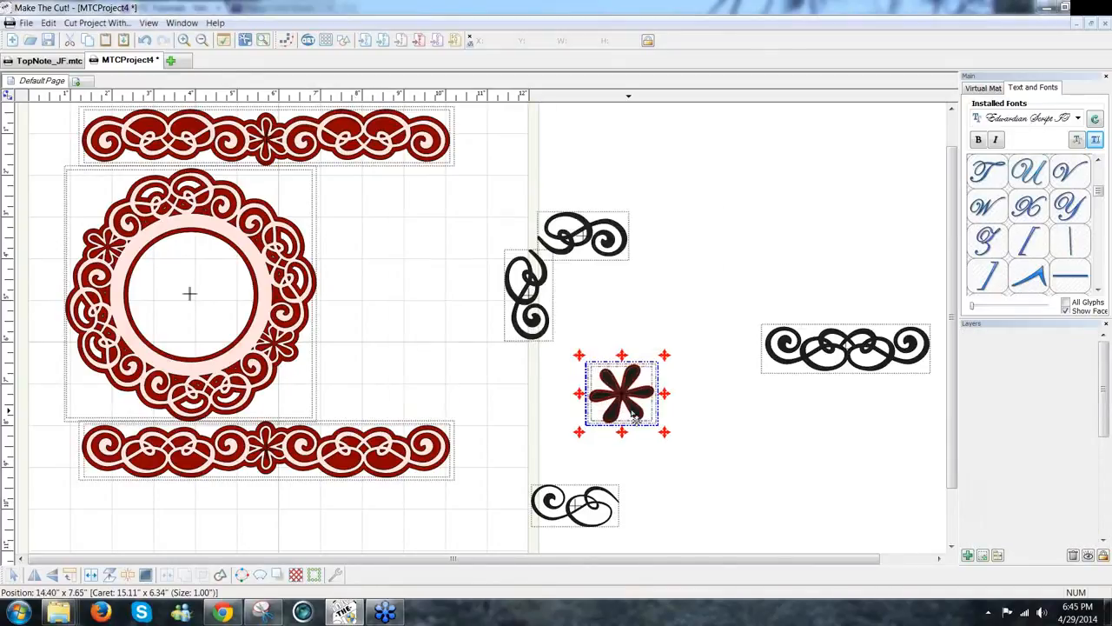
{"action": "left_click_drag", "start_coordinate": [622, 391], "coordinate": [522, 225]}
Step: Shrink the flower to about two-thirds size and nudge it onto the corner scroll's junction
{"action": "left_click", "coordinate": [522, 226]}
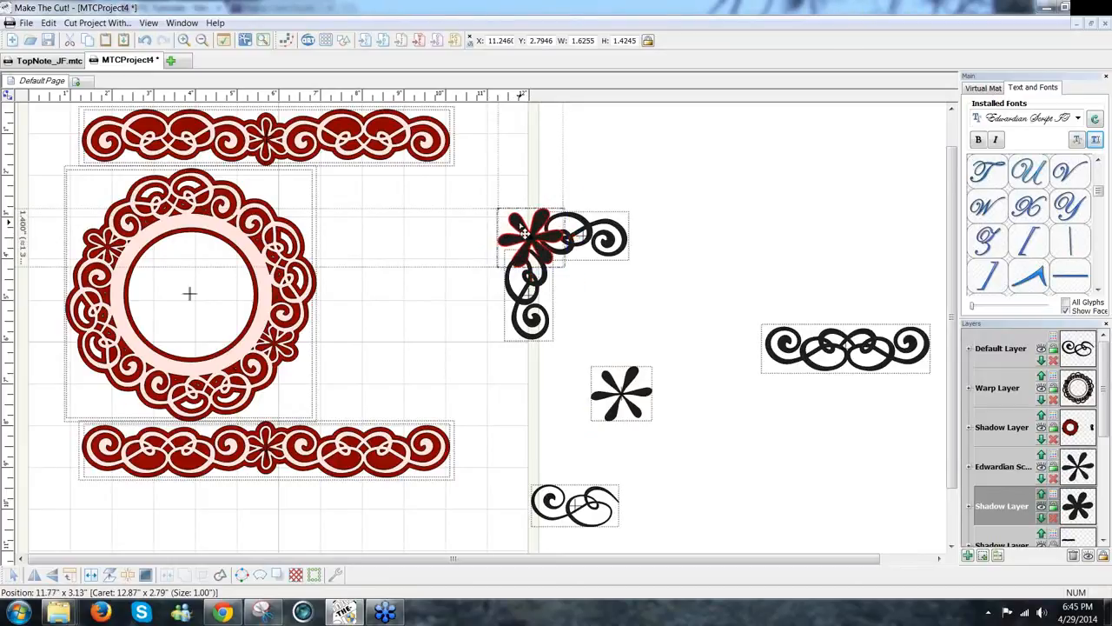
{"action": "left_click", "coordinate": [522, 226]}
{"action": "left_click", "coordinate": [522, 226]}
{"action": "left_click_drag", "start_coordinate": [487, 200], "coordinate": [511, 218]}
{"action": "left_click_drag", "start_coordinate": [547, 254], "coordinate": [546, 250]}
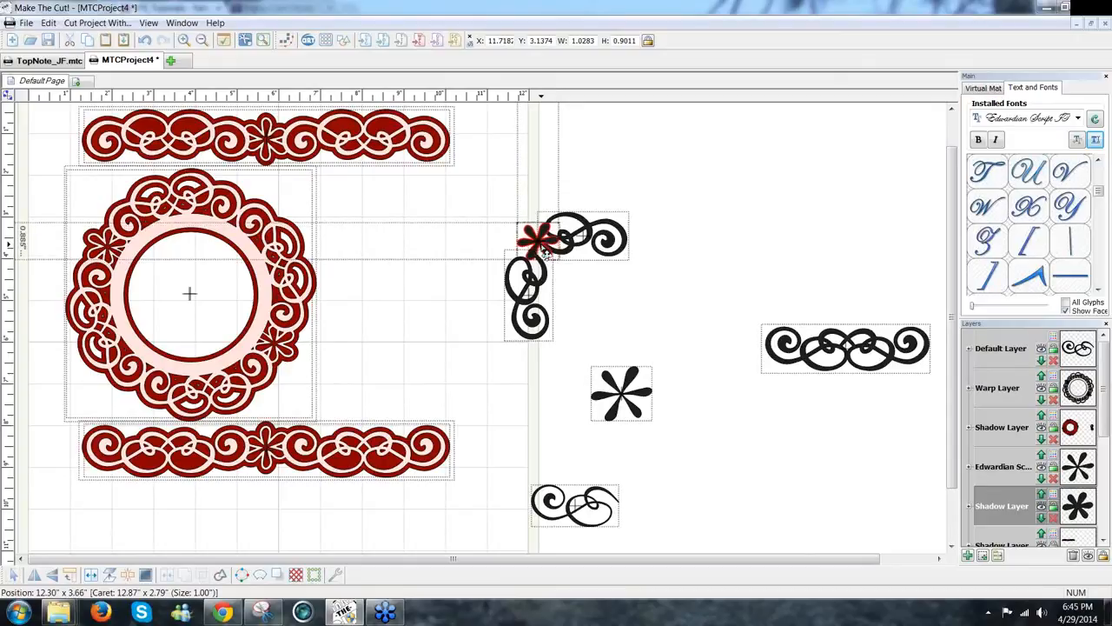
{"action": "key", "text": "Left"}
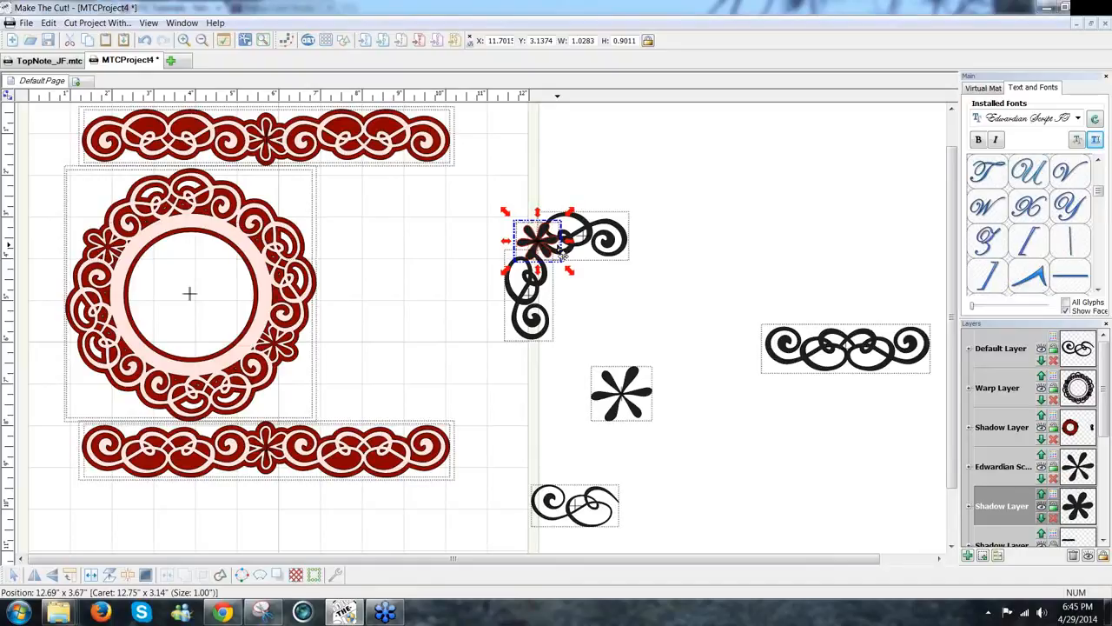
{"action": "key", "text": "Left"}
{"action": "key", "text": "Left"}
{"action": "key", "text": "Up"}
{"action": "key", "text": "Left"}
{"action": "key", "text": "Left"}
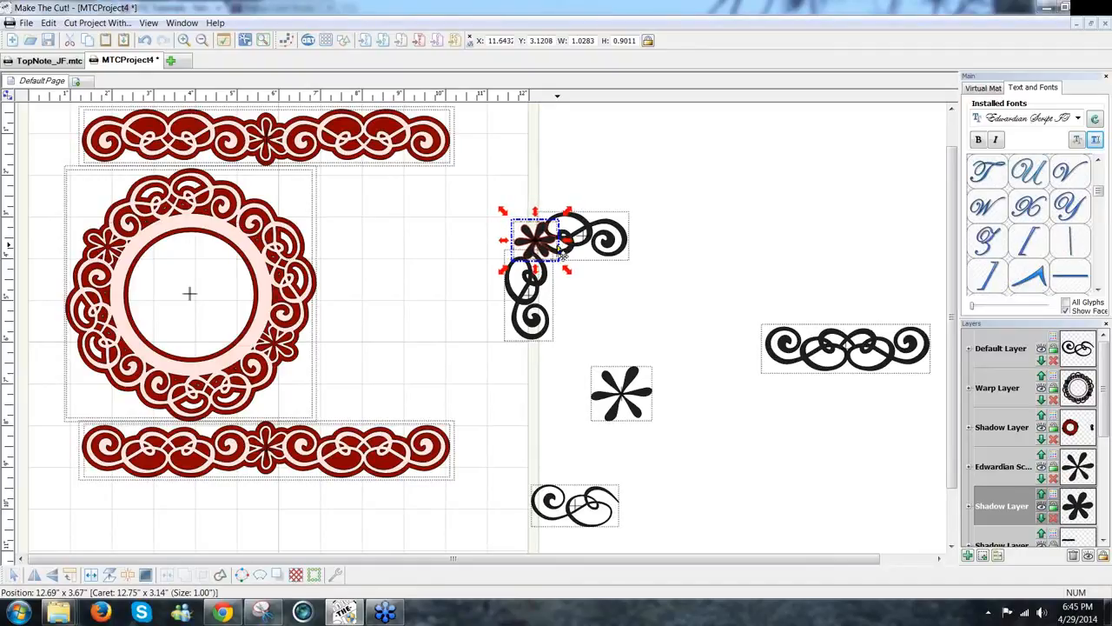
Step: Weld the flower and scroll pieces into one corner and generate its shadow layer
{"action": "left_click", "coordinate": [642, 353]}
{"action": "left_click_drag", "start_coordinate": [482, 187], "coordinate": [686, 361]}
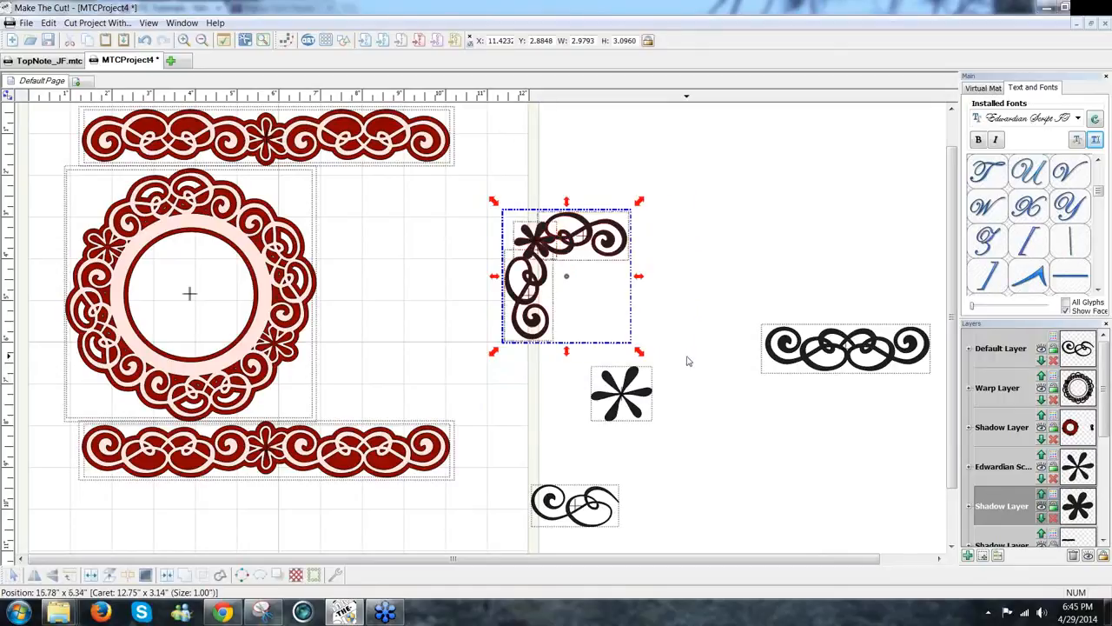
{"action": "left_click", "coordinate": [186, 574]}
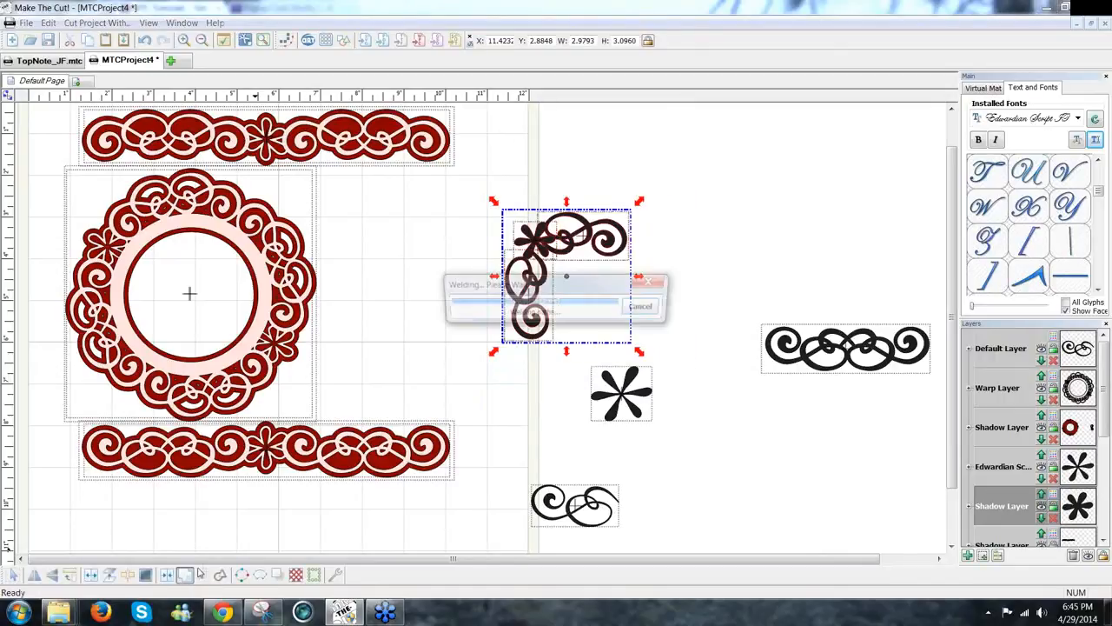
{"action": "left_click", "coordinate": [280, 576]}
{"action": "left_click", "coordinate": [629, 394]}
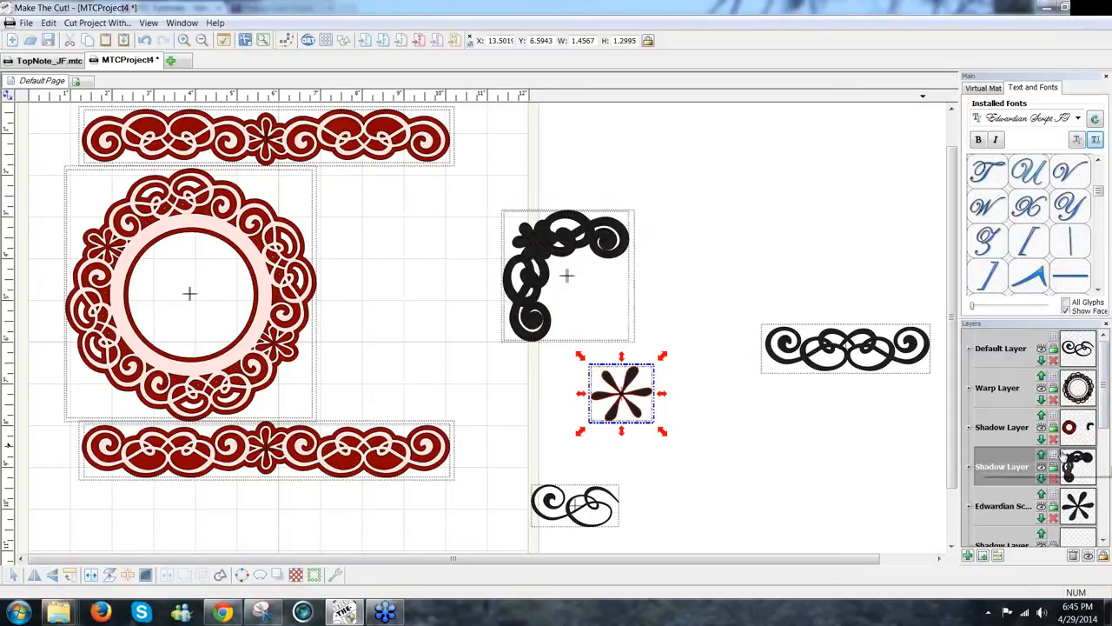
Step: Give the welded corner's shadow layer a pale colour
{"action": "left_click", "coordinate": [1053, 455]}
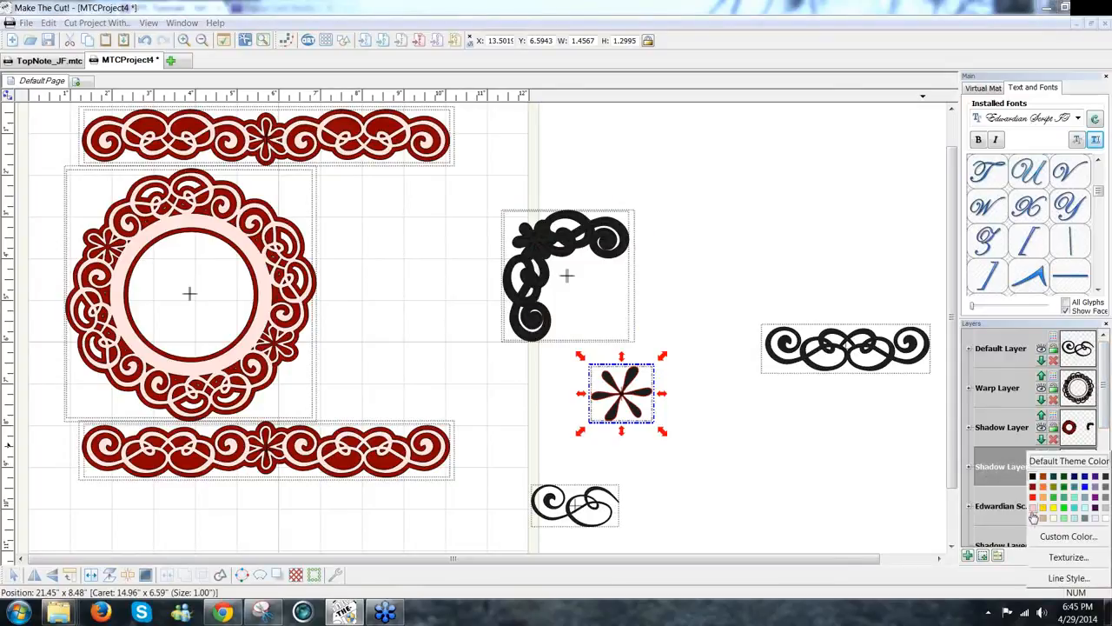
{"action": "left_click", "coordinate": [1034, 519]}
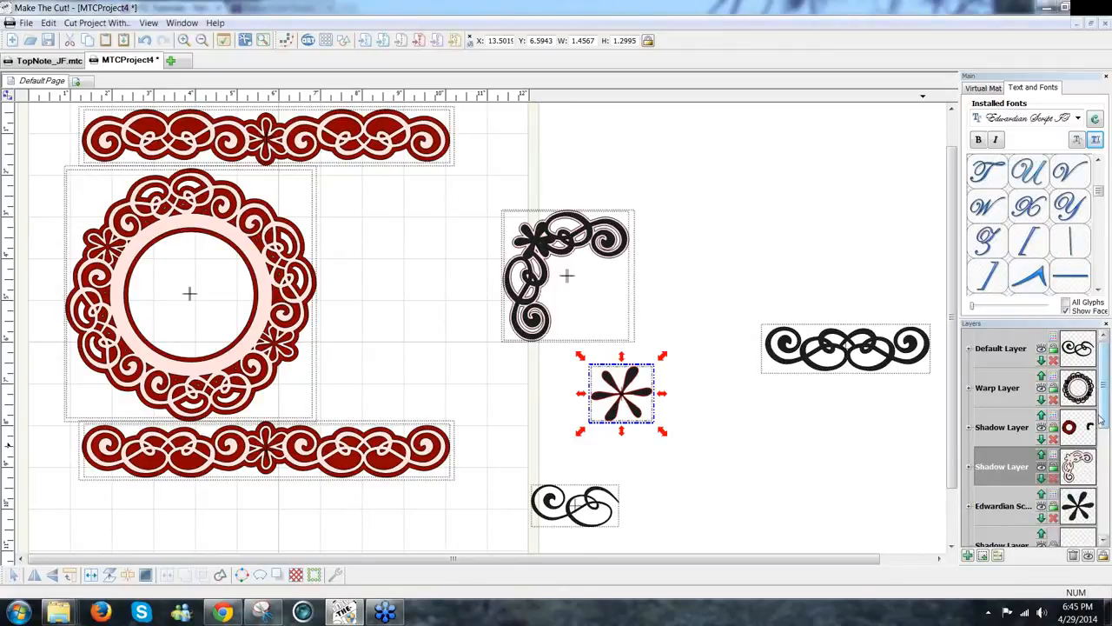
{"action": "scroll", "coordinate": [1101, 421], "scroll_direction": "down", "scroll_amount": 3}
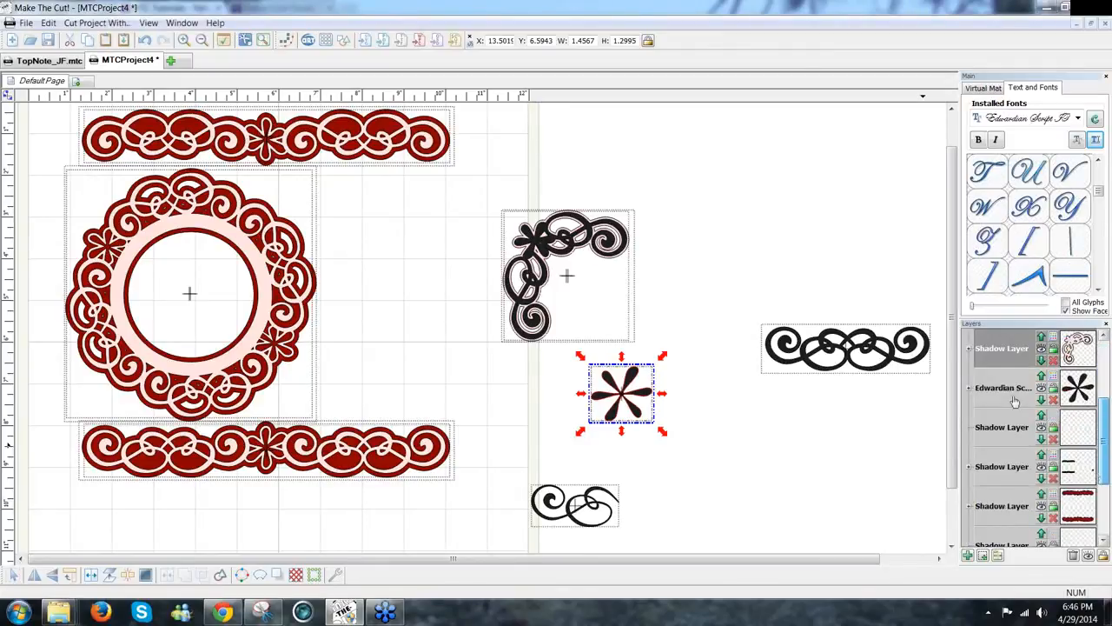
Step: Colour the welded corner red and move it with its shadow beside the doily frame
{"action": "left_click", "coordinate": [777, 277]}
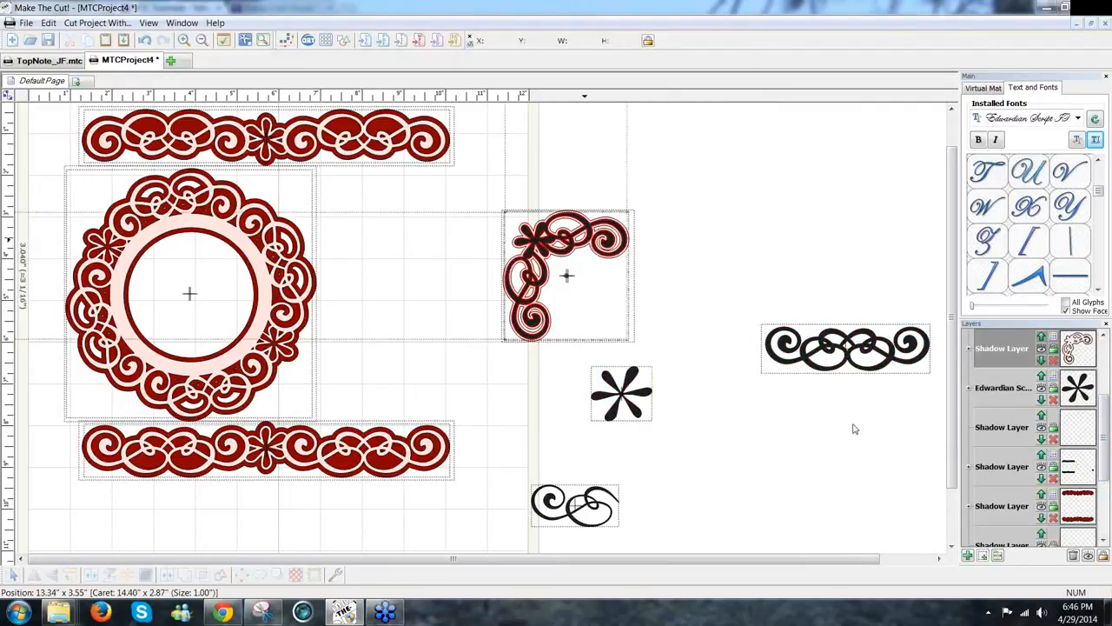
{"action": "left_click", "coordinate": [589, 250]}
{"action": "scroll", "coordinate": [1101, 430], "scroll_direction": "up", "scroll_amount": 1}
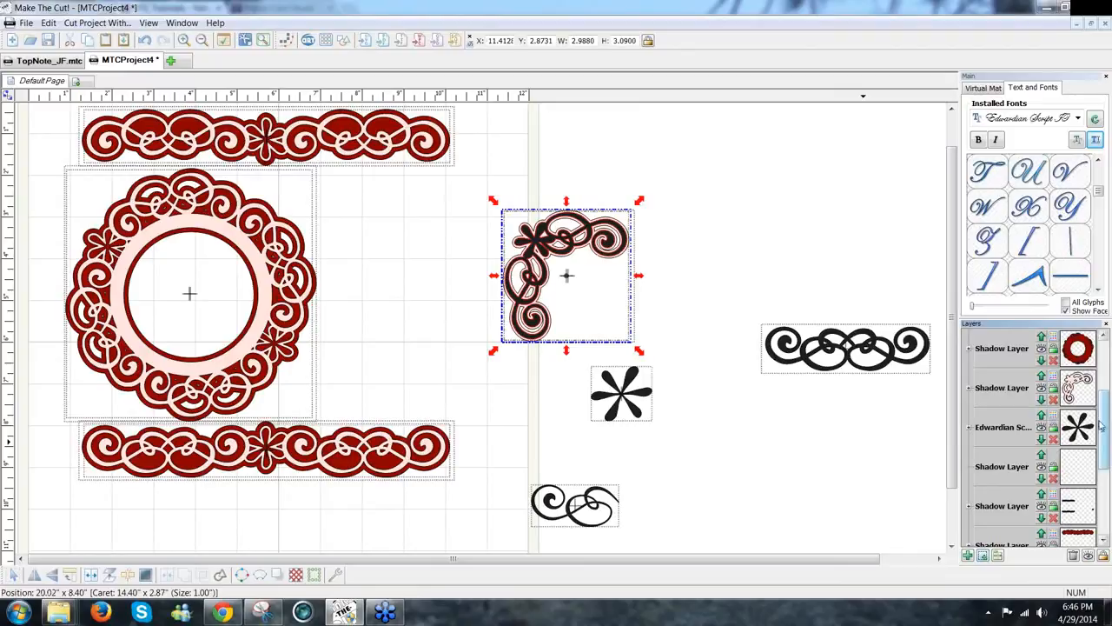
{"action": "scroll", "coordinate": [1101, 431], "scroll_direction": "up", "scroll_amount": 3}
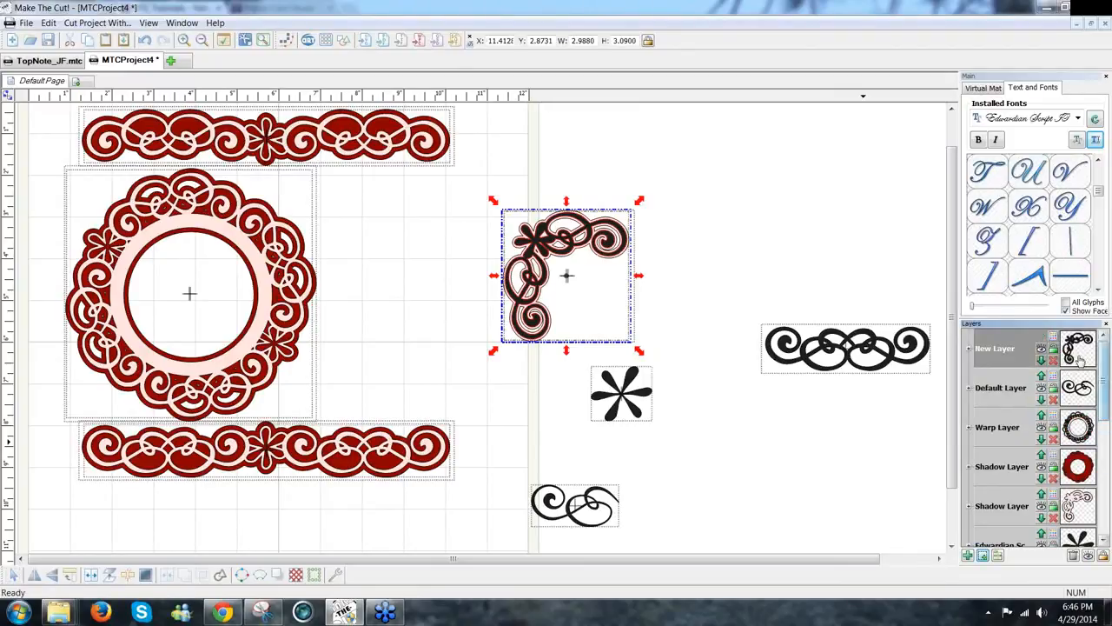
{"action": "left_click", "coordinate": [1055, 337]}
{"action": "left_click", "coordinate": [1034, 369]}
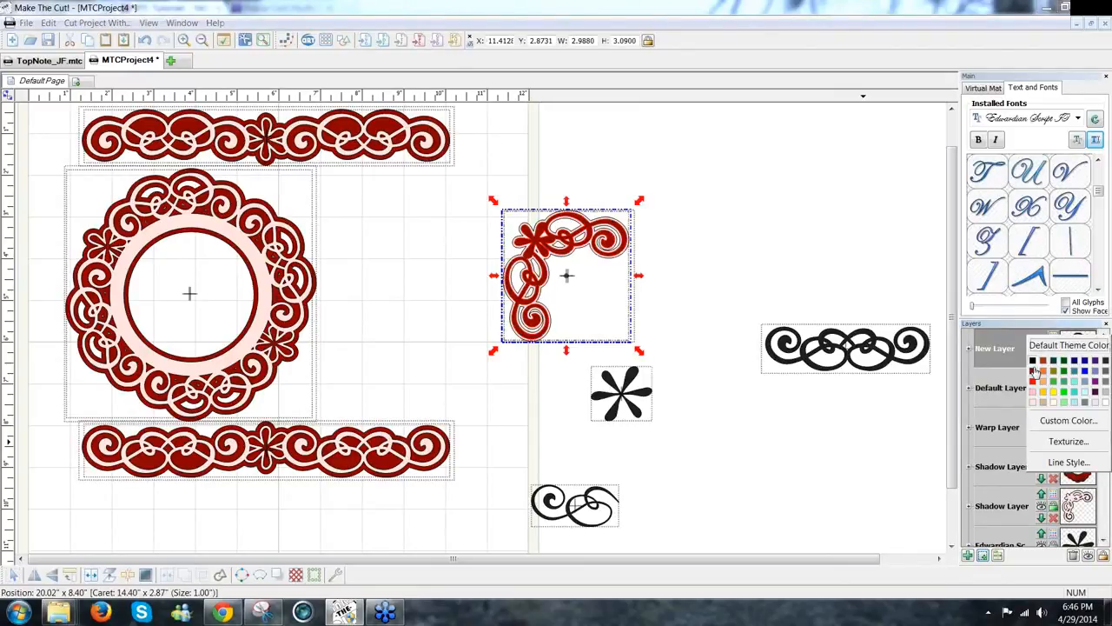
{"action": "left_click_drag", "start_coordinate": [361, 174], "coordinate": [658, 370]}
{"action": "left_click_drag", "start_coordinate": [550, 318], "coordinate": [394, 285]}
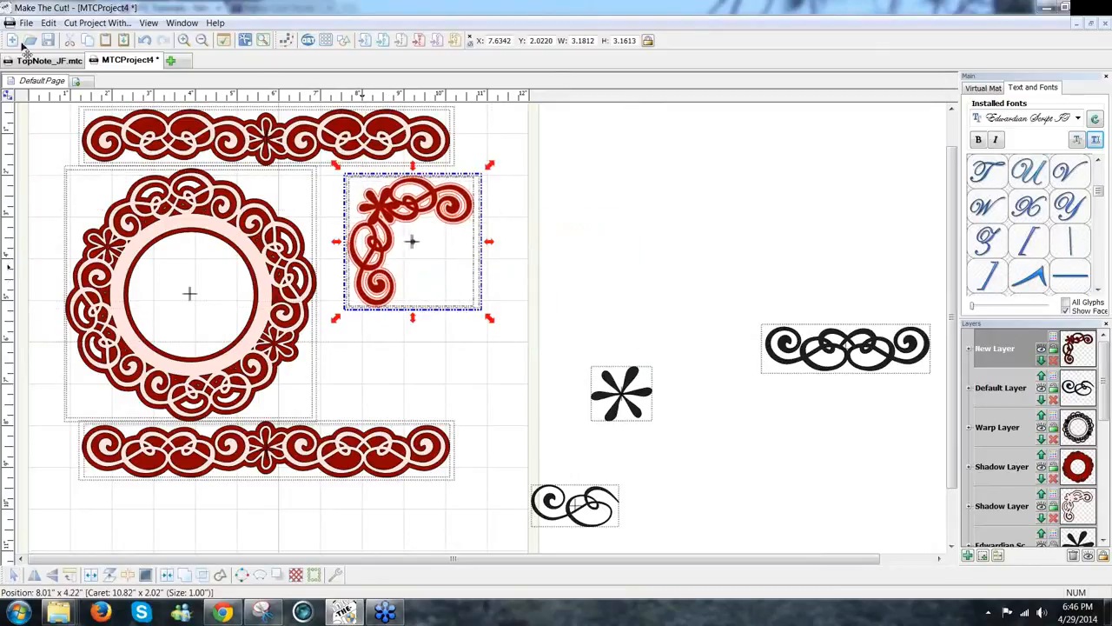
Step: Duplicate the red corner into a row of 4 columns
{"action": "left_click", "coordinate": [47, 23]}
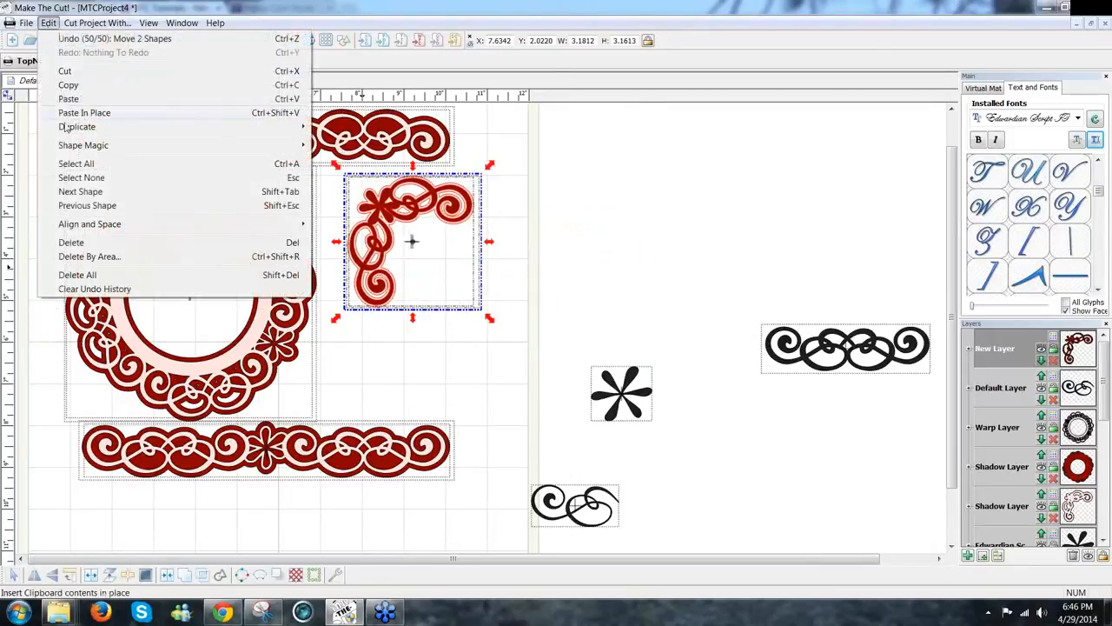
{"action": "mouse_move", "coordinate": [104, 127]}
{"action": "left_click", "coordinate": [351, 127]}
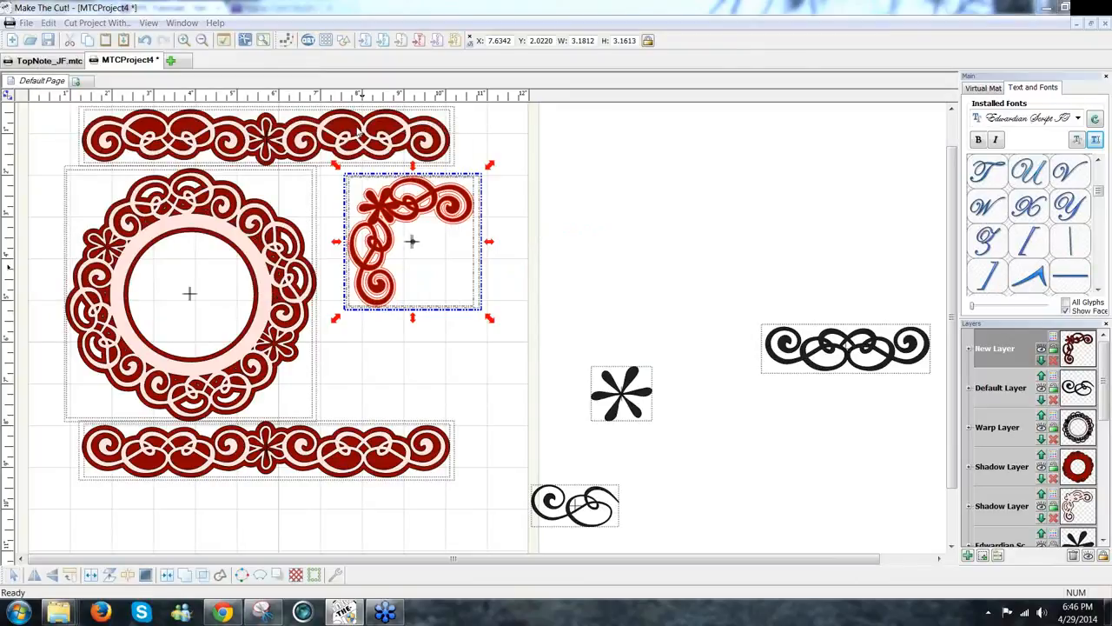
{"action": "left_click", "coordinate": [595, 295]}
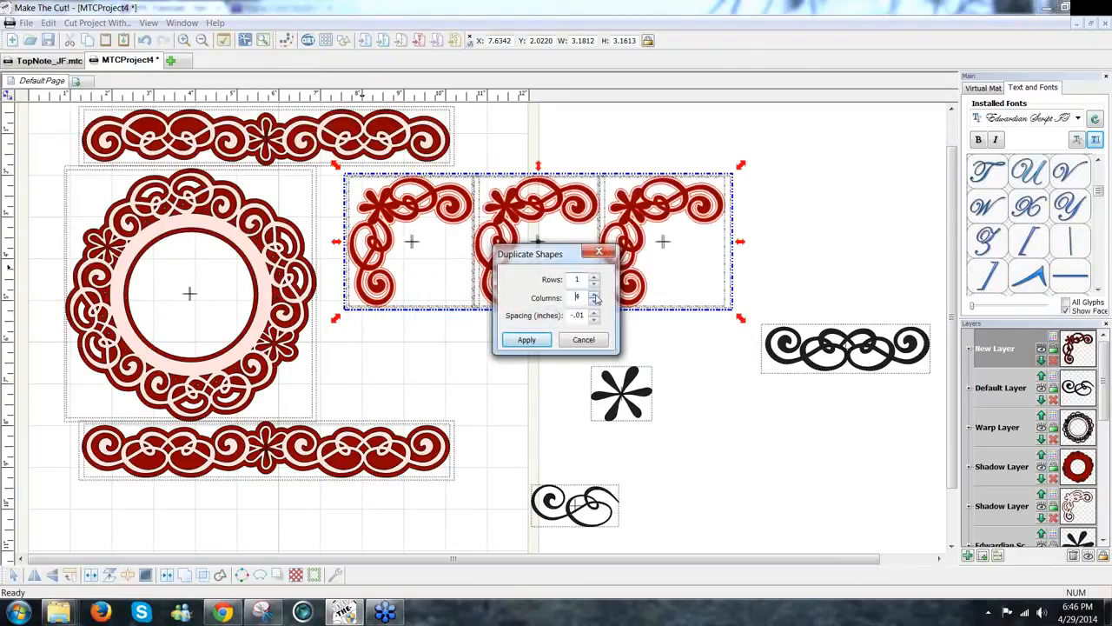
{"action": "left_click", "coordinate": [525, 340]}
{"action": "left_click", "coordinate": [711, 153]}
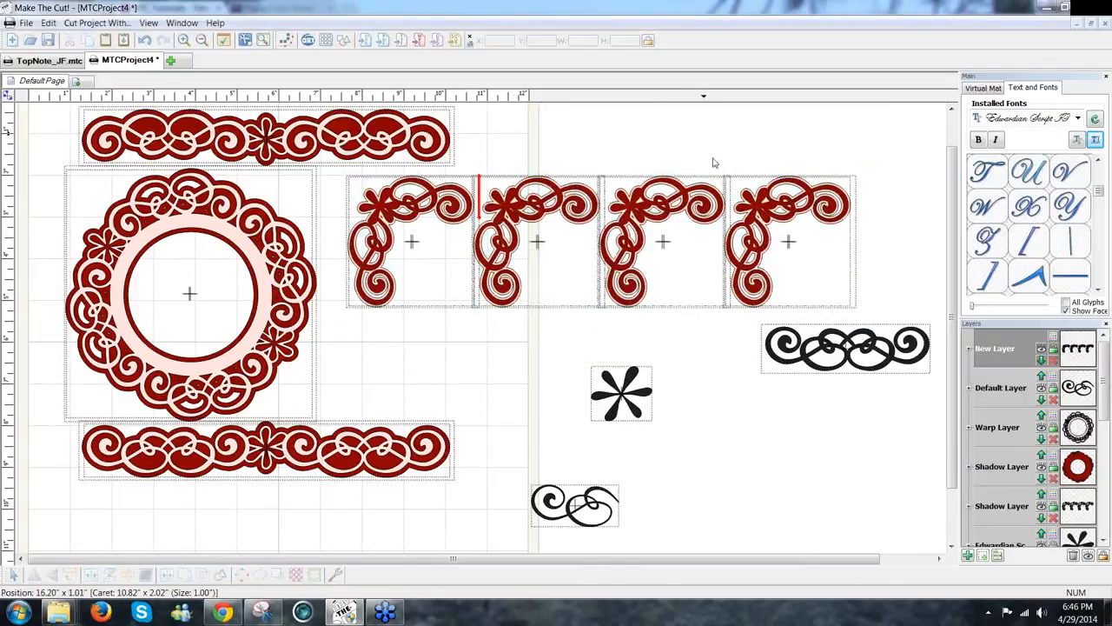
Step: Rotate the rightmost corner 90° clockwise and flip the two left corners vertically
{"action": "left_click_drag", "start_coordinate": [703, 133], "coordinate": [869, 325]}
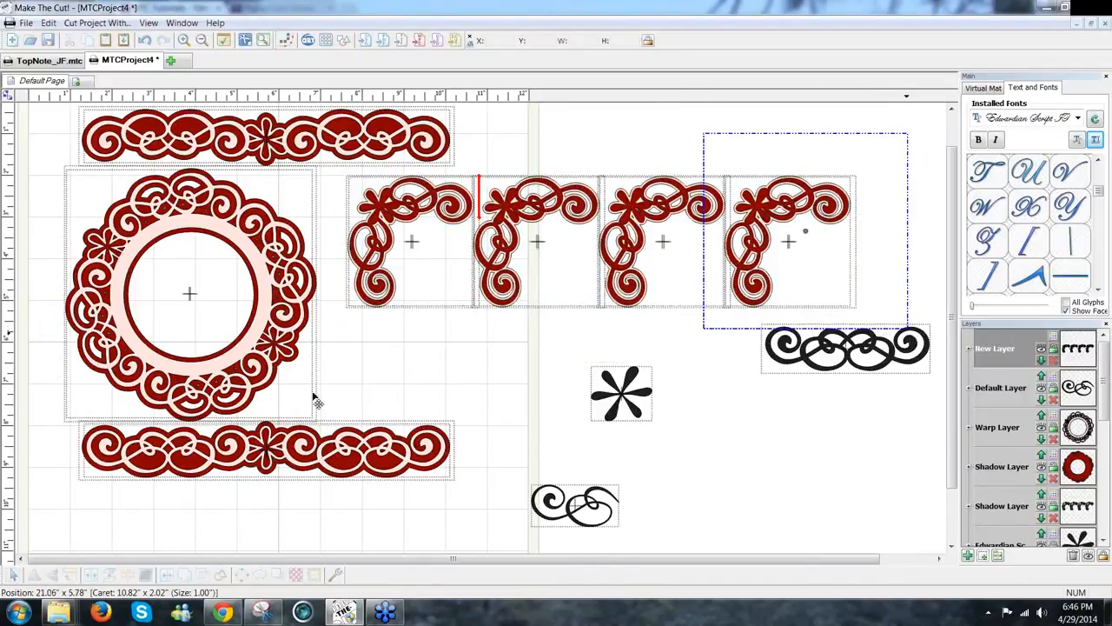
{"action": "left_click", "coordinate": [71, 575]}
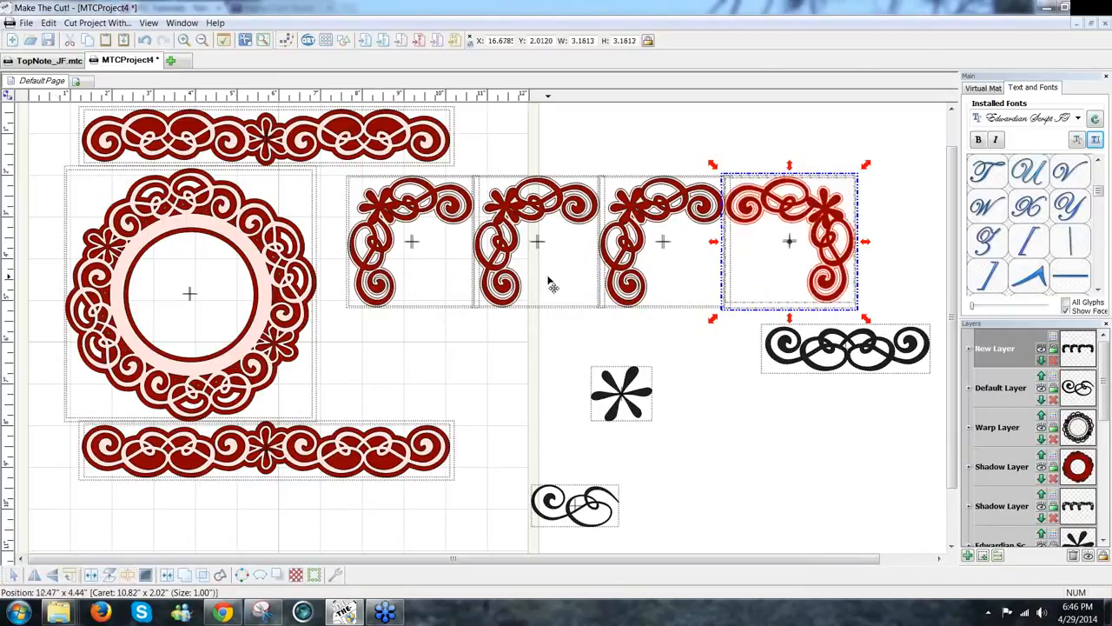
{"action": "left_click", "coordinate": [583, 148]}
{"action": "left_click_drag", "start_coordinate": [391, 334], "coordinate": [322, 348]}
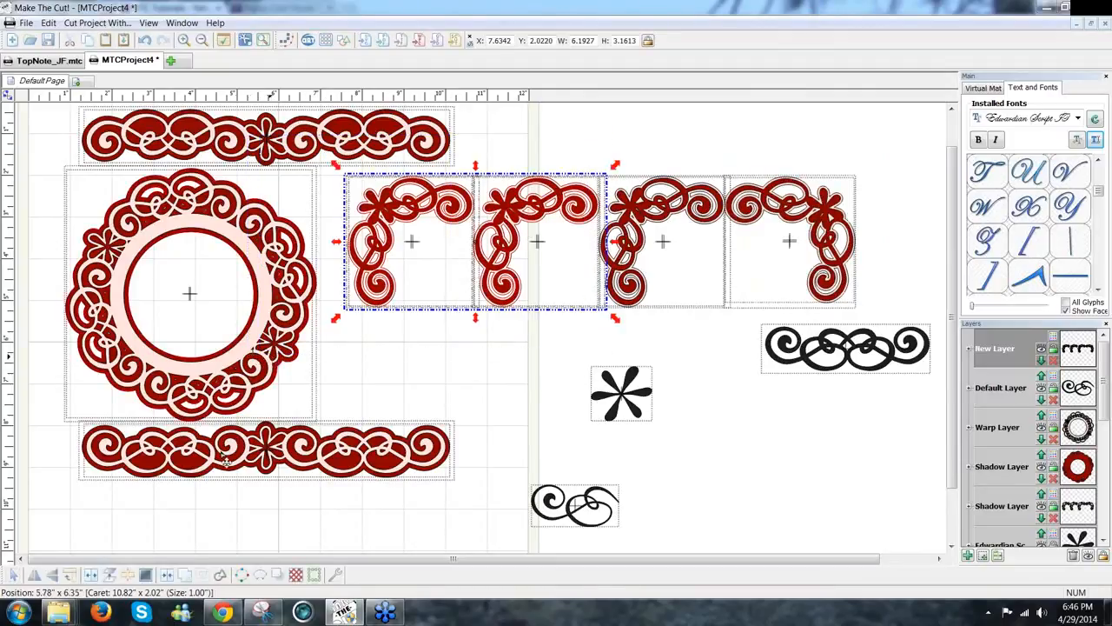
{"action": "left_click", "coordinate": [54, 575]}
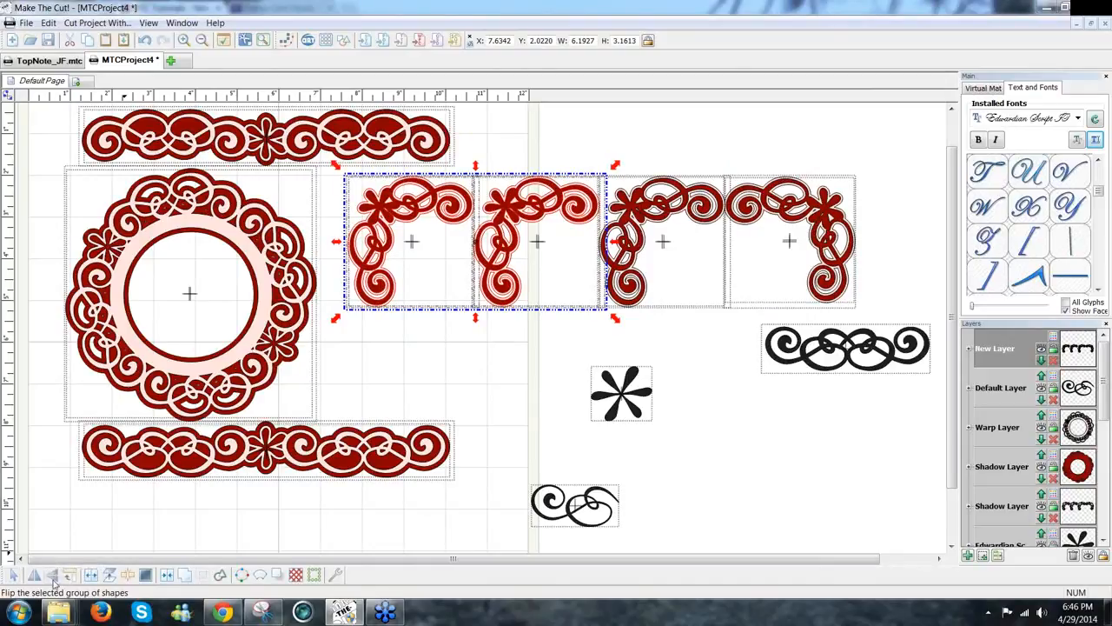
{"action": "left_click", "coordinate": [52, 576]}
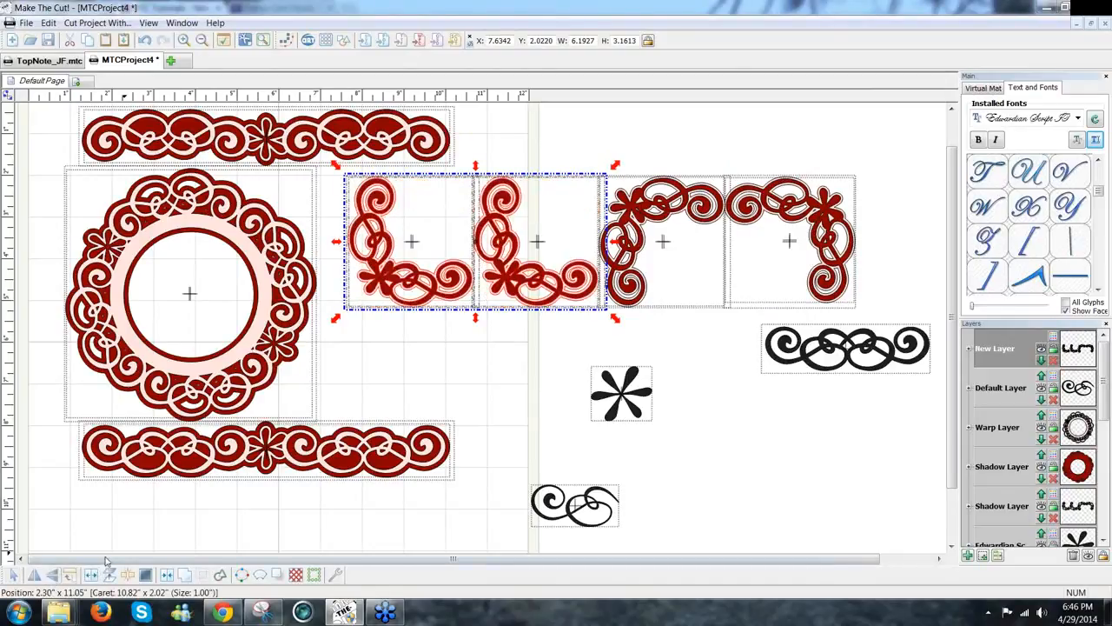
{"action": "left_click", "coordinate": [480, 352]}
Step: Mirror the second corner copy horizontally
{"action": "left_click_drag", "start_coordinate": [504, 224], "coordinate": [611, 345]}
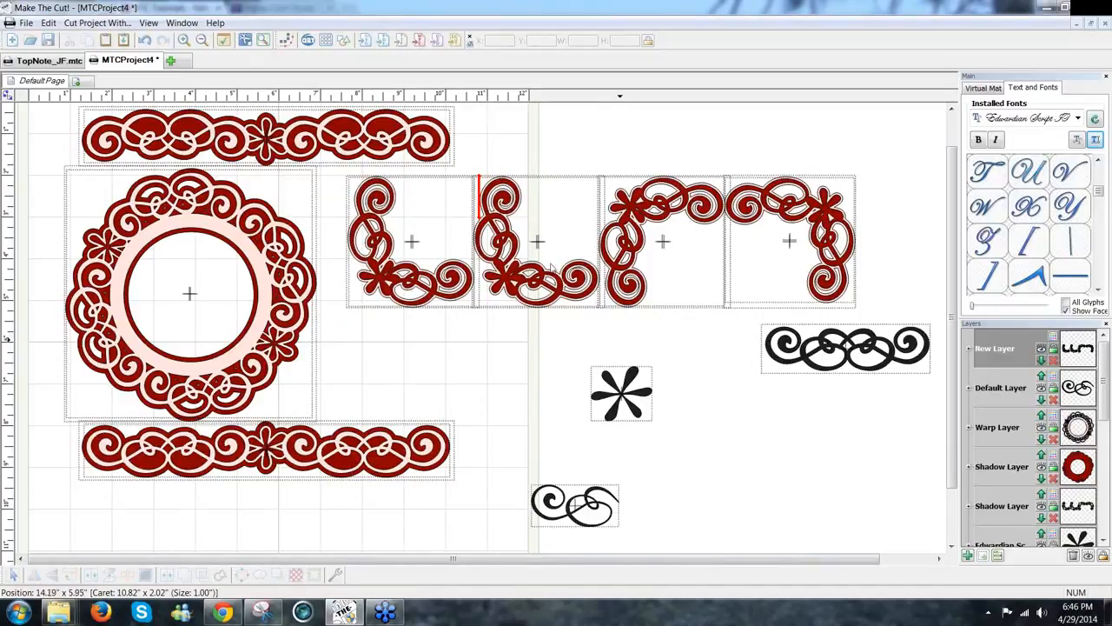
{"action": "left_click_drag", "start_coordinate": [492, 175], "coordinate": [462, 162]}
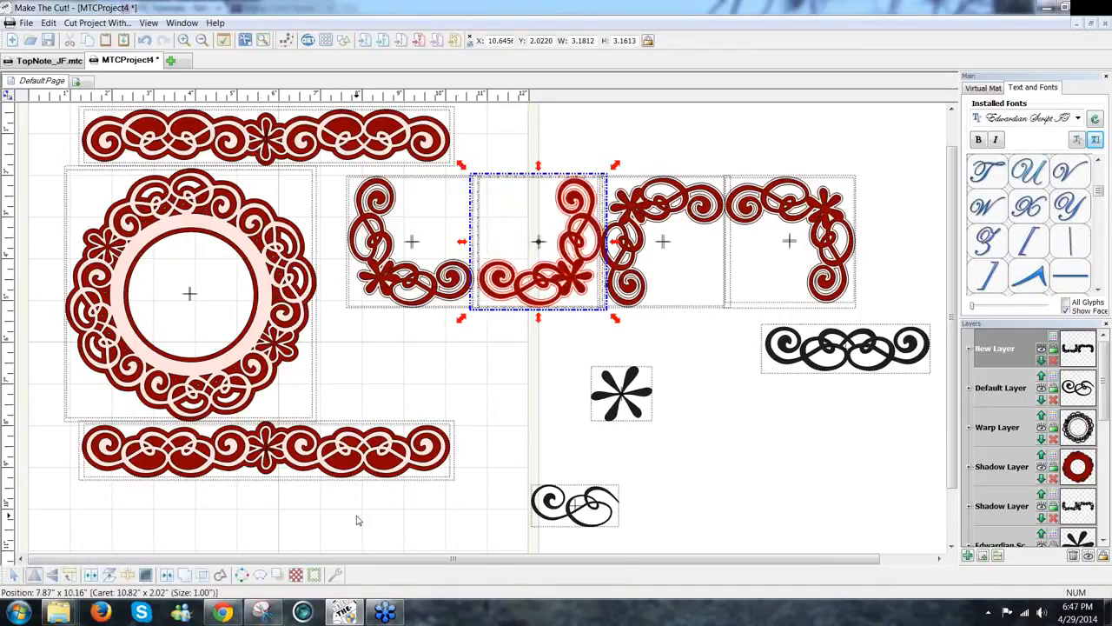
{"action": "left_click", "coordinate": [544, 367]}
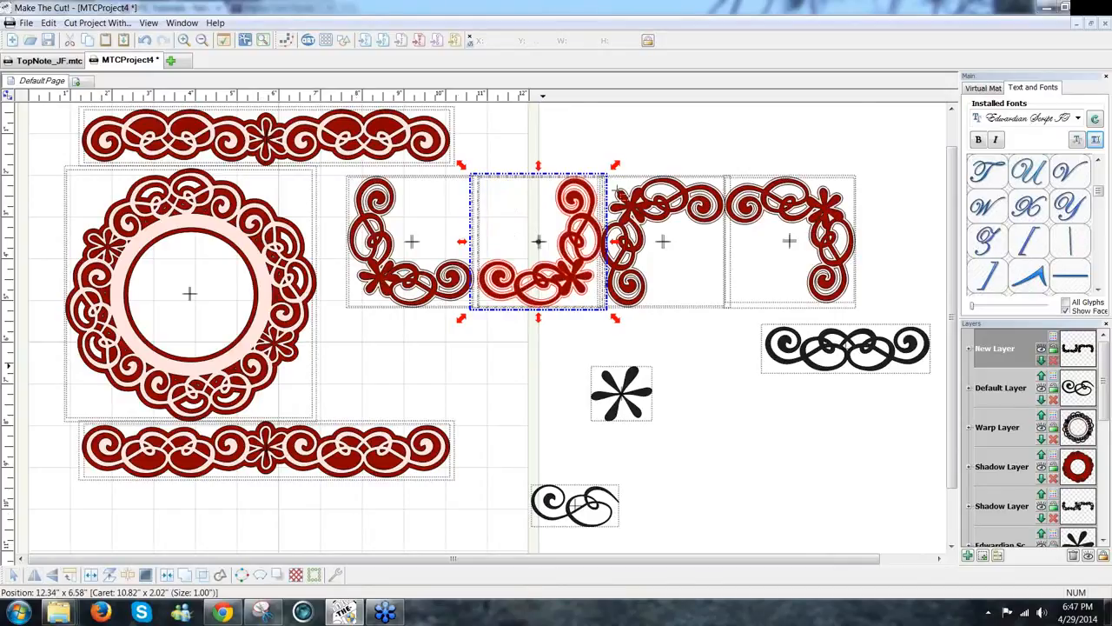
{"action": "left_click", "coordinate": [597, 165]}
Step: Raise the two right-hand corners above the others
{"action": "left_click_drag", "start_coordinate": [594, 144], "coordinate": [911, 329]}
{"action": "left_click_drag", "start_coordinate": [821, 222], "coordinate": [801, 134]}
{"action": "left_click_drag", "start_coordinate": [619, 250], "coordinate": [722, 252]}
{"action": "left_click", "coordinate": [698, 315]}
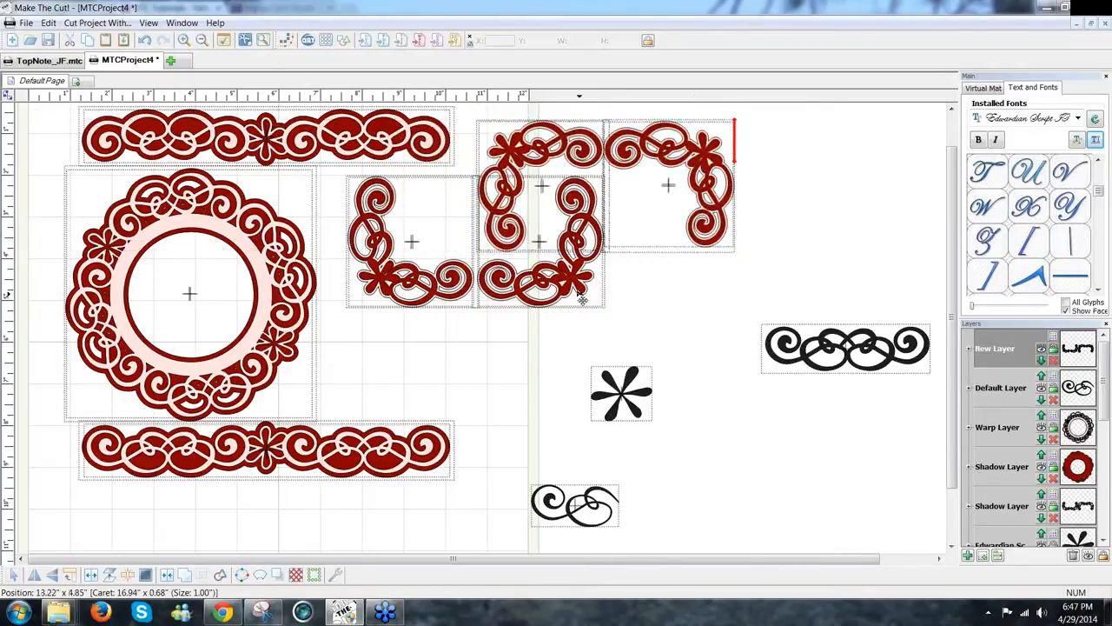